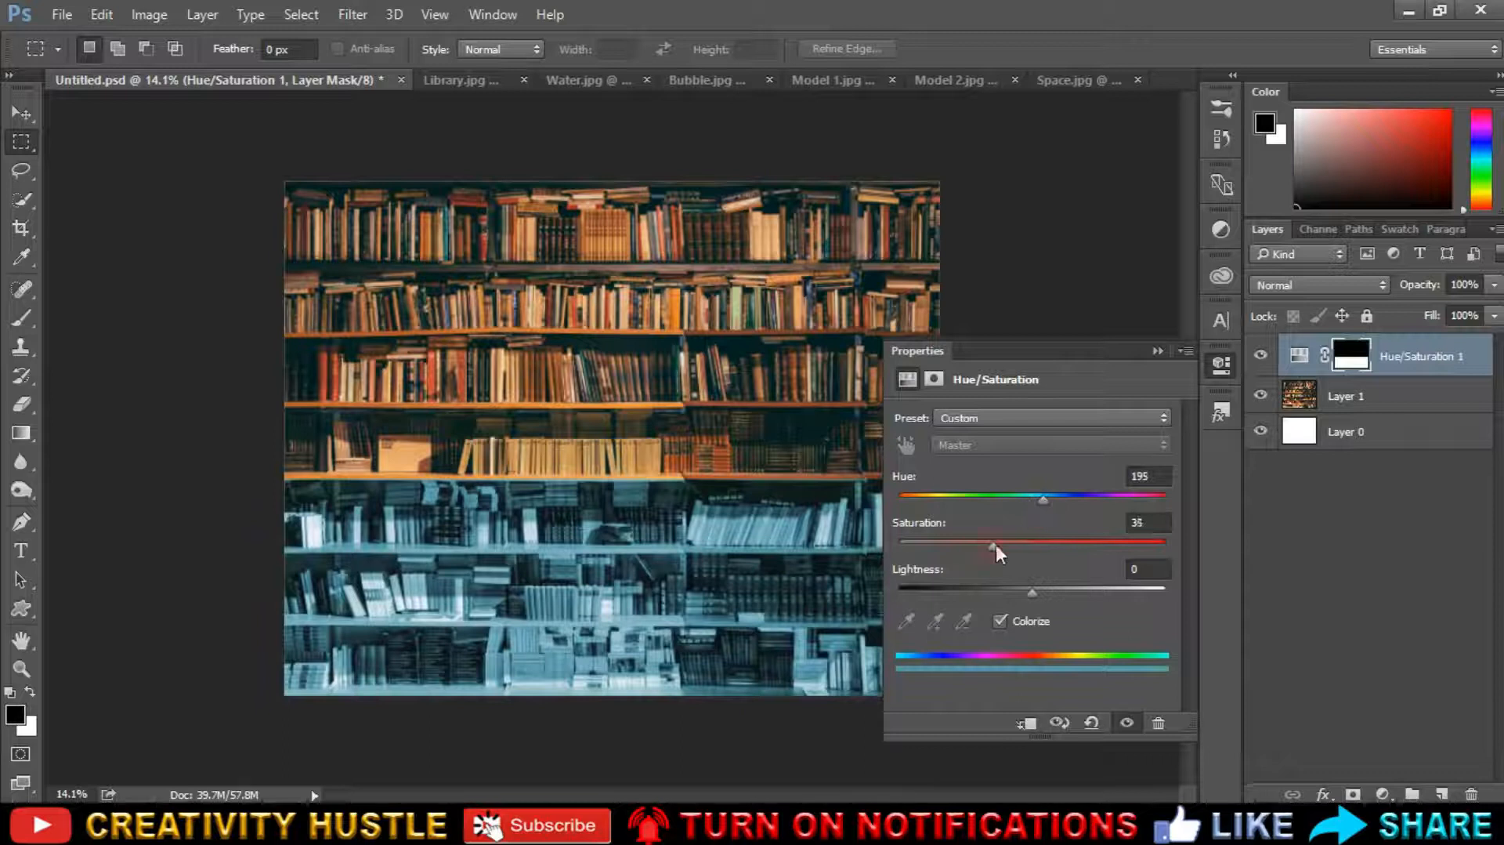
Select a horizontal band overlapping the blue tint's upper edge with the Rectangular Marquee and add a 0060ff Solid Color fill layer there.
click(1157, 350)
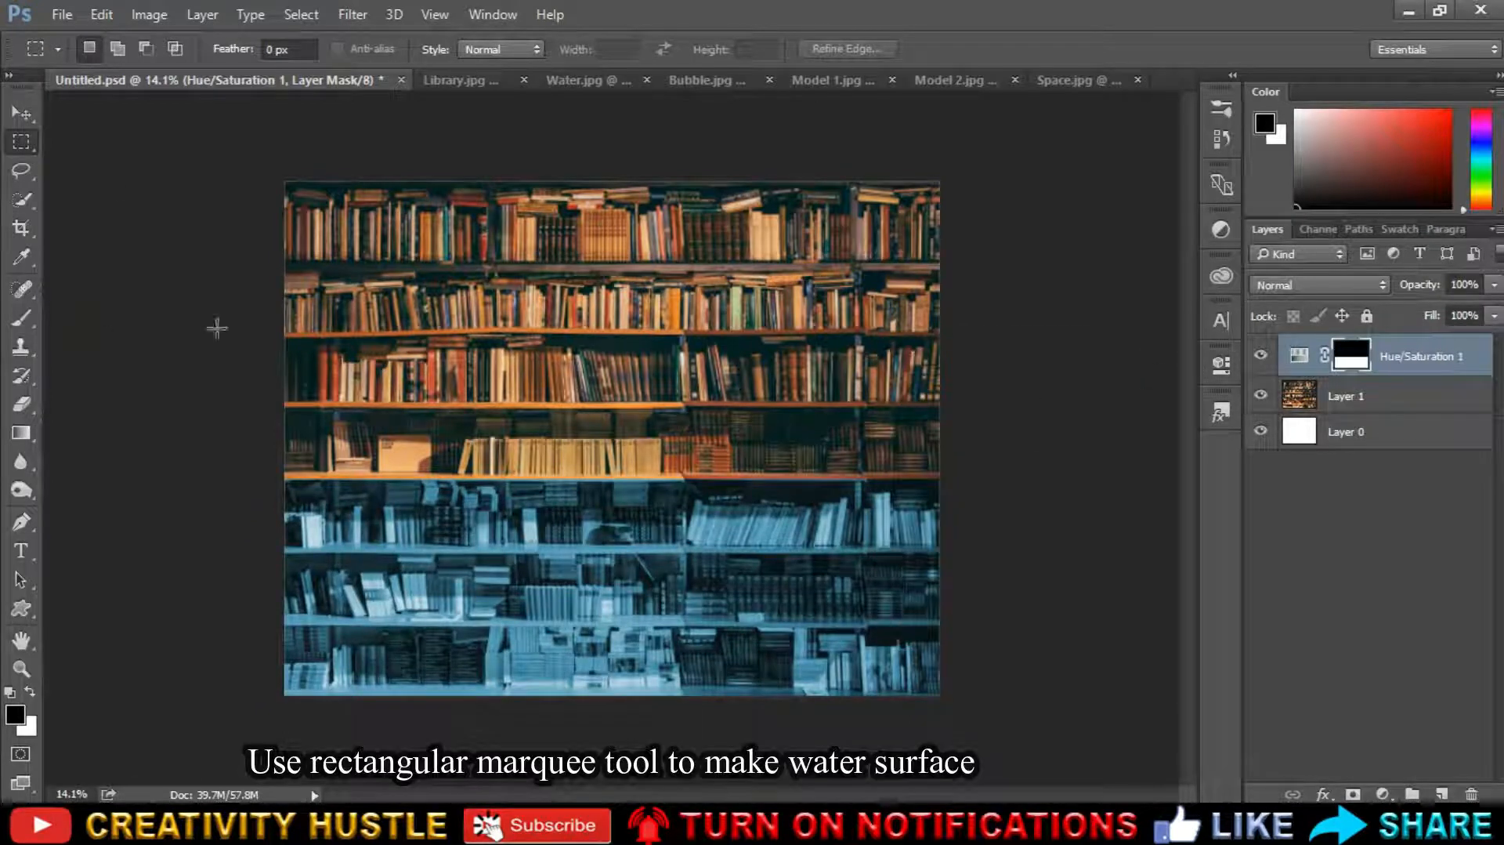
drag(280, 423, 1089, 481)
click(1383, 793)
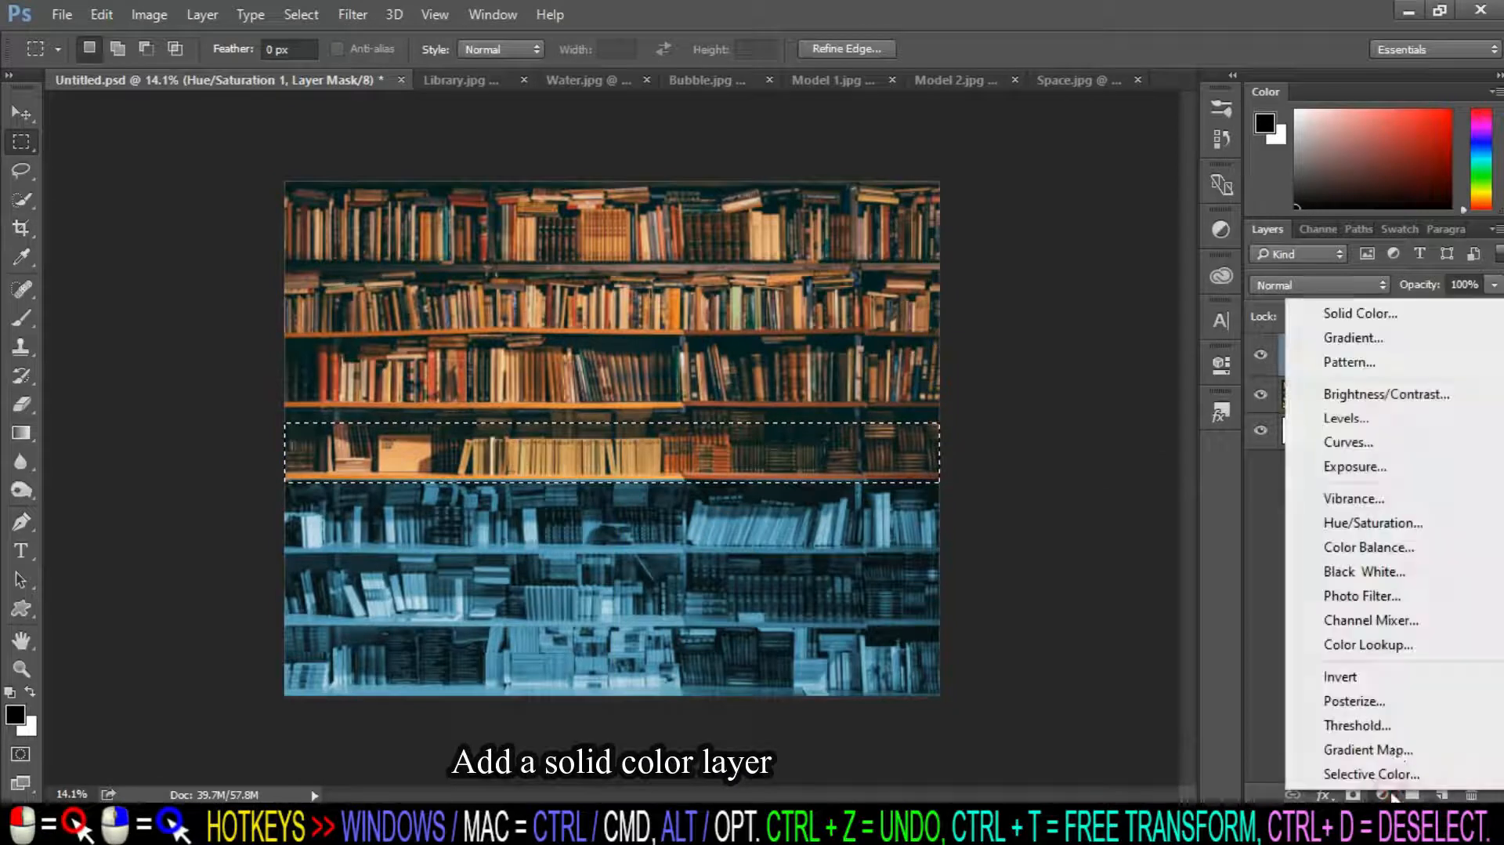
click(1403, 315)
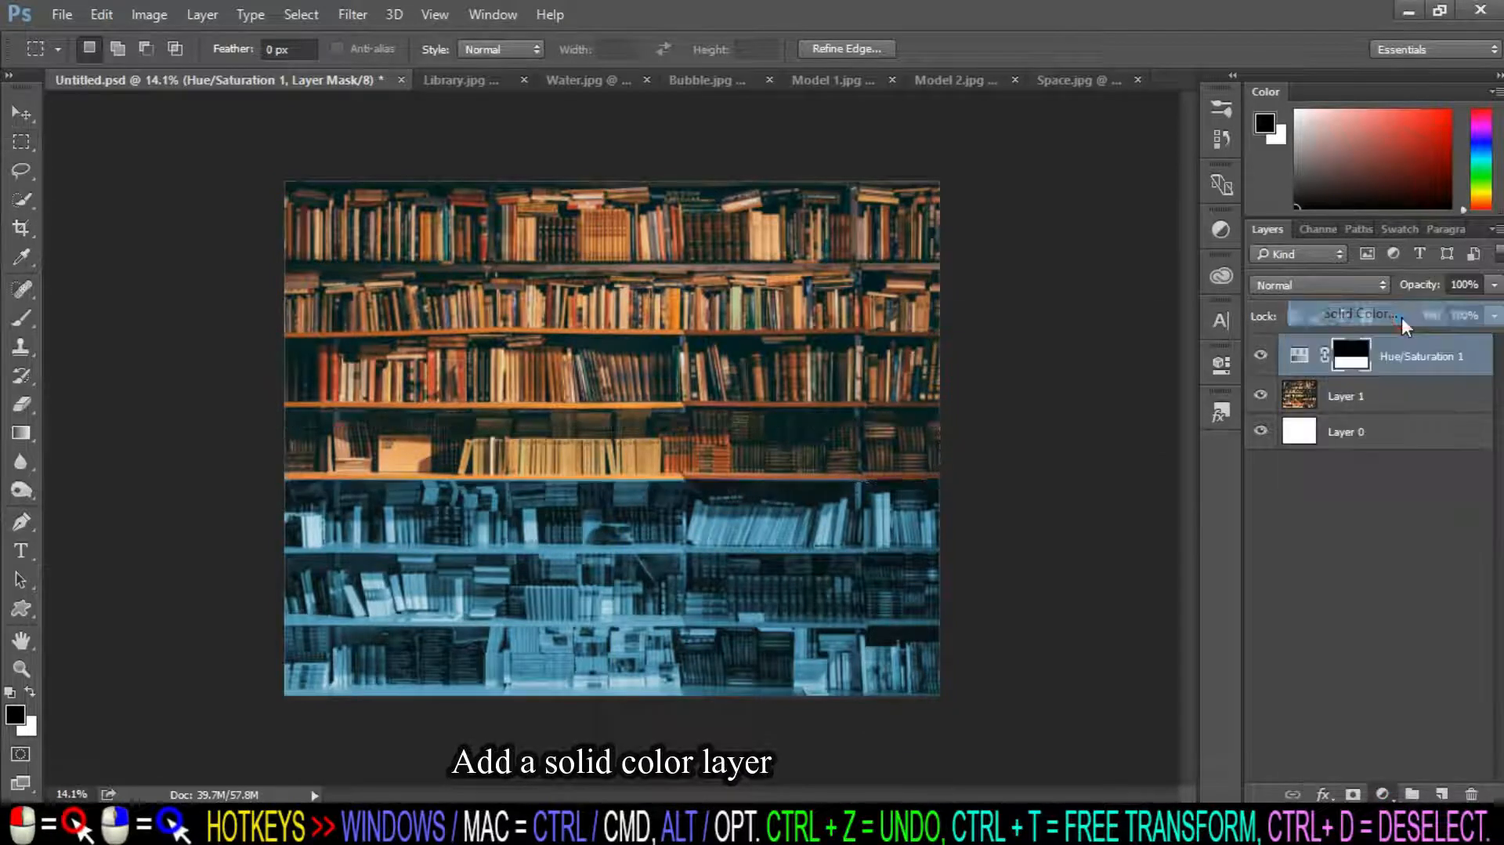
click(1186, 486)
drag(1152, 427, 1185, 353)
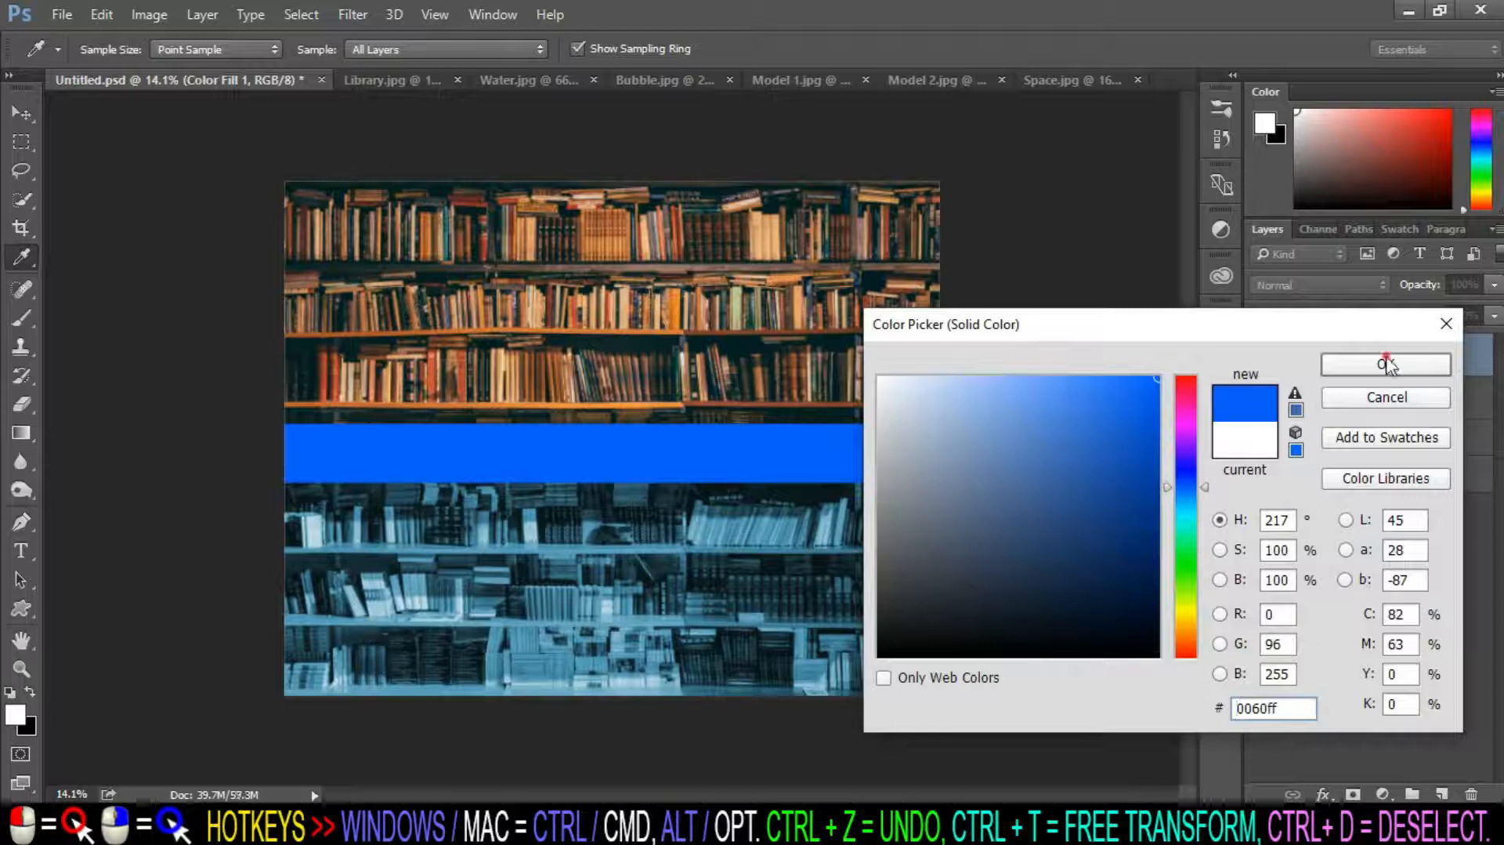
click(1387, 365)
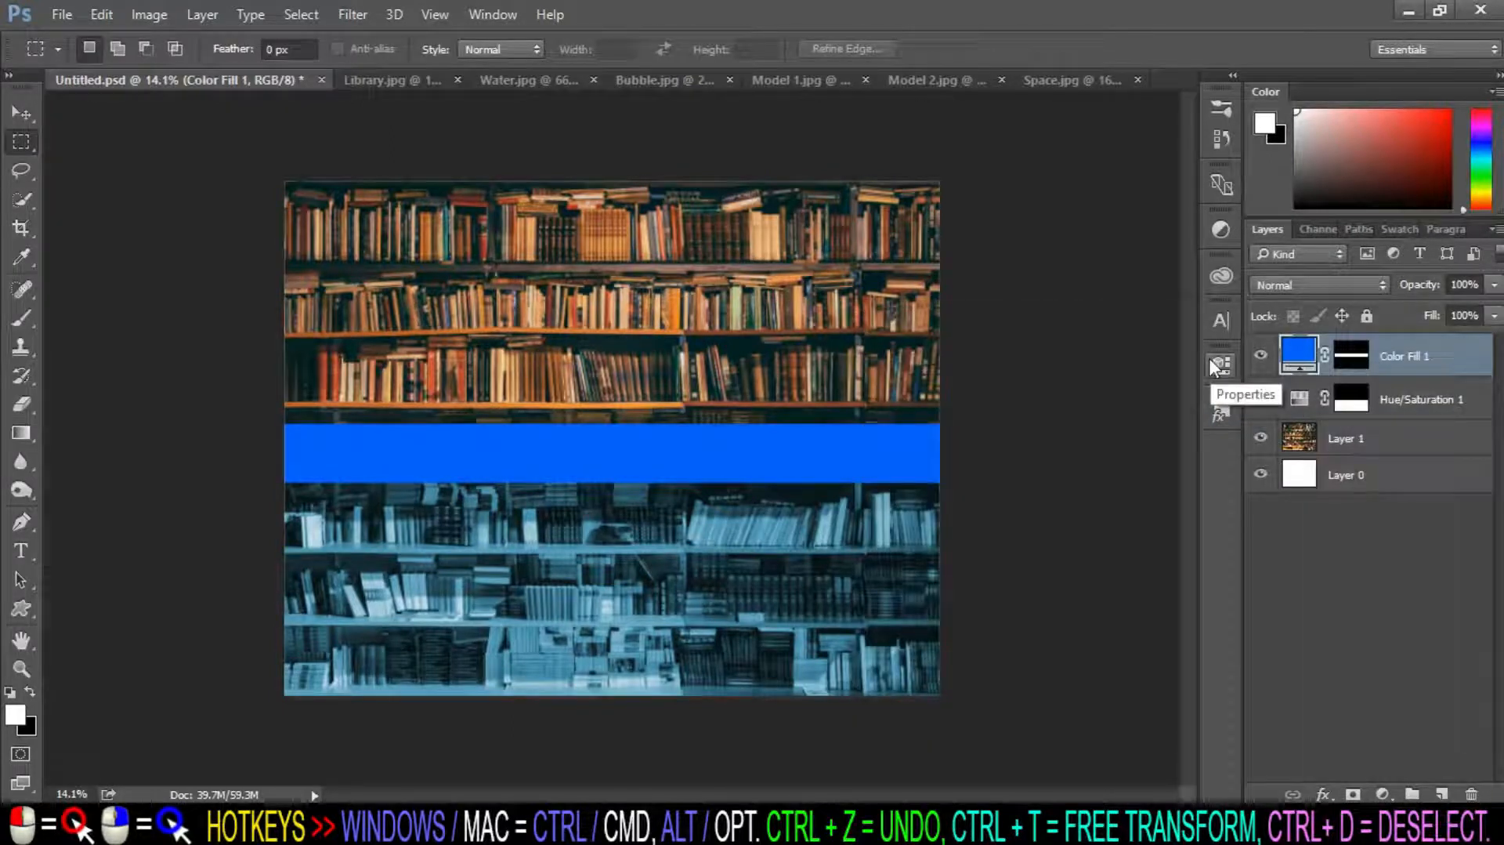
Close Library.jpg, then marquee-select the full-width wave strip in Water.jpg and move it into Untitled.psd.
click(402, 80)
click(431, 79)
click(415, 85)
mouse_move(234, 237)
mouse_down()
mouse_move(302, 266)
mouse_move(944, 339)
mouse_move(1024, 329)
mouse_move(1033, 343)
mouse_move(1001, 335)
mouse_up()
key(v)
drag(890, 322, 676, 384)
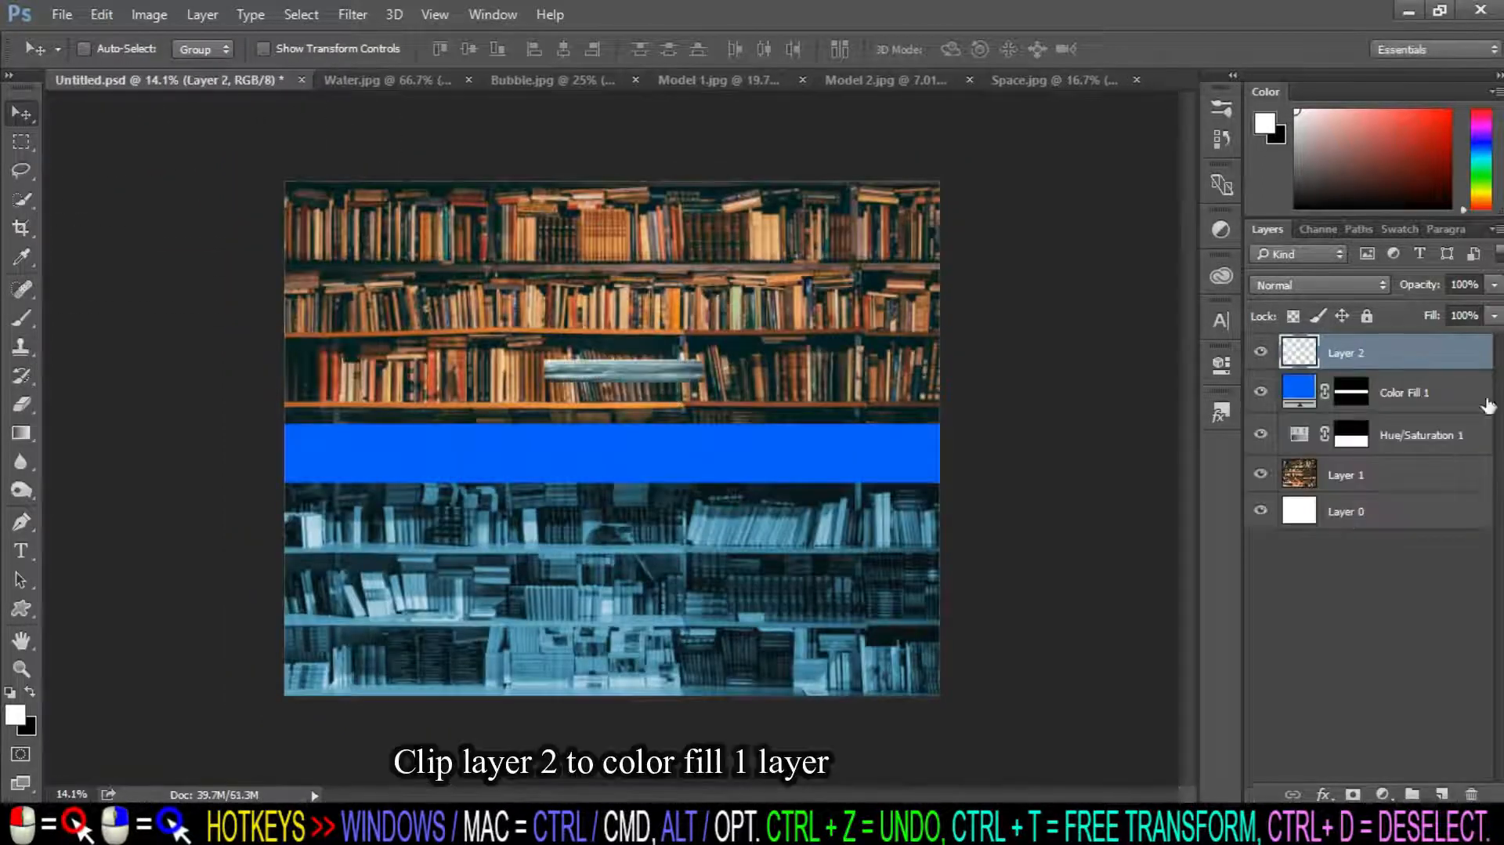
Clip the wave strip layer to the blue Color Fill 1 layer and stretch it to cover the whole blue band.
right_click(1476, 358)
click(1113, 499)
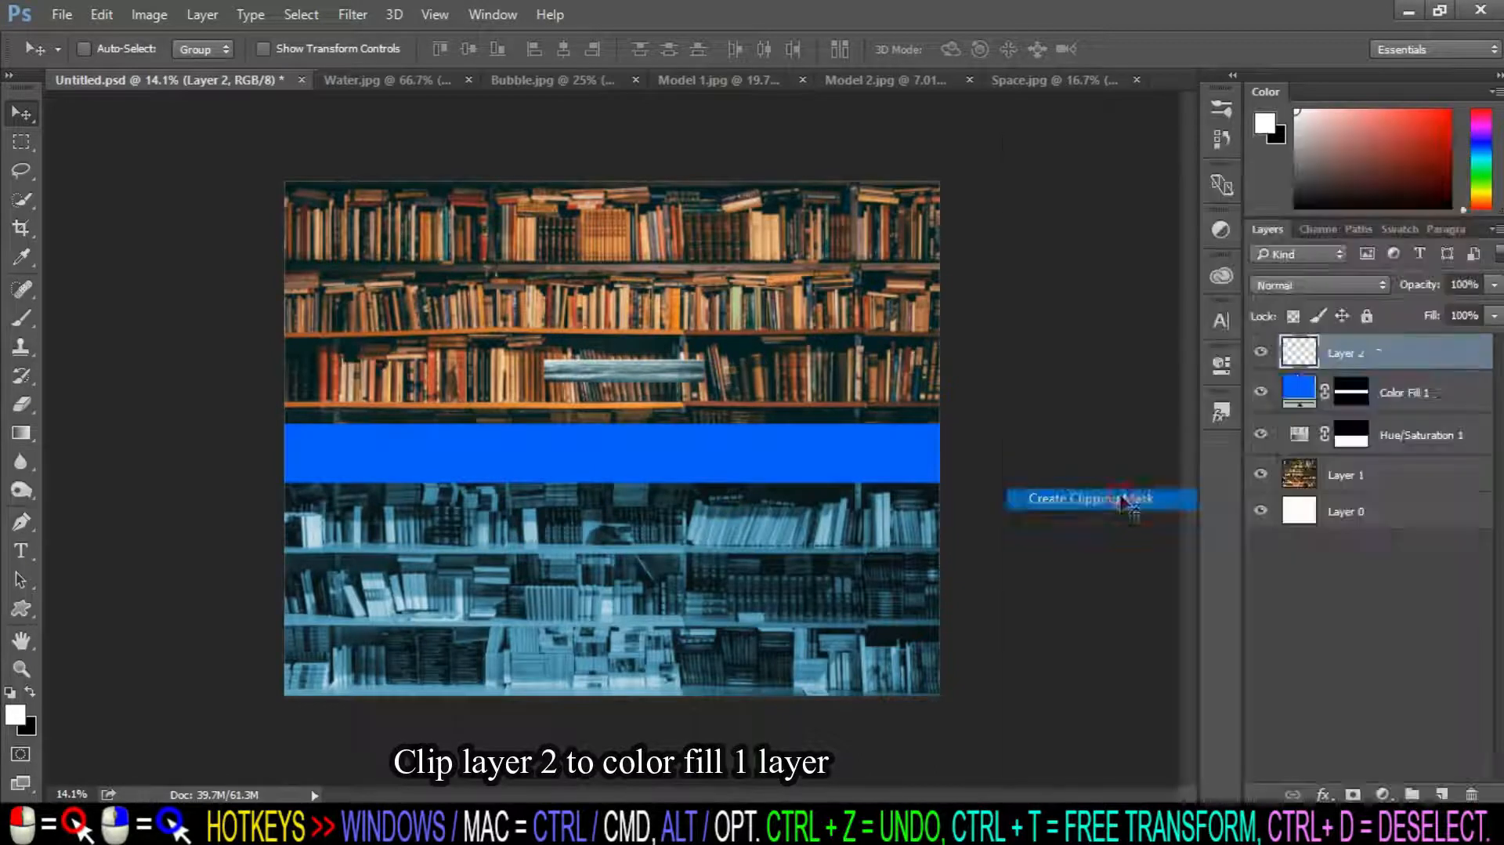
key(ctrl+t)
drag(566, 375, 304, 424)
drag(437, 434, 691, 469)
drag(623, 434, 623, 445)
drag(692, 451, 948, 453)
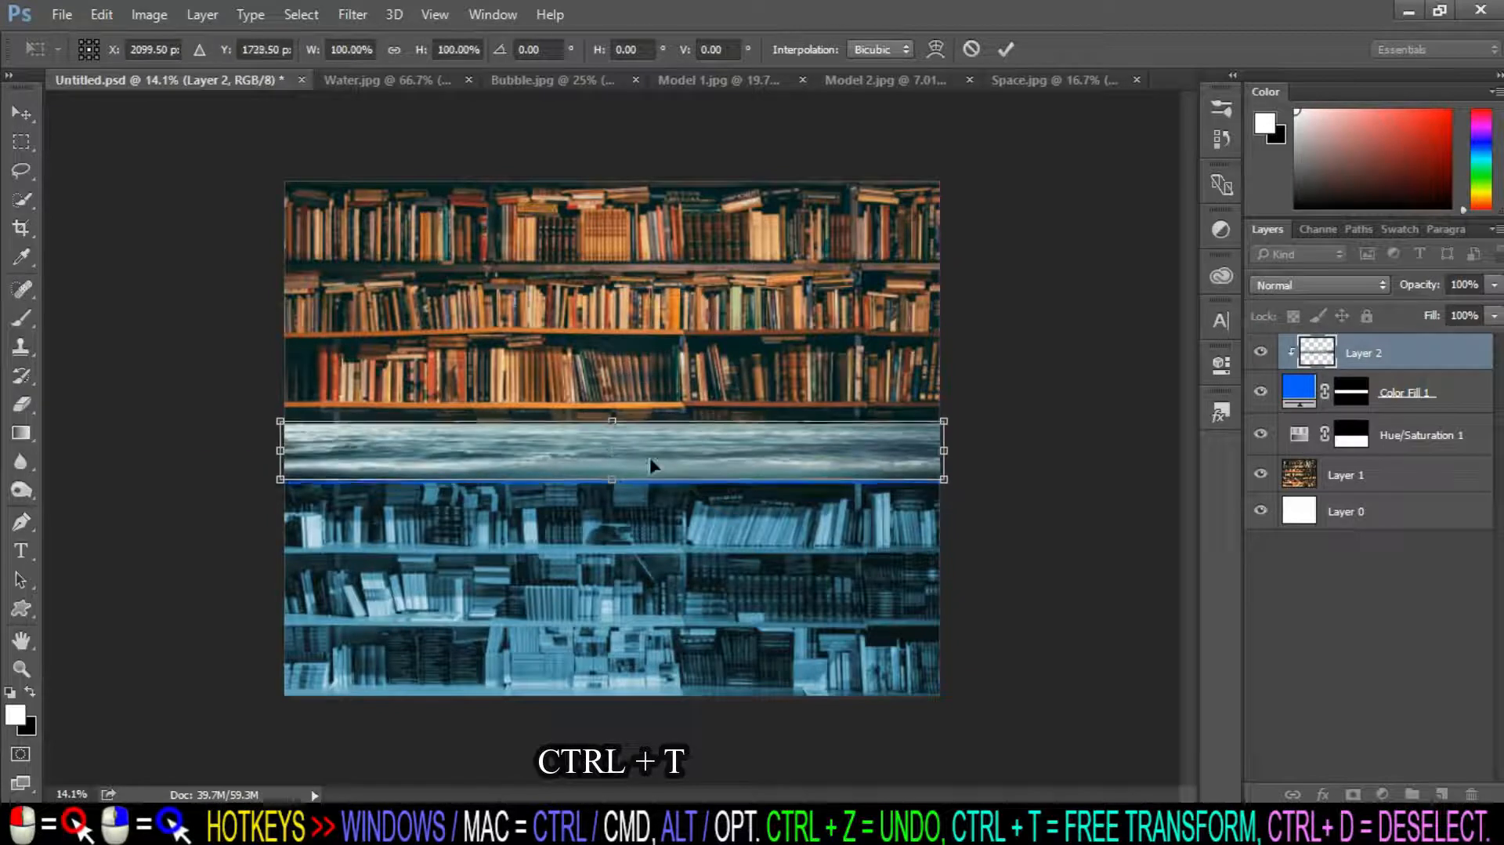
drag(612, 479, 614, 487)
key(Return)
key(ctrl+t)
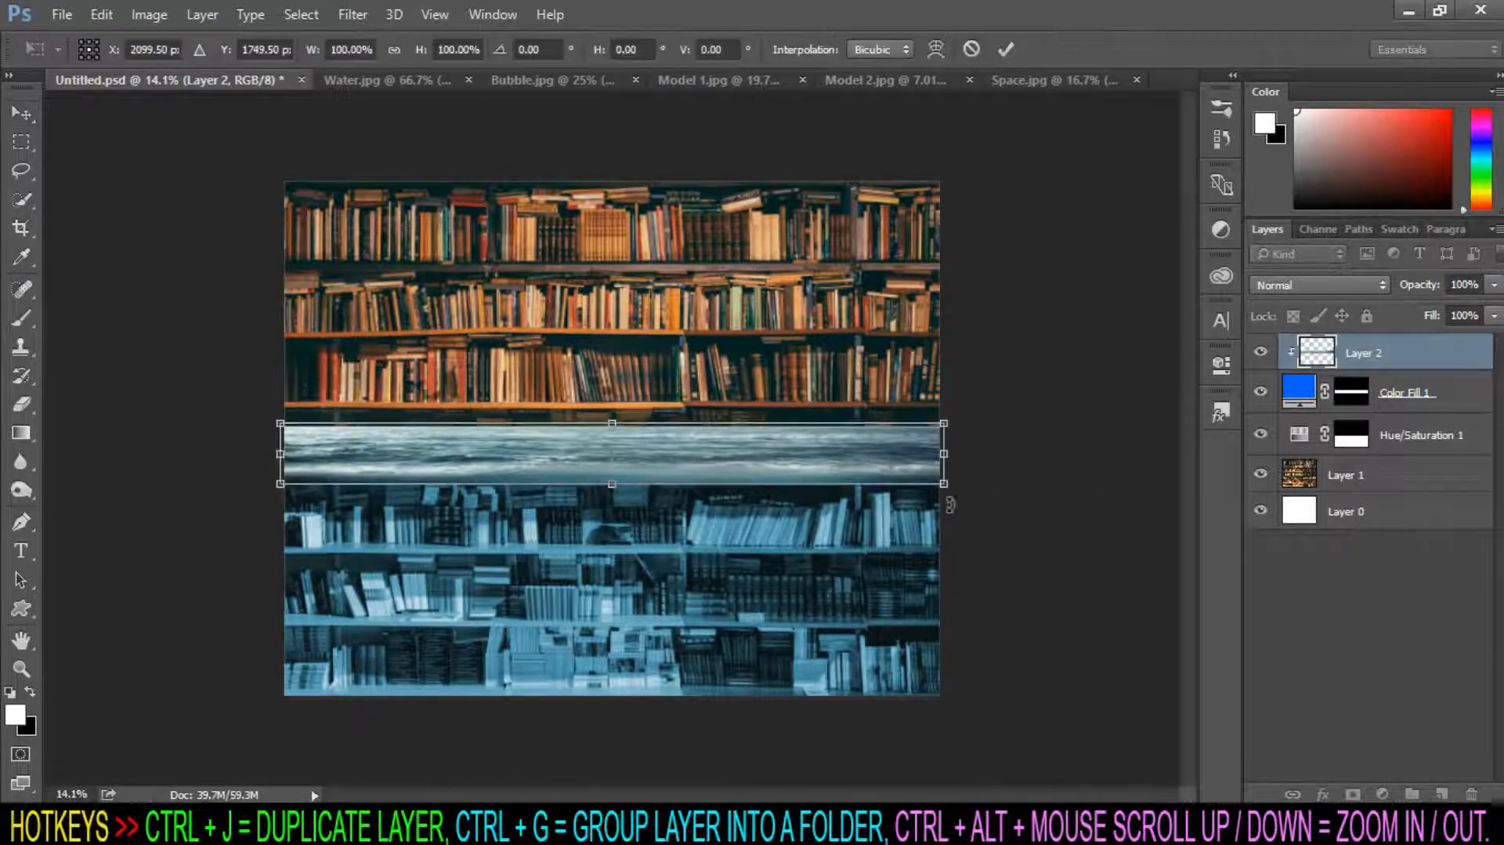
scroll(570, 490, up, 3)
key(Return)
scroll(653, 482, down, 3)
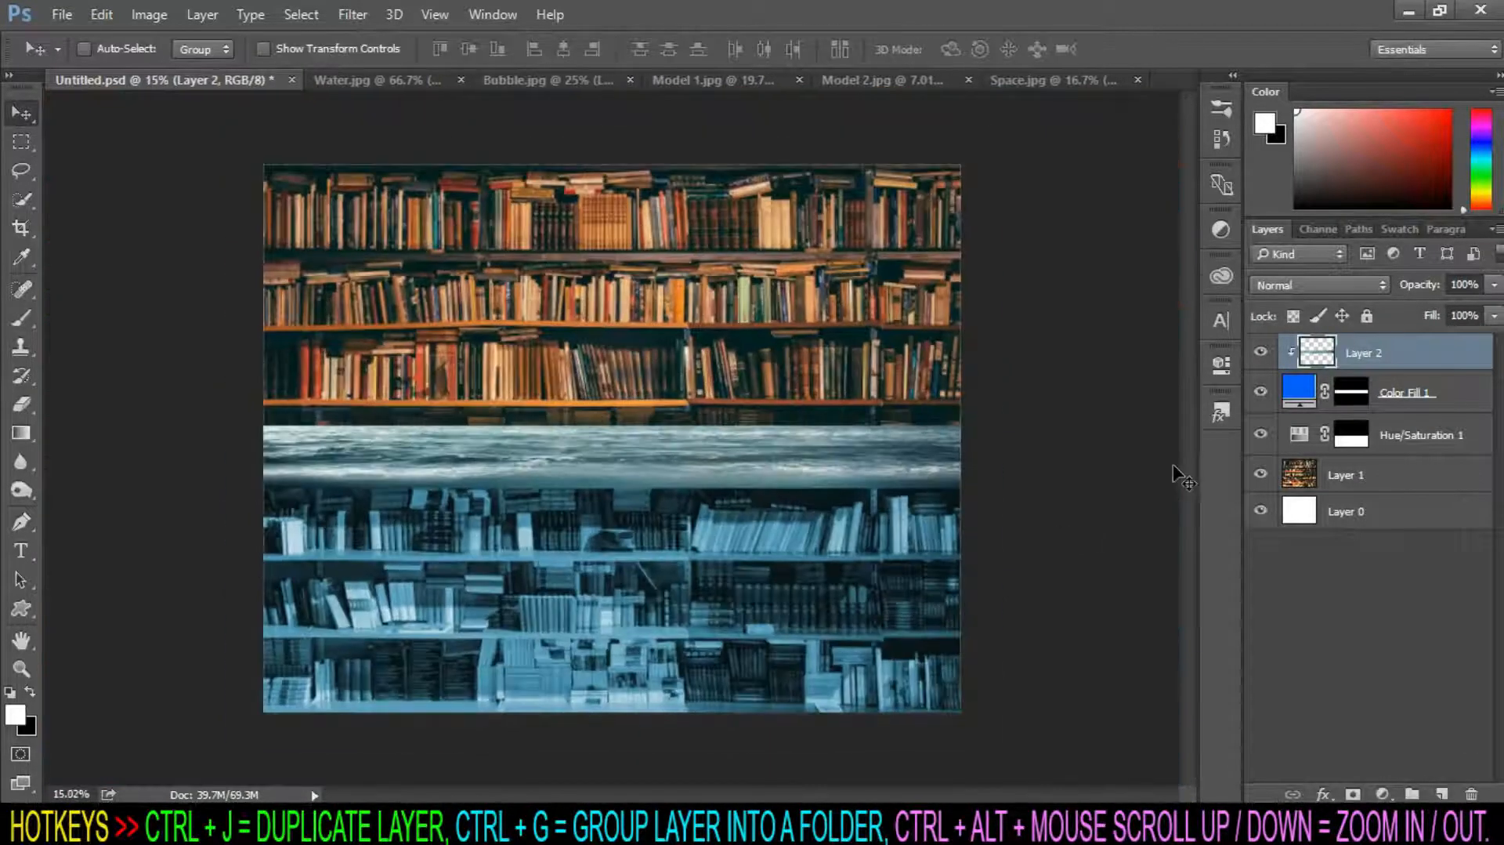
Close Water.jpg without saving the changes.
click(416, 82)
click(464, 79)
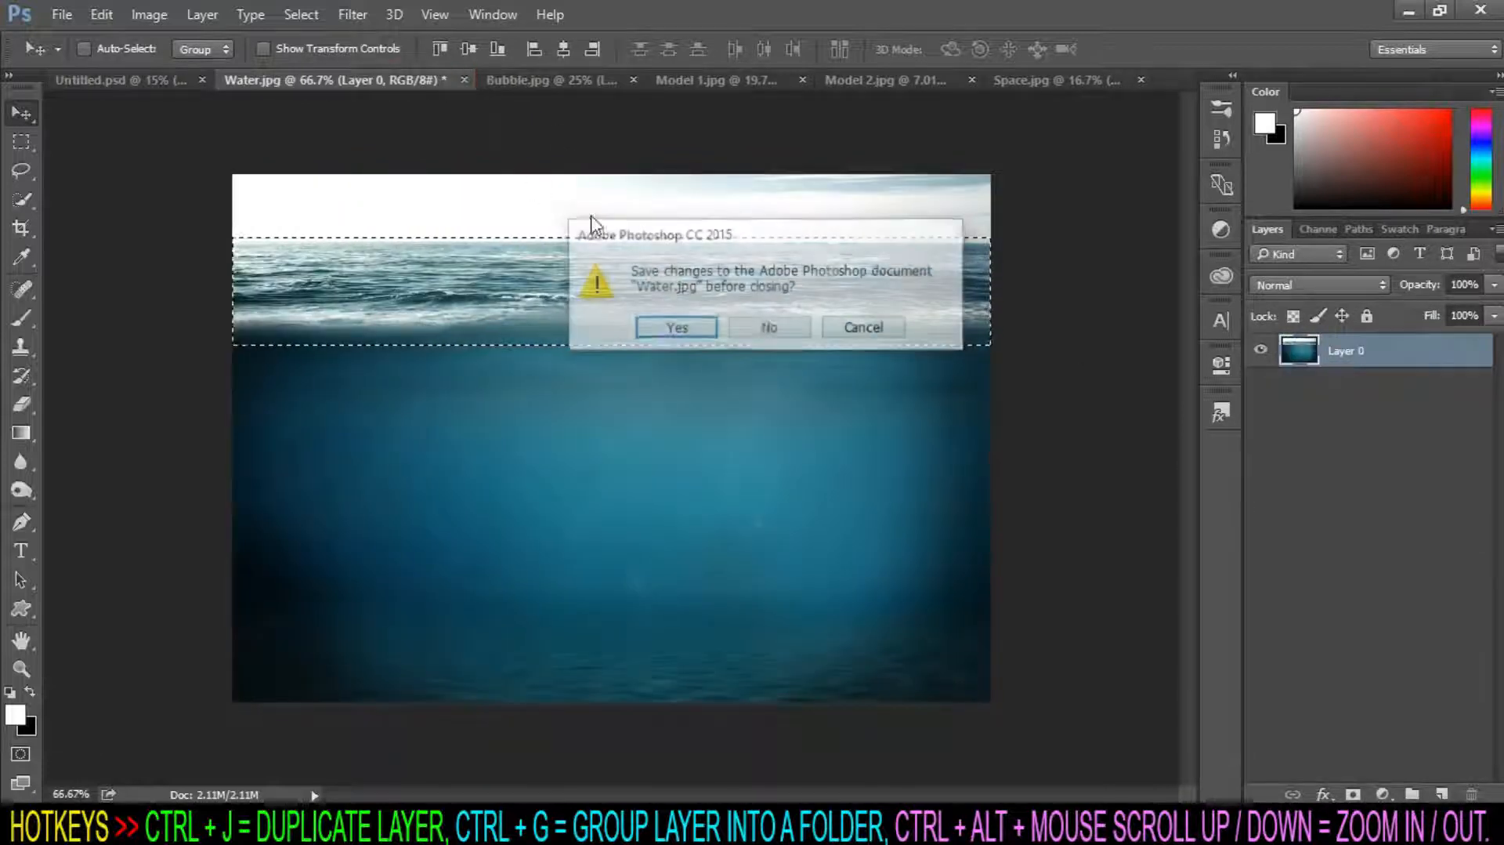
click(769, 327)
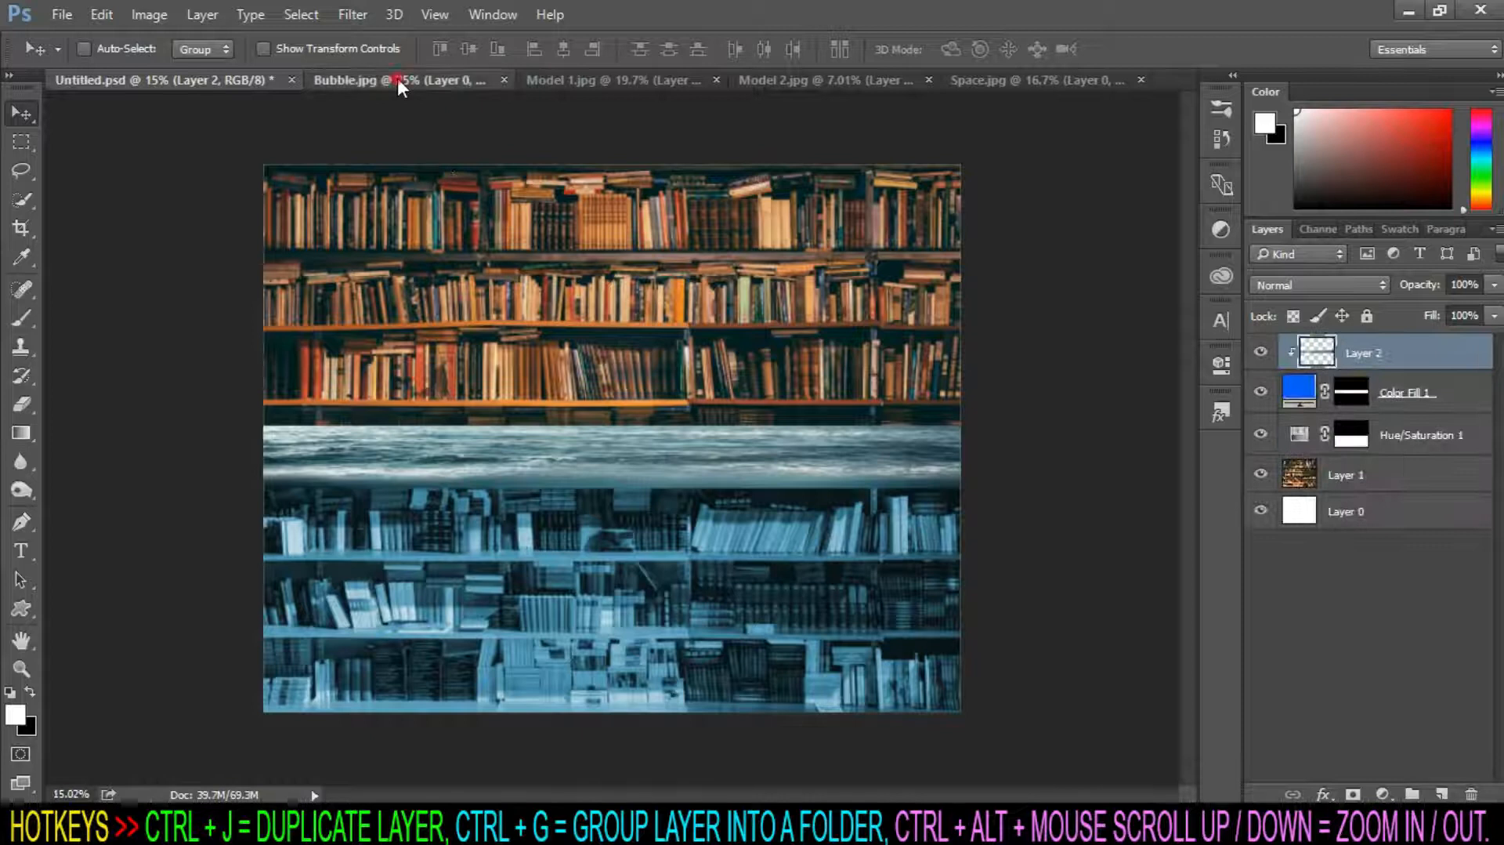
Trace the outline of the bubble in Bubble.jpg with a closed Pen tool path.
click(397, 79)
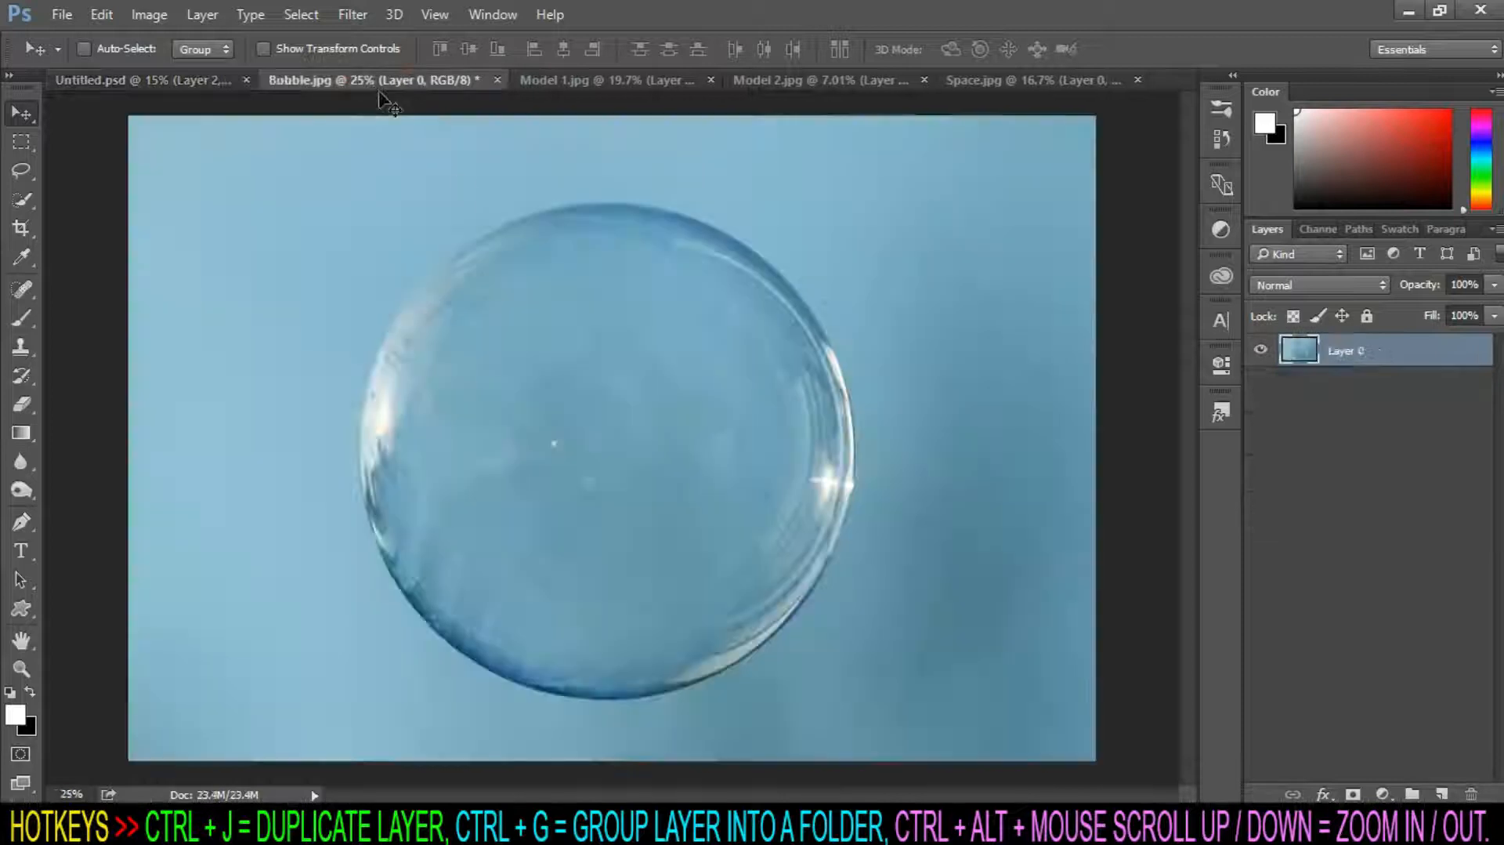
click(26, 518)
click(86, 474)
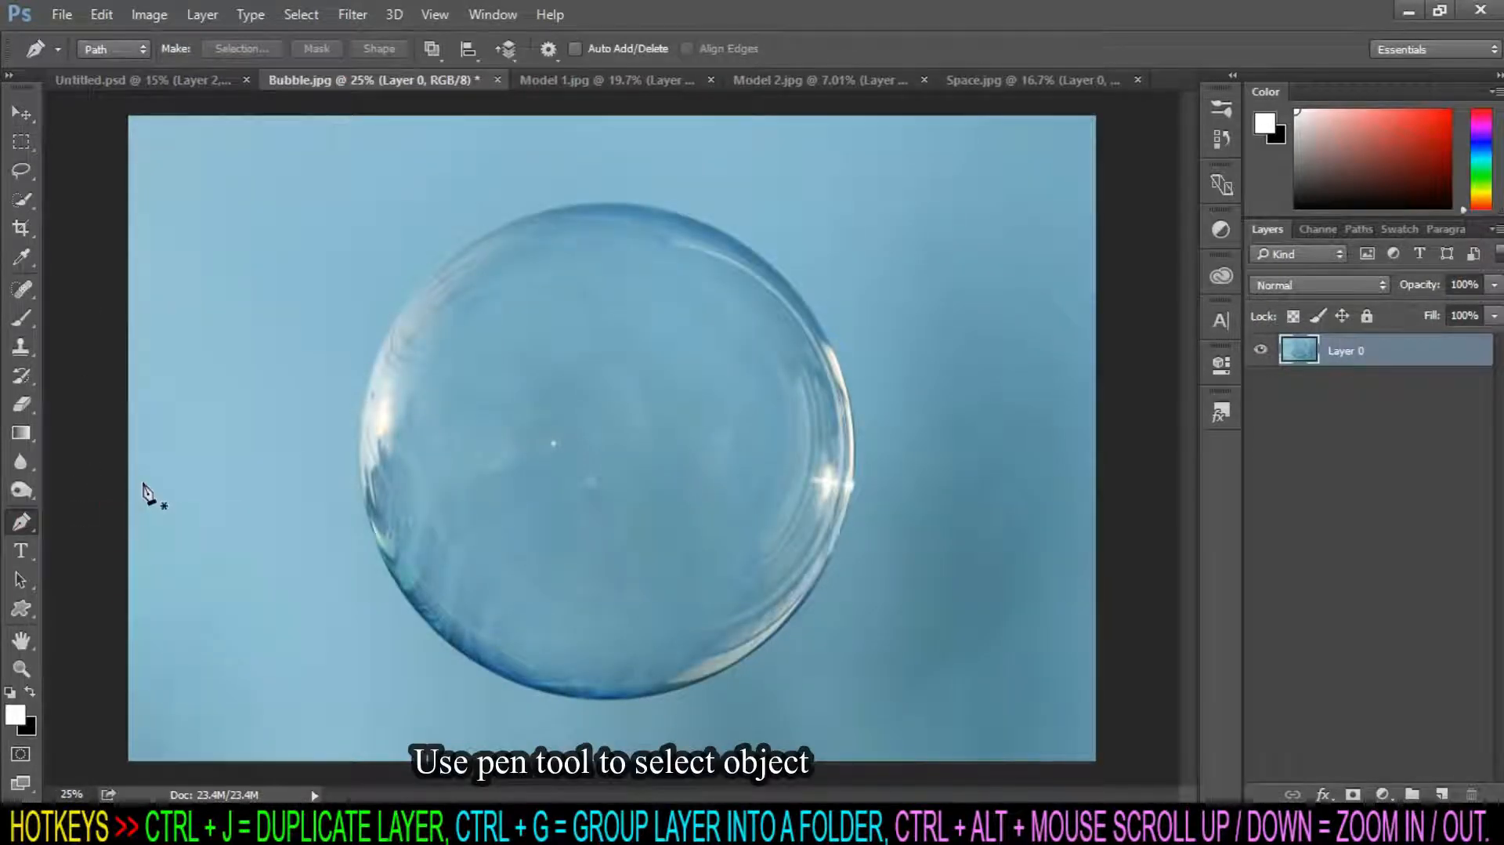
scroll(531, 462, up, 3)
scroll(509, 470, down, 1)
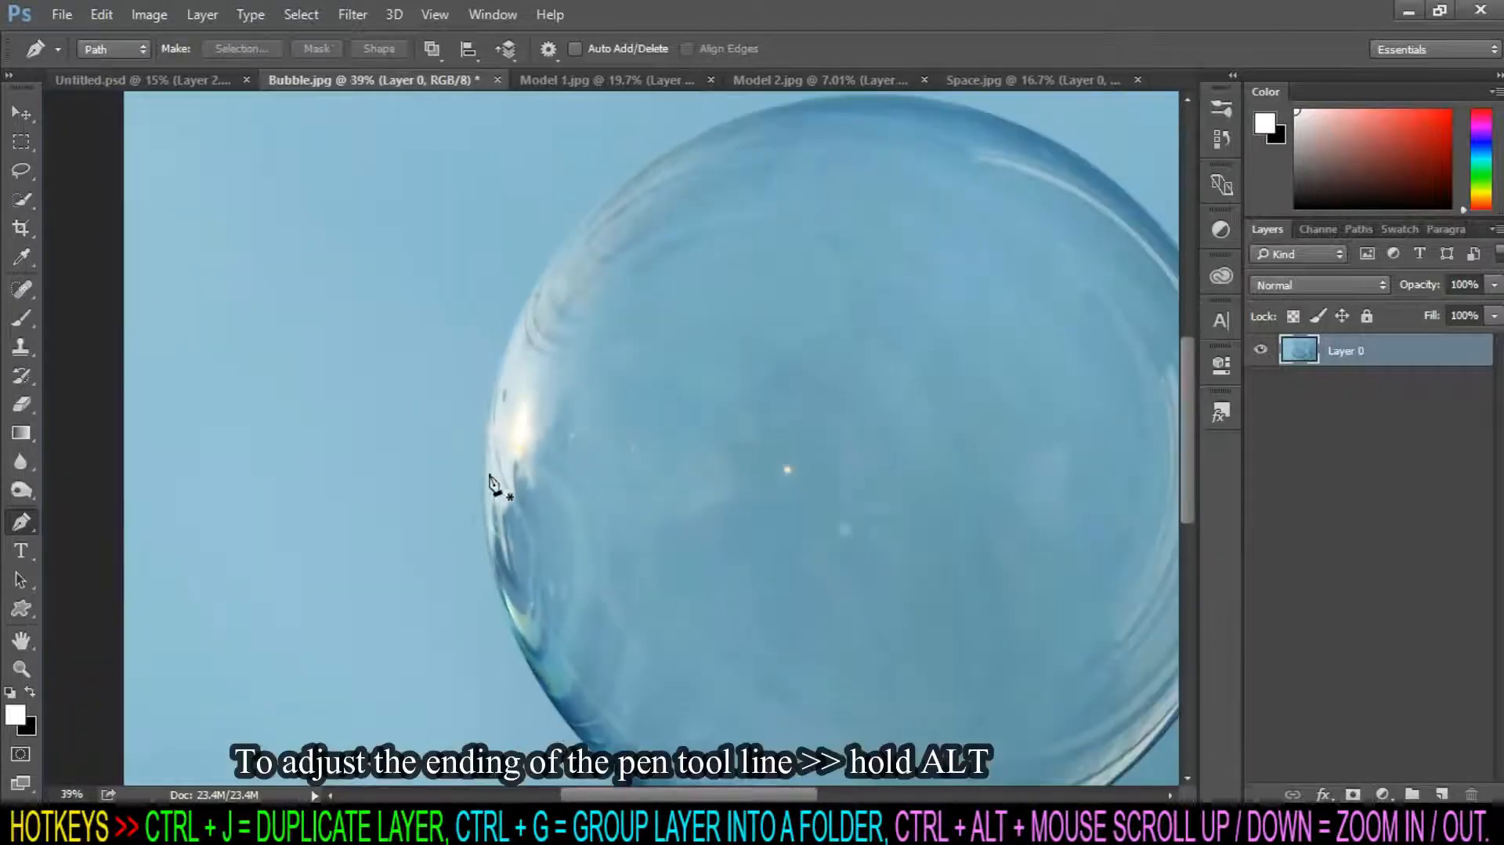
click(484, 496)
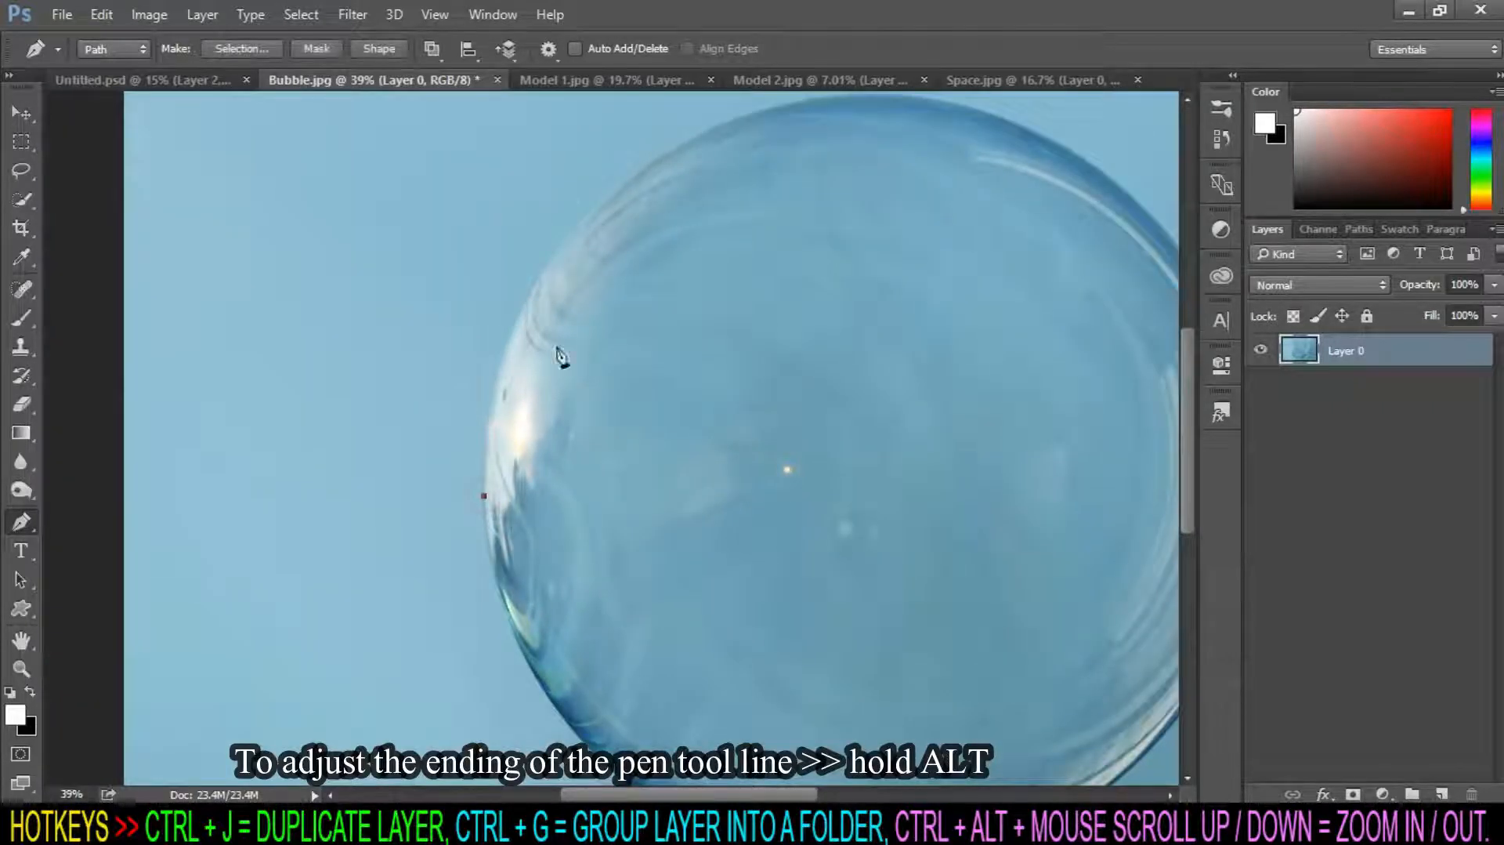
scroll(739, 182, up, 1)
drag(651, 181, 856, 295)
scroll(856, 296, down, 2)
drag(415, 271, 438, 249)
drag(662, 193, 692, 202)
drag(847, 343, 849, 352)
drag(817, 615, 719, 763)
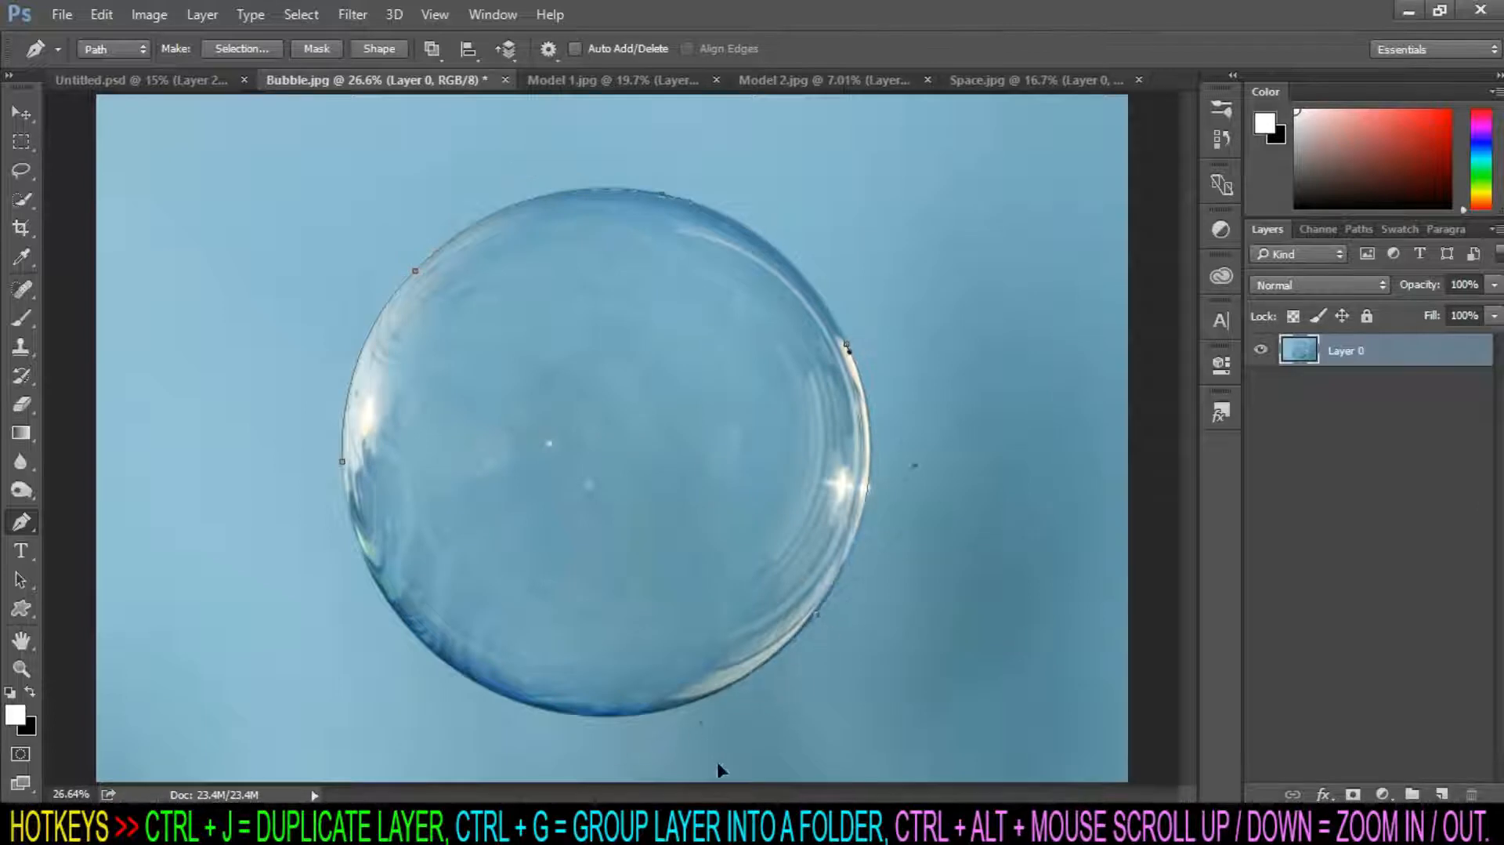
drag(535, 708, 386, 681)
drag(342, 461, 342, 430)
Mask the bubble with a selection made from the path at 0 pixels feather, and move the masked bubble into Untitled.psd.
right_click(637, 376)
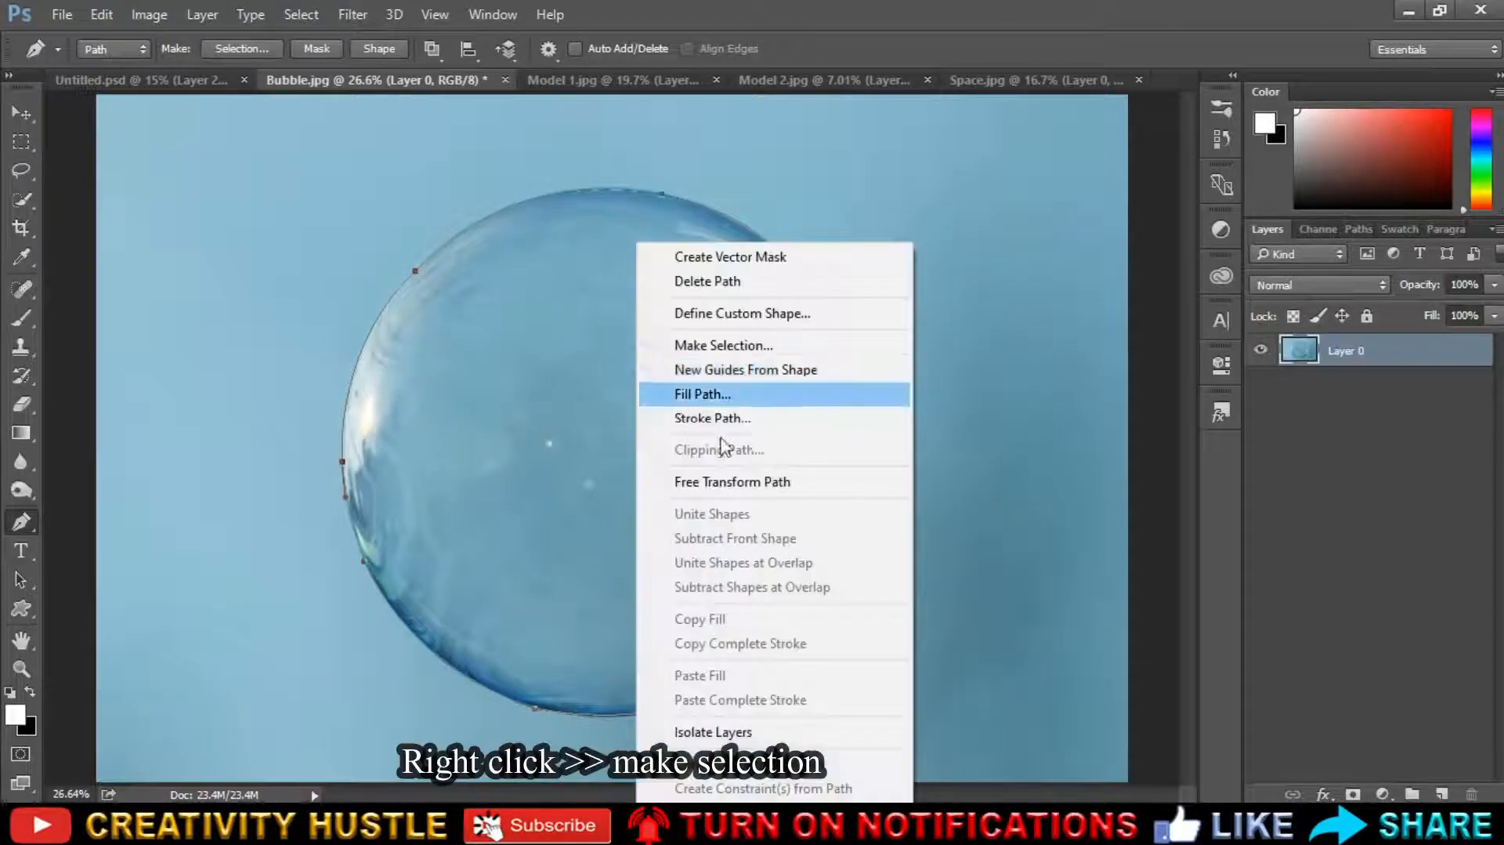
click(801, 345)
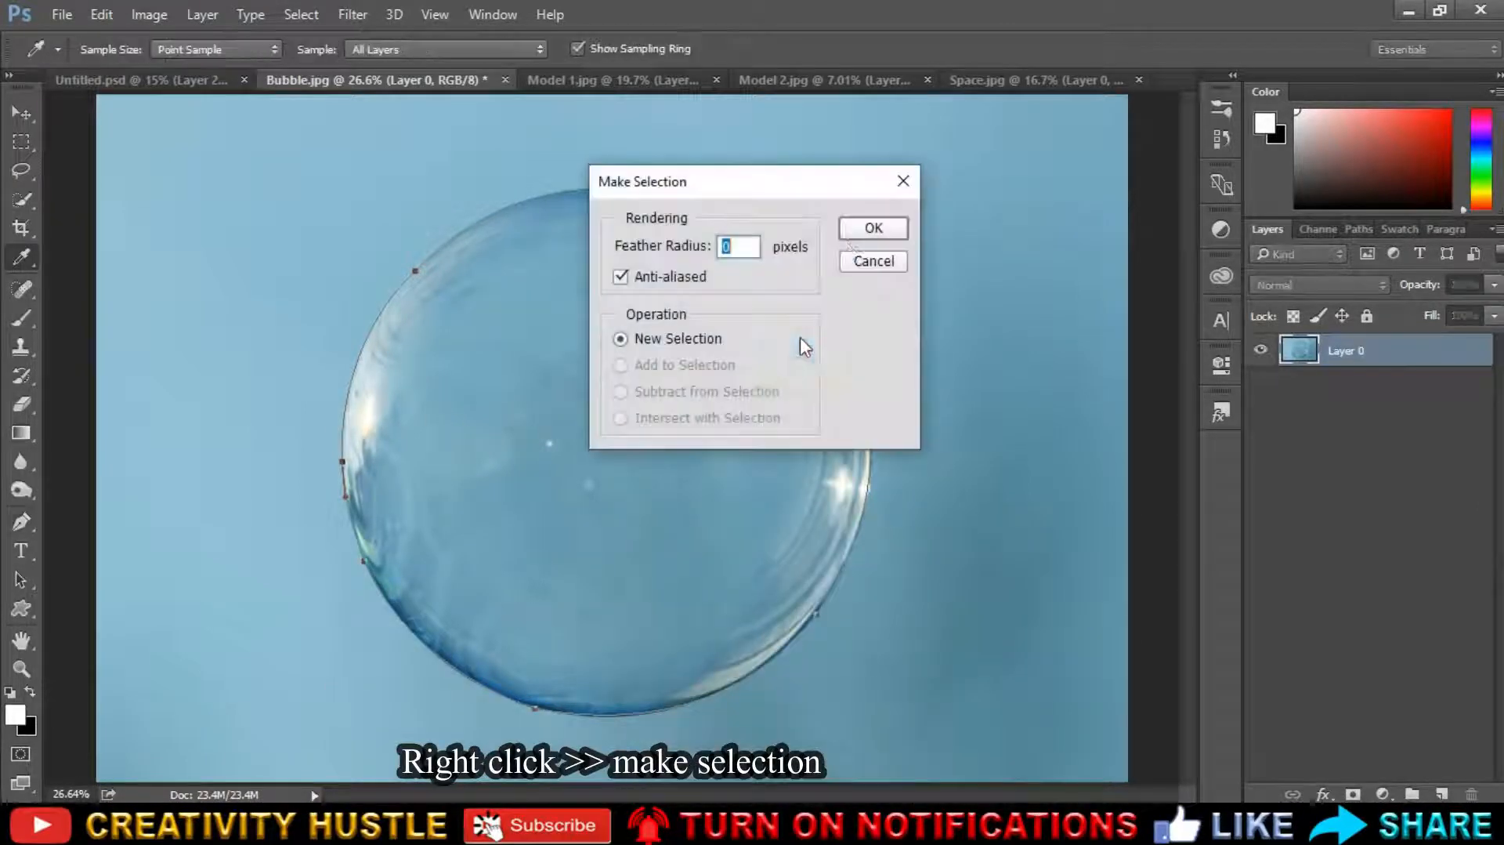
click(860, 237)
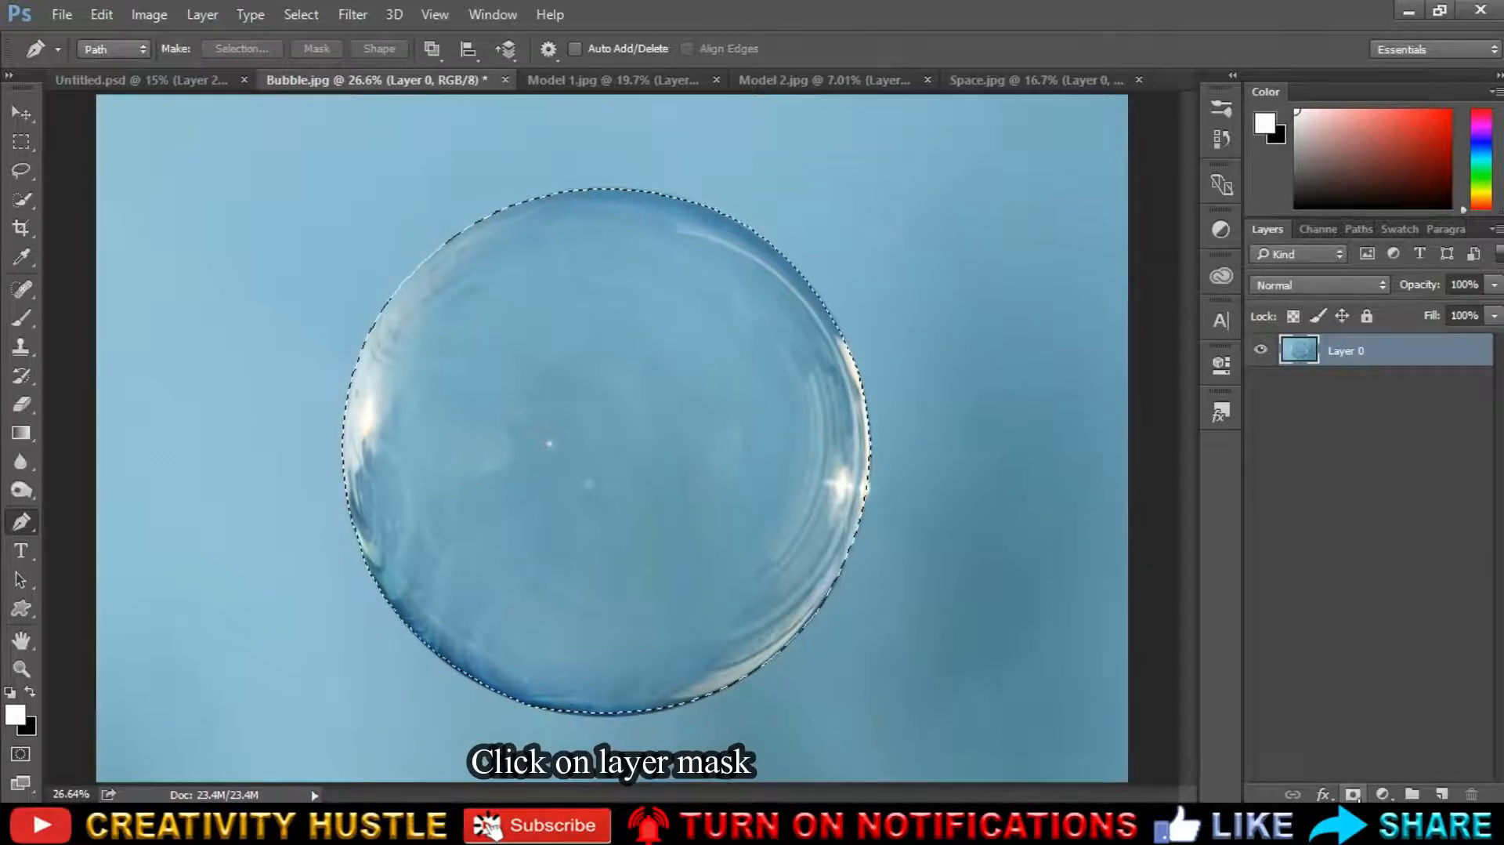
click(1353, 794)
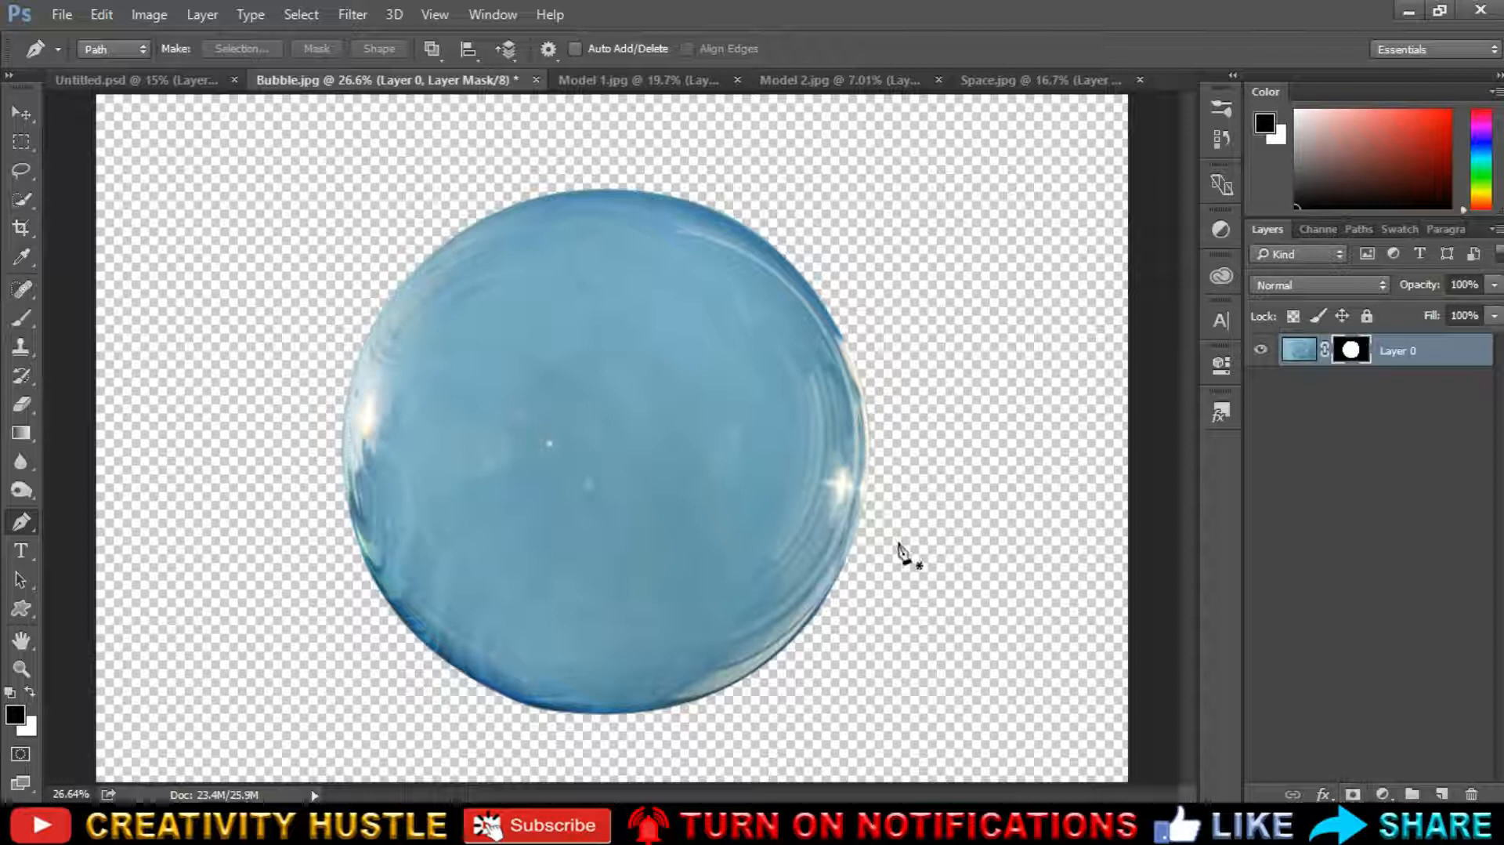
key(v)
drag(679, 380, 822, 426)
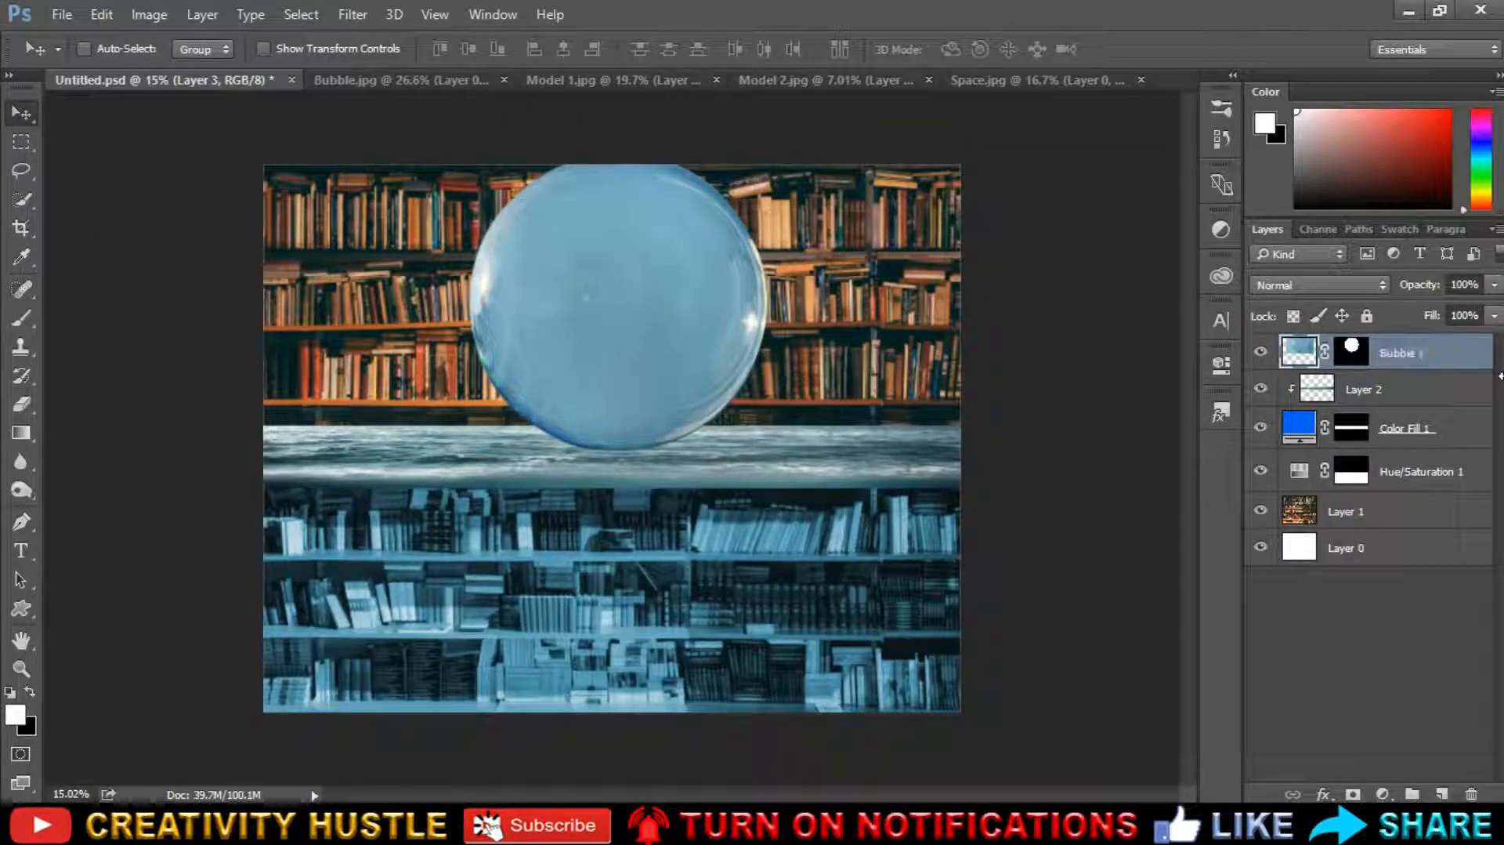
Rename the wave strip layer as Water surface and the Hue/Saturation adjustment layer as Water.
double_click(1367, 391)
text(Water surface)
key(Return)
double_click(1408, 471)
text(Water)
key(Return)
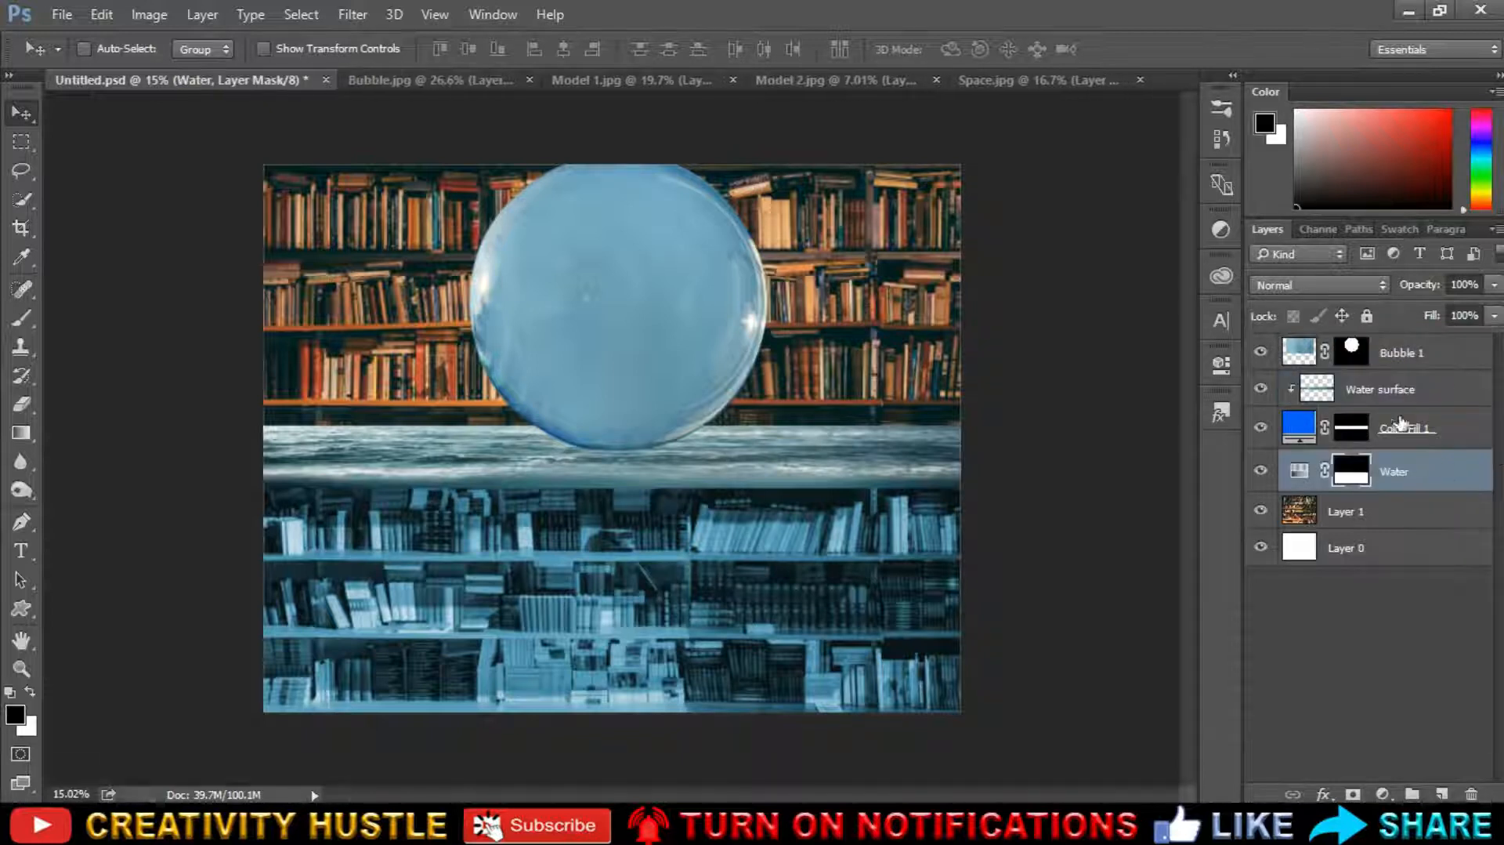
Group the Water surface, Color Fill 1 and Water layers and name the group Water.
click(1387, 389)
shift+click(1432, 485)
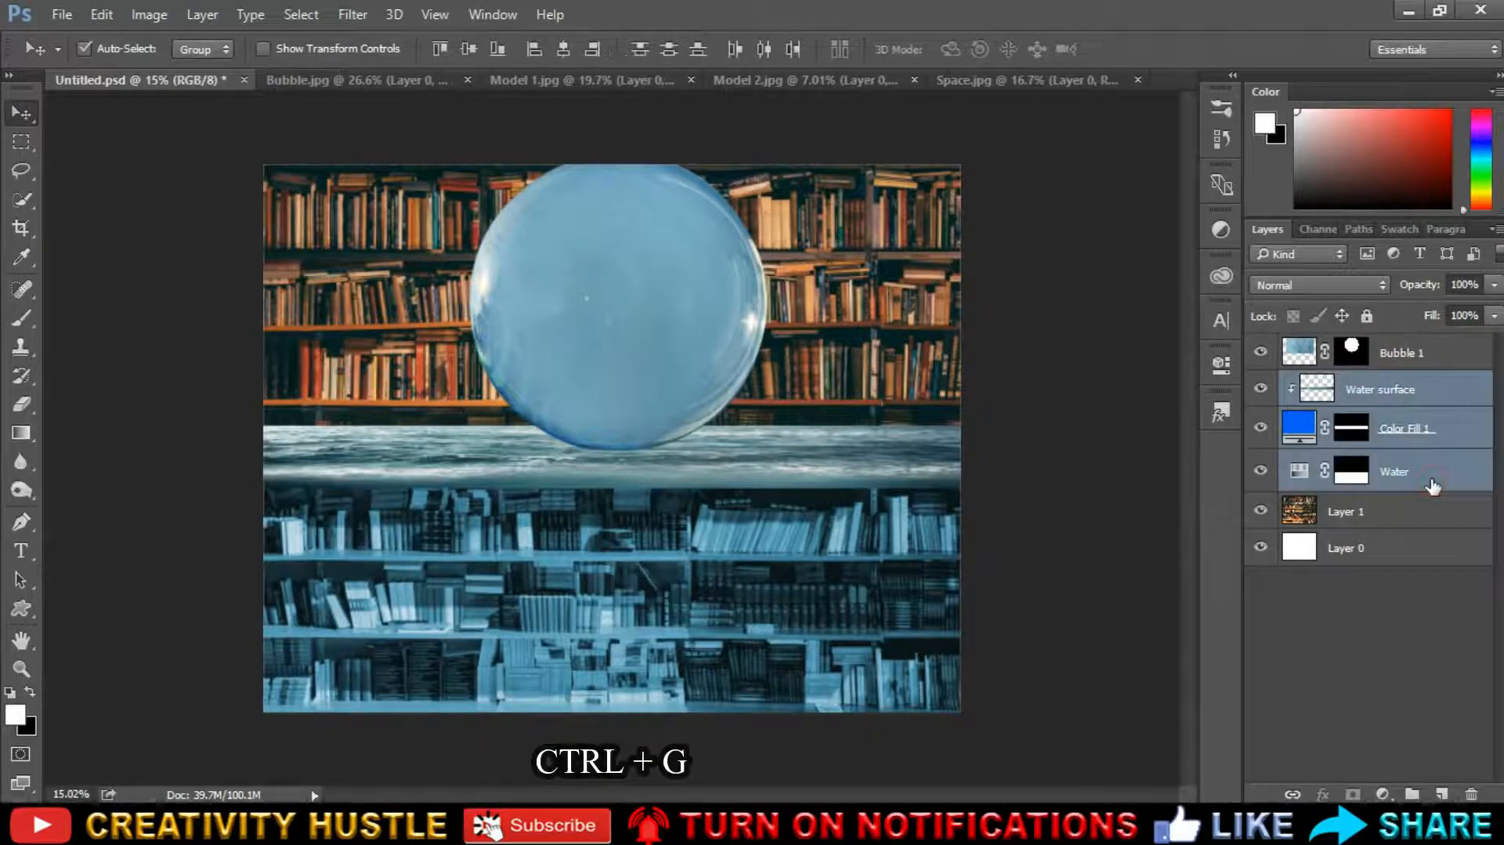
key(ctrl+g)
double_click(1352, 385)
text(Wate)
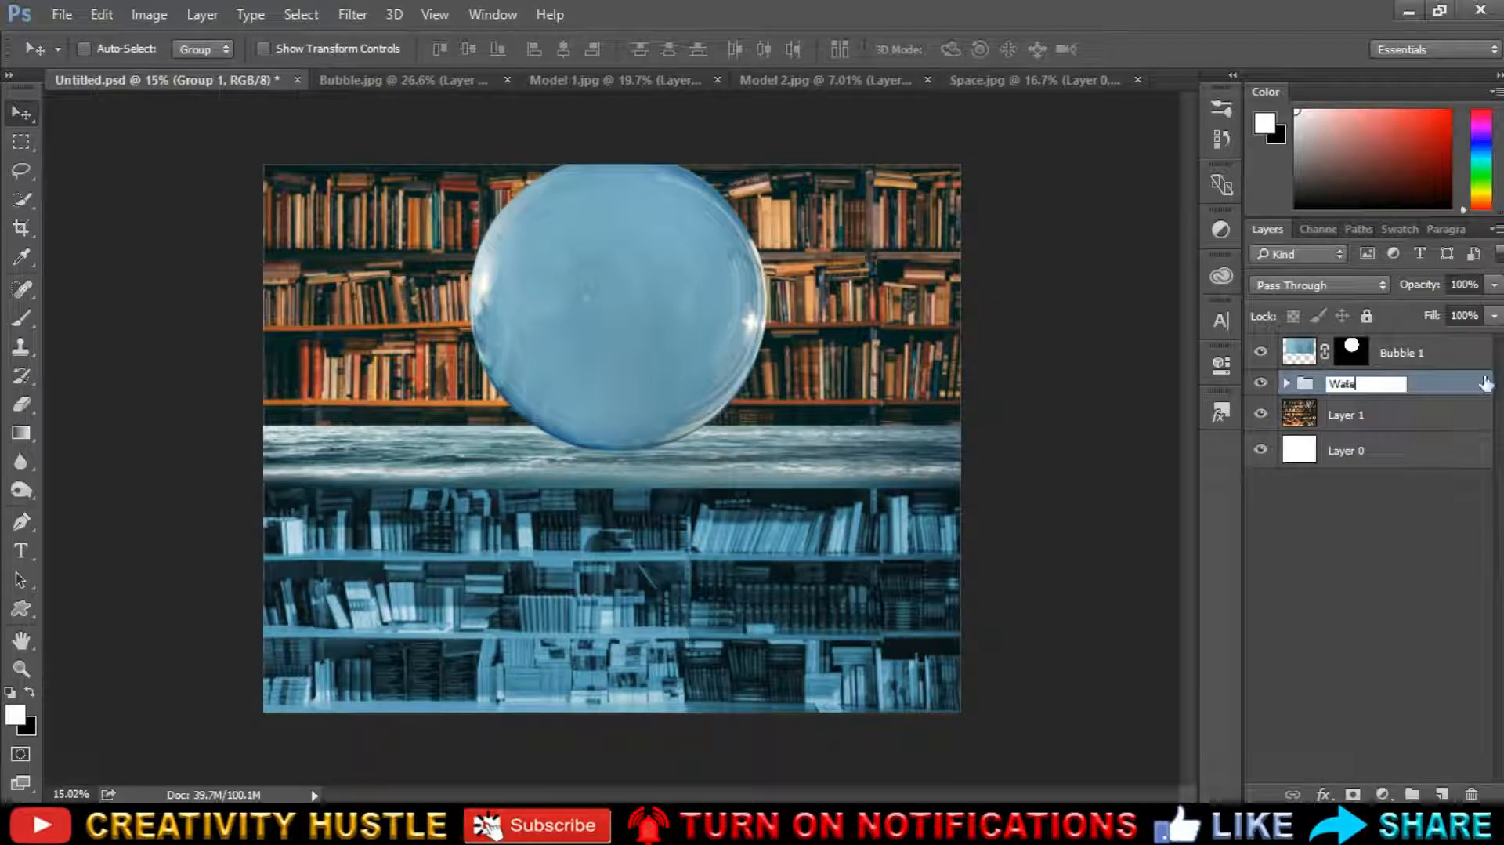
text(r)
key(Return)
Rename the bookshelf image layer as Background.
double_click(1361, 417)
text(Background)
key(Return)
Scale down the Bubble 1 layer and place it slightly right of the canvas centre, its base overlapping the water surface.
click(1442, 365)
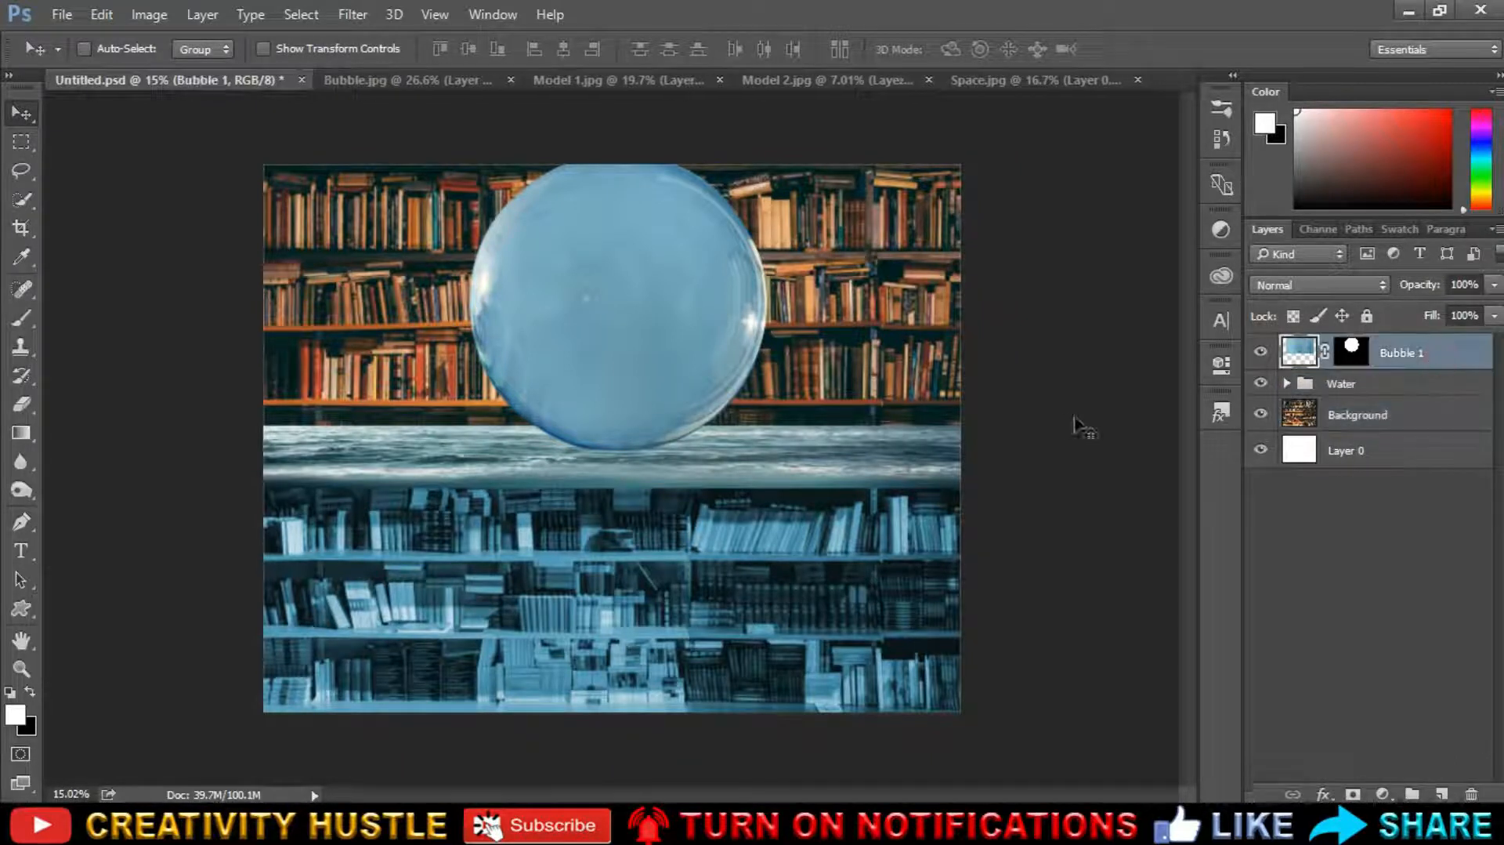
key(ctrl+t)
drag(329, 100, 523, 148)
key(Return)
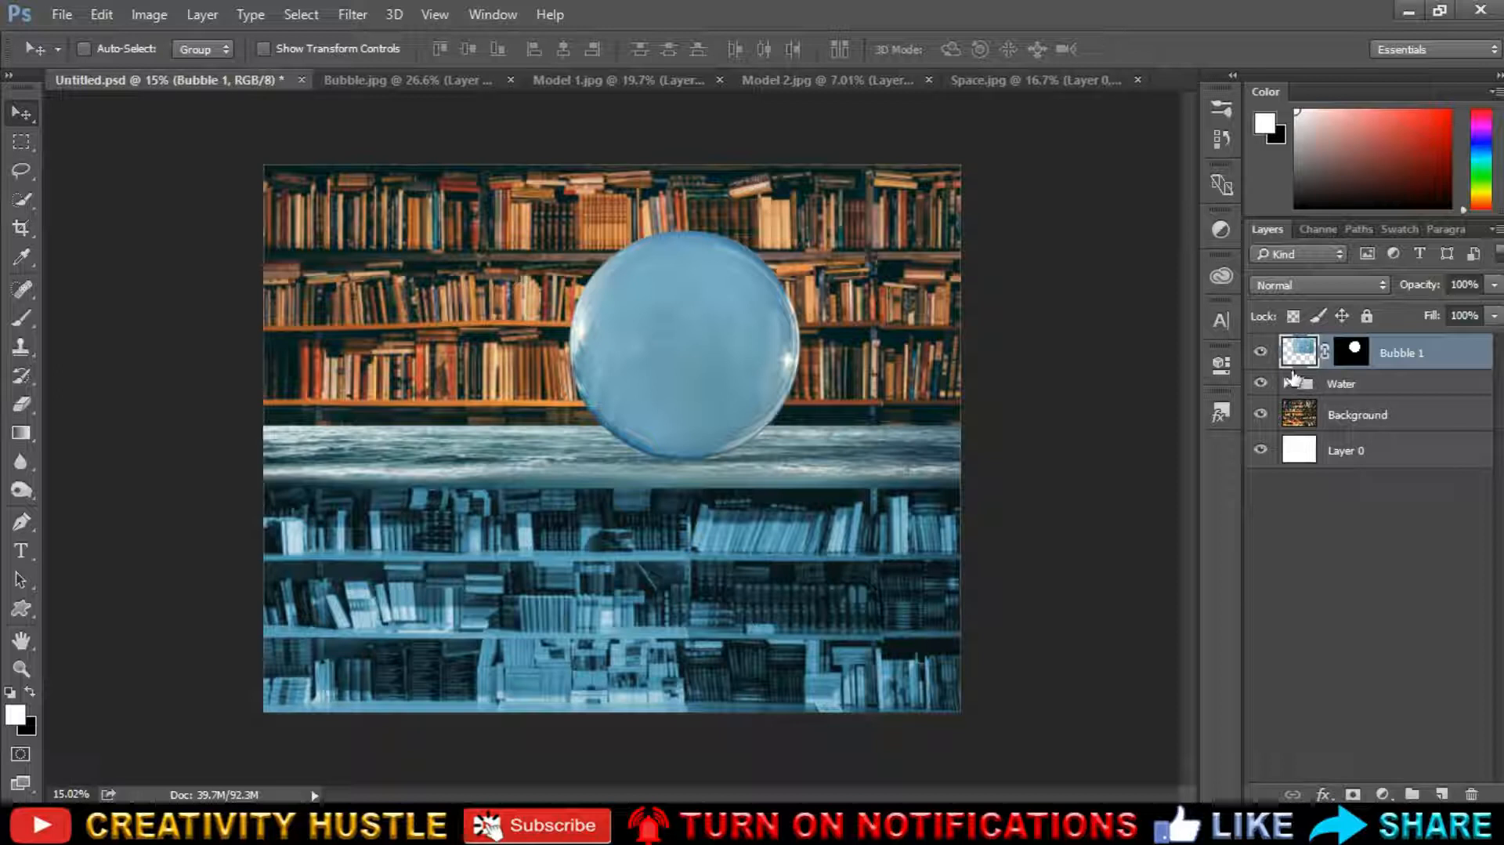
Close Bubble.jpg without saving the changes.
click(489, 80)
click(538, 80)
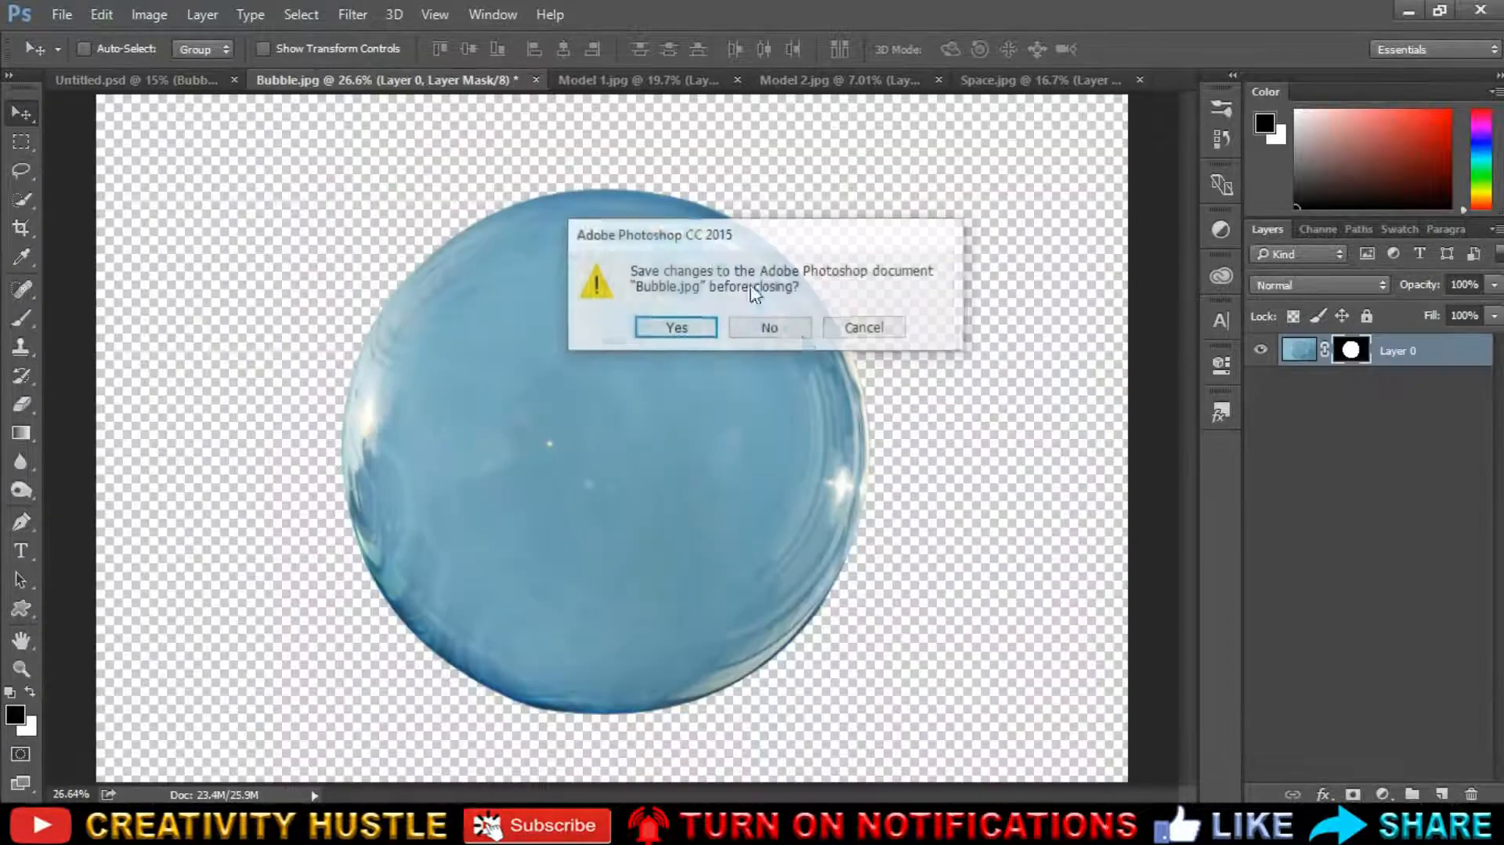
click(769, 326)
Roughly select the woman and her dress in Model 1.jpg with the Quick Selection tool.
click(393, 79)
key(x)
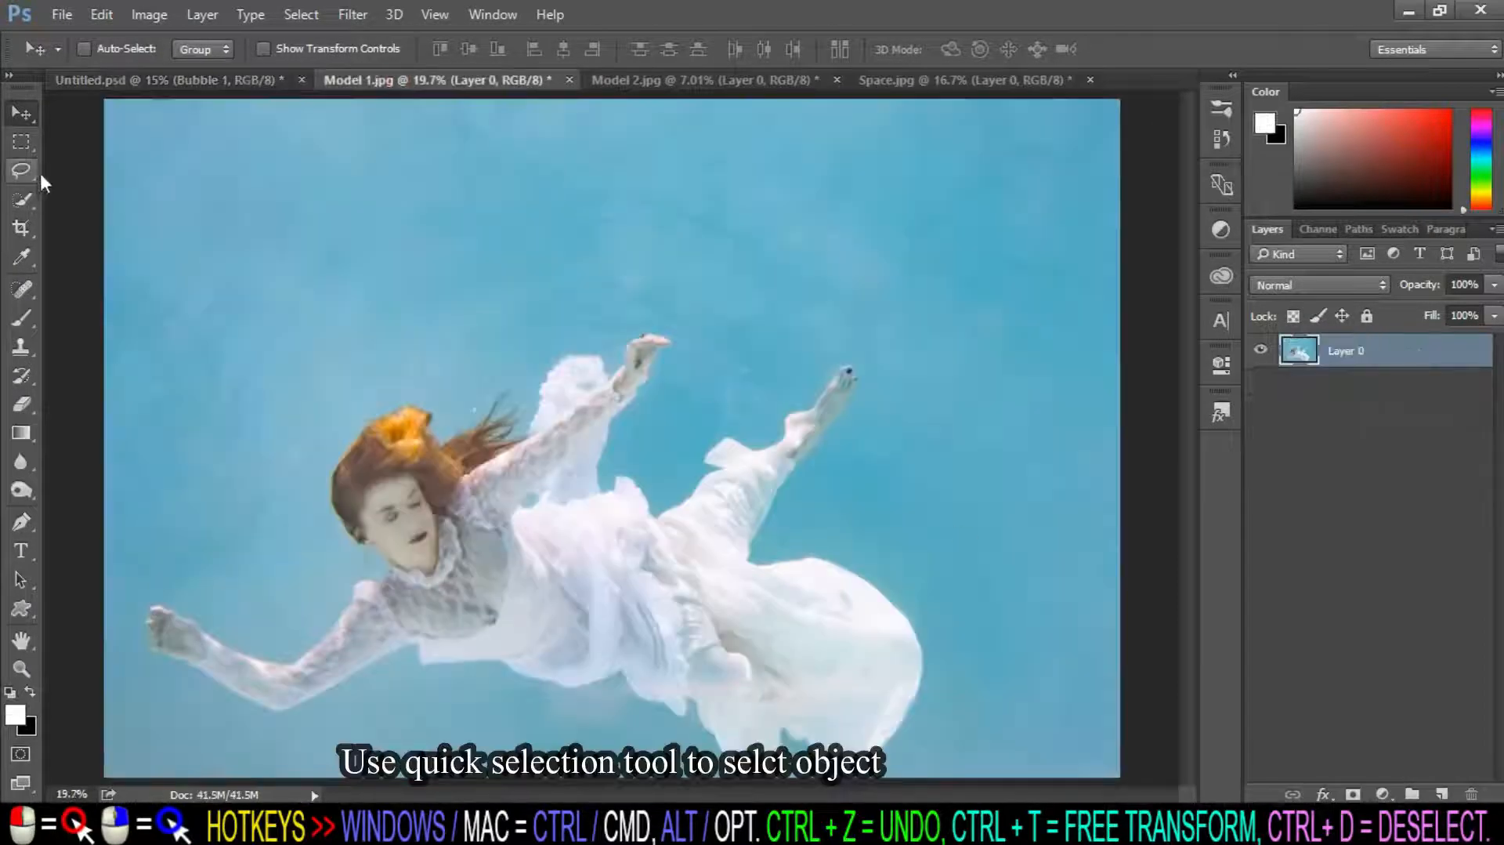
right_click(30, 193)
click(109, 196)
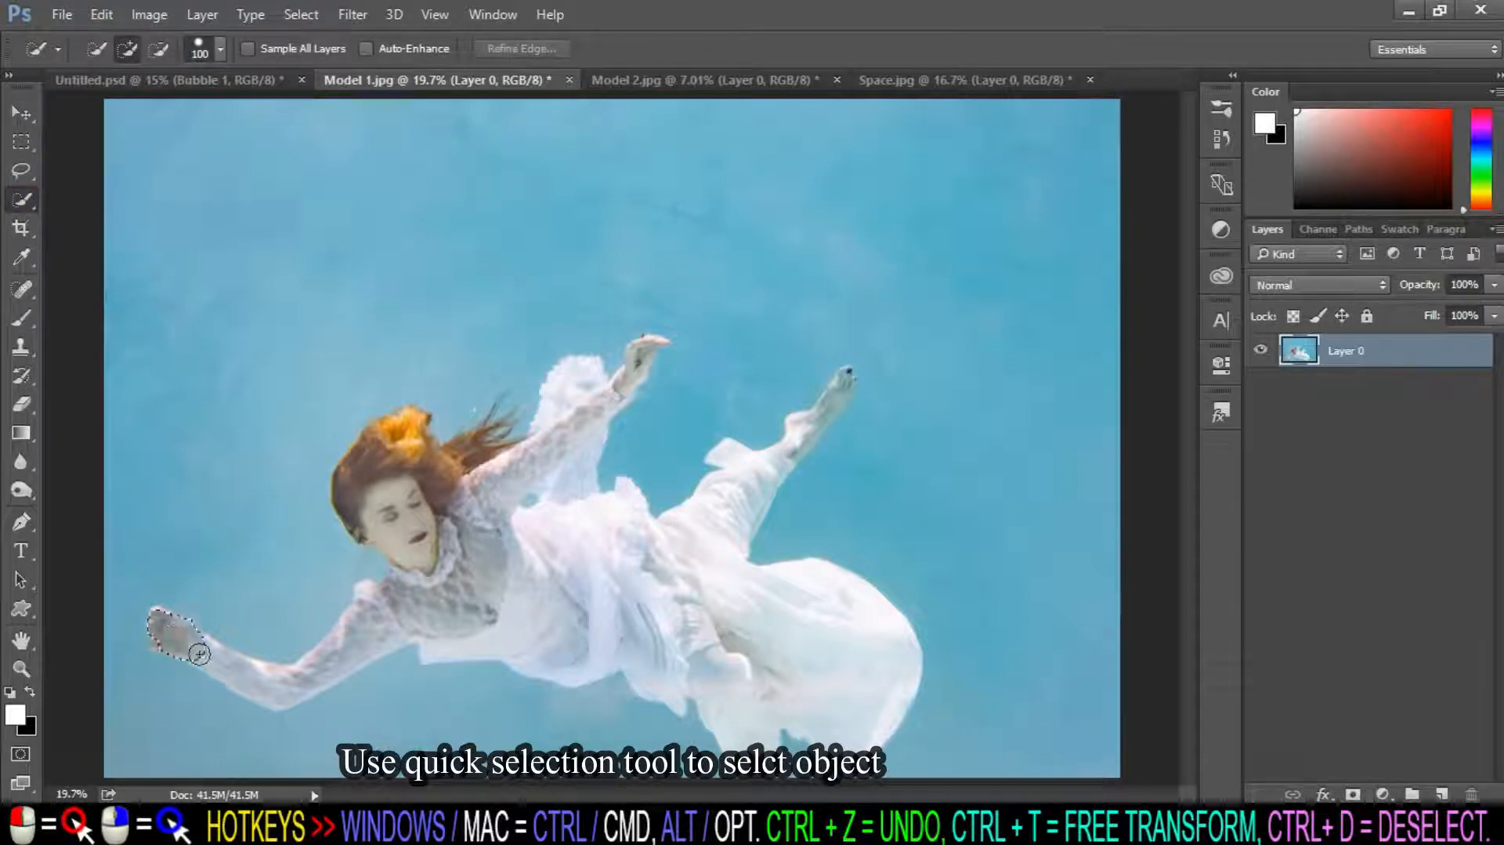
mouse_move(232, 671)
mouse_down()
mouse_move(282, 688)
mouse_move(331, 677)
mouse_move(363, 609)
mouse_move(471, 588)
mouse_up()
scroll(166, 666, up, 4)
drag(352, 666, 497, 666)
Reduce the Quick Selection brush to 40 and add the missing edge of the woman's lowered hand to the selection.
scroll(187, 524, up, 5)
key(bracketleft)
key(bracketleft)
key(bracketleft)
key(bracketleft)
key(bracketleft)
key(bracketleft)
key(bracketleft)
key(bracketleft)
click(134, 480)
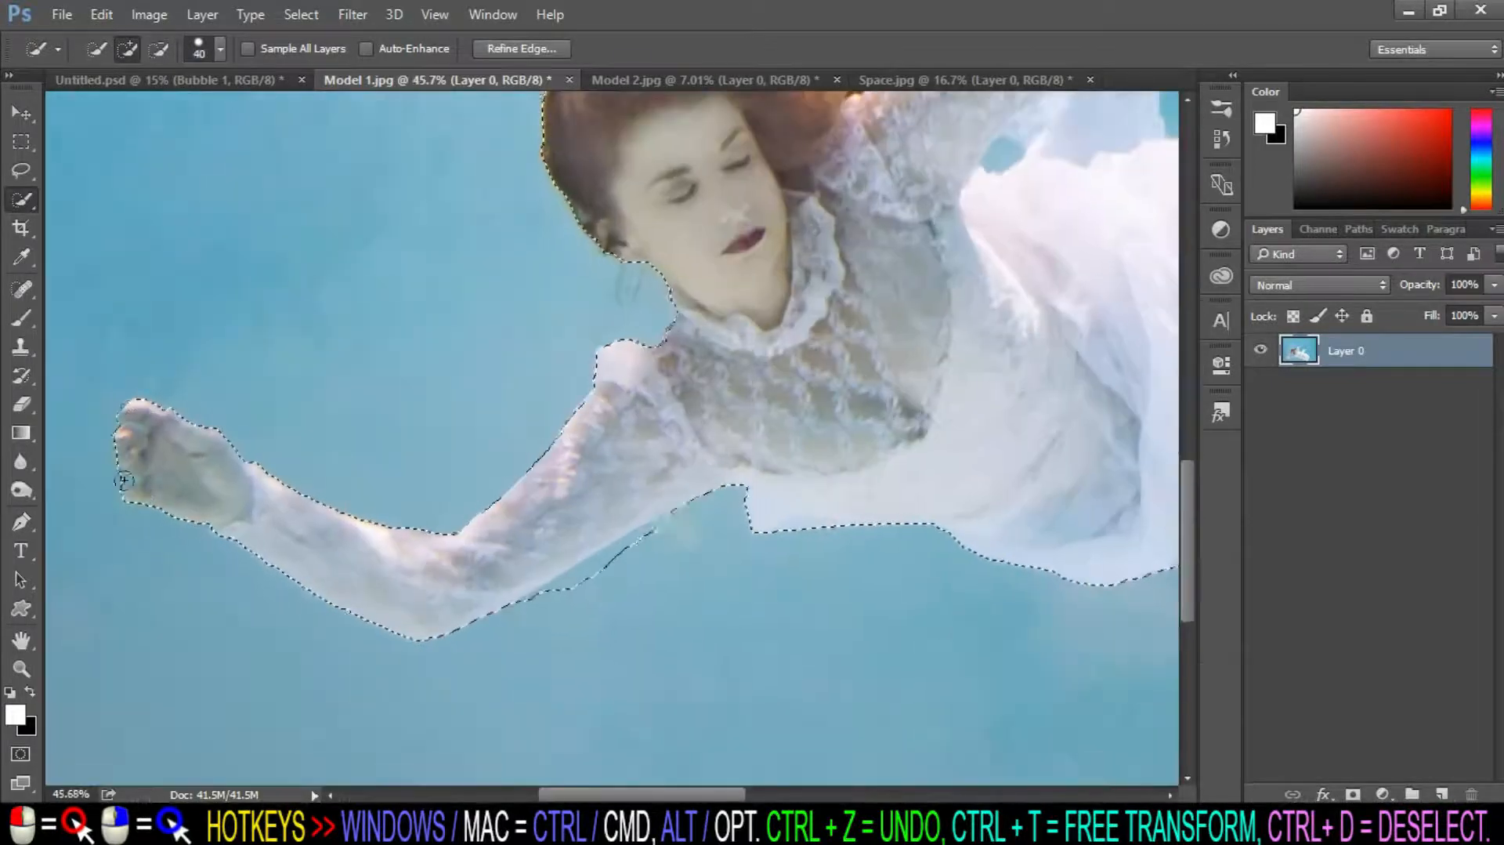
Subtract the excess background below the lowered arm and around the raised hand from the selection.
alt+click(627, 555)
scroll(755, 527, up, 4)
alt+click(823, 242)
alt+click(789, 268)
scroll(745, 429, down, 2)
scroll(745, 429, up, 2)
alt+click(805, 188)
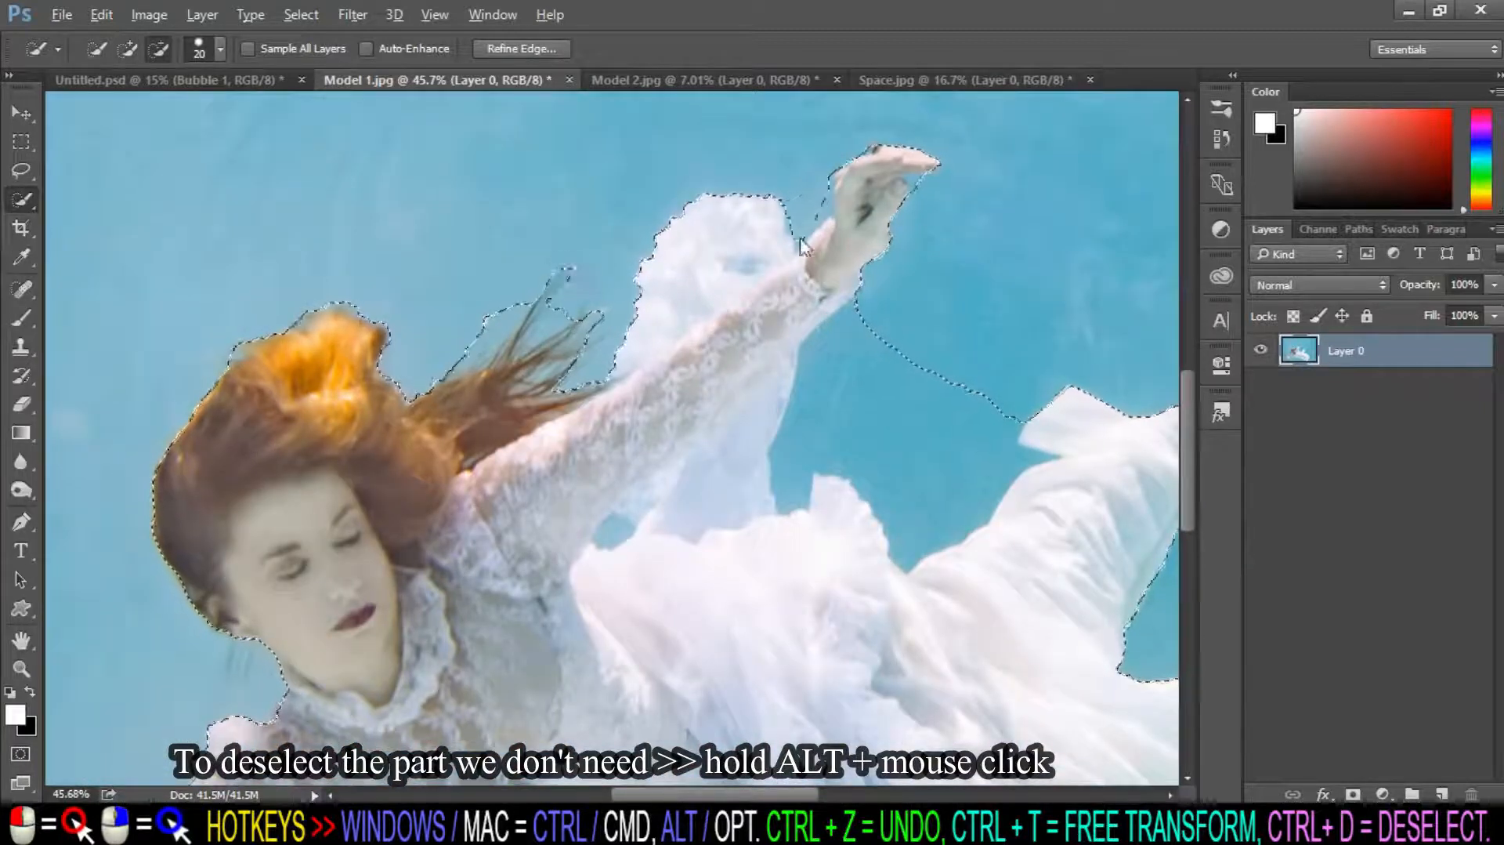
alt+click(800, 241)
Enlarge the brush to 50 and subtract the background between the raised arm and the dress from the selection.
scroll(839, 248, up, 2)
key(bracketright)
key(bracketright)
key(bracketright)
alt+click(829, 528)
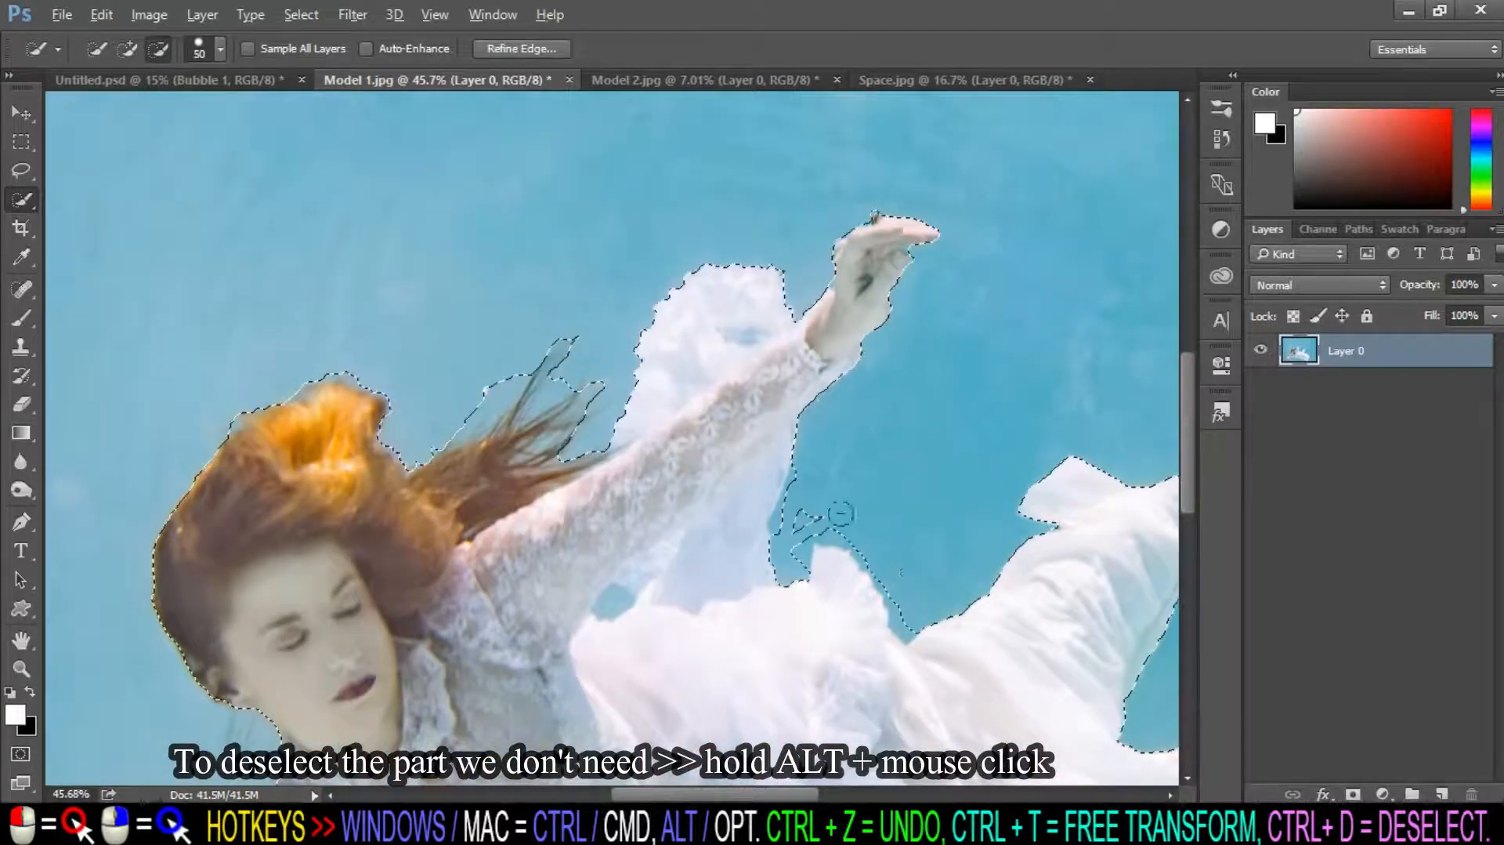
Reduce the Quick Selection brush to 30 and trim the selection along the lower hem of the dress.
scroll(888, 523, right, 6)
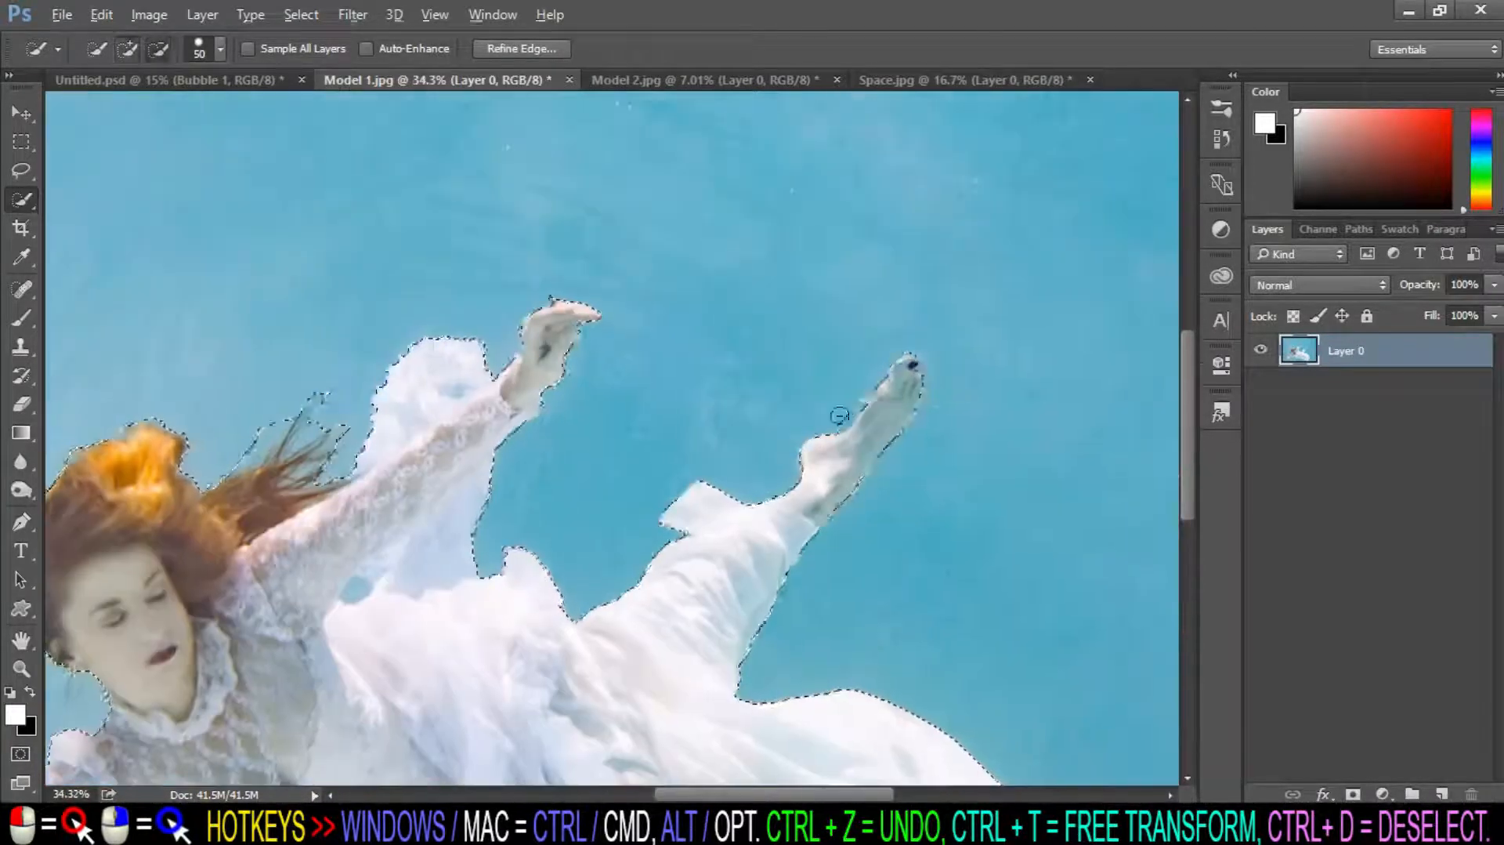
scroll(909, 317, up, 1)
scroll(910, 319, down, 8)
alt+click(721, 668)
key(bracketleft)
key(bracketleft)
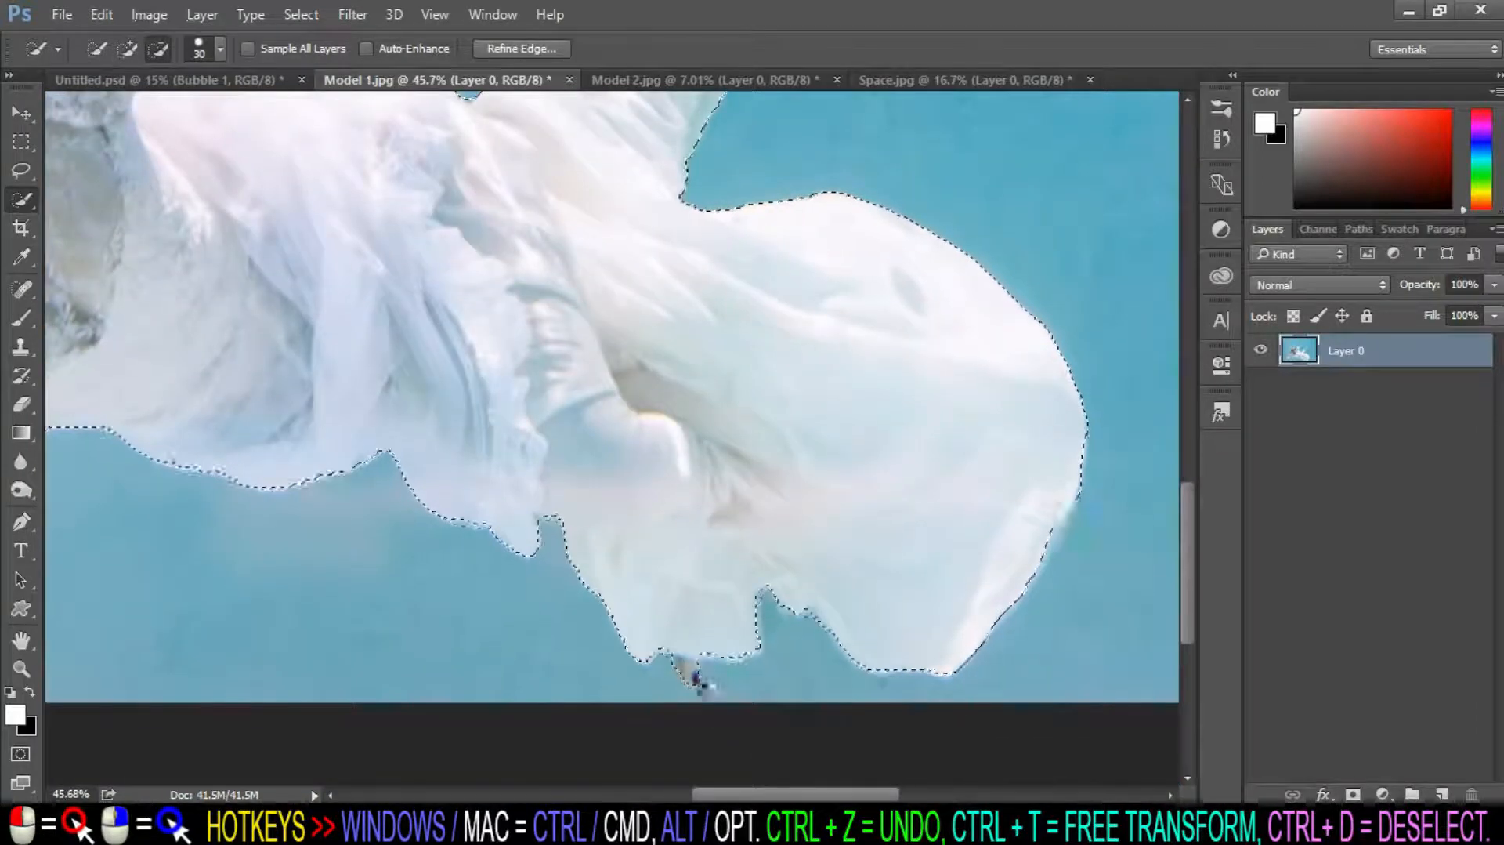
scroll(1006, 536, down, 6)
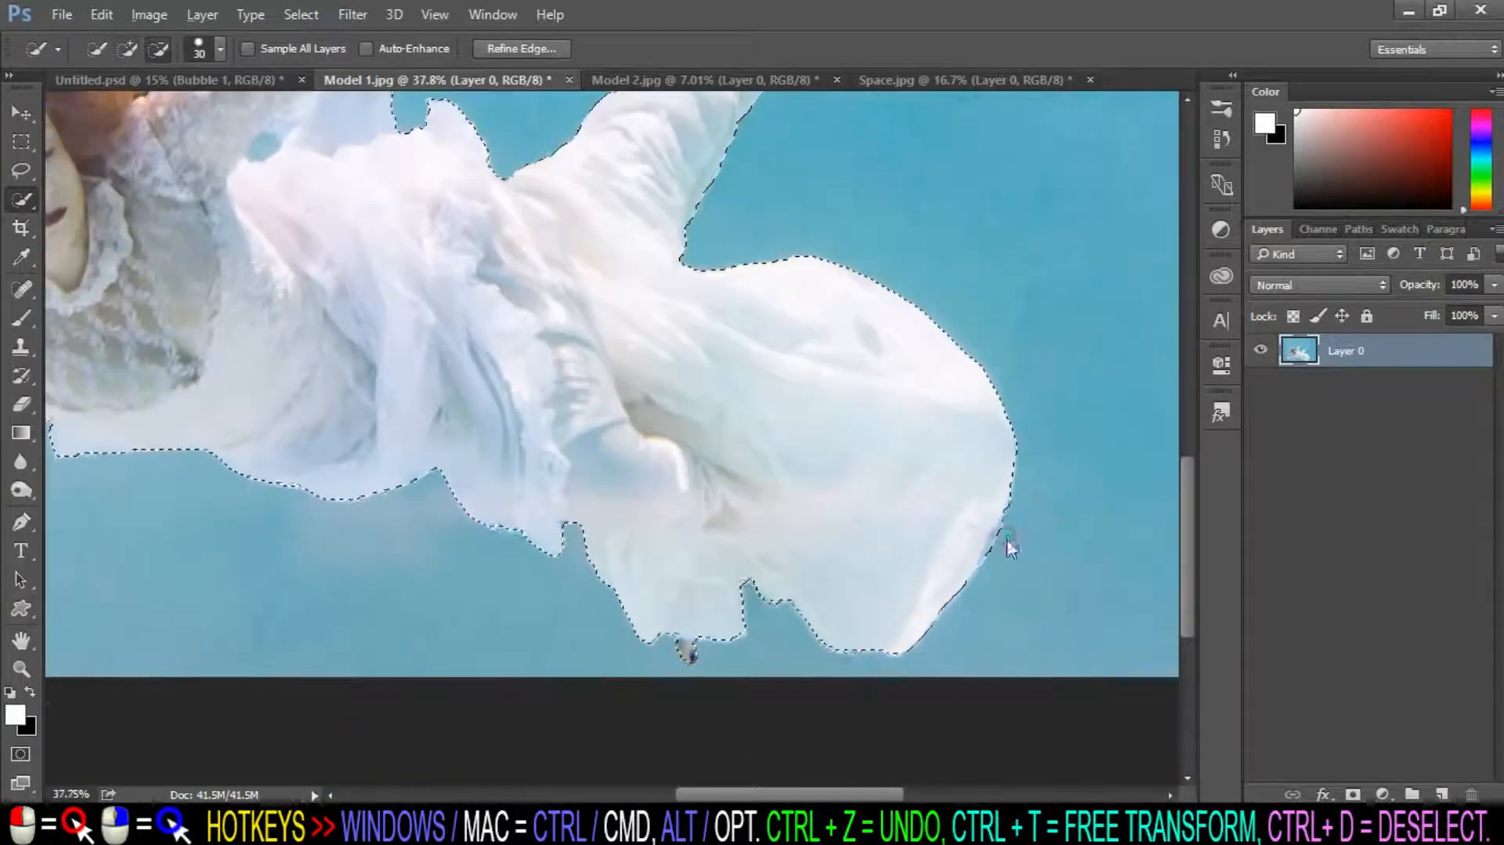
scroll(420, 544, up, 1)
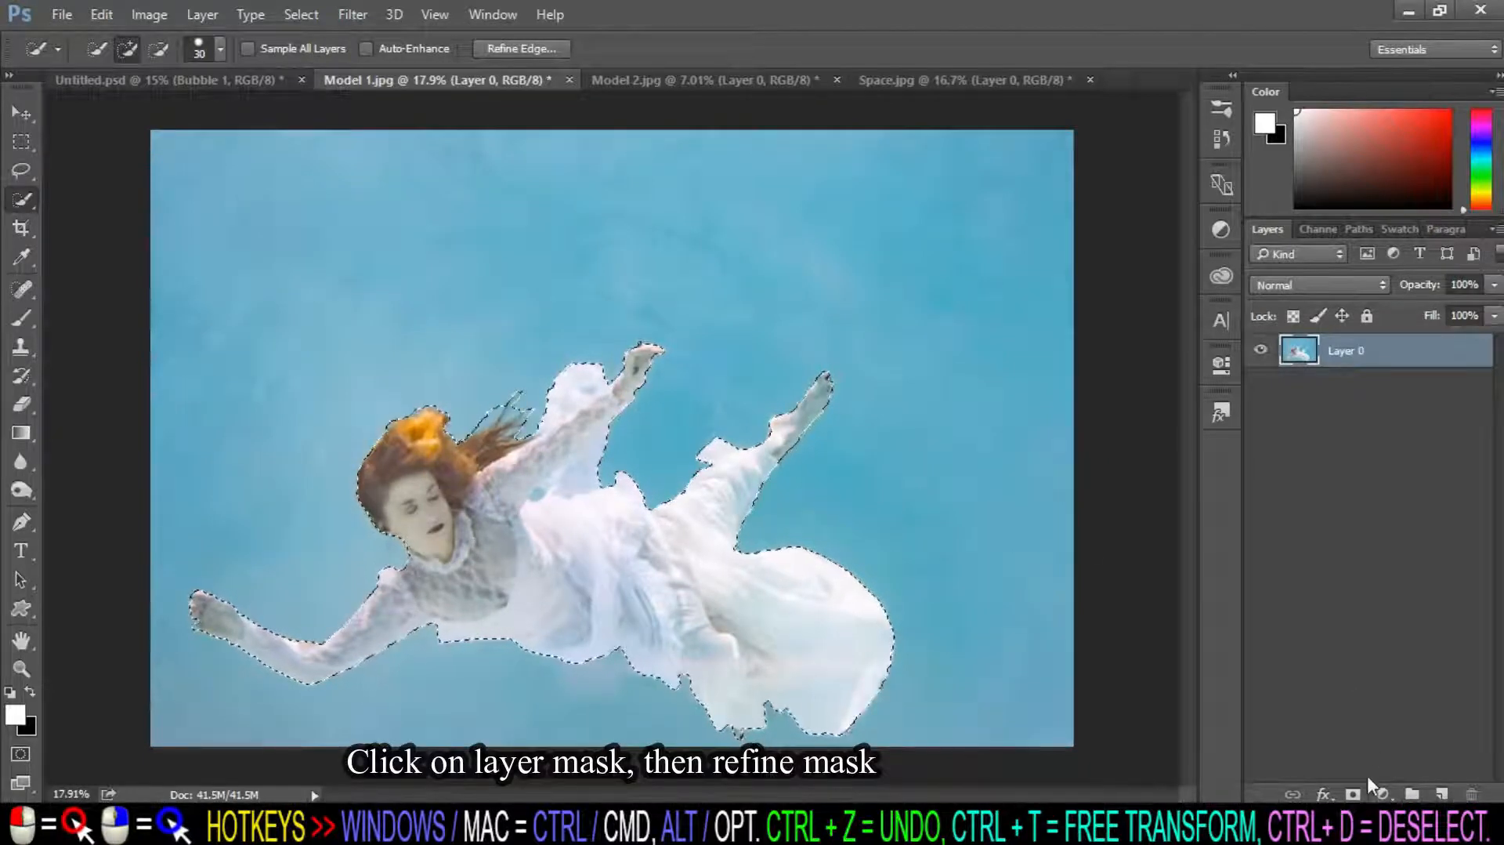
Mask Layer 0 with the woman's selection and start Refine Mask with Smart Radius enabled.
click(1354, 794)
right_click(1368, 352)
click(1324, 530)
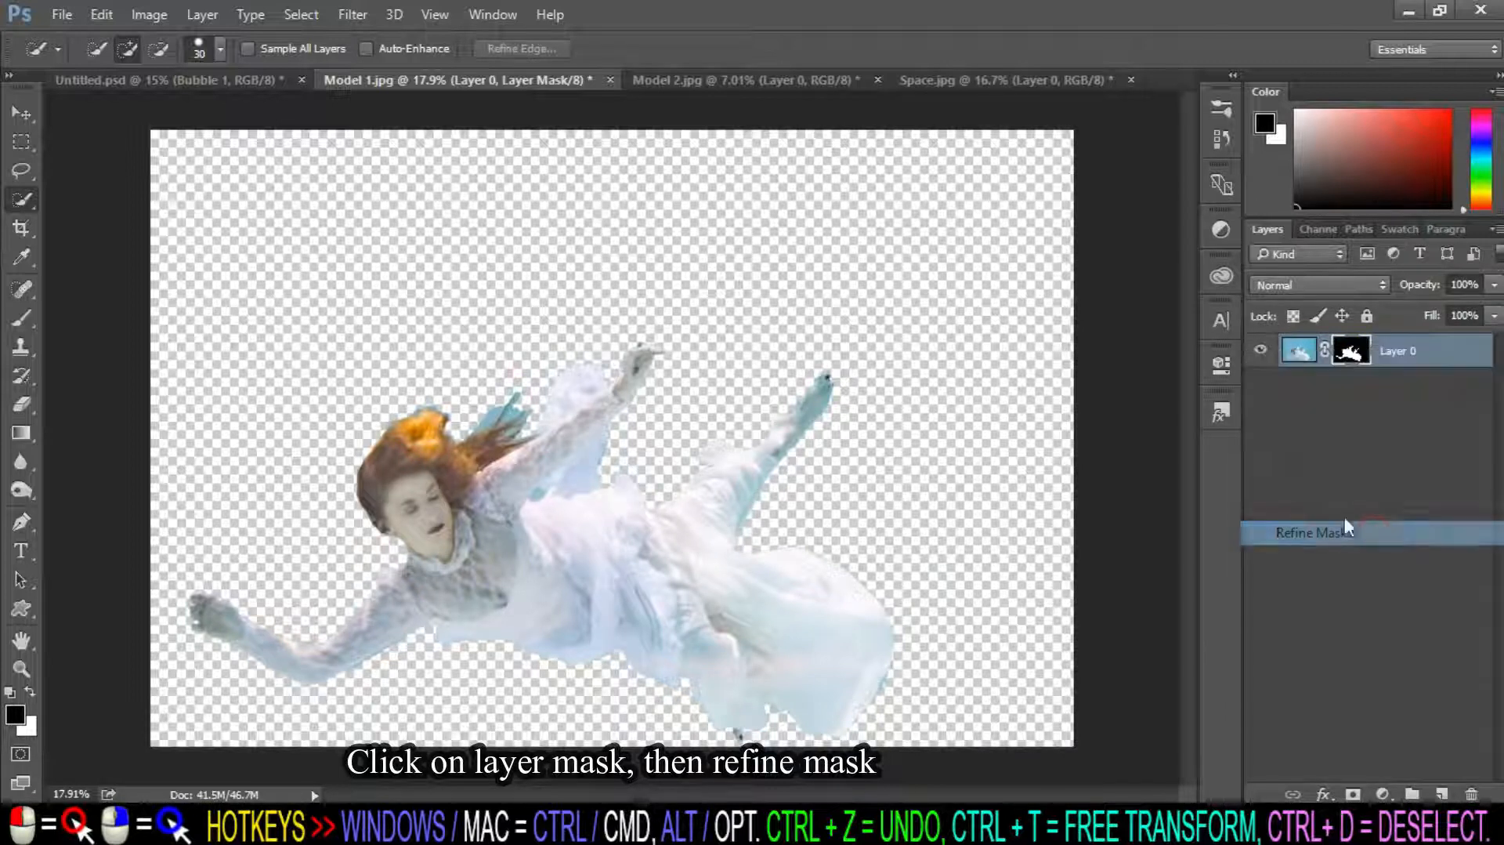
click(1181, 279)
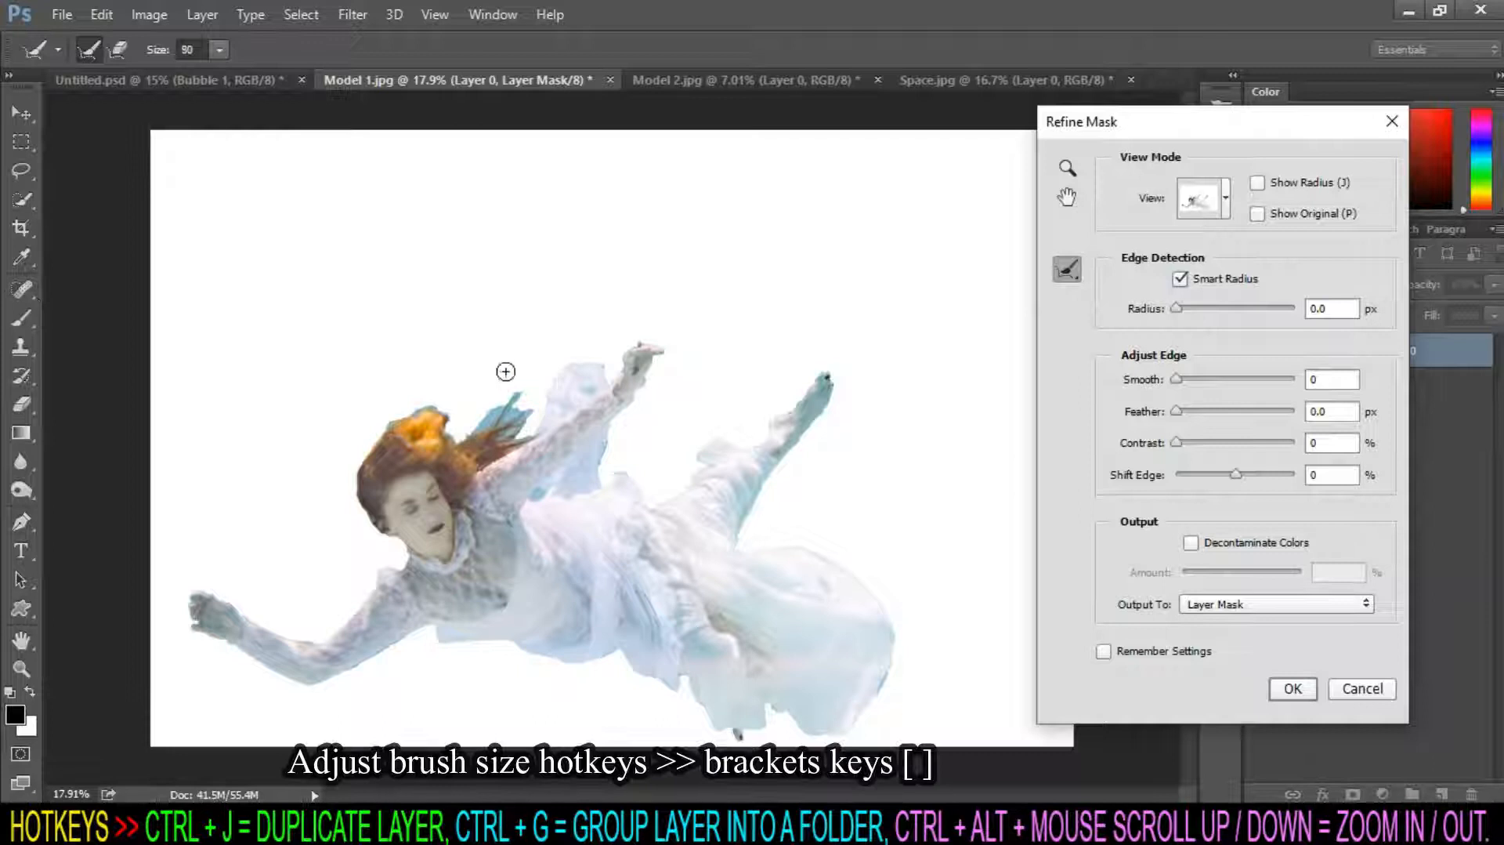
Brush the Refine Radius tool at size 70 along the woman's hair to clear the blue background between the strands.
scroll(464, 380, up, 3)
key(bracketleft)
key(bracketleft)
key(bracketleft)
key(bracketleft)
key(bracketleft)
key(bracketleft)
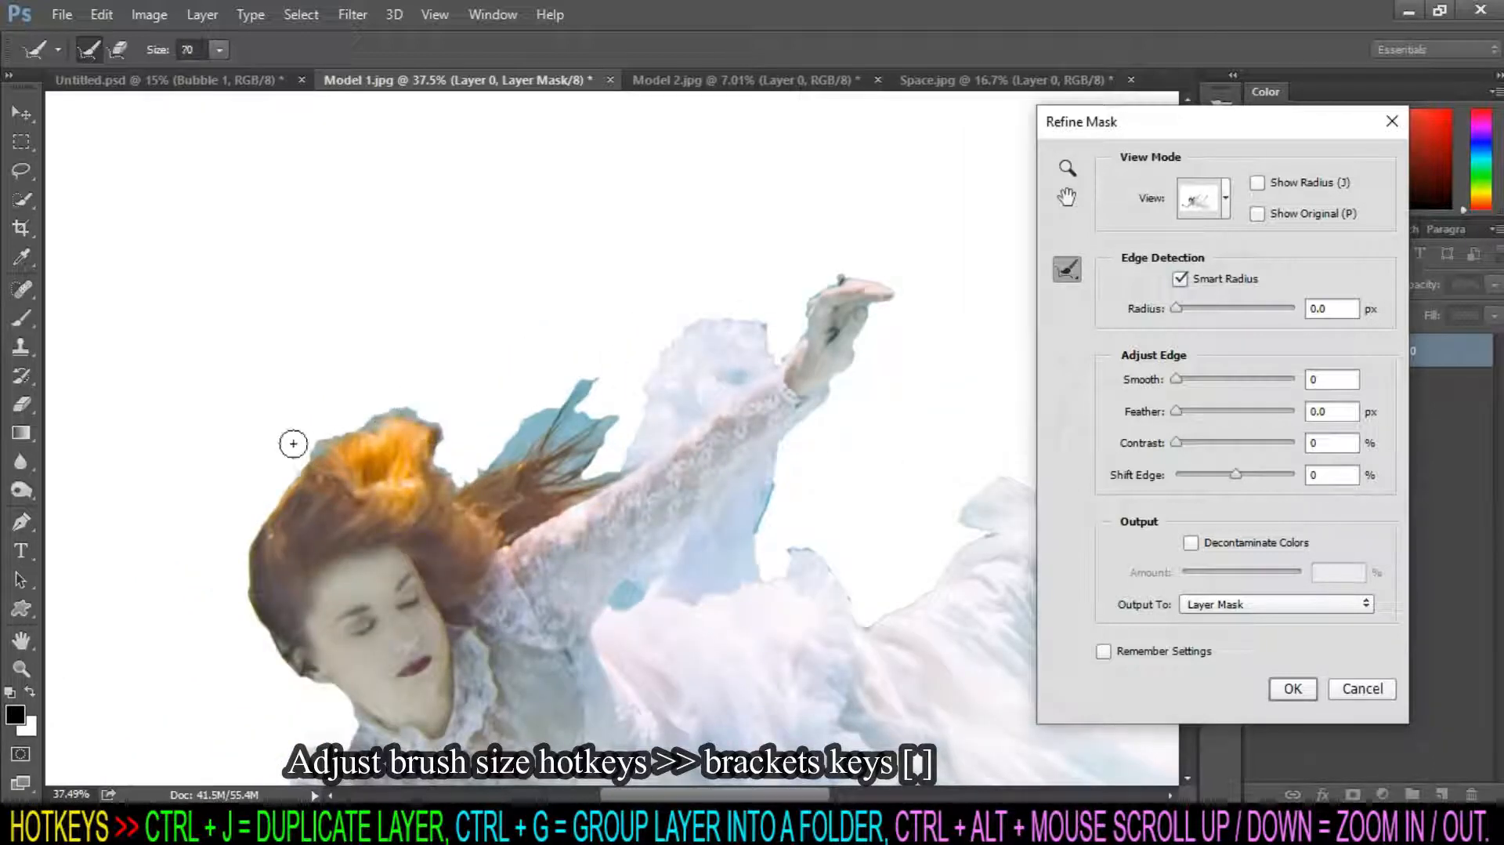
mouse_move(279, 494)
mouse_down()
mouse_move(401, 415)
mouse_move(457, 435)
mouse_move(455, 484)
mouse_move(601, 380)
mouse_up()
drag(508, 440, 555, 390)
mouse_move(465, 468)
mouse_down()
mouse_move(593, 435)
mouse_move(634, 400)
mouse_up()
drag(303, 438, 404, 407)
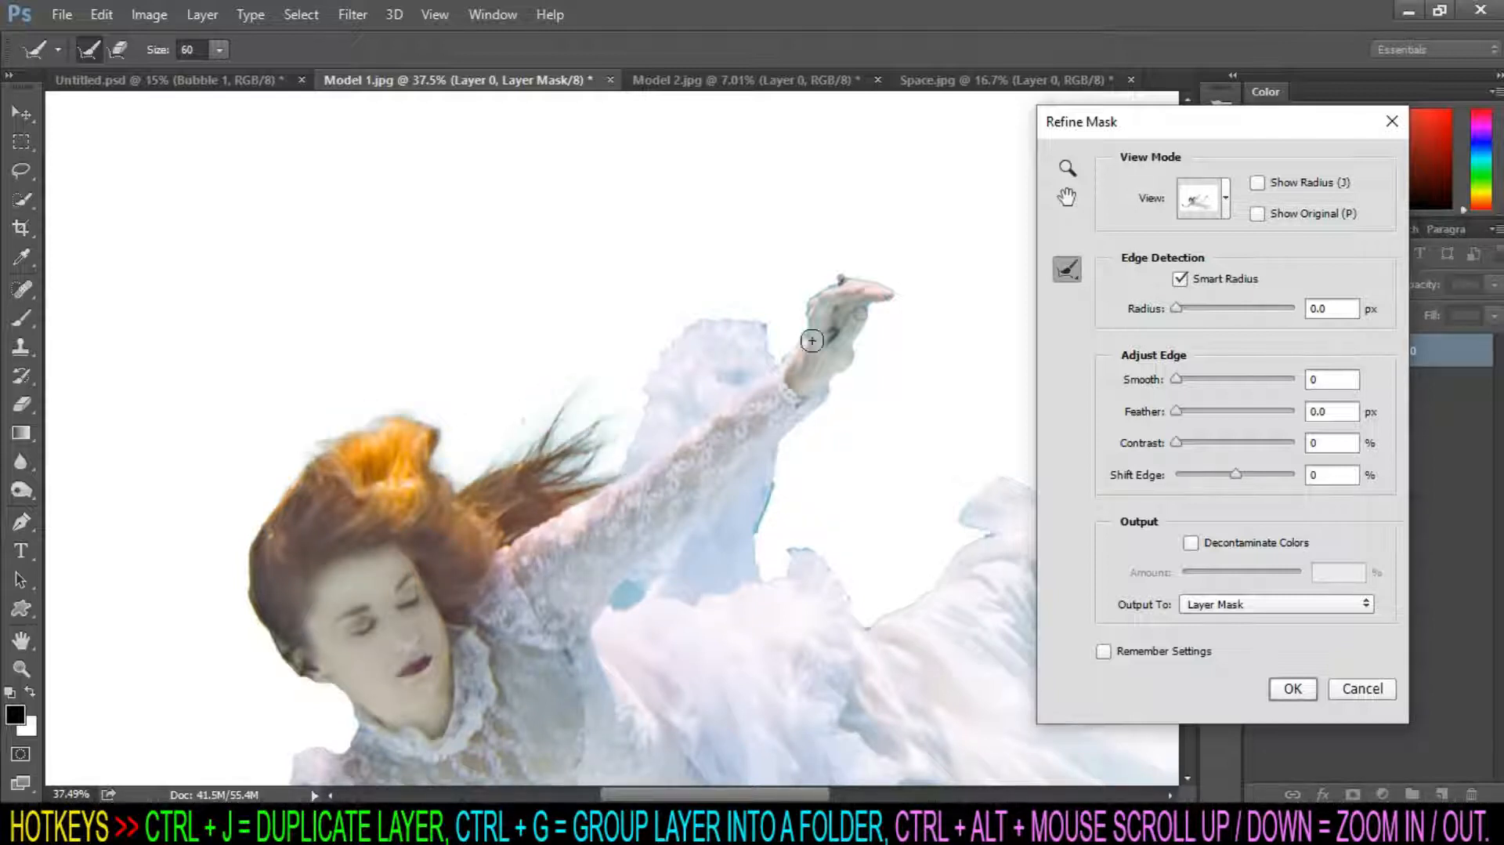
Refine the mask edges around the raised hand, the dress folds and the raised foot with a size 60 brush.
drag(769, 313, 802, 330)
drag(911, 287, 913, 289)
mouse_move(780, 482)
mouse_down()
mouse_move(765, 525)
mouse_move(838, 541)
mouse_up()
scroll(970, 492, down, 2)
scroll(970, 492, up, 3)
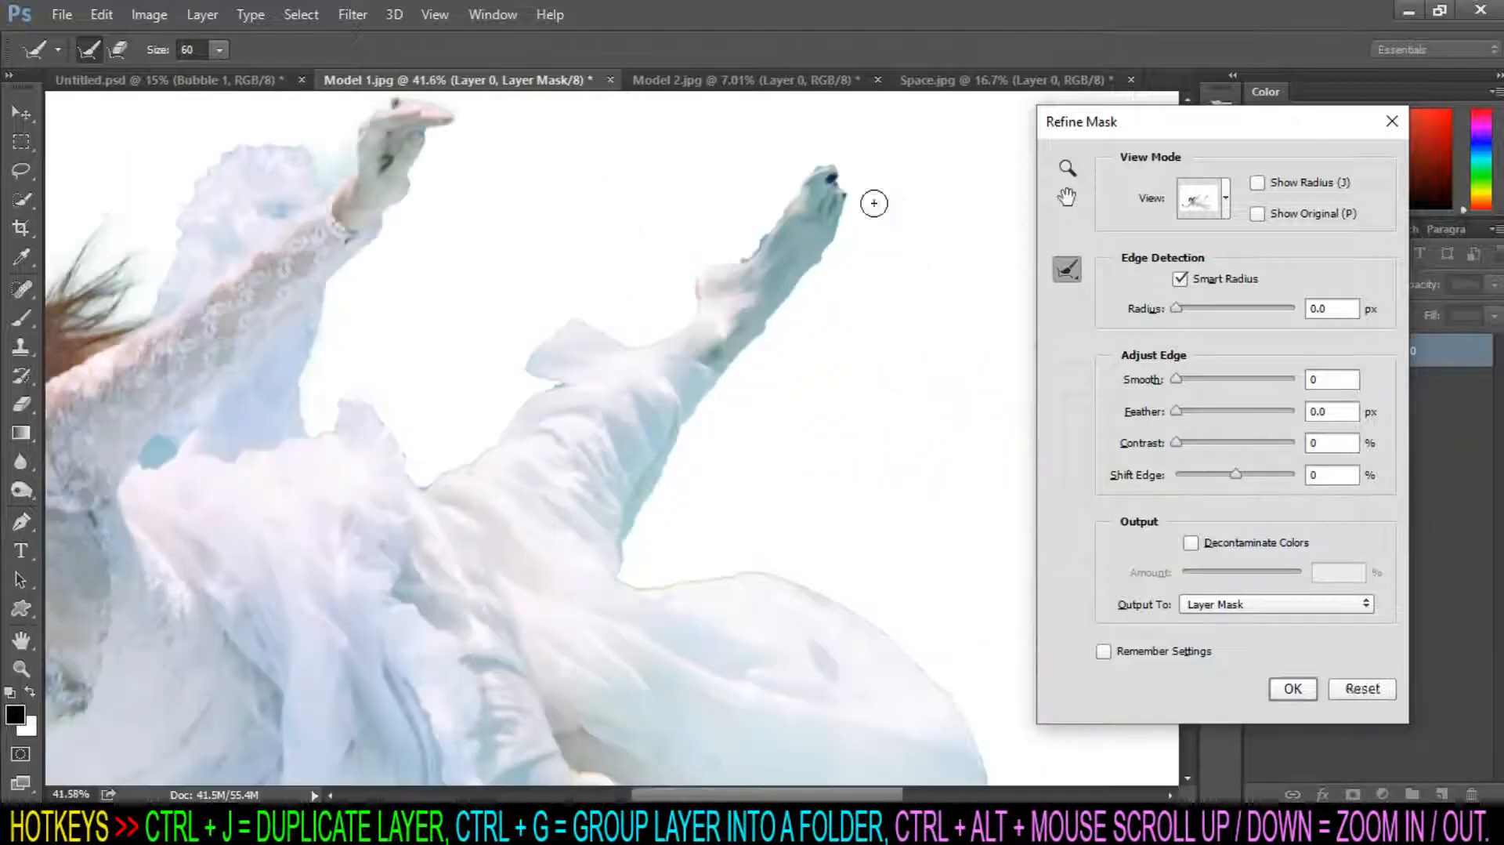
click(554, 382)
drag(837, 262, 777, 325)
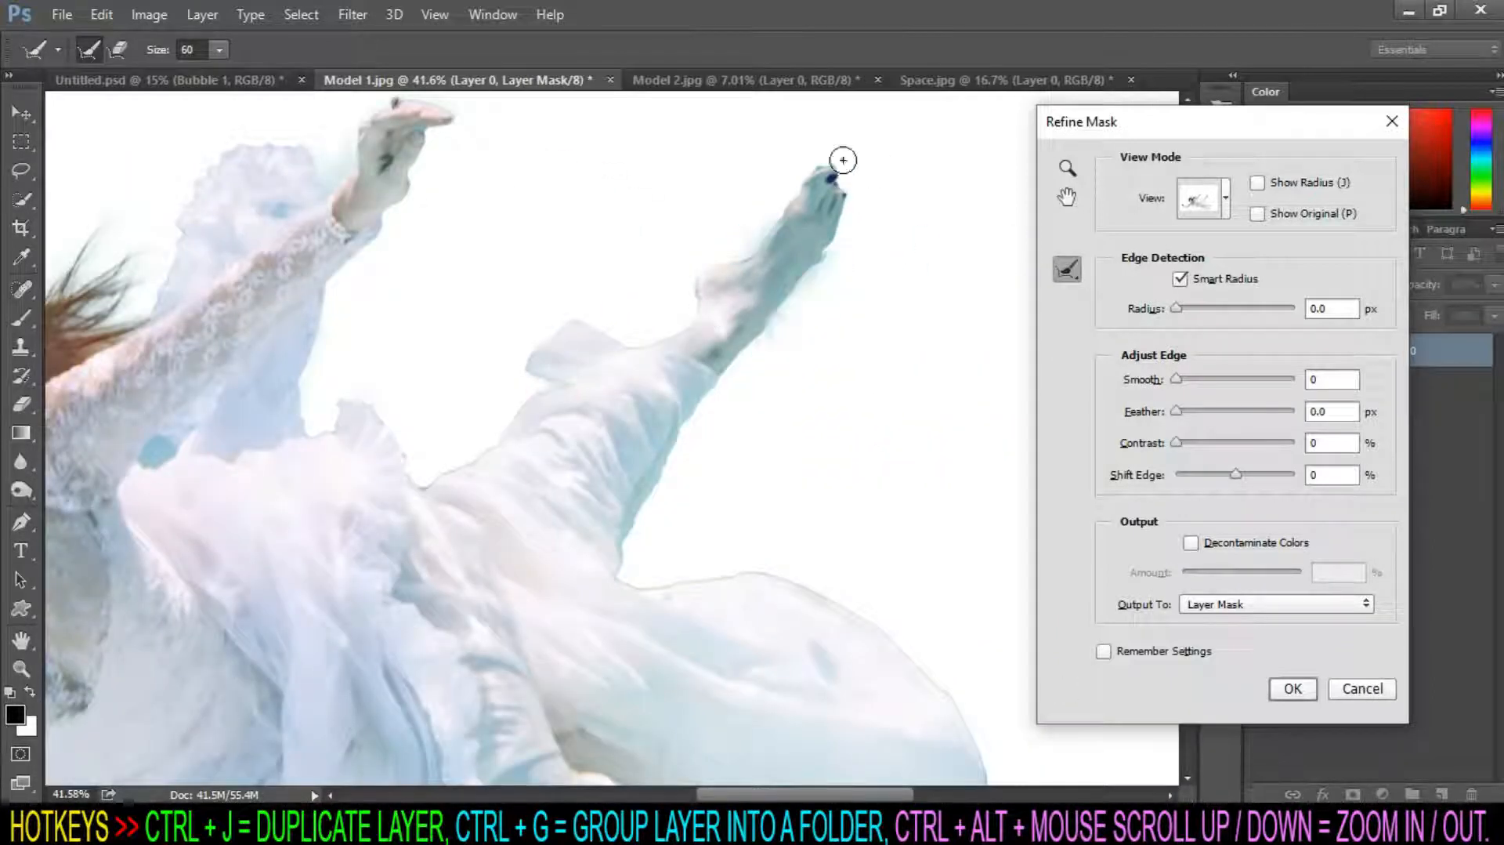
scroll(981, 479, down, 3)
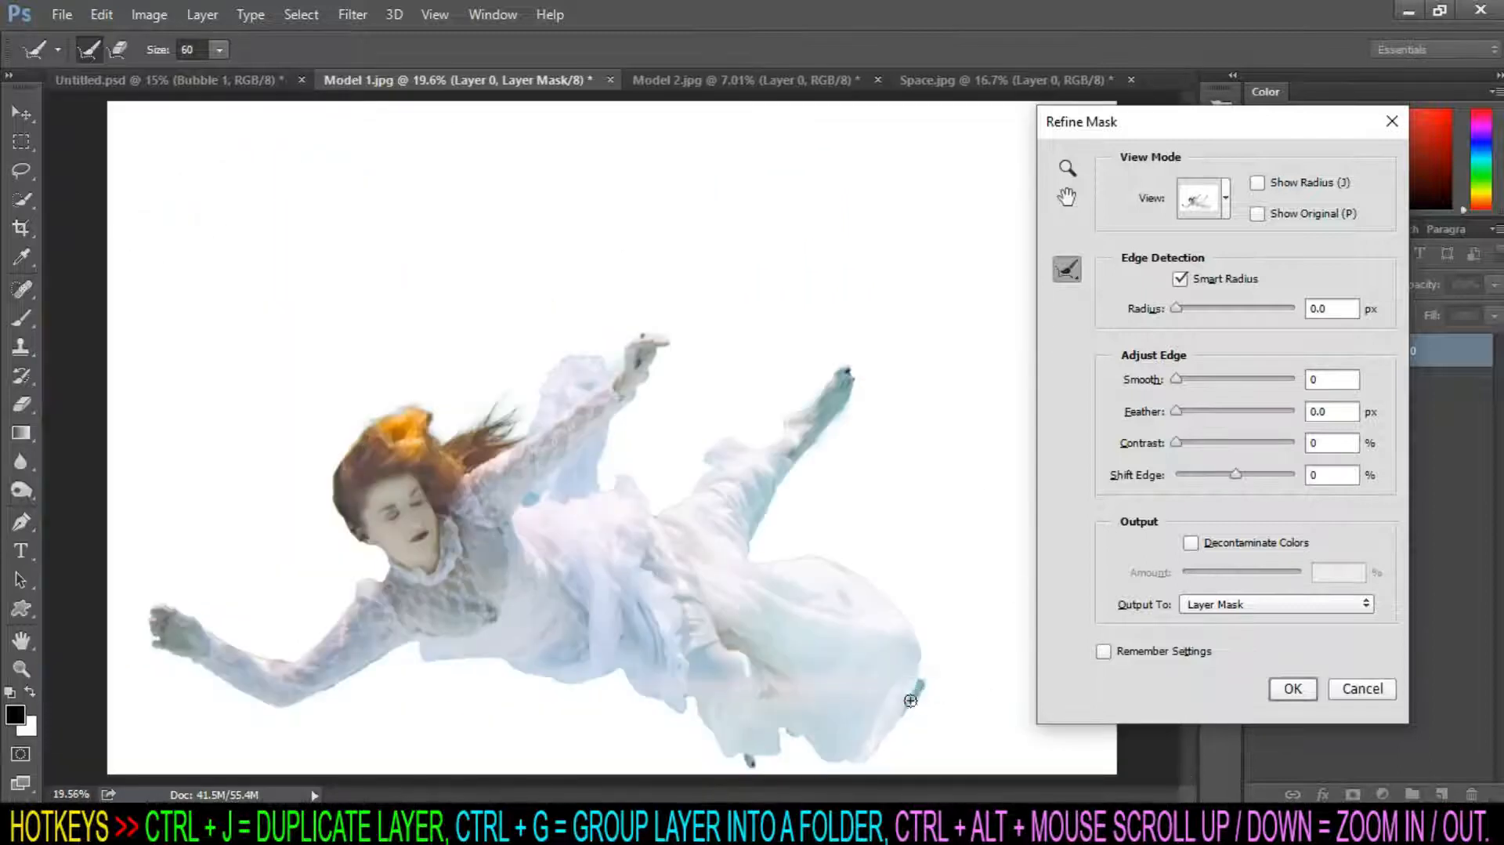
Apply the mask refinement with Radius 3.5 px, Smooth 7 and Feather 1.2 px, output to the layer mask.
drag(1186, 317, 1197, 319)
drag(1182, 378, 1183, 378)
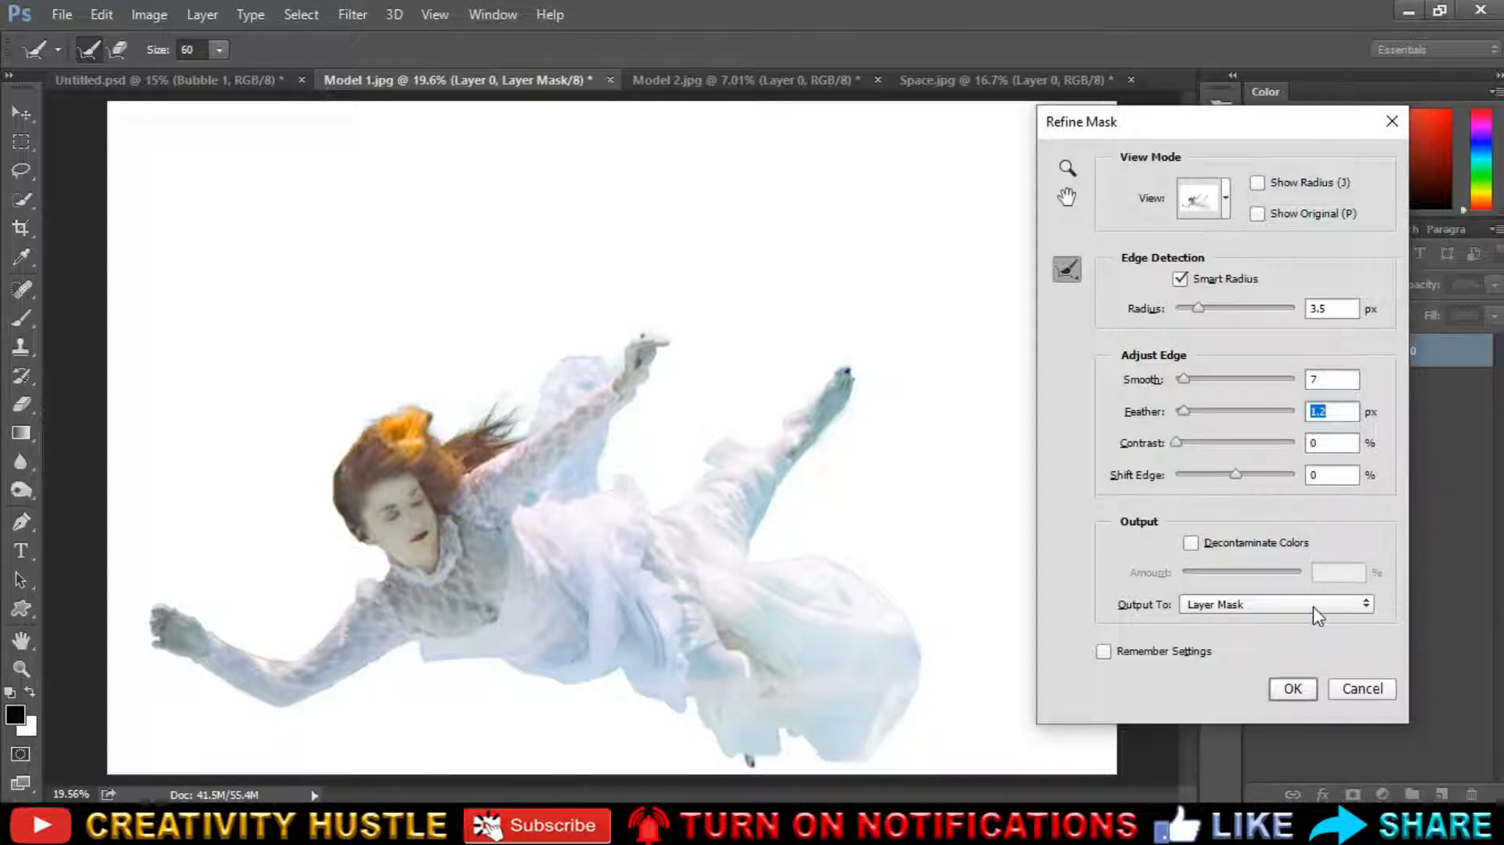
click(1293, 688)
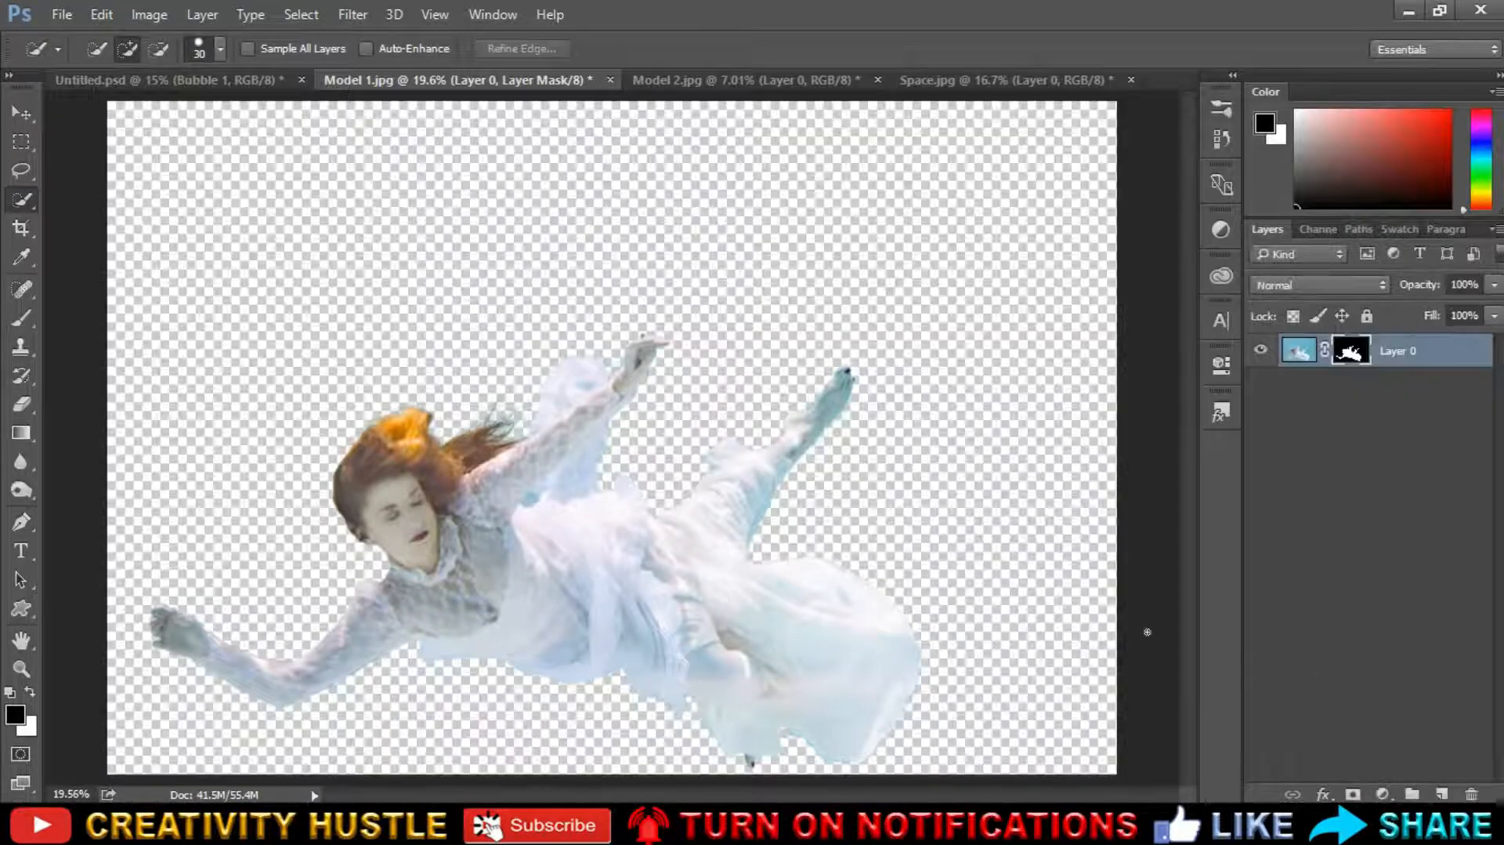
Bring the masked woman into Untitled.psd and name her layer Model 1.
key(v)
drag(440, 399, 685, 357)
text(x)
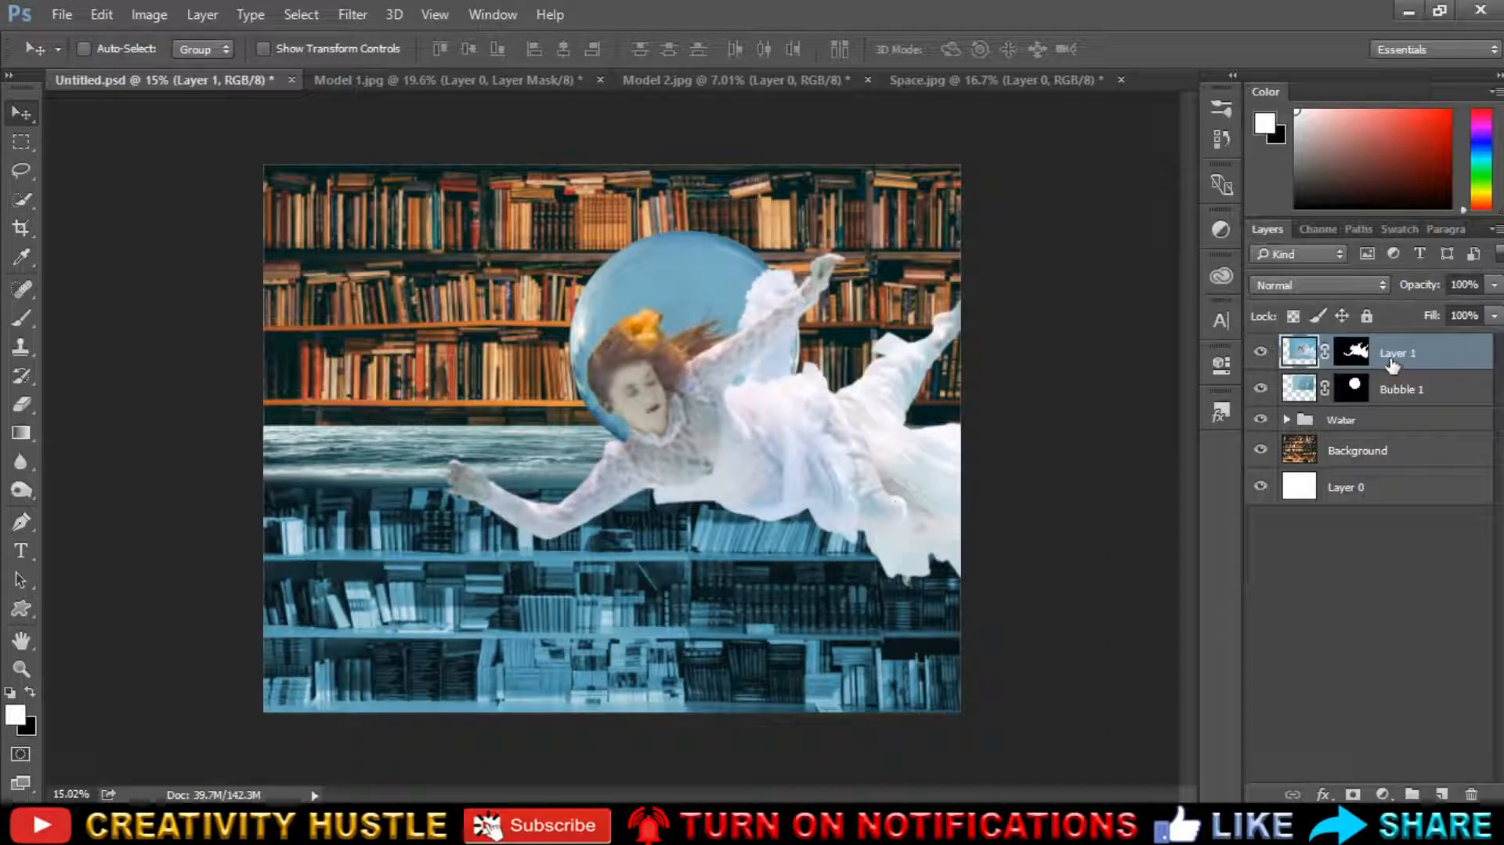
text(Model 1)
key(Return)
Scale the woman down over the lower-left underwater shelves and move the Model 1 layer below the Water group.
key(ctrl+t)
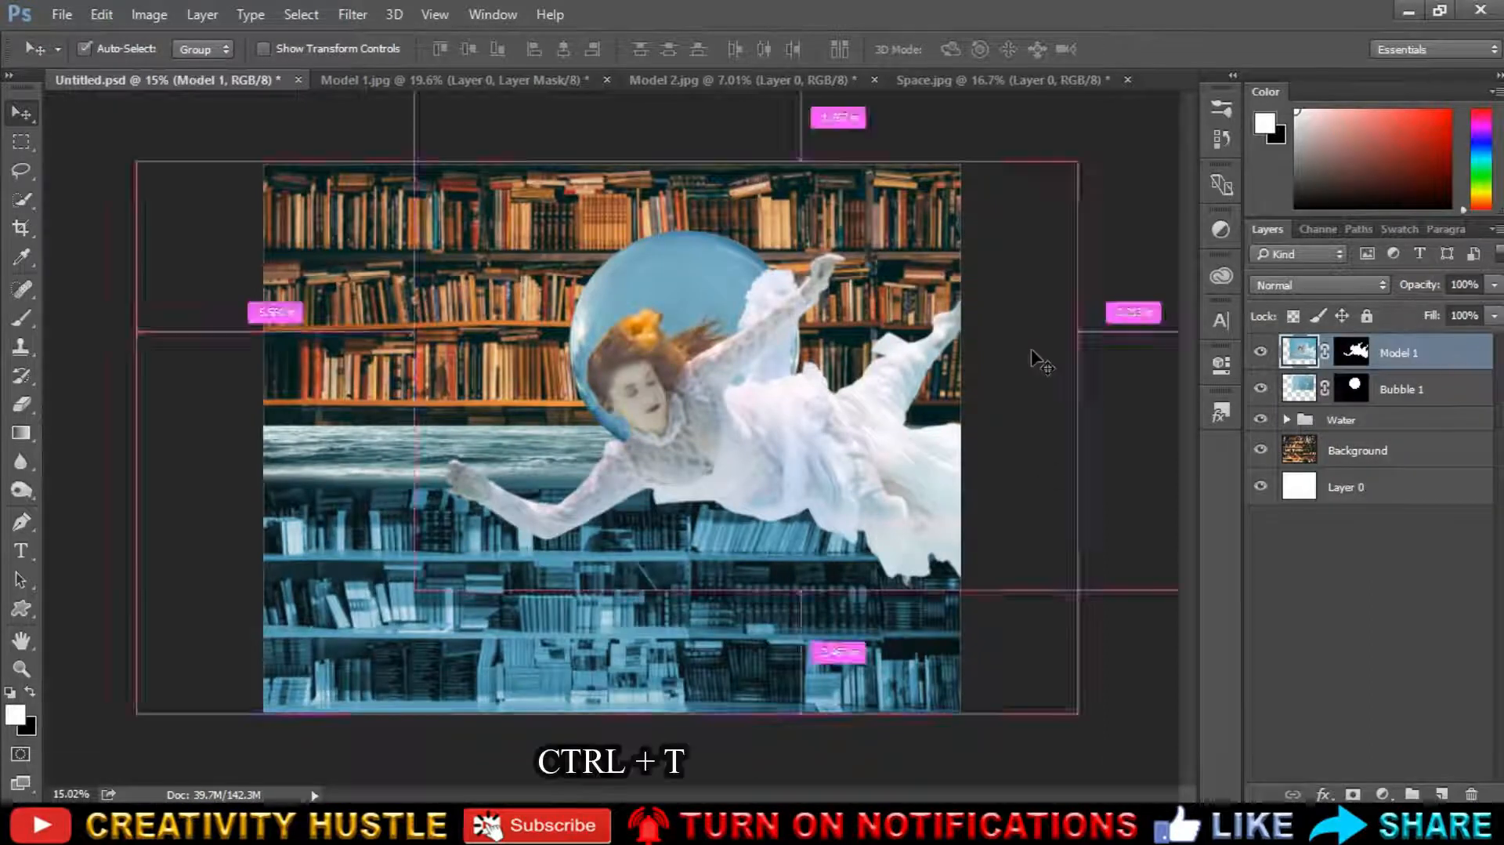
drag(894, 278, 771, 393)
drag(1064, 189, 672, 428)
key(Return)
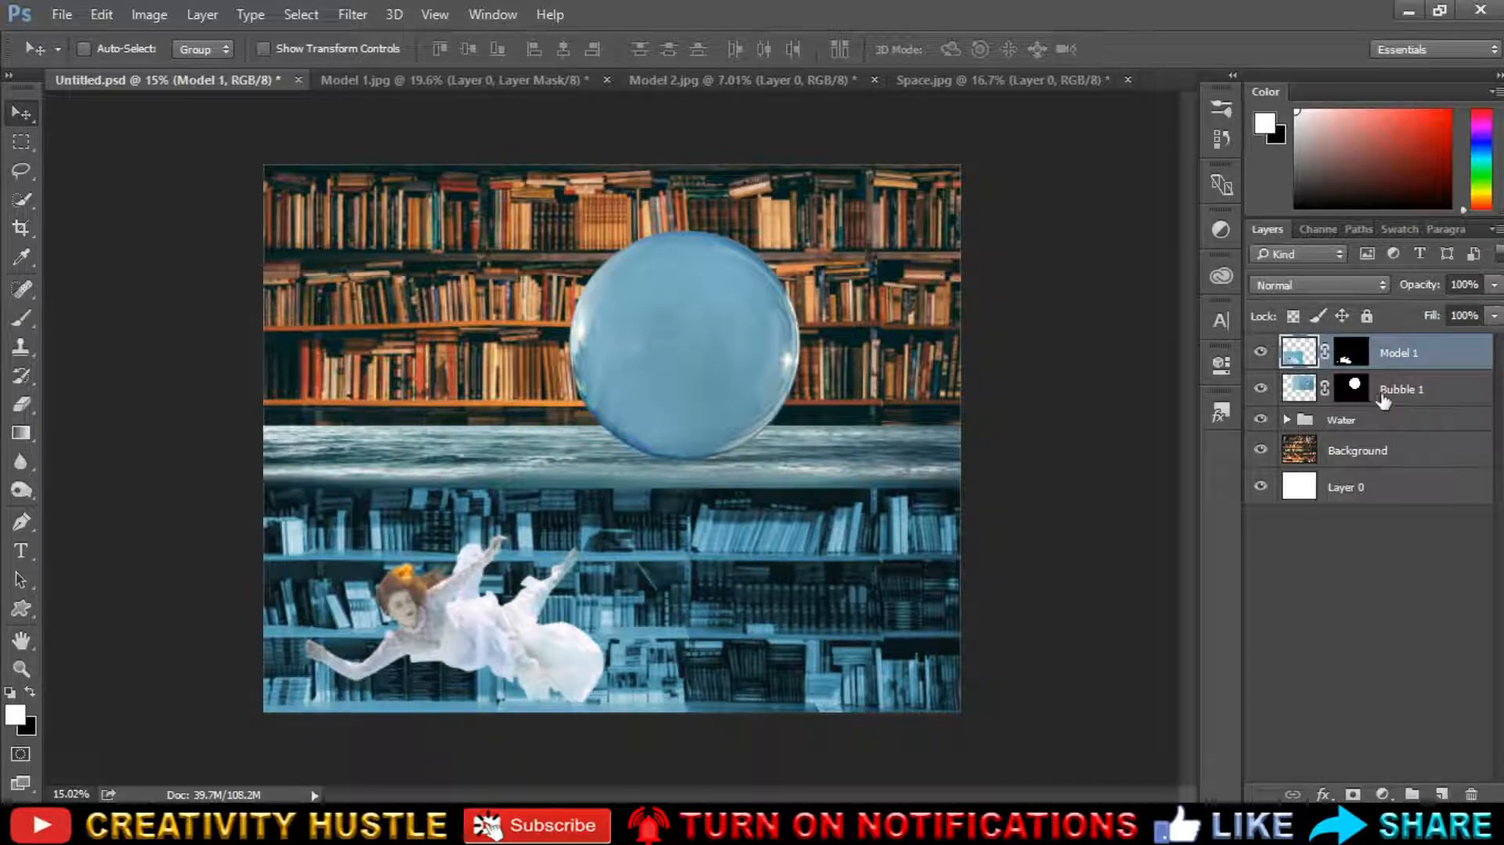
drag(1455, 360, 1440, 435)
Apply the existing layer mask of Bubble 1 and add a fresh white mask to the layer.
click(1436, 354)
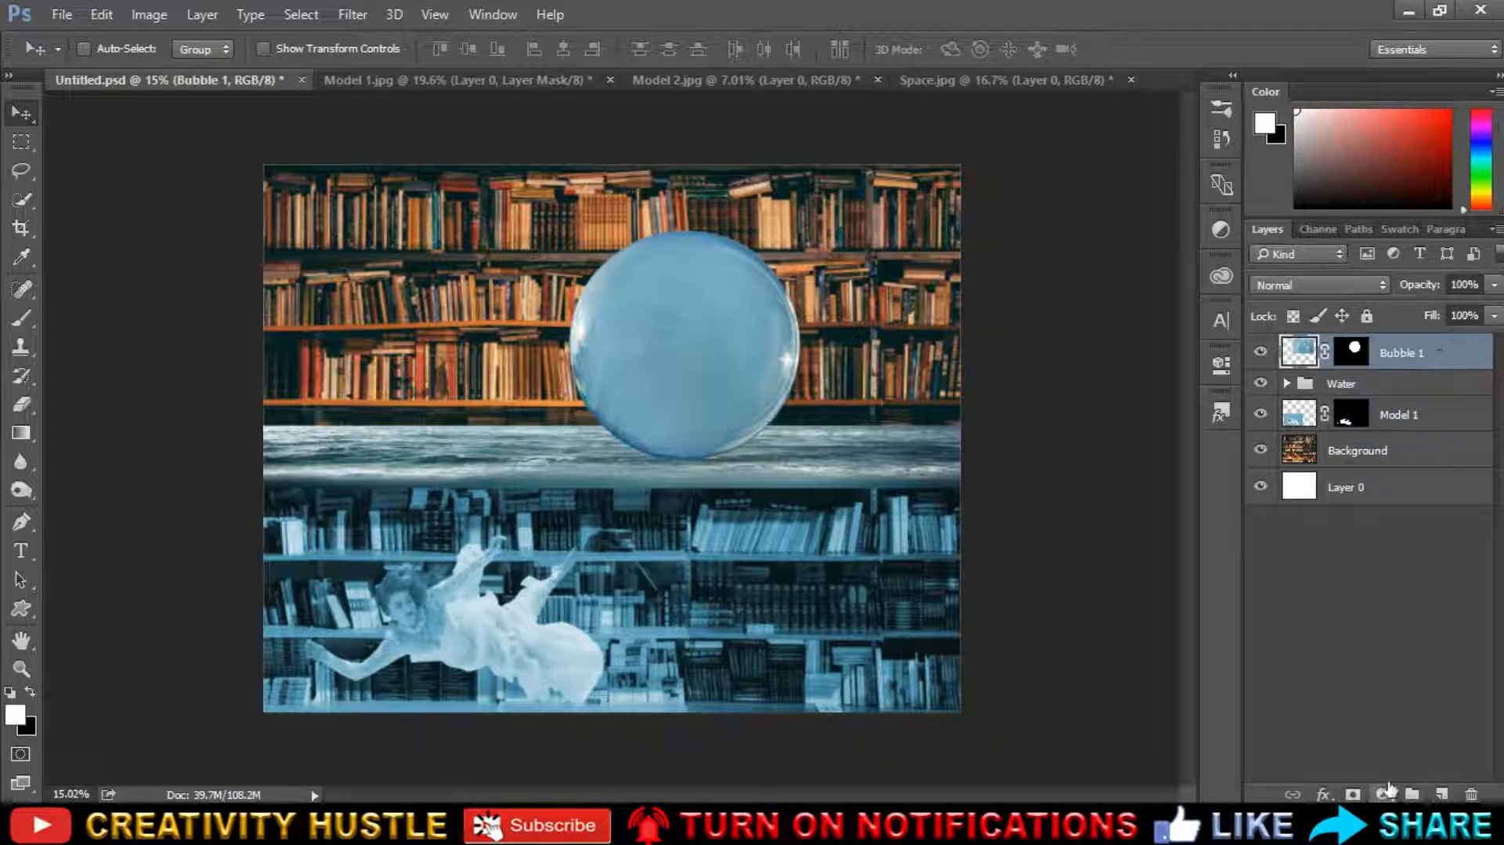
right_click(1354, 358)
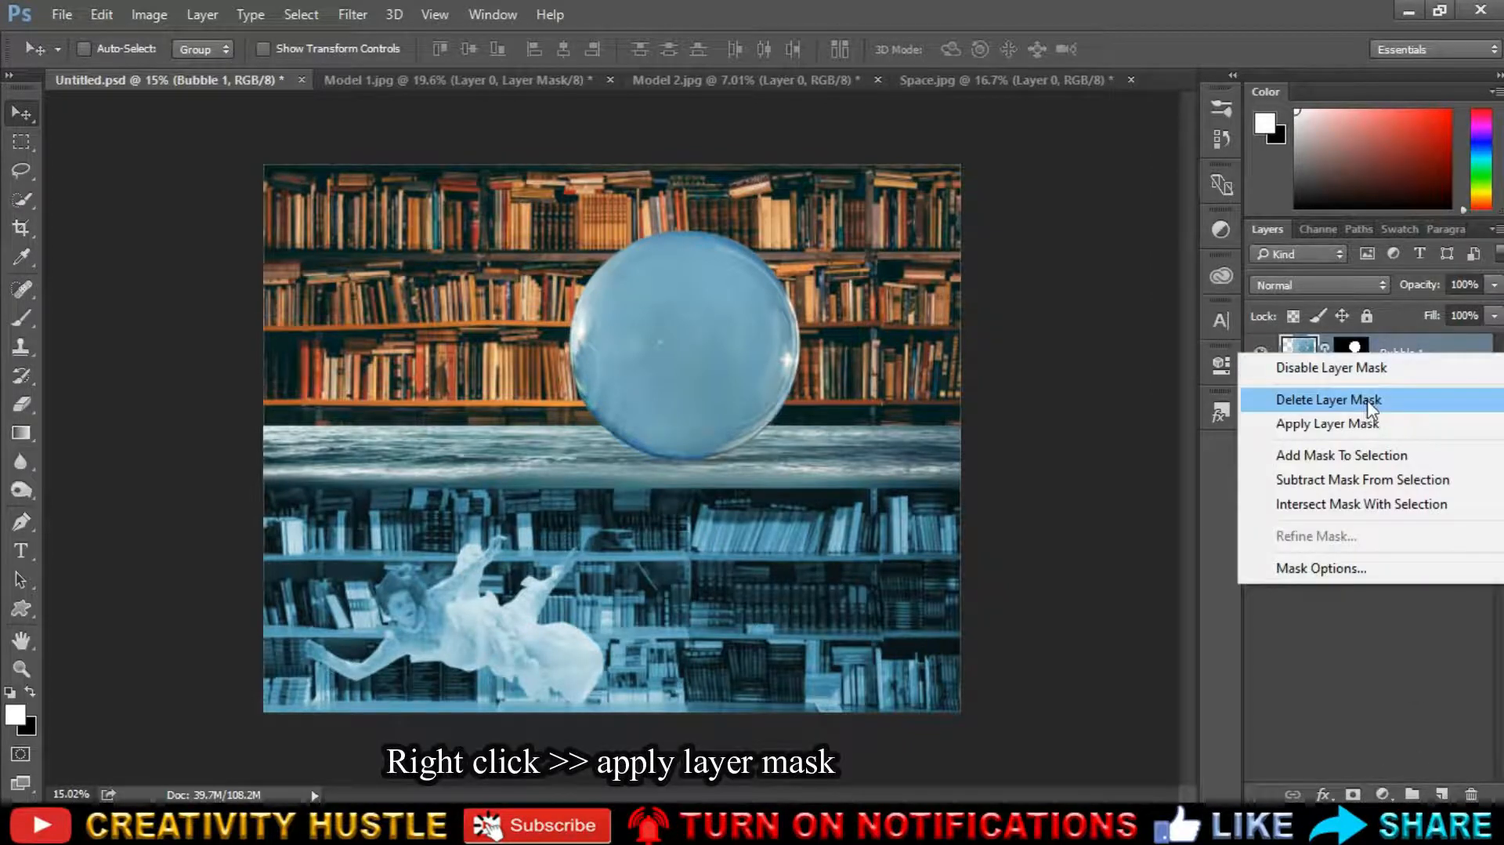
click(1377, 423)
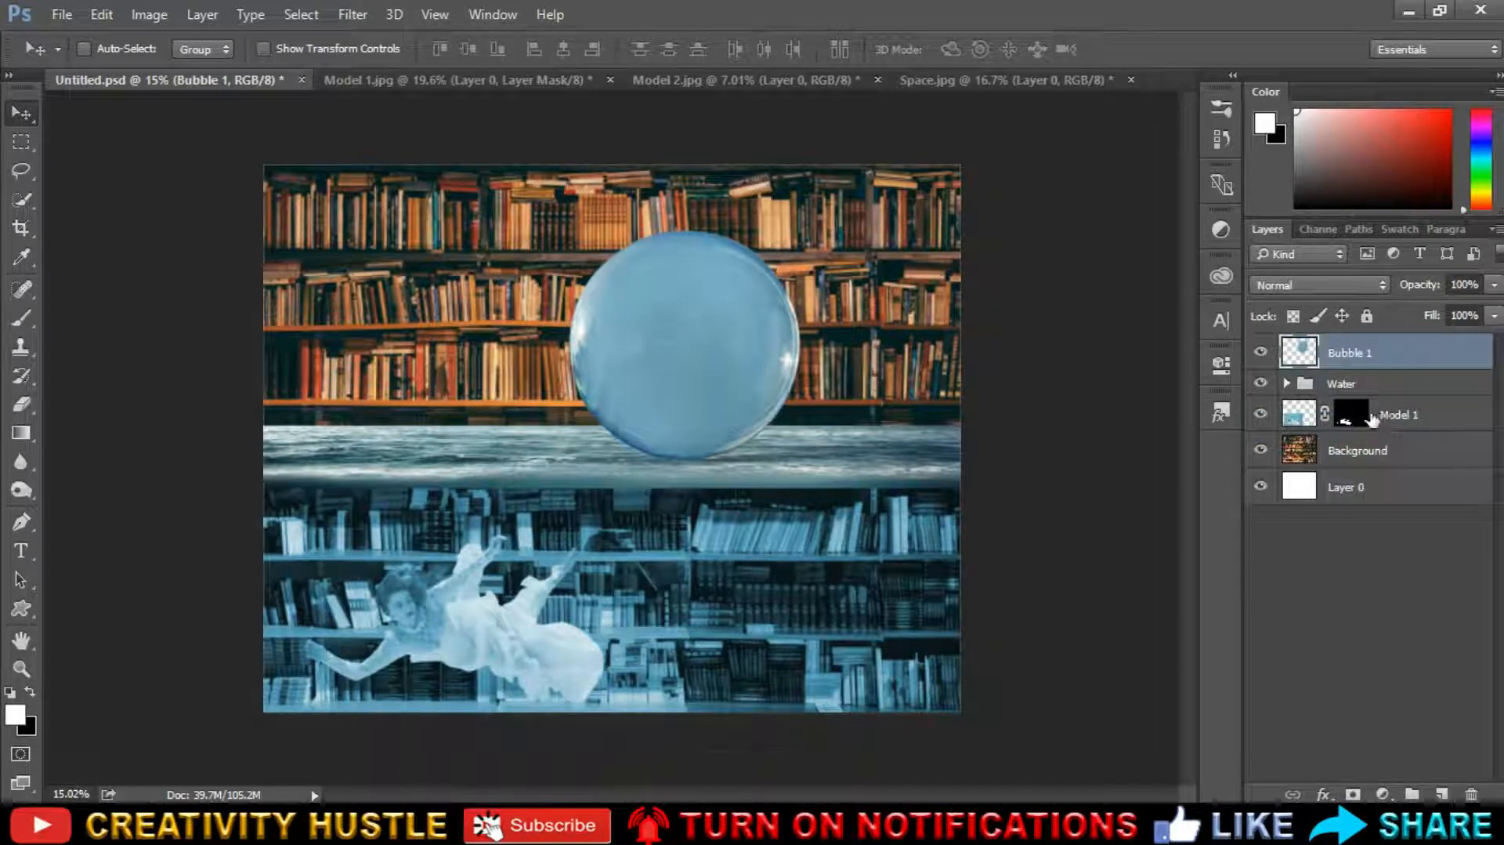
click(1355, 794)
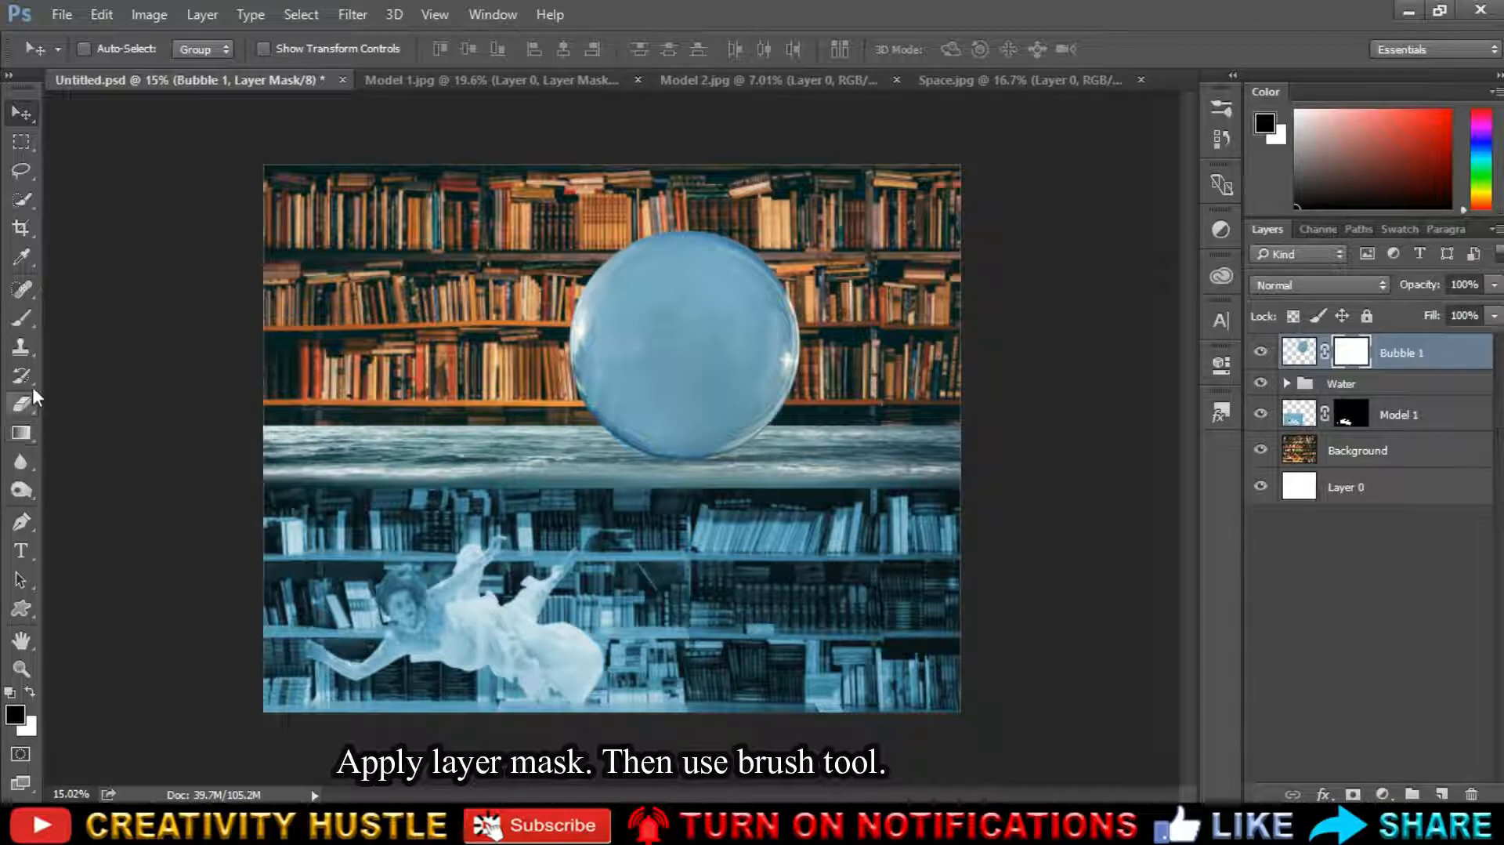
Paint black inside the bubble on the Bubble 1 mask with a size 500 brush at 68% opacity and 64% flow.
right_click(24, 322)
click(94, 314)
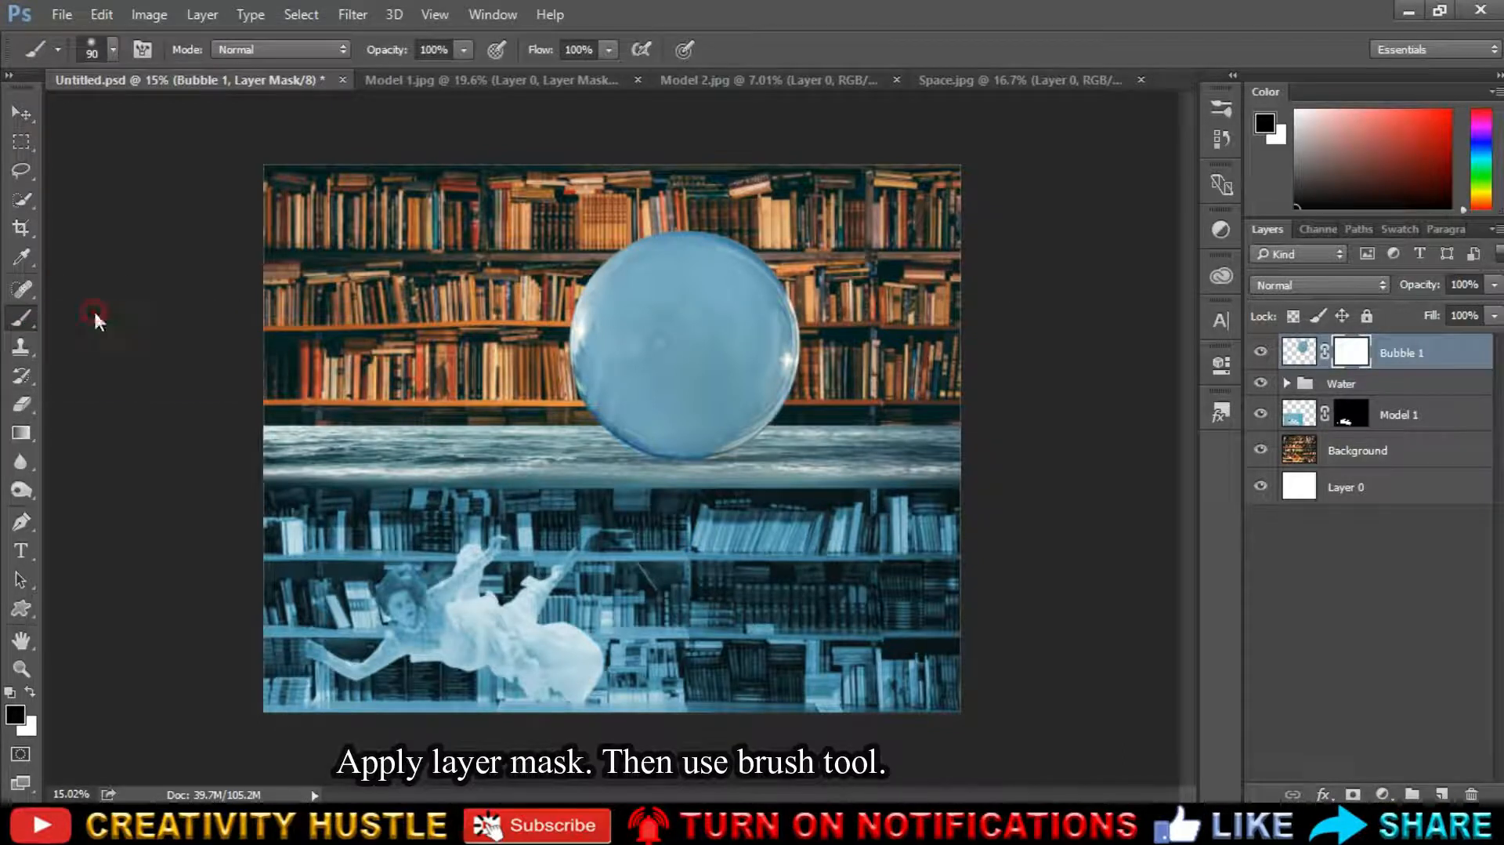
click(434, 49)
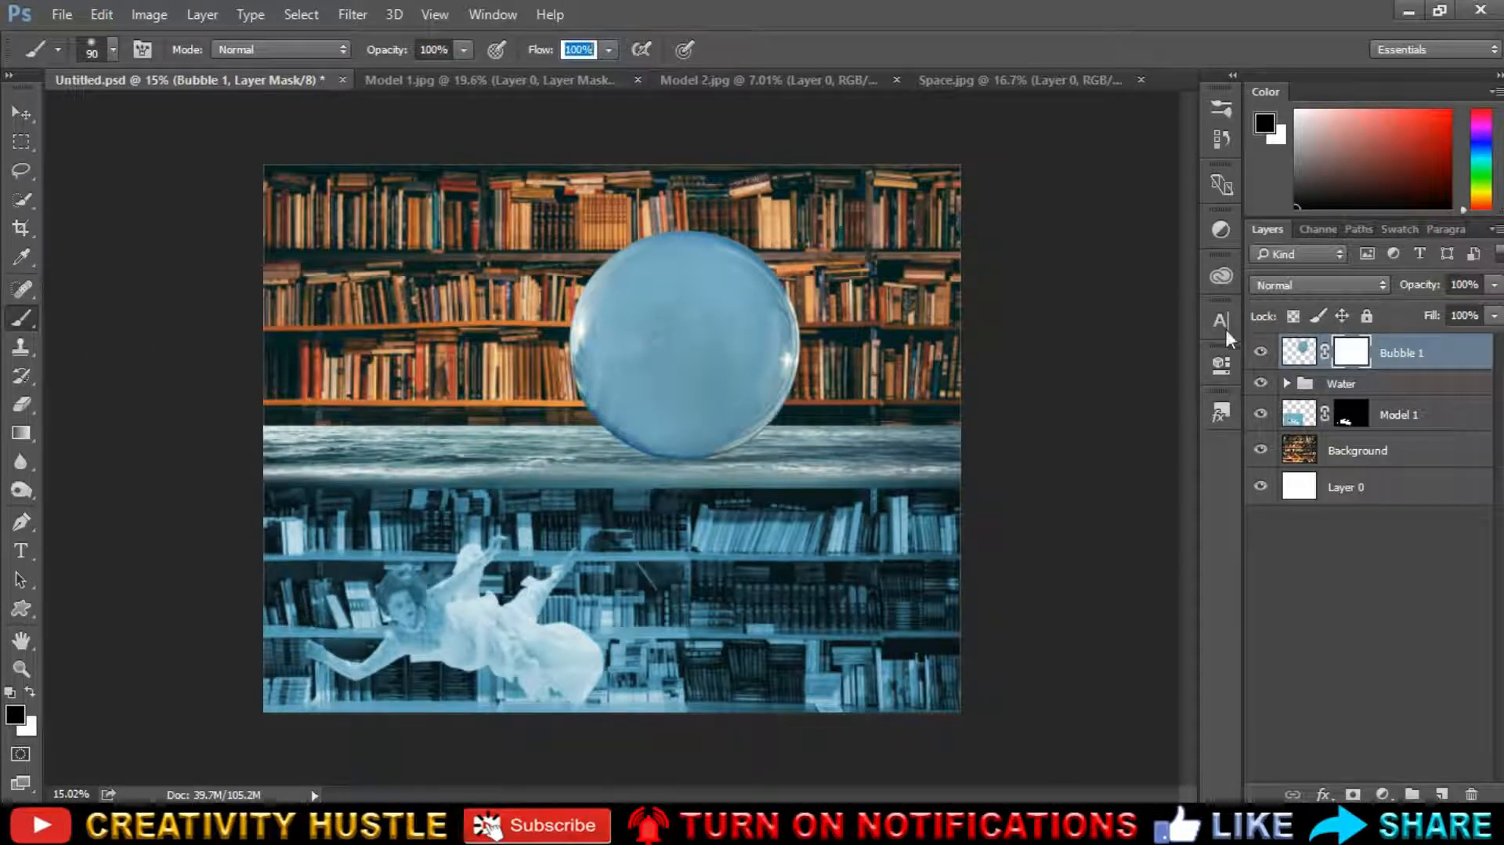
scroll(665, 345, up, 6)
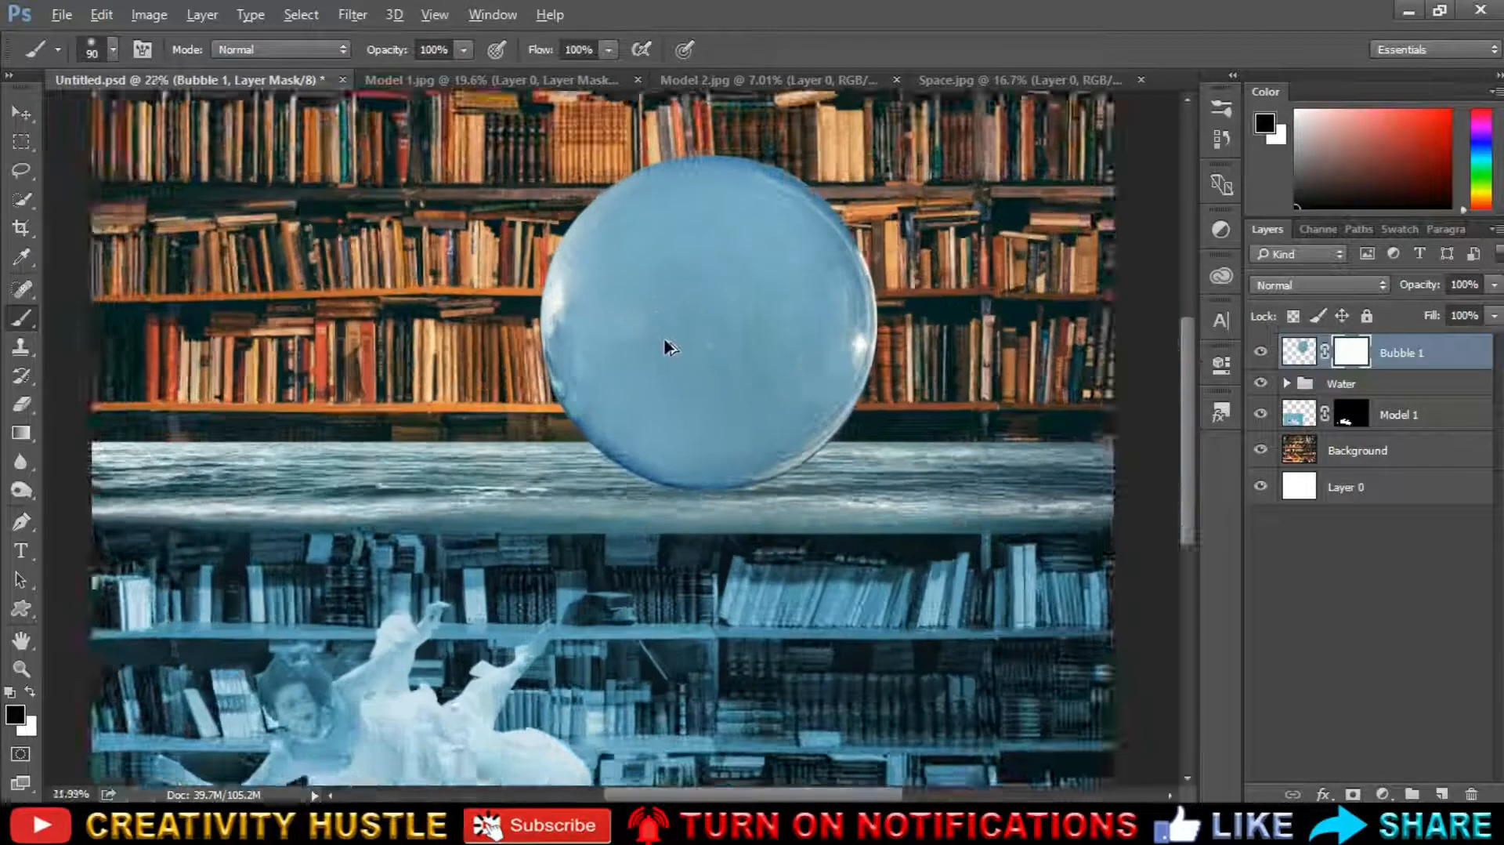
key(bracketright)
key(bracketright)
key(bracketright)
key(bracketright)
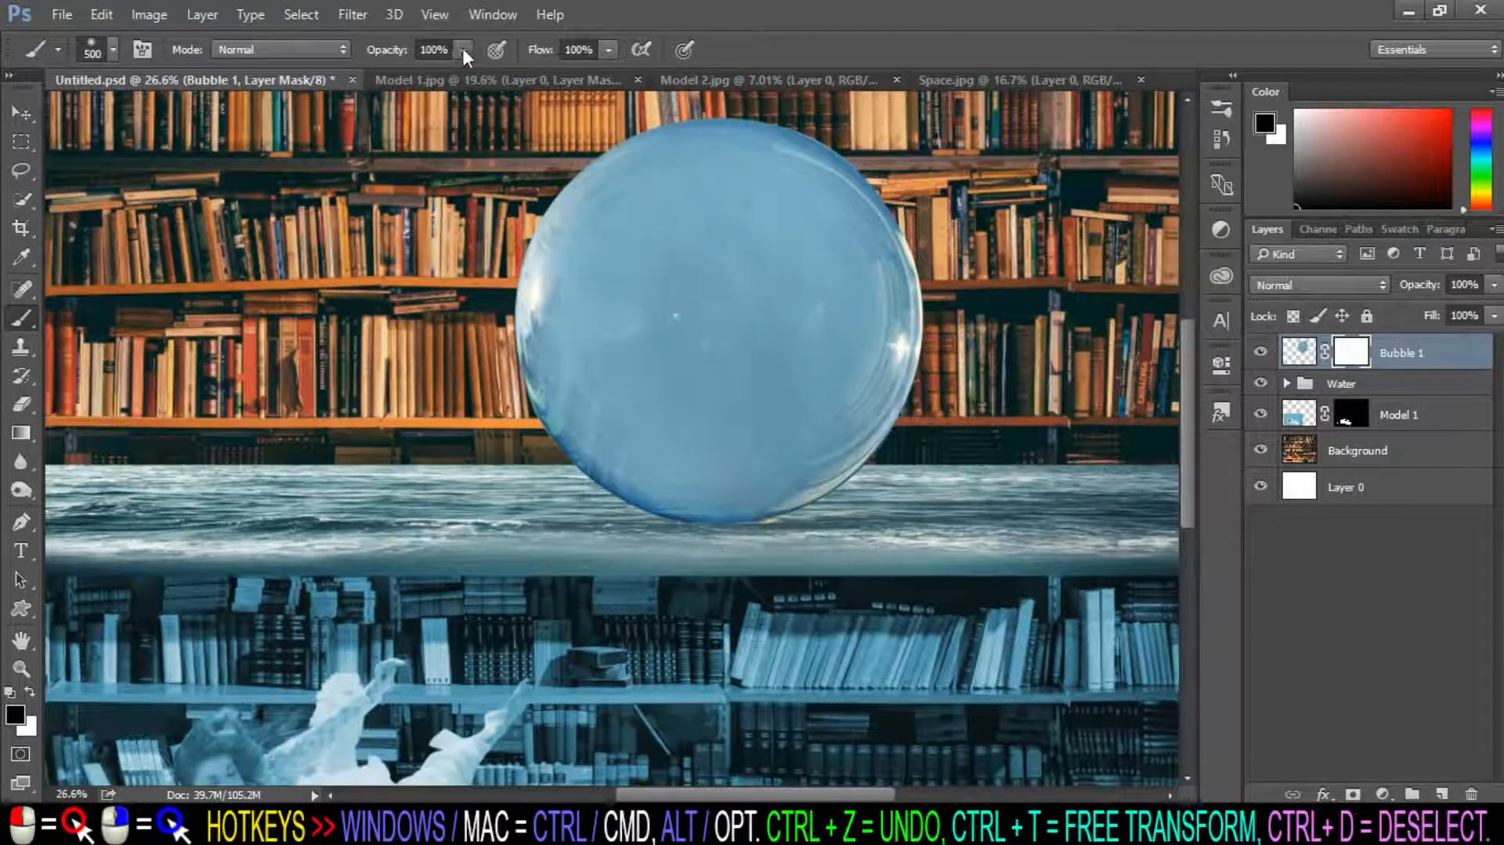
click(609, 49)
drag(611, 69, 570, 74)
mouse_move(803, 362)
mouse_down()
mouse_move(637, 319)
mouse_move(861, 352)
mouse_move(666, 439)
mouse_move(773, 187)
mouse_move(581, 386)
mouse_move(859, 283)
mouse_move(577, 279)
mouse_move(745, 345)
mouse_up()
scroll(774, 301, down, 4)
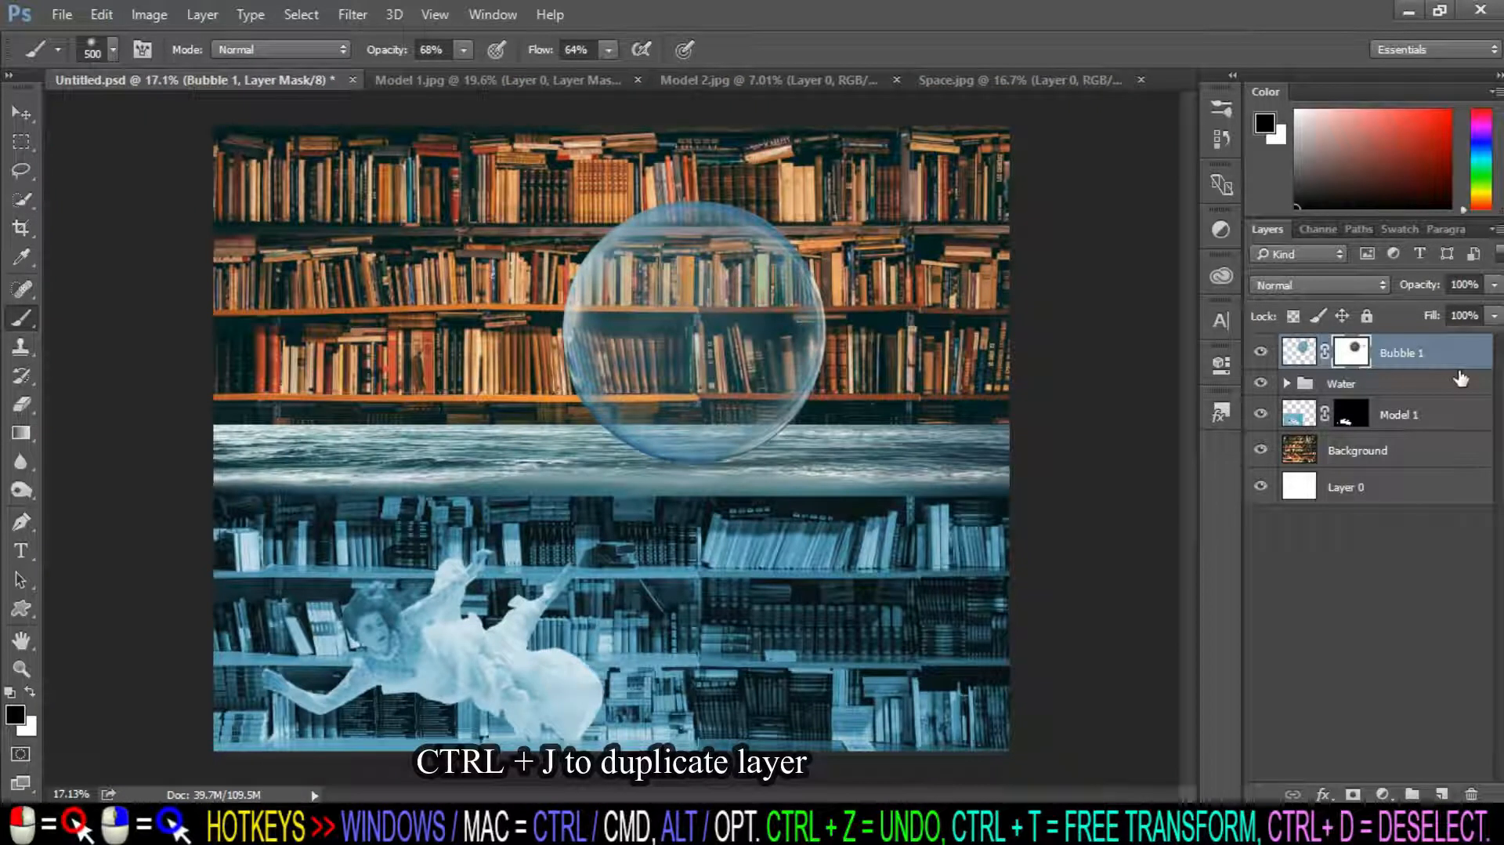
Duplicate the Bubble 1 layer and name the copy Bubble 2.
key(ctrl+j)
key(x)
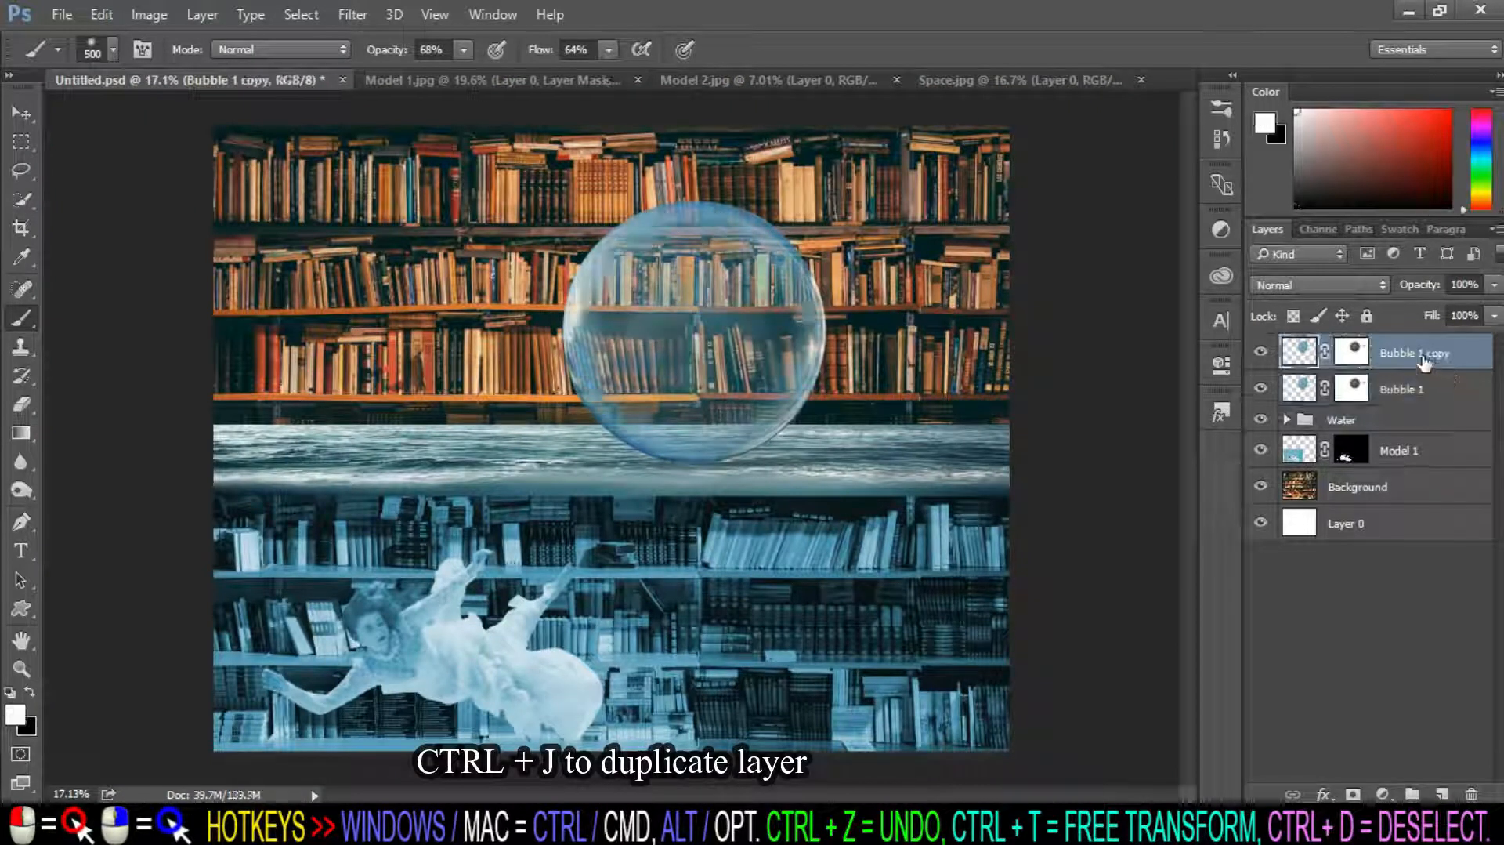
double_click(1422, 354)
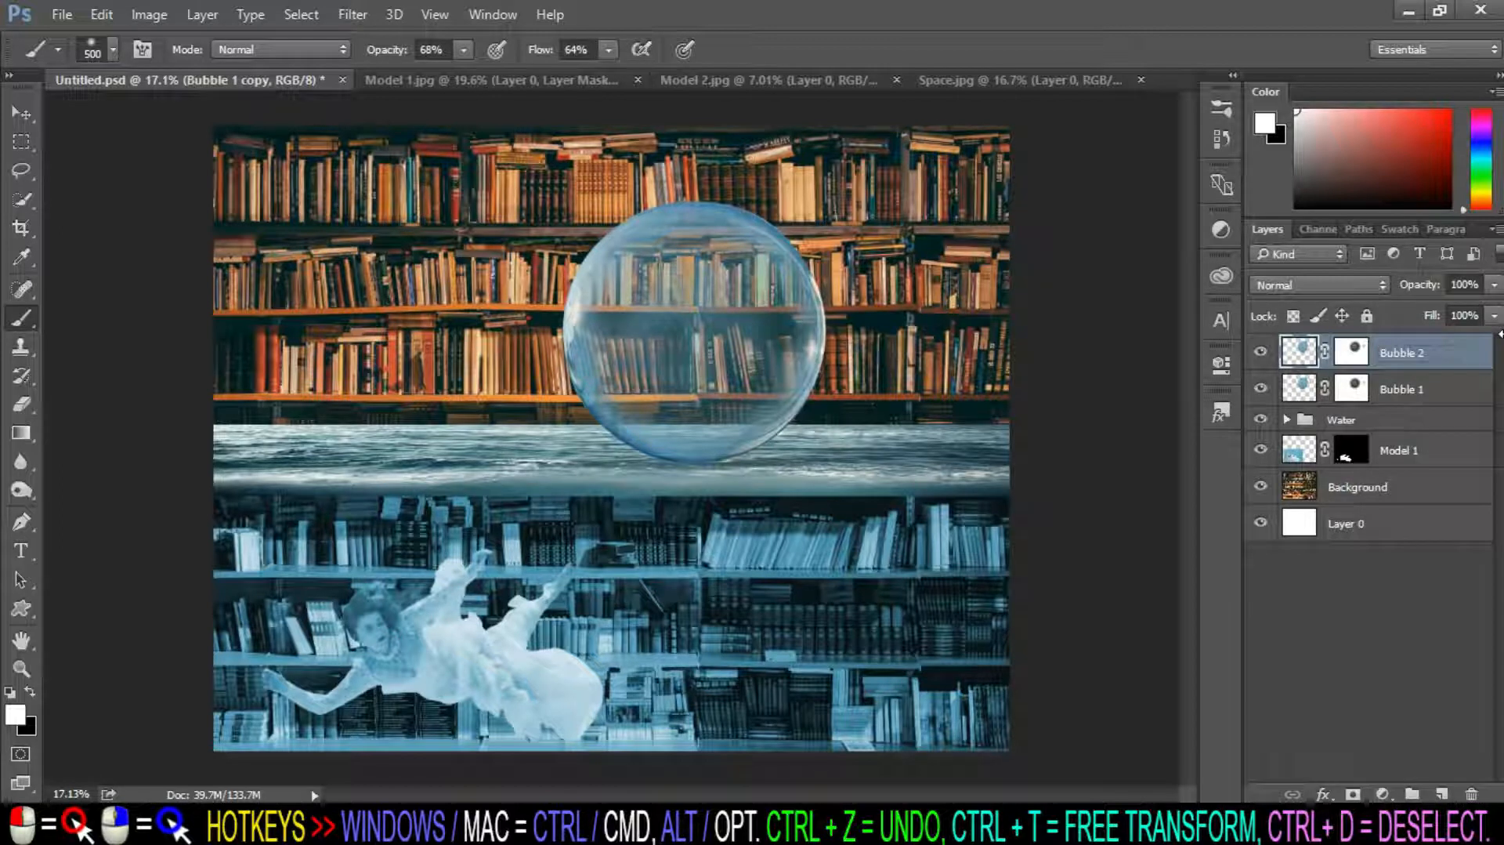
Move the Bubble 1 layer below Model 1, then shrink that bubble and place it underwater behind the woman.
click(1422, 389)
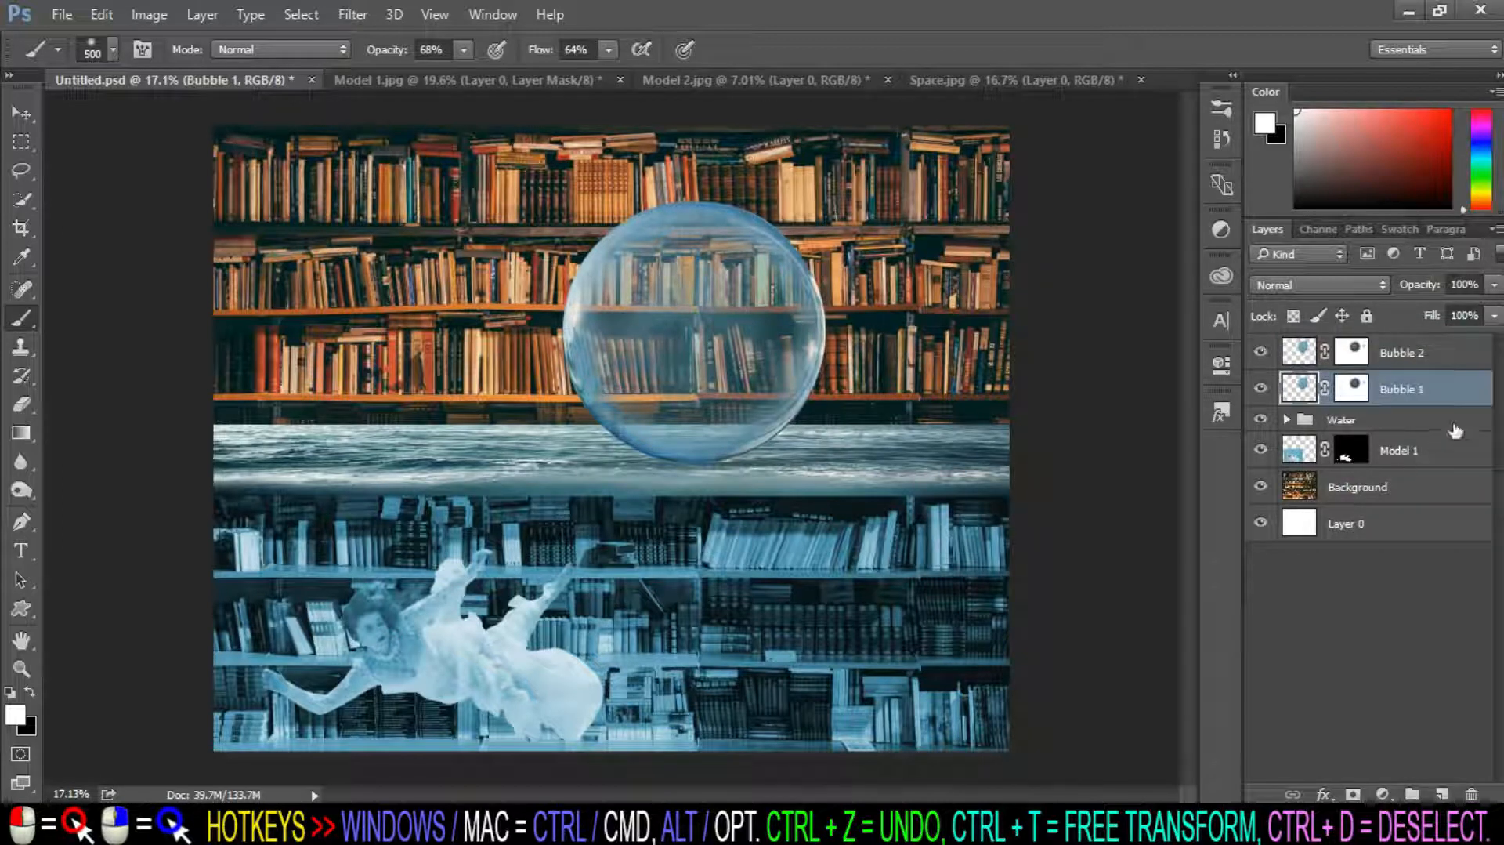
drag(1444, 401, 1437, 476)
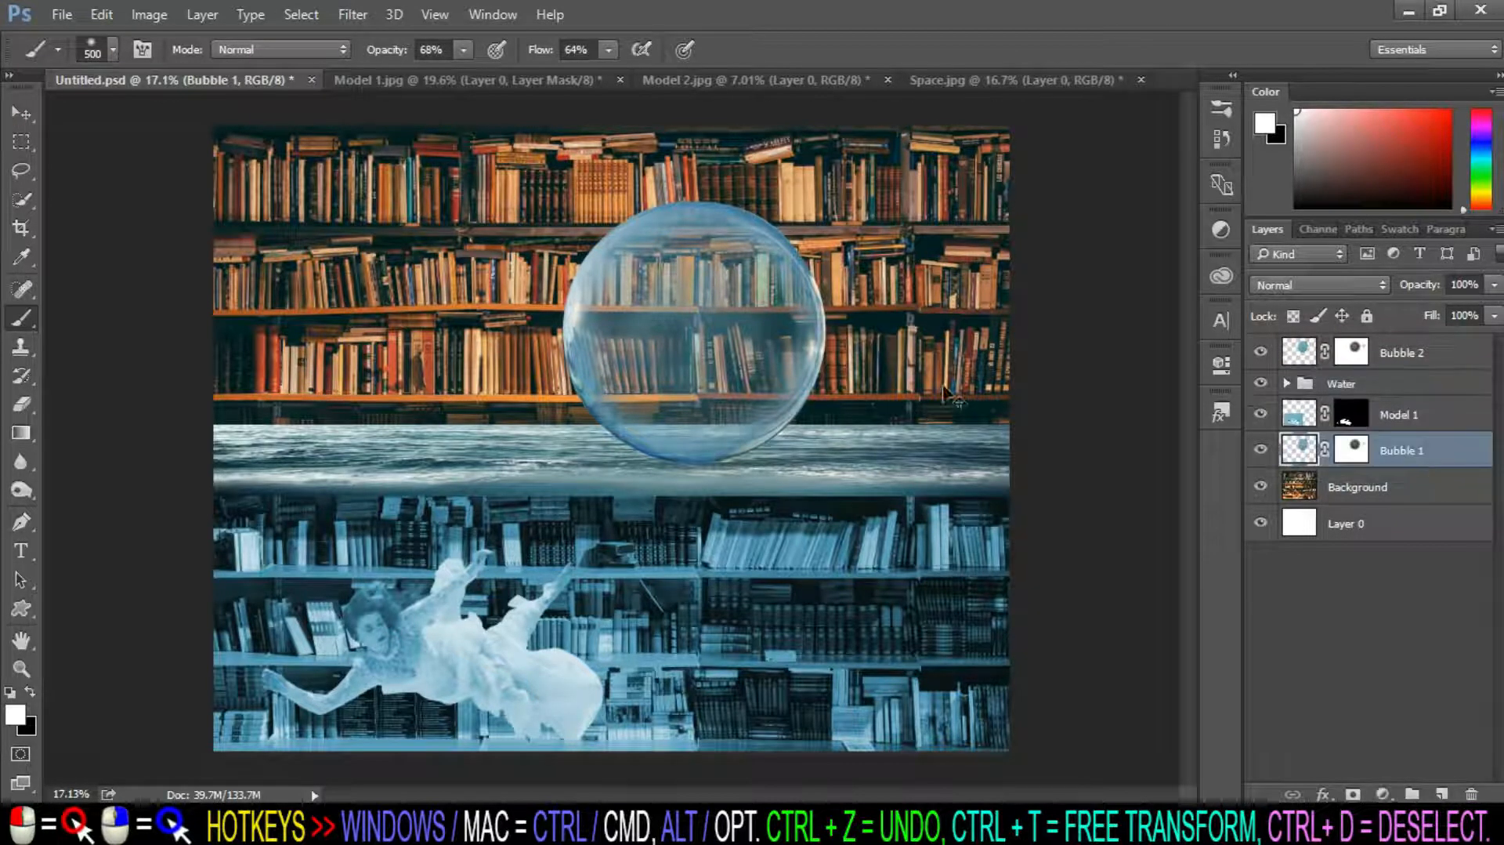
key(ctrl+t)
drag(756, 275, 656, 561)
drag(726, 489, 662, 556)
key(Return)
Scale down the woman on Model 1 and position her inside the underwater bubble.
click(1419, 415)
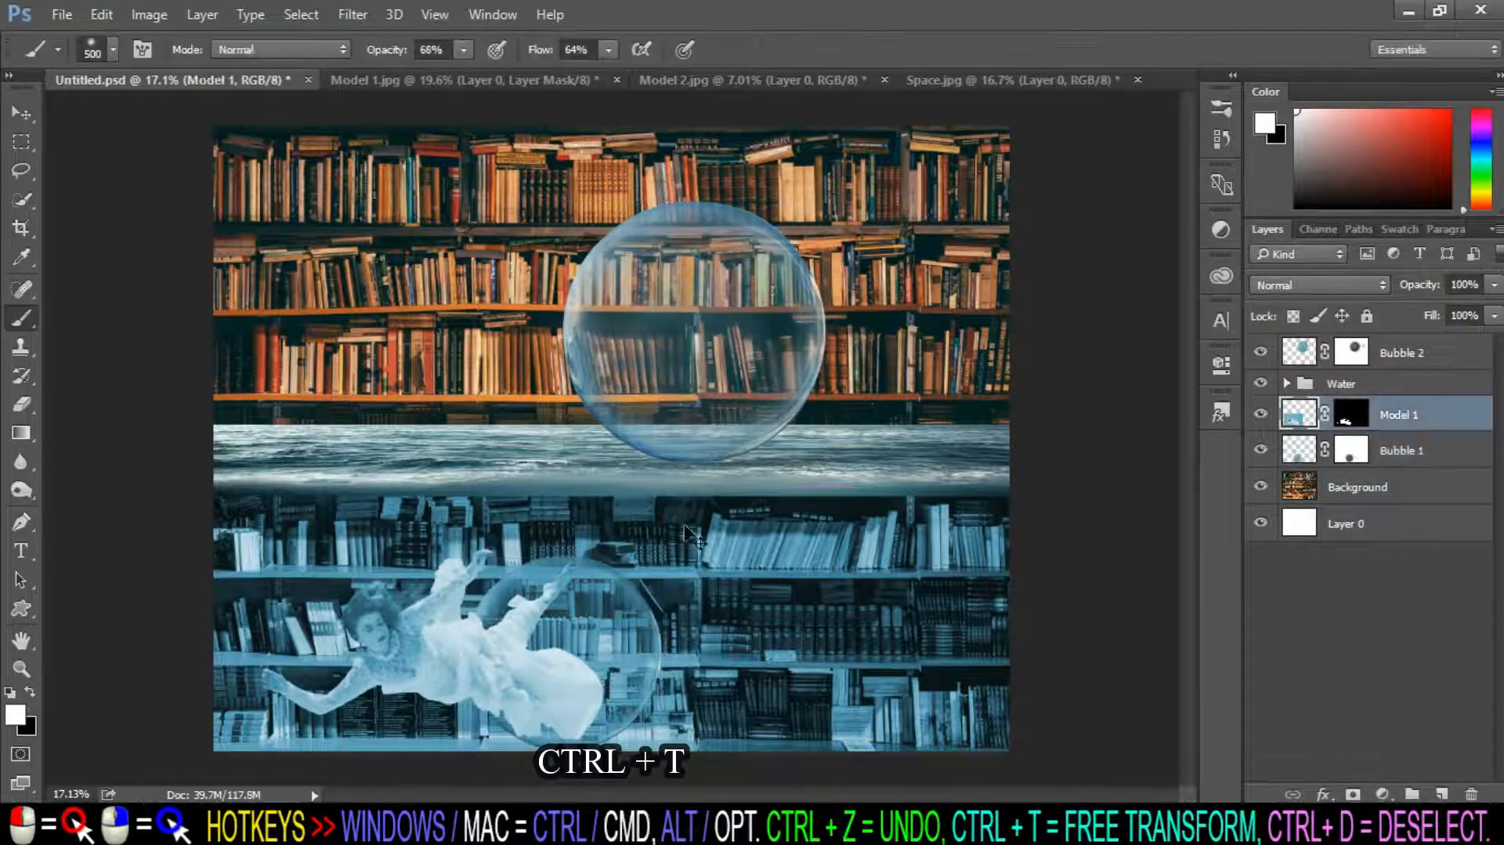
key(ctrl+t)
drag(233, 435, 399, 553)
scroll(553, 550, up, 7)
scroll(554, 549, down, 4)
drag(541, 502, 646, 404)
drag(927, 156, 810, 243)
drag(810, 546, 827, 548)
drag(626, 471, 641, 471)
key(Return)
scroll(815, 420, down, 4)
Transform Model 1 and Bubble 1 together, enlarging them slightly and shifting them up and left underwater.
ctrl+click(1418, 452)
key(ctrl+t)
drag(730, 382, 658, 315)
drag(758, 508, 786, 529)
drag(690, 443, 686, 461)
key(Return)
scroll(742, 608, down, 4)
scroll(741, 608, up, 3)
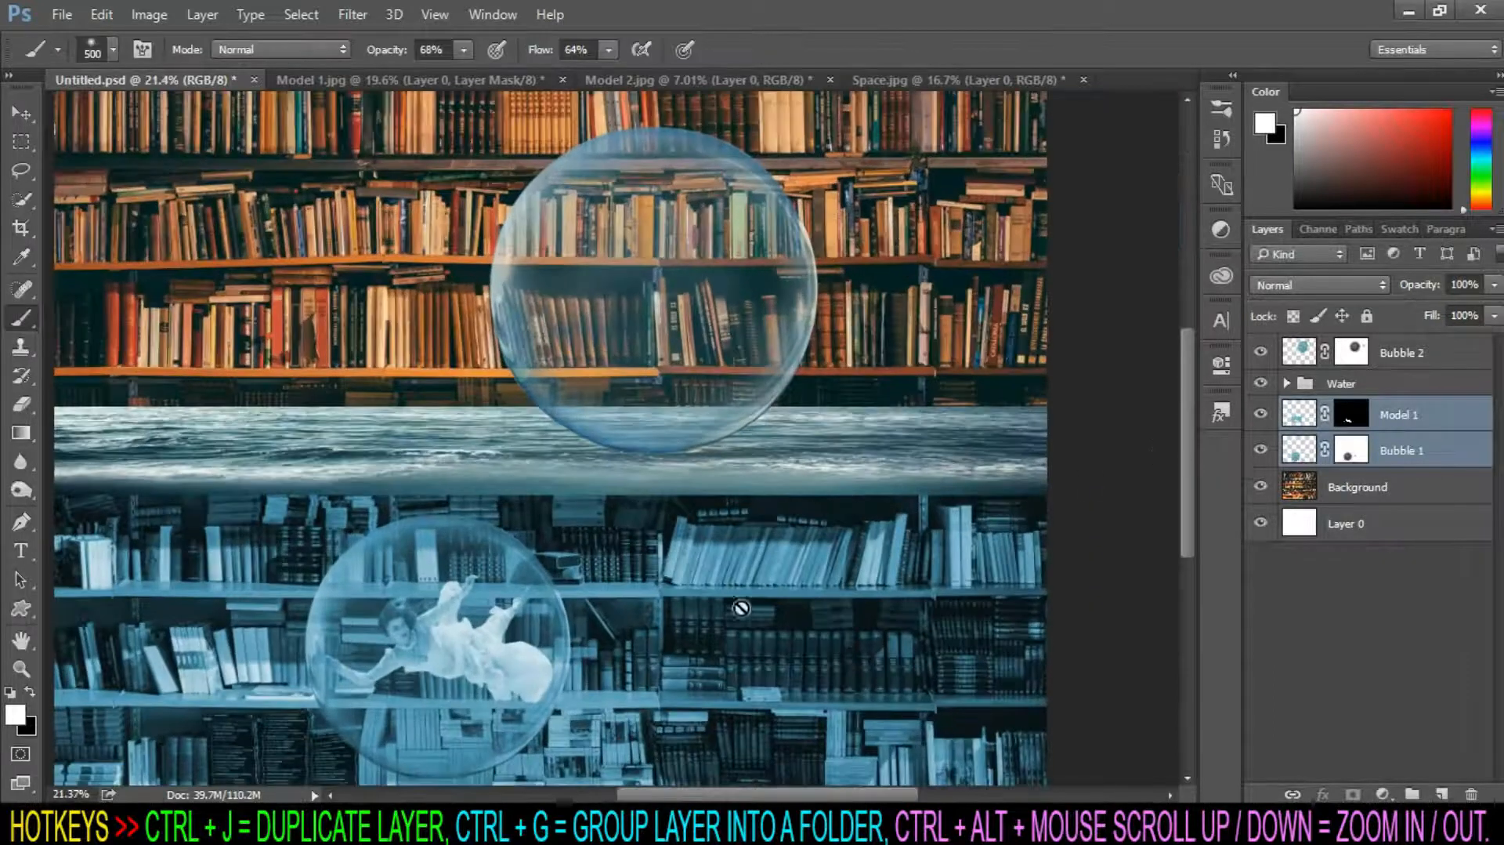
scroll(661, 620, down, 2)
scroll(770, 570, down, 2)
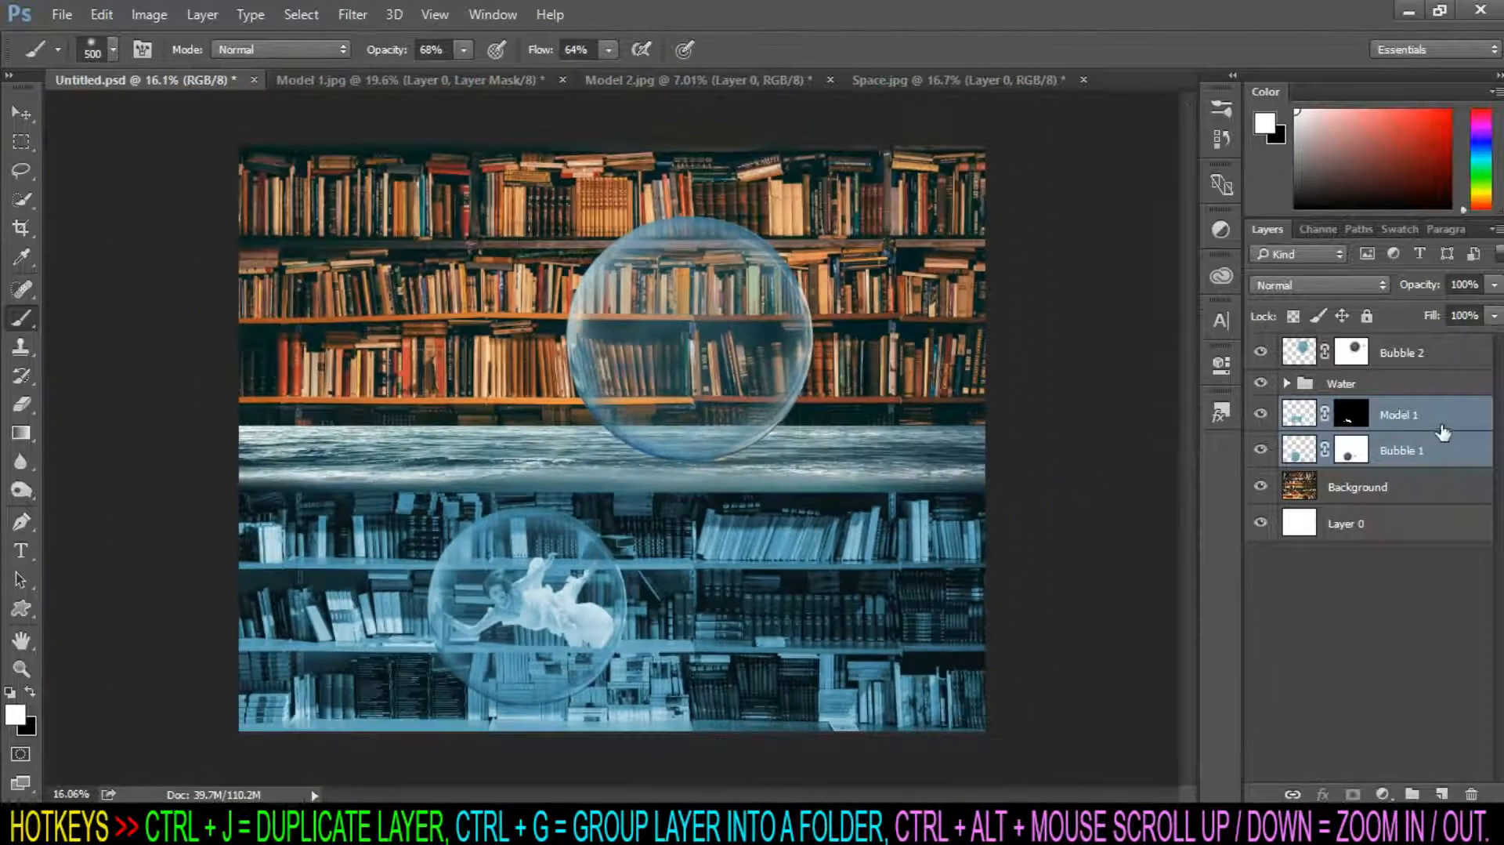
Close Model 1.jpg without saving and bring up the falling man in Model 2.jpg.
click(531, 77)
key(ctrl+w)
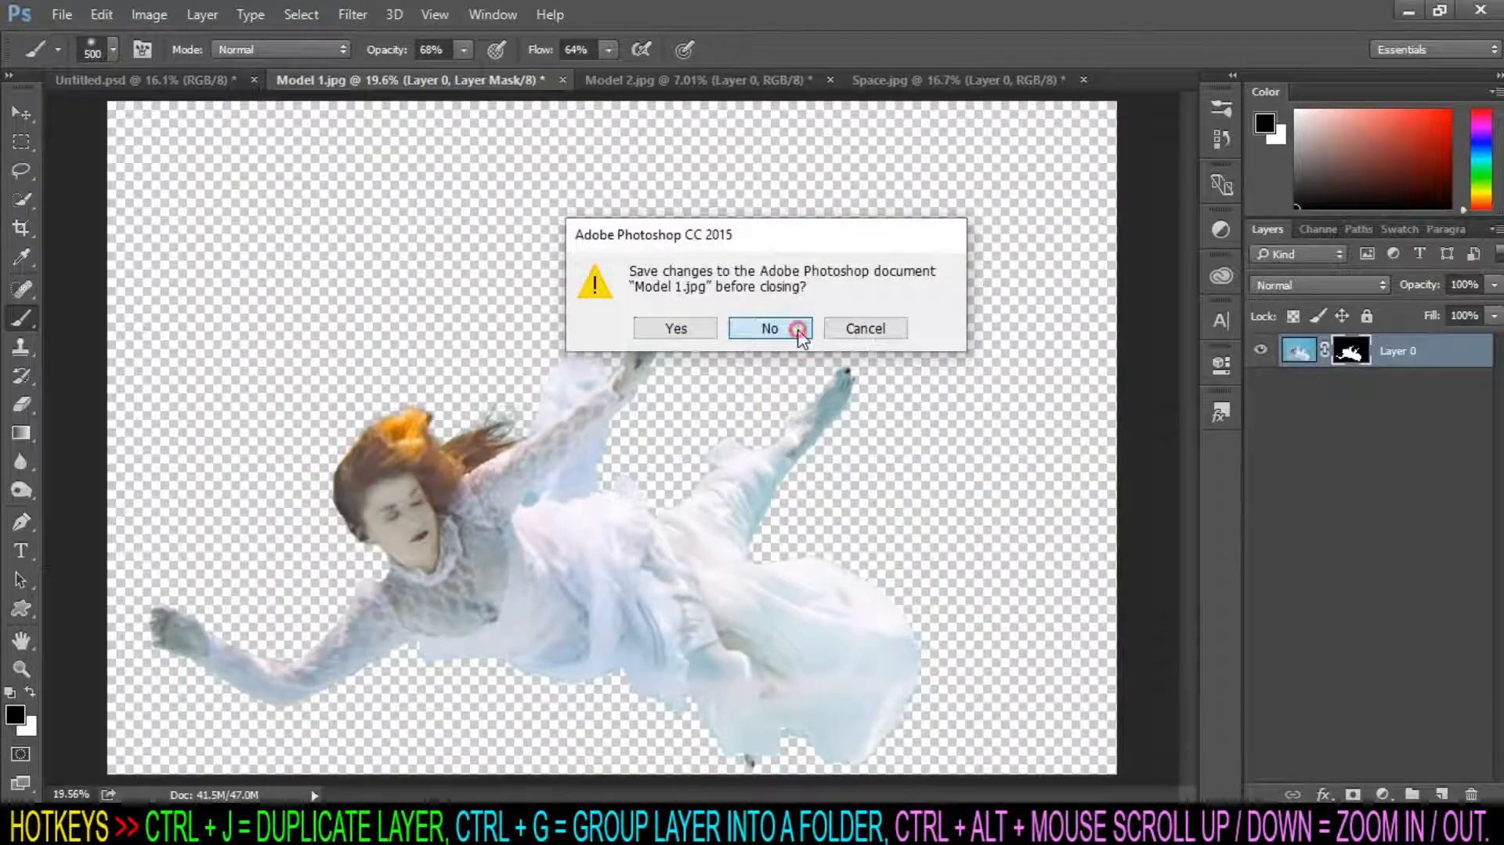
click(799, 329)
click(451, 80)
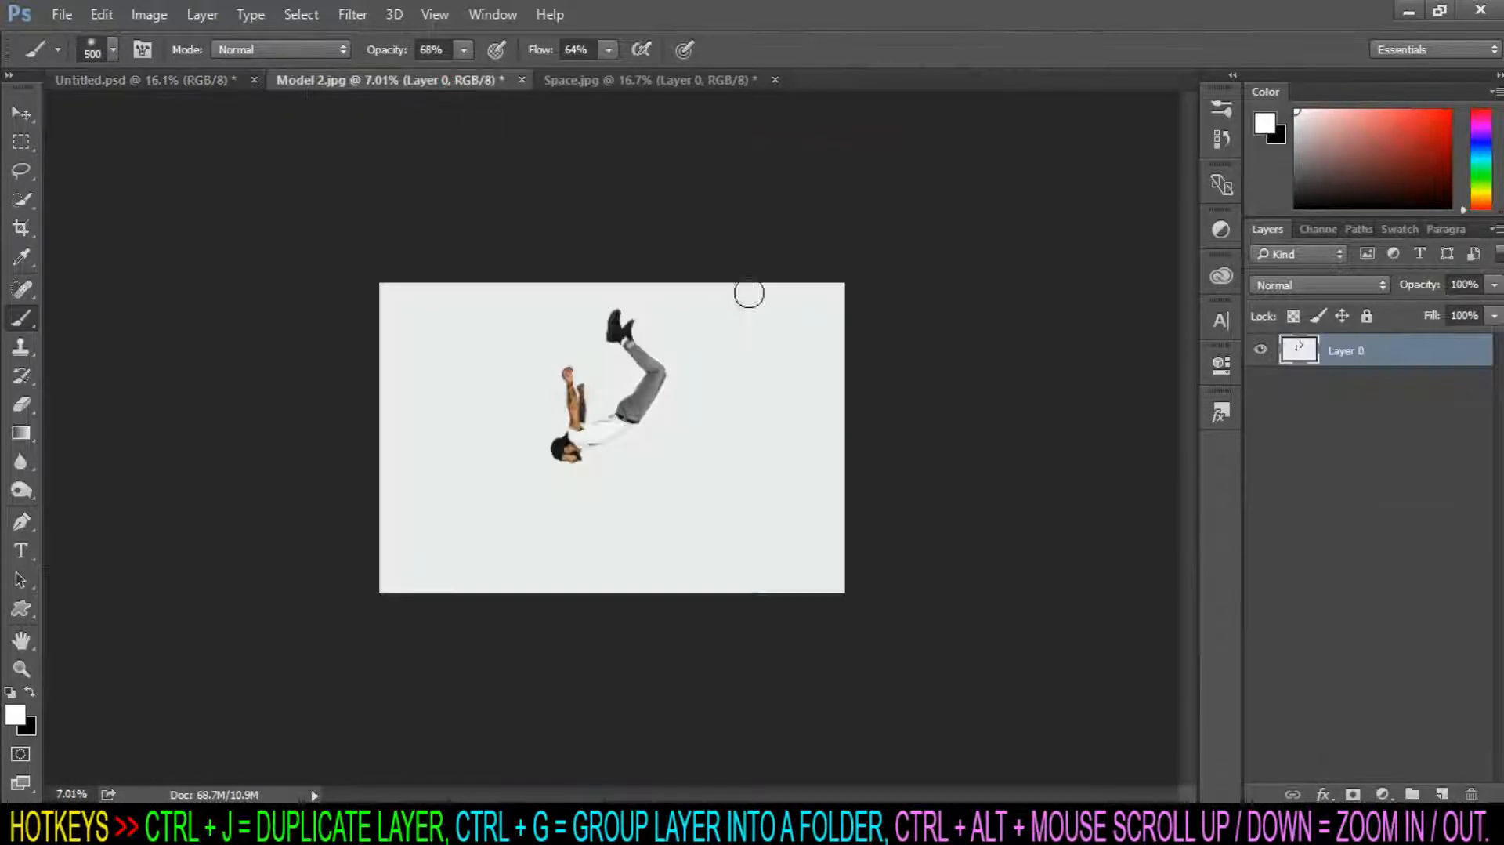
scroll(625, 527, up, 5)
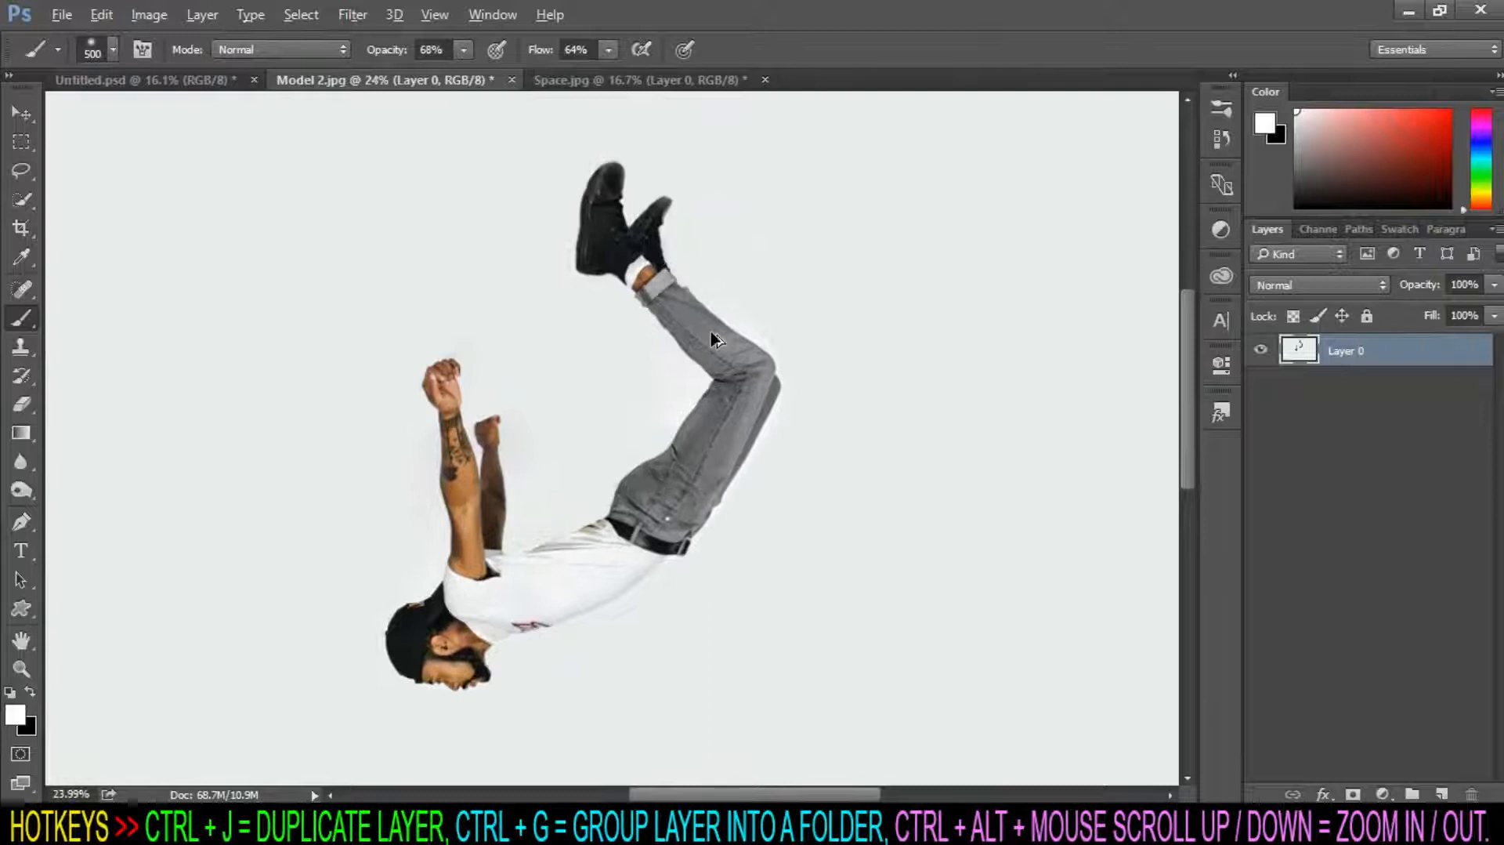
Select the falling man from head to shoes with the Quick Selection tool at a 90 px brush.
scroll(714, 338, down, 1)
click(31, 203)
click(133, 196)
key(bracketright)
key(bracketright)
key(bracketright)
key(bracketright)
key(bracketright)
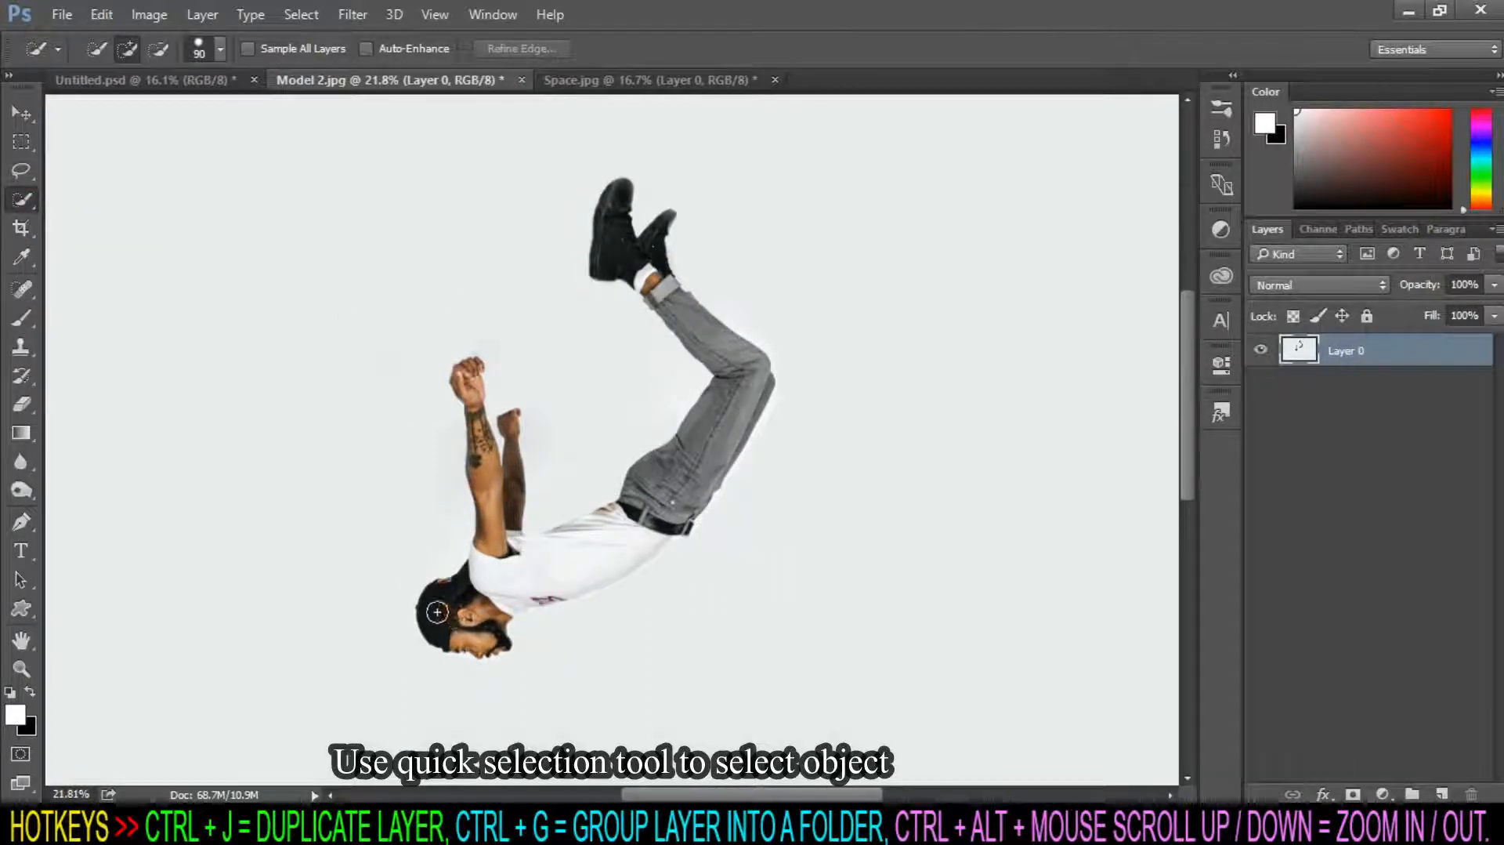
drag(719, 429, 490, 457)
scroll(549, 596, up, 3)
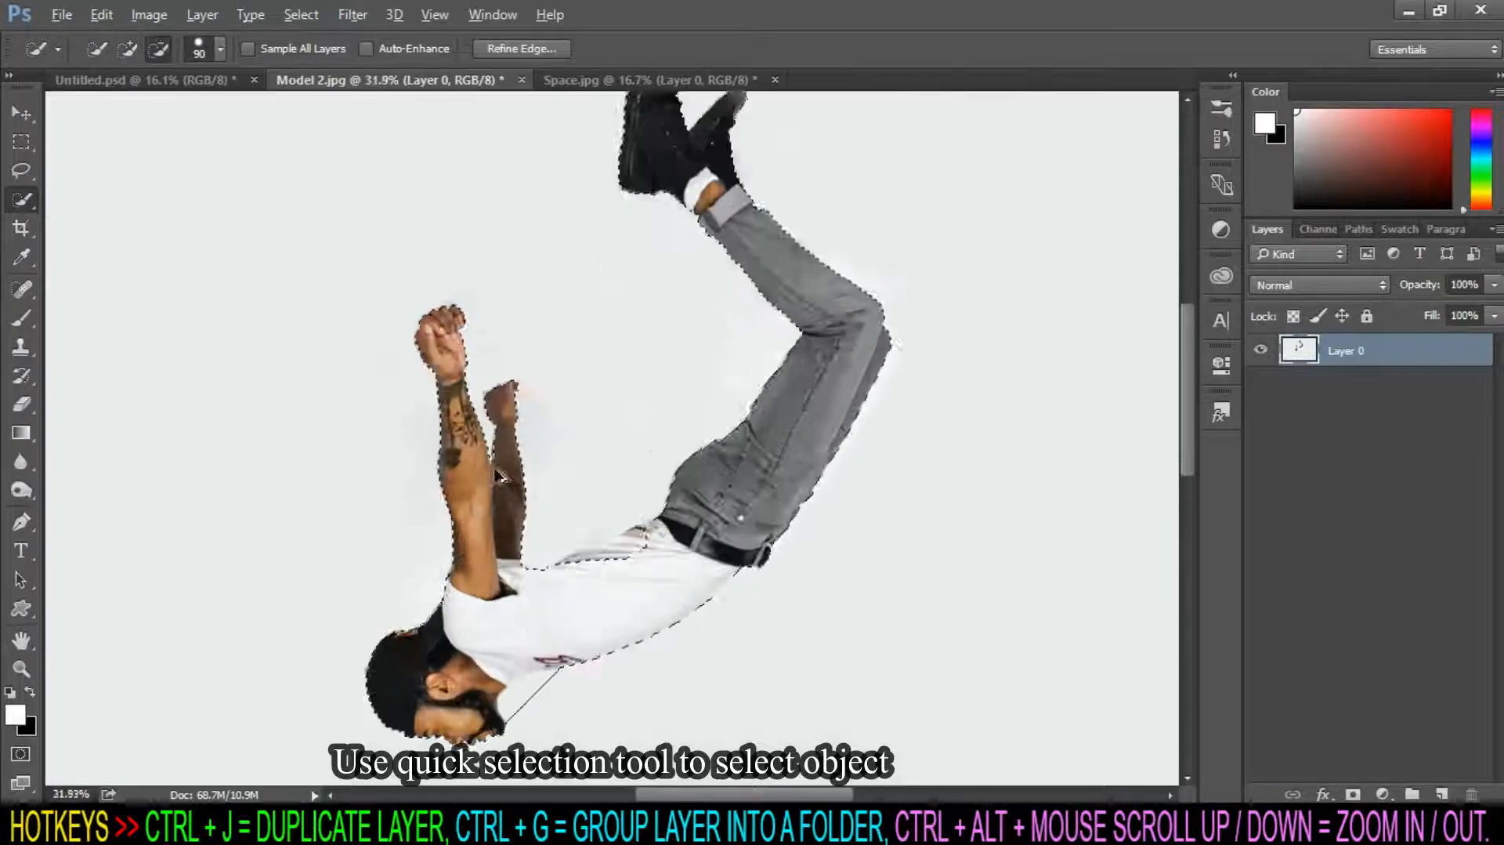
Refine the selection edge around the man's arms and the hem of his white shirt.
scroll(650, 485, up, 1)
drag(662, 464, 676, 430)
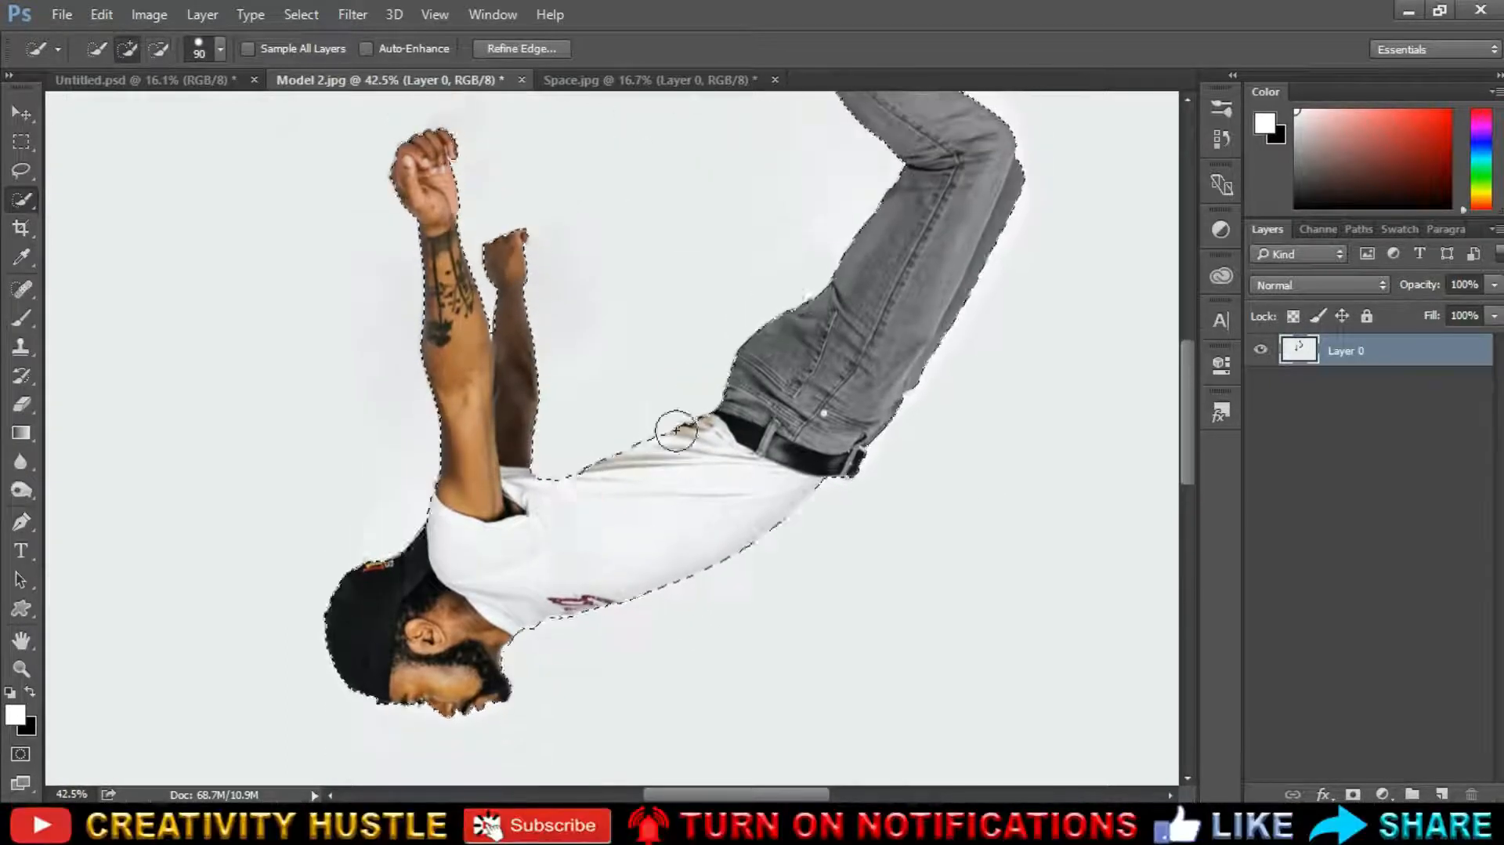
scroll(784, 313, up, 6)
scroll(867, 391, down, 2)
scroll(867, 391, down, 3)
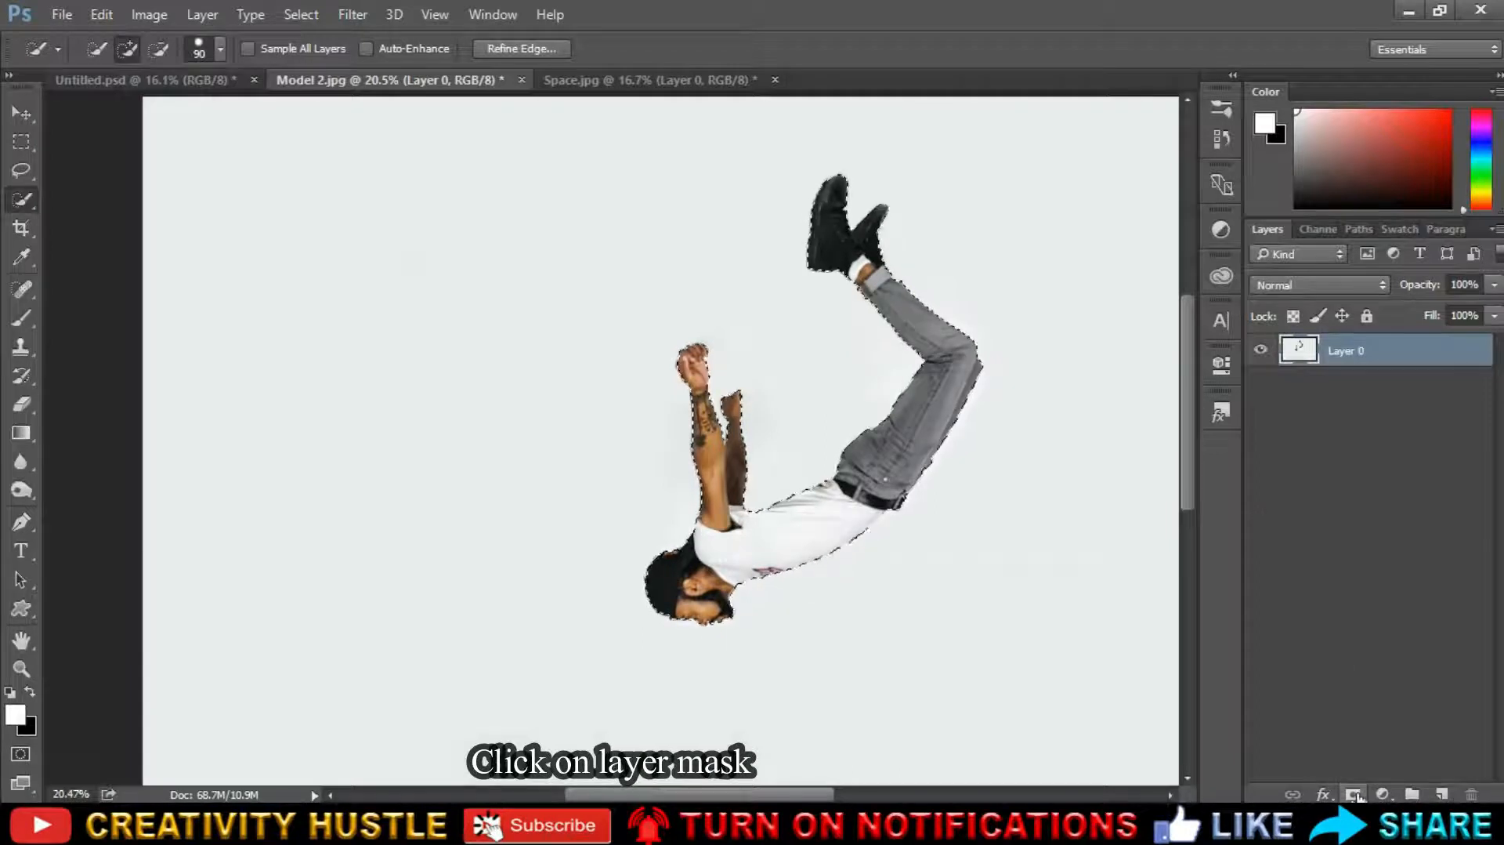
Mask out the background around the man, bring him into Untitled.psd and name the layer Model 2.
click(1353, 794)
key(v)
drag(827, 527, 717, 349)
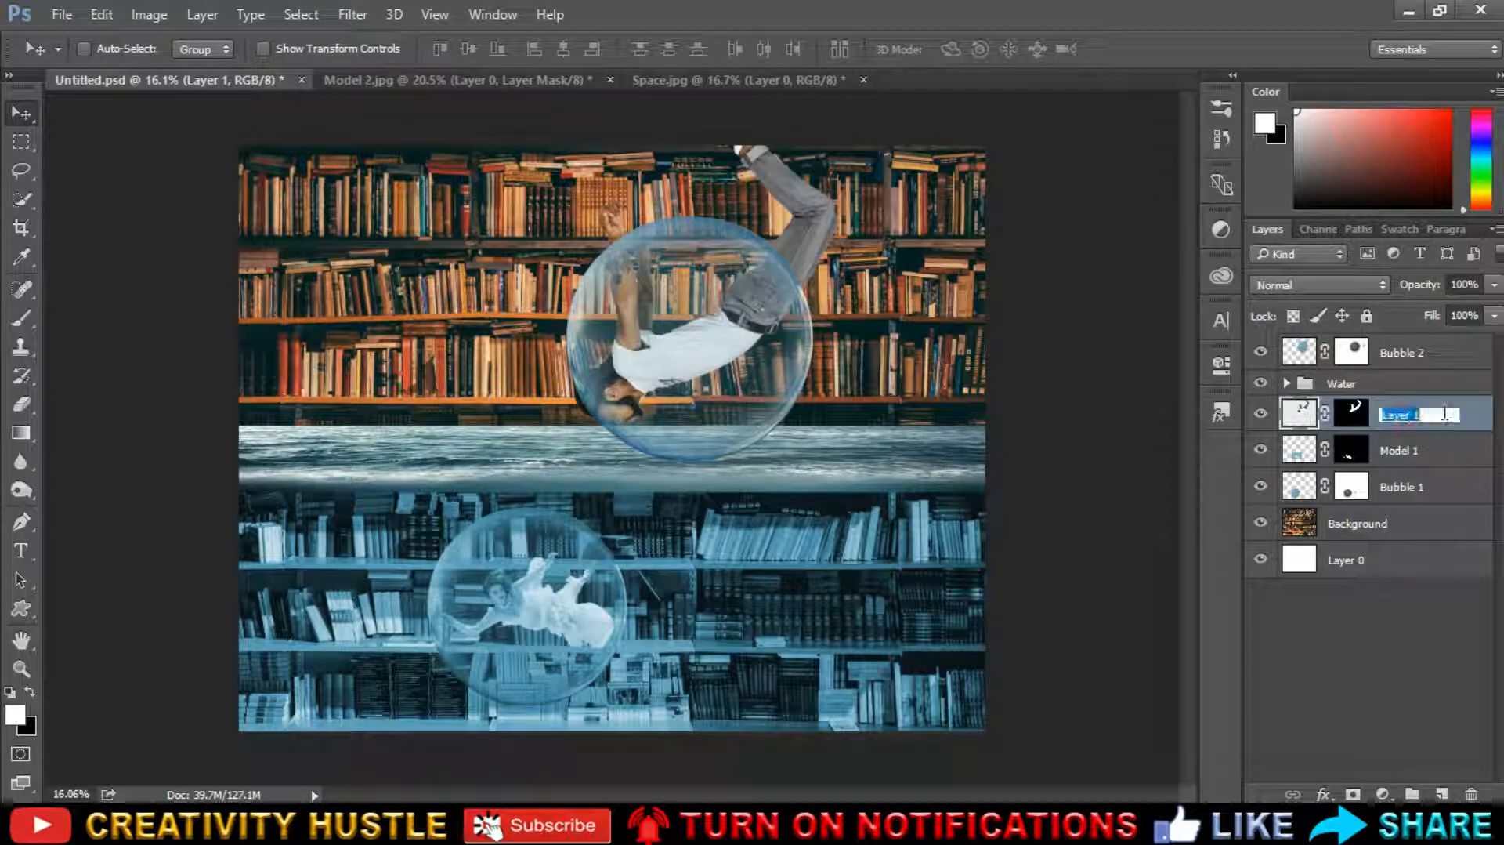
text(Model 2)
key(Return)
Scale down the man on Model 2 and position him inside the upper bubble.
key(ctrl+t)
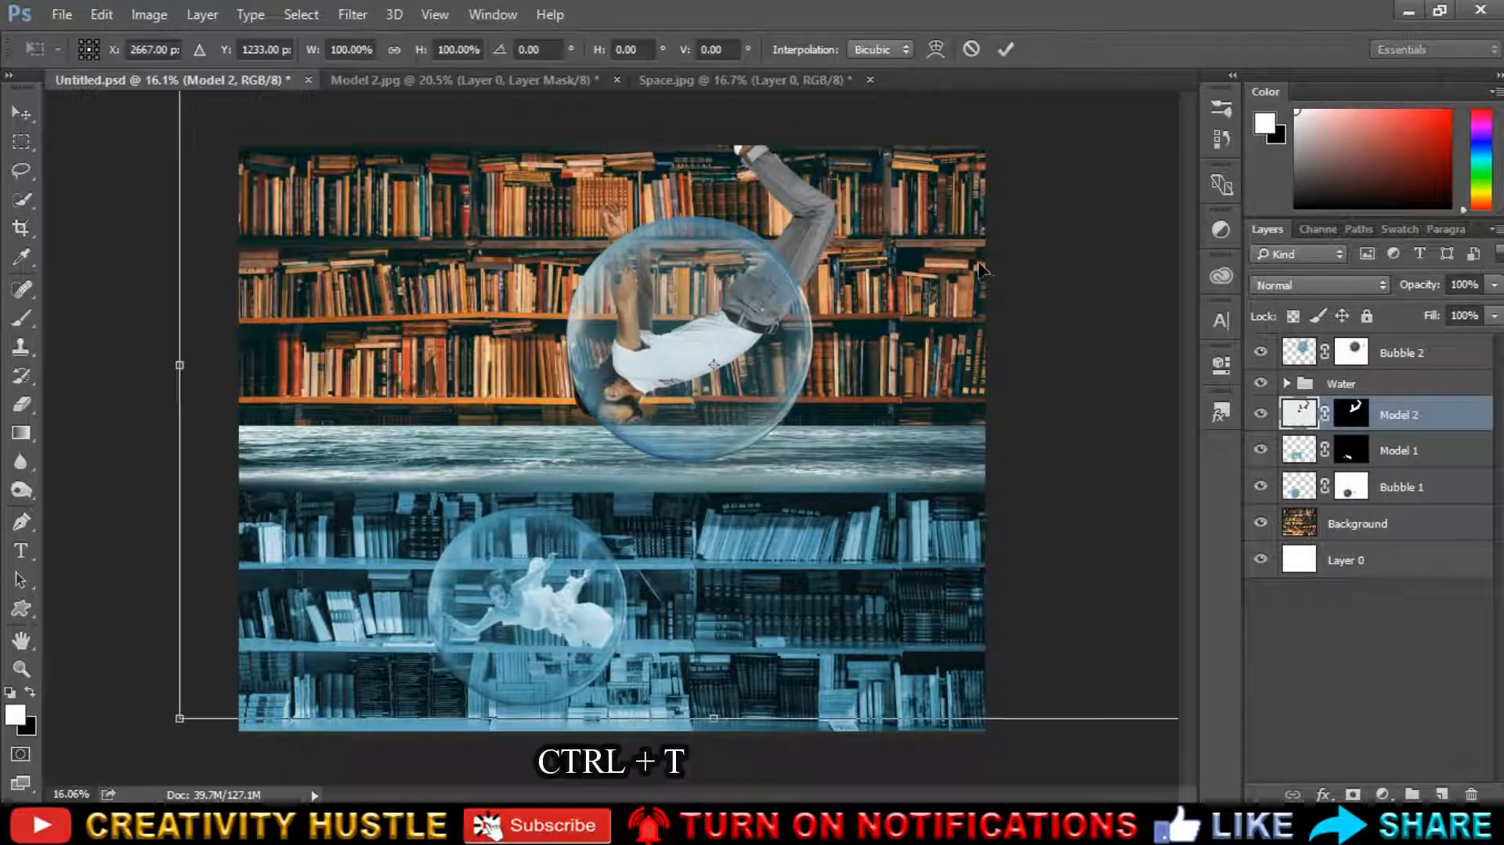
key(ctrl+0)
drag(796, 312, 729, 357)
drag(713, 362, 773, 337)
key(ctrl+0)
drag(967, 239, 889, 264)
drag(771, 336, 785, 323)
key(Return)
Move the Model 2 layer directly below Bubble 2, then close Model 2.jpg without saving.
click(1461, 352)
drag(1466, 415, 1449, 370)
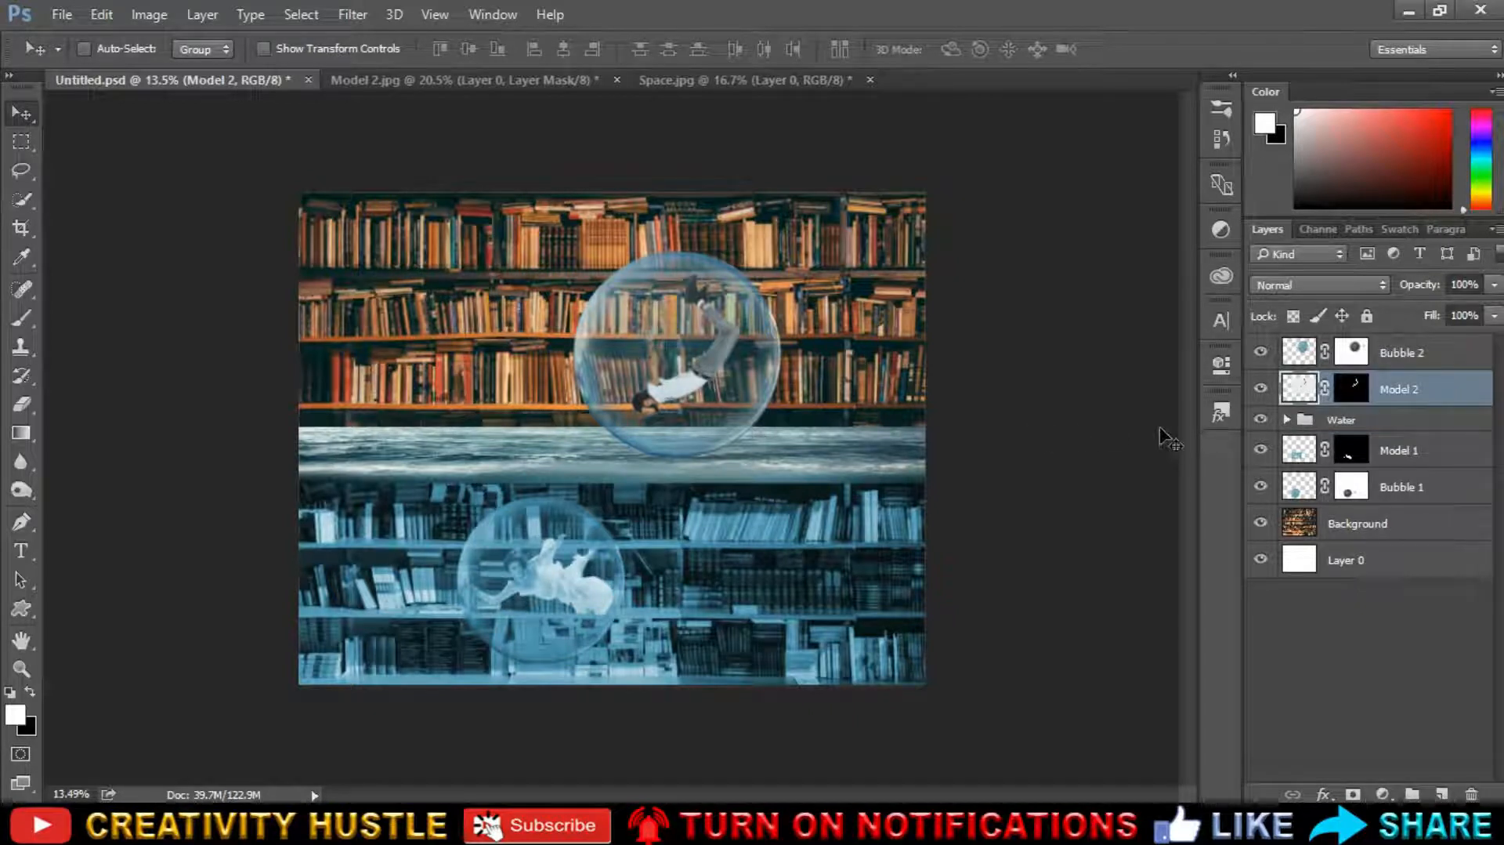
click(616, 80)
click(772, 329)
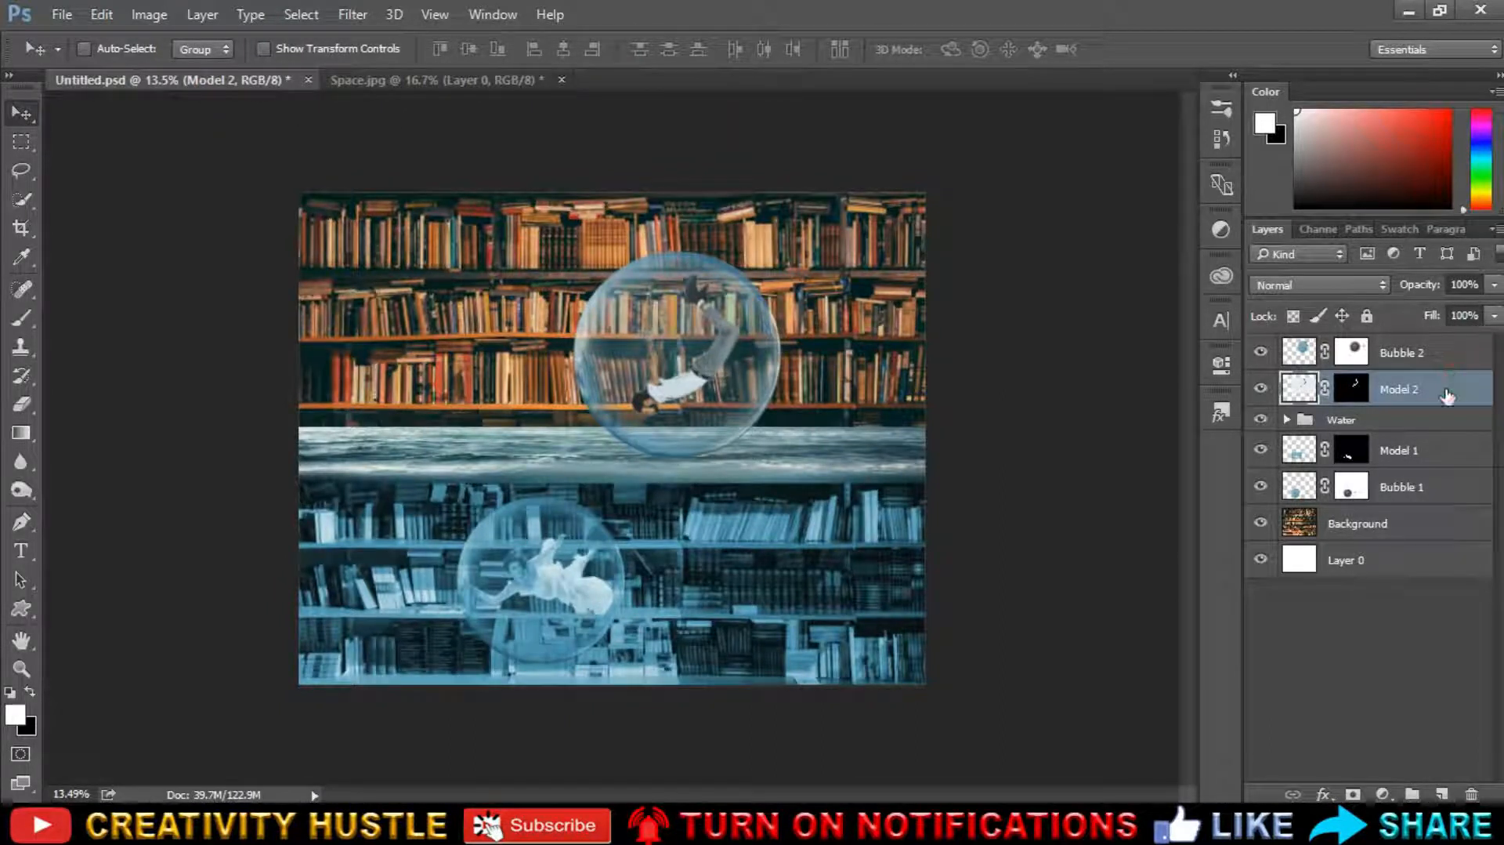
Shrink Bubble 2 slightly so it fits more closely around the man.
click(1449, 354)
key(ctrl+t)
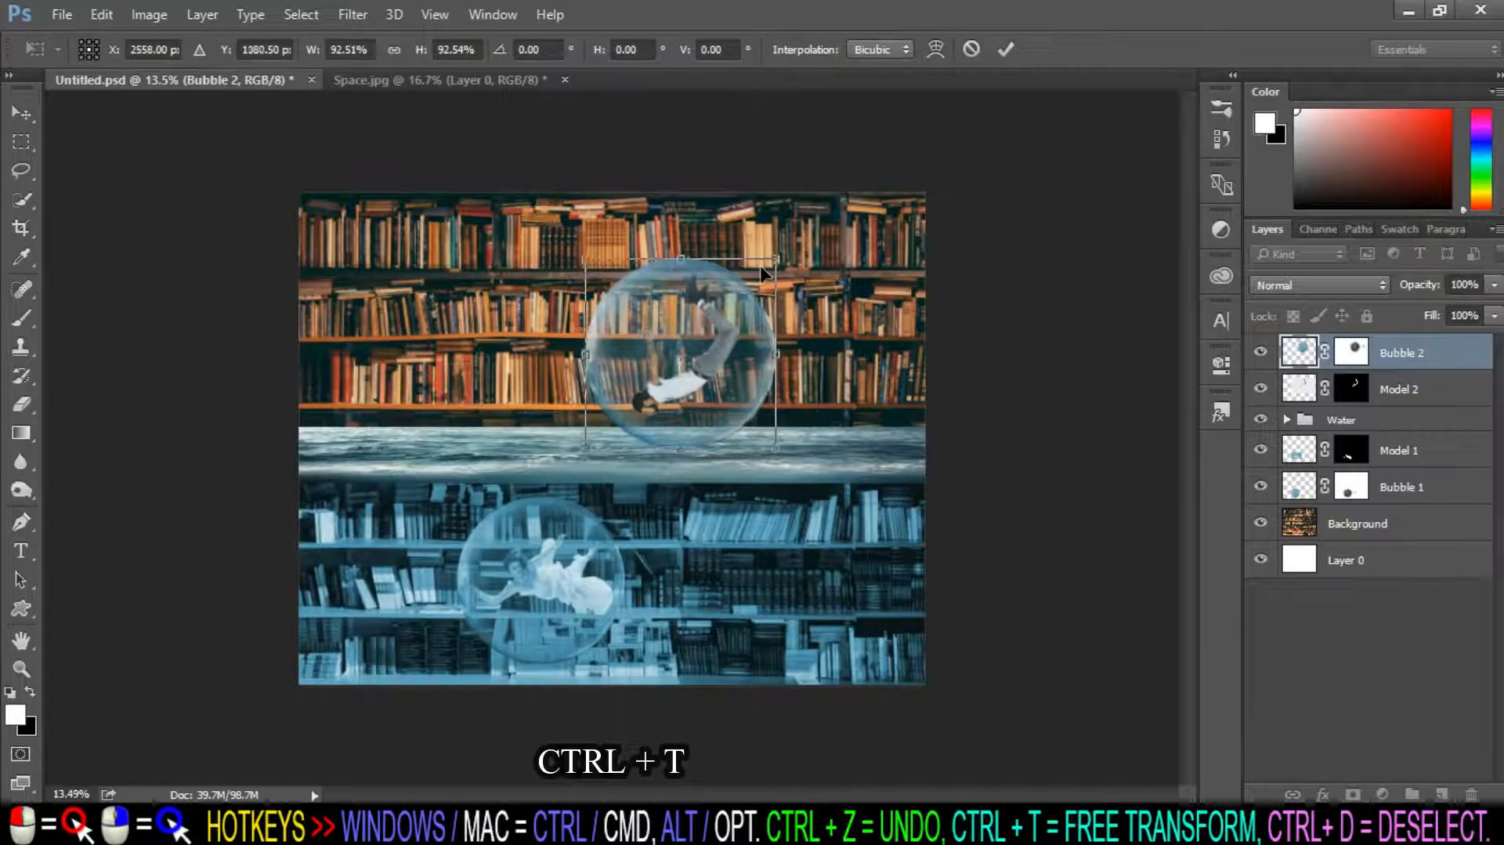
key(Return)
Transform Bubble 2 and Model 2 together, shifting them up and to the right above the water.
ctrl+click(1418, 392)
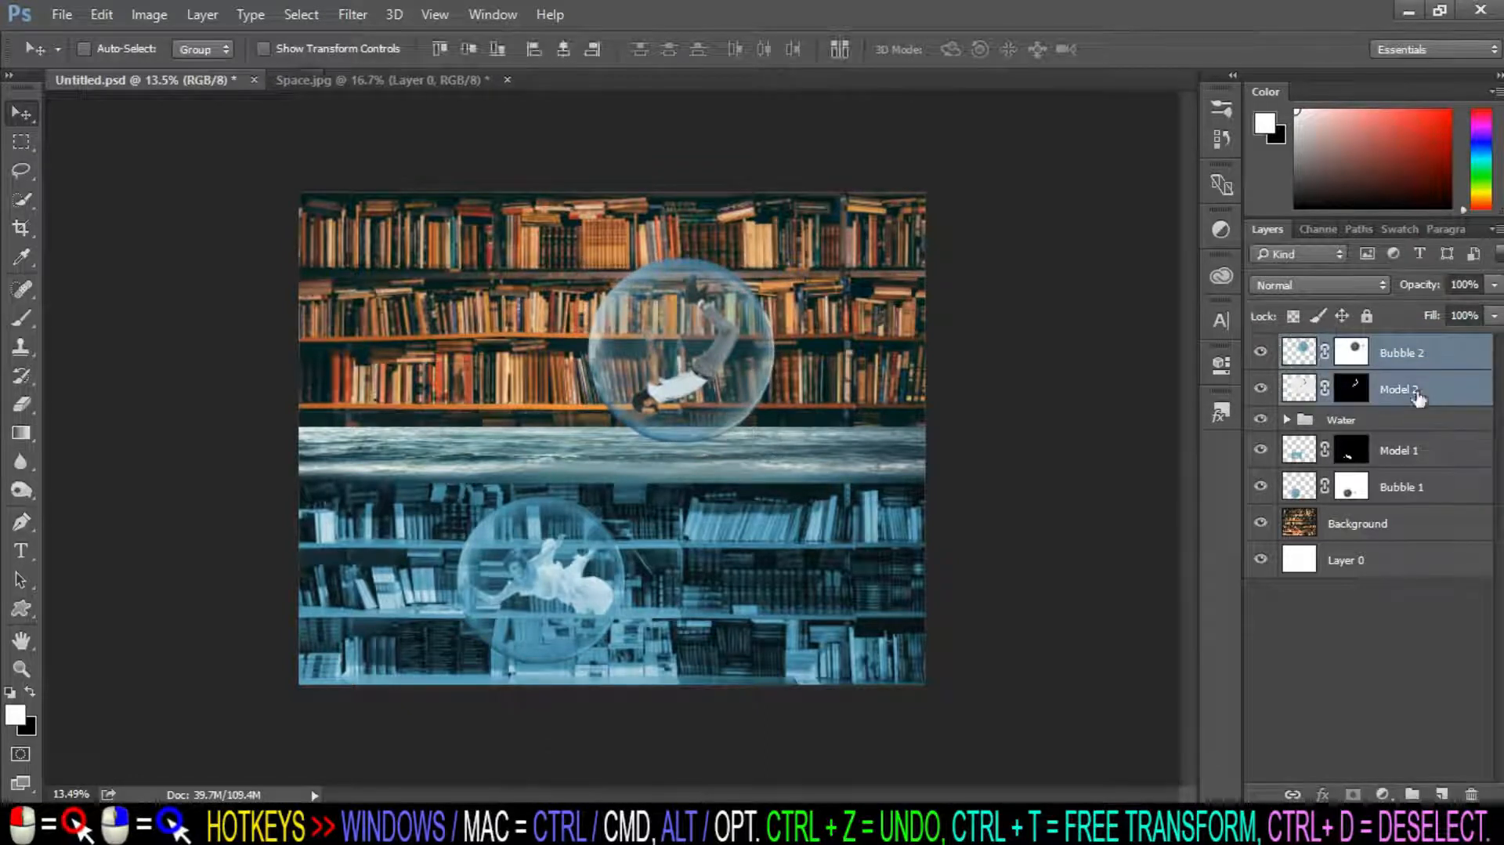
key(ctrl+t)
drag(848, 417, 871, 392)
key(Return)
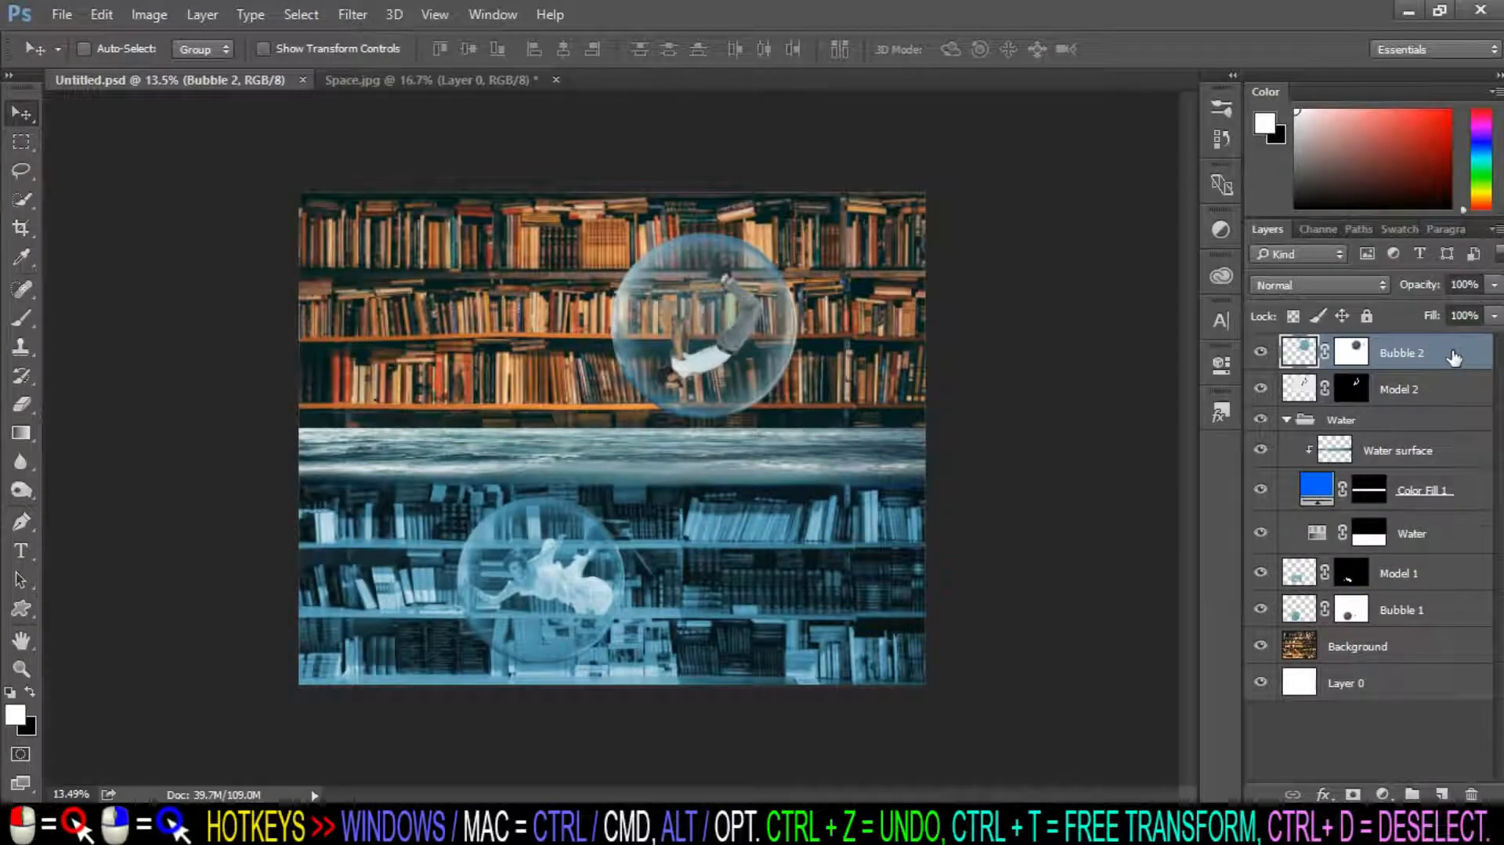
Shift Model 1 and Bubble 1 together slightly down and to the left underwater.
click(1445, 610)
ctrl+click(1446, 577)
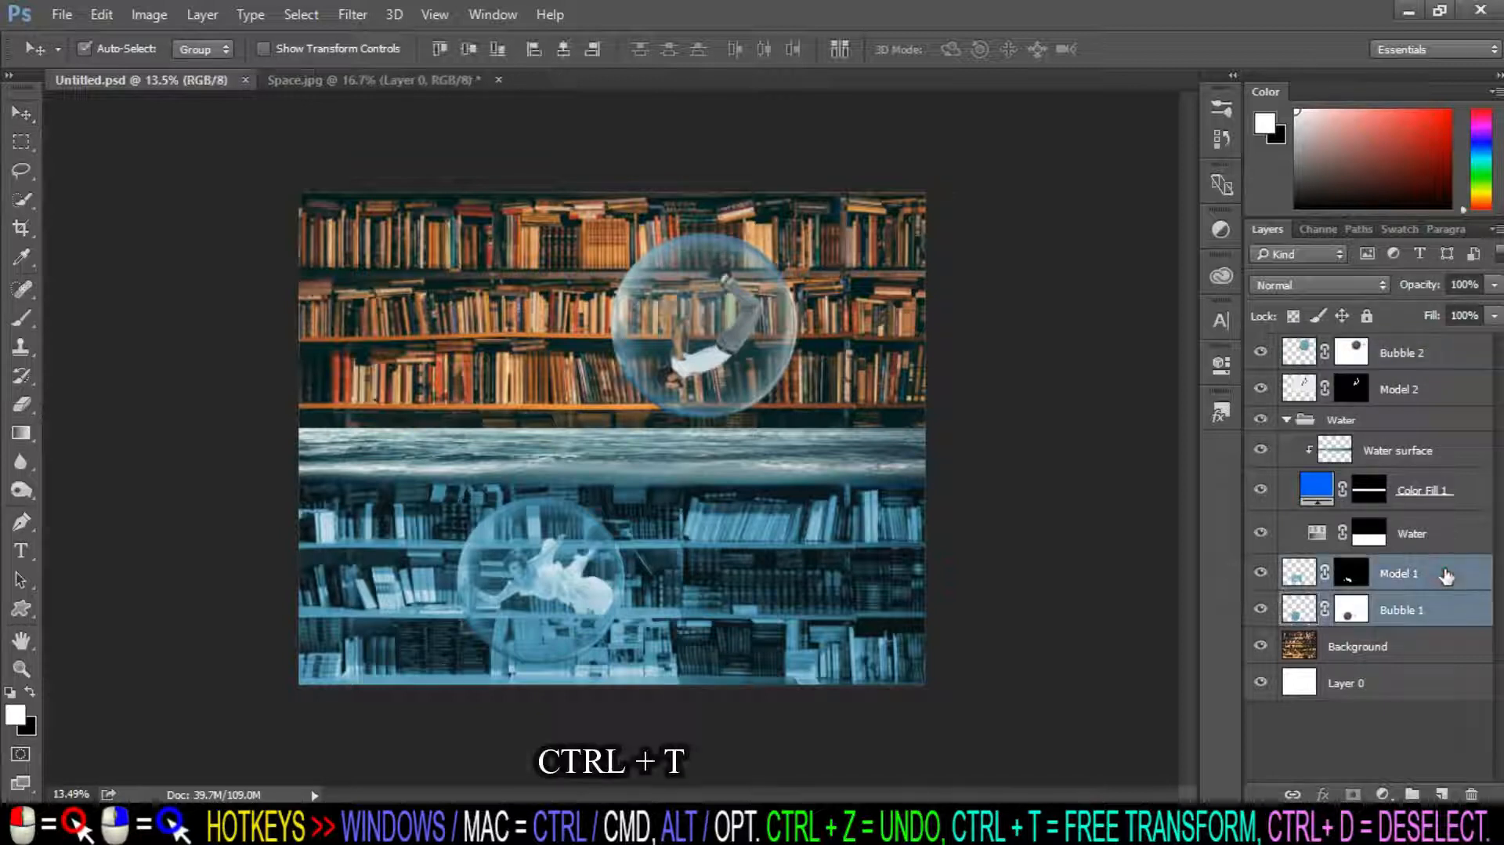
key(ctrl+t)
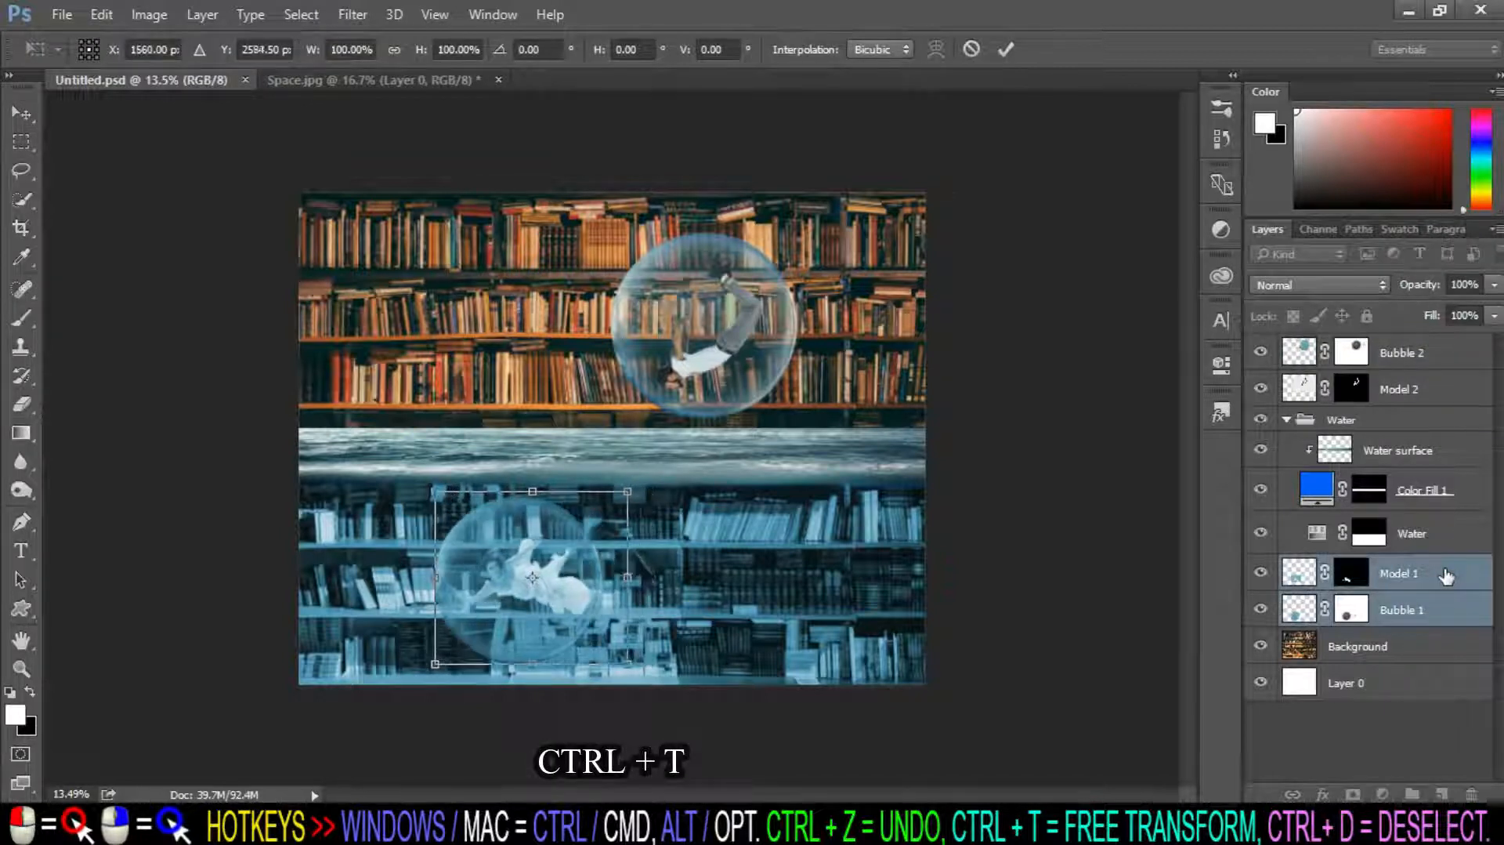
key(shift+Down)
key(shift+Down)
key(shift+Down)
key(shift+Left)
key(shift+Left)
key(shift+Left)
key(shift+Left)
key(Return)
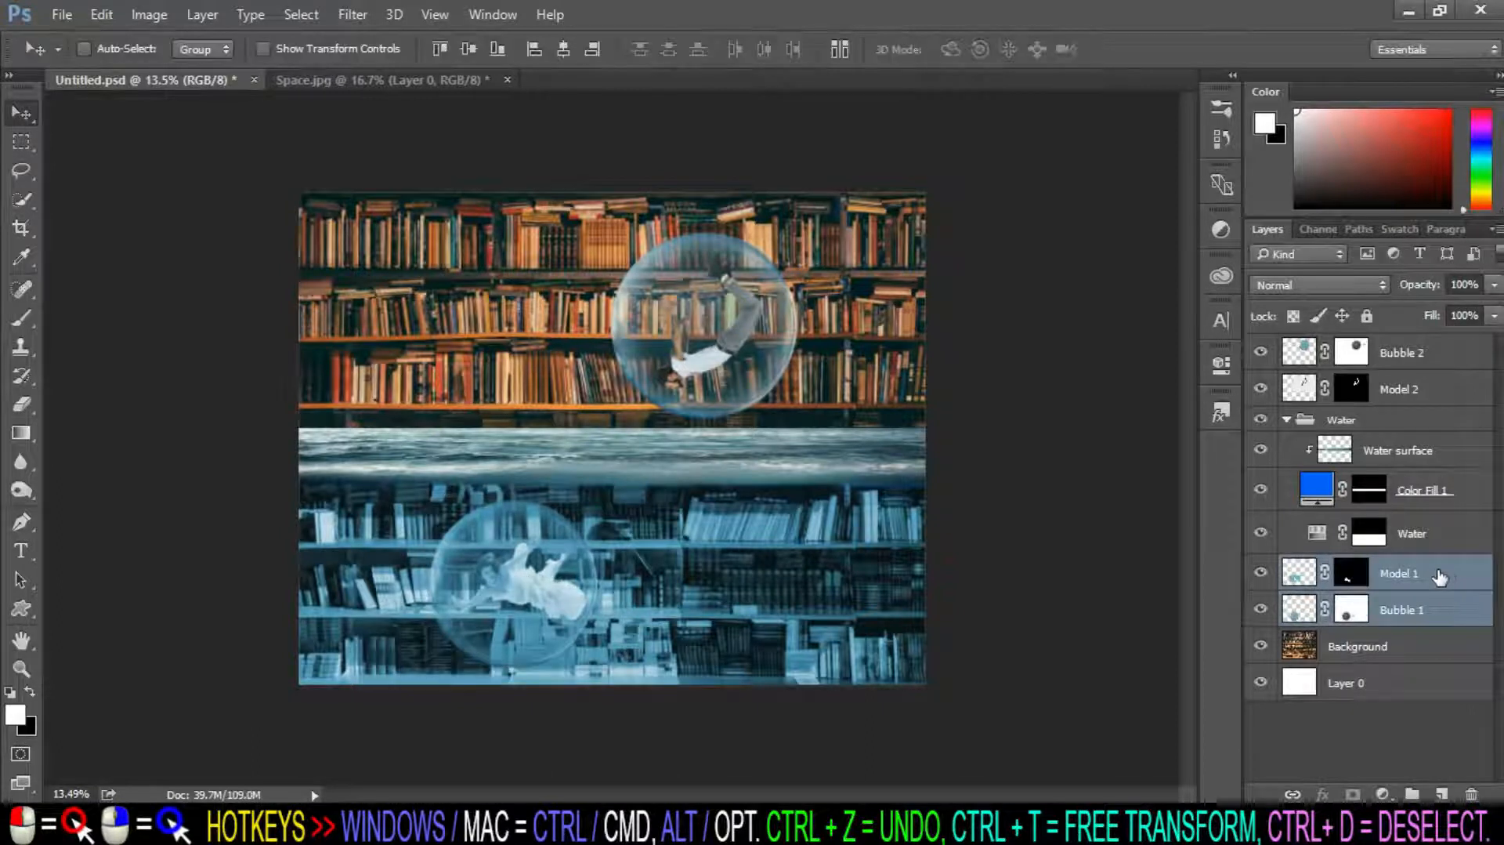
Add a new layer above Bubble 2 and name it Water splash.
scroll(493, 494, up, 4)
click(1444, 350)
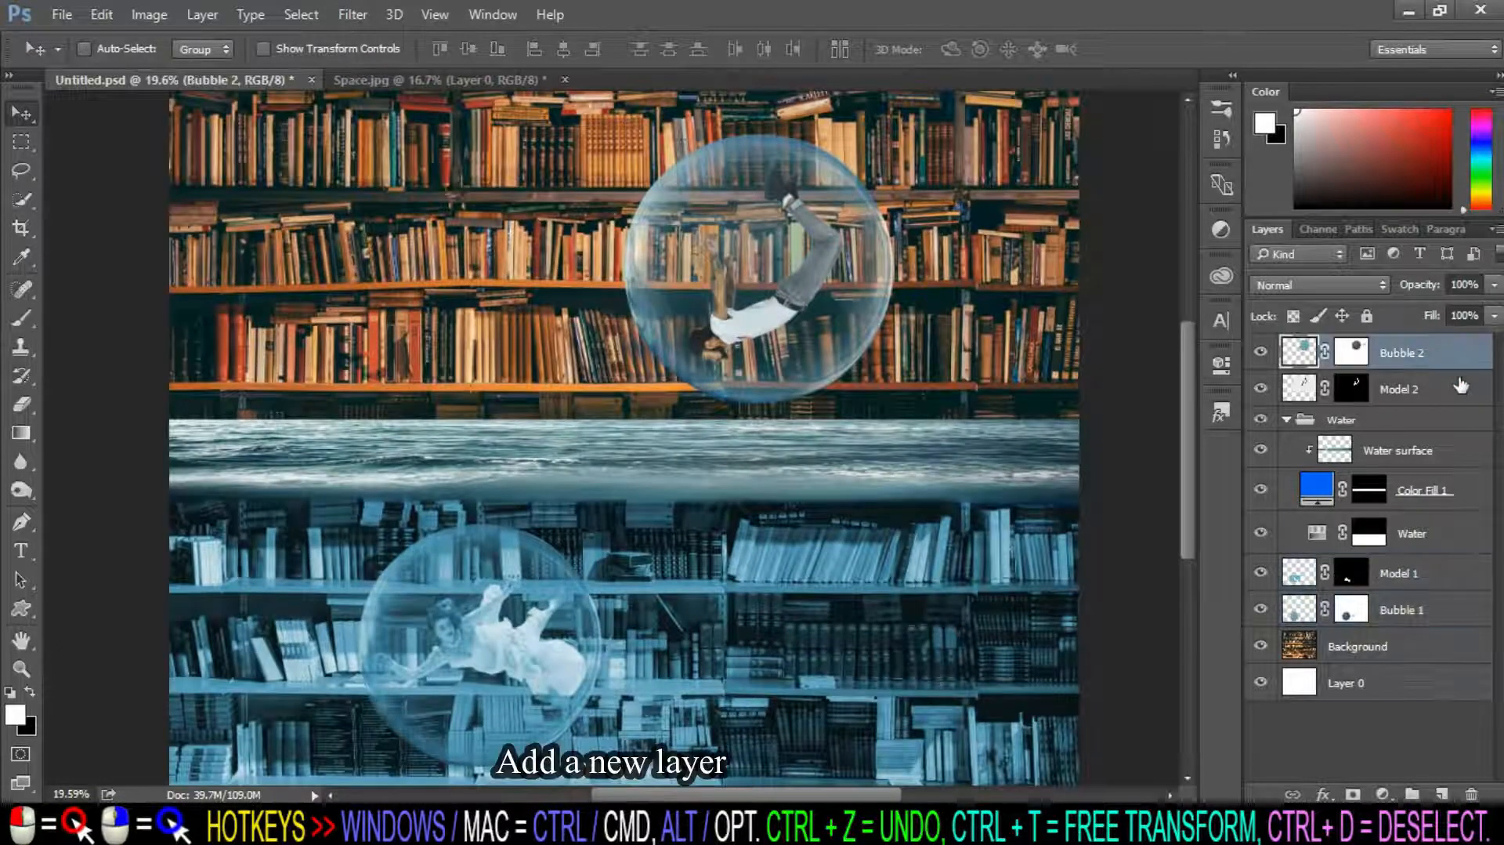
click(1449, 792)
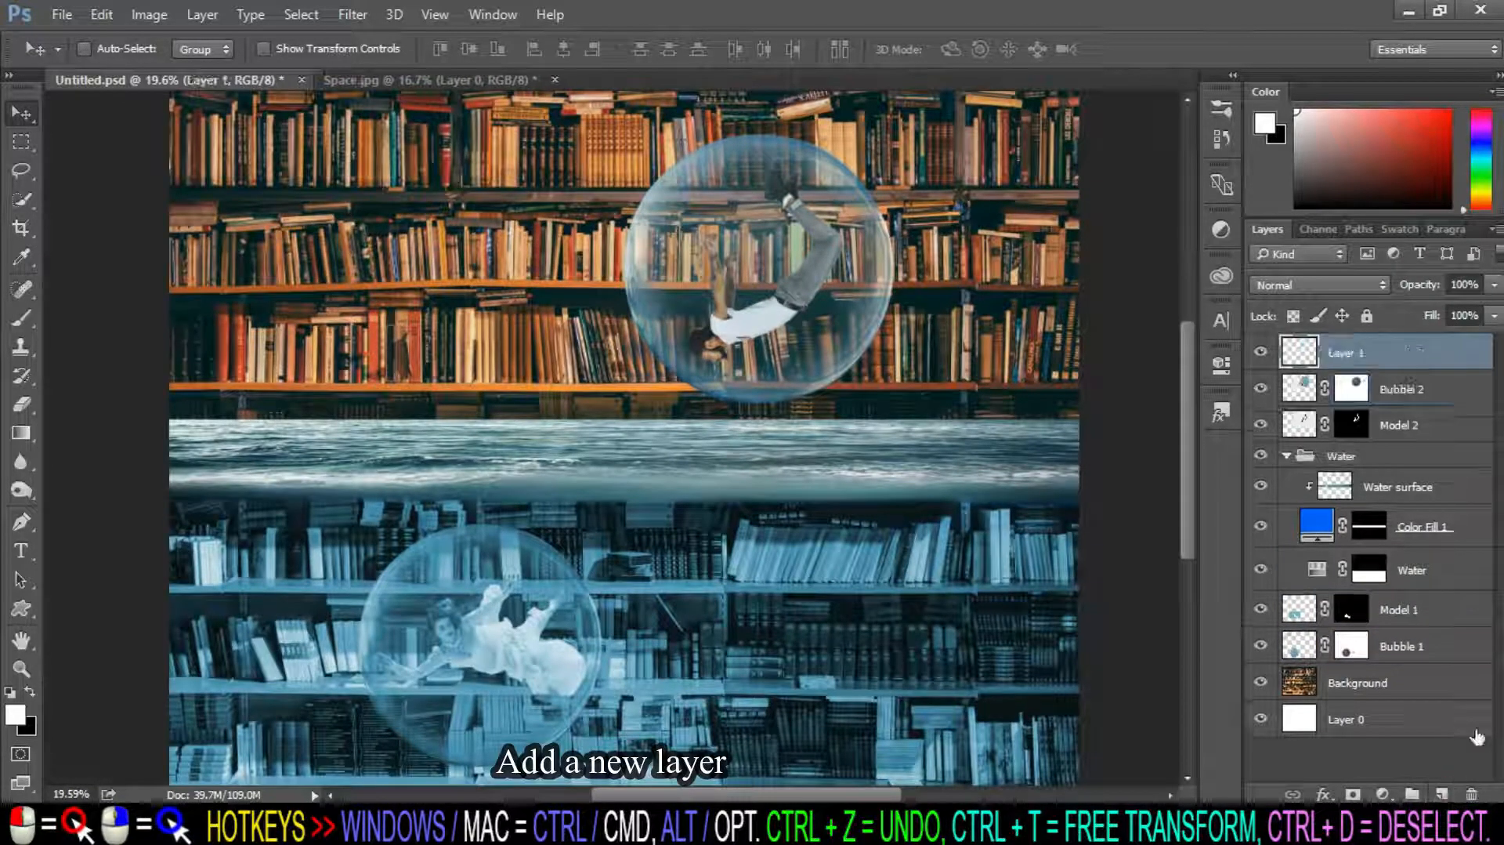
double_click(1339, 354)
text(Water)
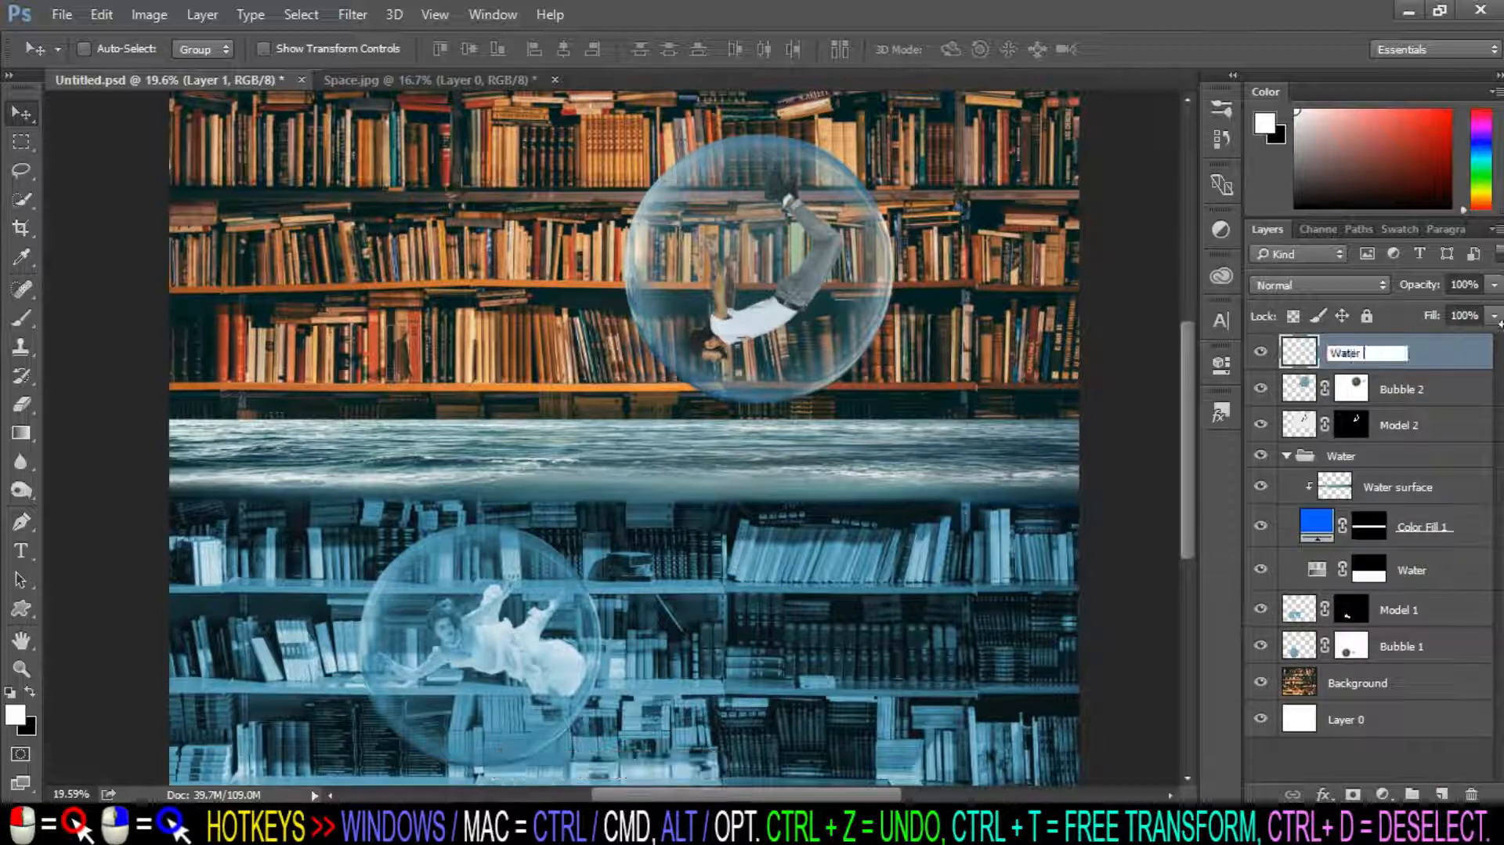
text( splash)
key(Return)
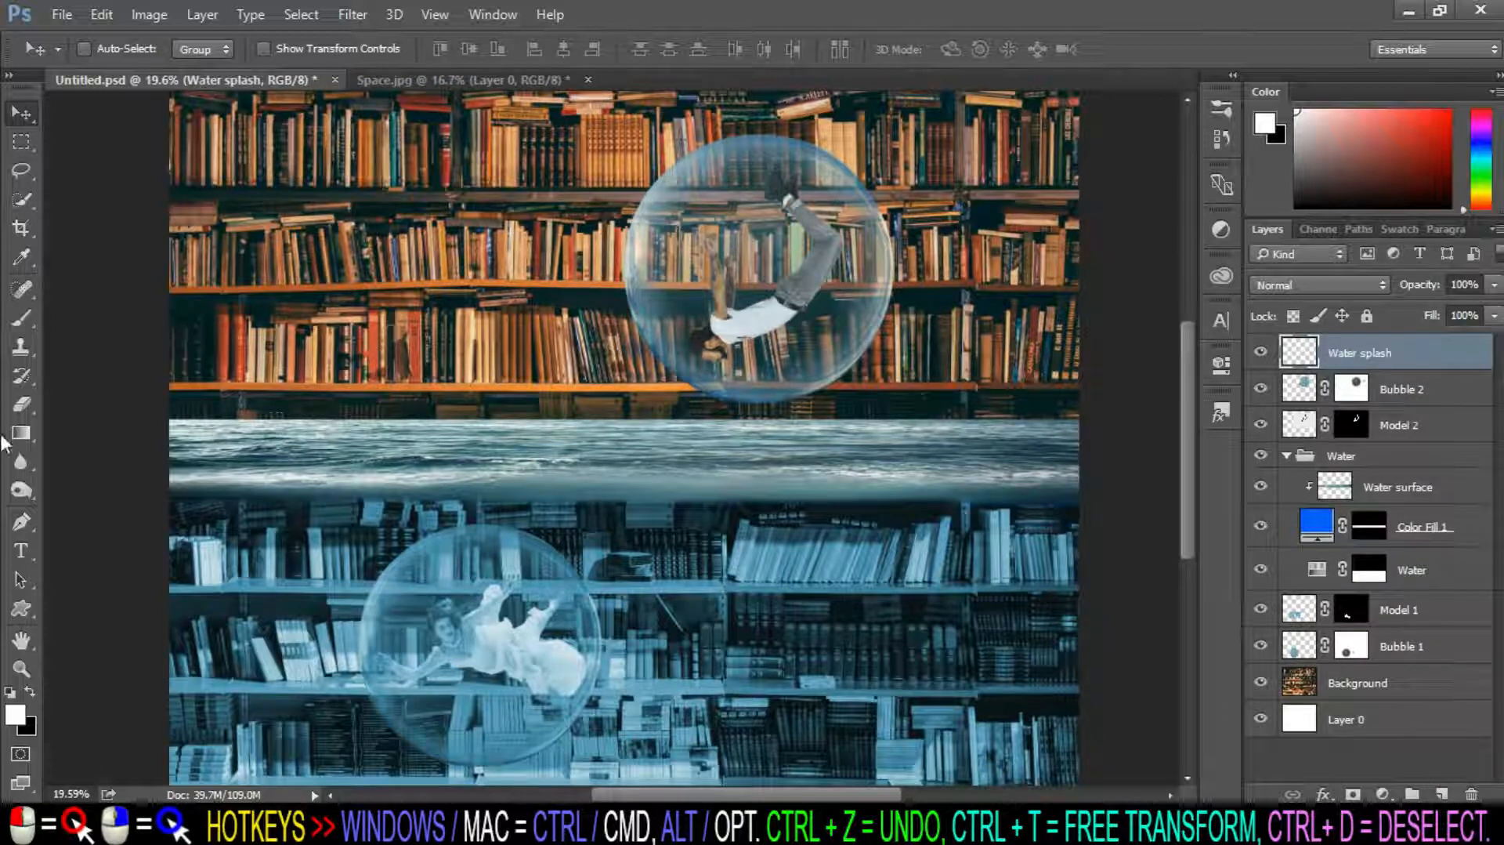
Stamp a white splash on the water surface above the underwater bubble, using the 1411 splash brush reduced to 1100 px.
right_click(21, 318)
click(102, 317)
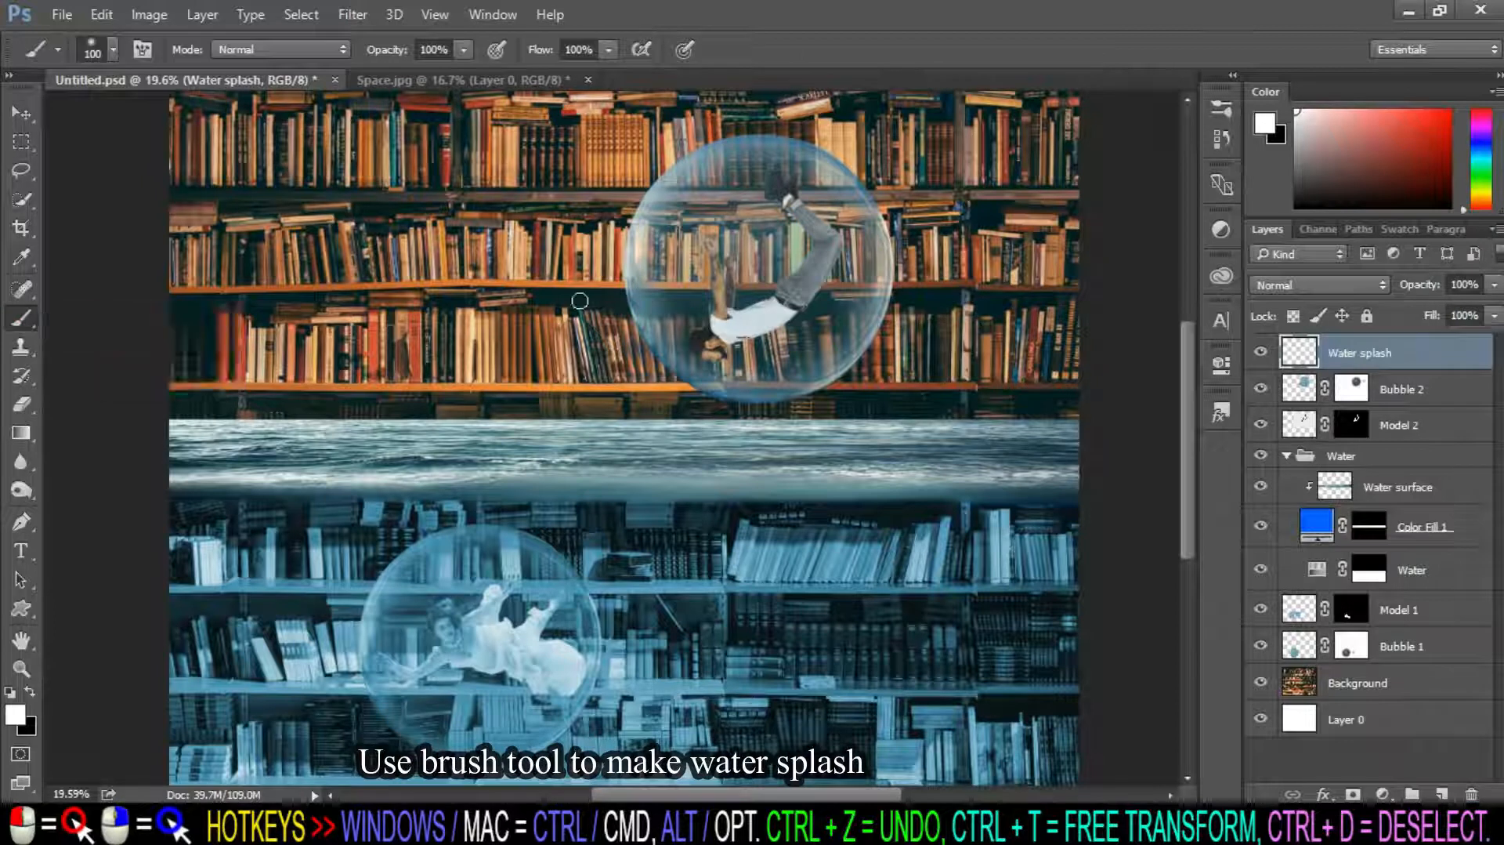
right_click(585, 300)
drag(851, 528, 844, 601)
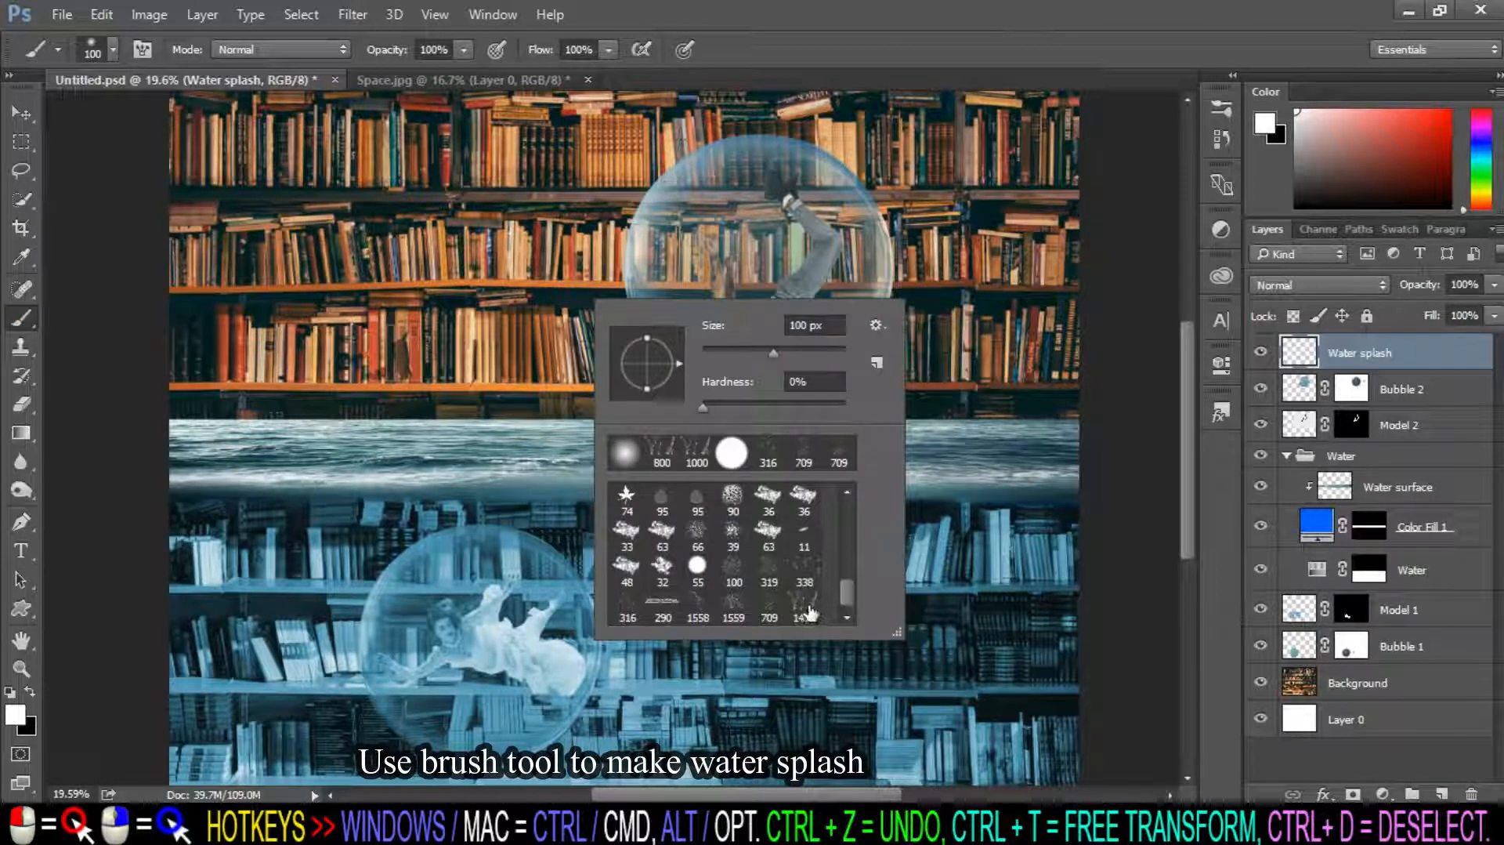
click(810, 613)
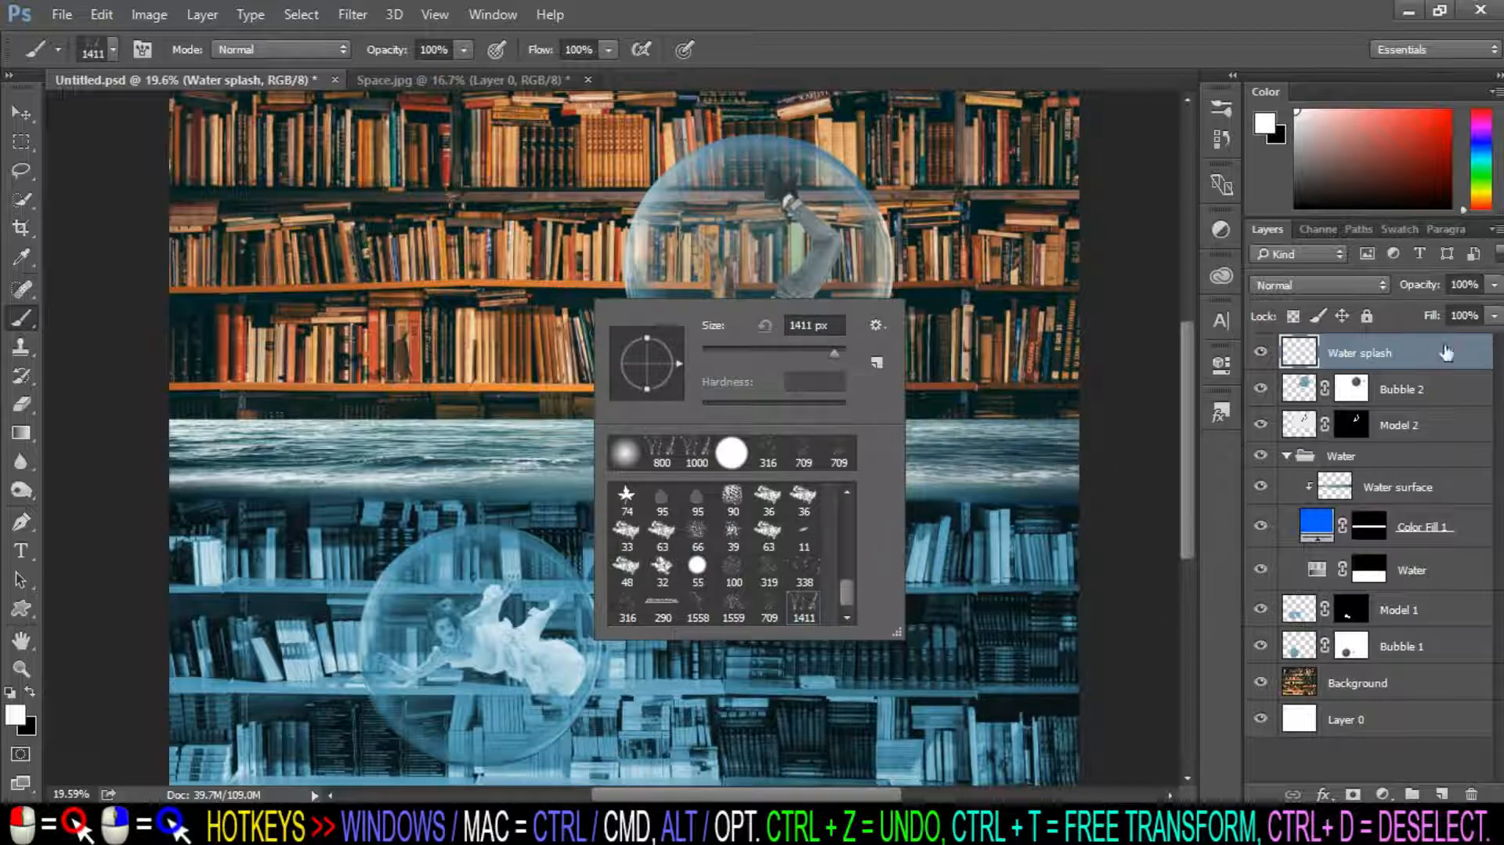
key(Return)
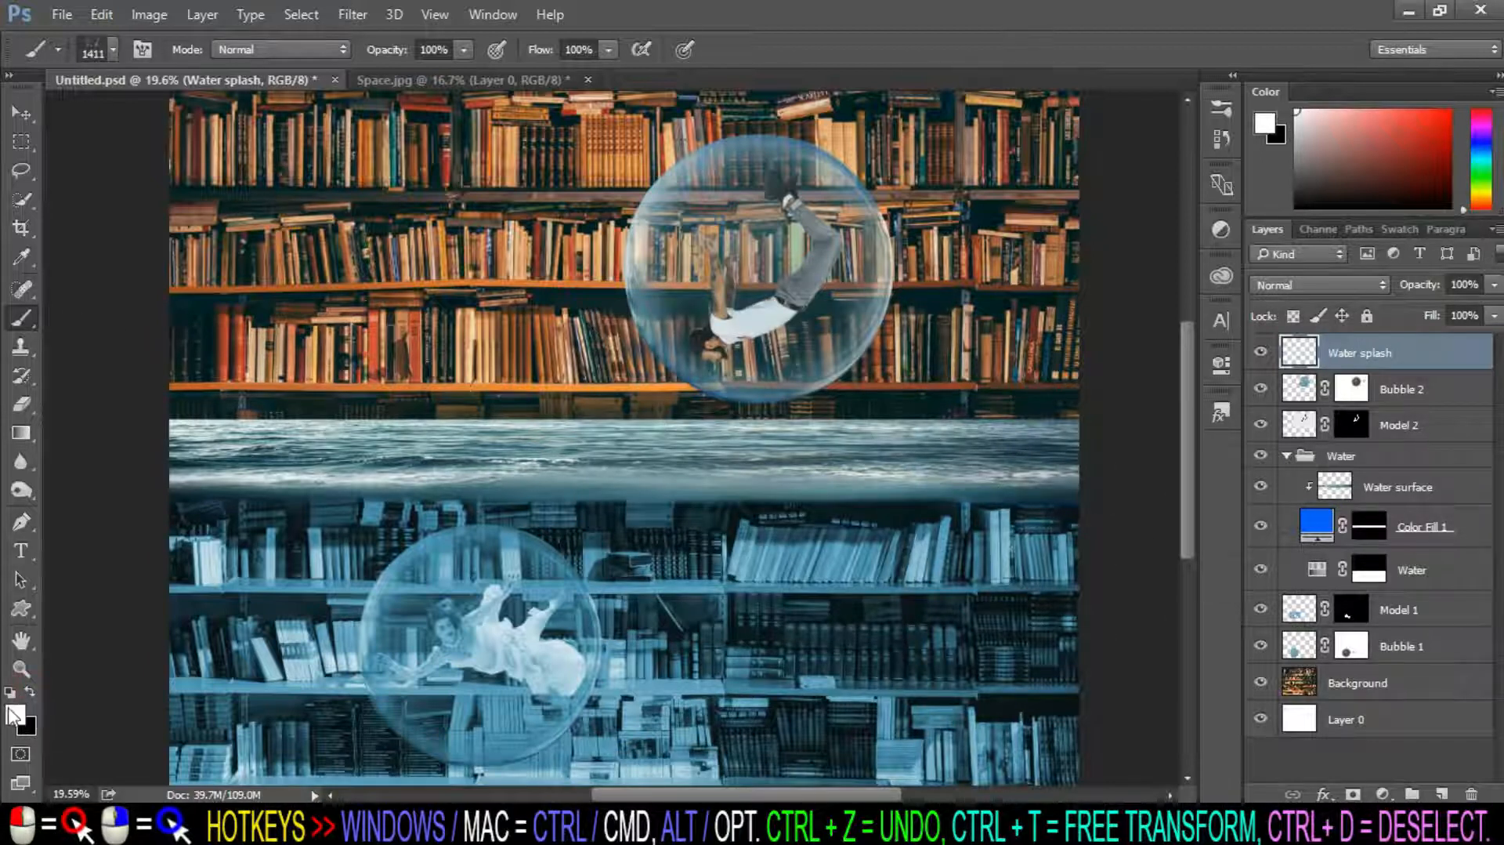
key(bracketleft)
key(bracketleft)
key(bracketleft)
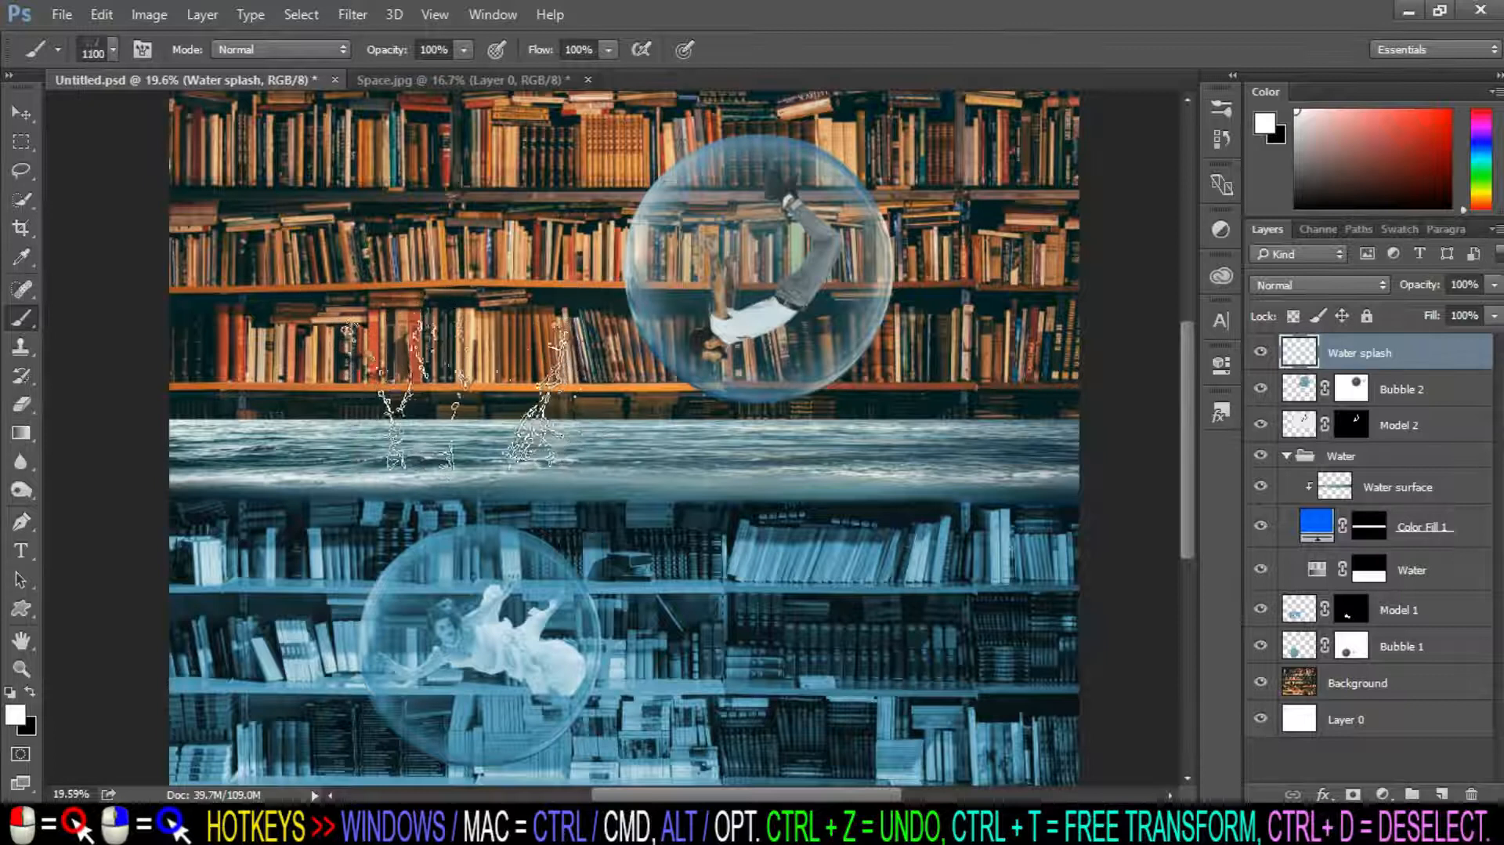
key(bracketright)
key(bracketleft)
click(469, 369)
click(893, 388)
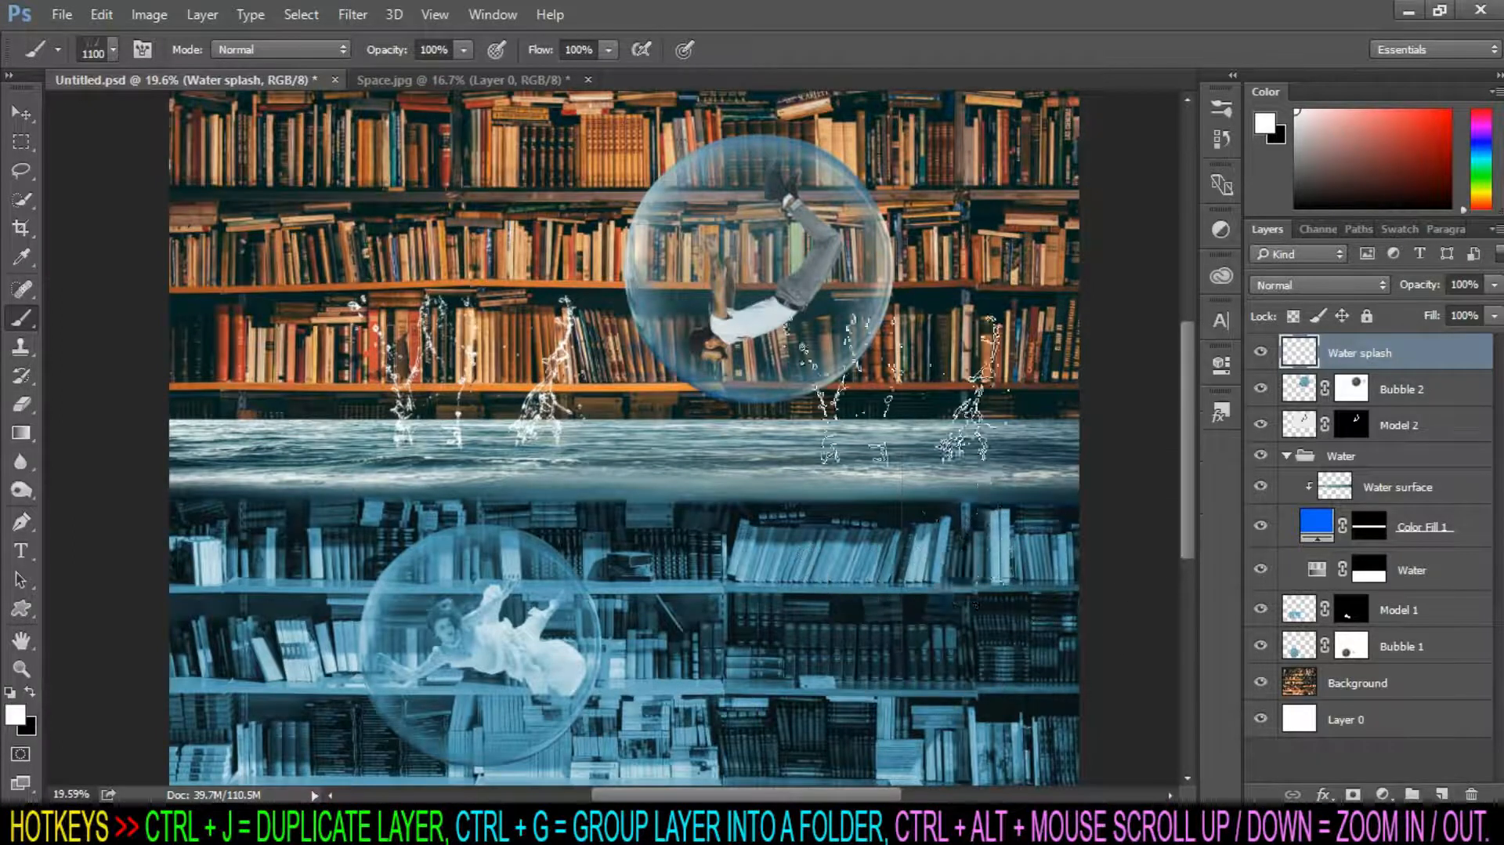
Stamp a denser splash at the base of the first one with the 1559 splash brush at 900 px.
right_click(901, 387)
click(1041, 698)
click(1339, 364)
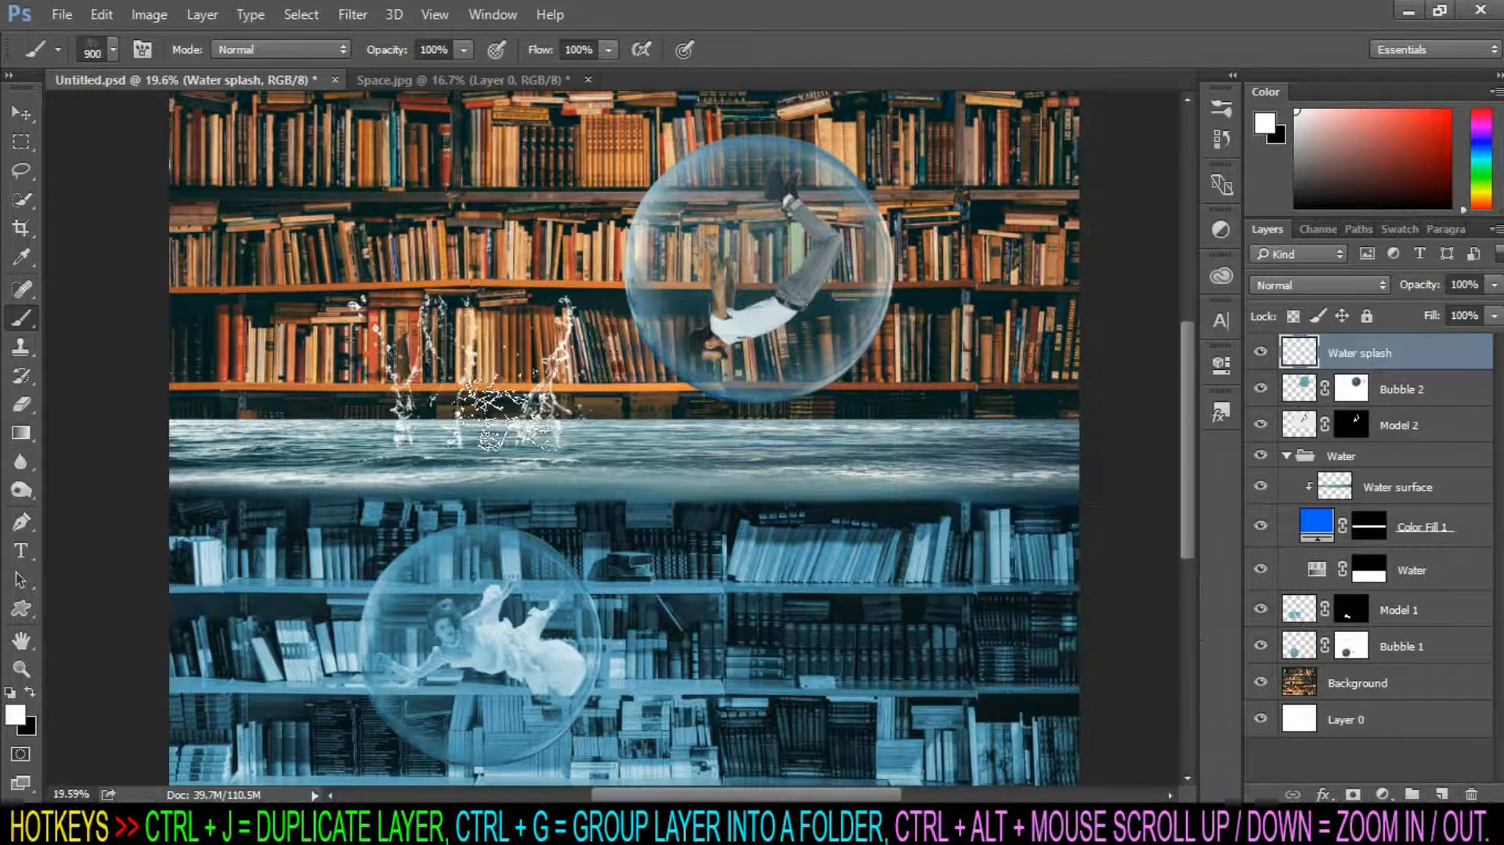
click(500, 403)
Rotate the 1558 splash brush, reduce it to 1300 px and stamp splashes through the water surface toward the underwater bubble.
right_click(447, 403)
click(553, 709)
right_click(634, 366)
drag(716, 426, 677, 400)
click(480, 434)
key(bracketleft)
key(bracketleft)
key(bracketleft)
right_click(474, 422)
drag(516, 456, 508, 464)
click(480, 458)
click(480, 458)
Stamp a splash over the top of the underwater bubble with the 1559 splash brush reduced to 800 px.
right_click(777, 470)
click(897, 772)
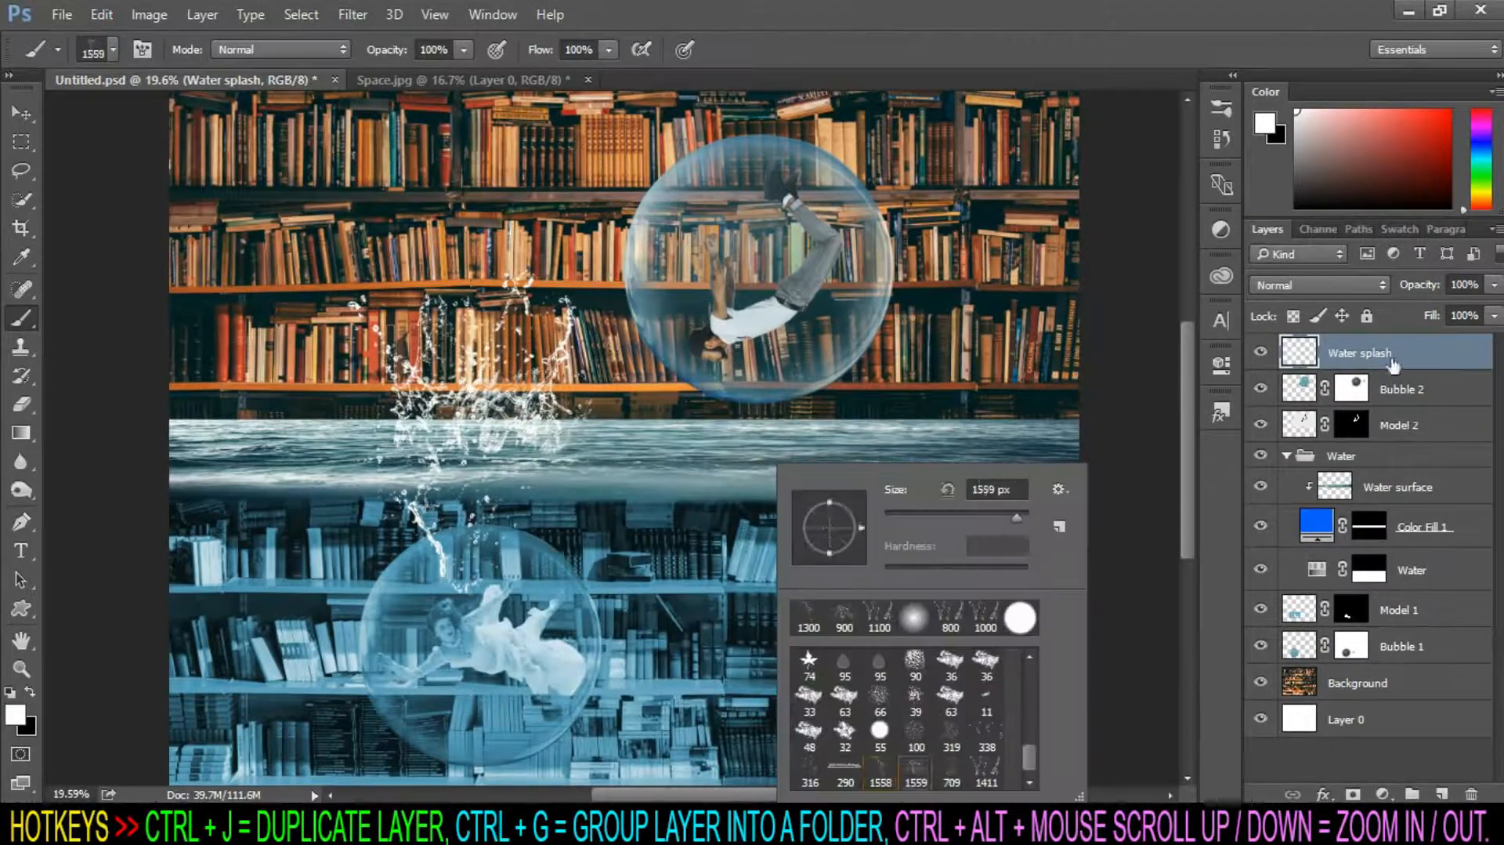
click(1394, 366)
key(bracketleft)
key(bracketleft)
key(bracketleft)
key(bracketleft)
key(bracketleft)
key(bracketleft)
key(bracketleft)
key(bracketleft)
scroll(494, 546, up, 9)
click(547, 492)
Rotate the 800 px splash brush and stamp it at the bottom of the underwater bubble.
scroll(732, 581, down, 2)
scroll(731, 567, down, 5)
right_click(730, 568)
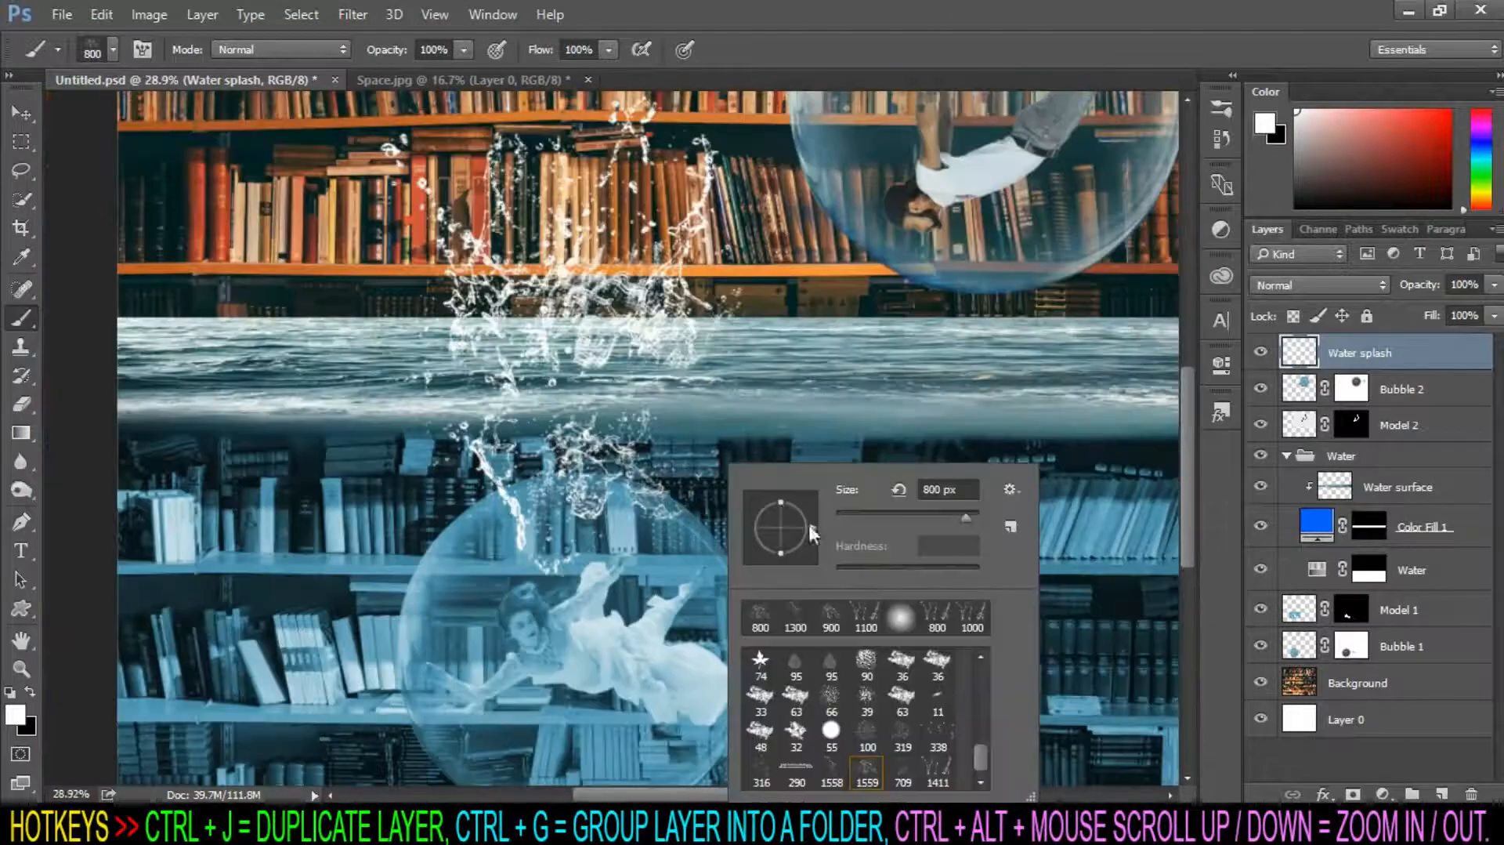
click(1394, 364)
scroll(706, 533, down, 3)
click(566, 571)
Stamp splashes along the right edge of the underwater bubble with the 709 splash brush.
right_click(438, 429)
click(612, 735)
click(1394, 363)
click(722, 493)
click(725, 370)
Change the splash brush and stamp a splash on the left edge of the underwater bubble.
right_click(952, 402)
click(1126, 709)
click(1394, 363)
right_click(731, 346)
click(856, 649)
click(1394, 364)
click(464, 485)
Add another splash to the bubble's right side with the 709 splash brush reduced to 700 px.
scroll(1094, 356, up, 1)
right_click(813, 376)
click(987, 684)
key(bracketleft)
click(715, 361)
Reduce the 1559 splash brush and stamp one more splash on the upper left of the underwater bubble.
right_click(515, 464)
click(619, 772)
click(654, 772)
click(1393, 364)
key(bracketleft)
key(bracketleft)
key(bracketleft)
key(bracketleft)
key(bracketleft)
key(bracketleft)
key(bracketleft)
key(bracketleft)
click(458, 408)
scroll(829, 513, down, 2)
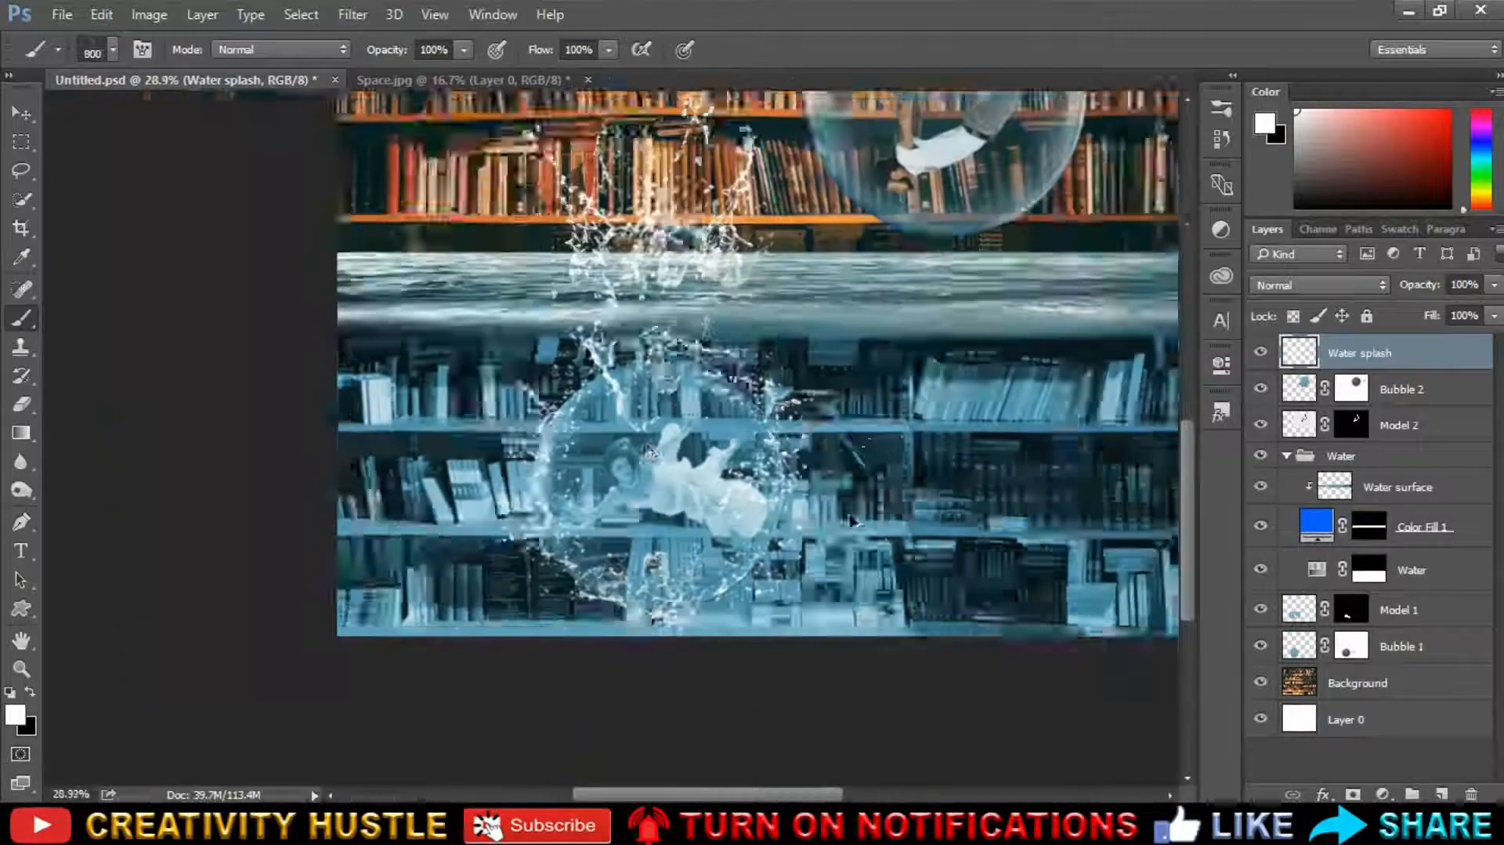
Choose the 319 px spatter brush and add a new top layer named water bubble.
scroll(1008, 235, up, 2)
scroll(943, 570, down, 3)
scroll(673, 666, up, 2)
right_click(615, 580)
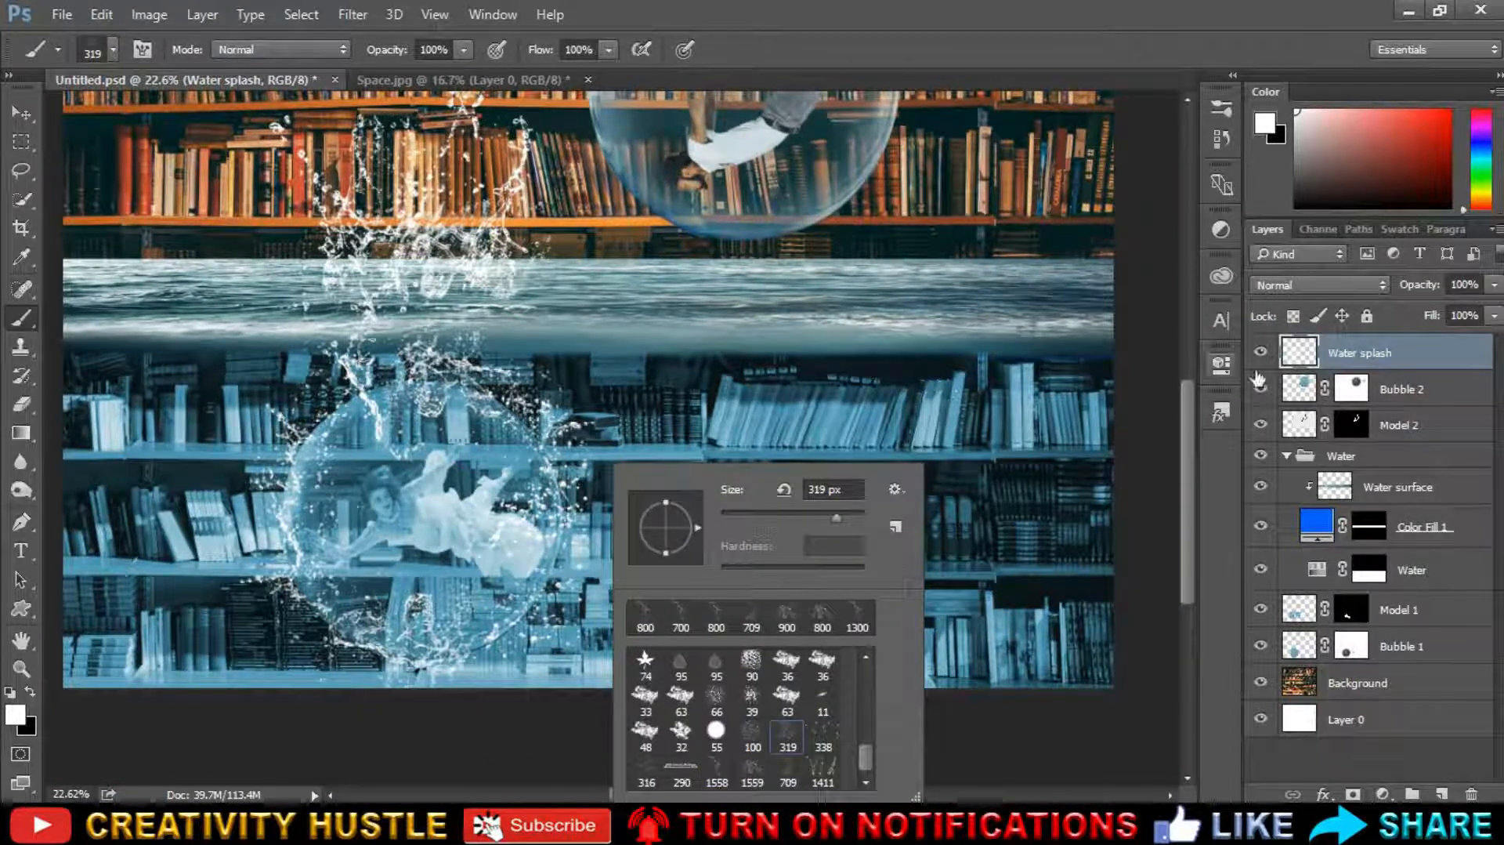
click(1382, 362)
click(1442, 794)
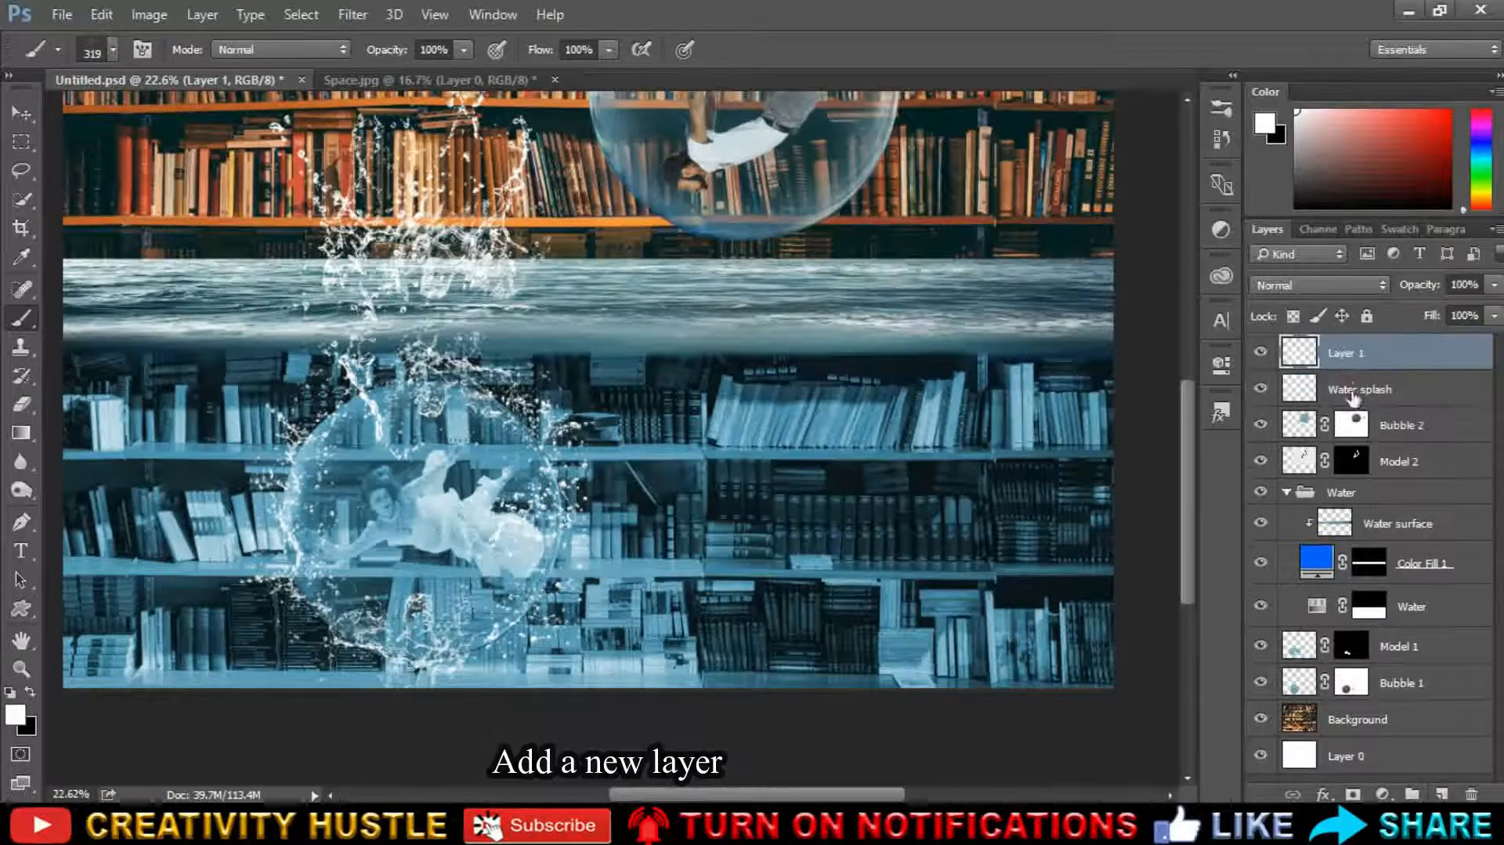
double_click(1345, 354)
text(water bubble)
key(Return)
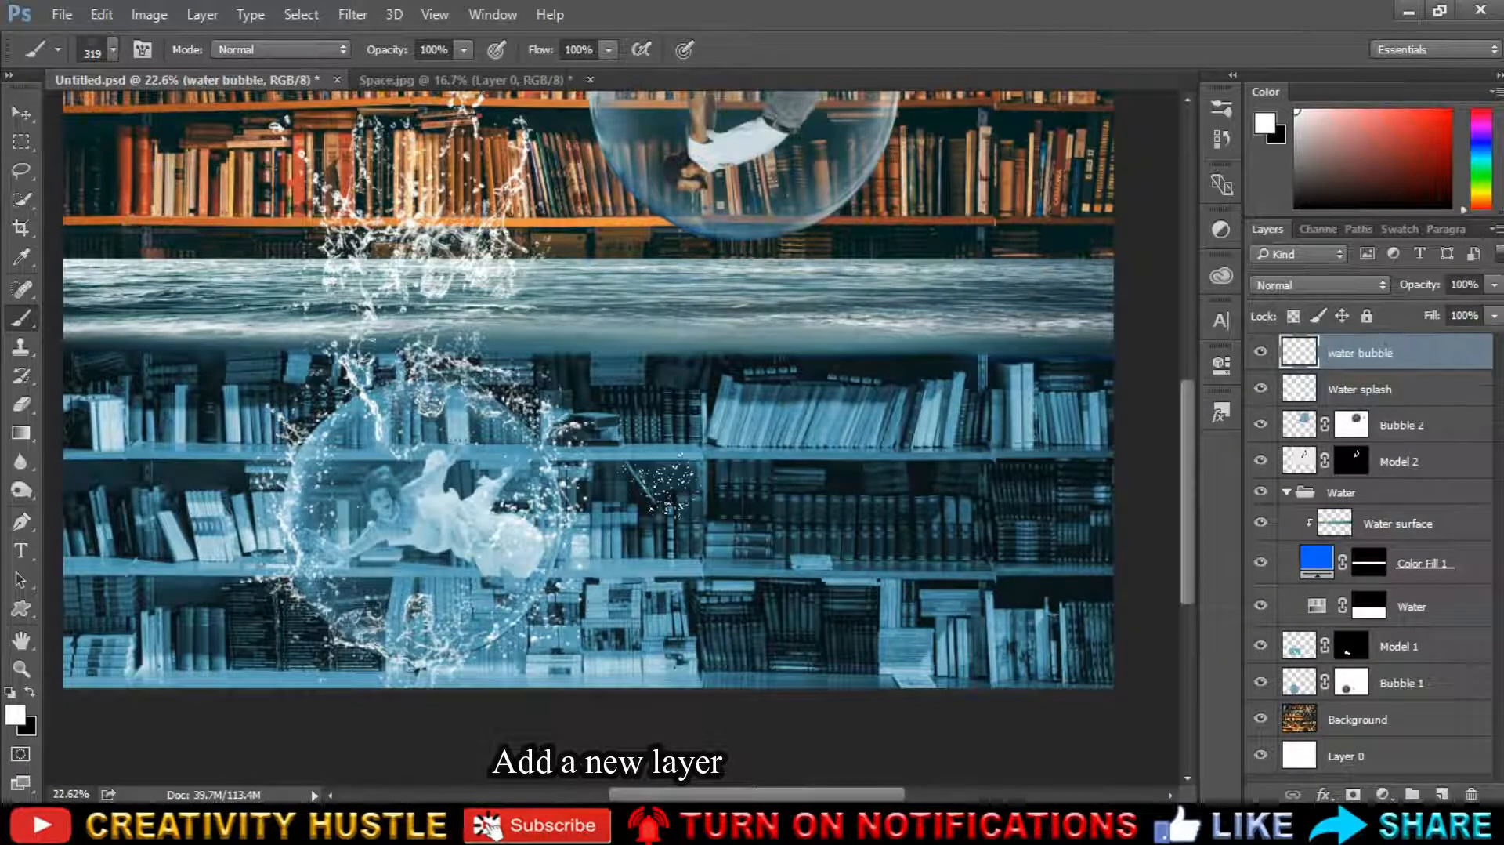
Stamp clusters of tiny bubbles around the woman and all around the edge of the underwater bubble.
scroll(666, 490, up, 2)
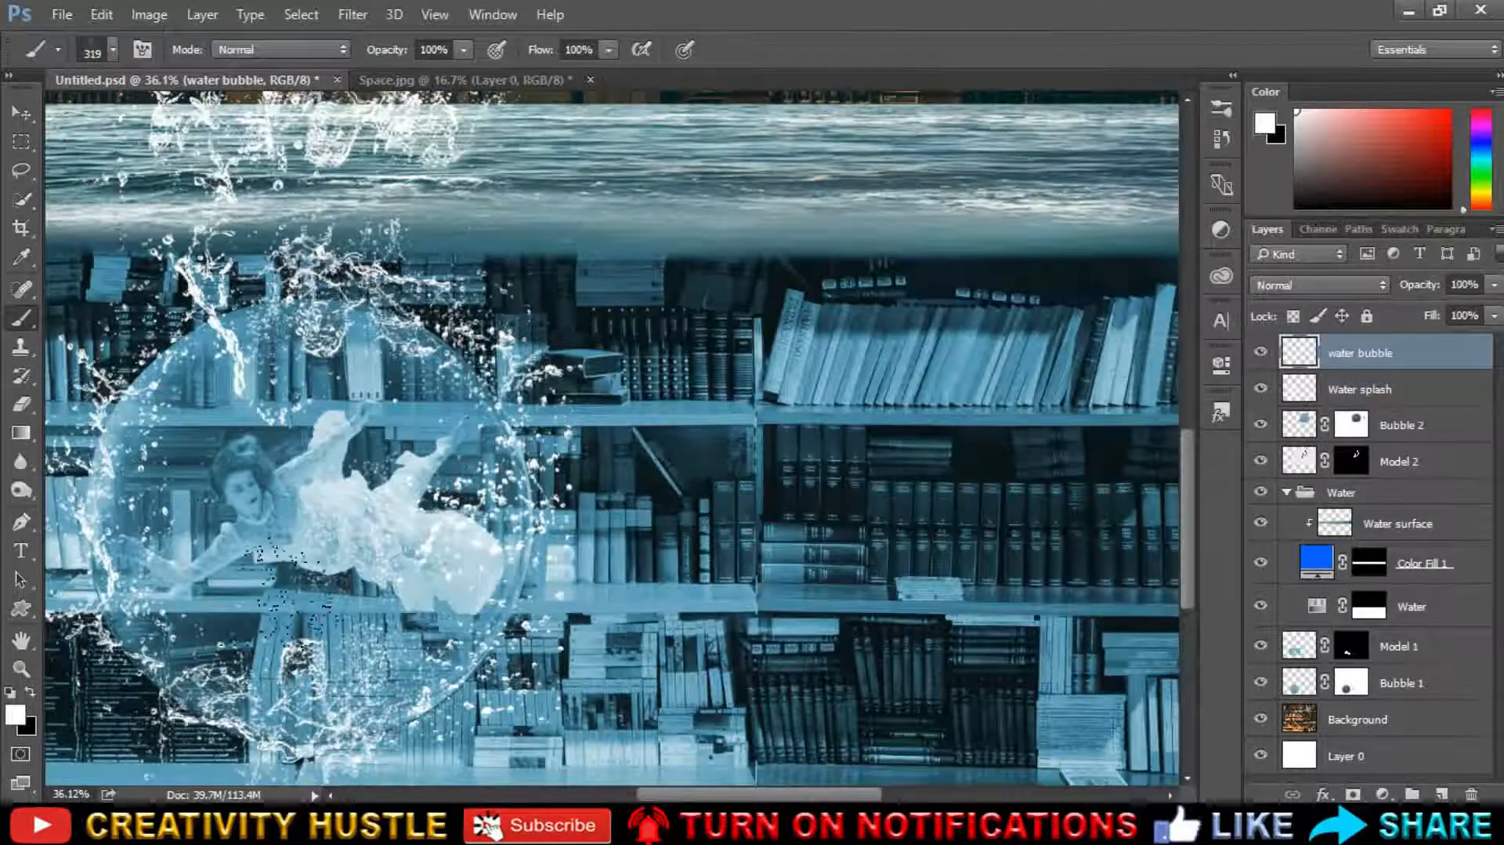
click(268, 478)
click(254, 599)
click(194, 453)
click(509, 316)
click(562, 475)
click(541, 675)
scroll(504, 688, down, 2)
click(276, 696)
click(232, 668)
click(240, 573)
click(235, 479)
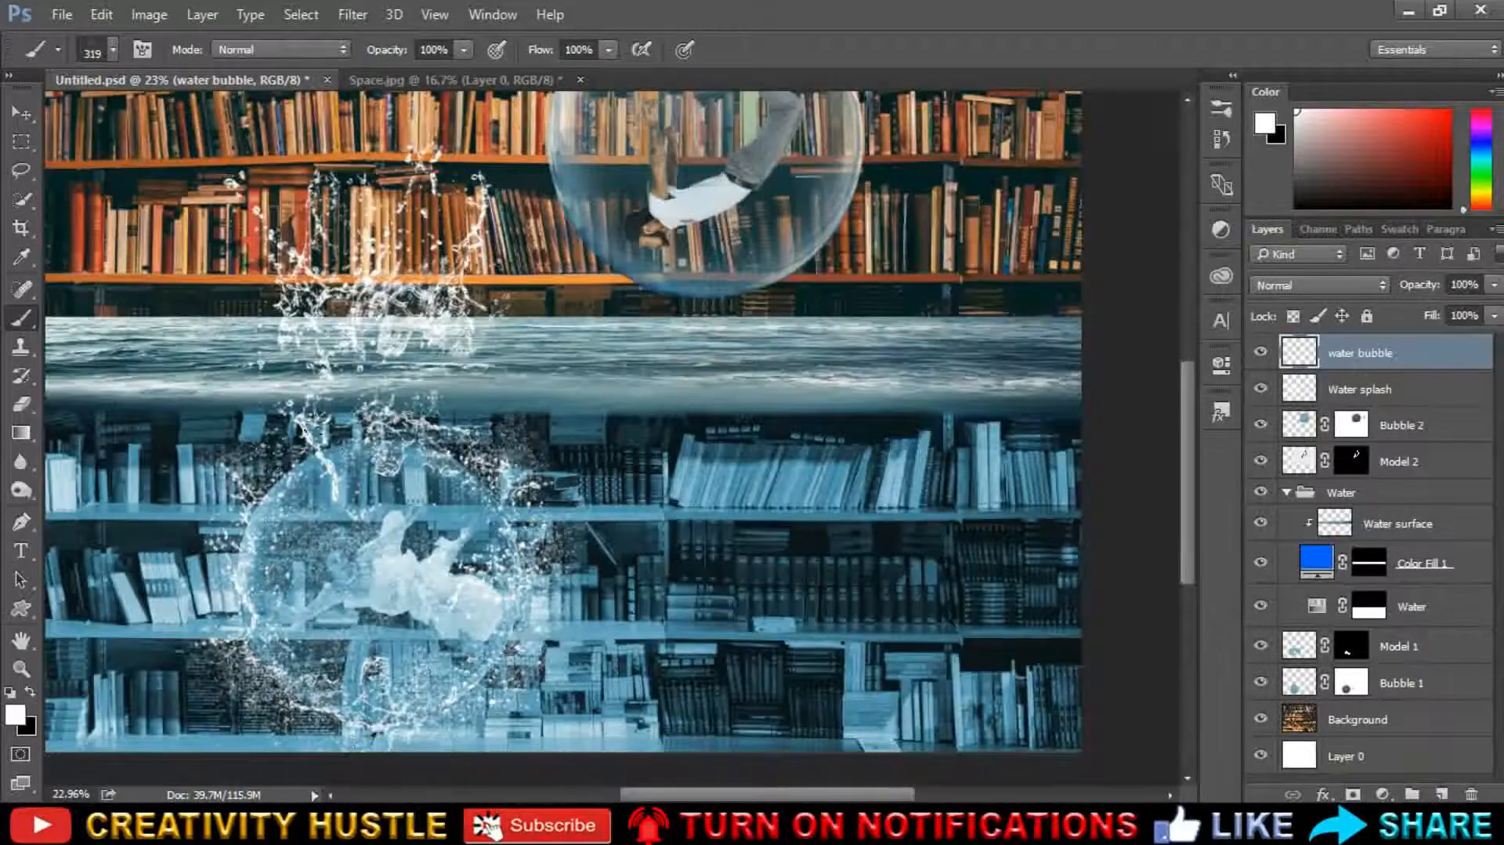
Add a layer mask to the Water splash layer.
scroll(376, 650, up, 2)
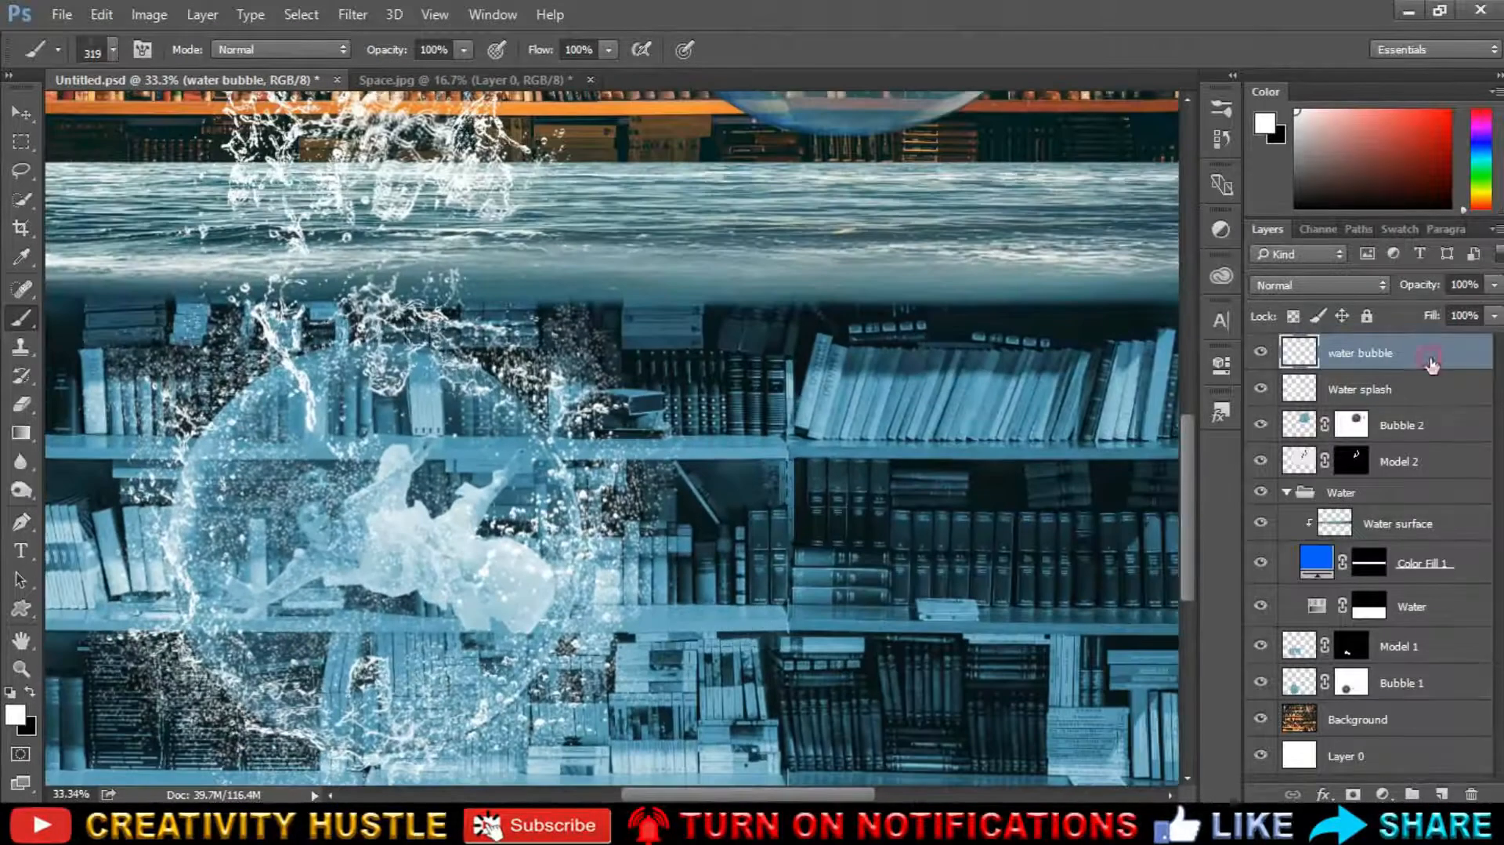
click(1407, 393)
click(1353, 794)
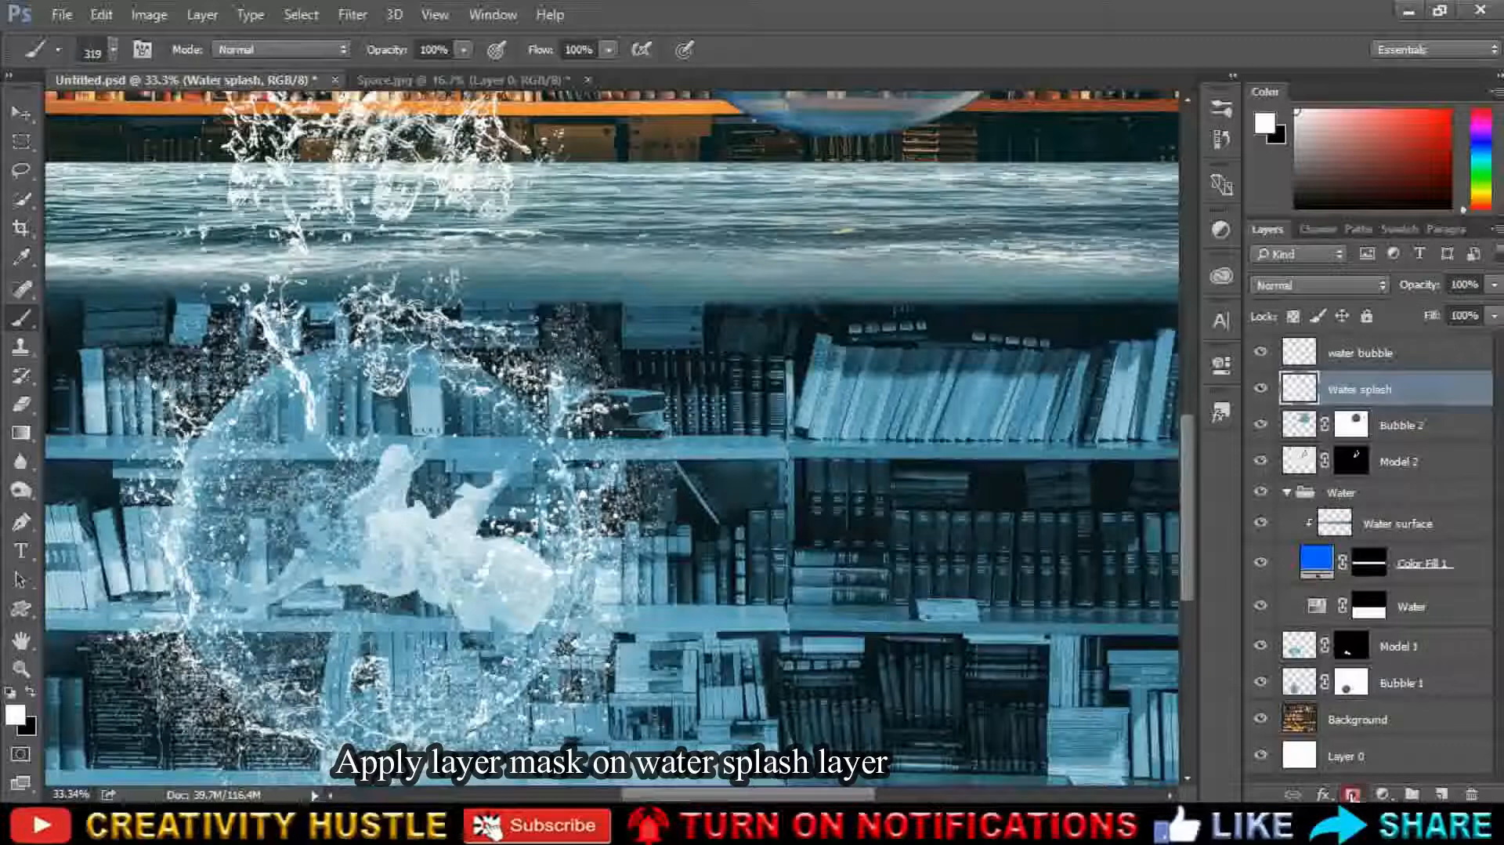
Paint black with a soft round brush on the Water splash mask to hide the splashes along the water surface's lower band.
right_click(754, 433)
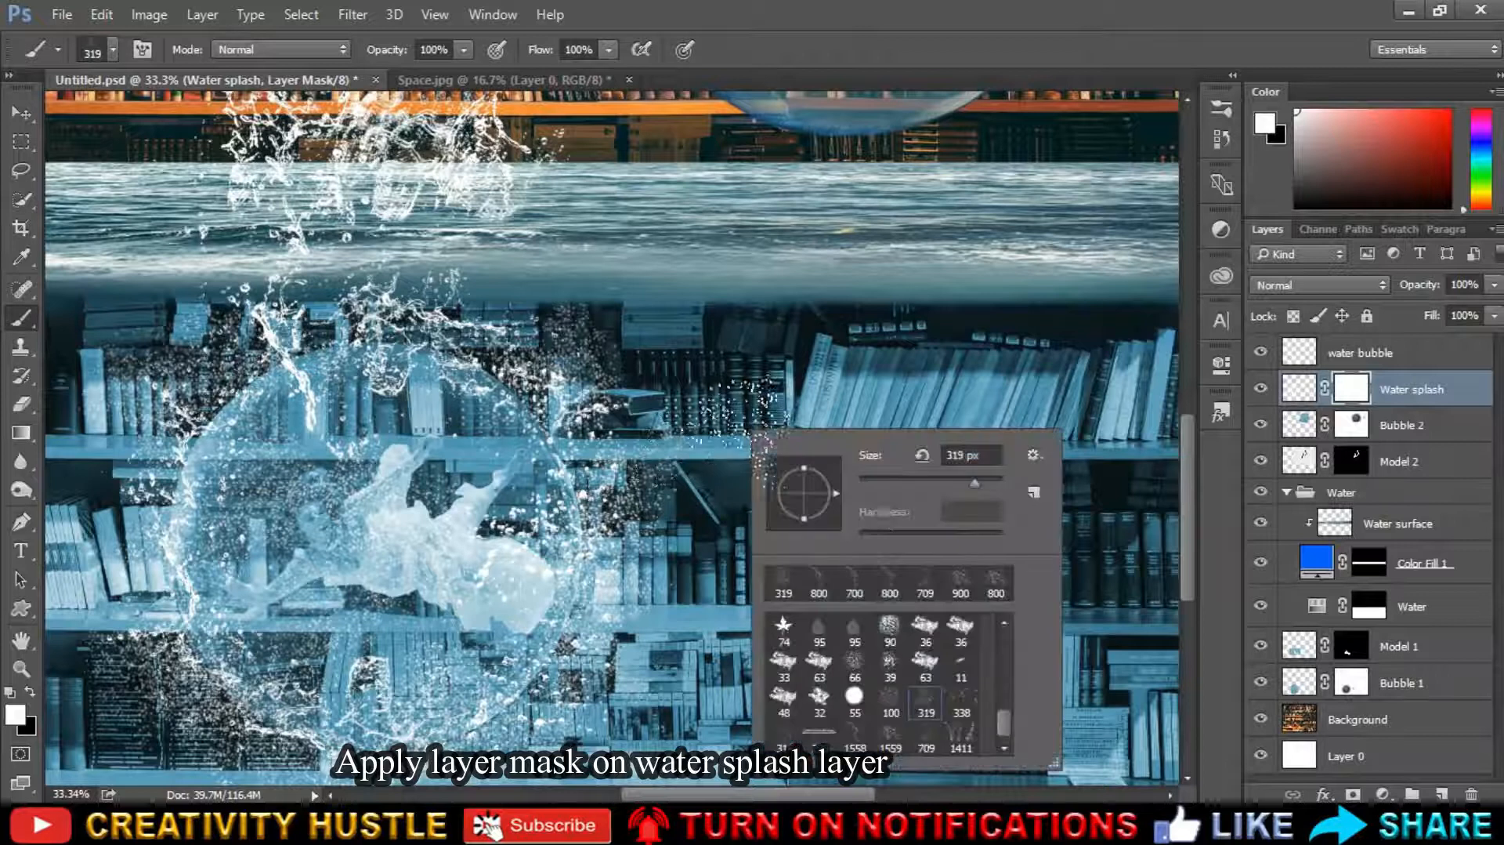
drag(1002, 716, 999, 633)
click(782, 632)
click(29, 690)
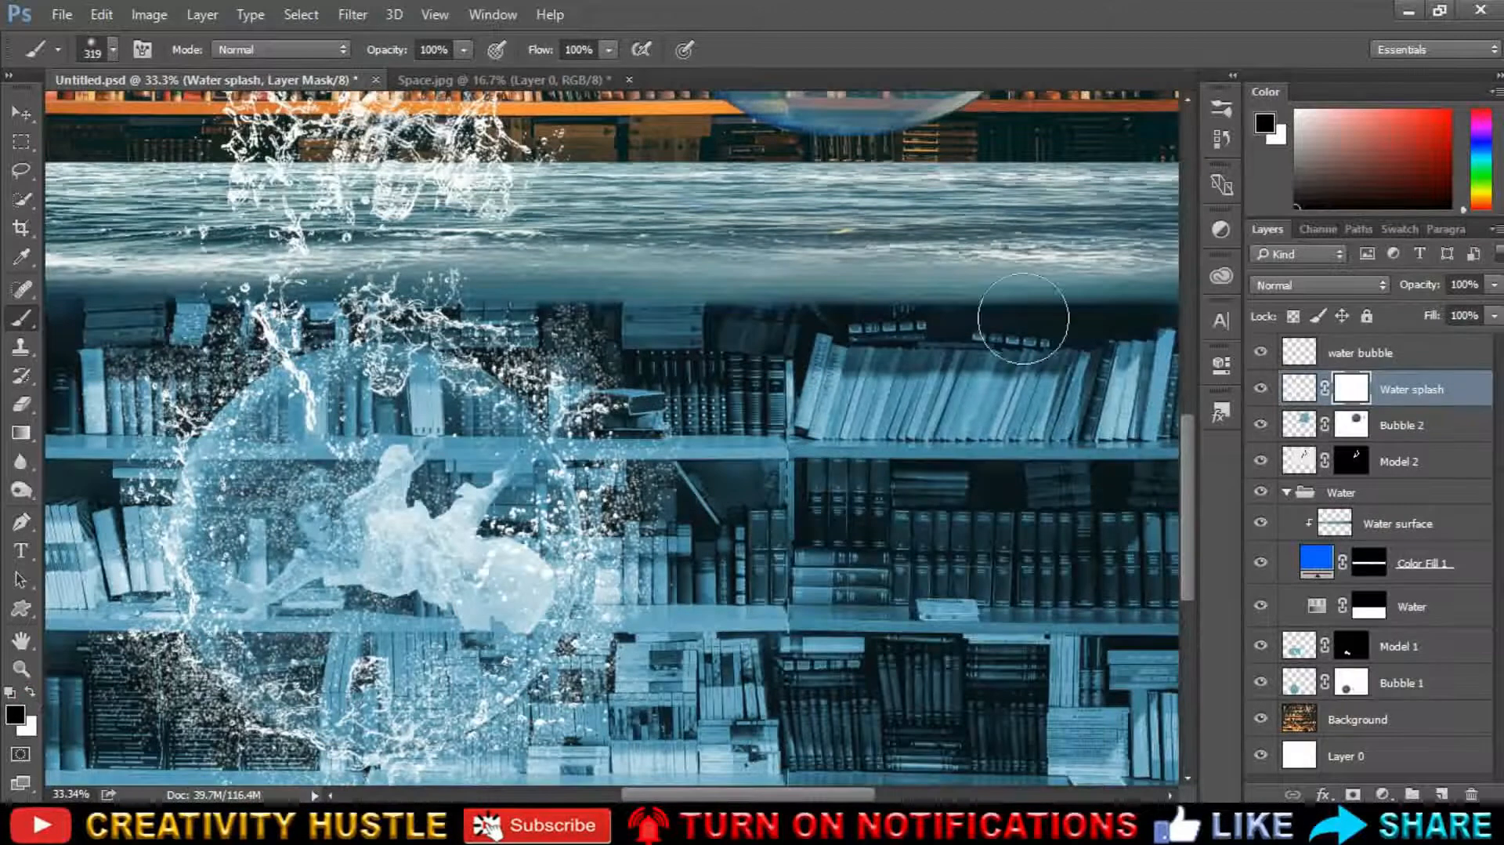
key(bracketright)
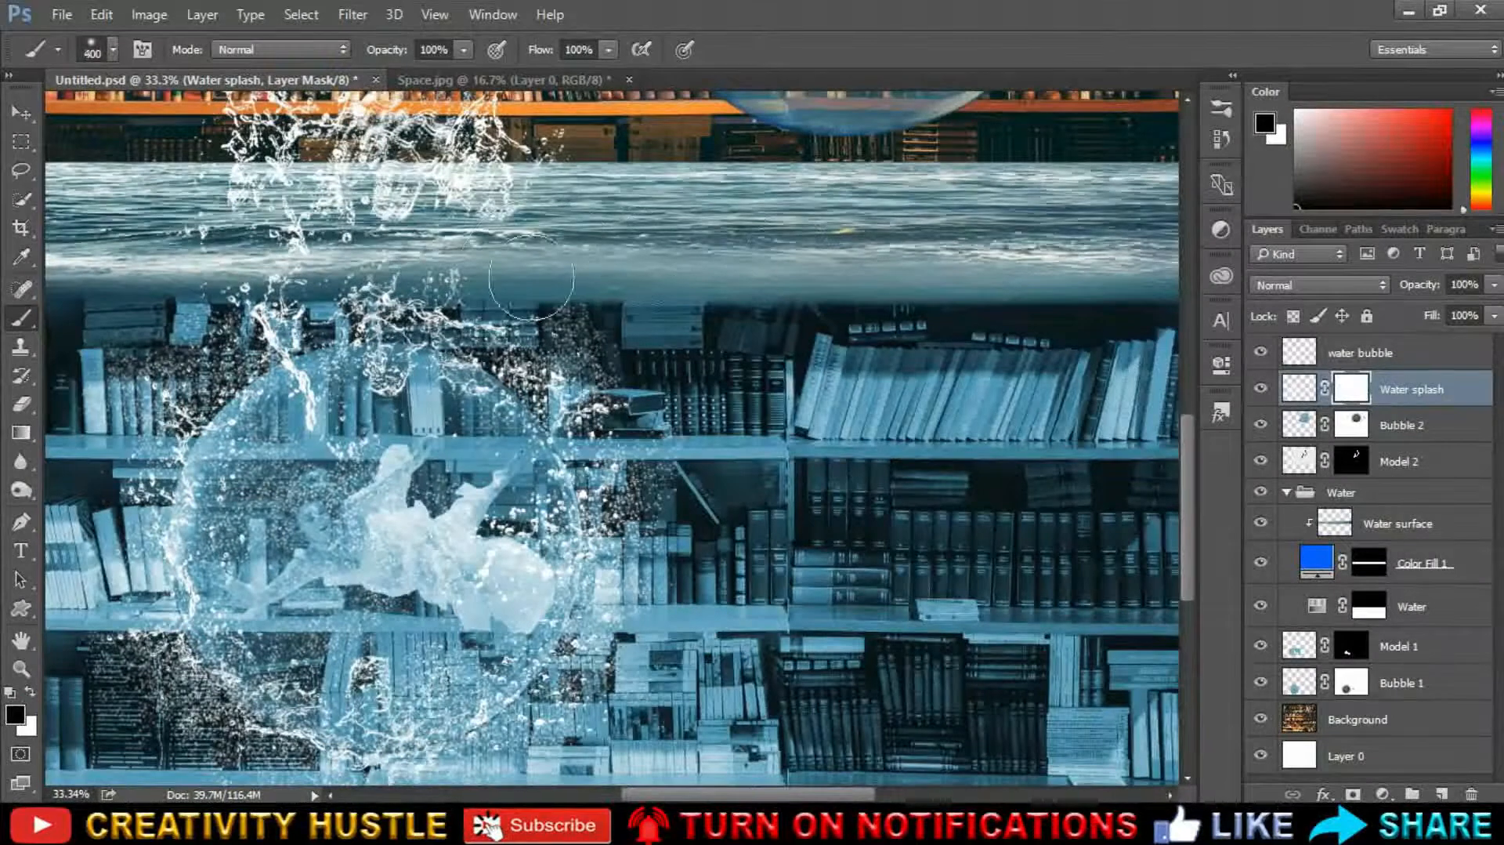
mouse_move(351, 282)
mouse_down()
mouse_move(196, 279)
mouse_move(301, 260)
mouse_up()
scroll(479, 274, down, 1)
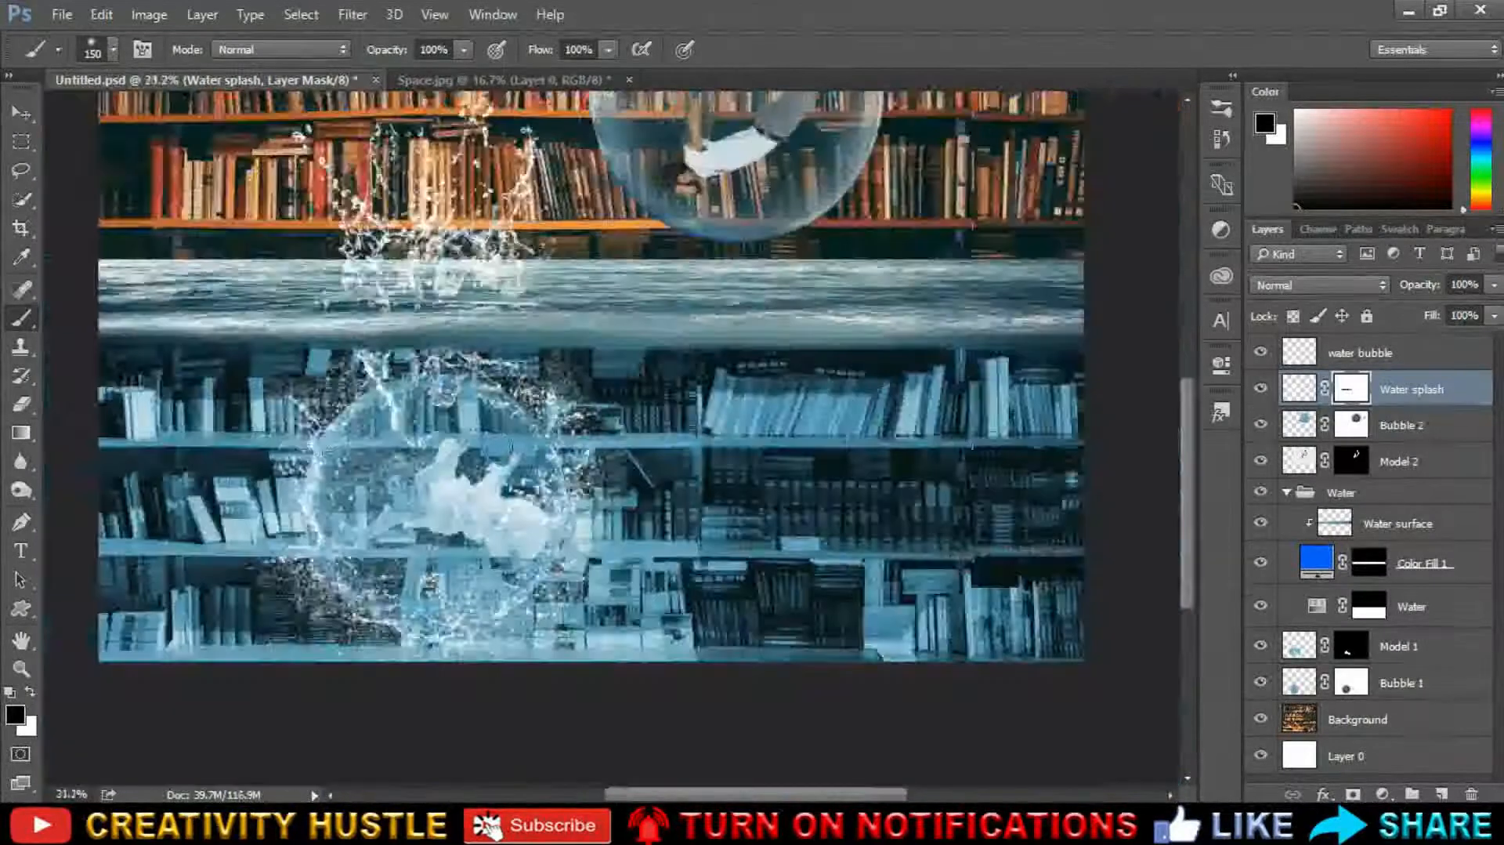
Add a layer mask to the water bubble layer and paint black at 150 px to remove bubbles along the water surface.
click(1346, 362)
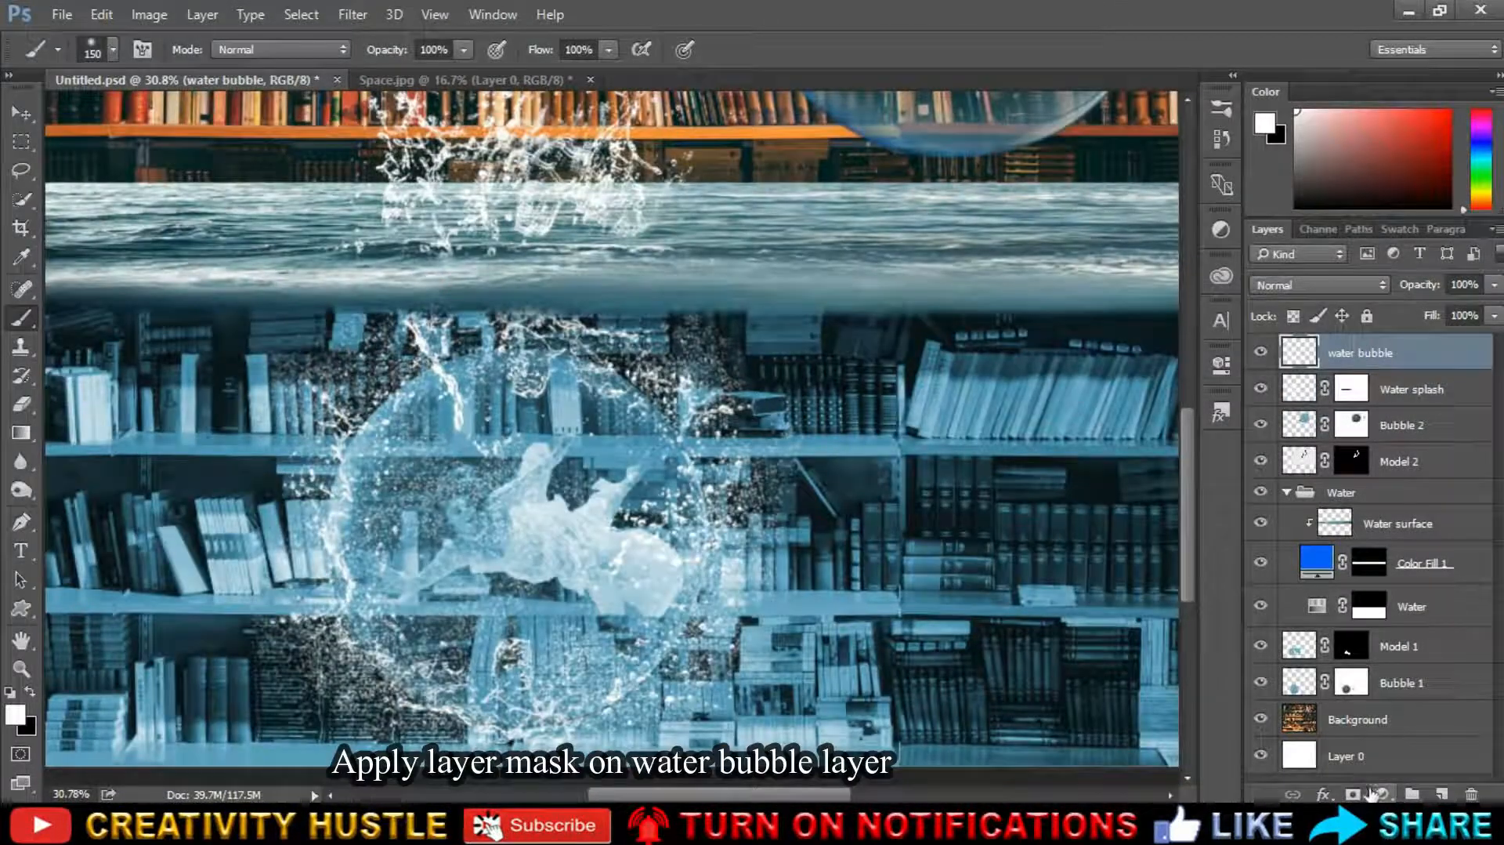
click(1353, 793)
key(x)
scroll(321, 241, up, 2)
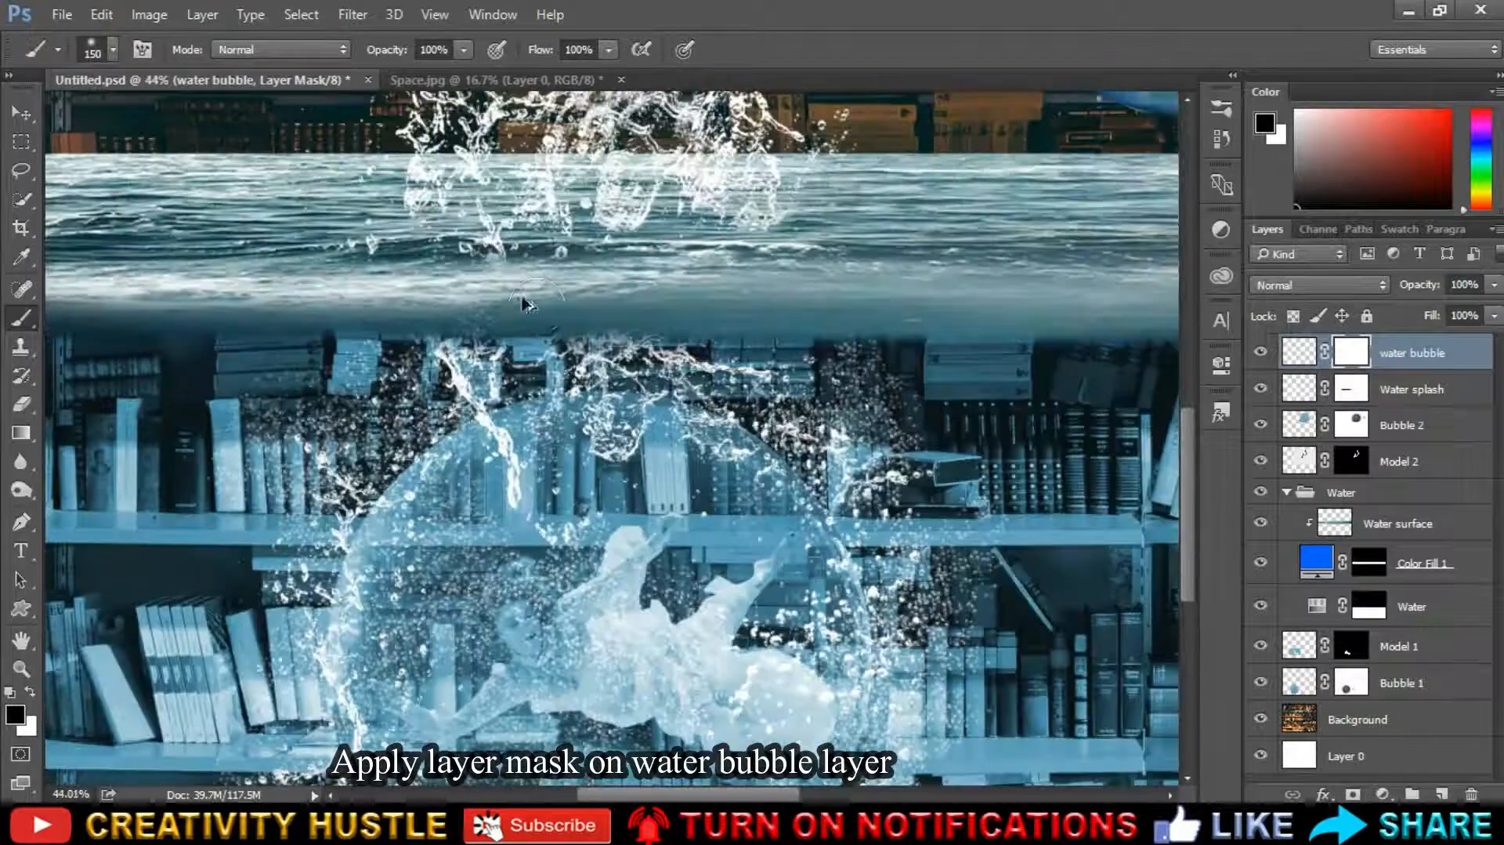
drag(457, 305, 499, 305)
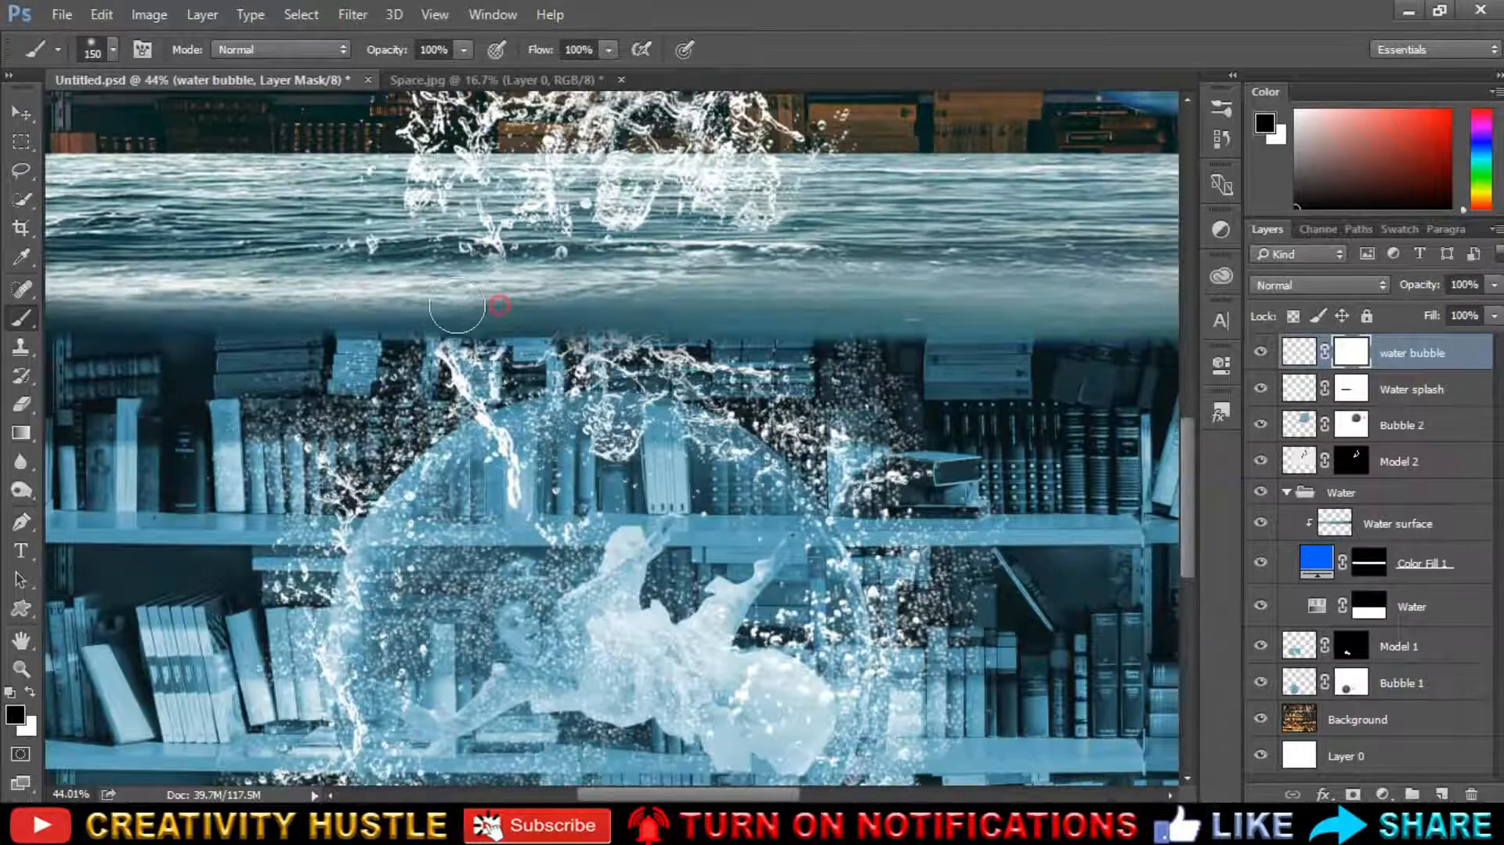
drag(345, 296, 558, 294)
drag(750, 306, 830, 308)
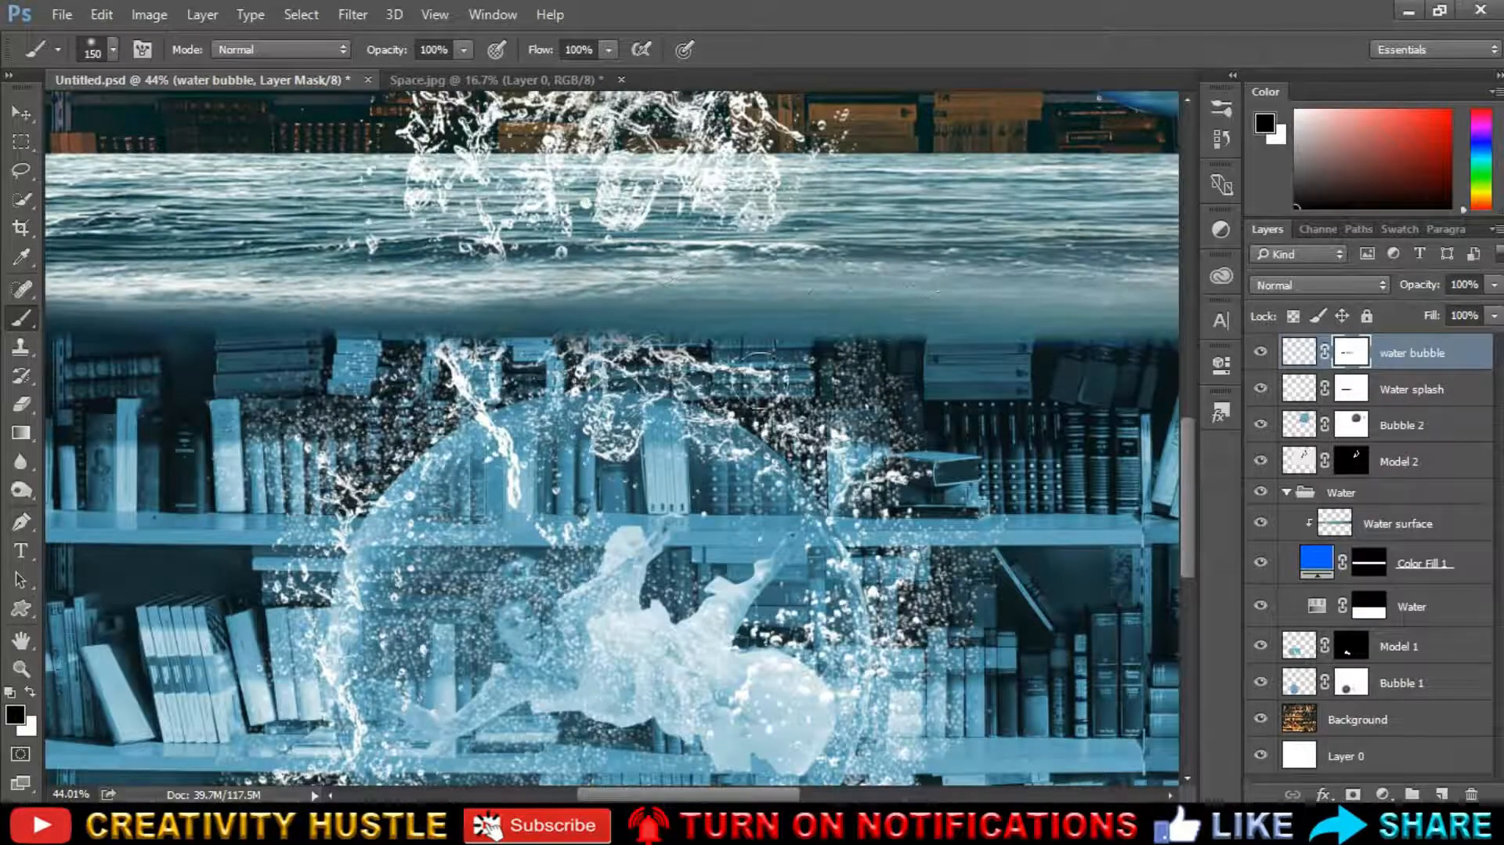
scroll(596, 415, down, 2)
scroll(909, 371, up, 2)
Paint white on the Water splash mask to restore the splash ends falling onto the water surface.
click(1355, 390)
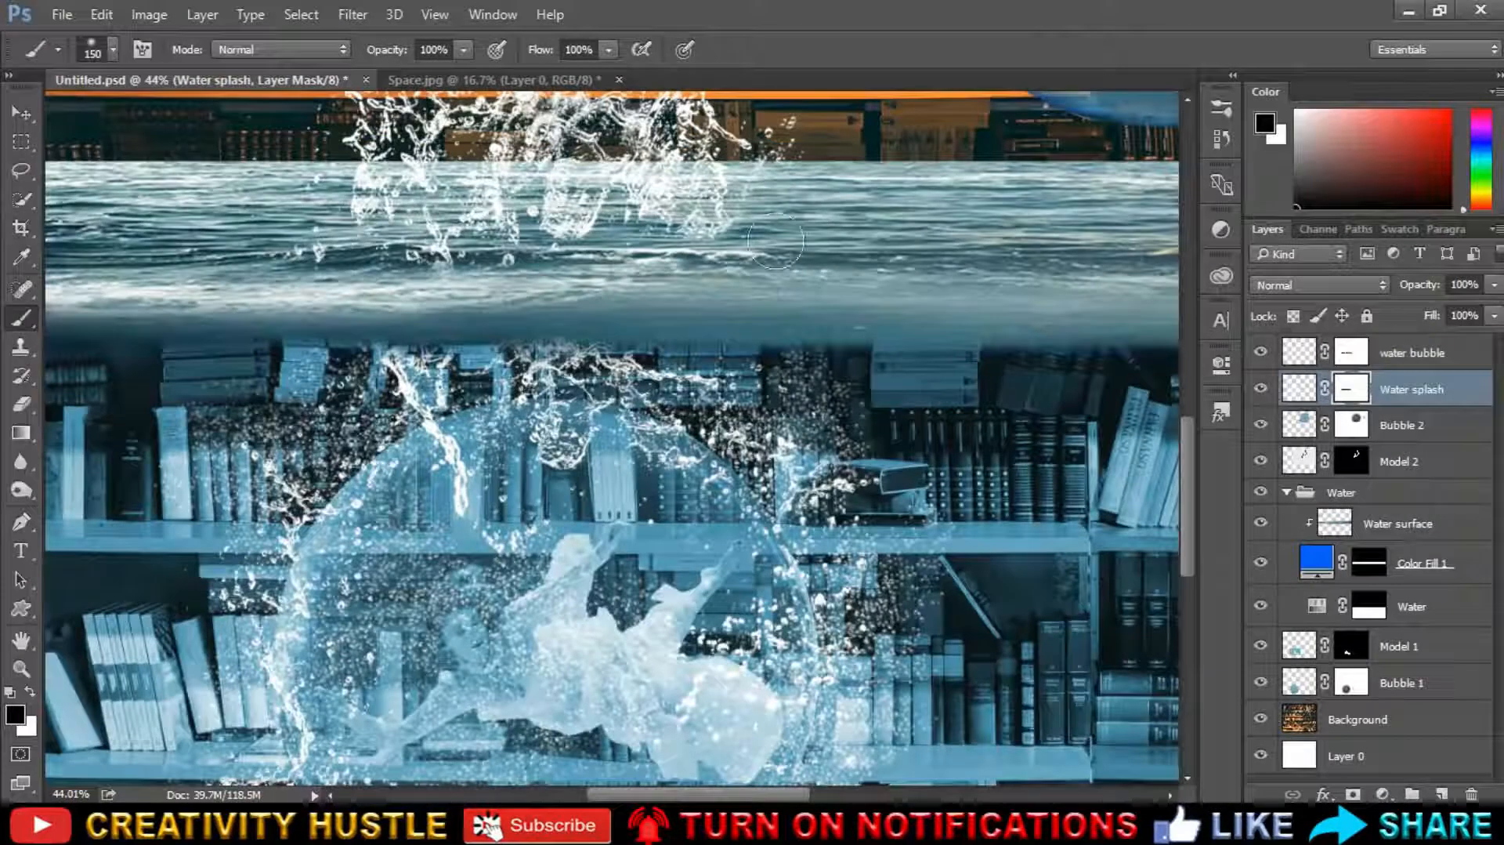
click(29, 692)
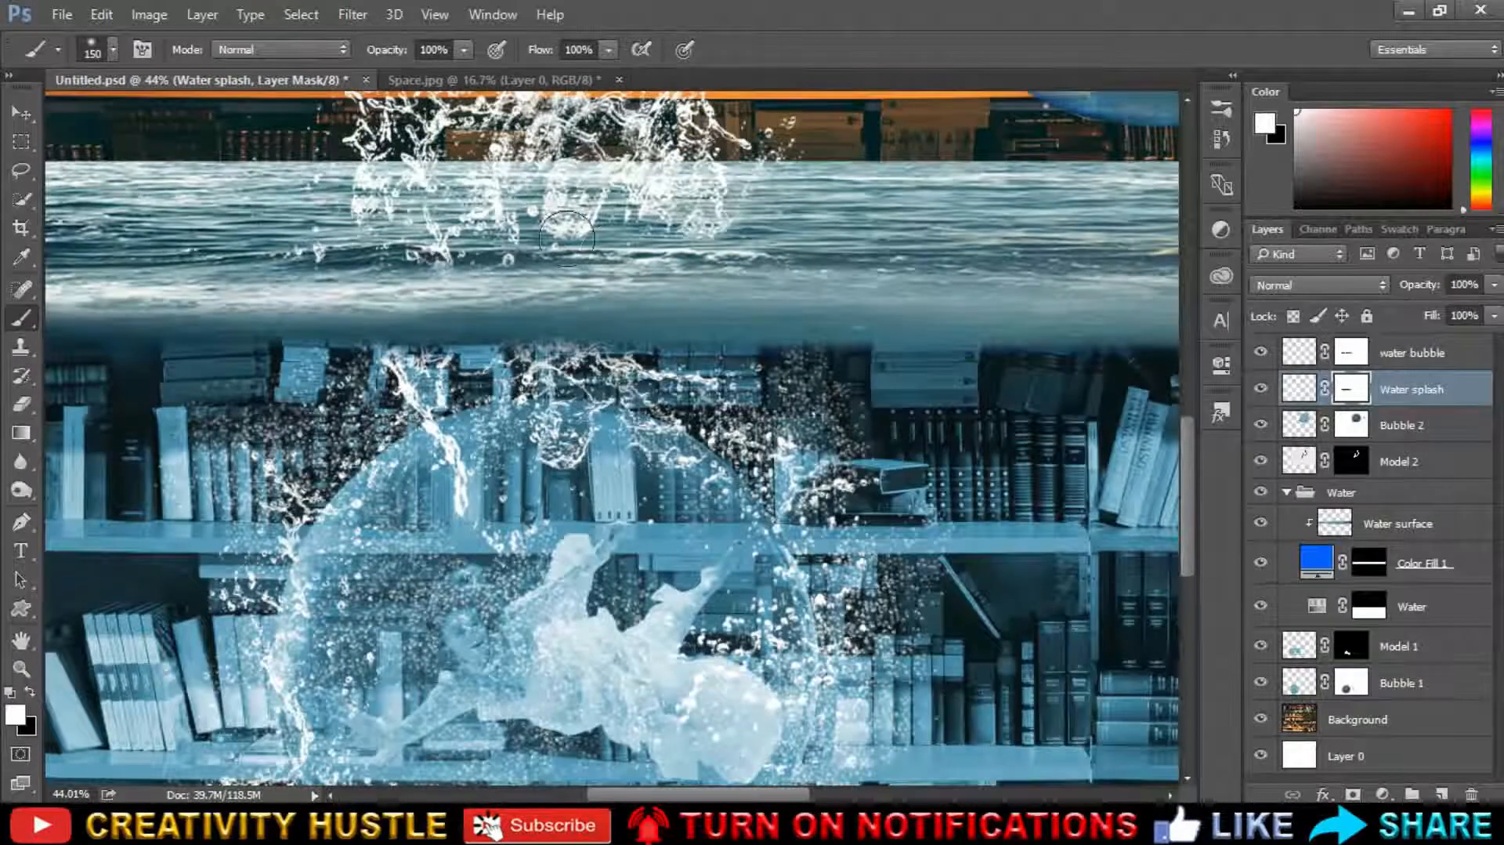
mouse_move(570, 246)
mouse_down()
mouse_move(599, 256)
mouse_move(506, 257)
mouse_move(764, 258)
mouse_up()
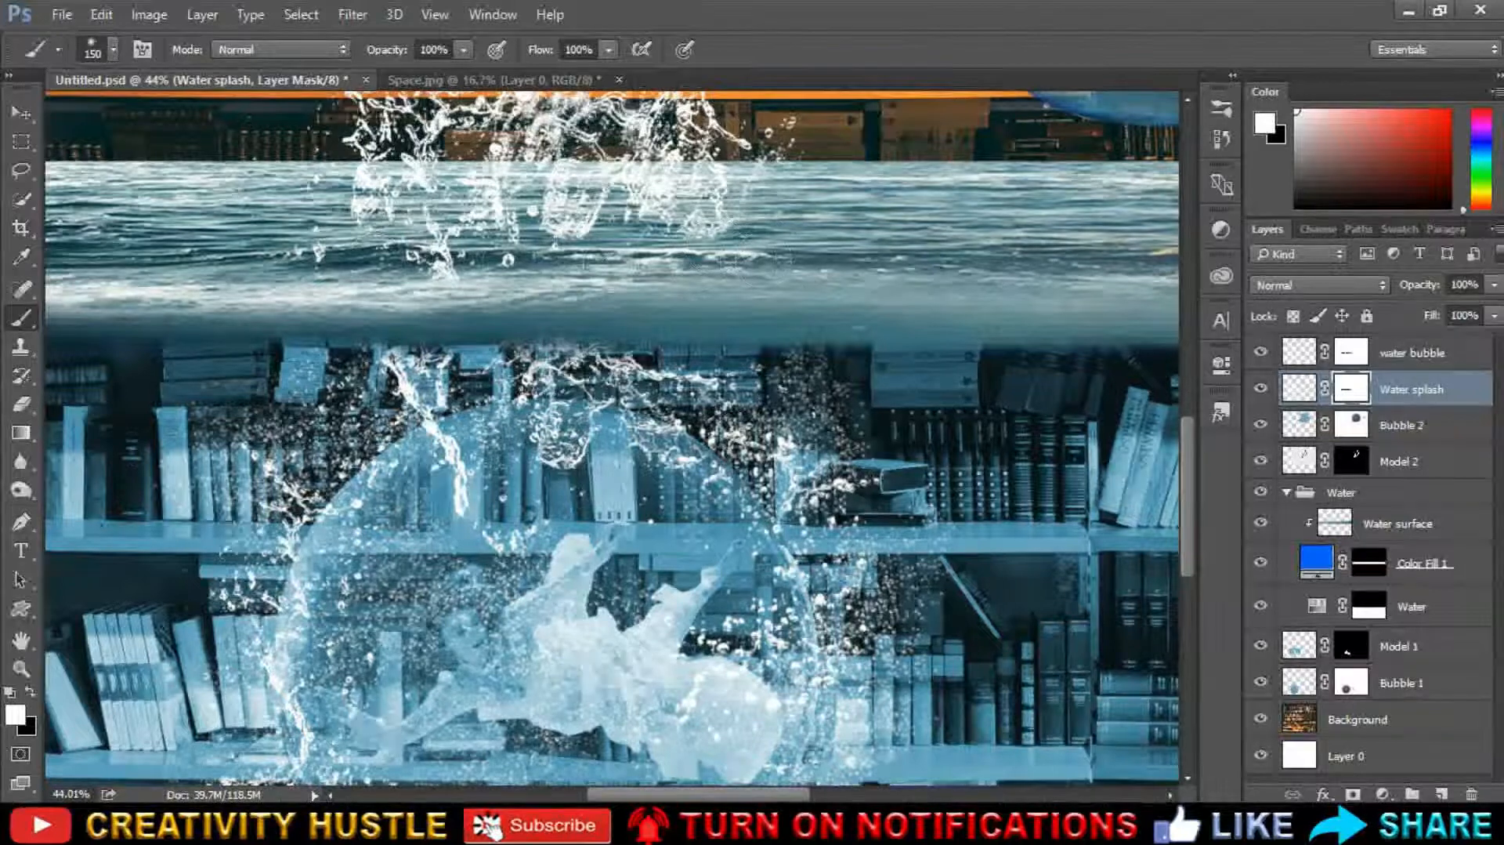
scroll(626, 411, down, 3)
scroll(681, 521, down, 2)
scroll(486, 462, up, 3)
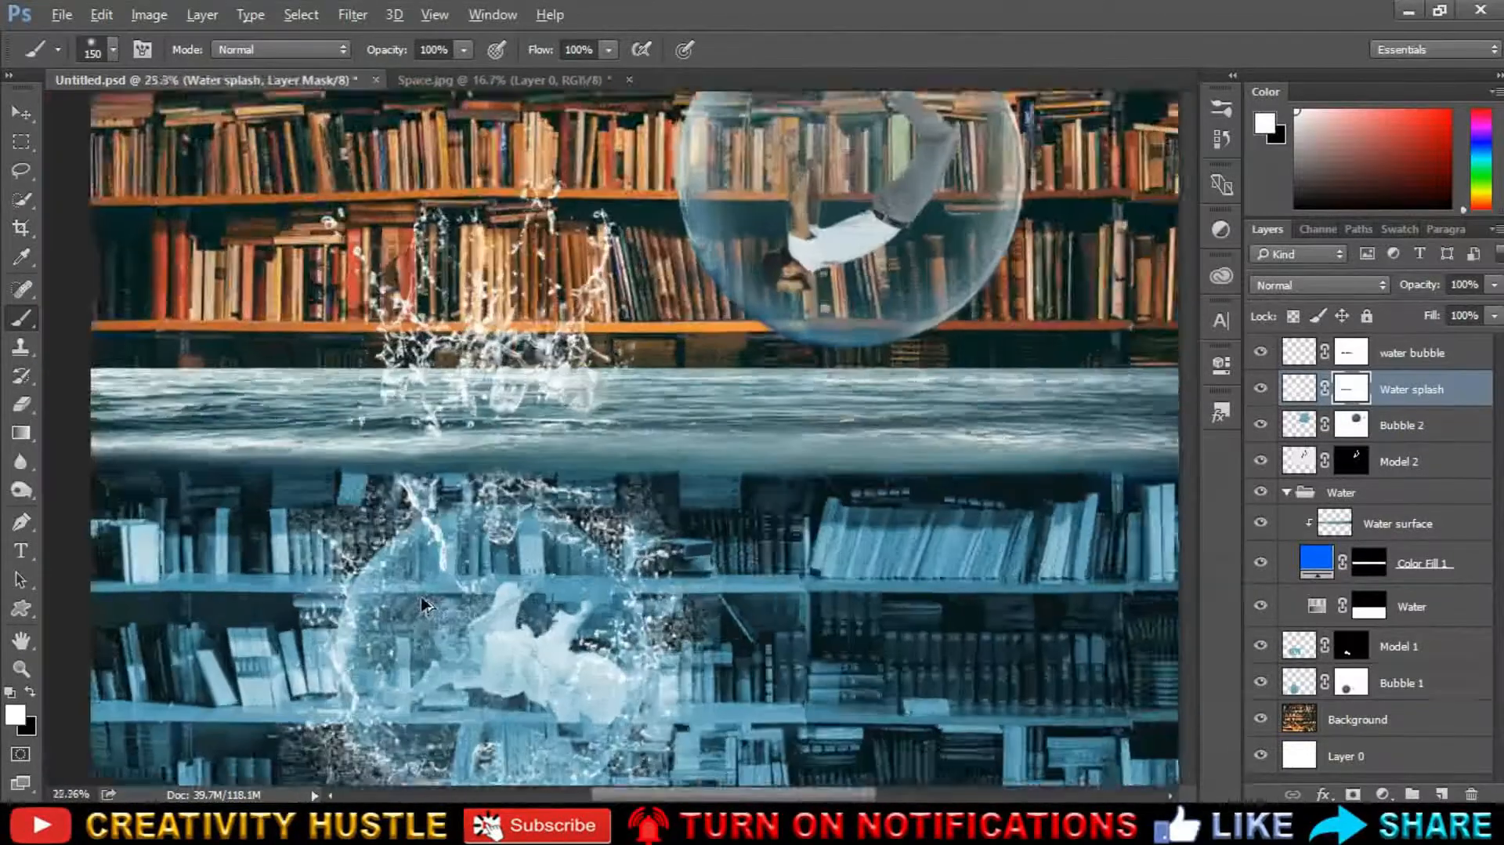
Fade the splash streak at the underwater bubble's upper left with black at 69% brush opacity on the Water splash mask.
click(30, 693)
scroll(263, 611, up, 2)
drag(465, 82, 429, 82)
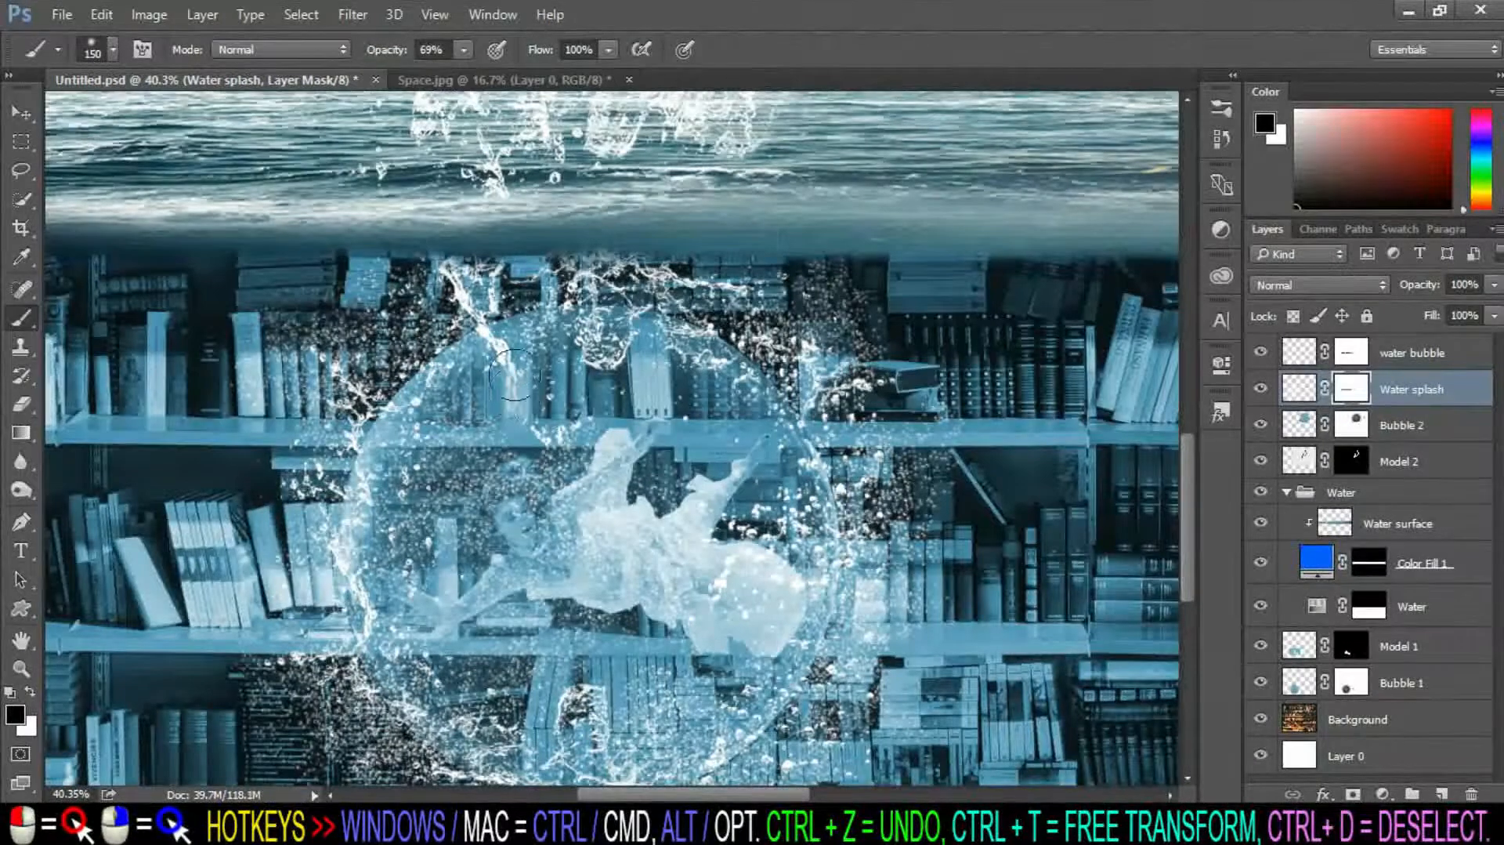
scroll(541, 431, down, 2)
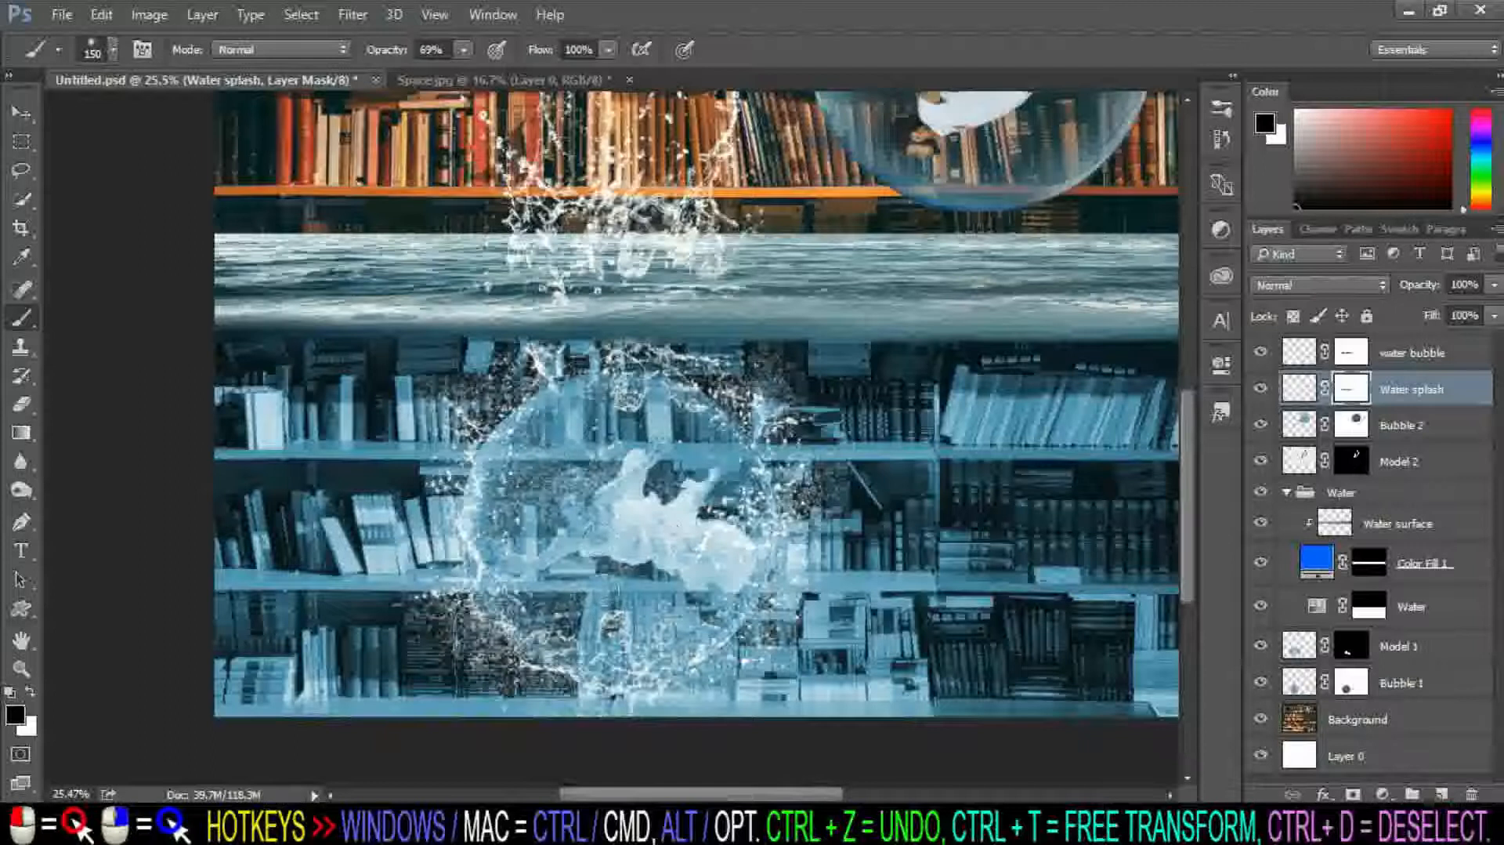
Lower the brush opacity to 35% and softly fade splashes around the underwater bubble on the Water splash mask.
click(462, 51)
drag(449, 78, 392, 78)
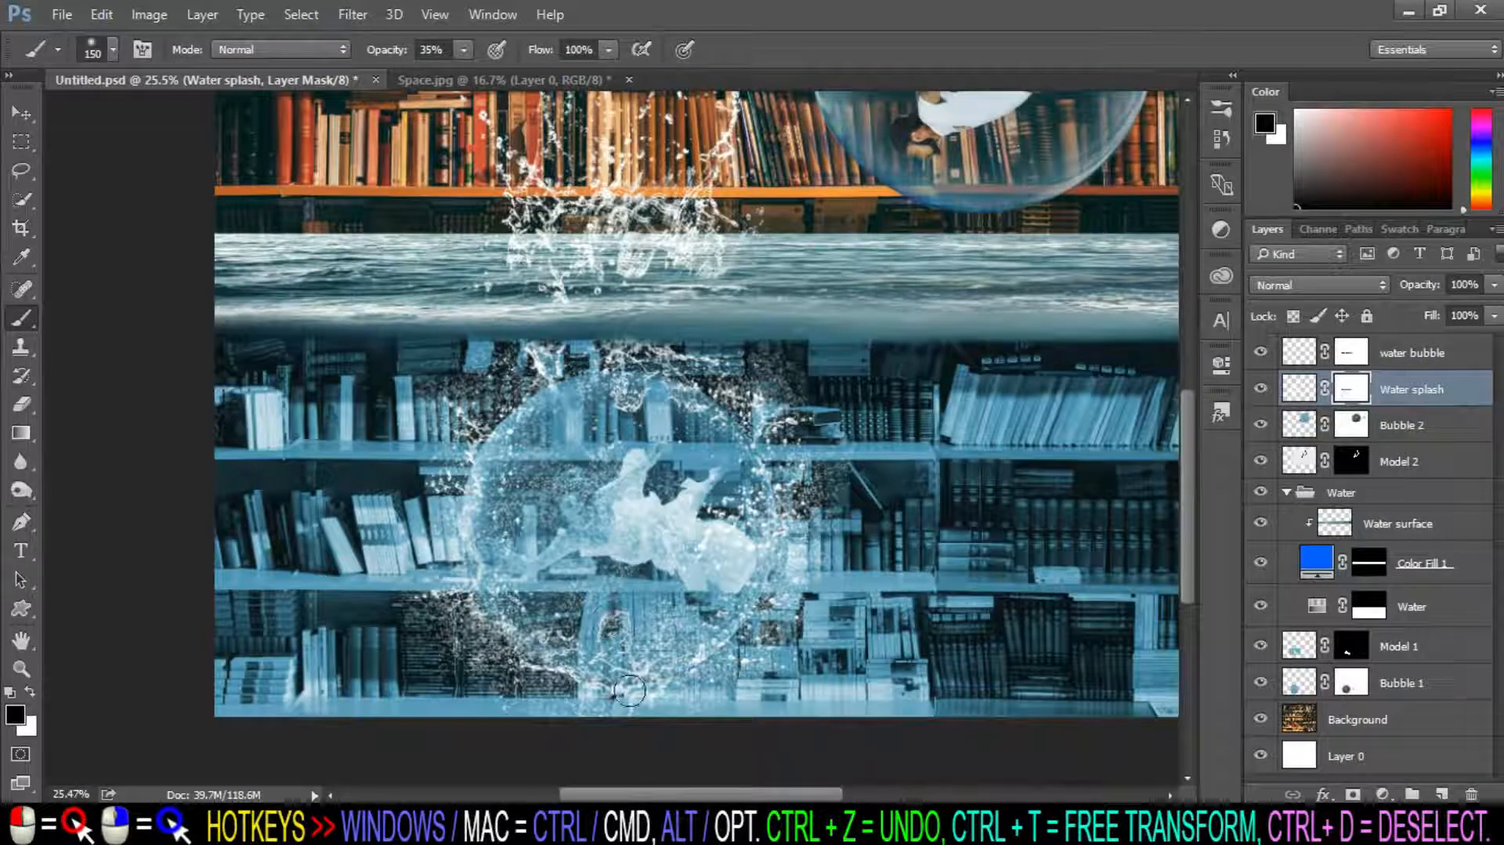
scroll(845, 664, up, 3)
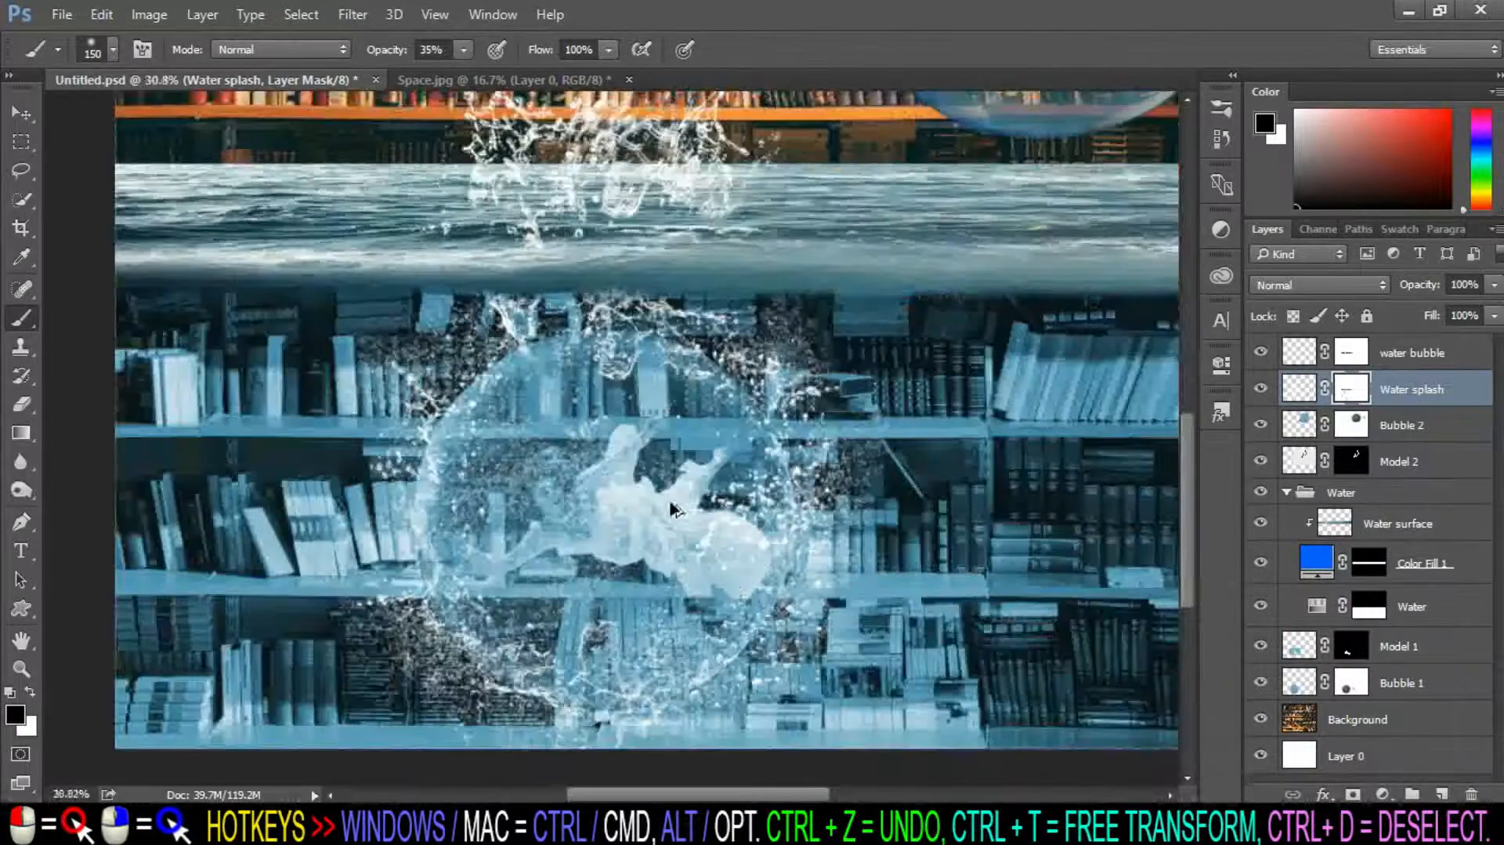
Enlarge the soft brush to 1200 px and fade the tiny bubbles over the woman on the water bubble mask.
click(1422, 353)
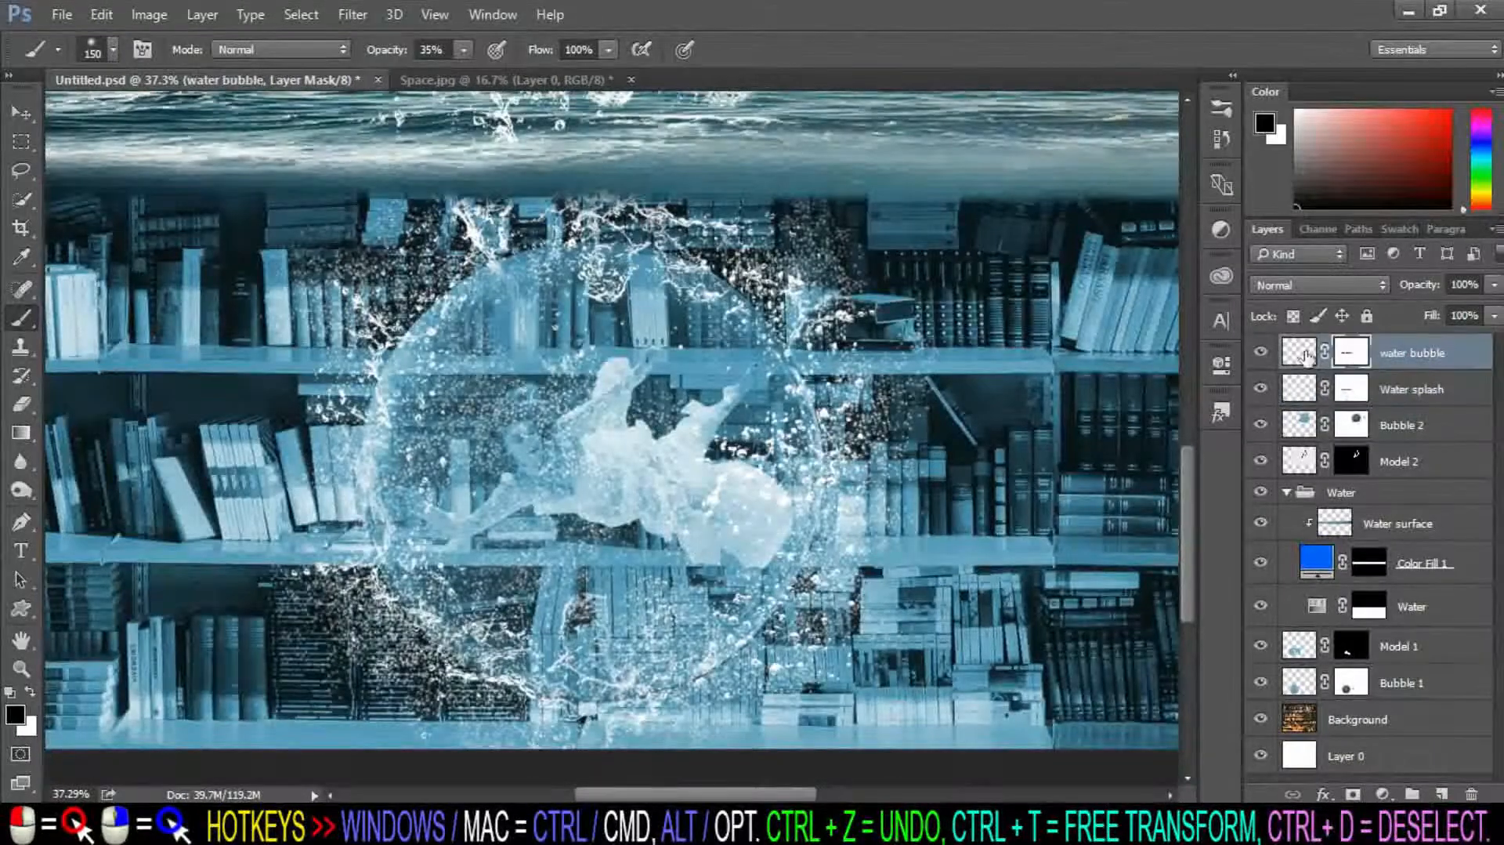
key(bracketright)
key(bracketright)
key(bracketright)
key(bracketright)
key(bracketright)
key(bracketright)
key(bracketright)
key(bracketright)
key(bracketright)
click(588, 473)
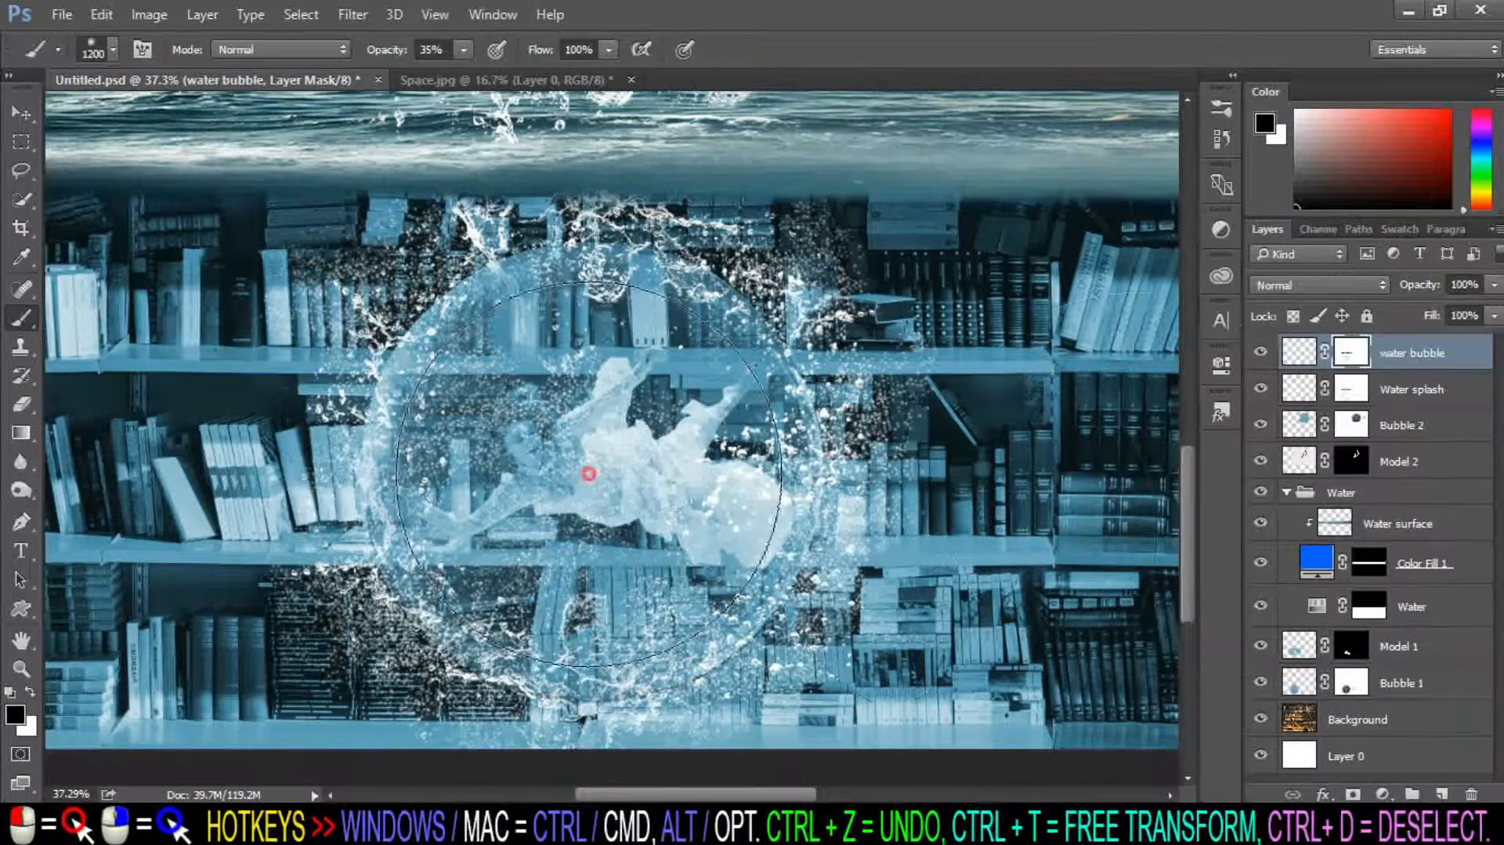
scroll(883, 518, up, 2)
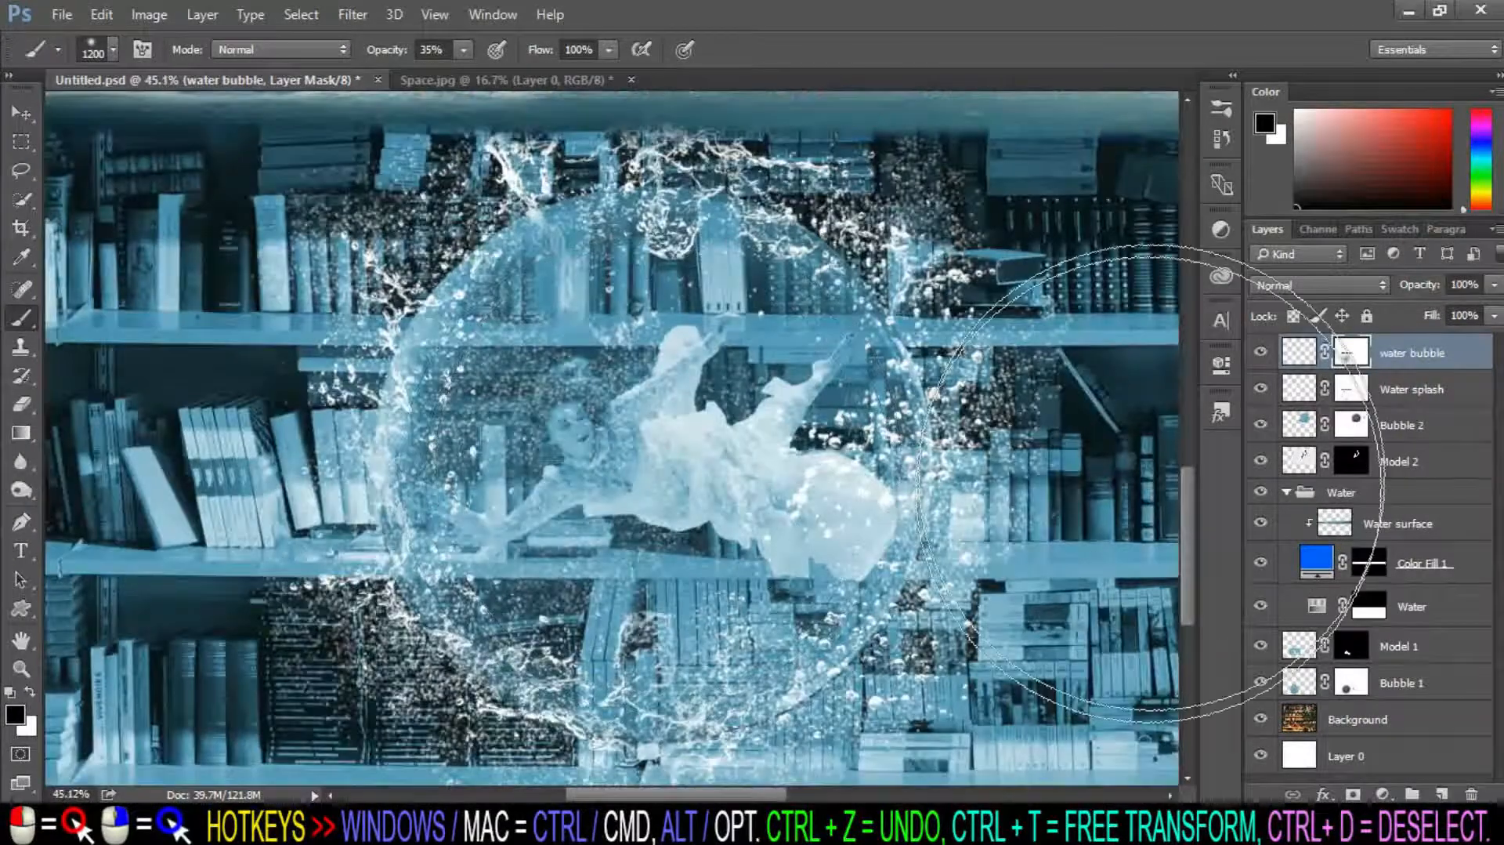
scroll(1179, 459, down, 4)
scroll(1179, 459, down, 1)
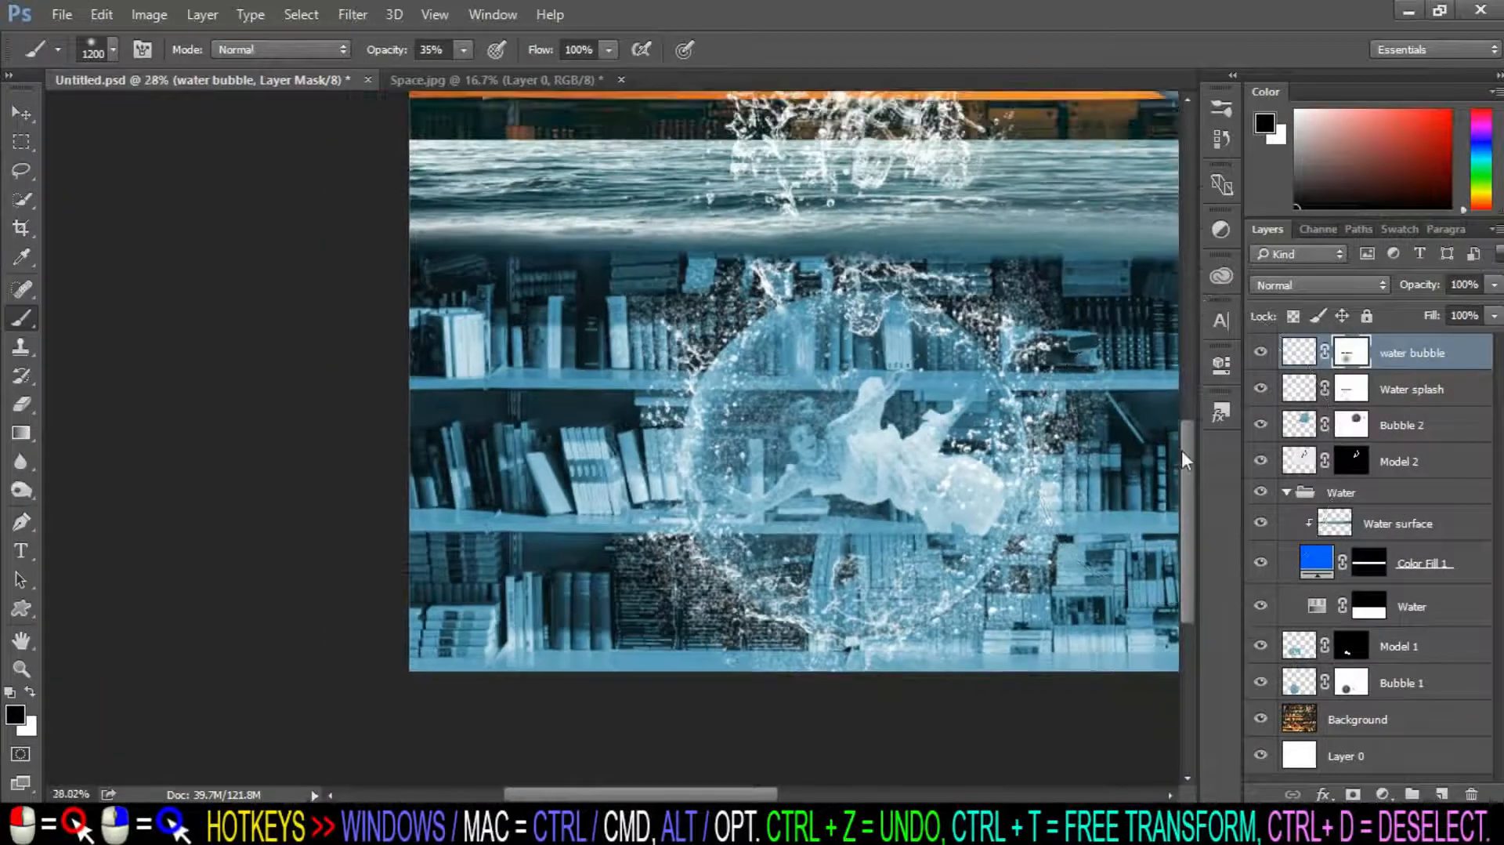
Target the Water splash layer's pixels and set up the 1559 splash brush in white at 800 px and 100% opacity.
scroll(1179, 462, left, 1)
scroll(722, 738, up, 3)
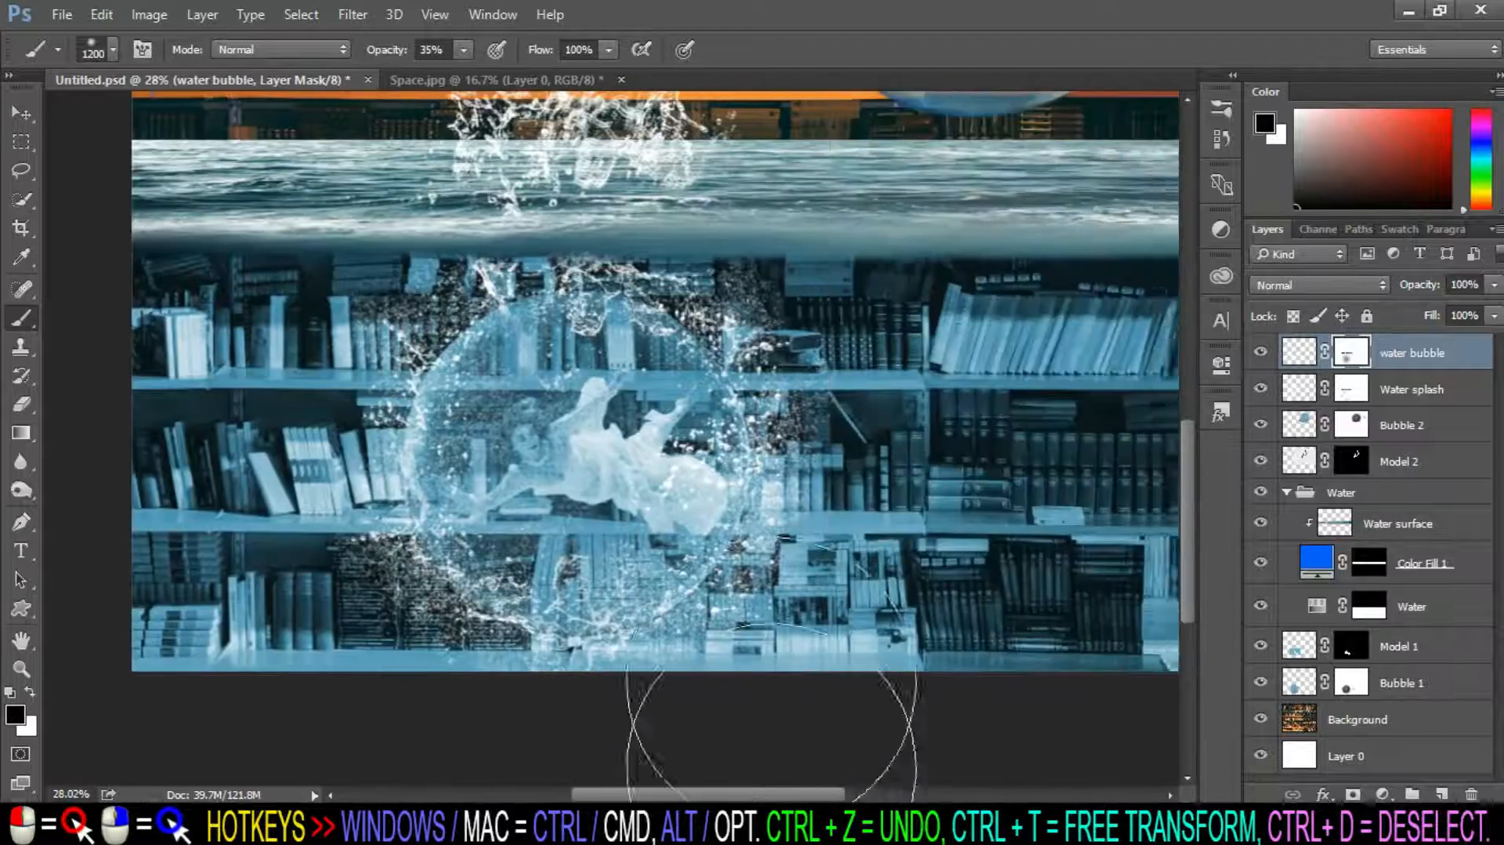
click(1298, 389)
key(x)
right_click(644, 417)
scroll(854, 674, down, 10)
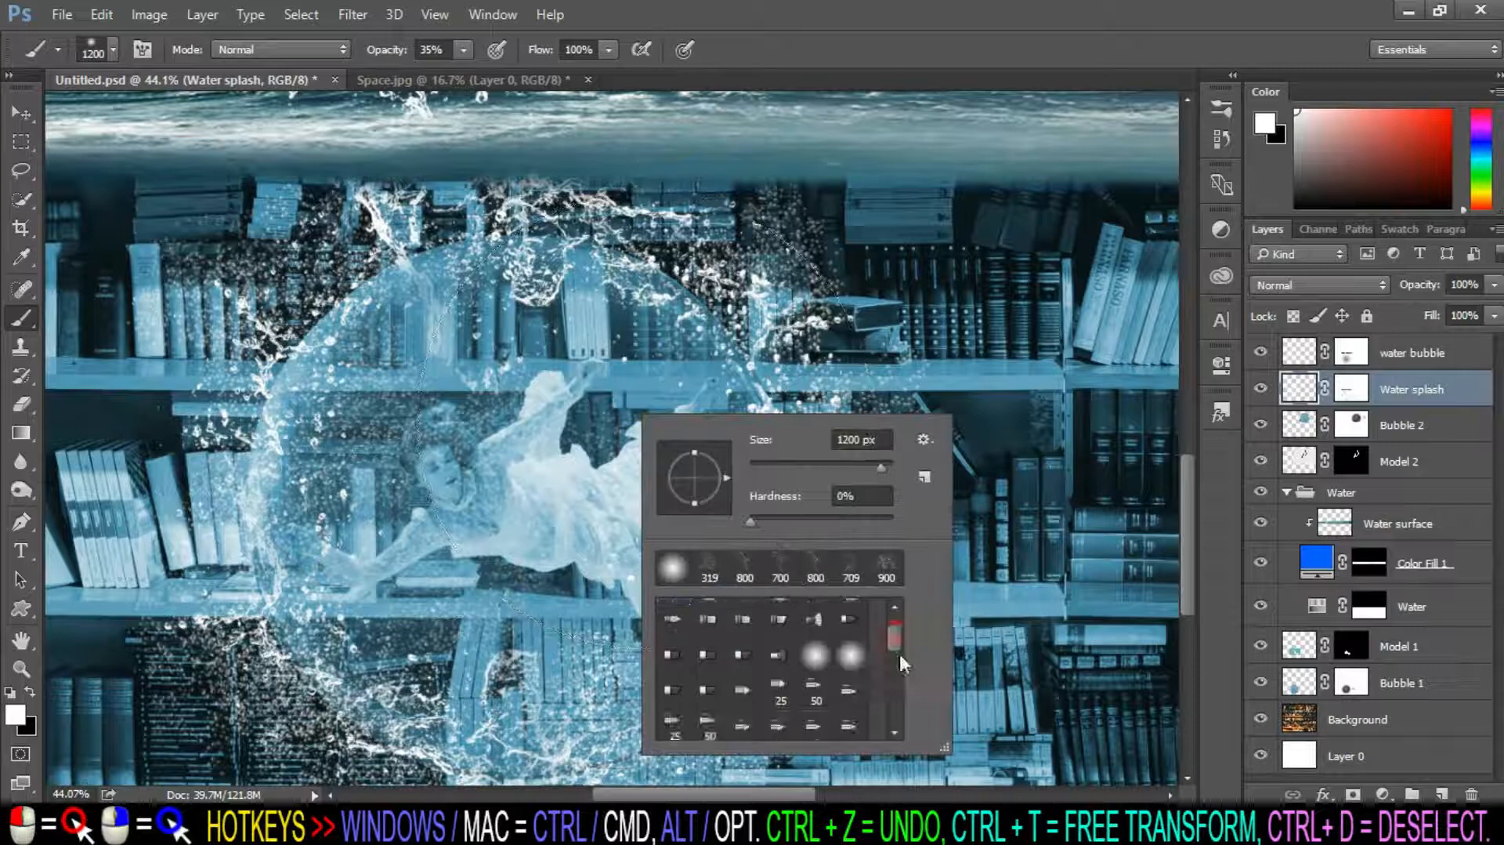
click(785, 725)
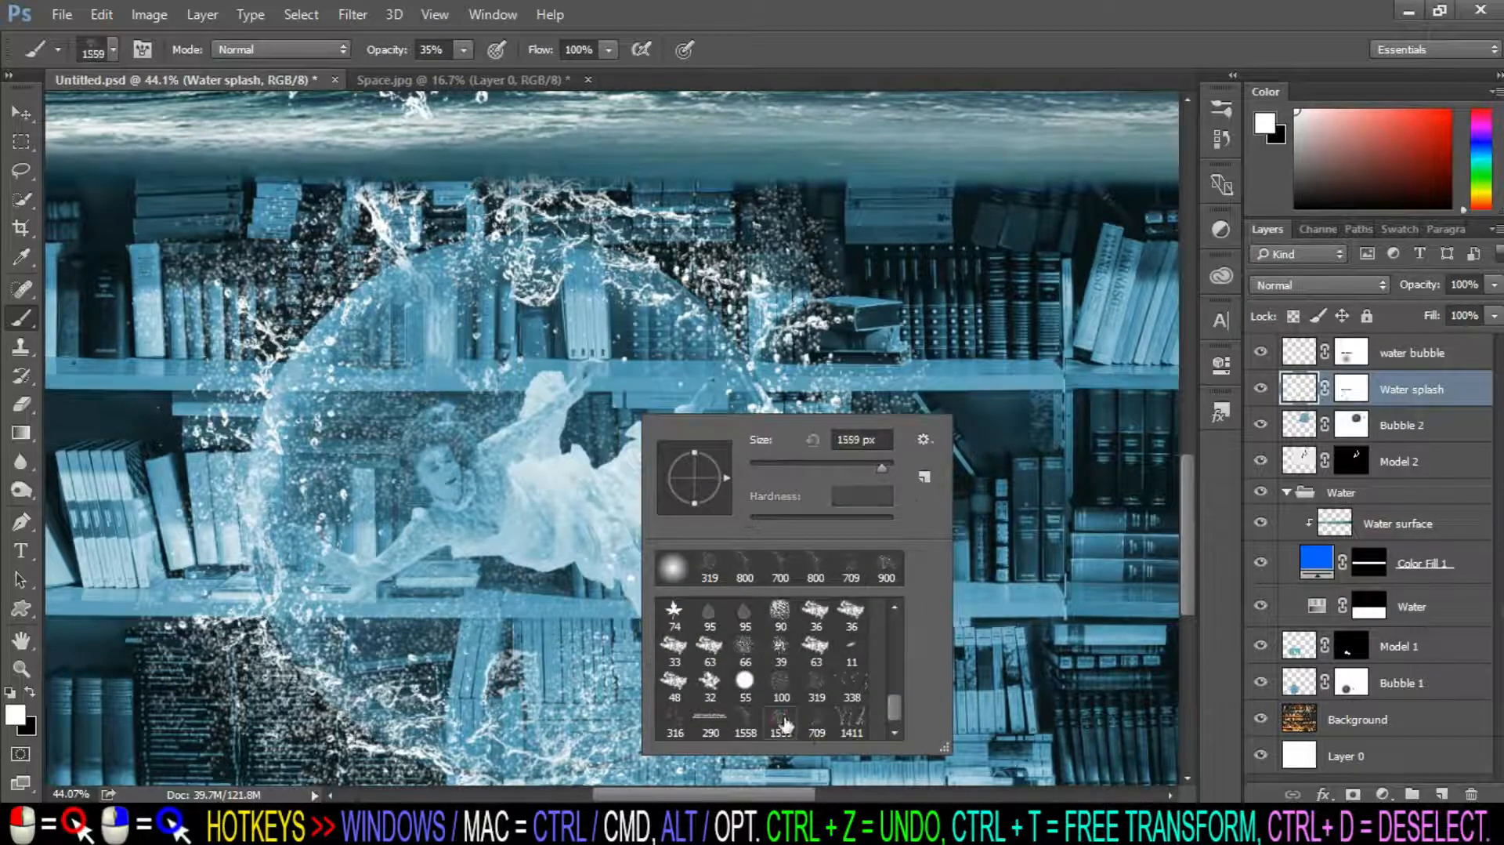
key(Return)
key(bracketleft)
key(bracketleft)
key(bracketleft)
key(bracketleft)
key(bracketleft)
key(bracketleft)
key(bracketleft)
key(bracketleft)
drag(388, 50, 501, 50)
Rotate the splash brush tip between dabs and stamp more splashes along the upper part of the underwater bubble.
right_click(467, 278)
drag(548, 342, 548, 332)
key(Return)
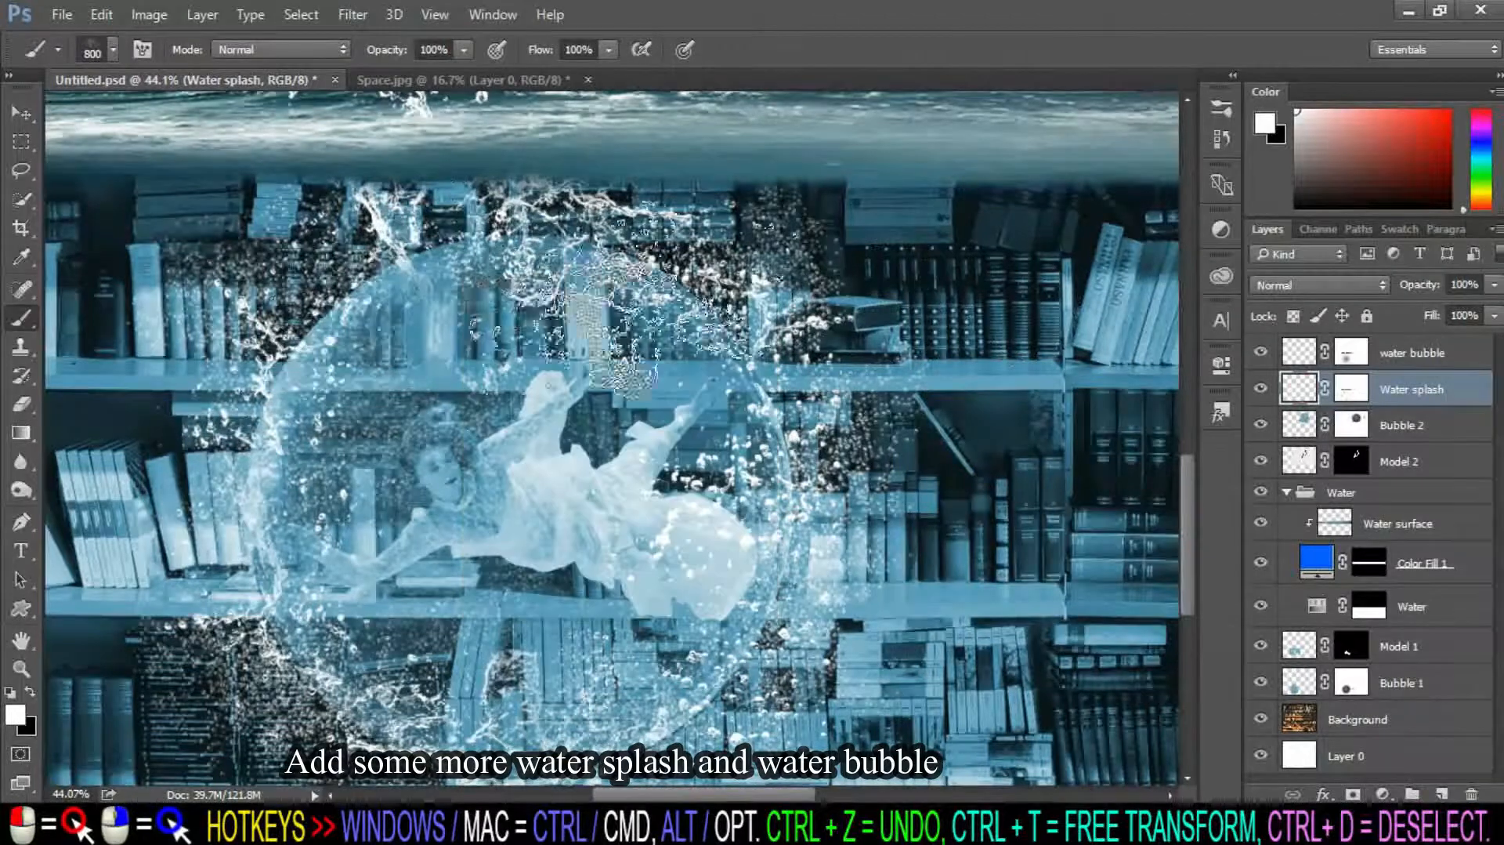
click(460, 287)
right_click(671, 290)
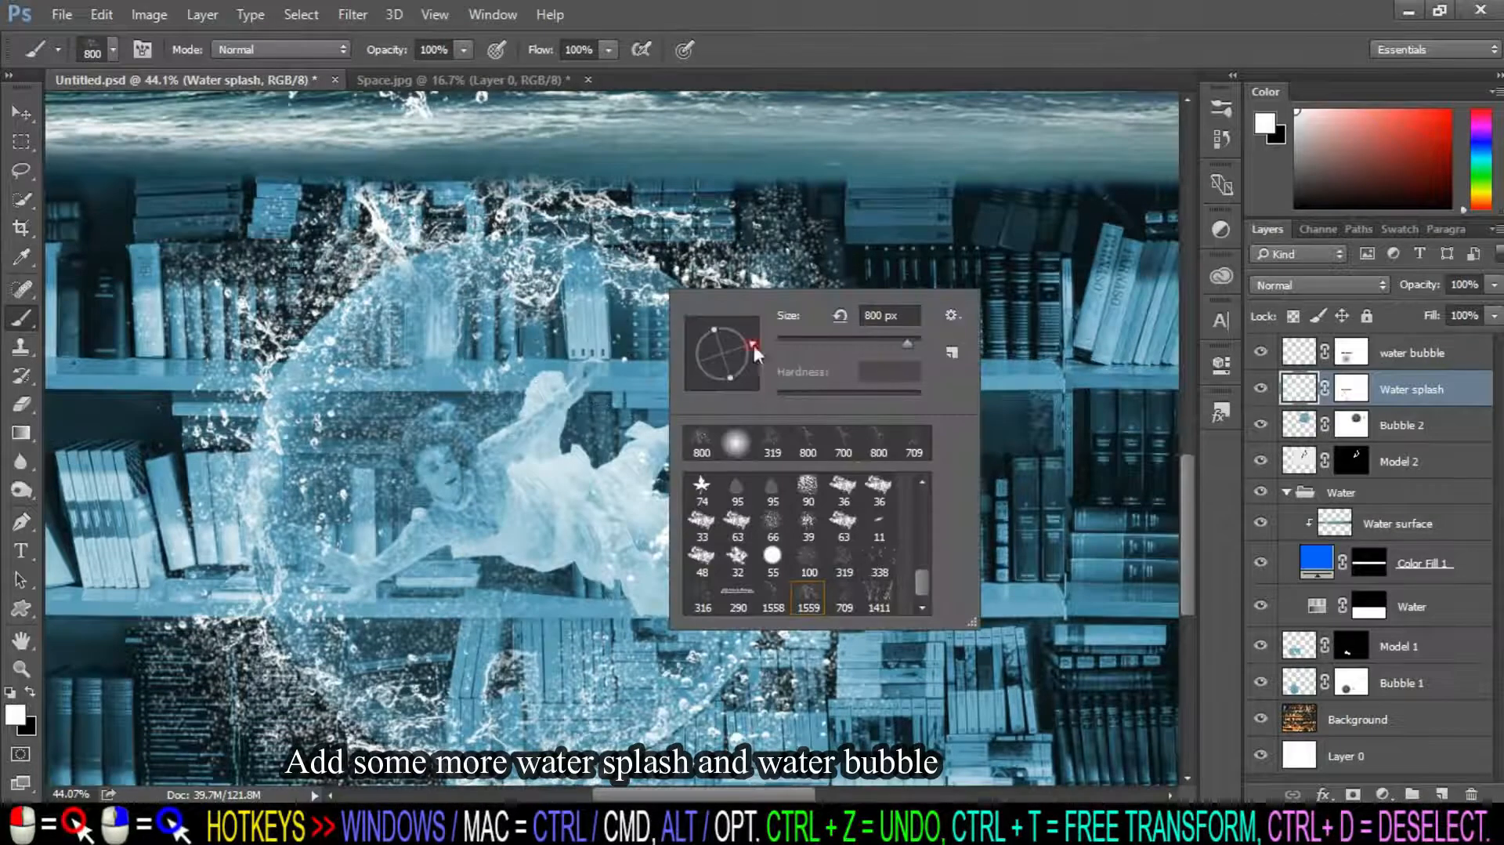
key(Return)
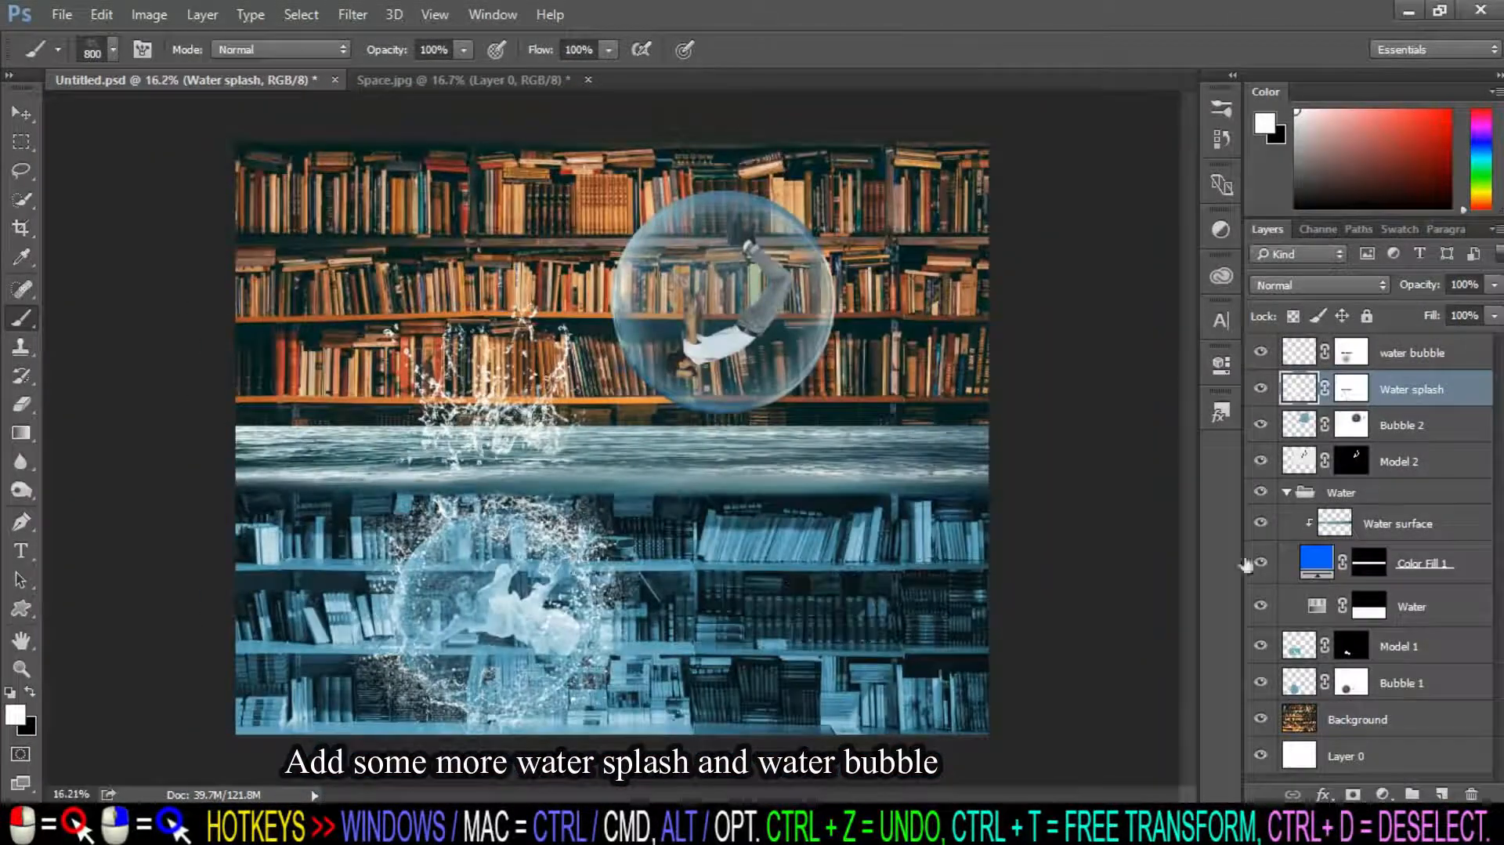
Stamp more tiny bubbles around the underwater bubble on the water bubble layer with a 300 px spatter brush.
click(1395, 352)
right_click(780, 627)
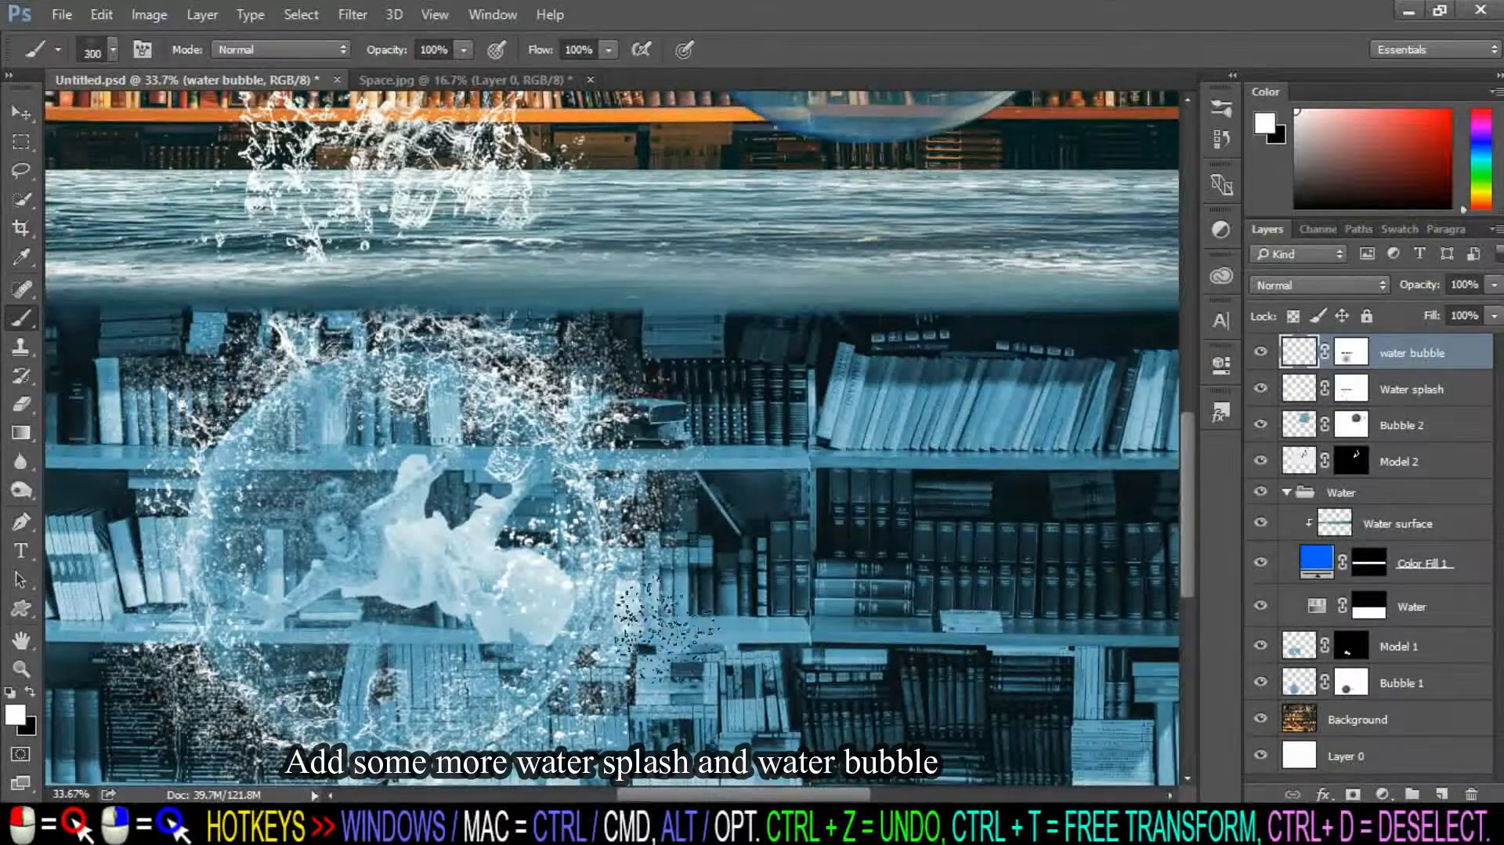
scroll(662, 627, down, 3)
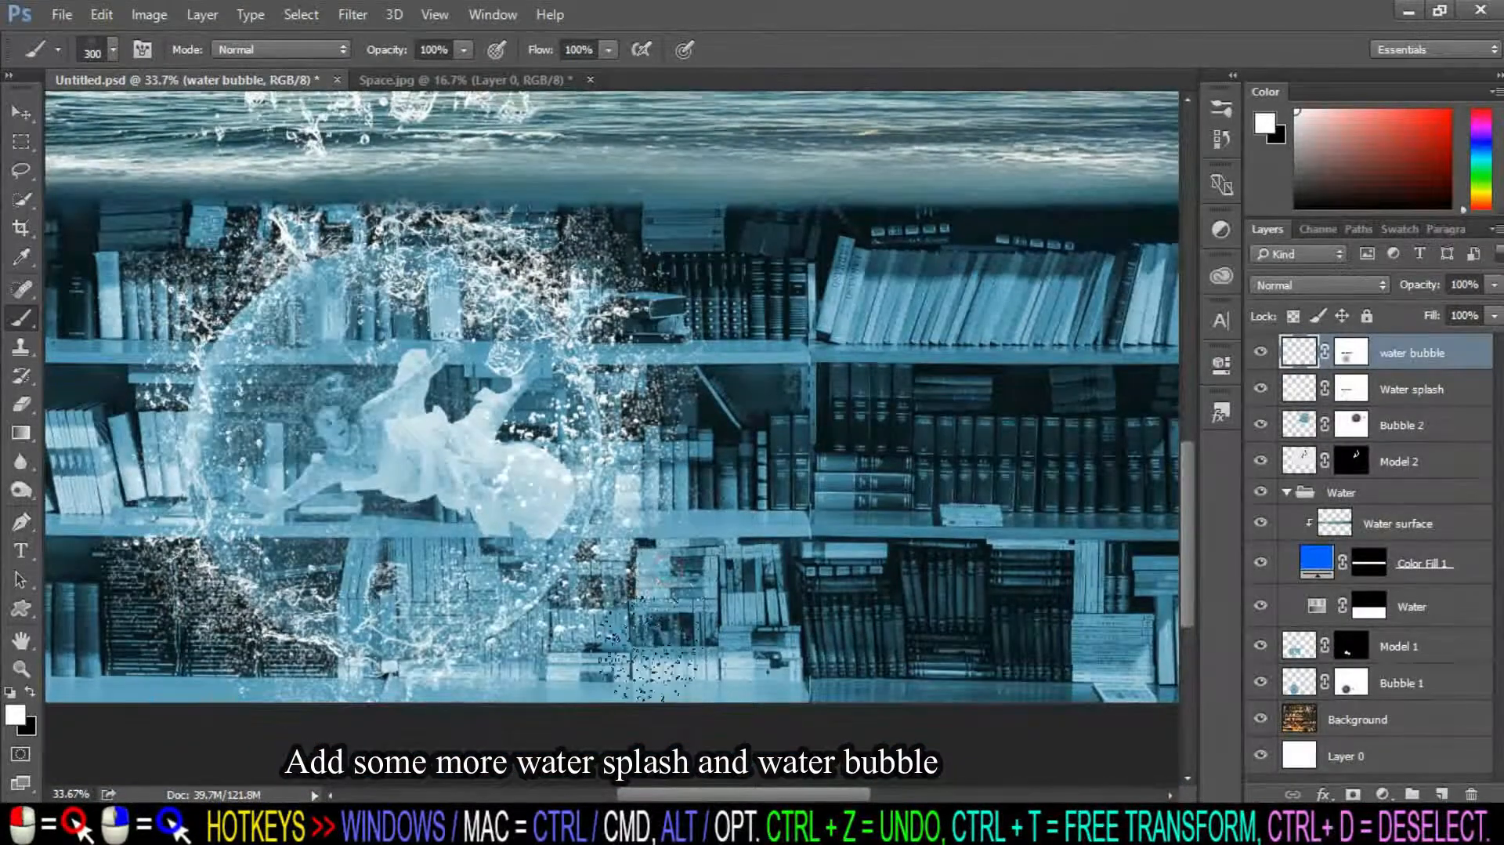
click(228, 642)
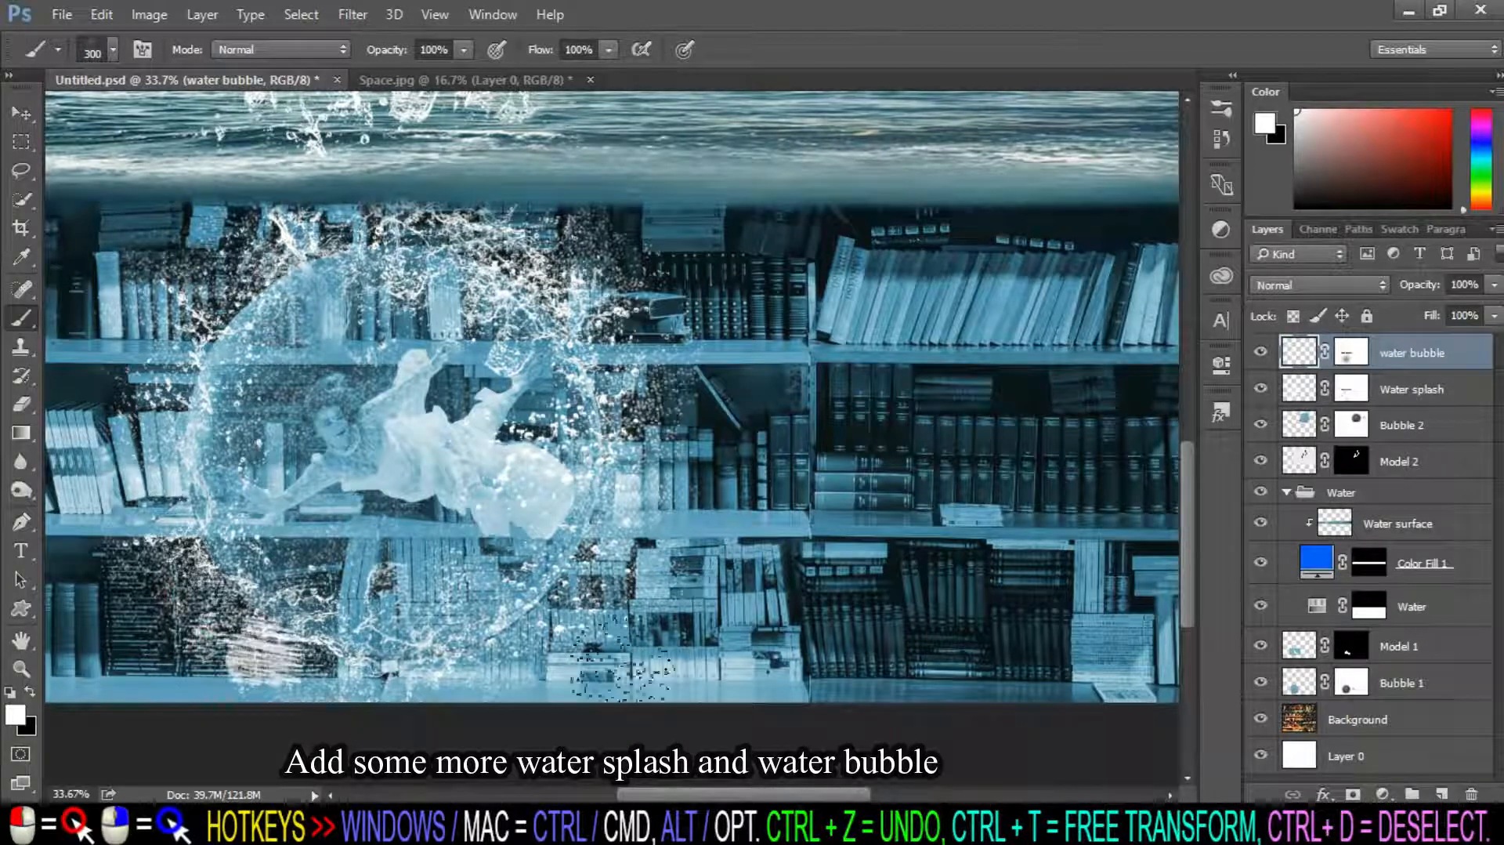
scroll(627, 658, down, 1)
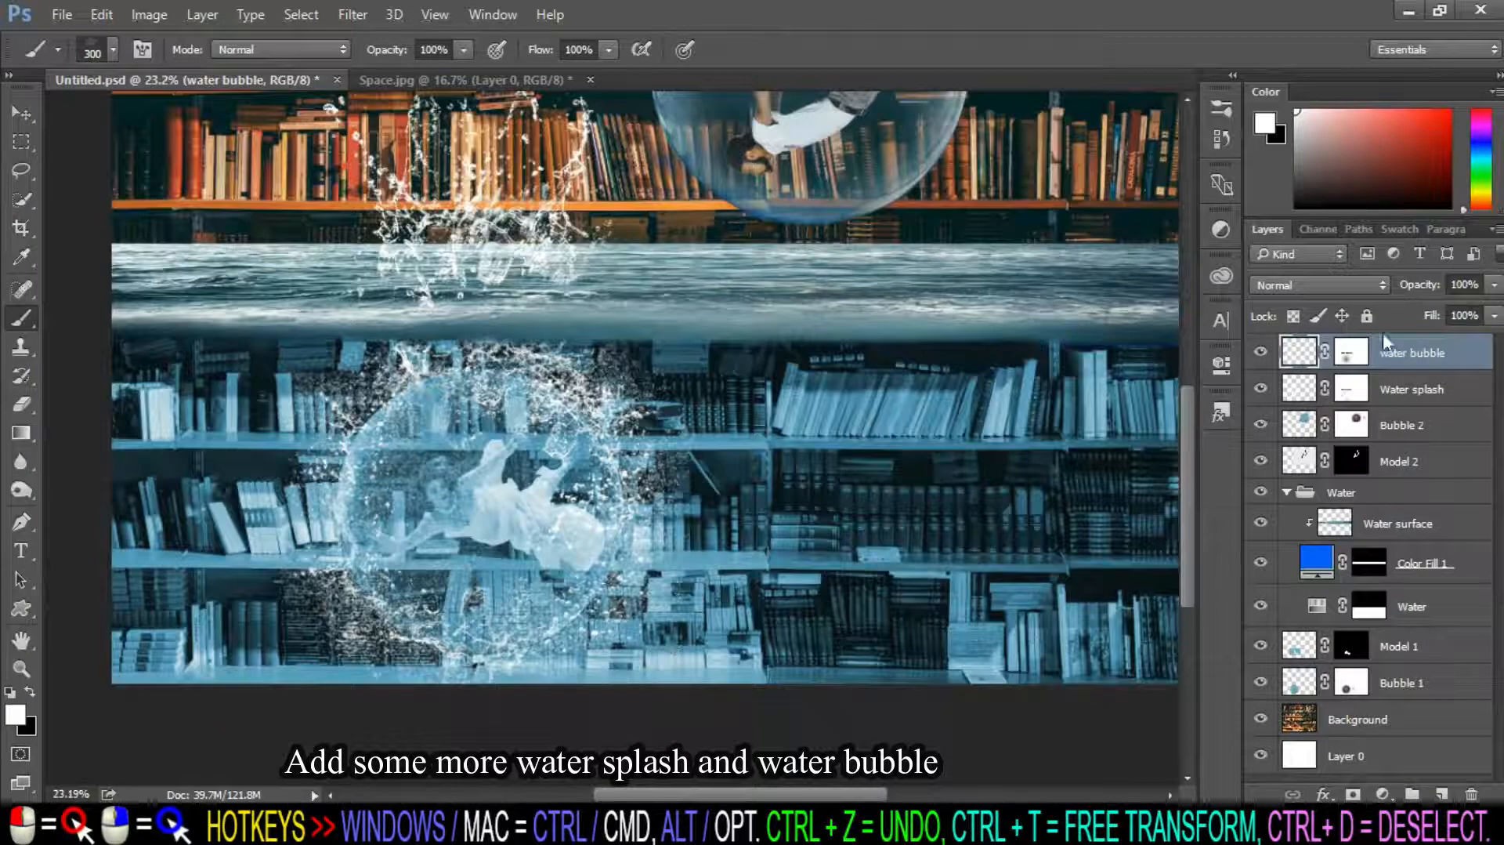
Lower the Water splash layer's opacity to 85% and duplicate the layer.
scroll(964, 473, down, 2)
scroll(964, 473, up, 2)
click(1413, 399)
click(1495, 285)
drag(1492, 313, 1478, 311)
scroll(775, 603, up, 4)
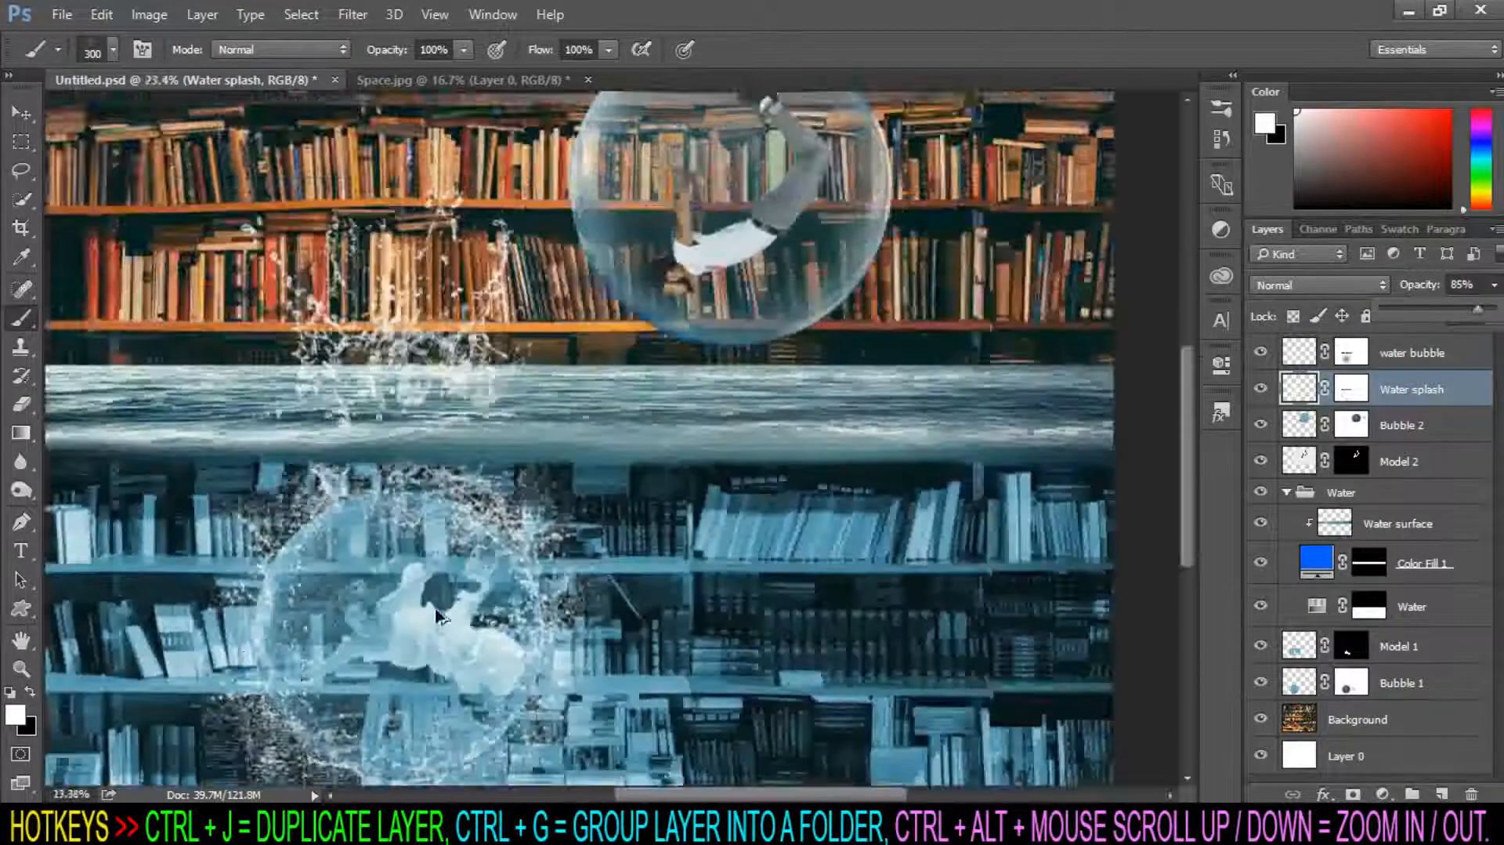
scroll(1097, 458, down, 4)
click(1446, 396)
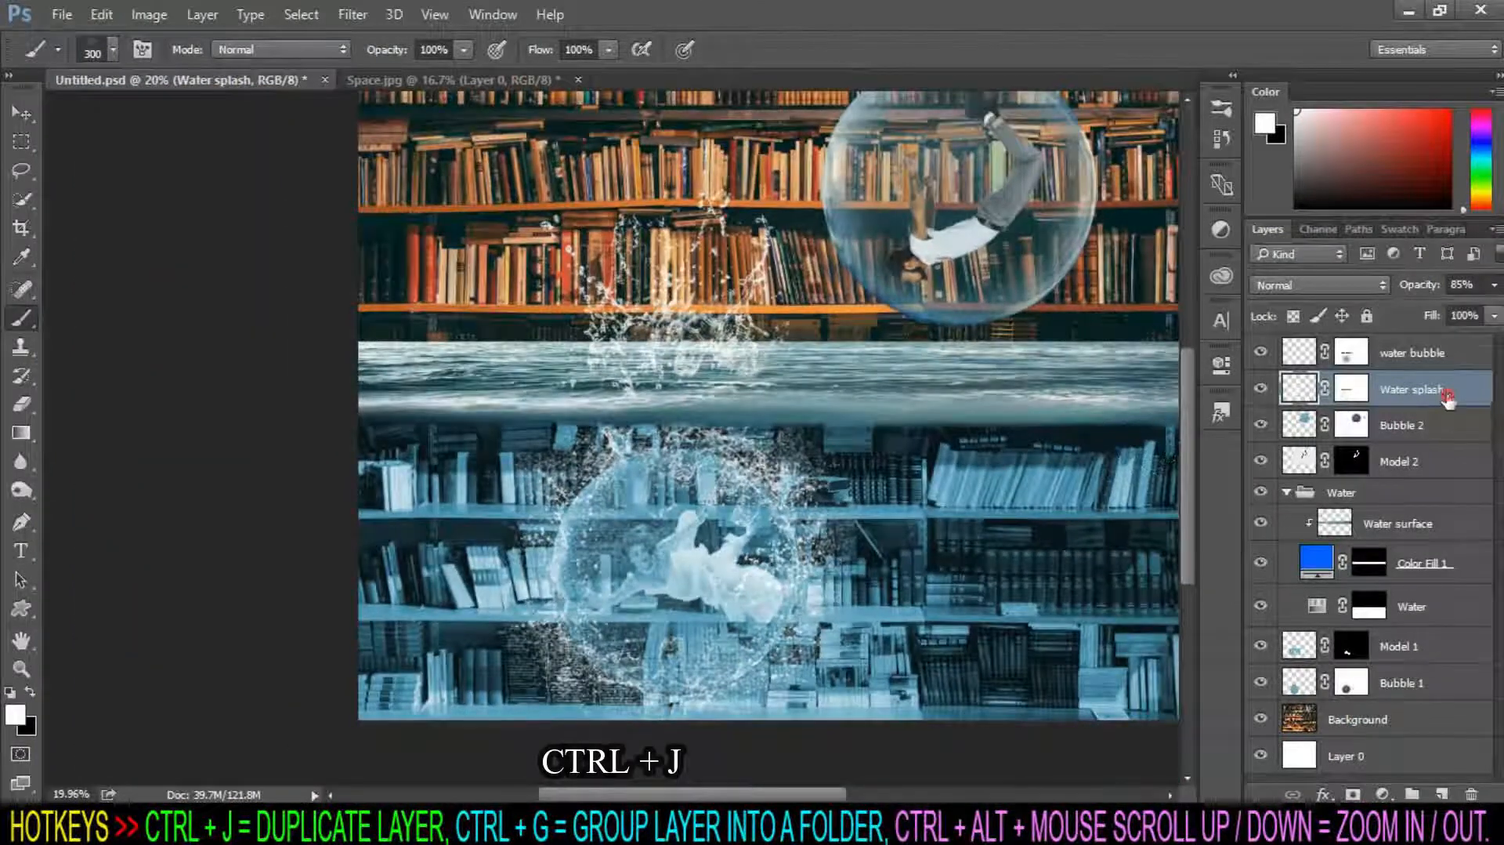
key(ctrl+j)
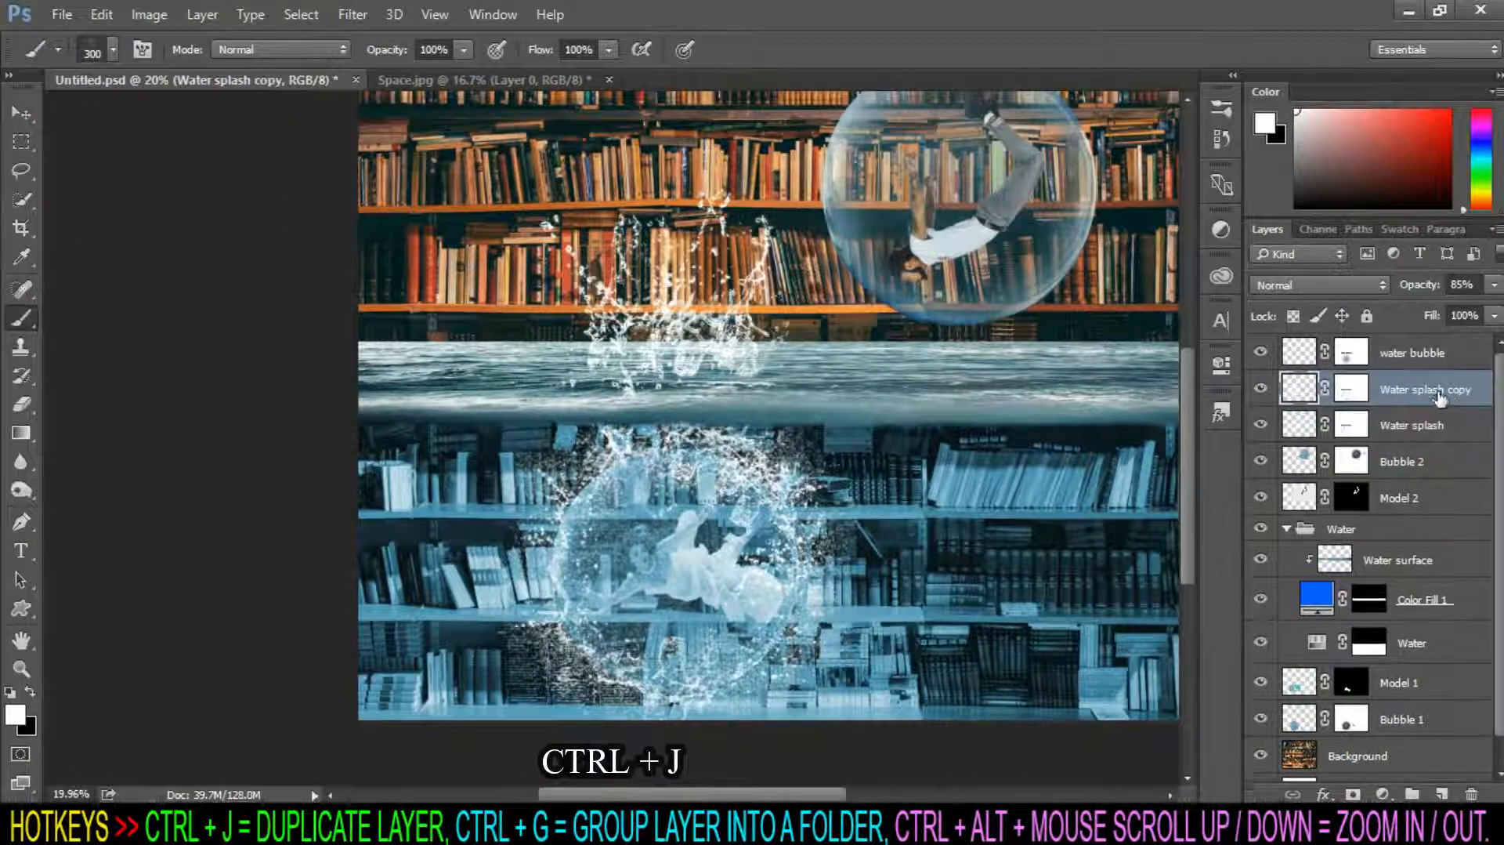
Target the Water splash copy layer's mask and set up a soft round brush in black at 300 px and 0% hardness.
click(1353, 392)
key(x)
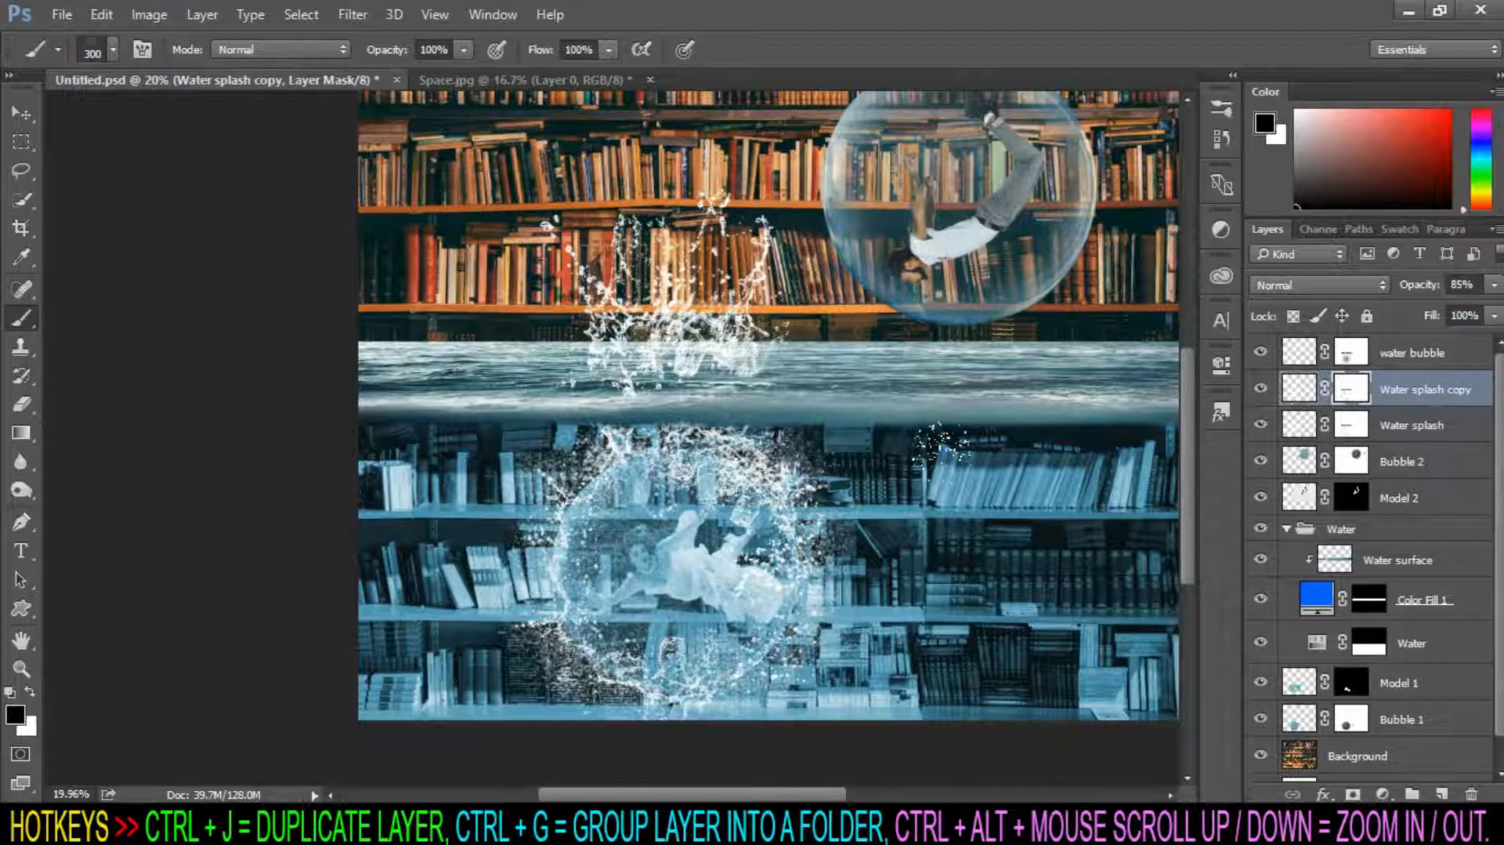
right_click(952, 450)
drag(1210, 737, 1226, 638)
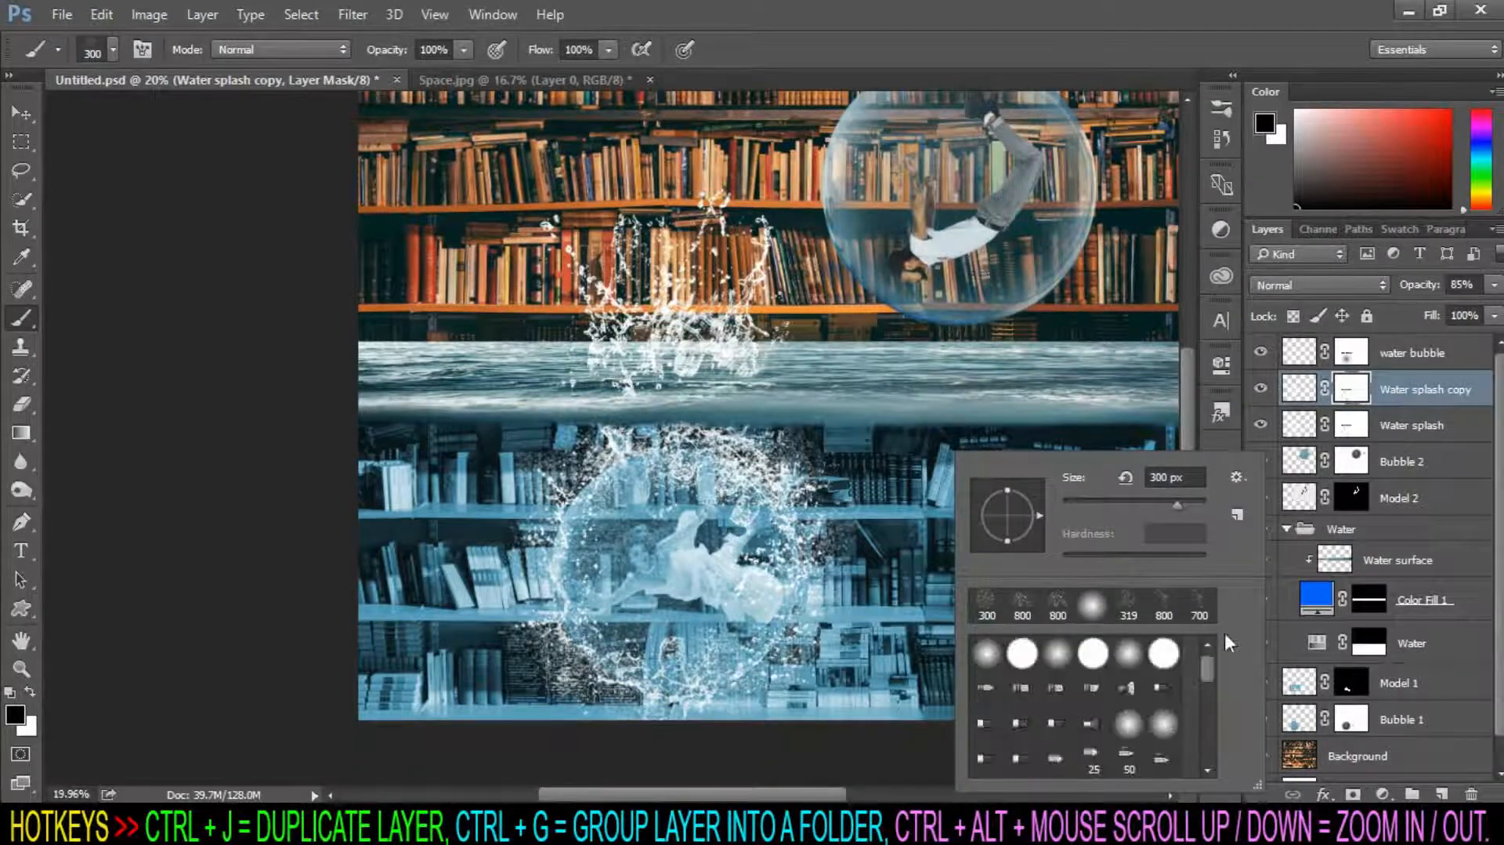
click(987, 654)
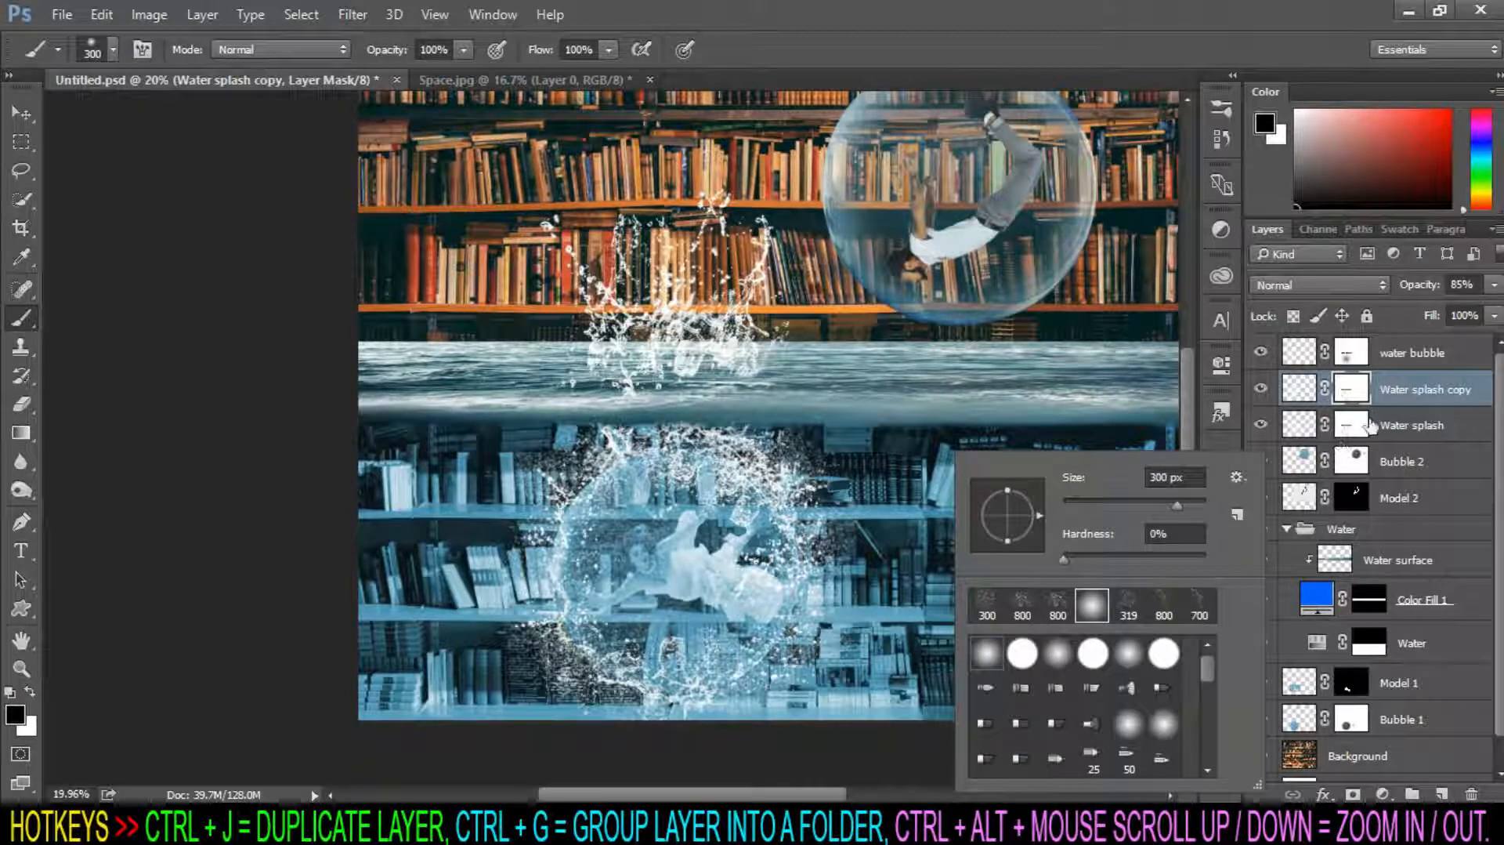
click(1358, 389)
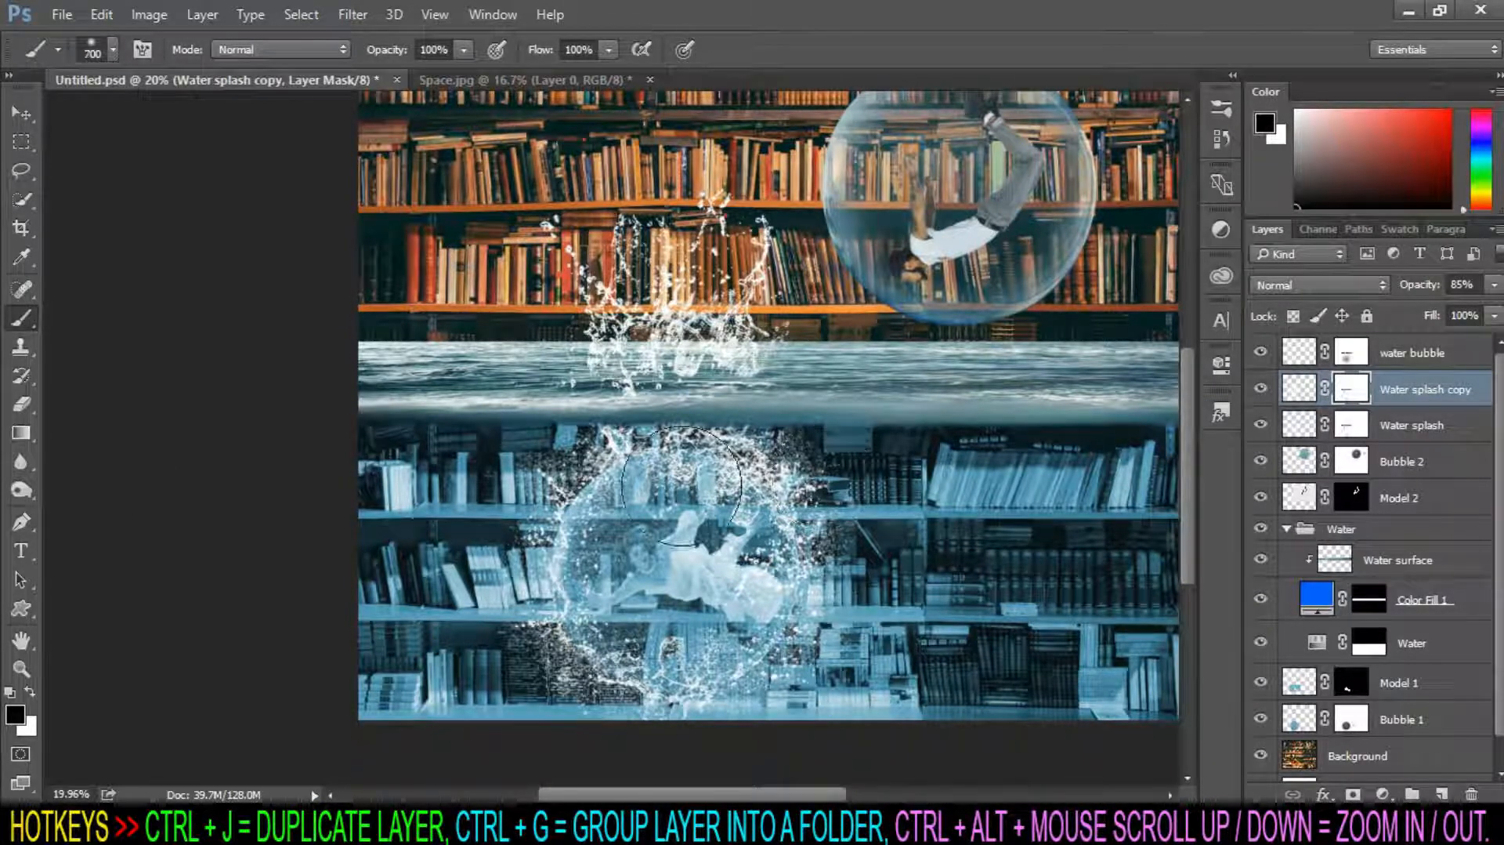
Mask out the duplicated splash across the underwater bubble with the soft black brush, using sizes of 700 and 400 px.
key(bracketright)
key(bracketright)
mouse_move(611, 469)
mouse_down()
mouse_move(748, 467)
mouse_move(696, 451)
mouse_move(756, 485)
mouse_move(631, 564)
mouse_up()
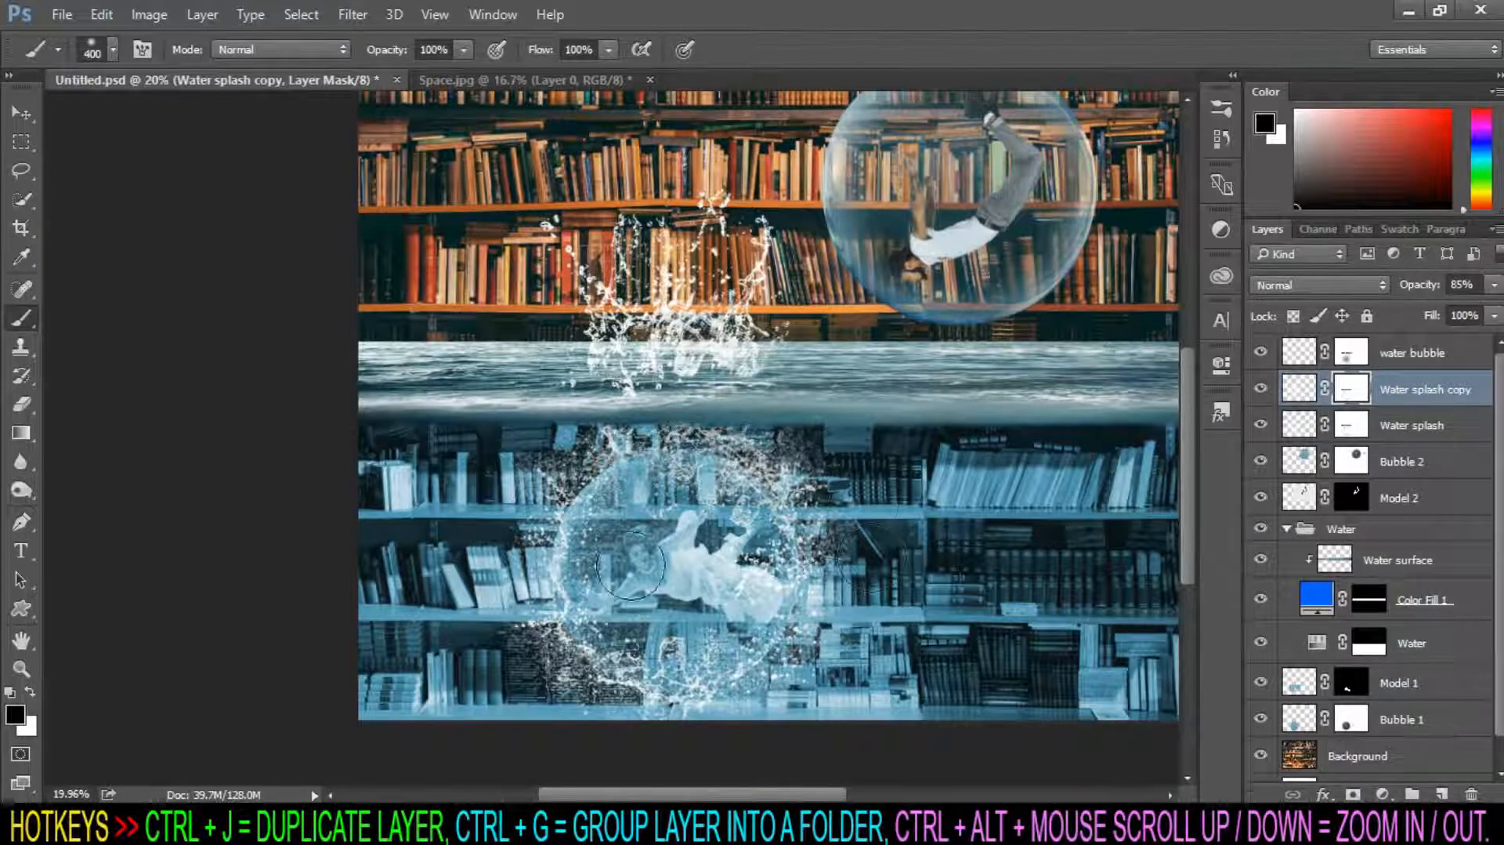
drag(549, 627, 744, 719)
click(615, 687)
click(709, 466)
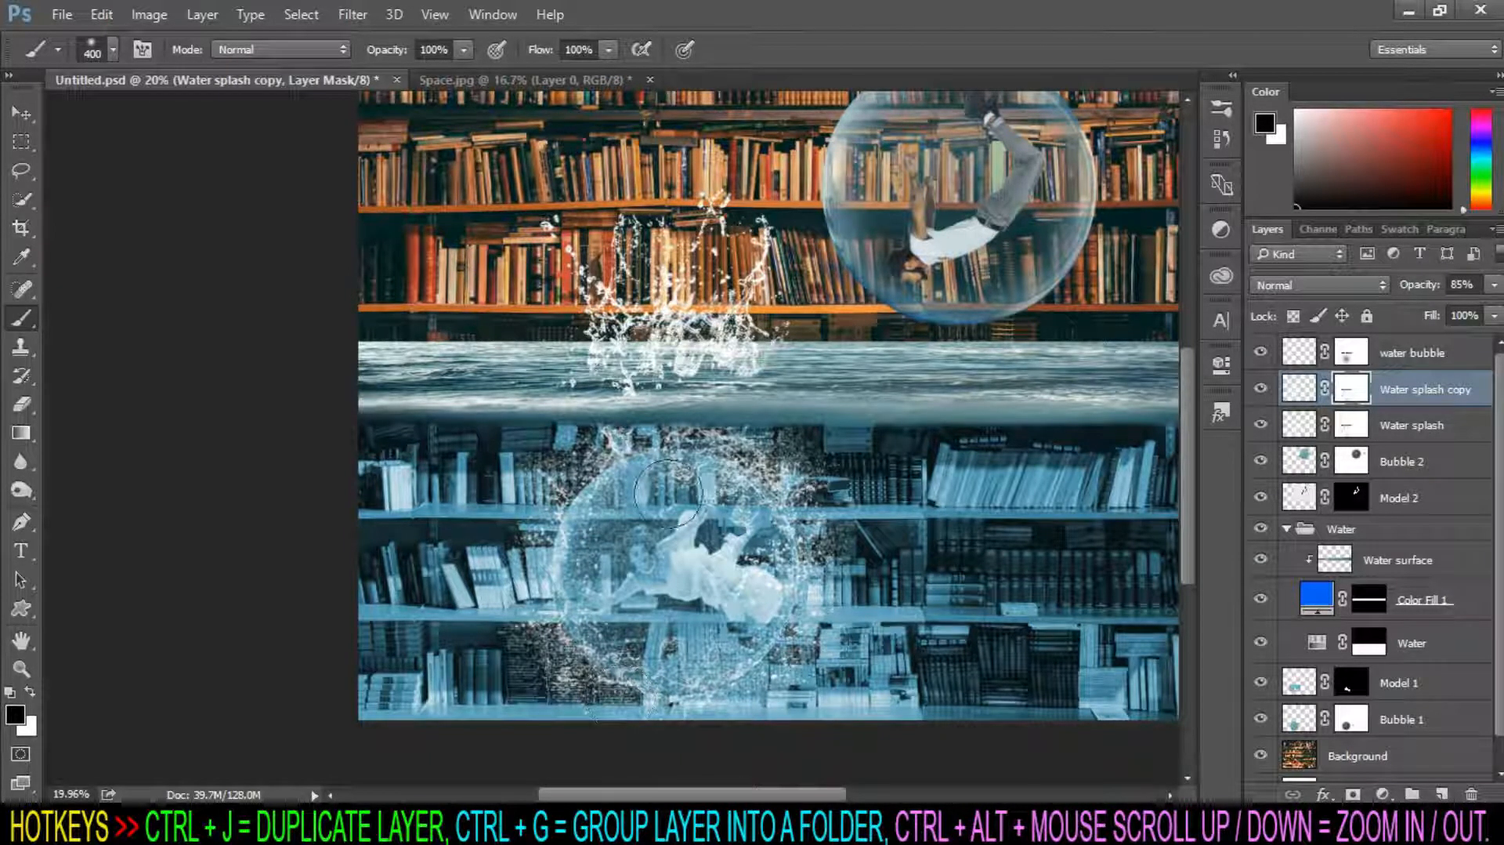
scroll(593, 646, down, 1)
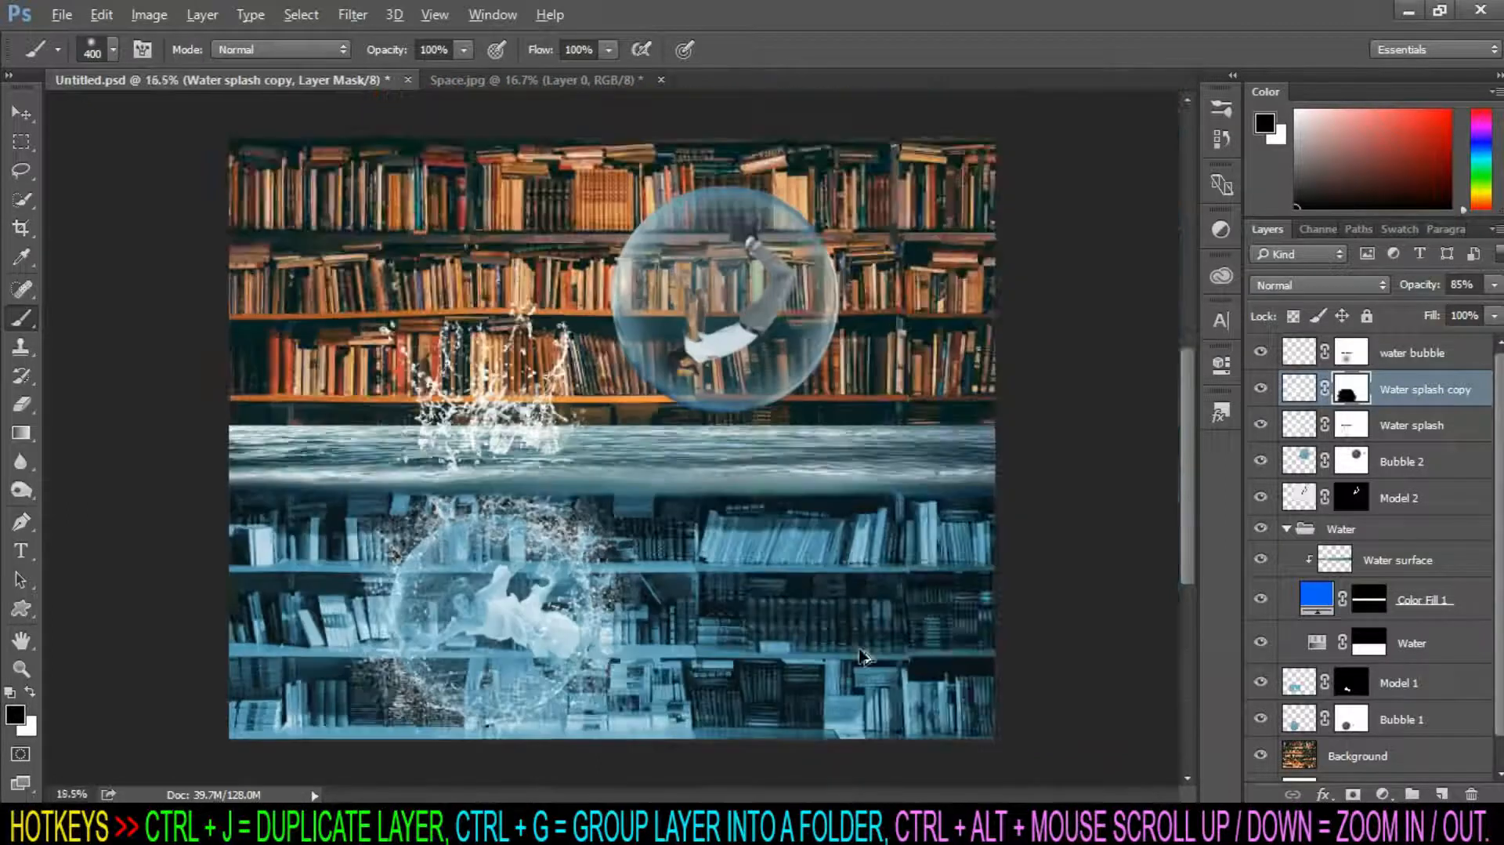
scroll(593, 646, up, 1)
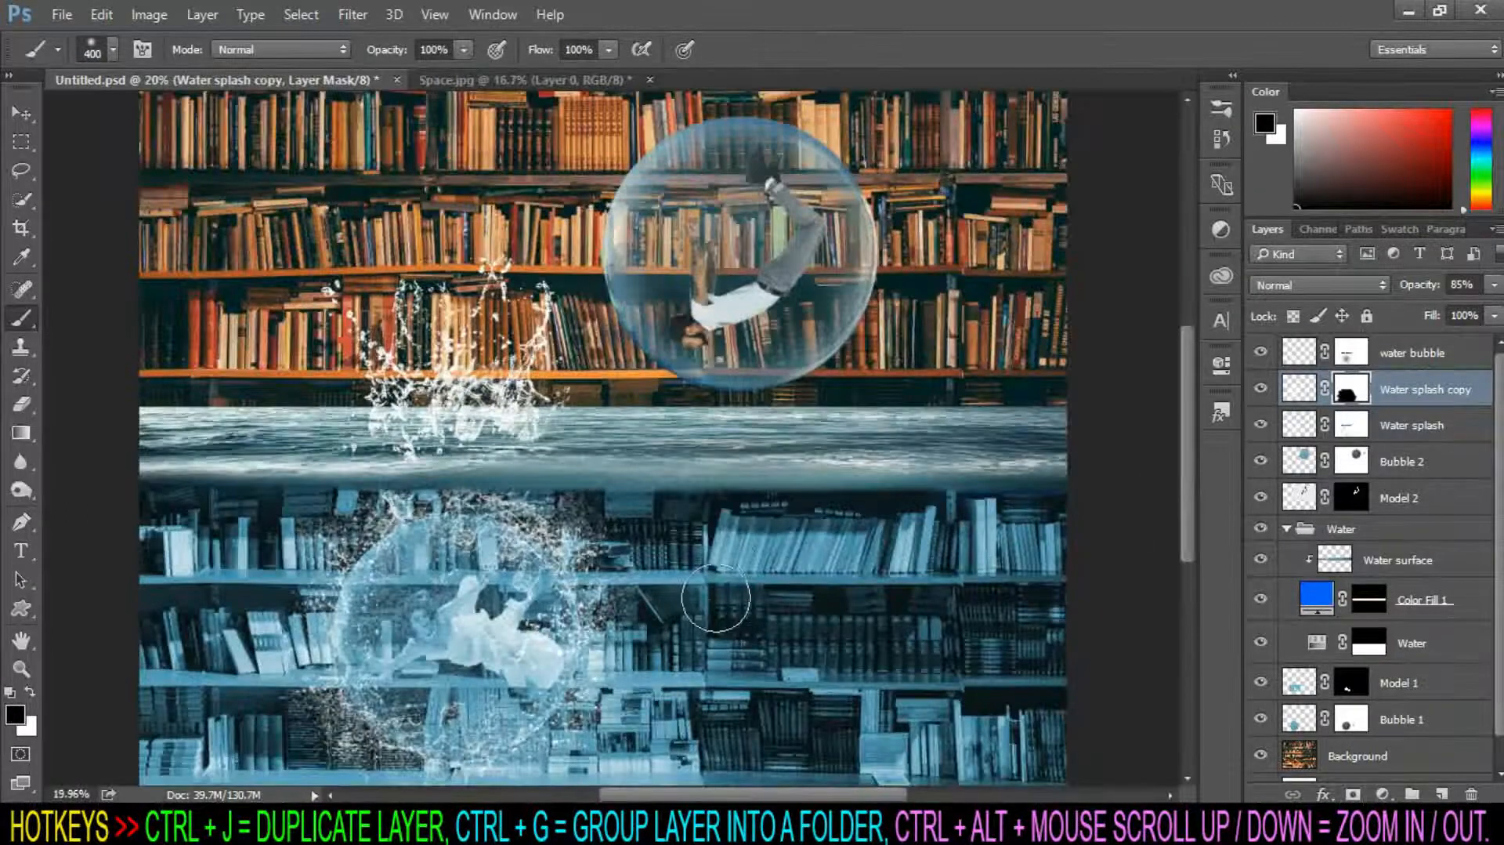
scroll(715, 598, down, 1)
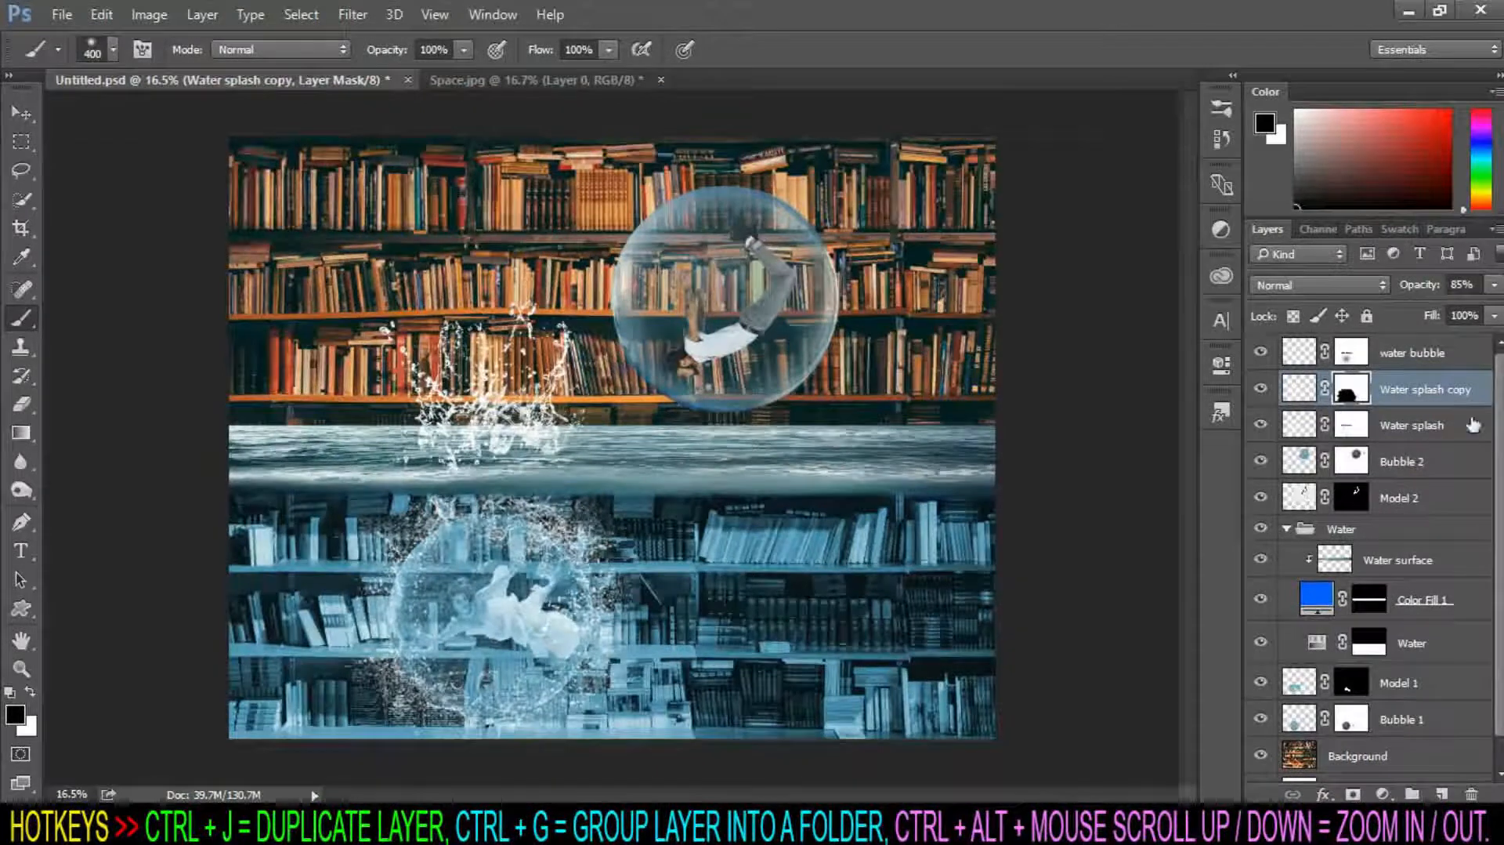
Duplicate the water bubble layer and lower the copy's opacity to 25%.
click(1431, 368)
key(ctrl+j)
click(1496, 284)
drag(1493, 308, 1425, 308)
scroll(549, 596, up, 6)
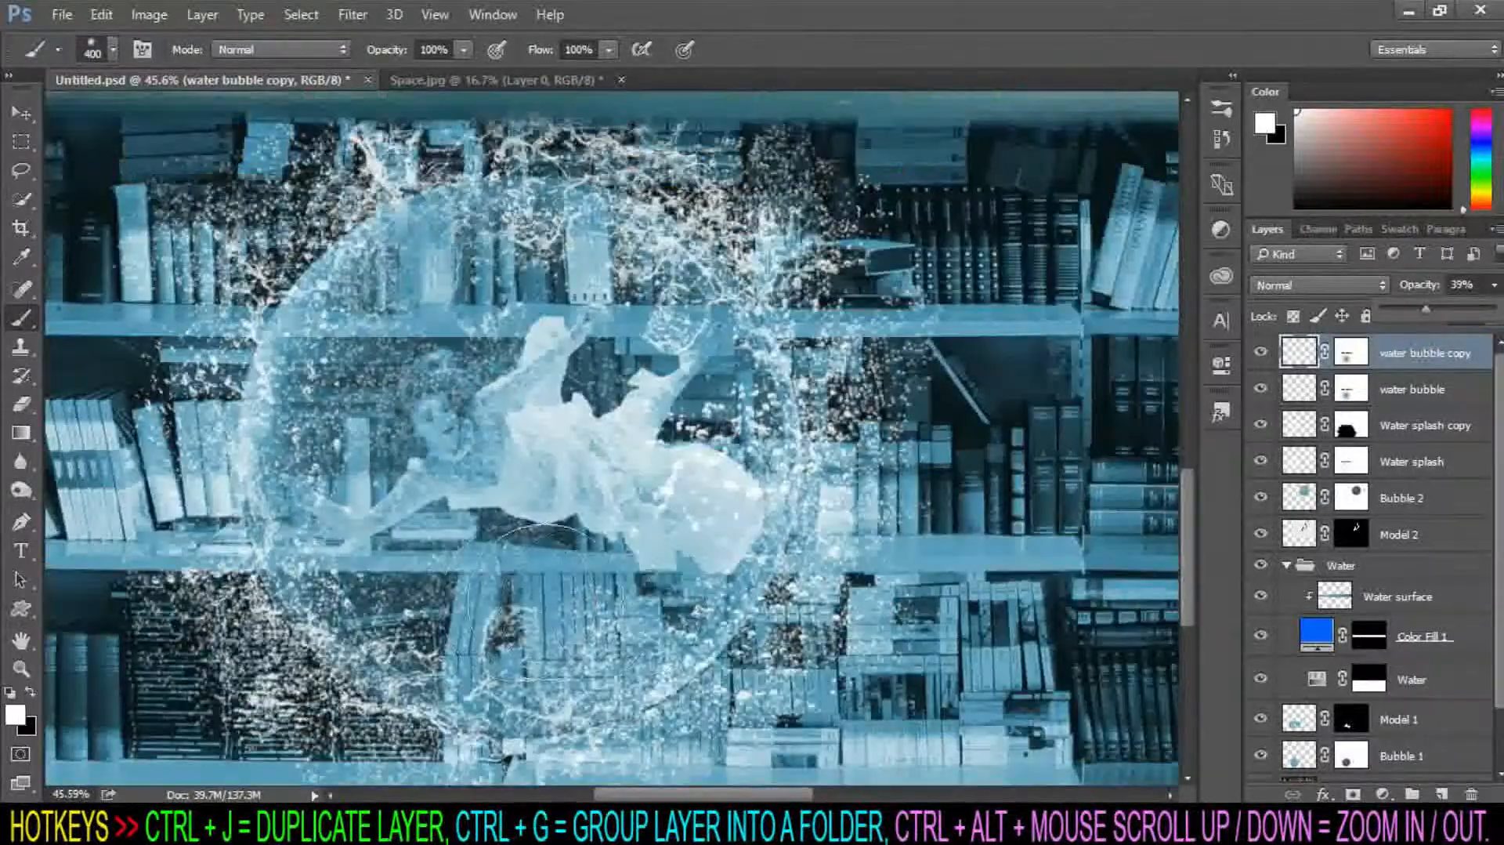
scroll(548, 595, down, 4)
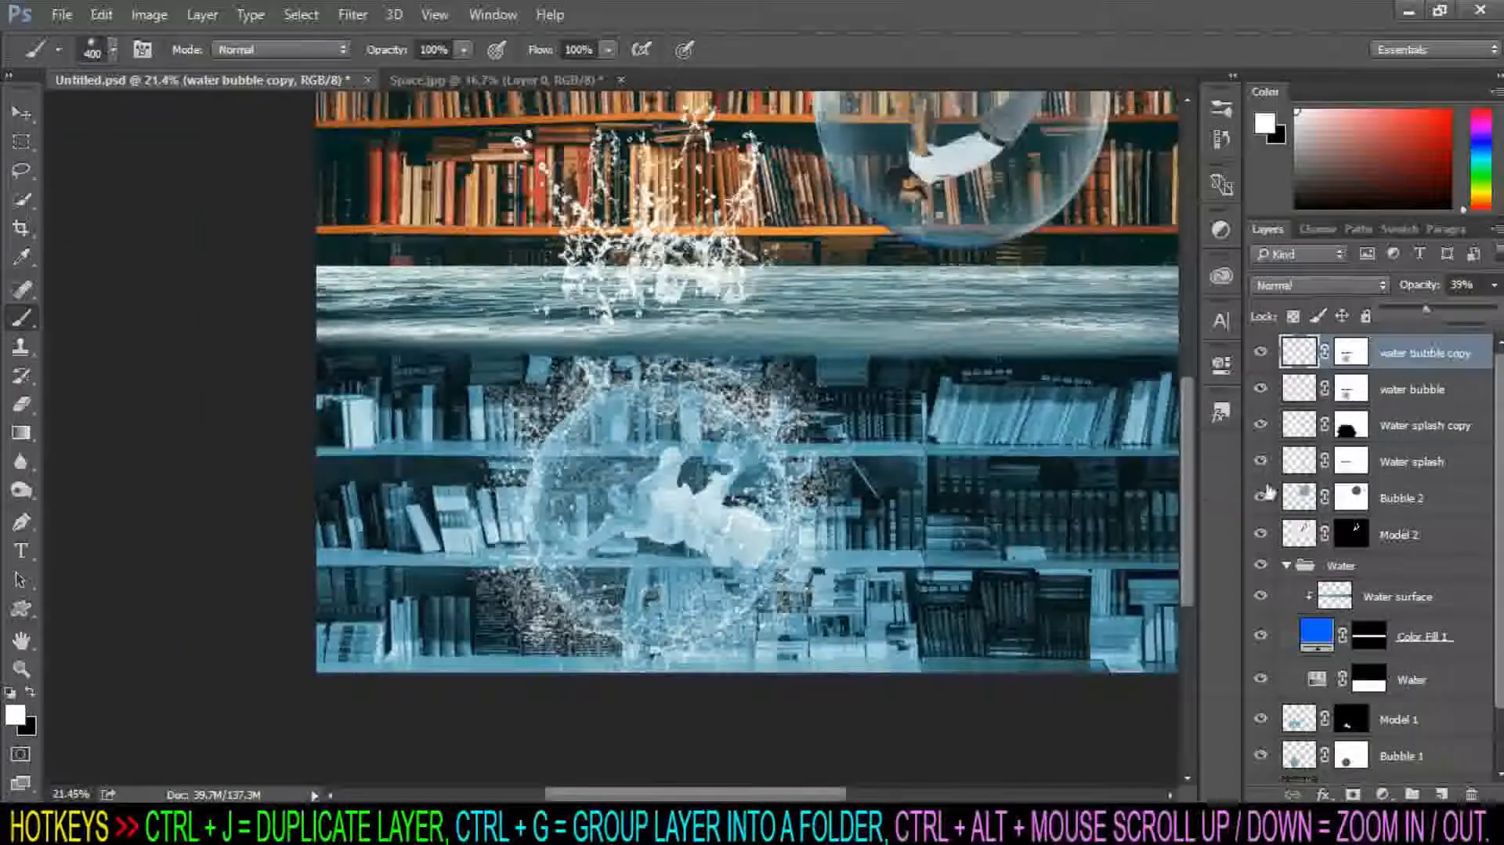
drag(1426, 312, 1407, 308)
click(1471, 343)
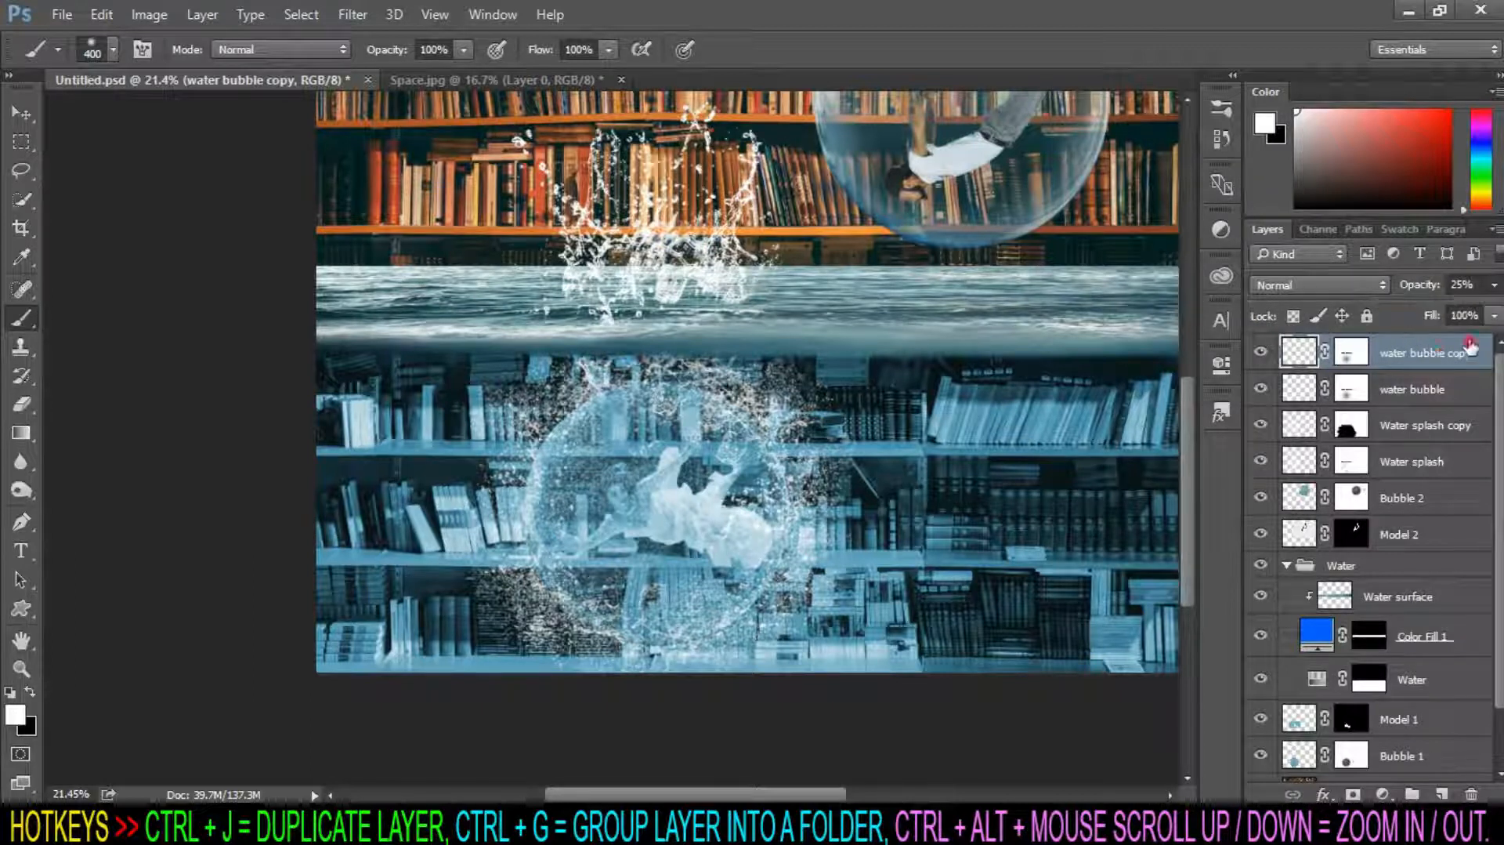
Paint black on the masks of water bubble copy and water bubble to clear the tiny bubbles off the underwater model.
scroll(580, 594, up, 4)
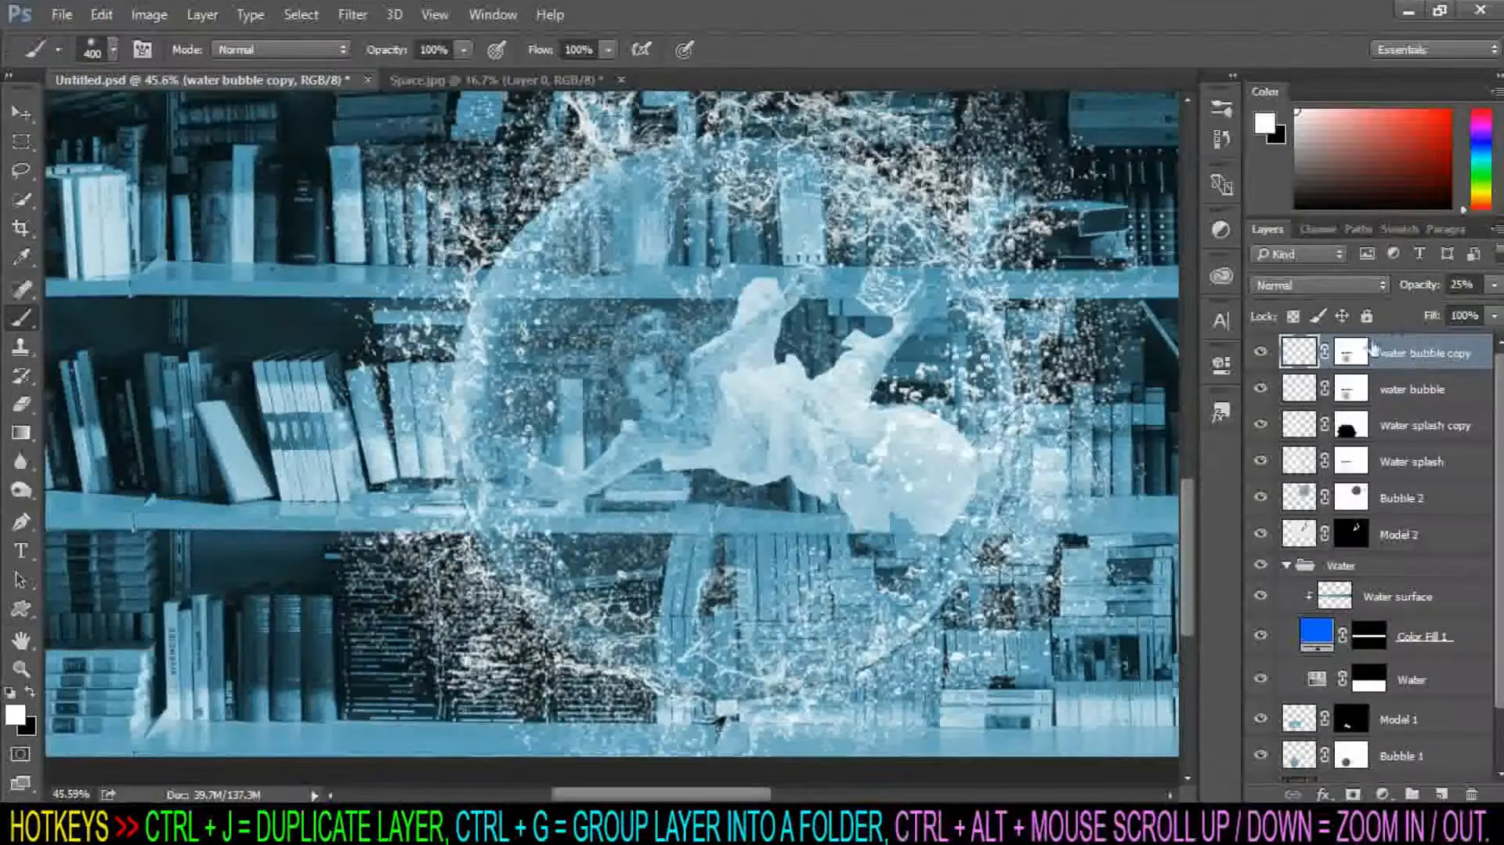
click(1351, 352)
mouse_move(589, 438)
mouse_down()
mouse_move(650, 391)
mouse_move(638, 420)
mouse_move(688, 404)
mouse_move(670, 443)
mouse_move(824, 486)
mouse_up()
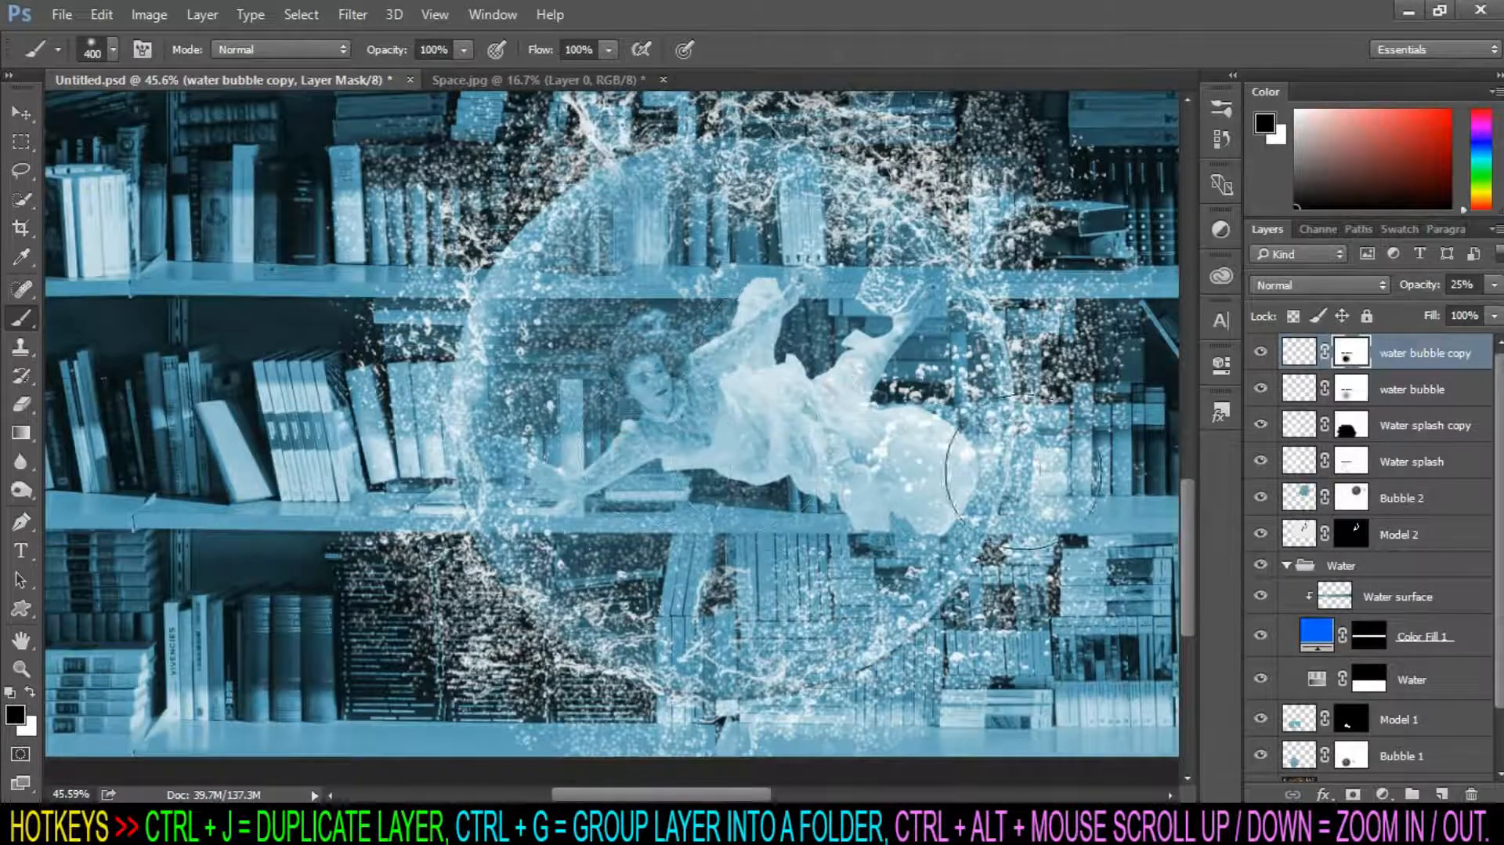
click(1351, 388)
mouse_move(627, 345)
mouse_down()
mouse_move(638, 413)
mouse_move(666, 441)
mouse_move(699, 403)
mouse_move(857, 458)
mouse_up()
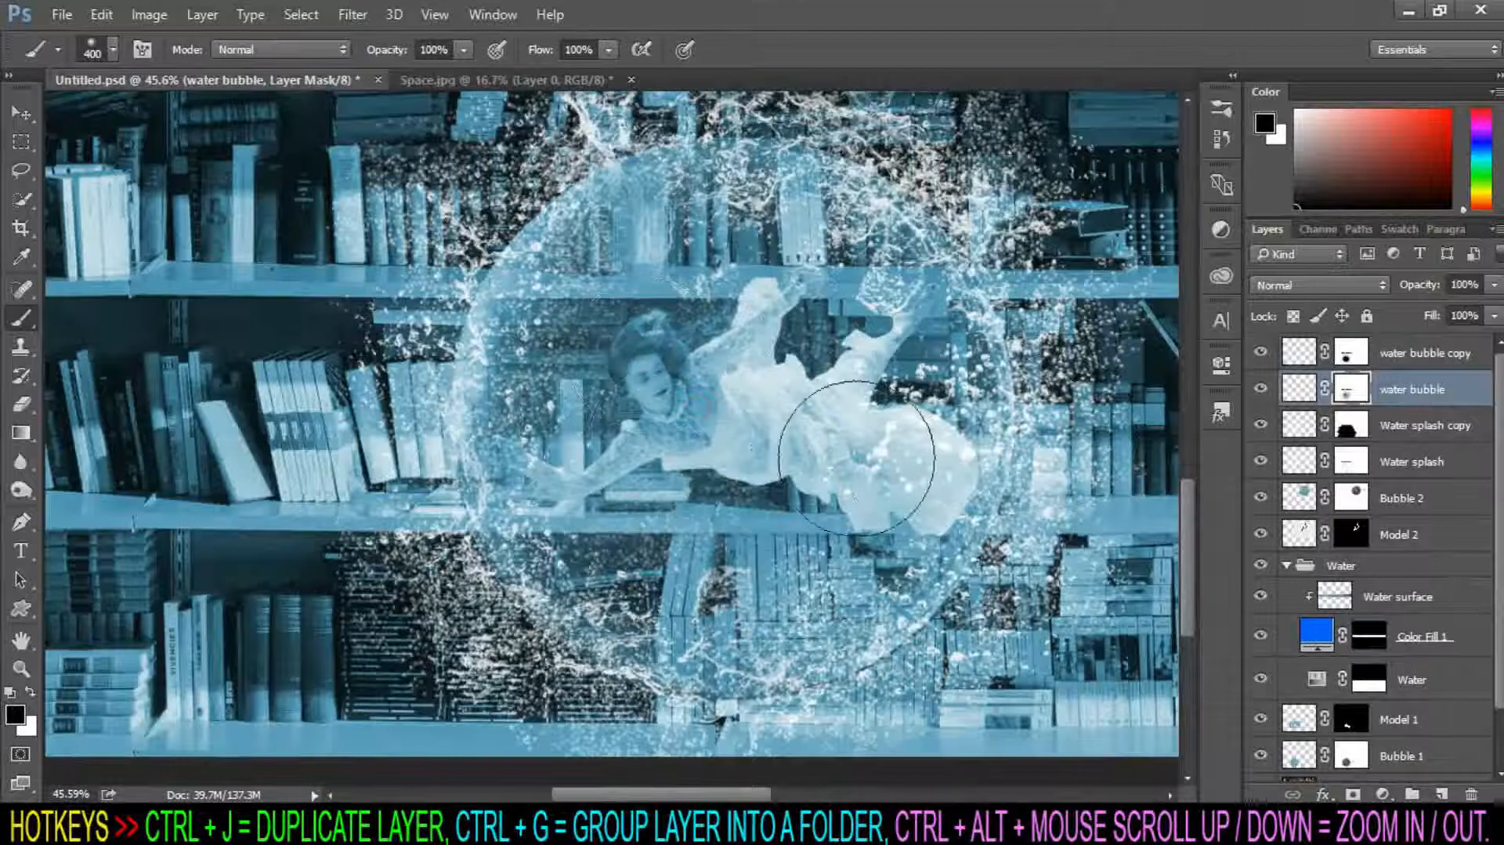
scroll(979, 666, down, 1)
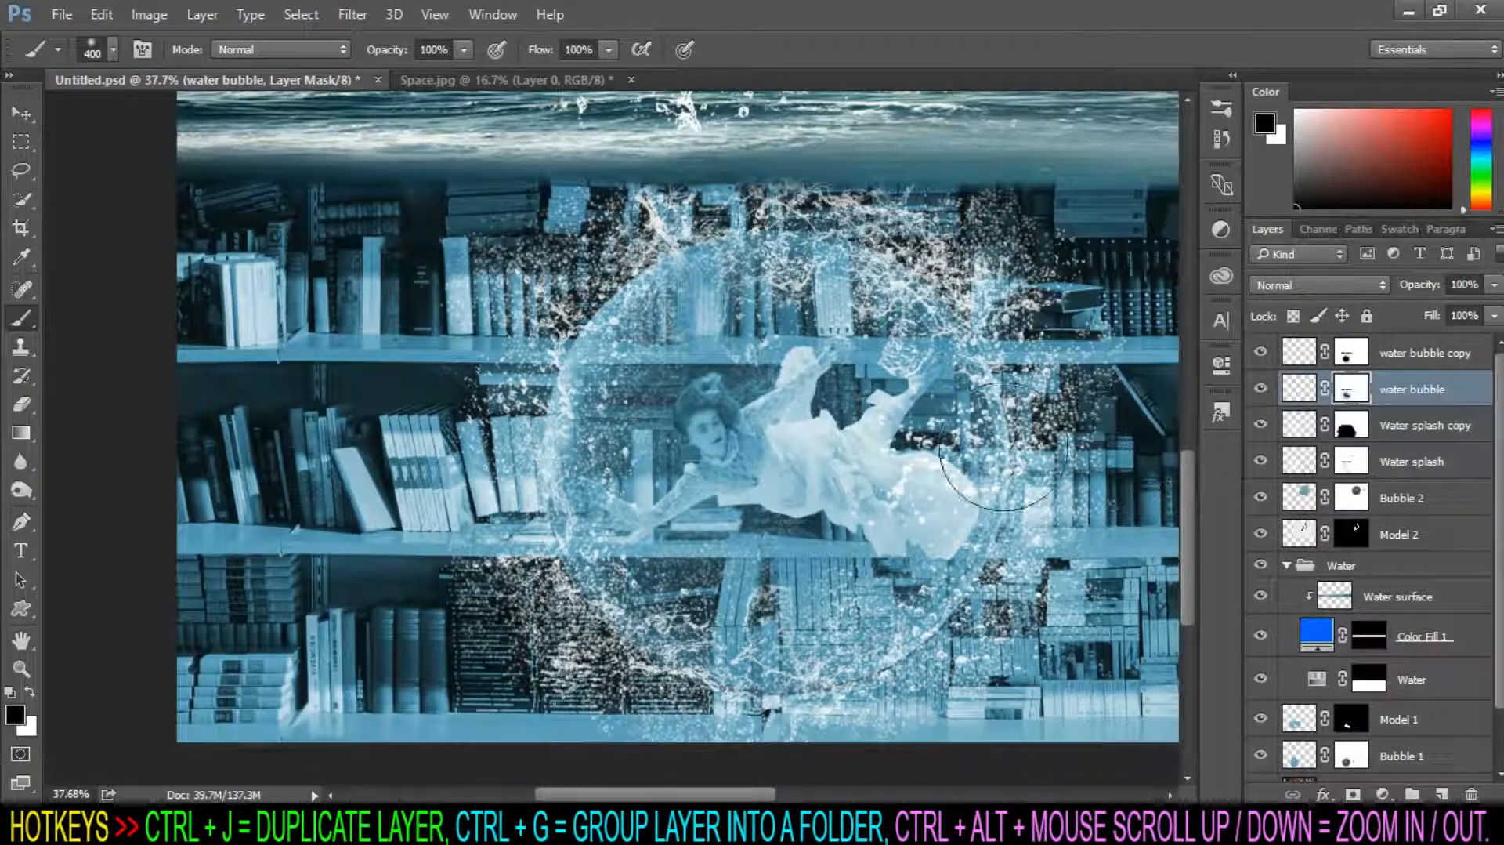
Partly restore the tiny bubbles over the underwater model on the water bubble mask with a white brush at 40% opacity.
key(x)
click(464, 52)
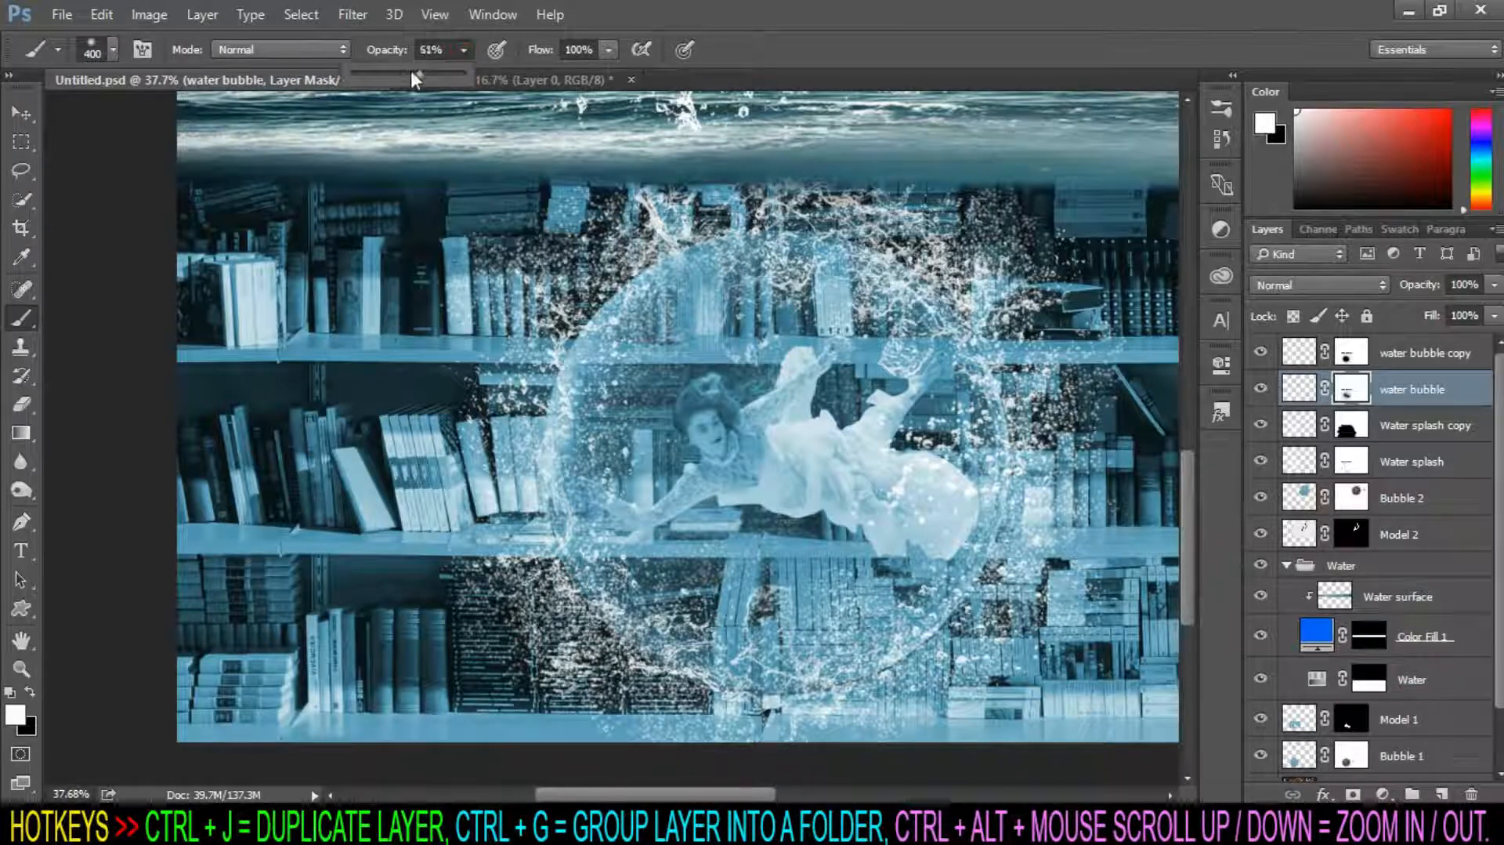
click(742, 430)
click(893, 498)
scroll(893, 499, up, 3)
key(x)
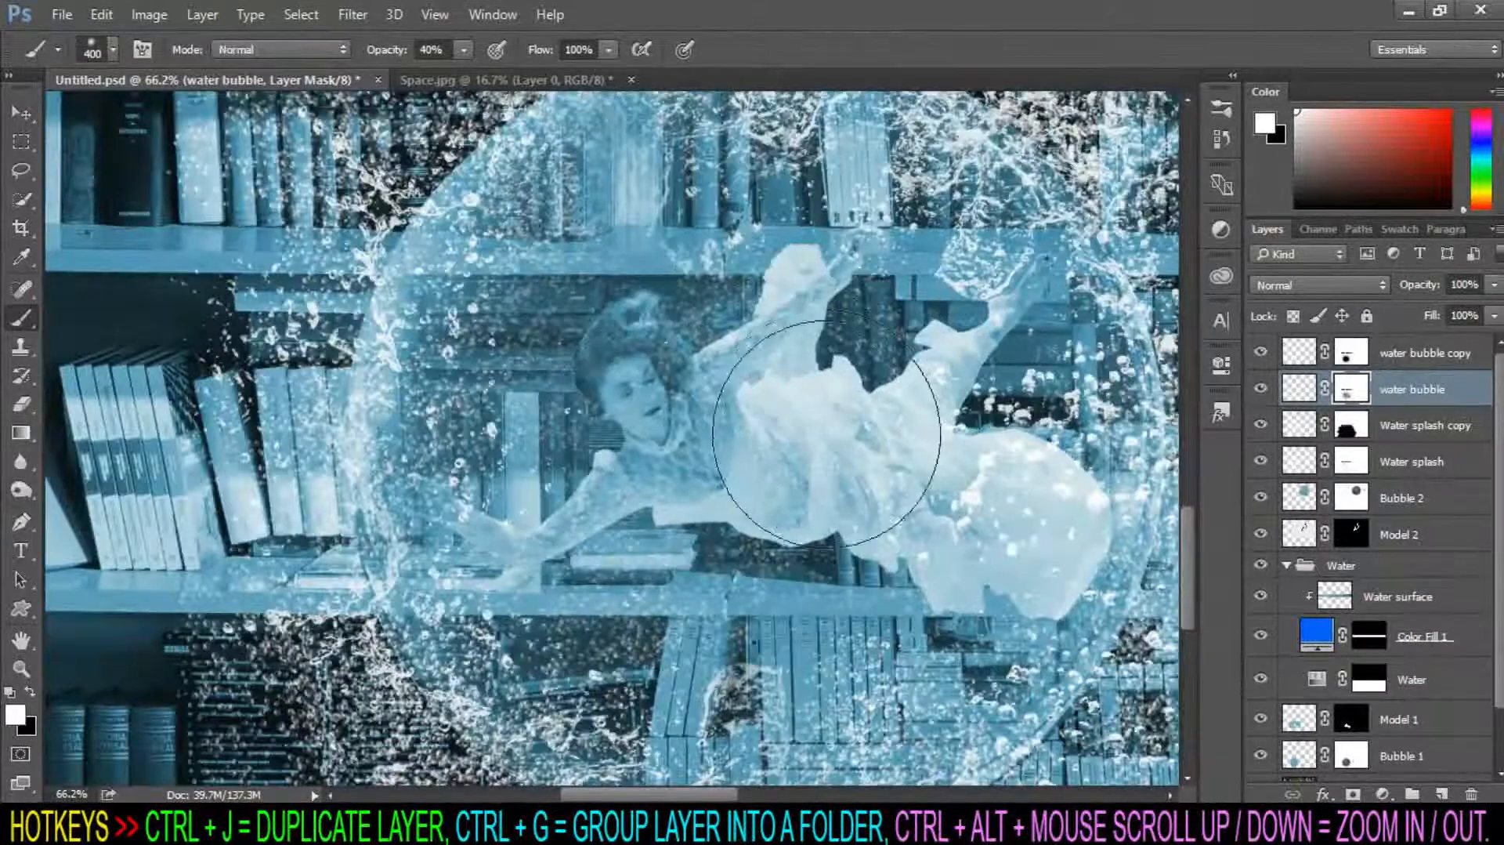
scroll(668, 398, down, 4)
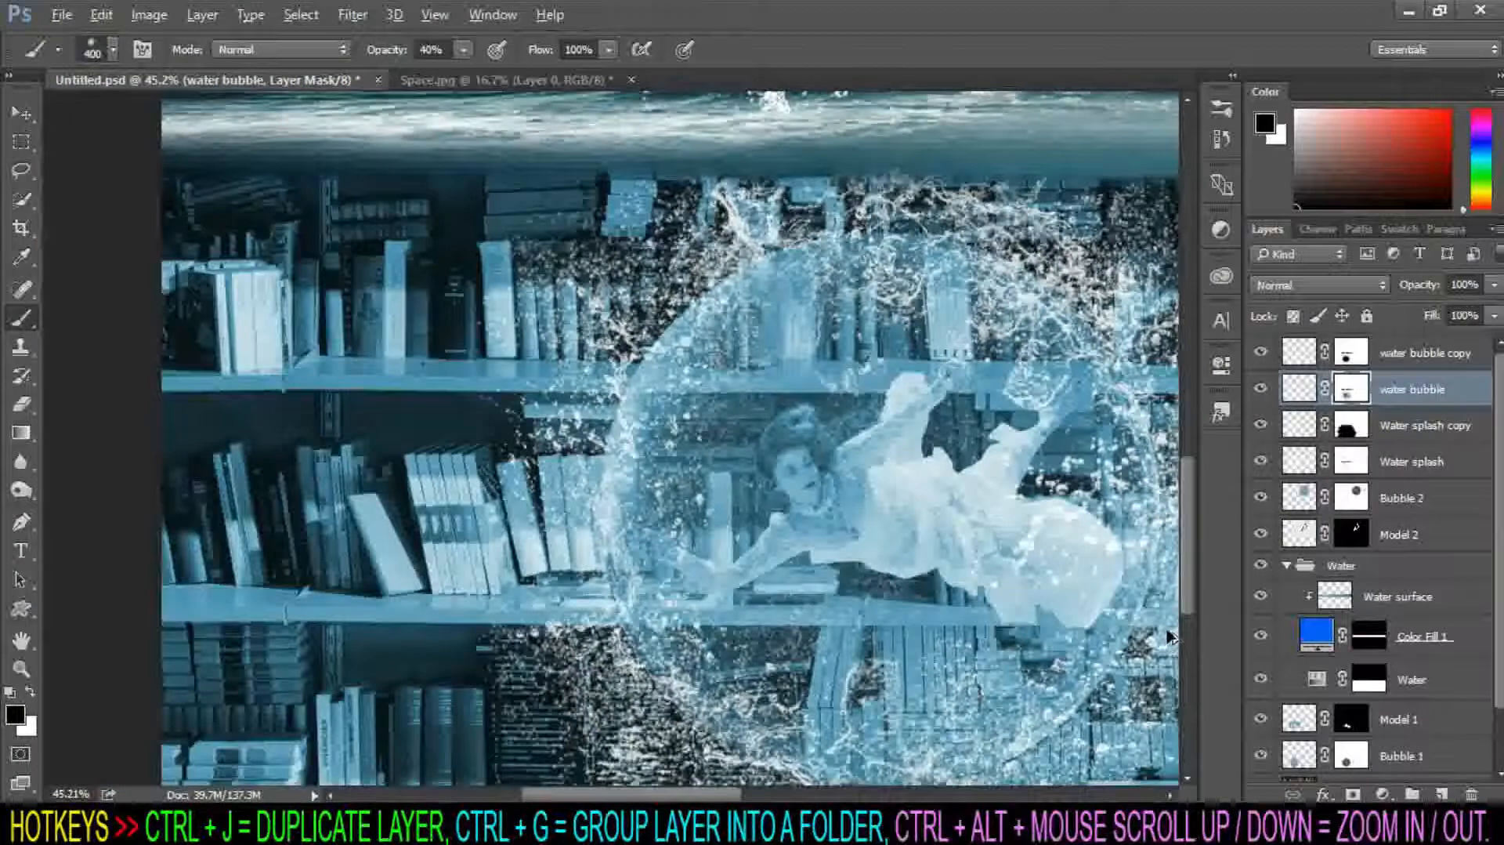
scroll(1034, 561, down, 2)
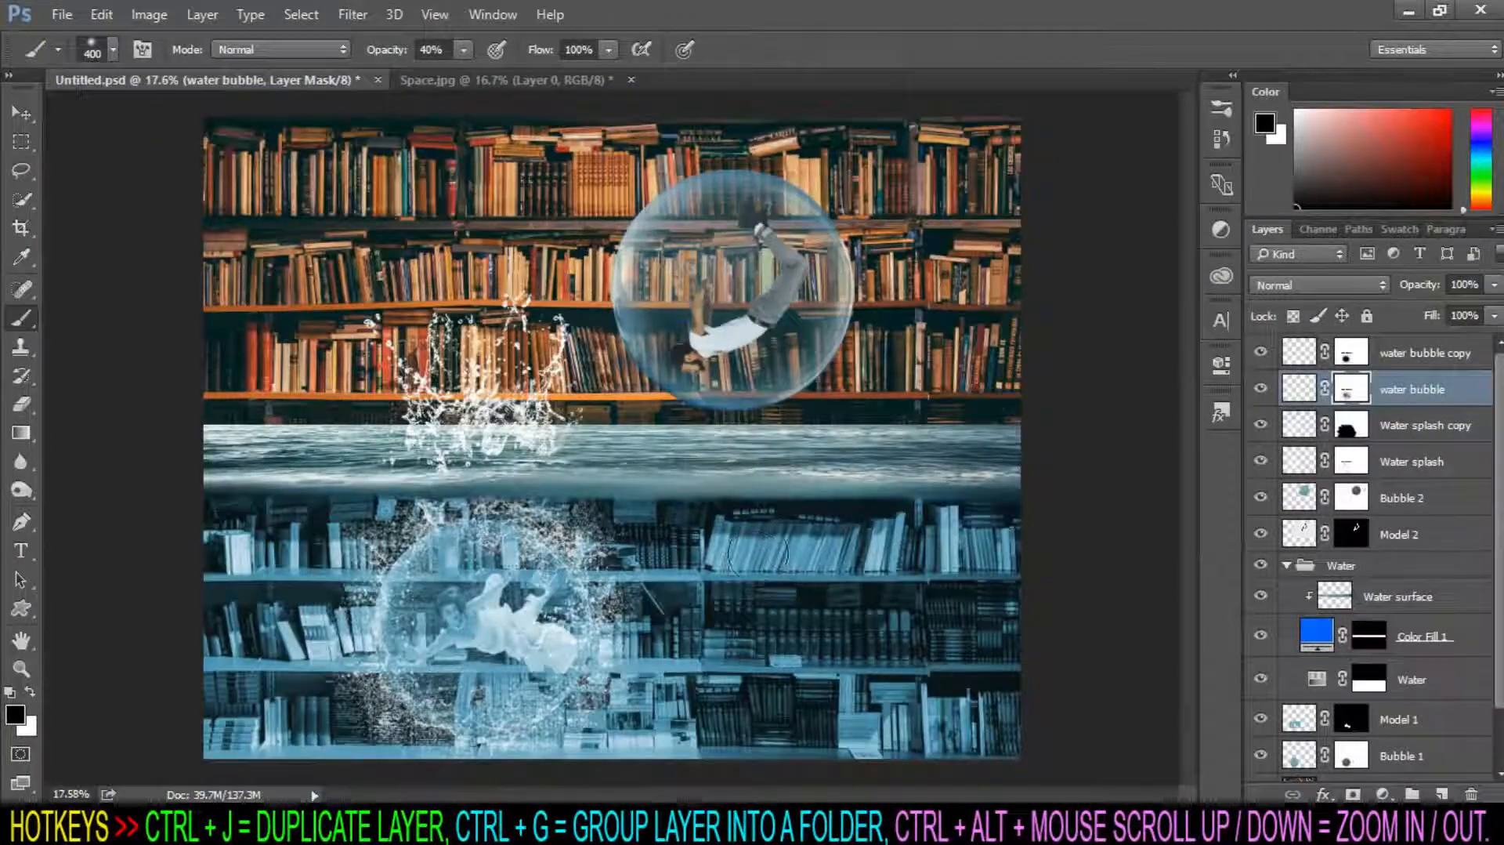
Soften the lower edge of the water surface on the Color Fill 1 mask with a 125 px black brush at 20% opacity.
click(1434, 633)
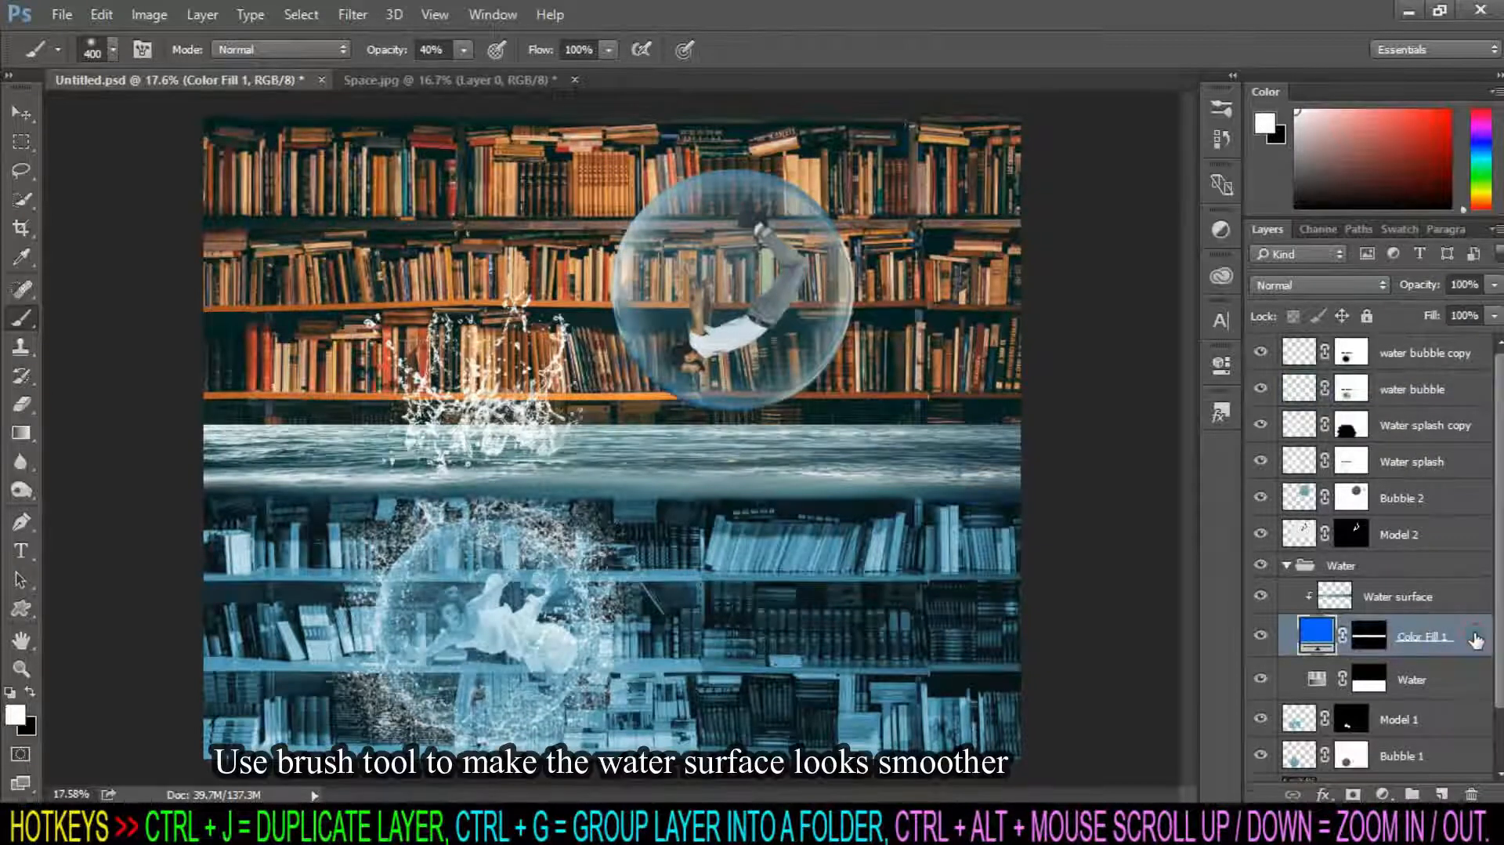
scroll(517, 561, up, 3)
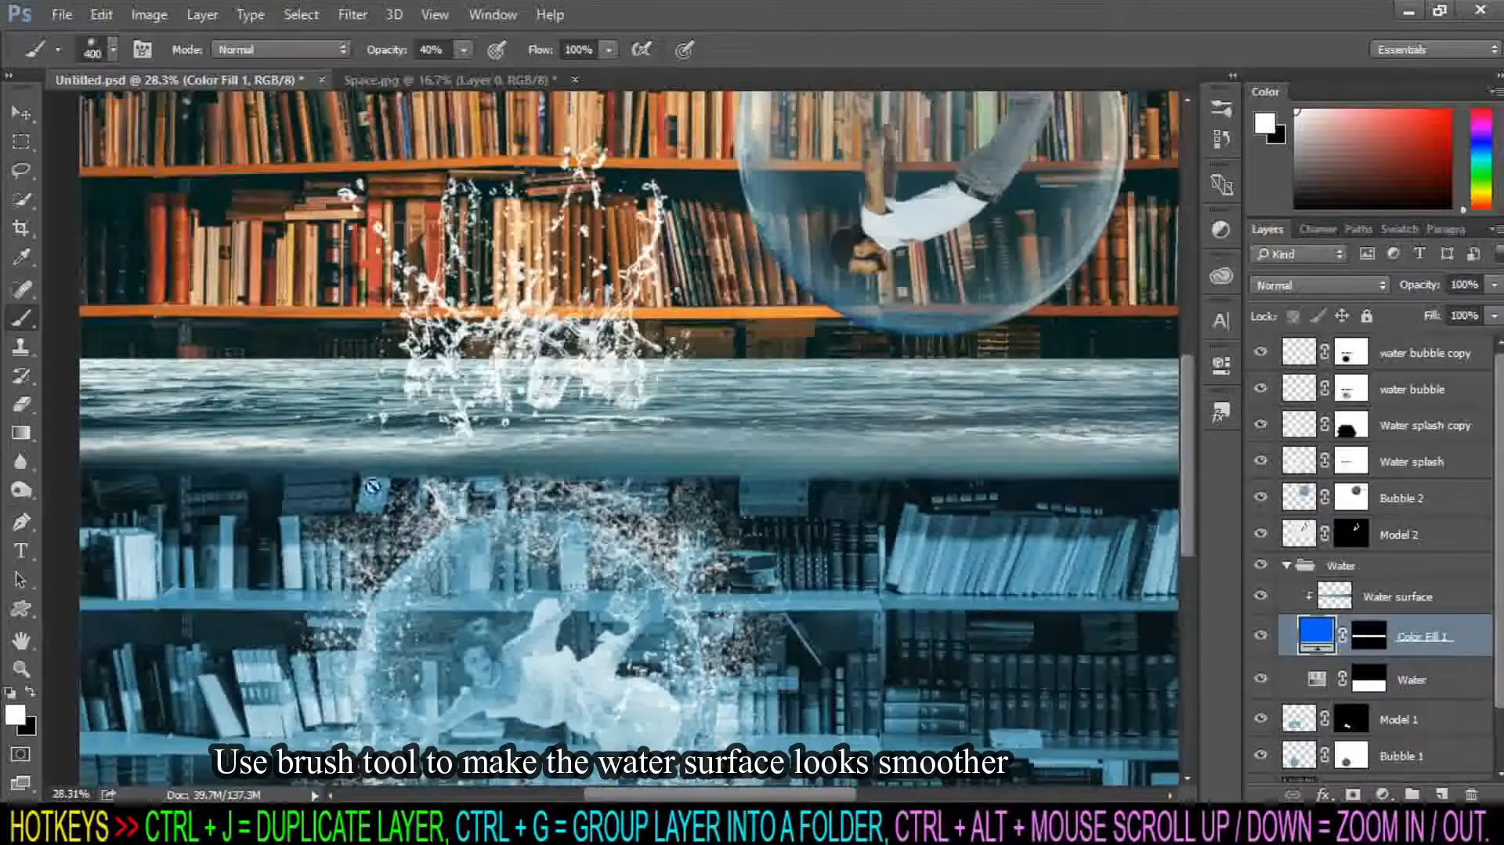
key(x)
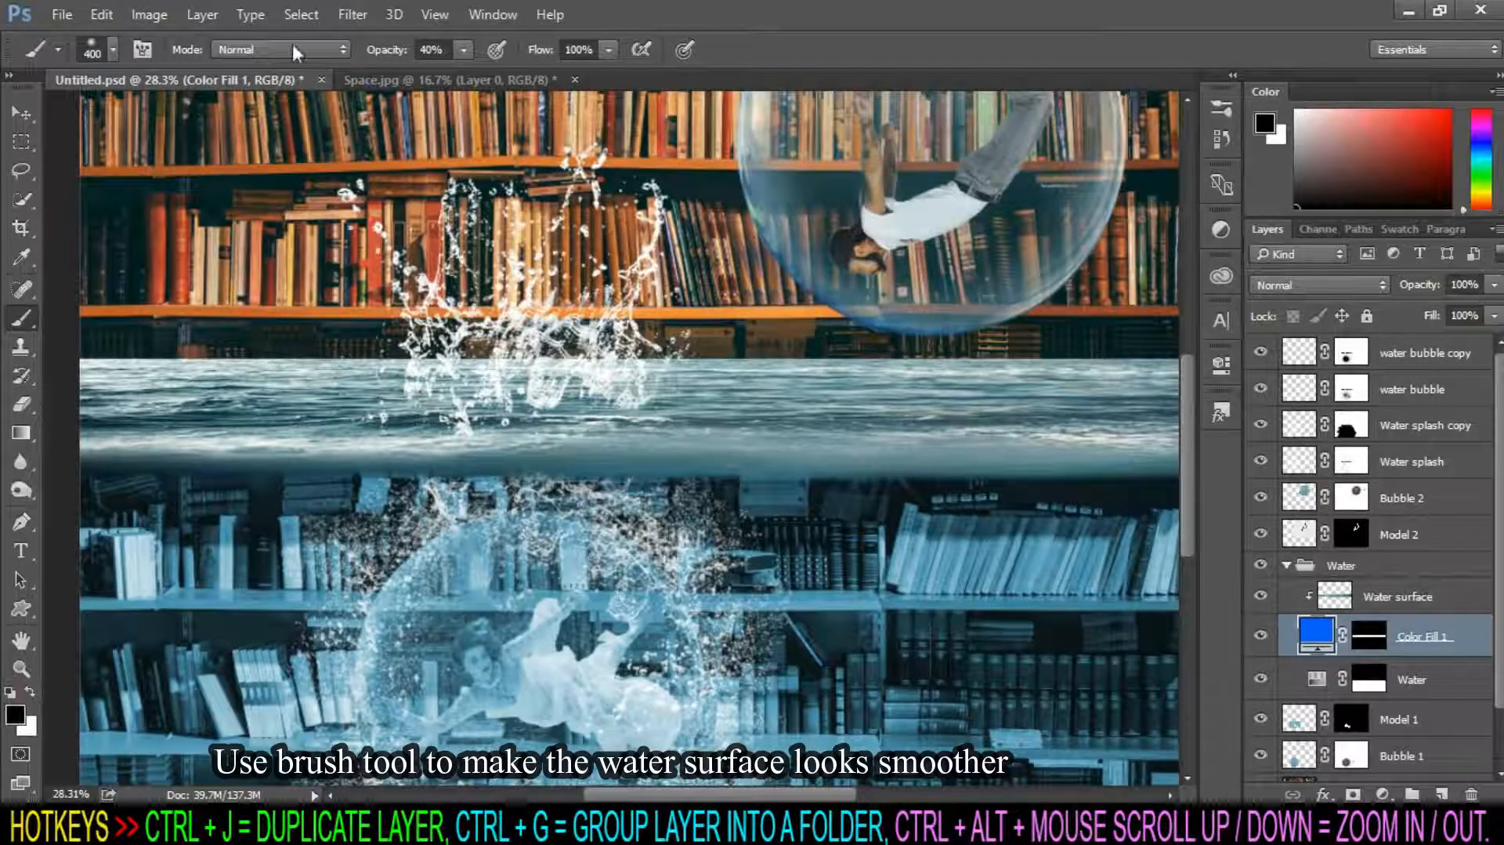
click(463, 74)
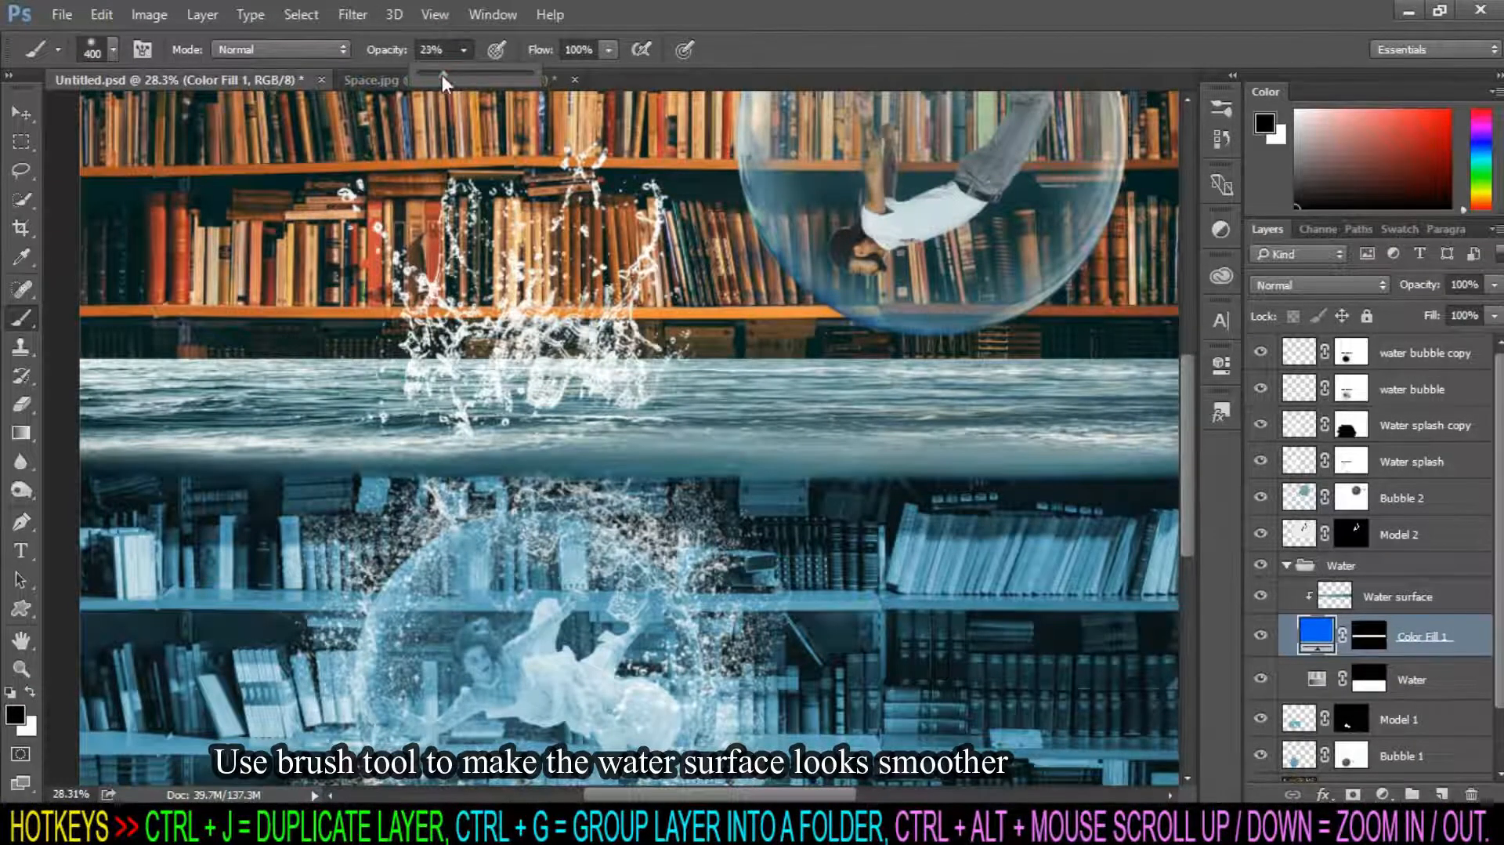
click(1369, 635)
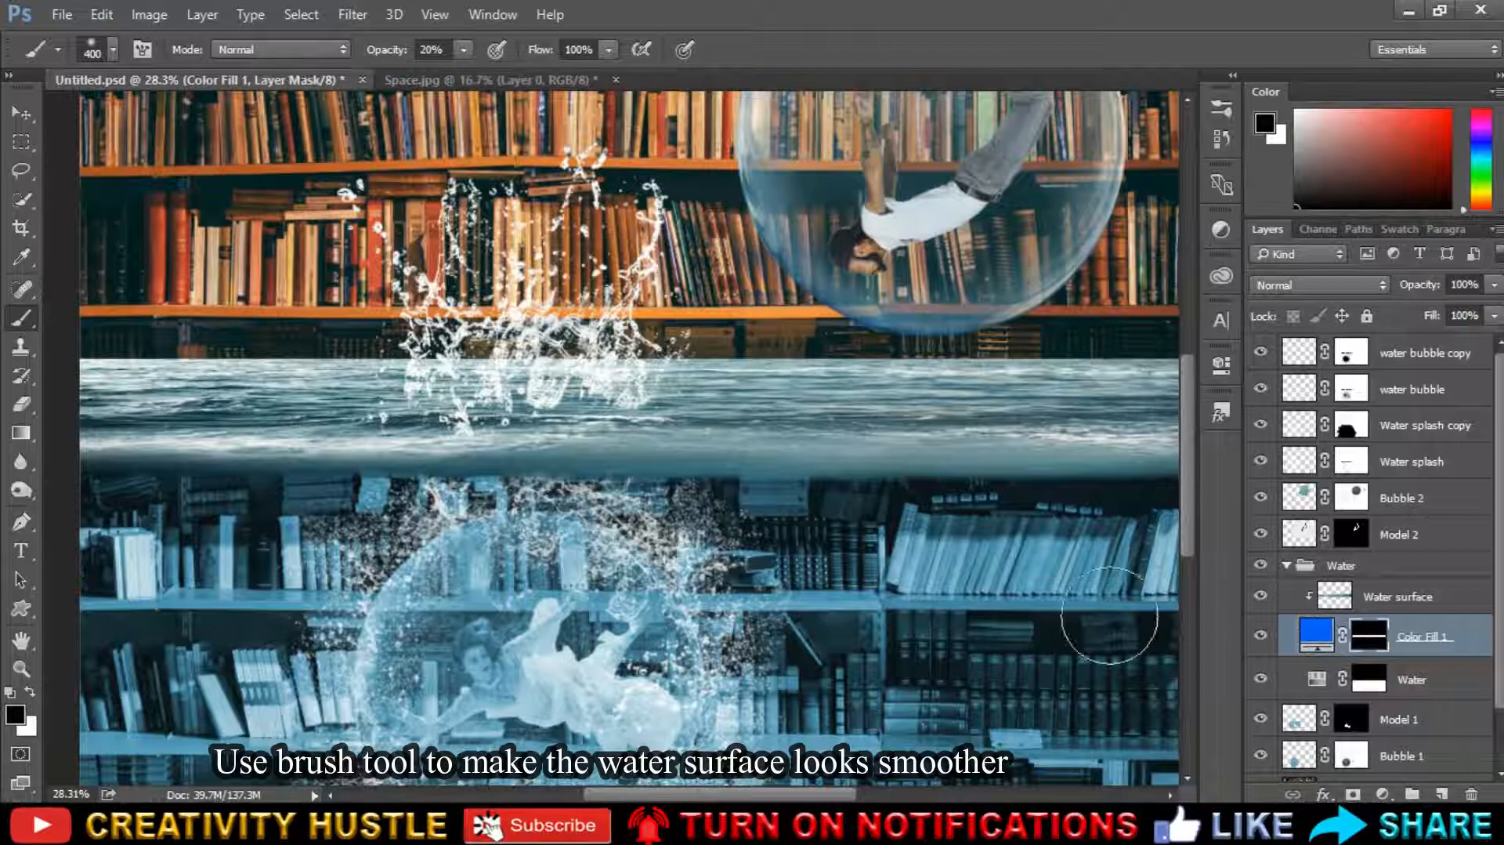
key(bracketleft)
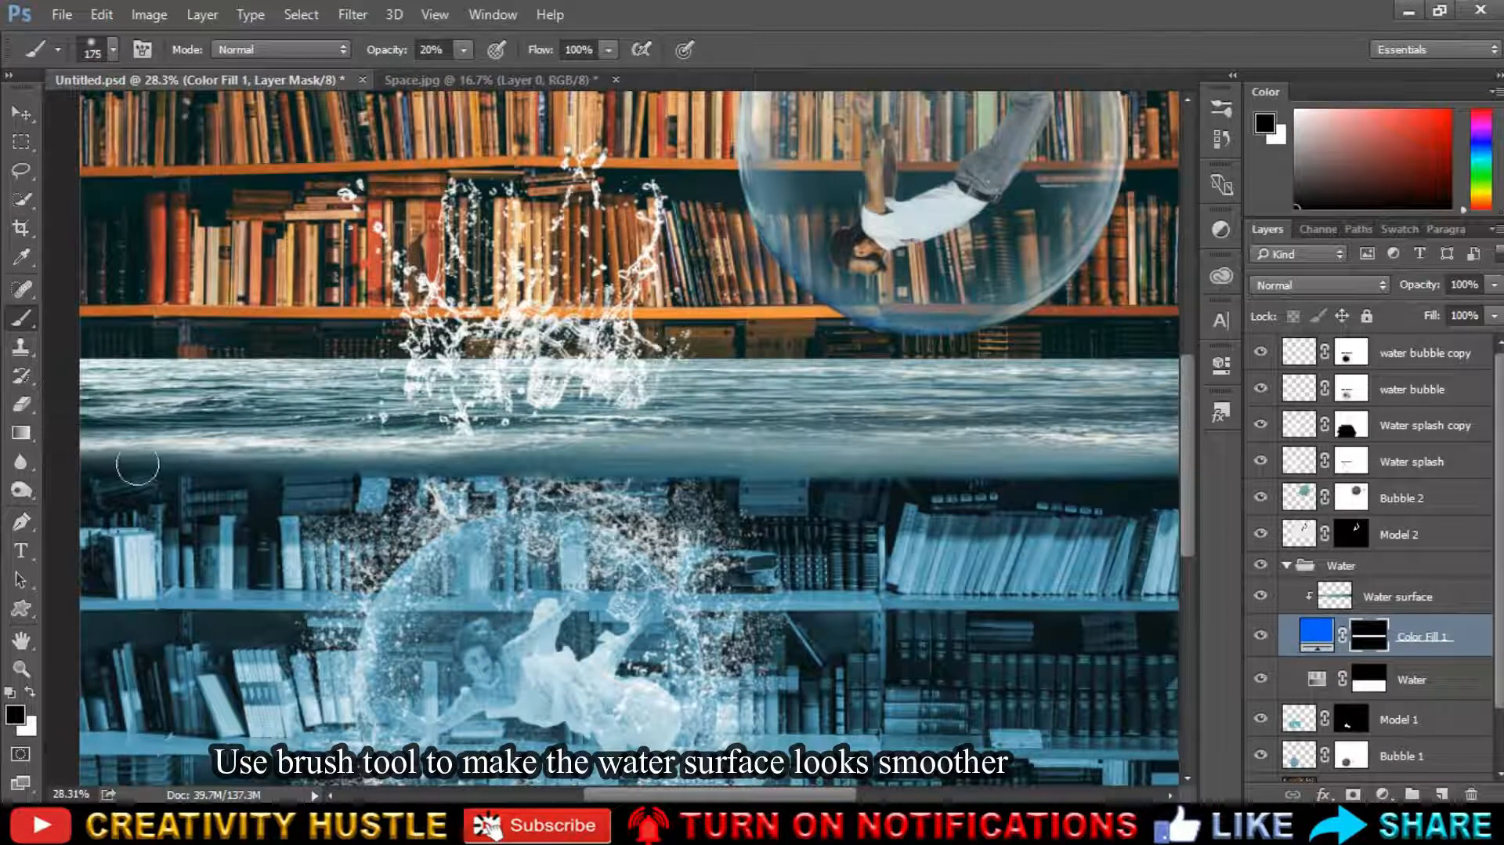
drag(180, 479, 268, 481)
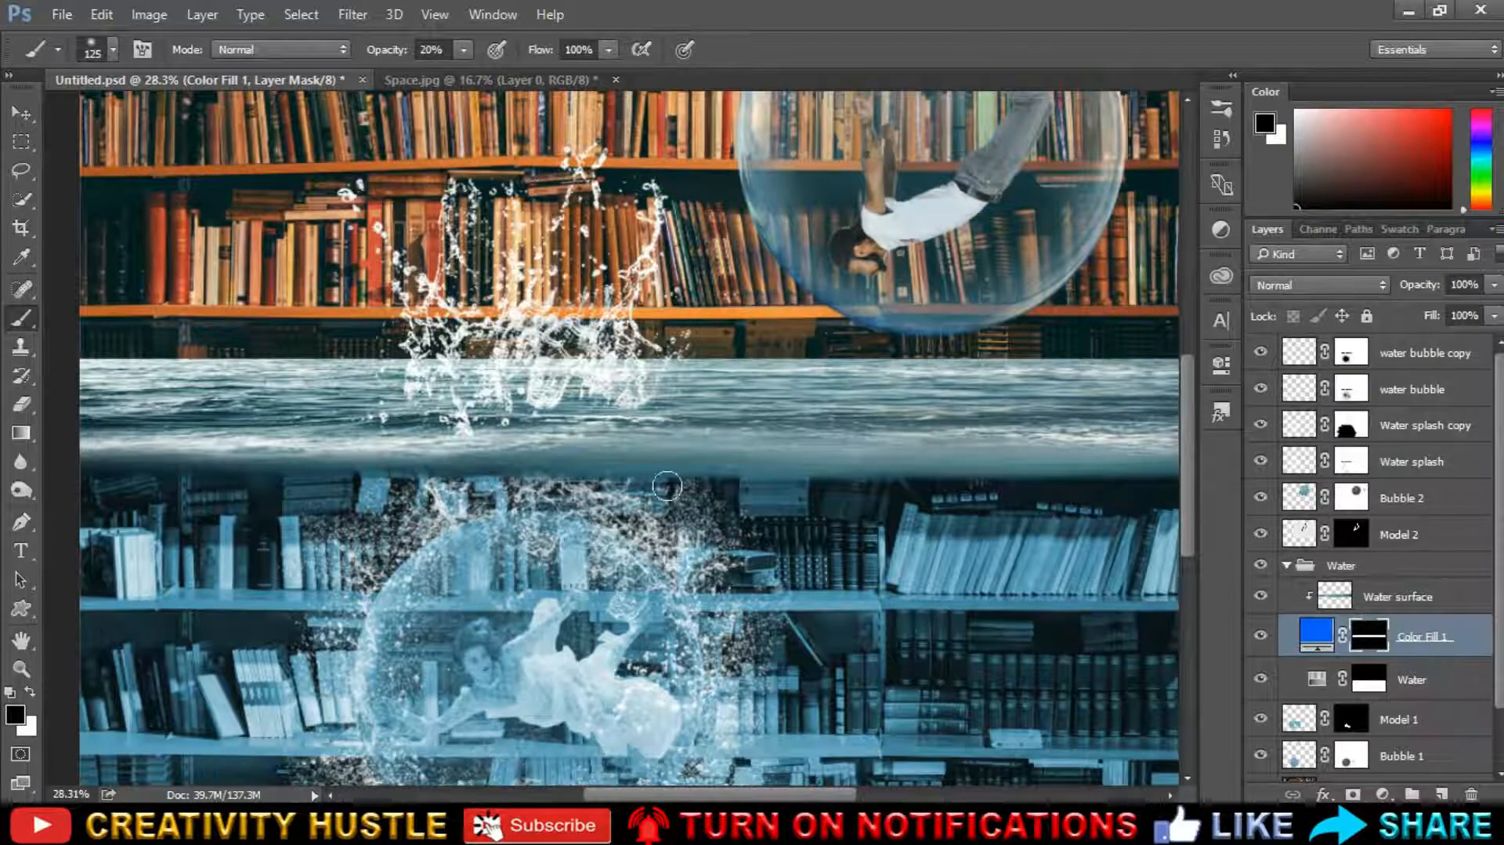
drag(791, 796, 863, 796)
mouse_move(554, 472)
mouse_down()
mouse_move(615, 483)
mouse_move(915, 478)
mouse_up()
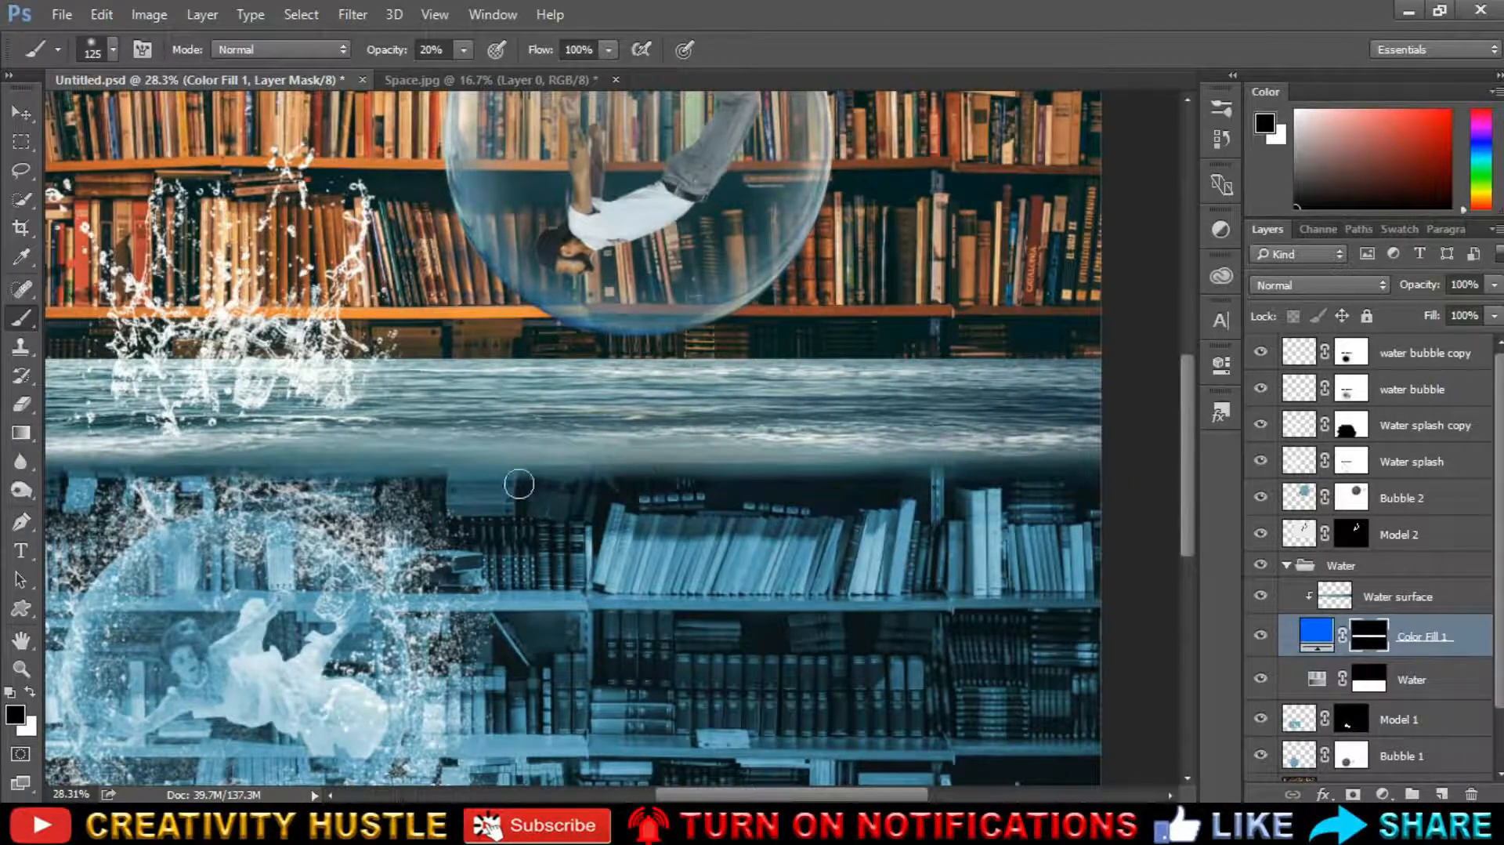
scroll(200, 623, down, 4)
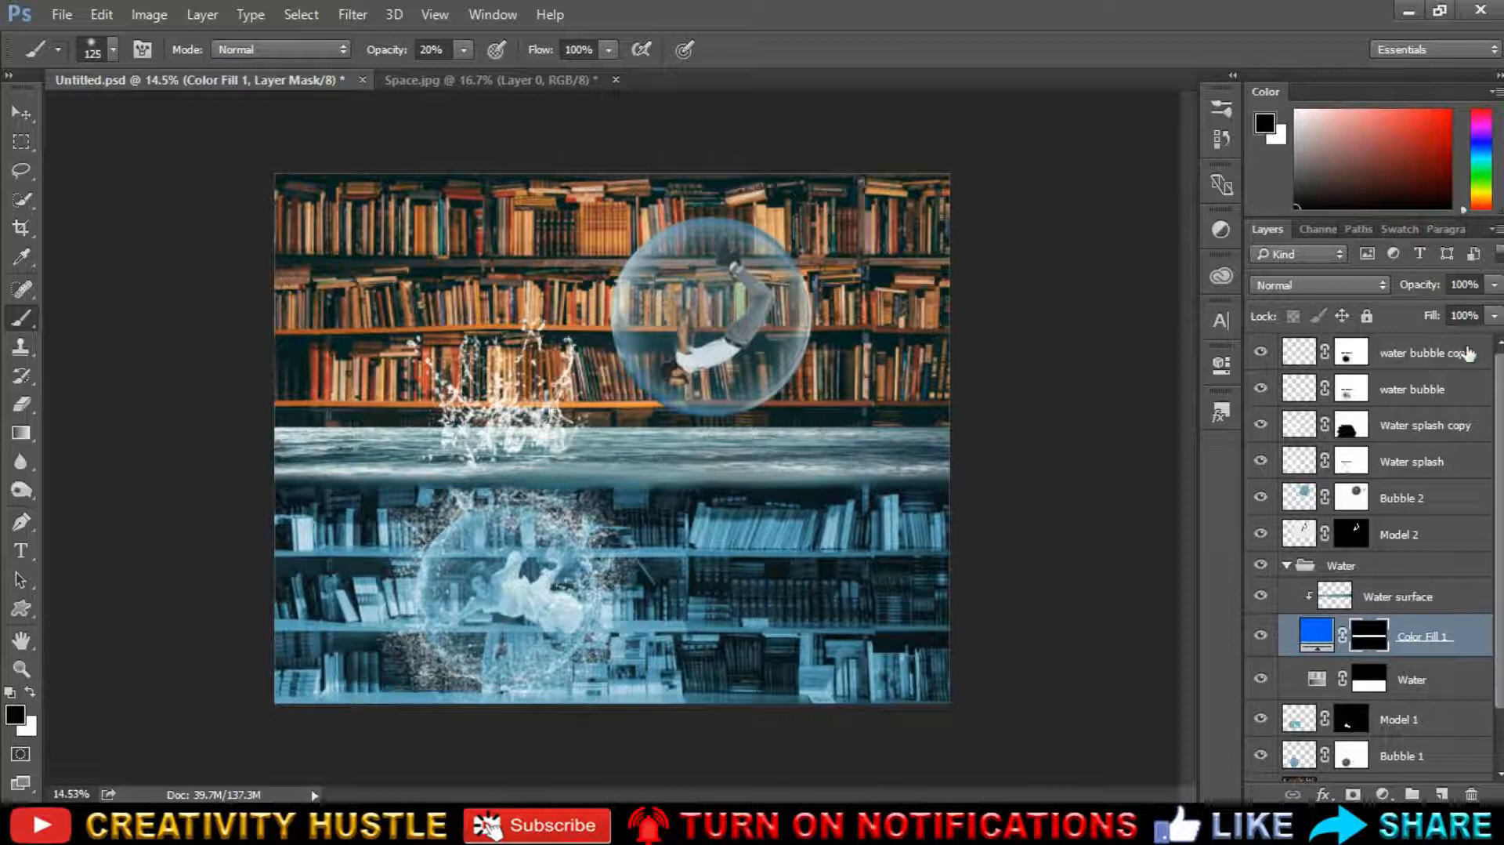
Group the layers from water bubble copy down to Water splash and name the group "water splash and water bubble".
click(1469, 353)
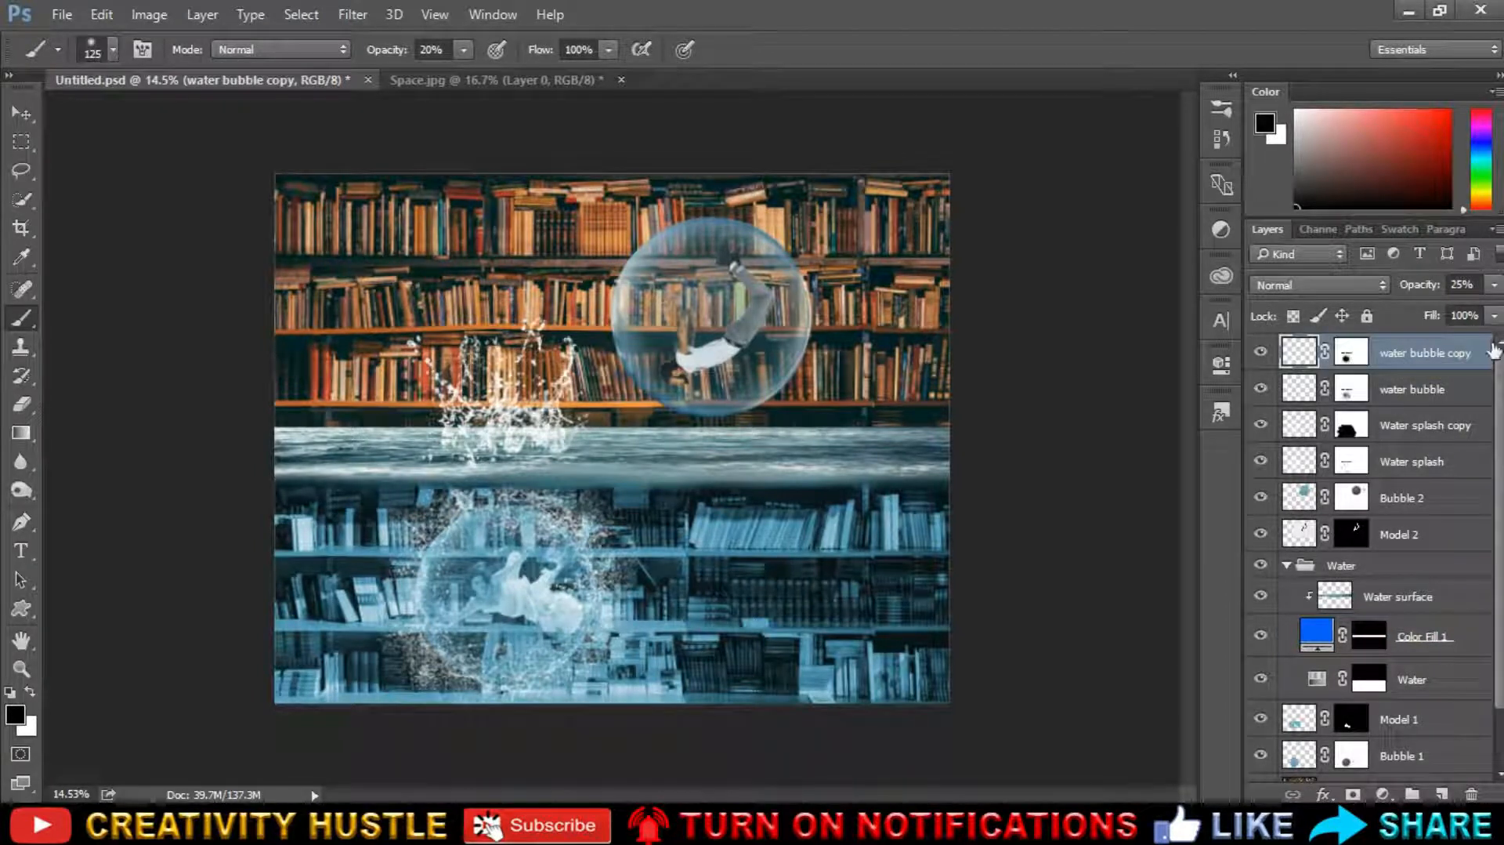
shift+click(1459, 462)
key(ctrl+g)
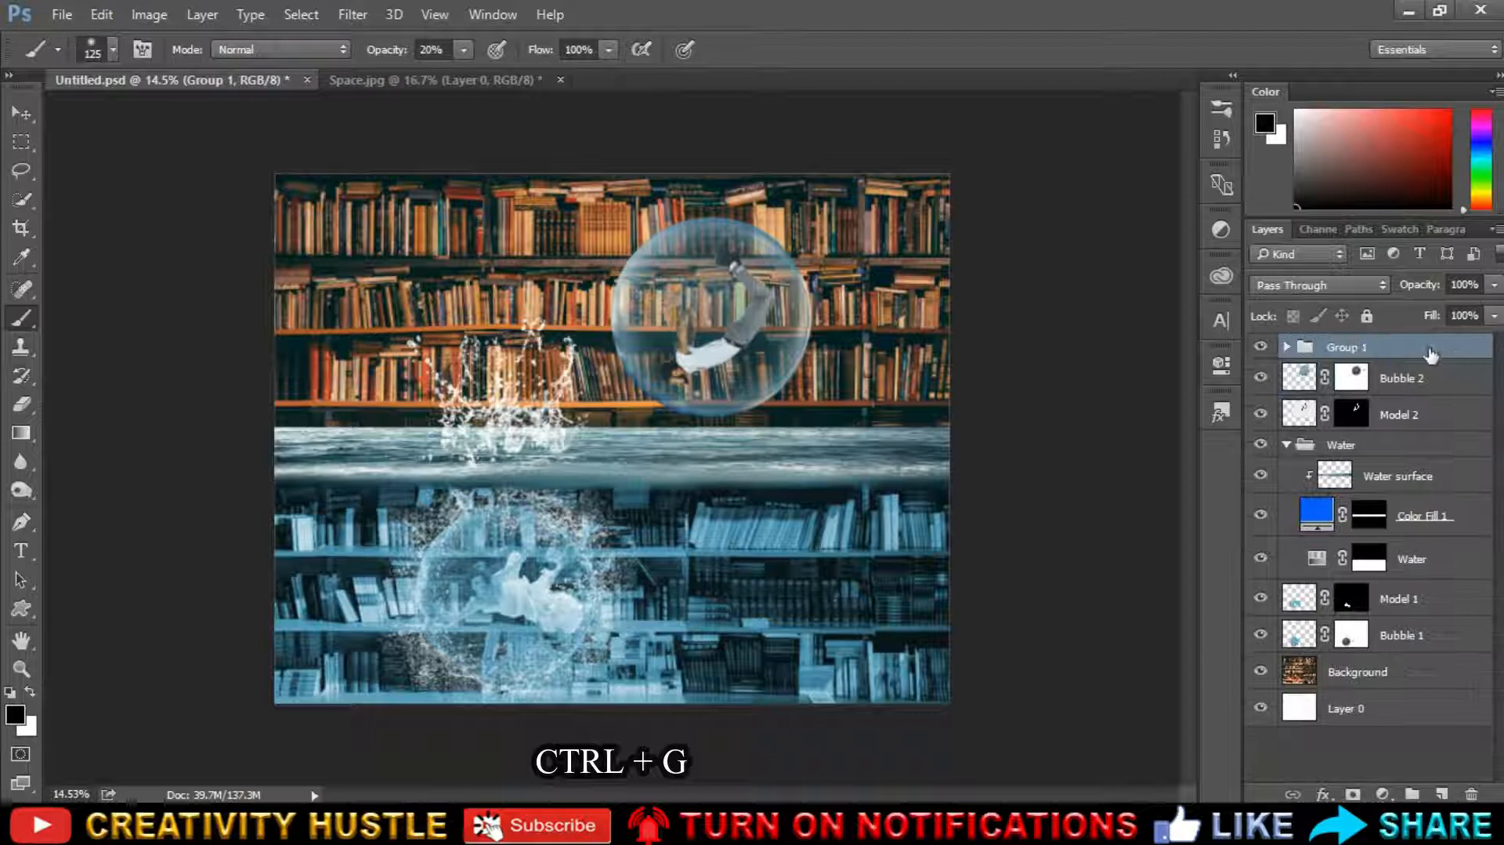
text(water splas)
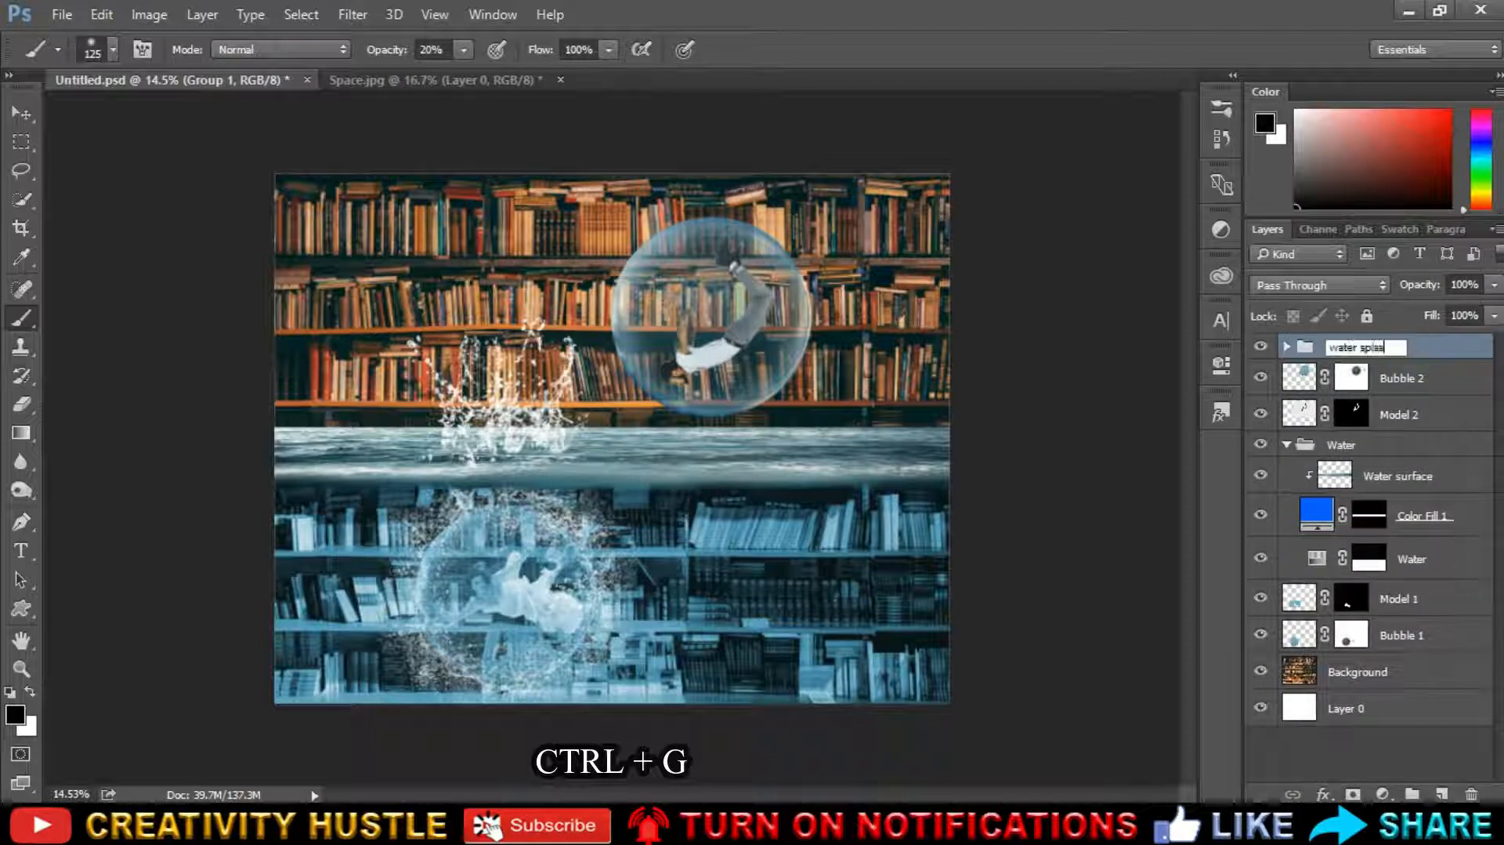
text(h and water bubble)
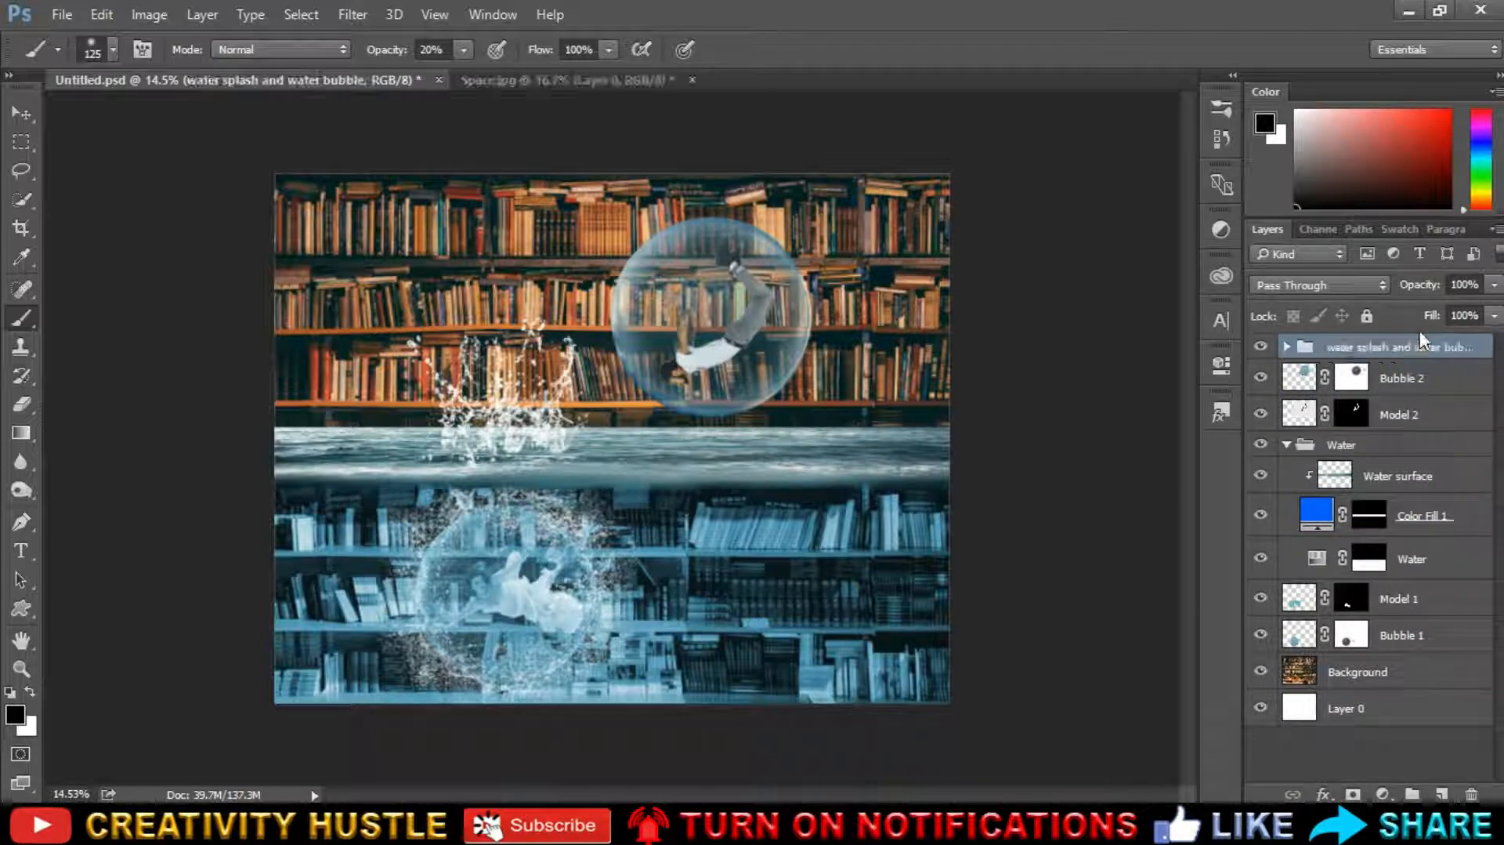
Select Bubble 2 and Model 2 together and slightly adjust their position and tilt with Free Transform.
click(1440, 383)
ctrl+click(1443, 413)
click(1441, 388)
ctrl+click(1441, 417)
key(ctrl+t)
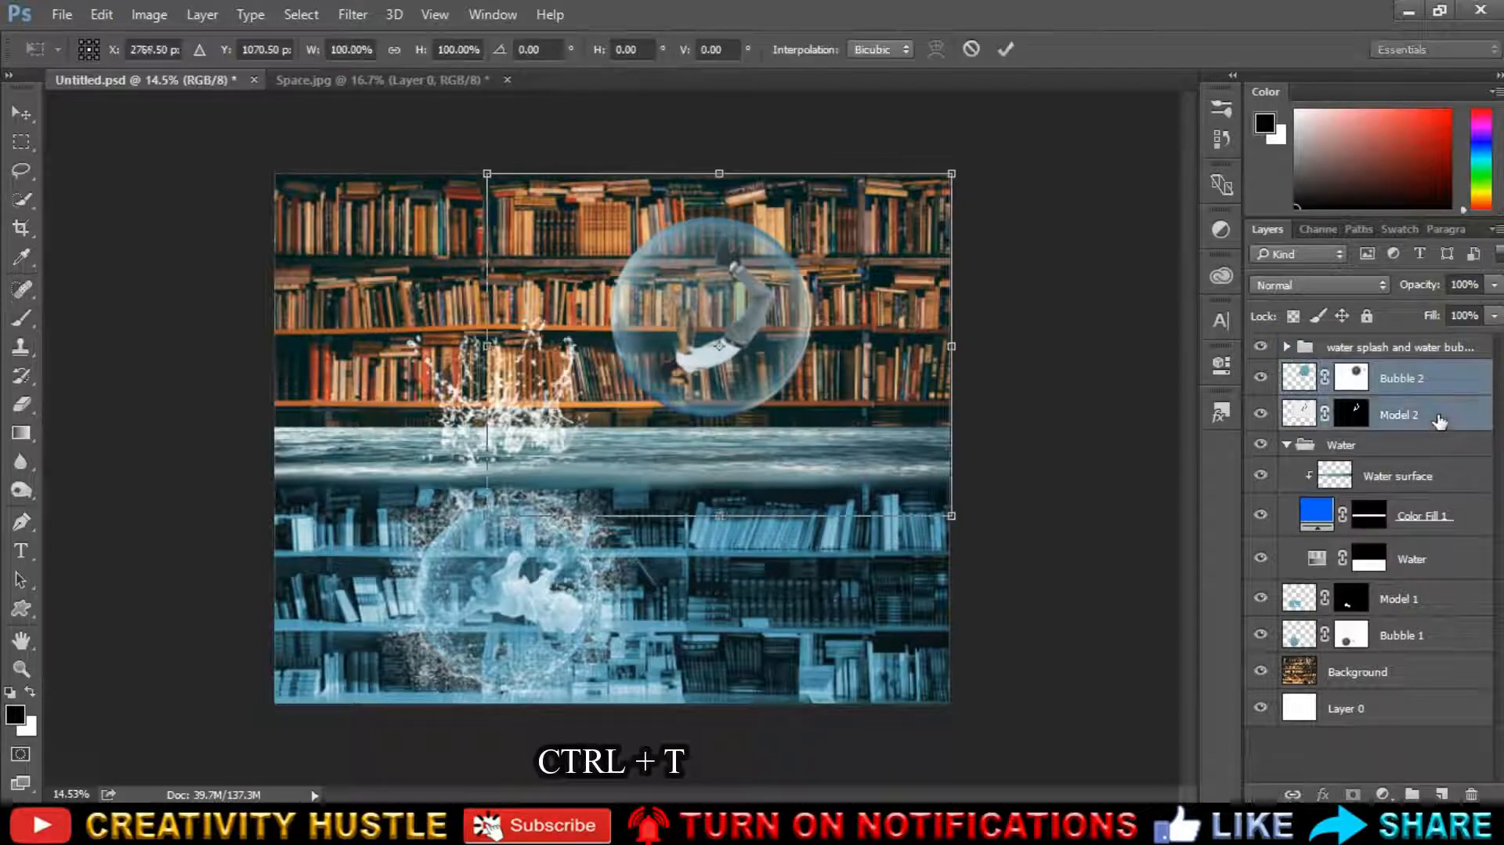
key(Return)
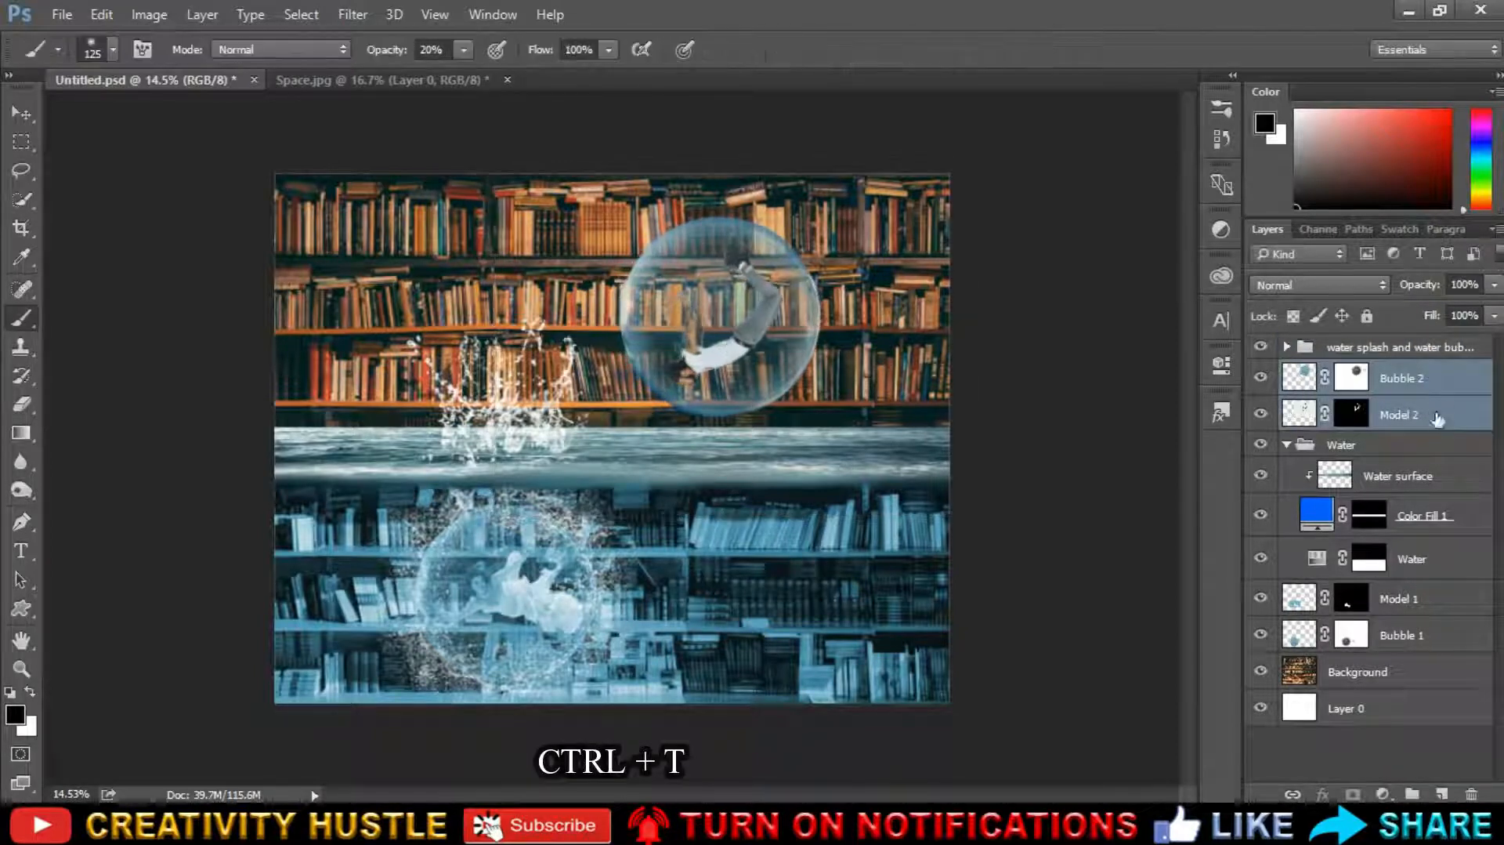
Add a Curves adjustment layer above Water surface and clip it to the Color Fill 1 layer.
scroll(714, 525, down, 6)
scroll(715, 566, up, 9)
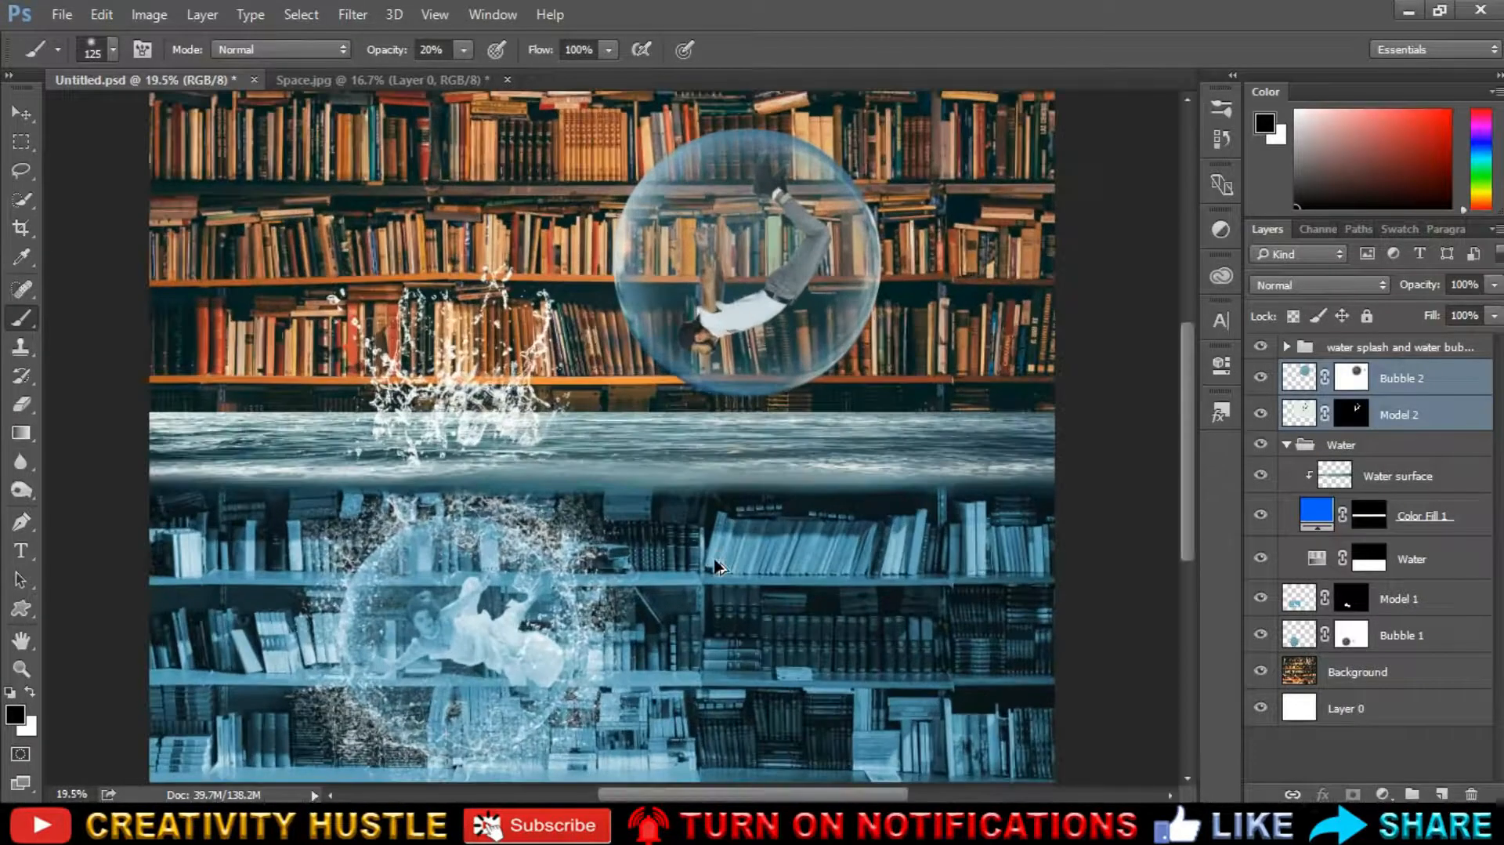
scroll(721, 565, down, 1)
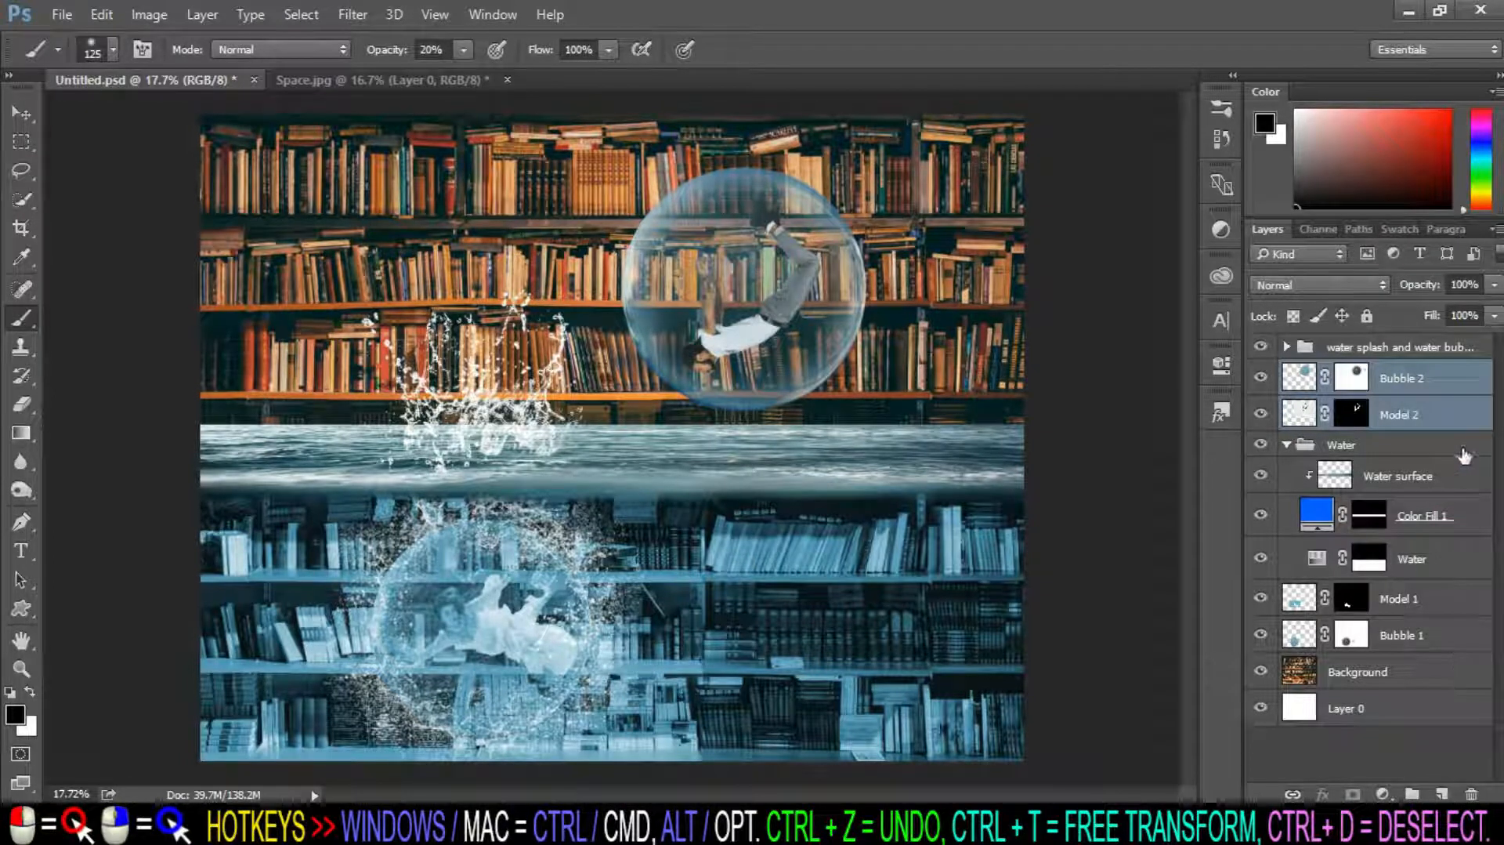
click(1462, 477)
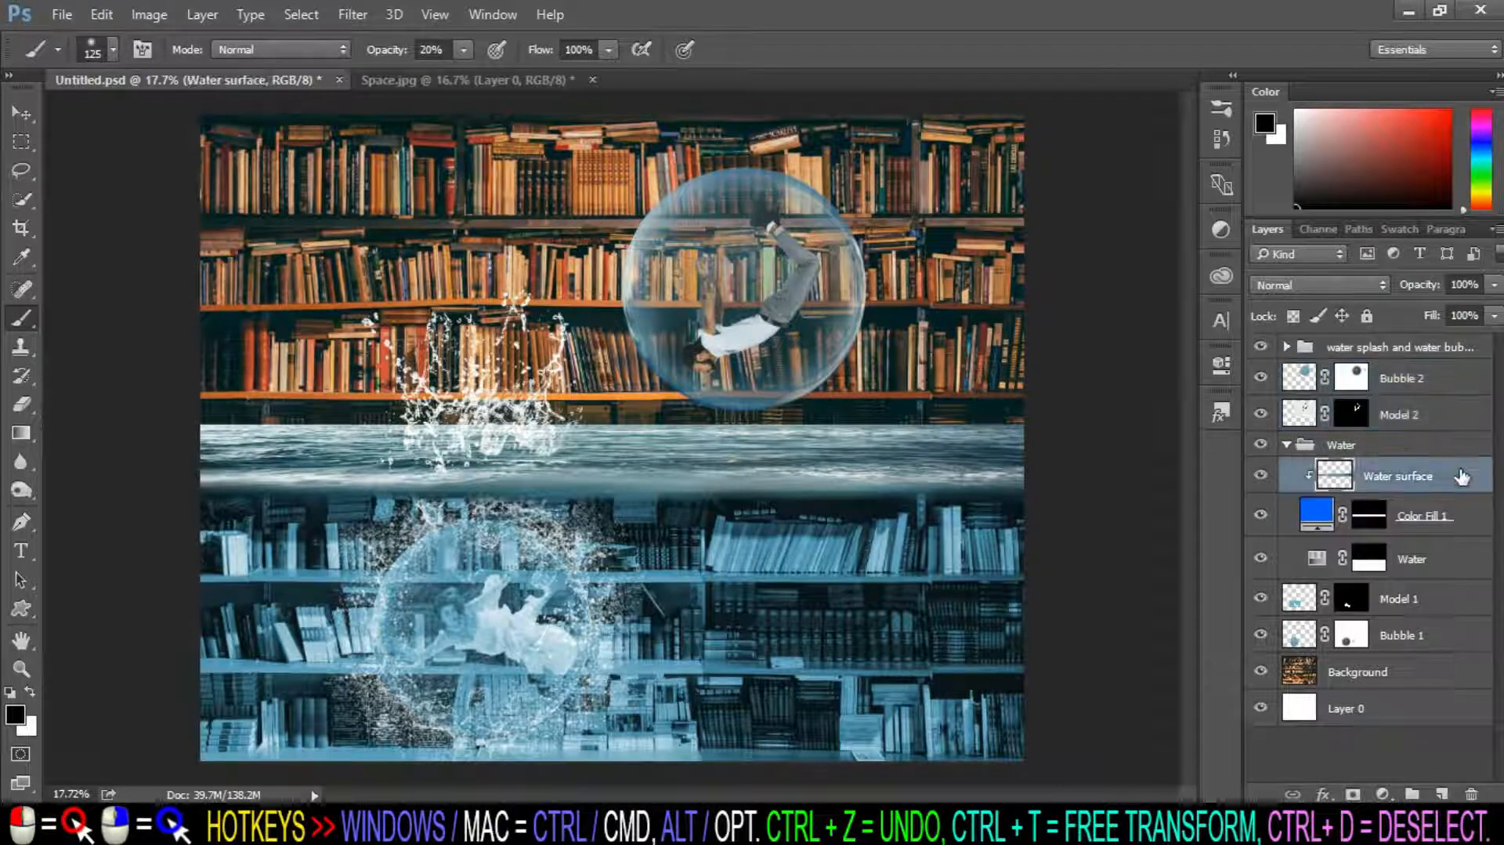
click(1383, 794)
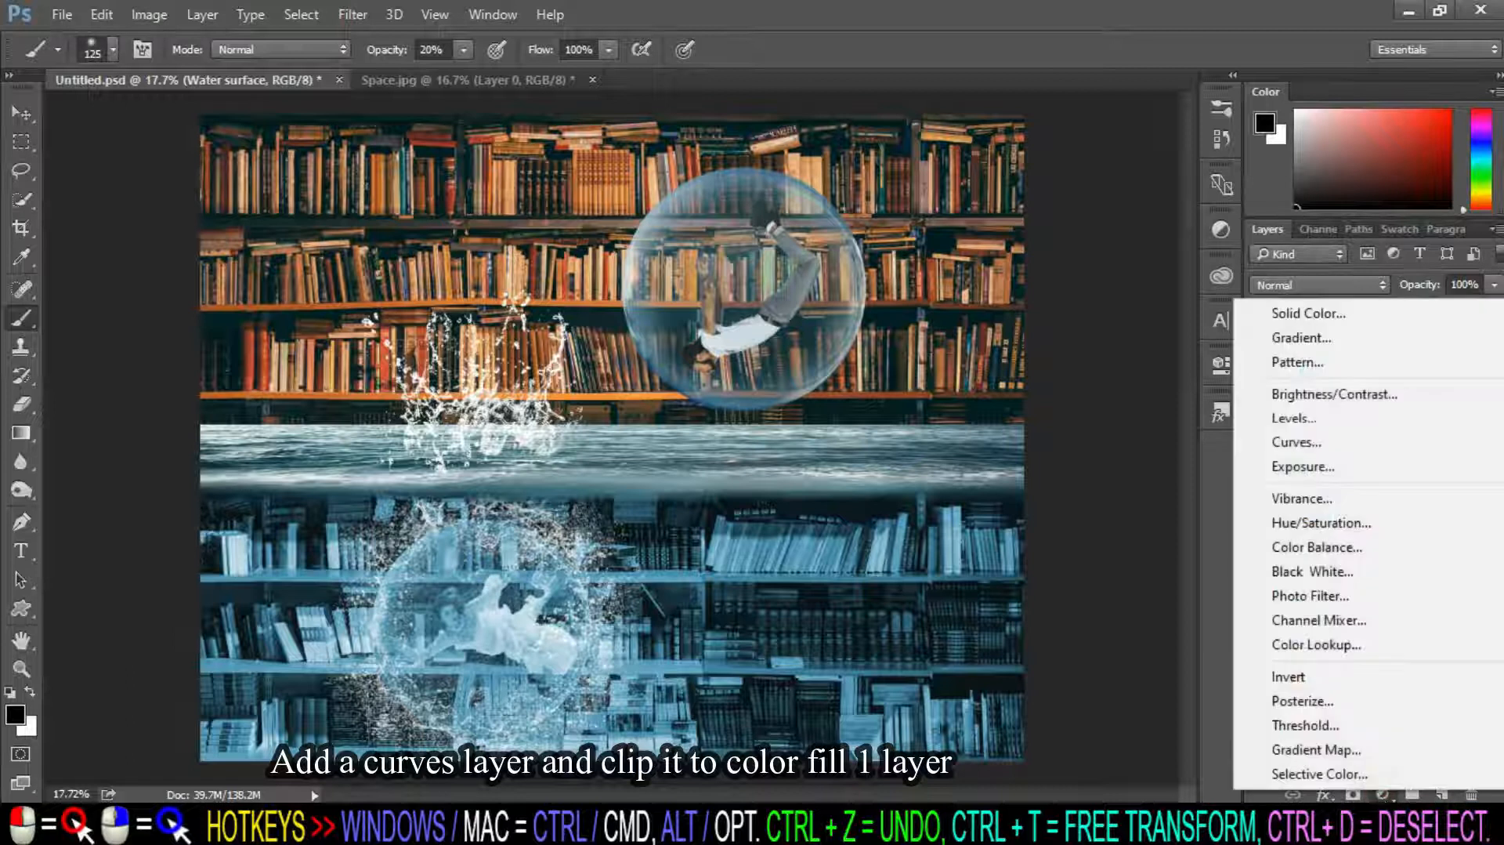
click(1391, 443)
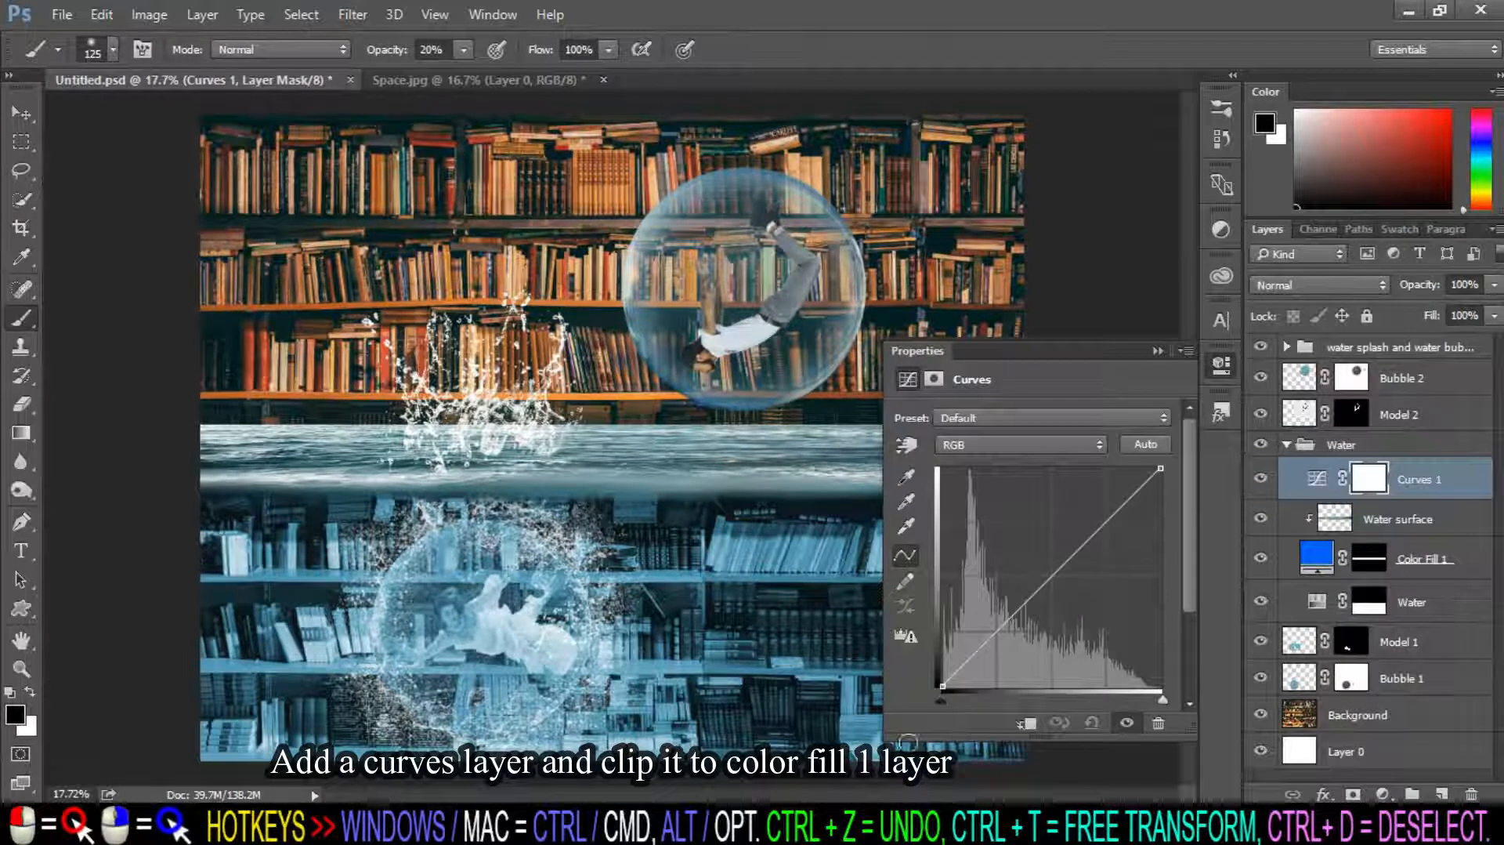
click(1027, 723)
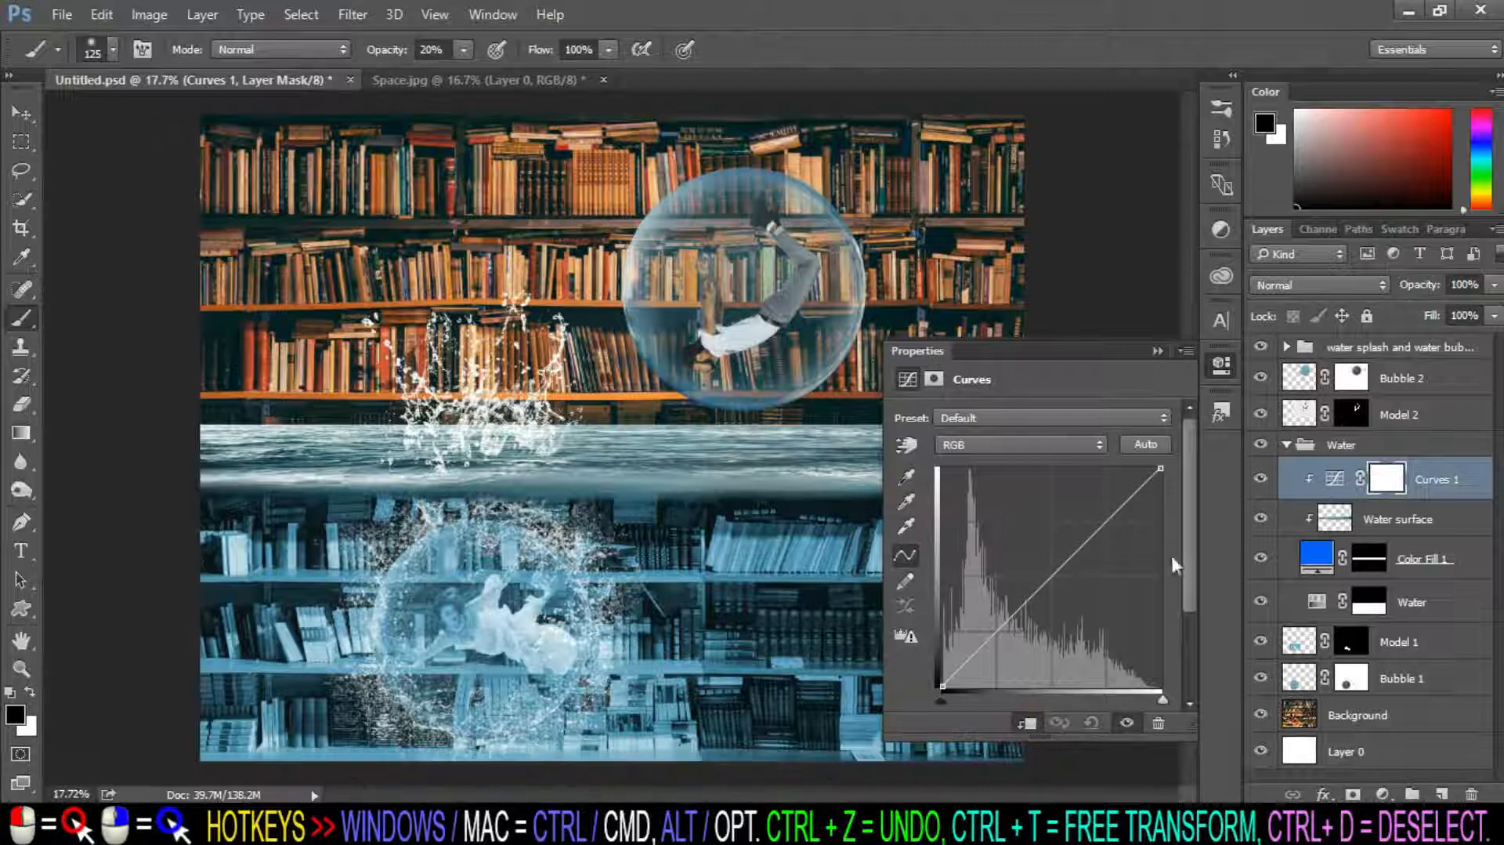
Pull the upper midtones of the Curves 1 curve down slightly to darken the water surface.
drag(1082, 594, 1077, 564)
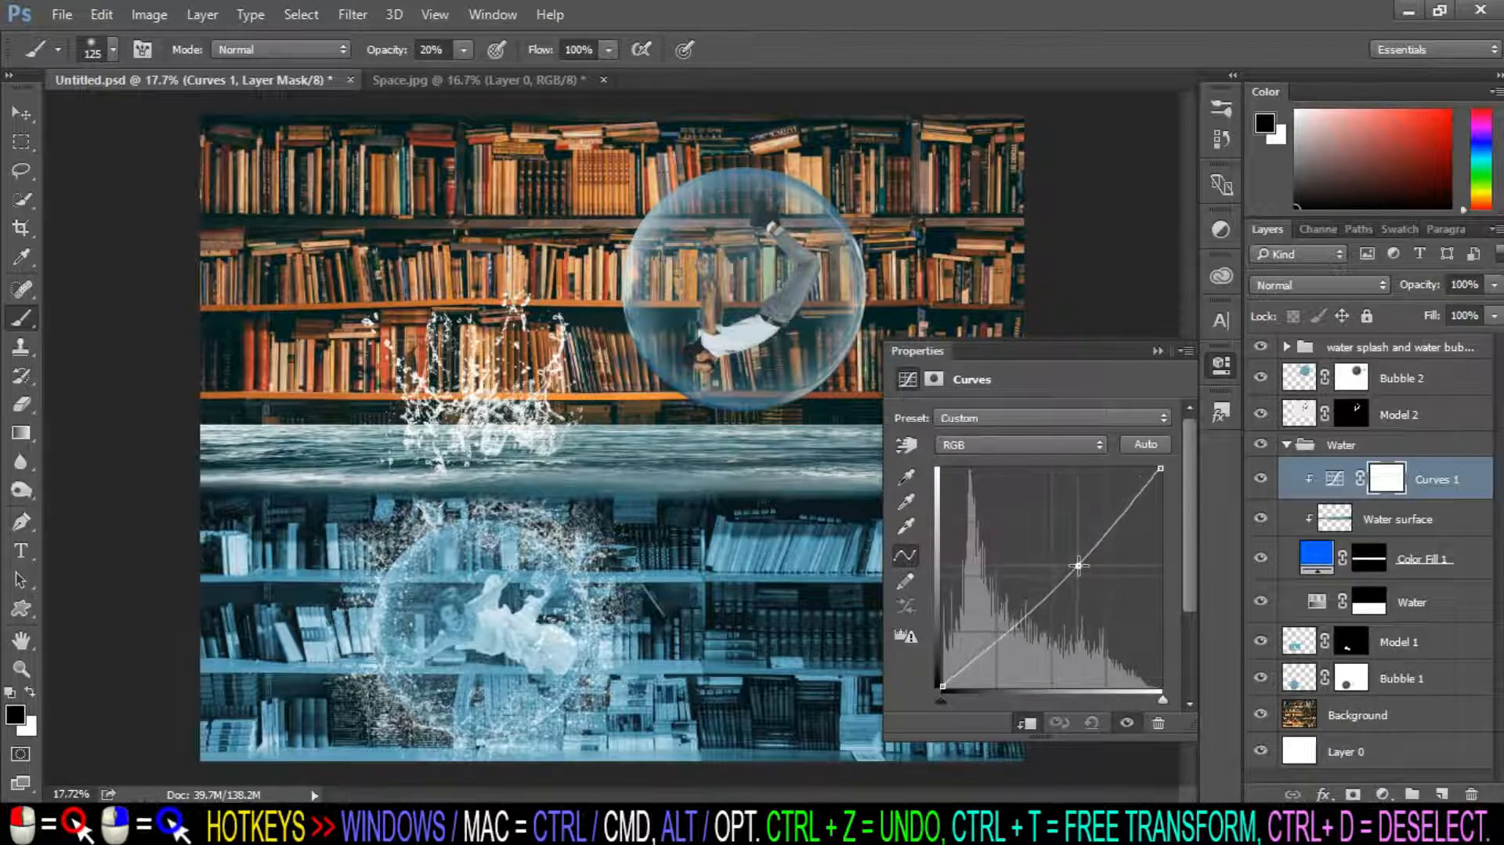
click(1157, 350)
scroll(1010, 599, up, 3)
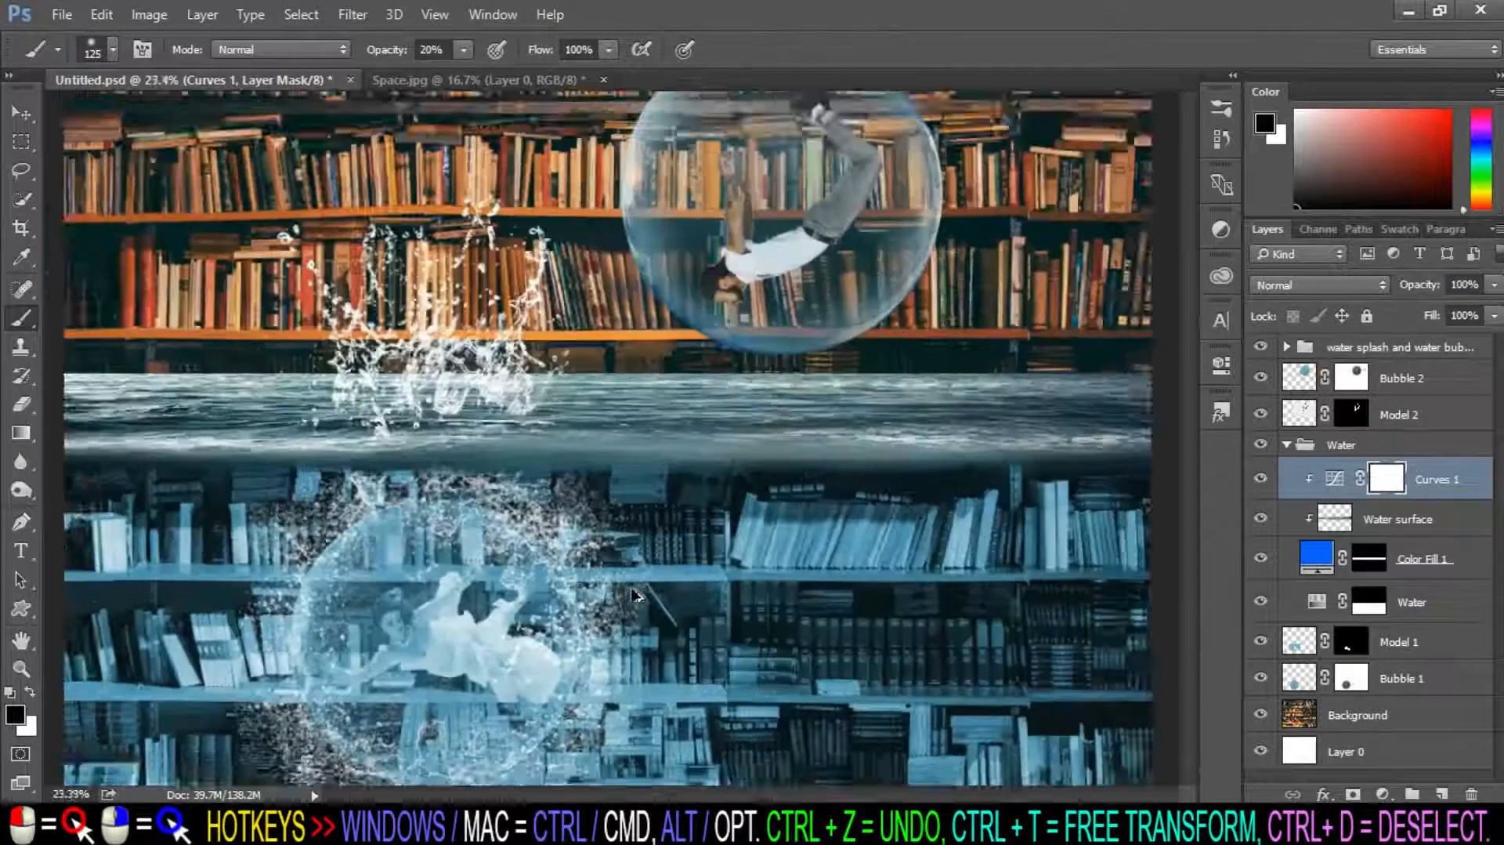
scroll(950, 587, down, 2)
scroll(784, 587, down, 1)
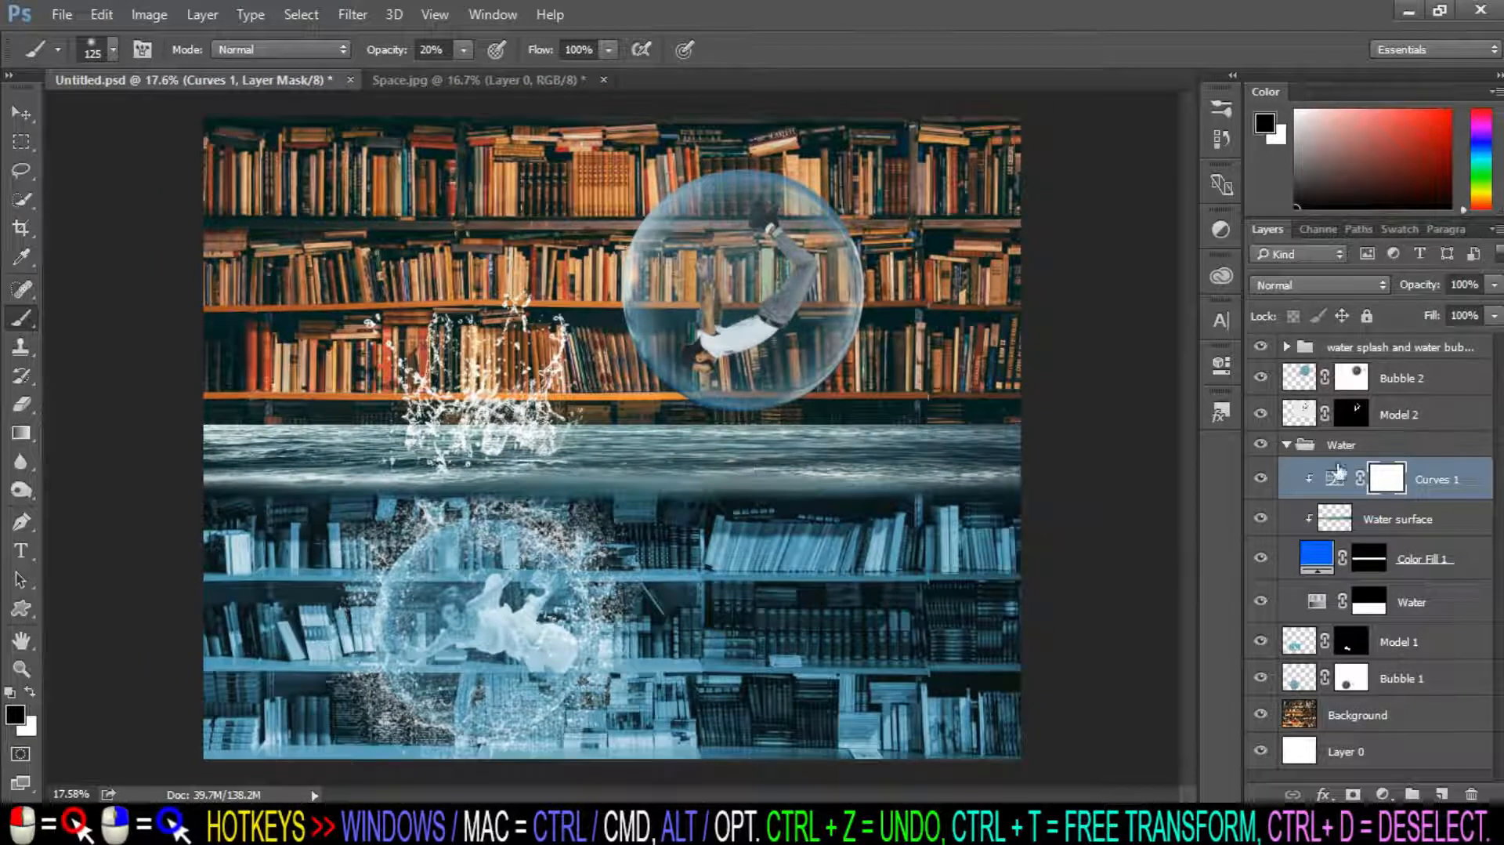
Duplicate the Bubble 2 layer, then shrink and reposition the copy as a small bubble with Free Transform.
click(1450, 349)
click(1442, 381)
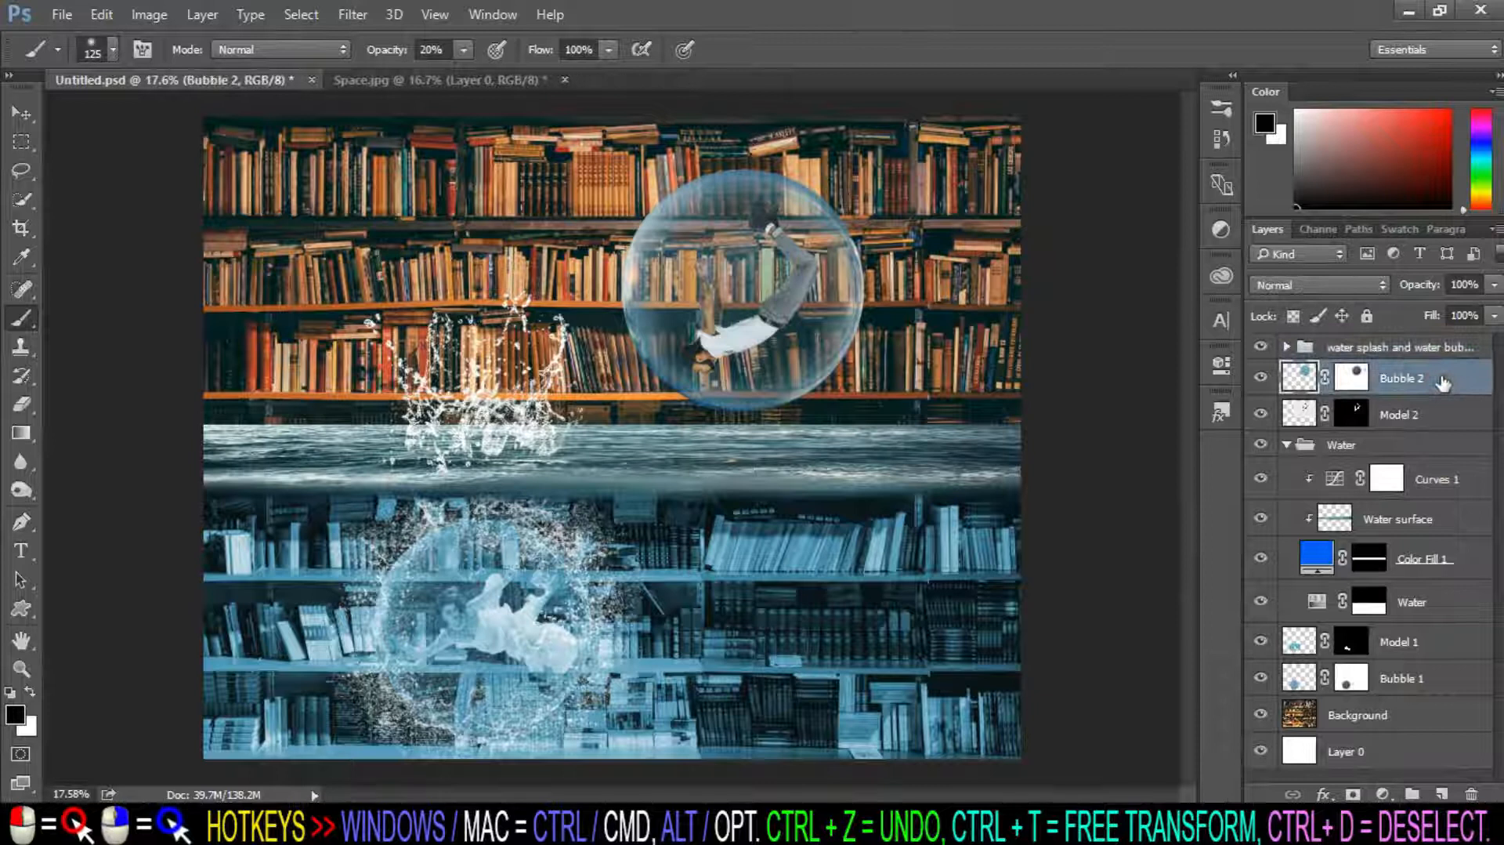
key(ctrl+j)
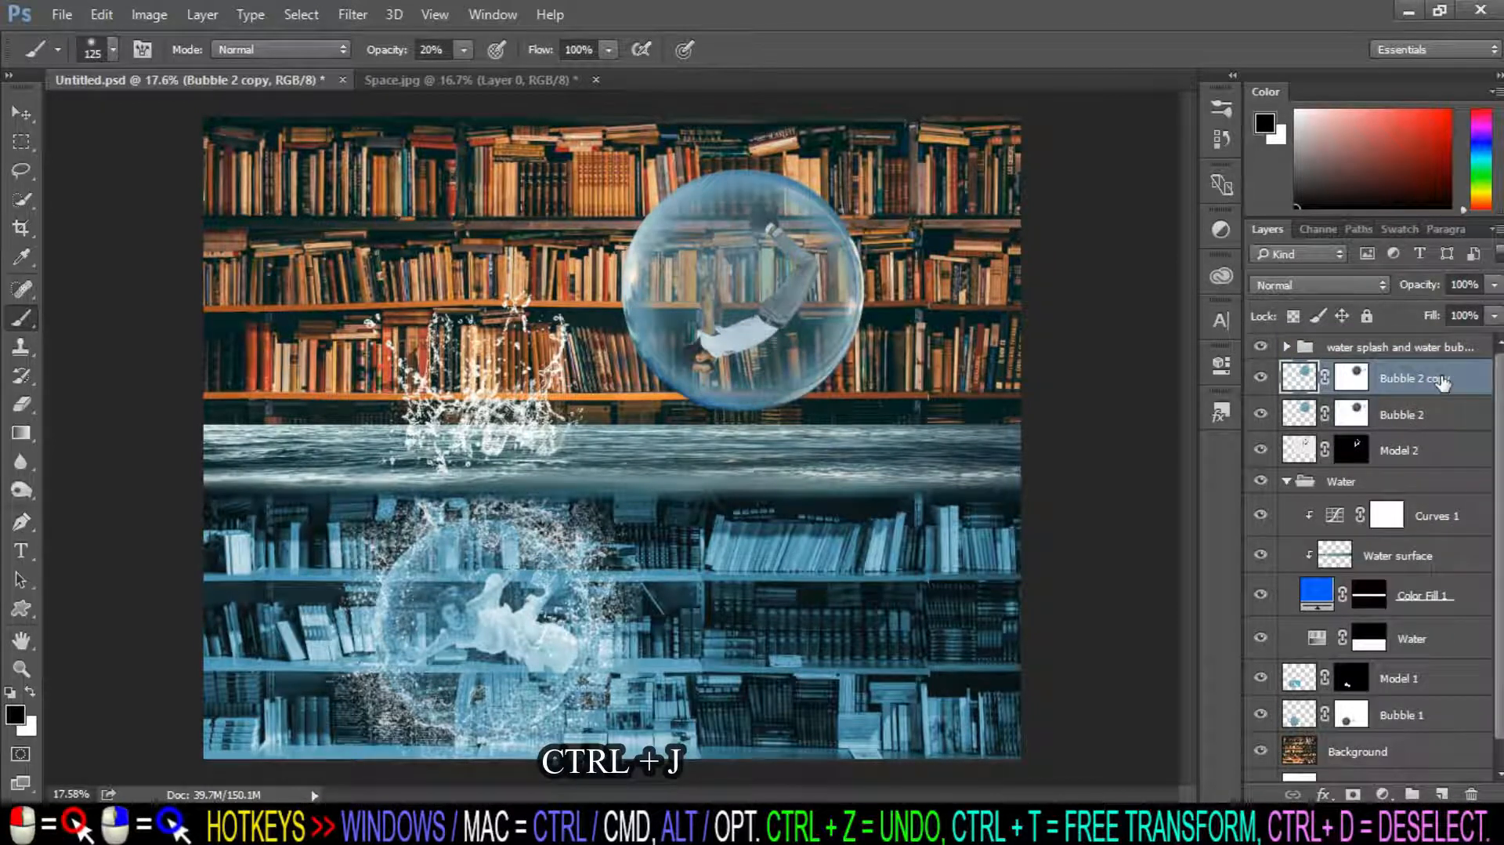
key(ctrl+t)
drag(1032, 122, 786, 260)
drag(780, 323, 1027, 179)
key(Return)
Duplicate the small bubble and resize the new copy with Free Transform to vary the bubble sizes.
key(b)
key(ctrl+j)
key(v)
key(ctrl+t)
drag(1109, 101, 1070, 133)
key(Return)
Create more small bubble copies, moving and resizing them to scatter them over the shelves above the water.
key(ctrl+j)
drag(982, 186, 644, 403)
key(ctrl+j)
key(ctrl+j)
key(ctrl+j)
key(ctrl+t)
key(Return)
scroll(370, 235, up, 1)
scroll(408, 262, down, 3)
Duplicate the small bubbles further and move the copies into empty areas around the upper bookshelves.
key(ctrl+j)
key(ctrl+j)
drag(643, 404, 622, 213)
key(ctrl+j)
drag(622, 213, 912, 311)
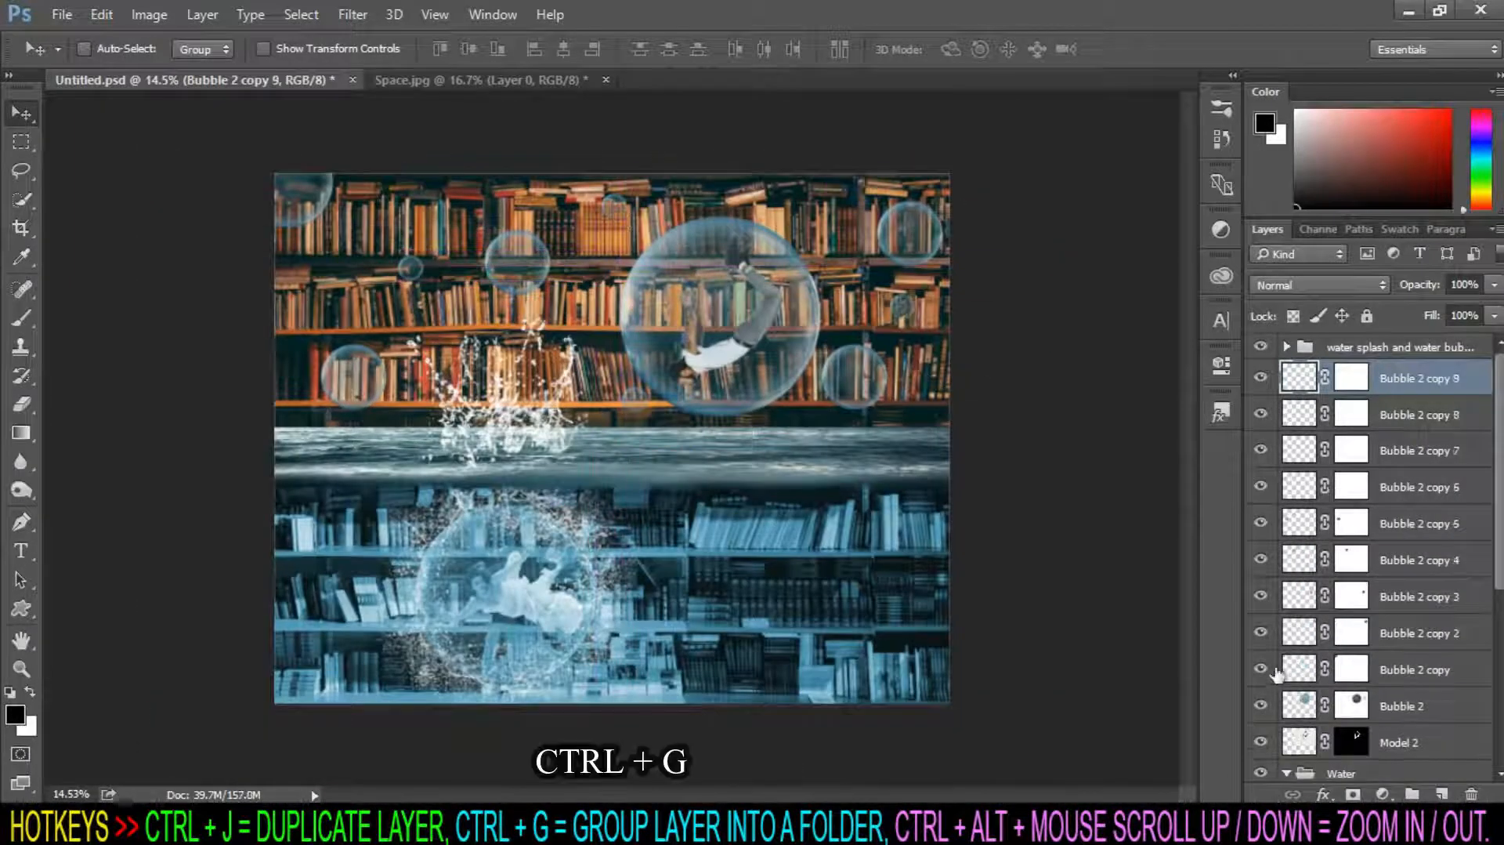
Group all the Bubble 2 copy layers and name the group "Small bubbles".
click(1285, 670)
shift+click(1453, 389)
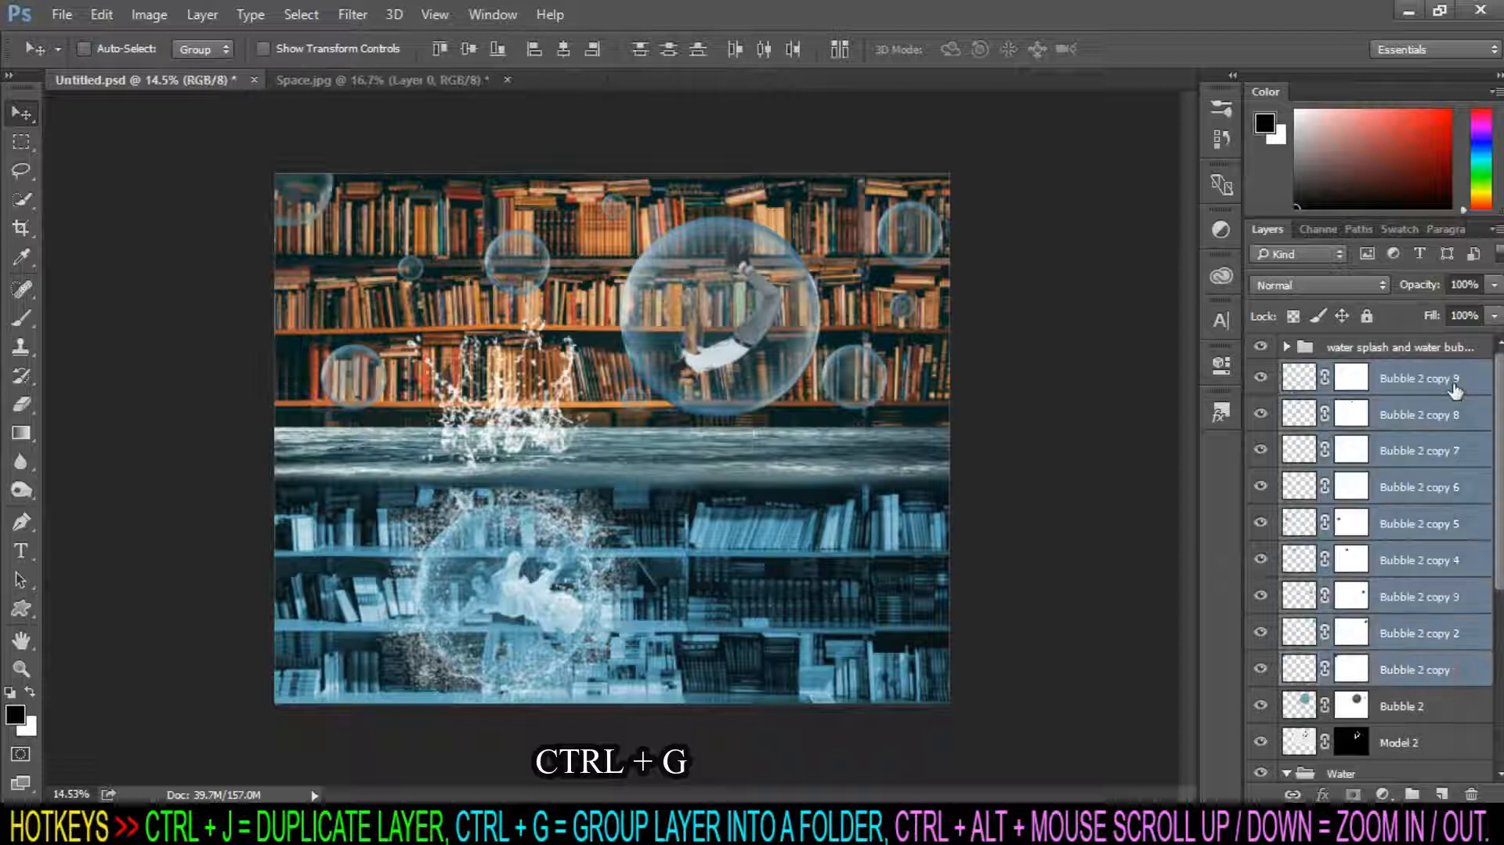
key(ctrl+g)
double_click(1426, 373)
text(Small bubbles)
key(Return)
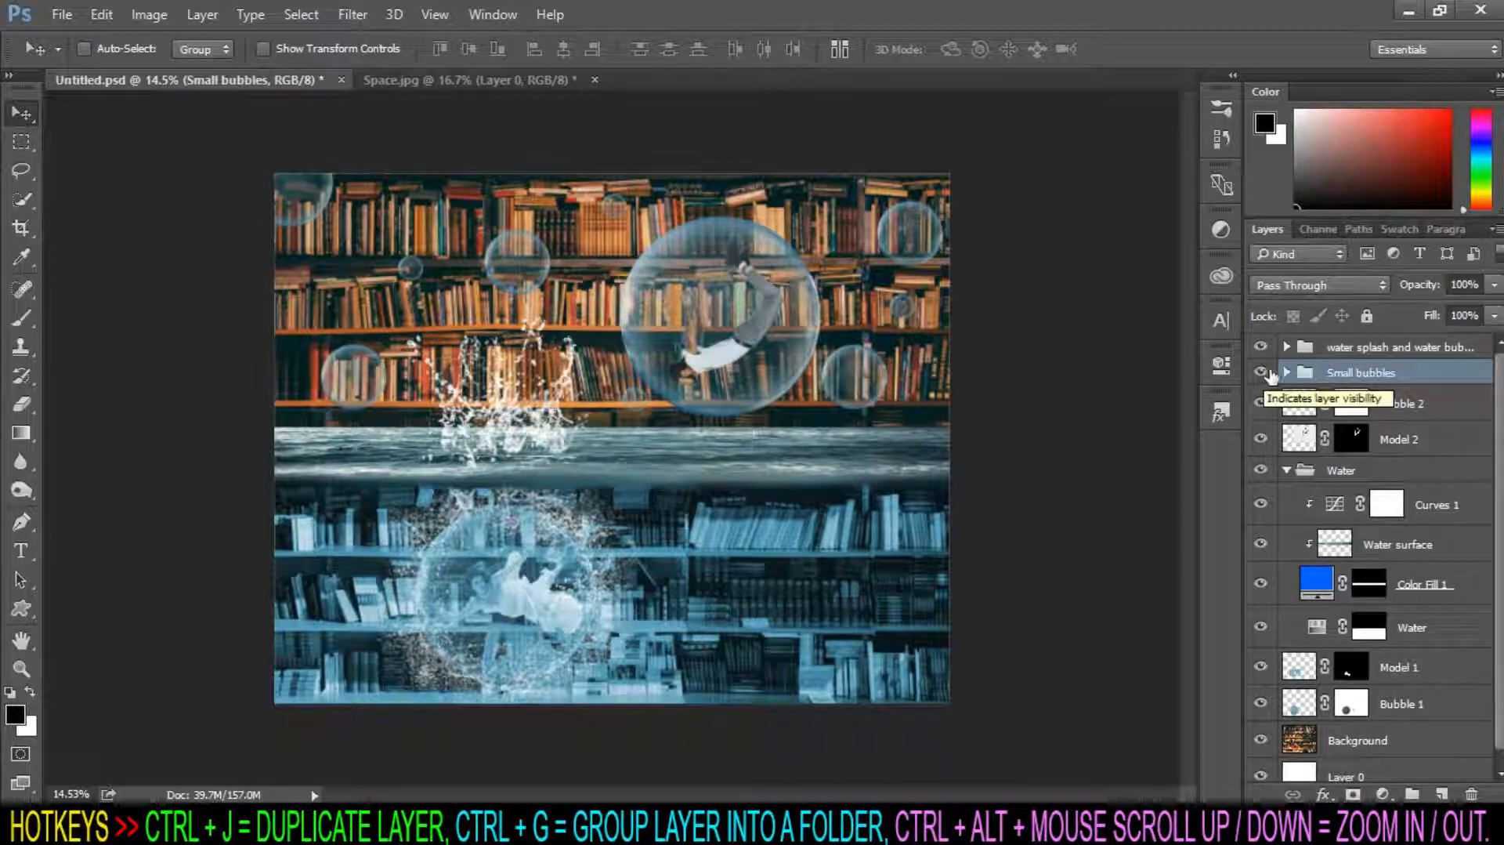
Select Bubble 2 and Model 2 together and shift them slightly among the small bubbles with Free Transform.
click(1420, 409)
shift+click(1425, 443)
key(ctrl+t)
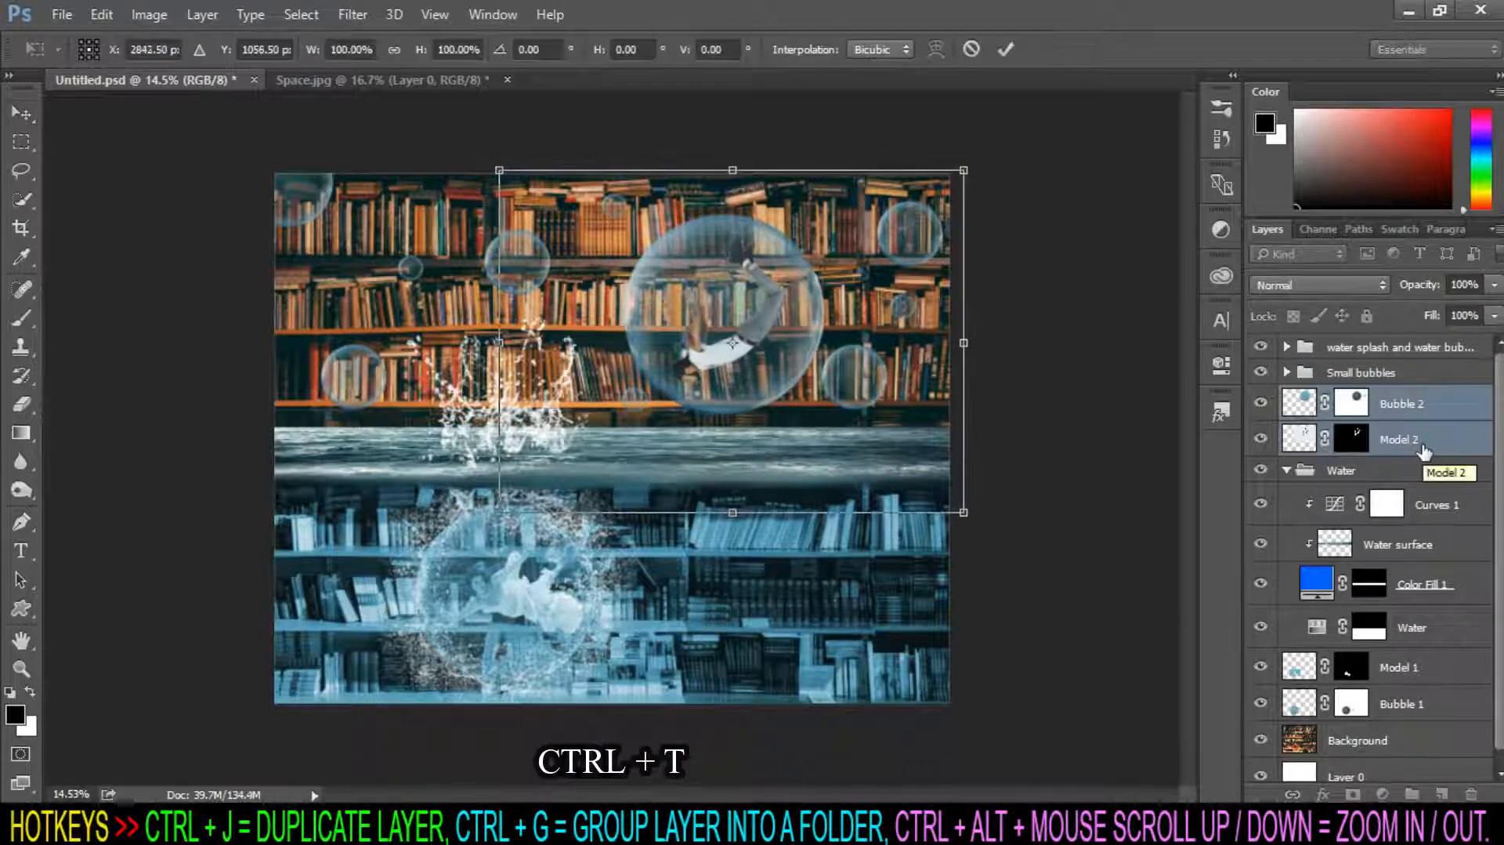
key(Return)
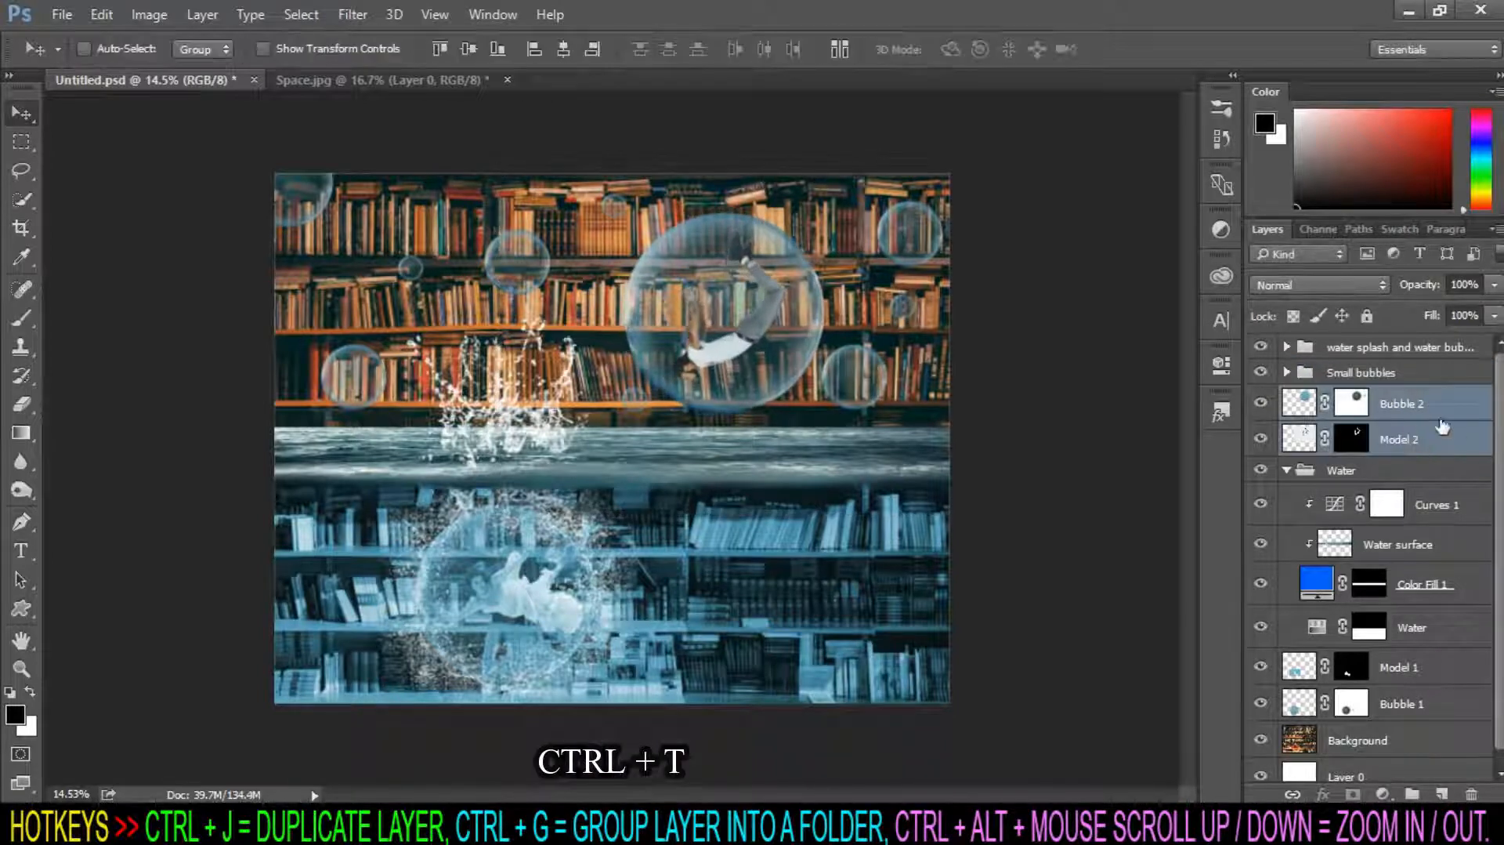
click(1444, 416)
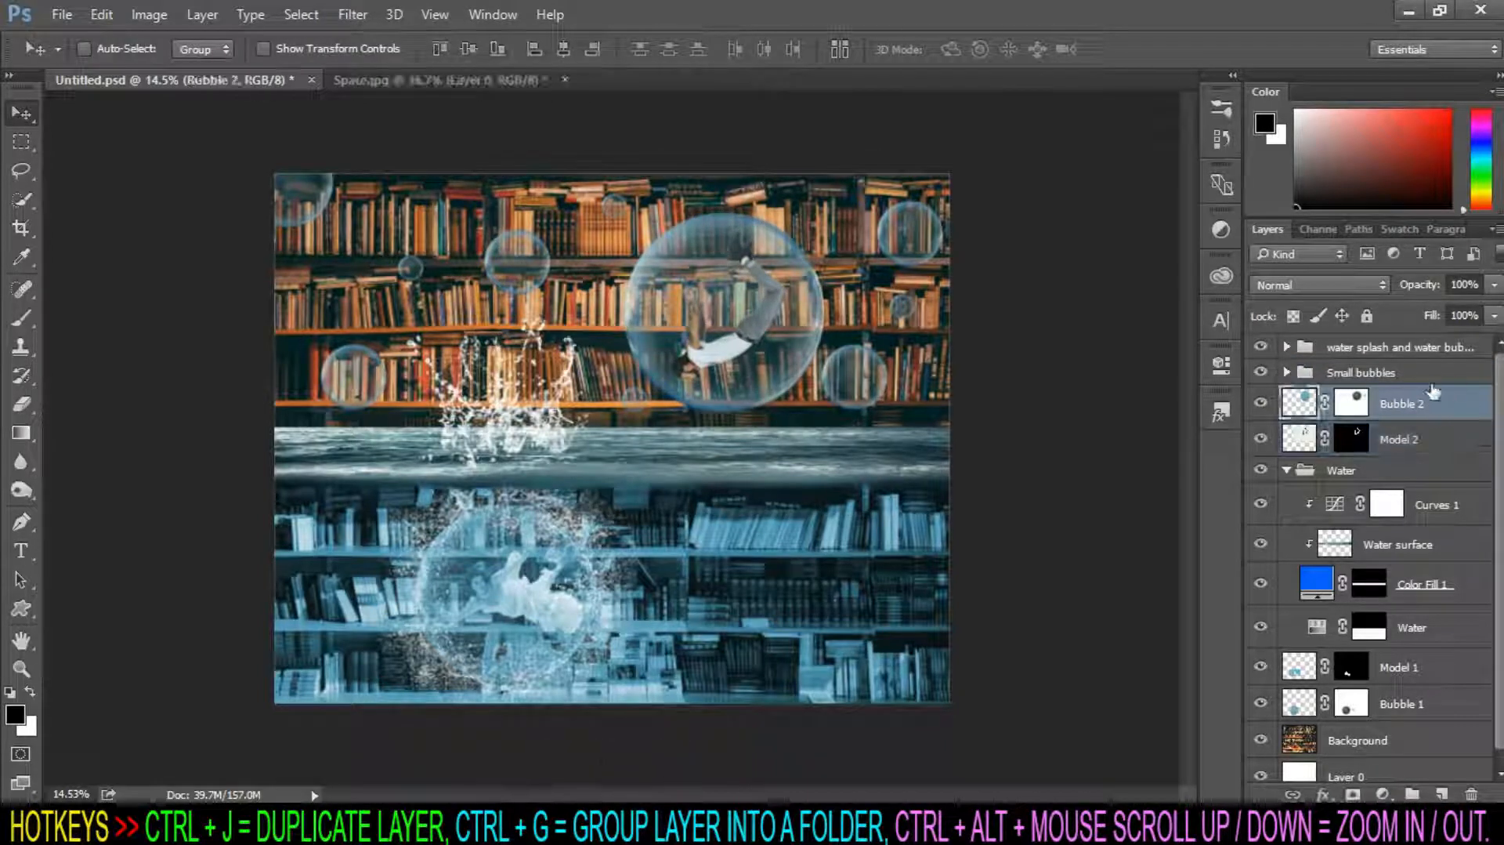
Bring the Space.jpg image into the composite as a layer above the "water splash and water bubble" group.
click(1442, 352)
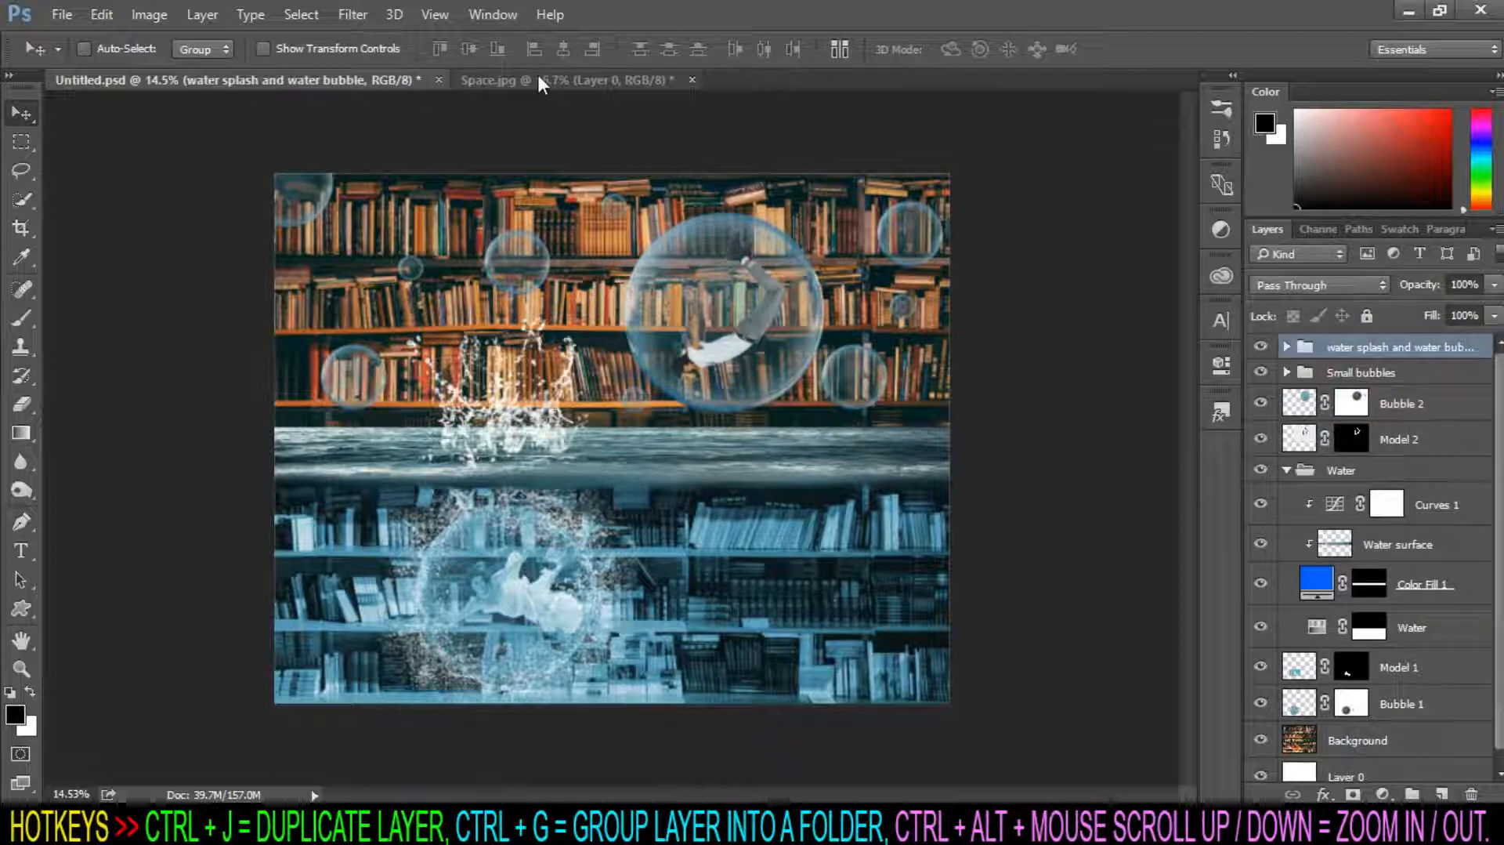
click(644, 81)
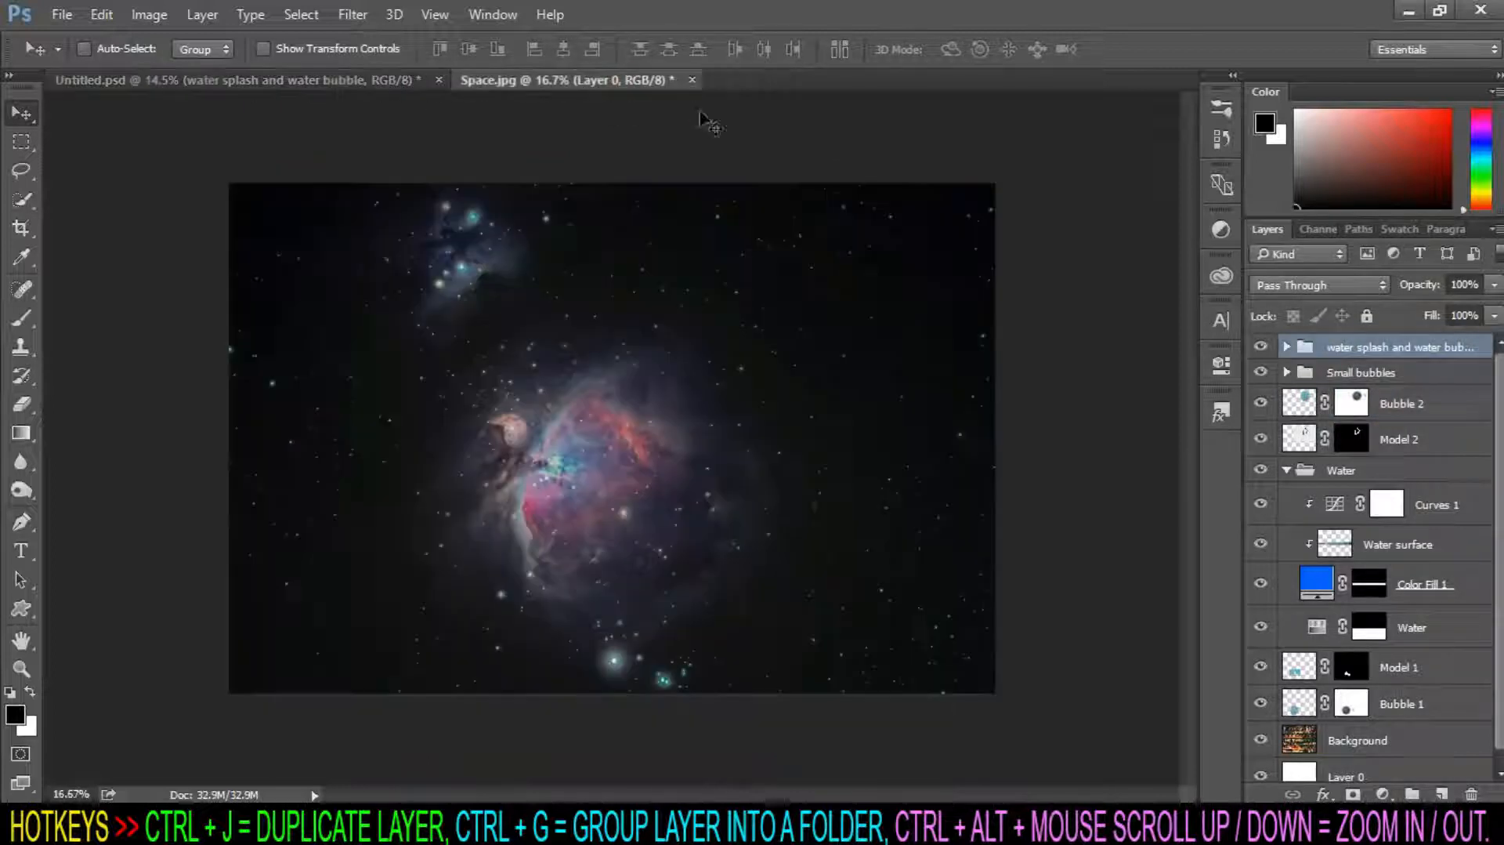
drag(788, 294, 831, 217)
drag(820, 160, 821, 167)
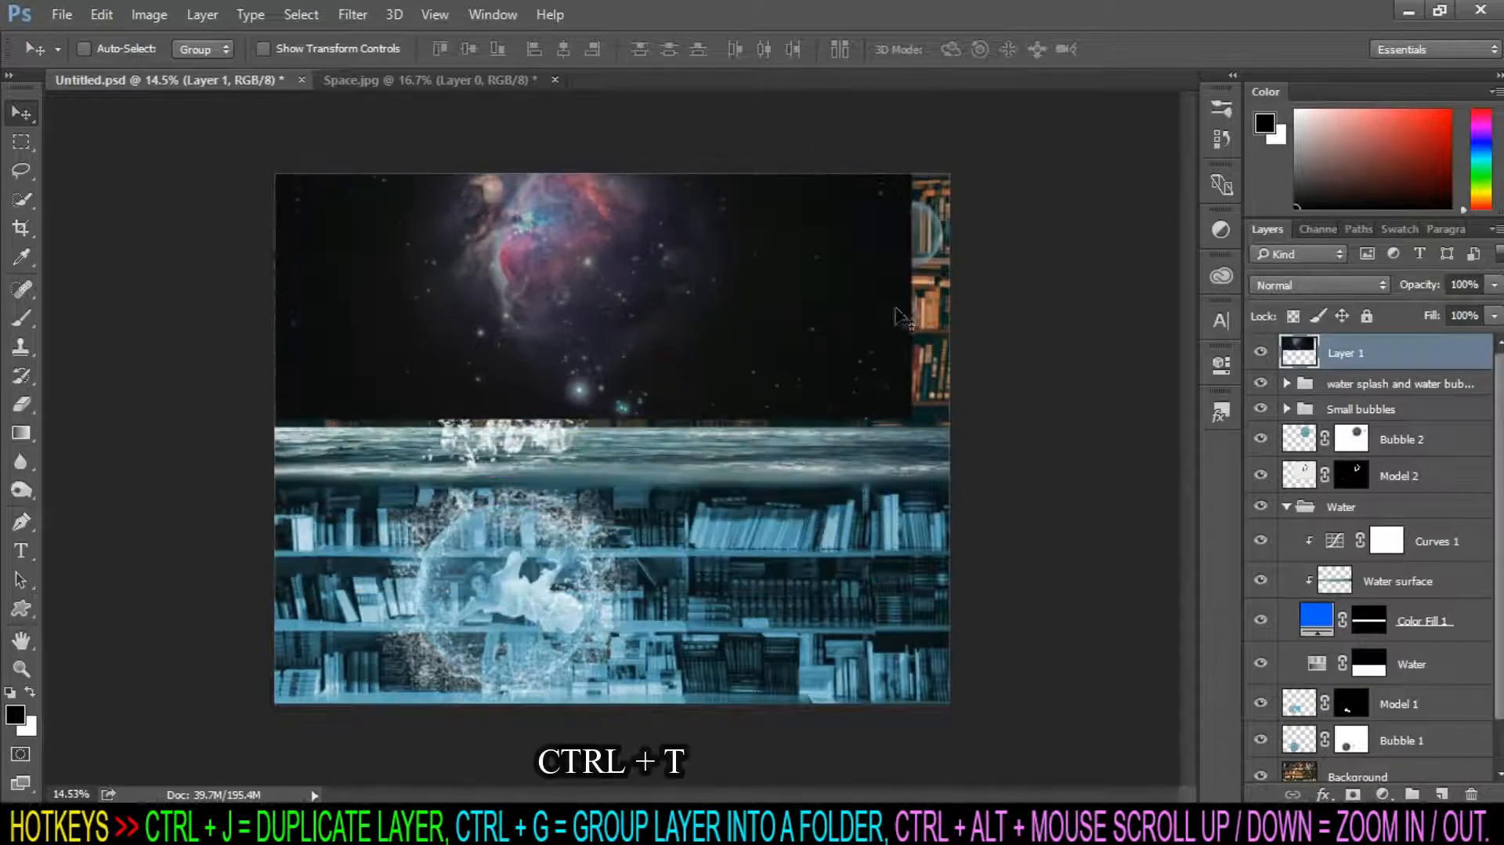
Enlarge and position the space image with Free Transform so it spans the canvas width above the waterline.
key(ctrl+t)
drag(913, 418, 957, 440)
drag(885, 342, 891, 313)
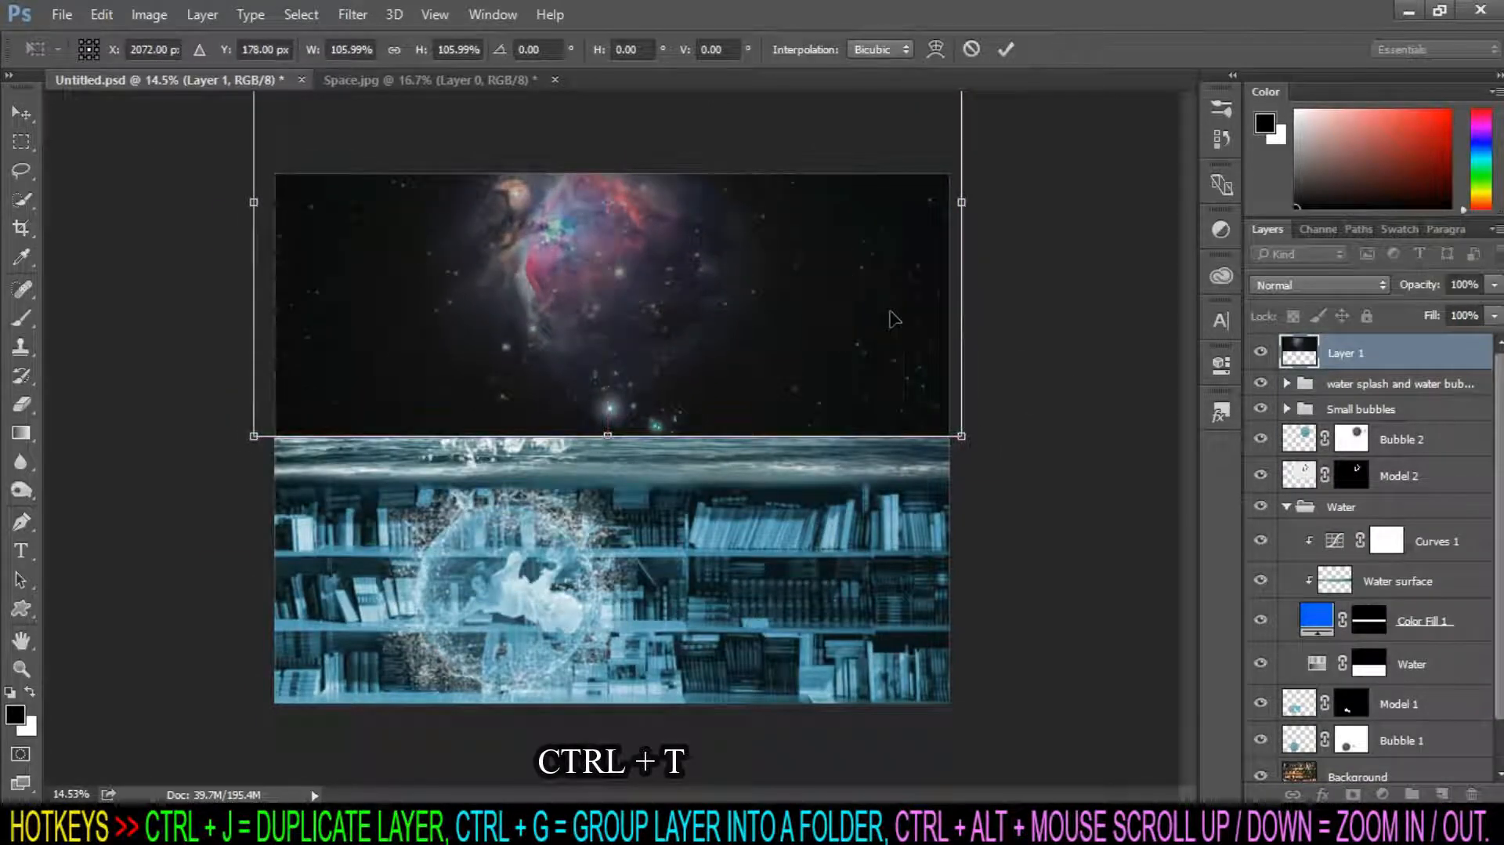
scroll(892, 221, down, 3)
drag(409, 172, 420, 177)
drag(818, 177, 811, 181)
scroll(726, 408, up, 3)
drag(353, 268, 351, 269)
drag(872, 270, 876, 270)
key(Return)
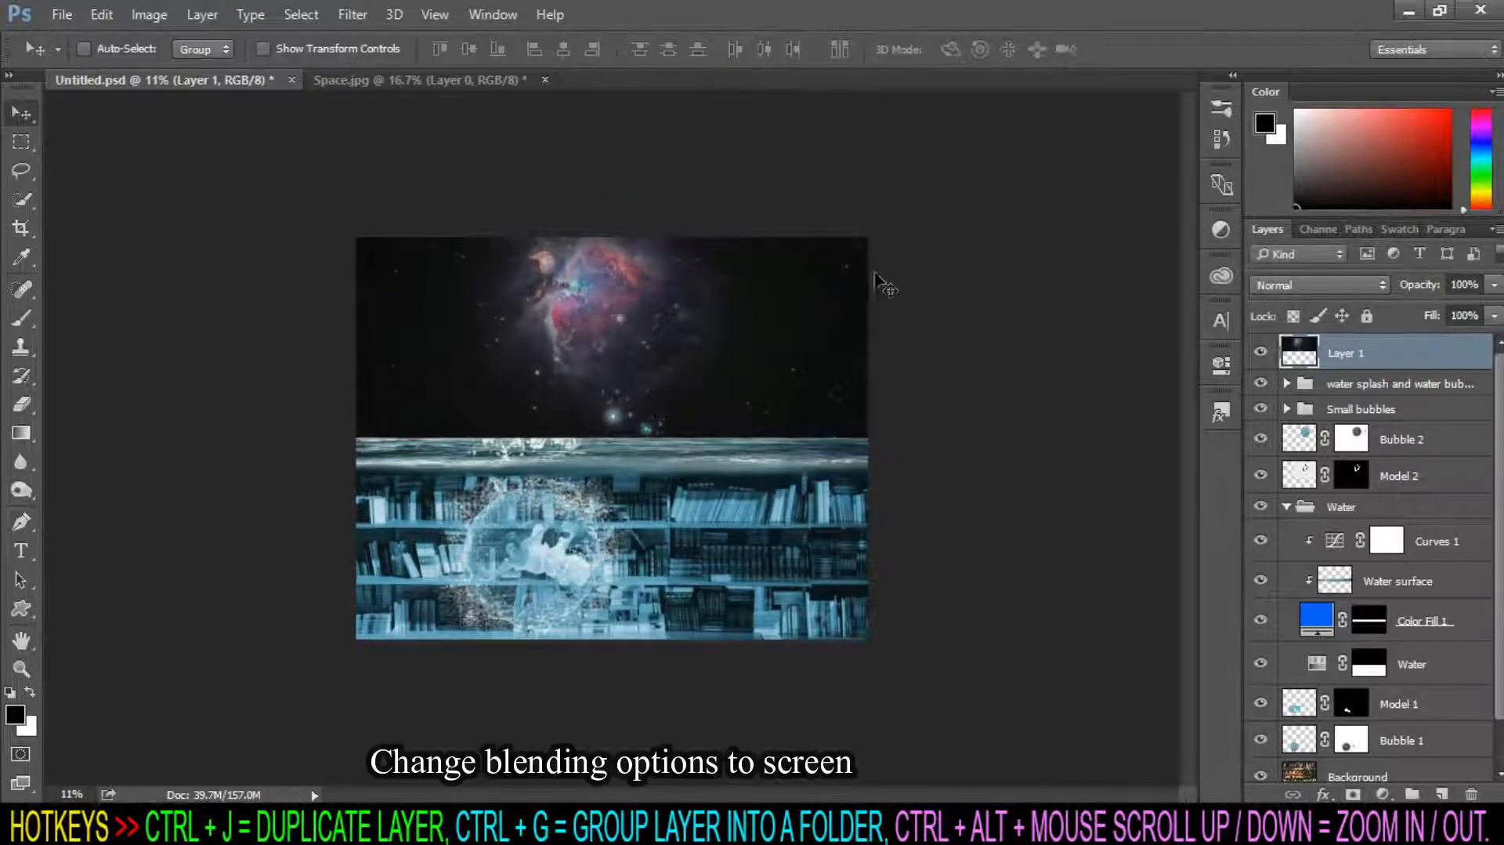
Set the space layer's blend mode to Screen and lower its opacity to 75%.
click(1368, 288)
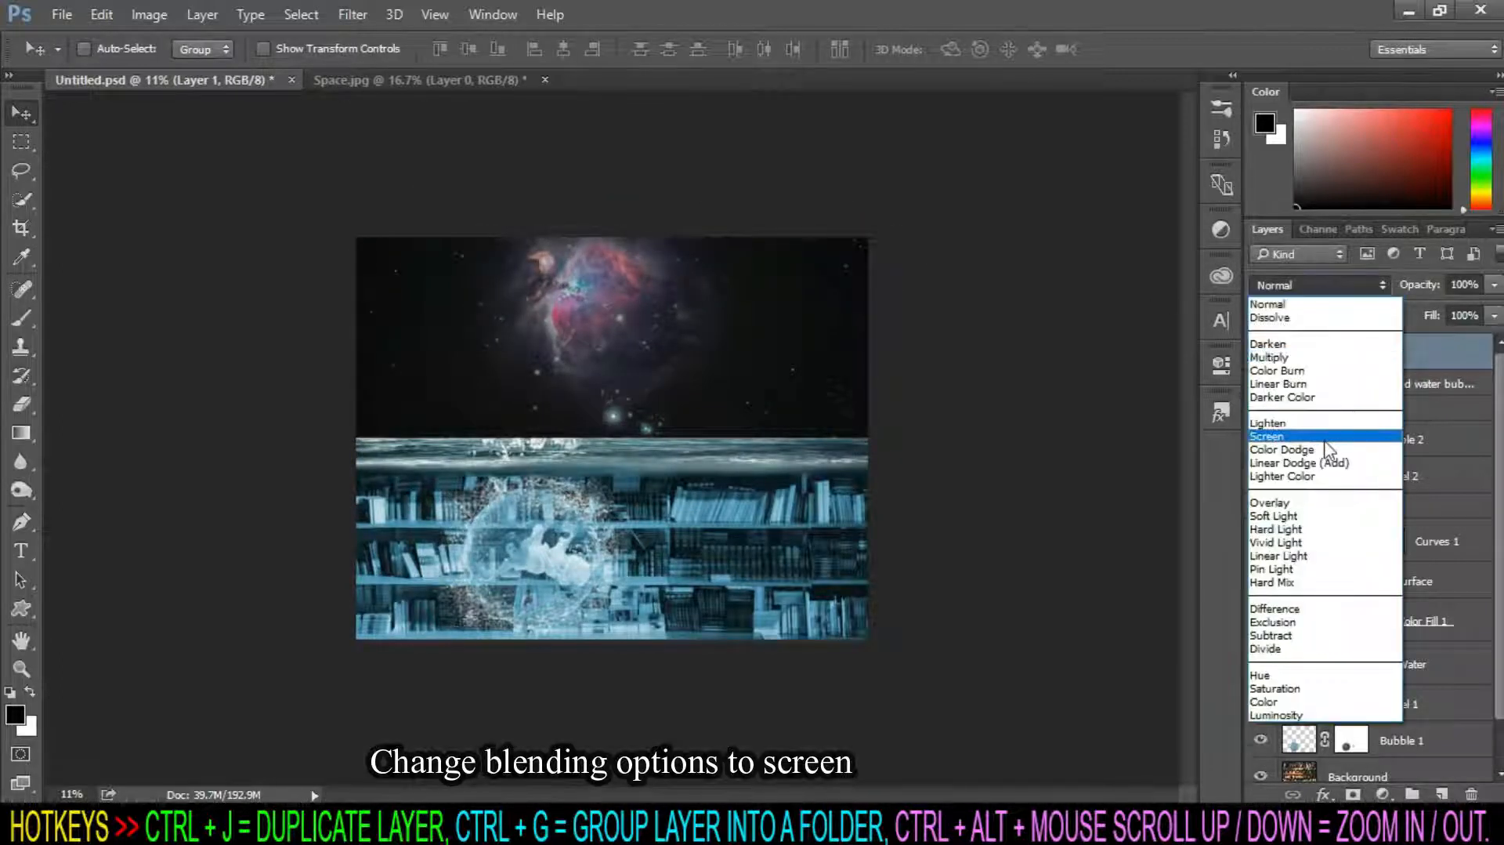
click(1330, 436)
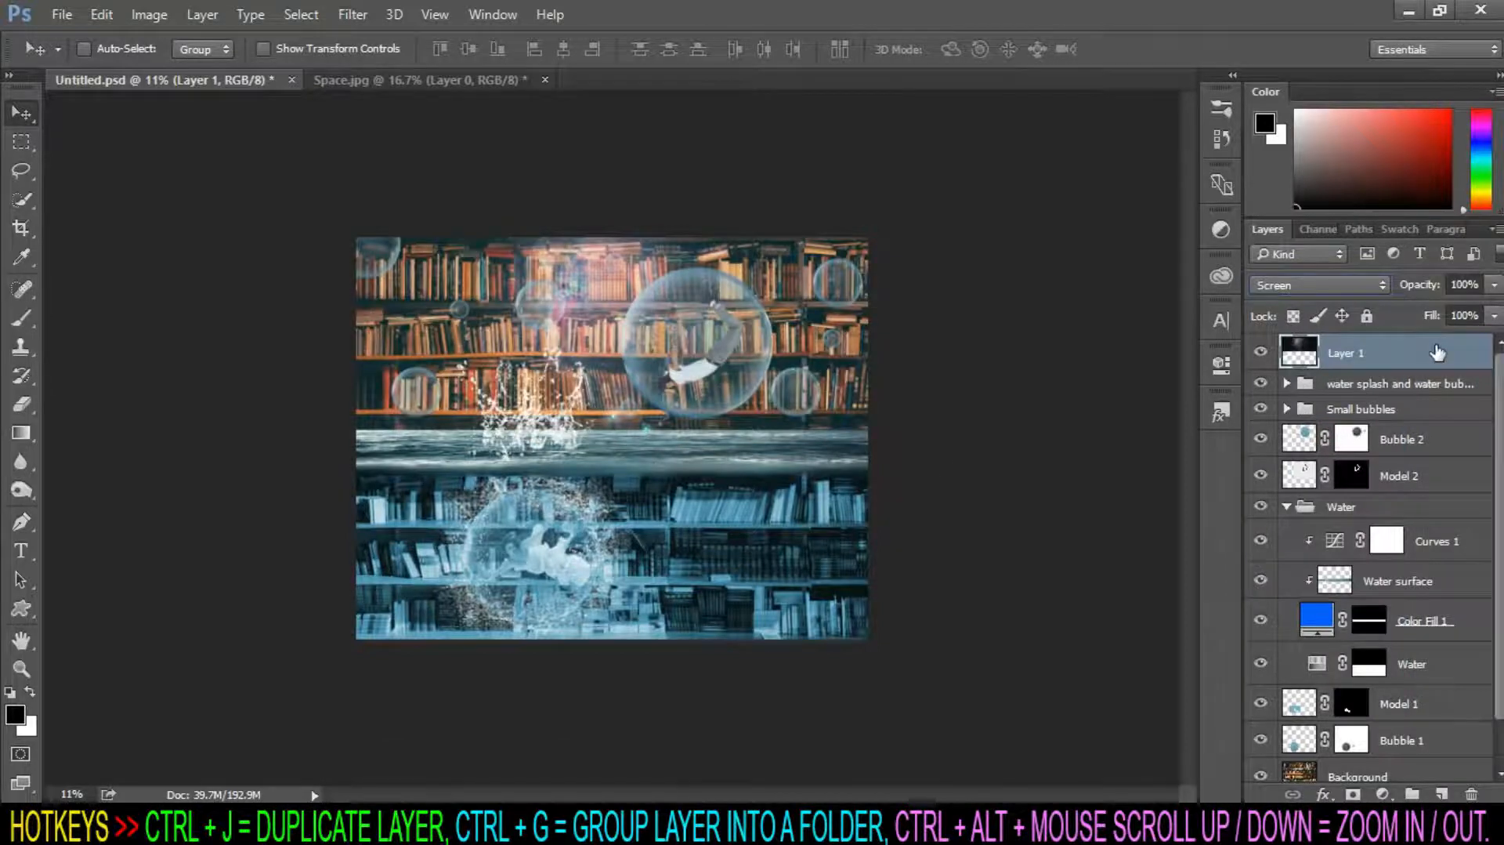
scroll(655, 292, up, 2)
scroll(655, 291, down, 1)
click(1494, 286)
drag(1493, 309, 1468, 309)
click(1455, 356)
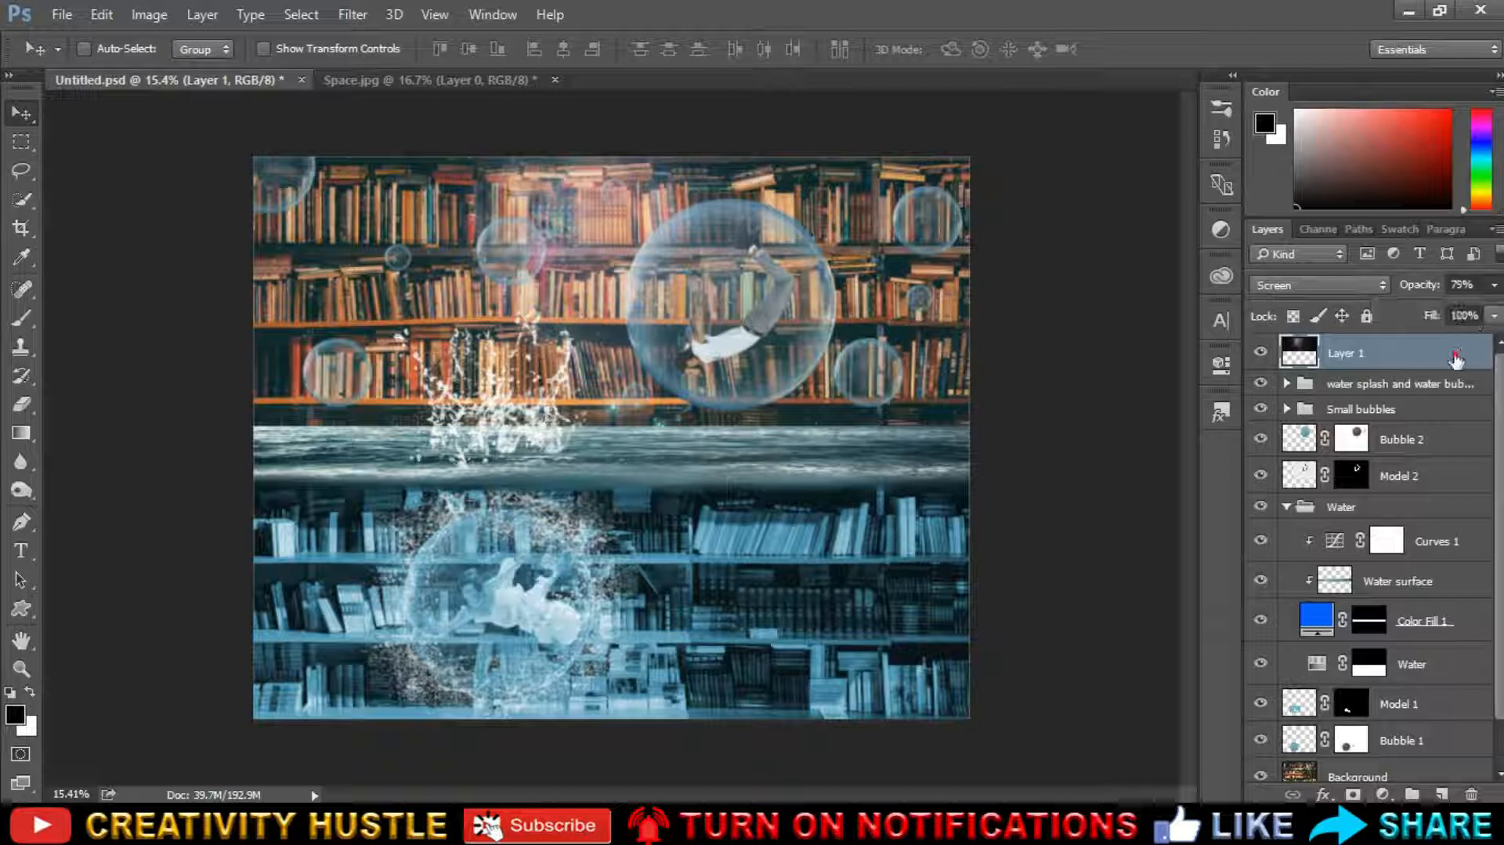
Stretch the space layer to about 127% width and 106% height and shift its nebula toward the canvas's right side.
scroll(611, 510, down, 2)
scroll(806, 480, up, 4)
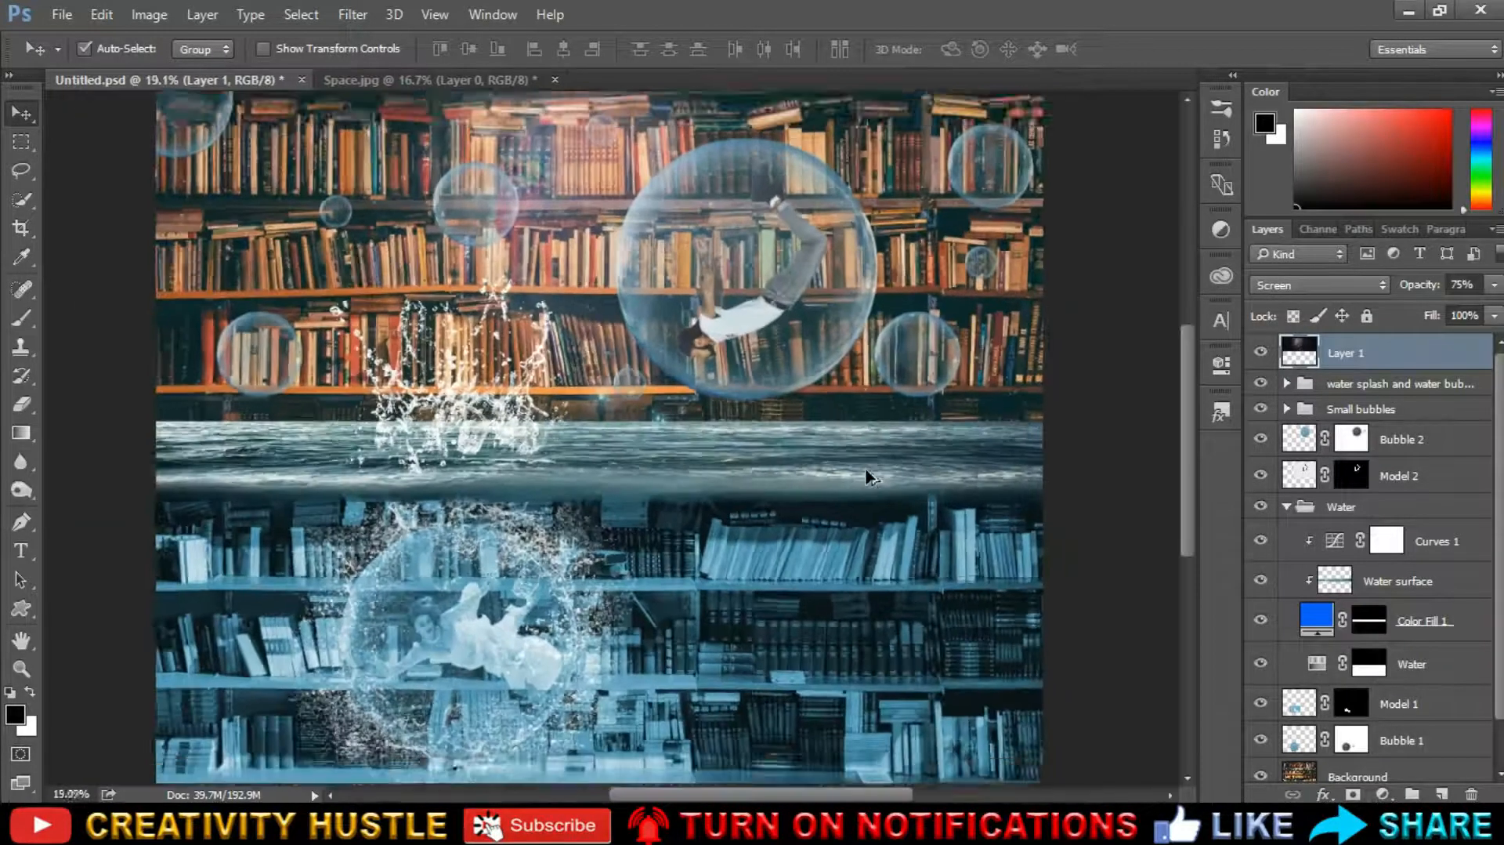
scroll(870, 476, down, 2)
key(ctrl+t)
scroll(844, 318, down, 3)
drag(405, 161, 361, 135)
drag(705, 228, 747, 228)
drag(862, 136, 908, 116)
drag(646, 112, 655, 147)
drag(888, 294, 923, 298)
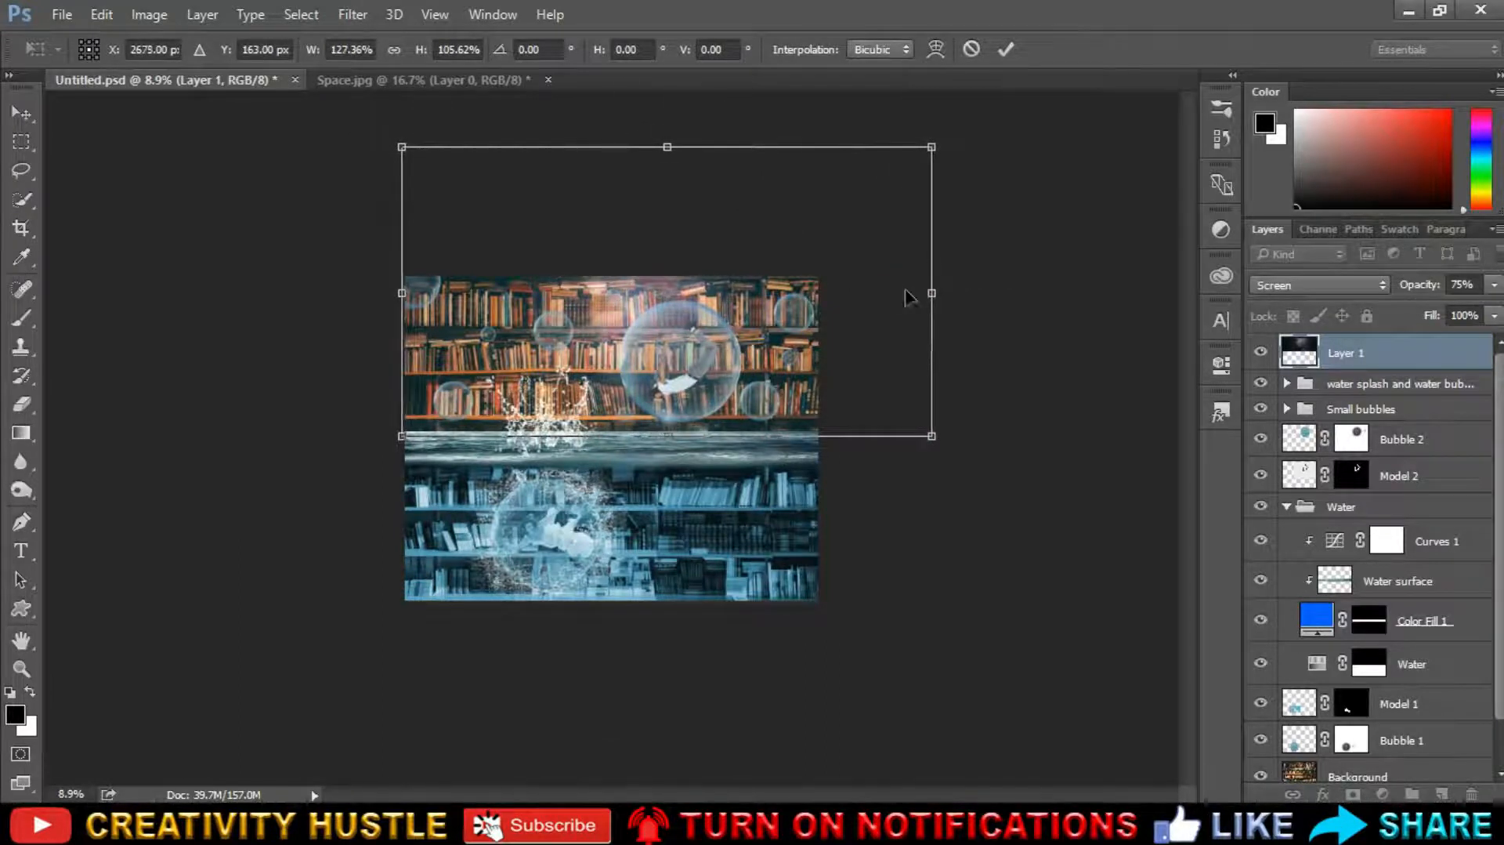
key(Return)
scroll(844, 329, up, 2)
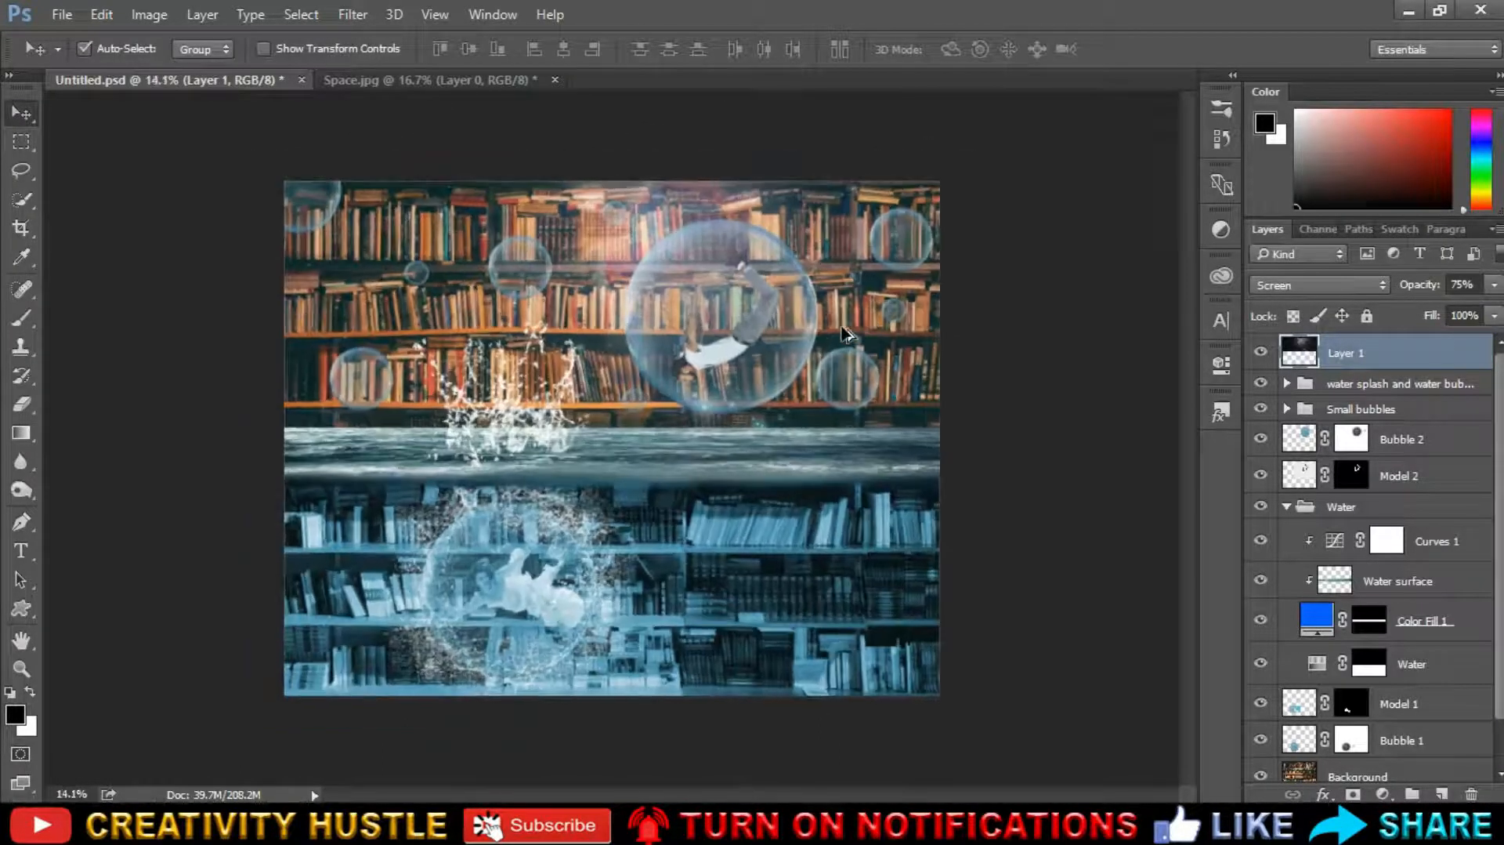
scroll(845, 336, down, 1)
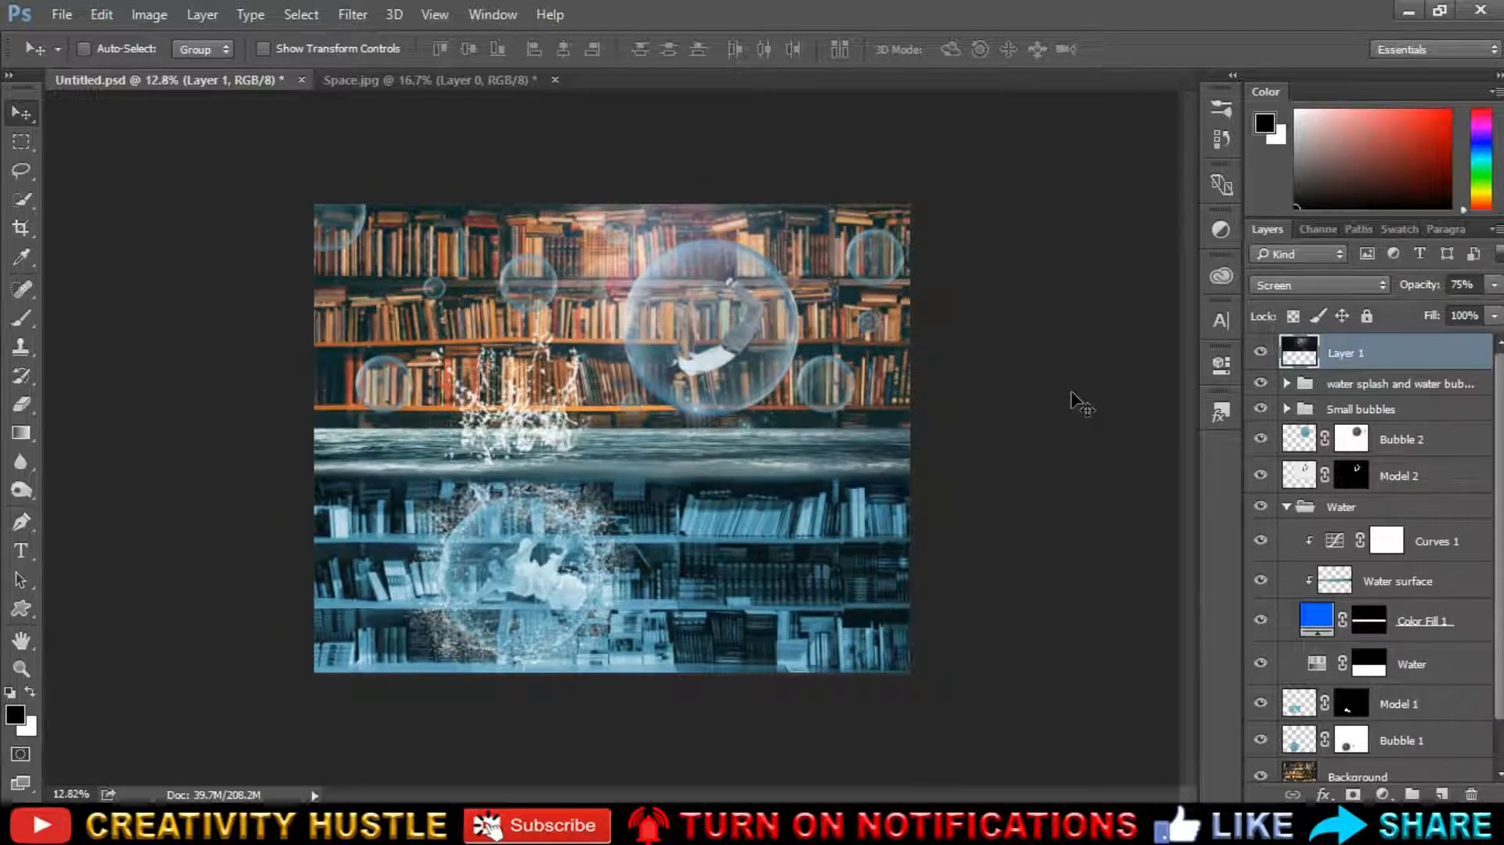
Set the space layer's opacity to 60%.
click(1477, 283)
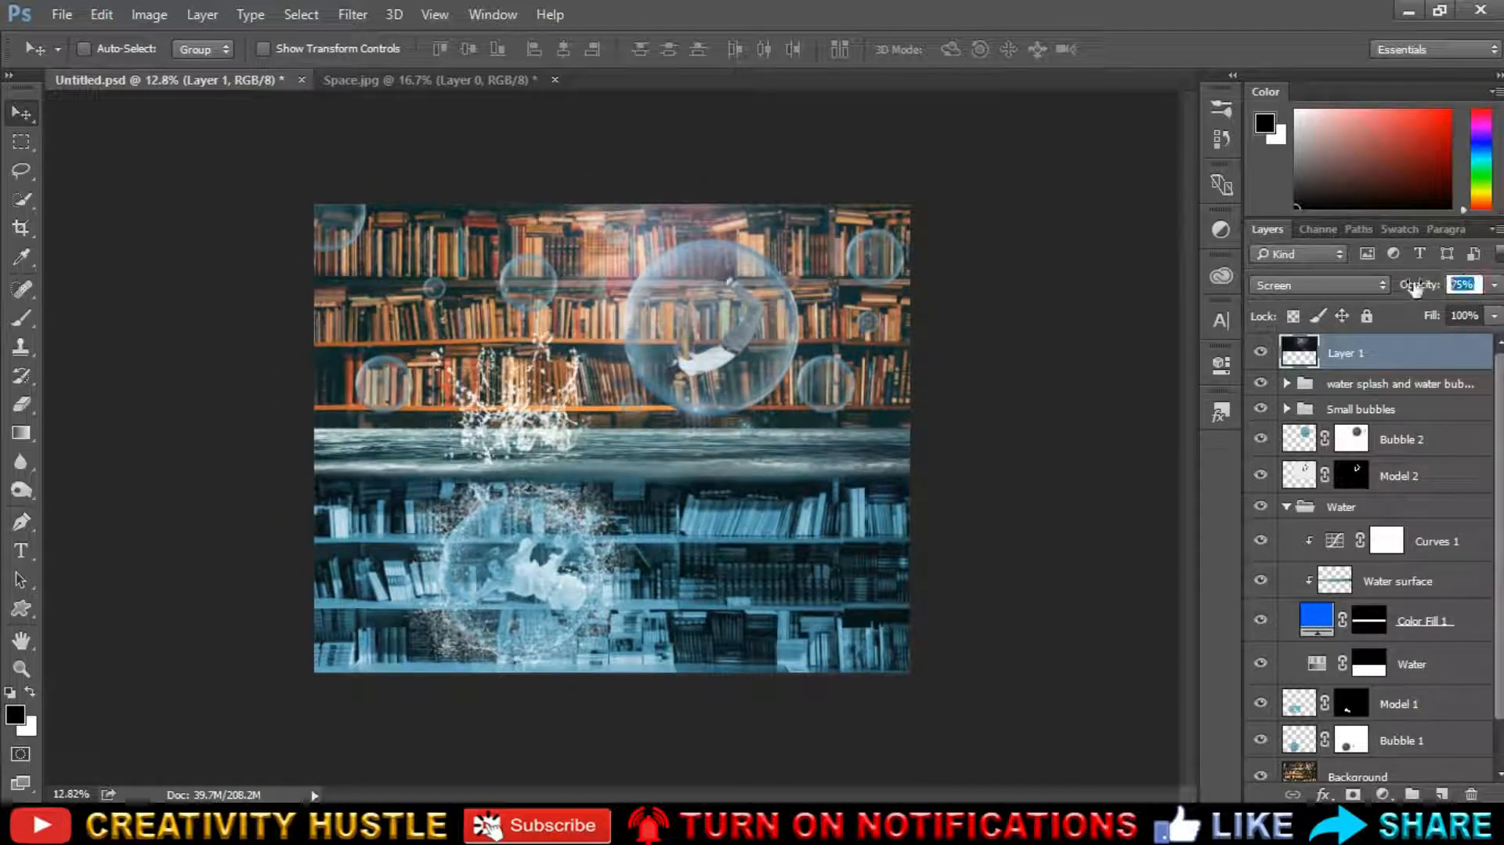
text(70)
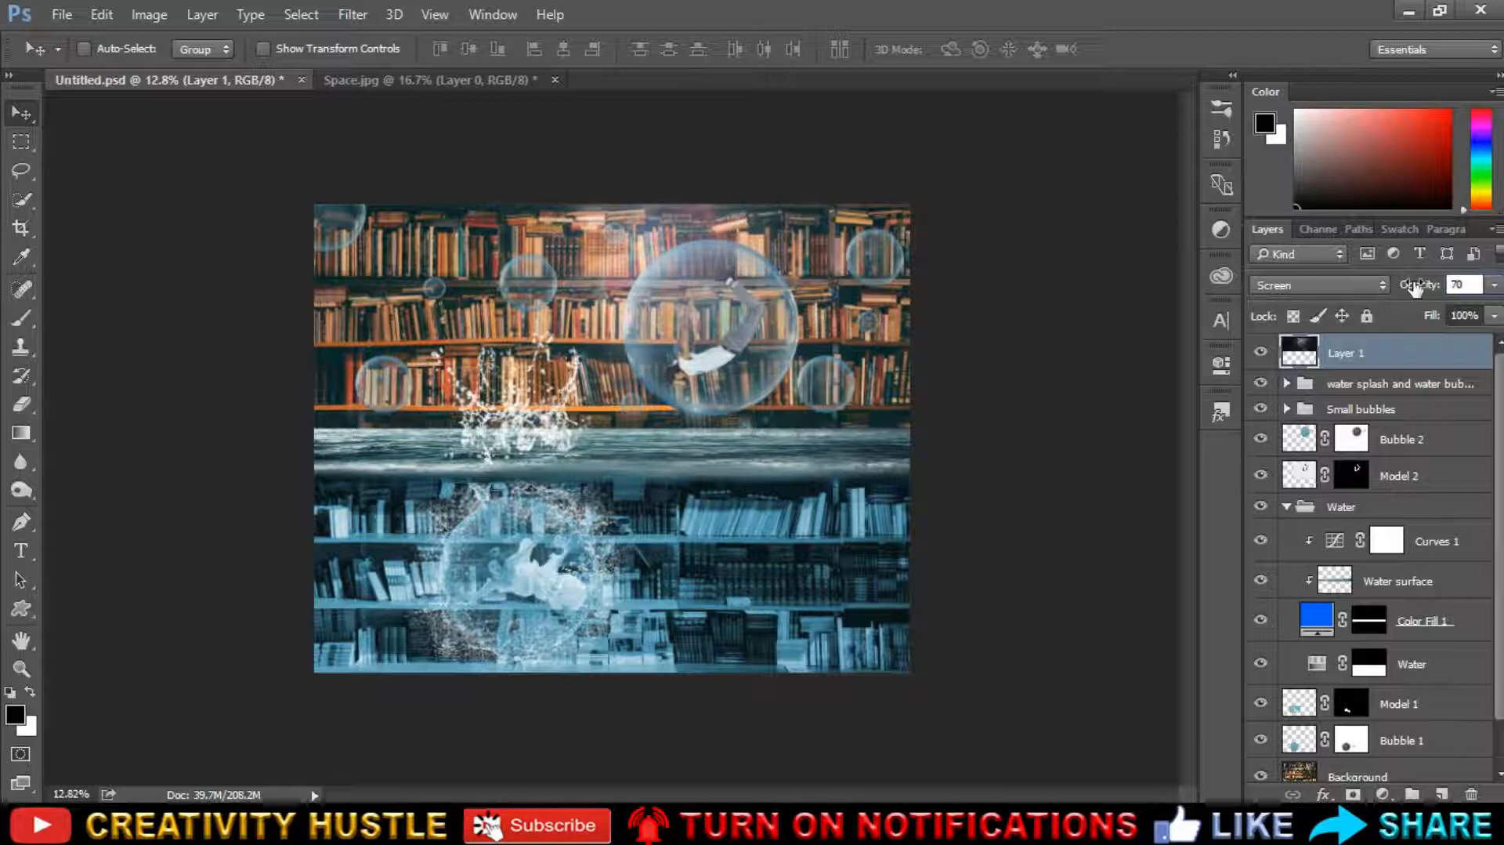
key(BackSpace)
key(BackSpace)
text(60)
key(Return)
click(1430, 361)
Rename the space layer, Layer 1, as "Sparkles".
double_click(1343, 353)
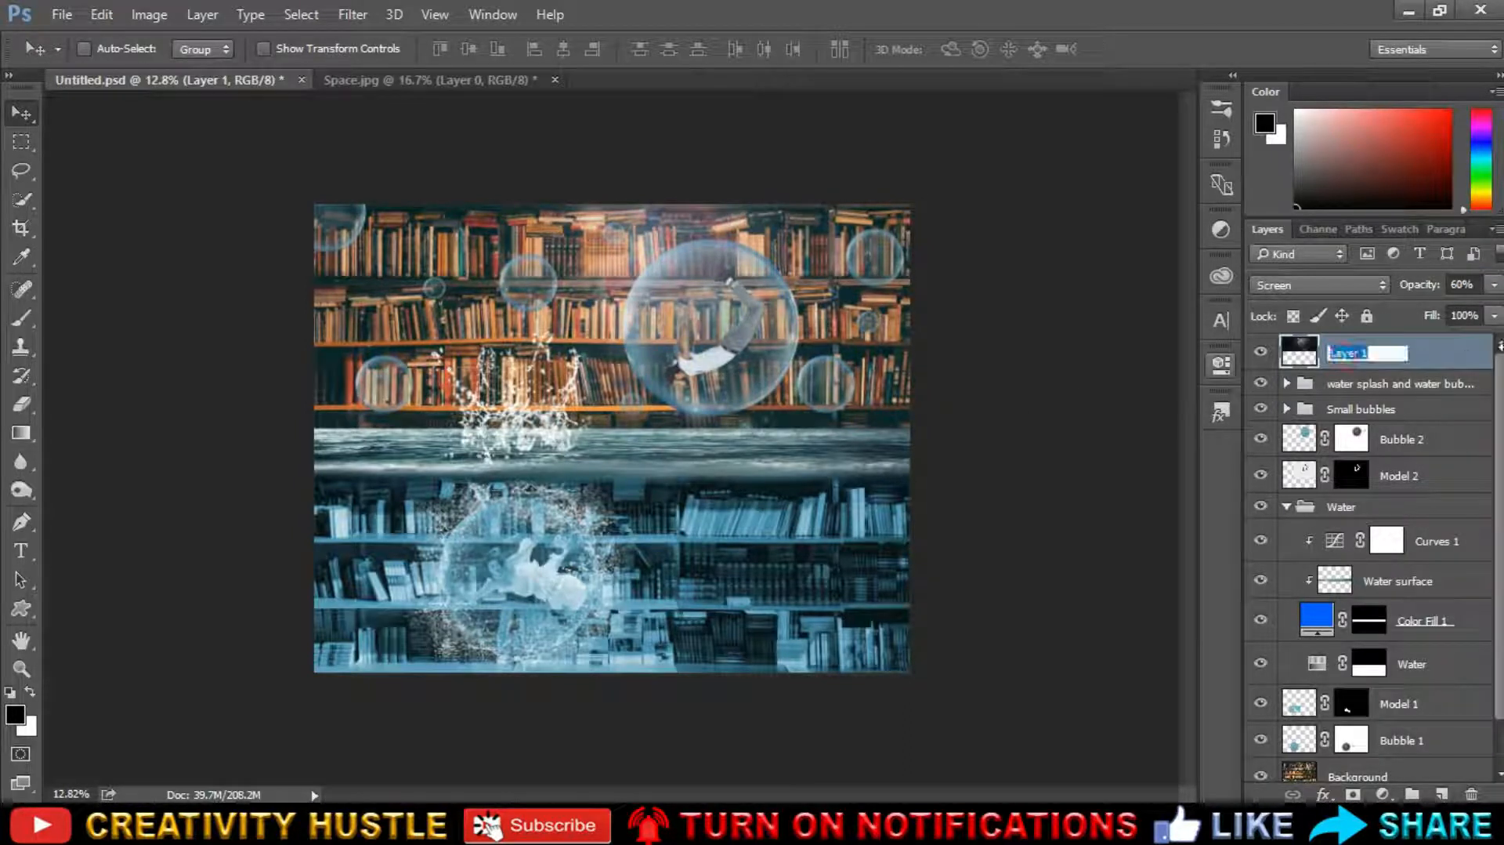
text(Sparkles)
key(Return)
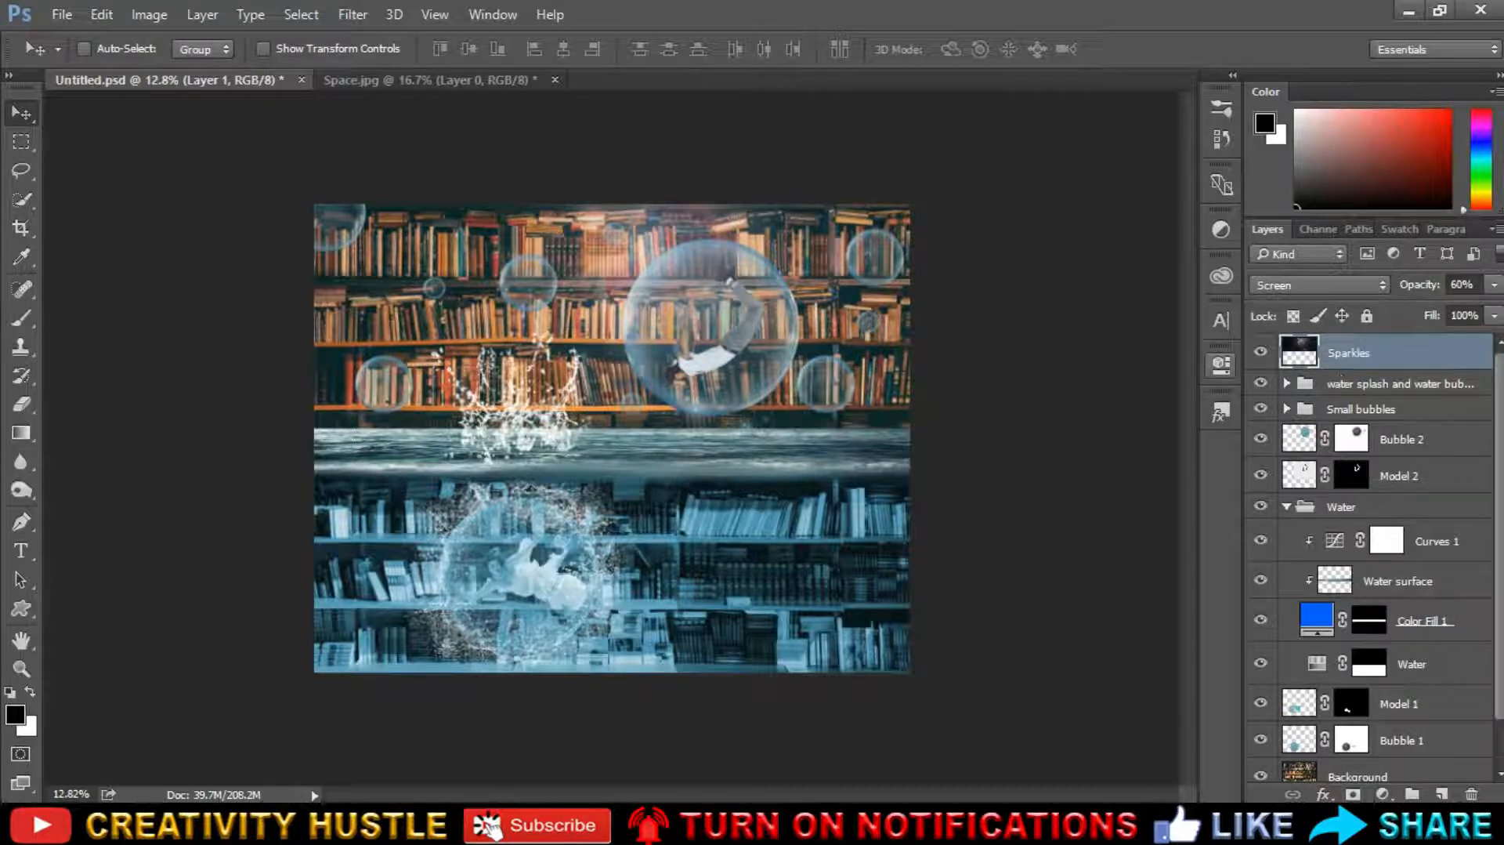
Close the Space.jpg document without saving its changes.
key(ctrl+minus)
key(ctrl+plus)
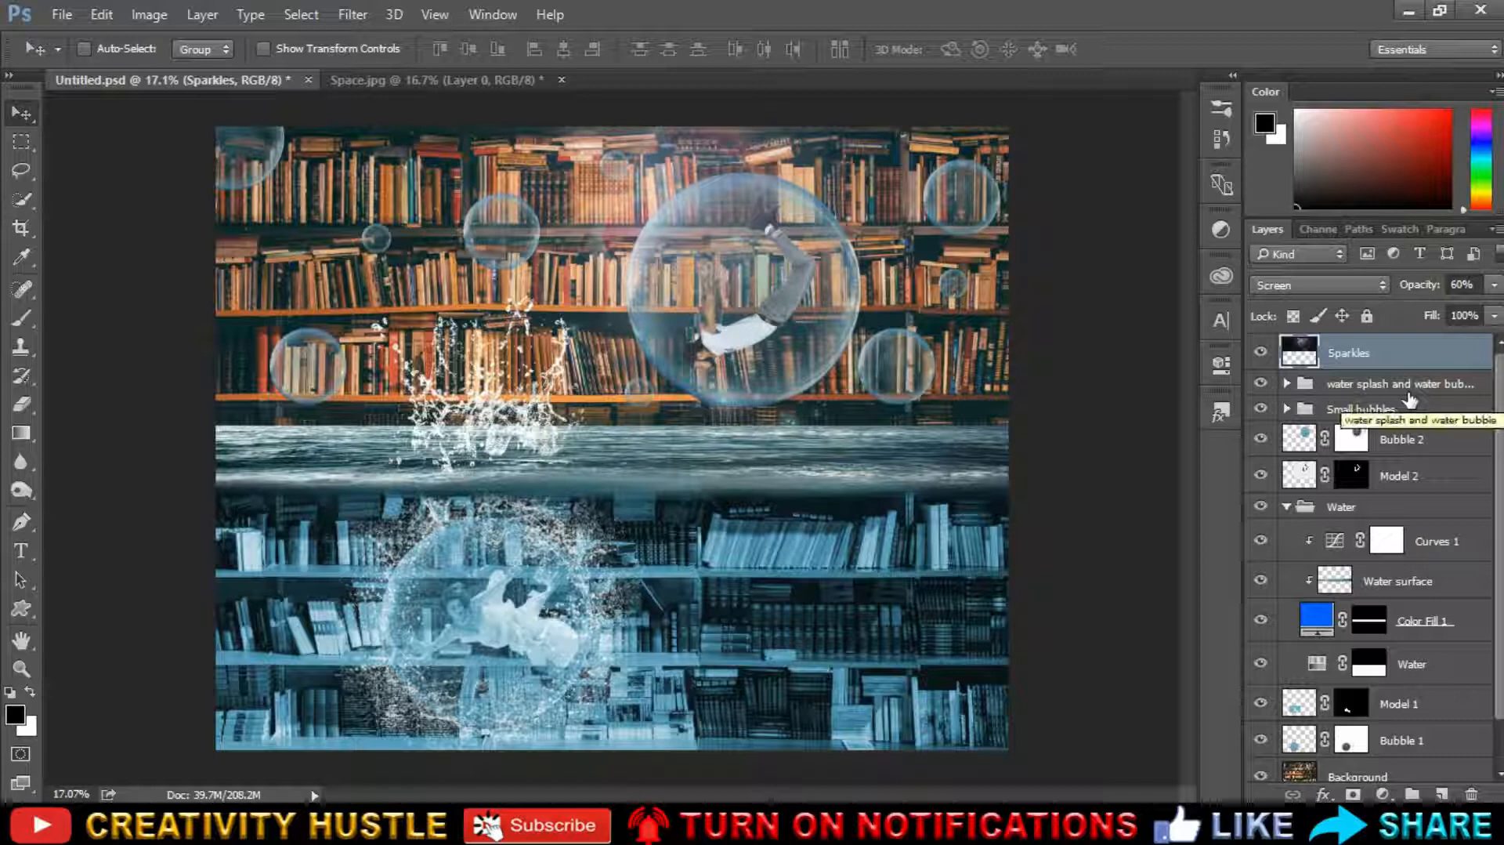
click(561, 79)
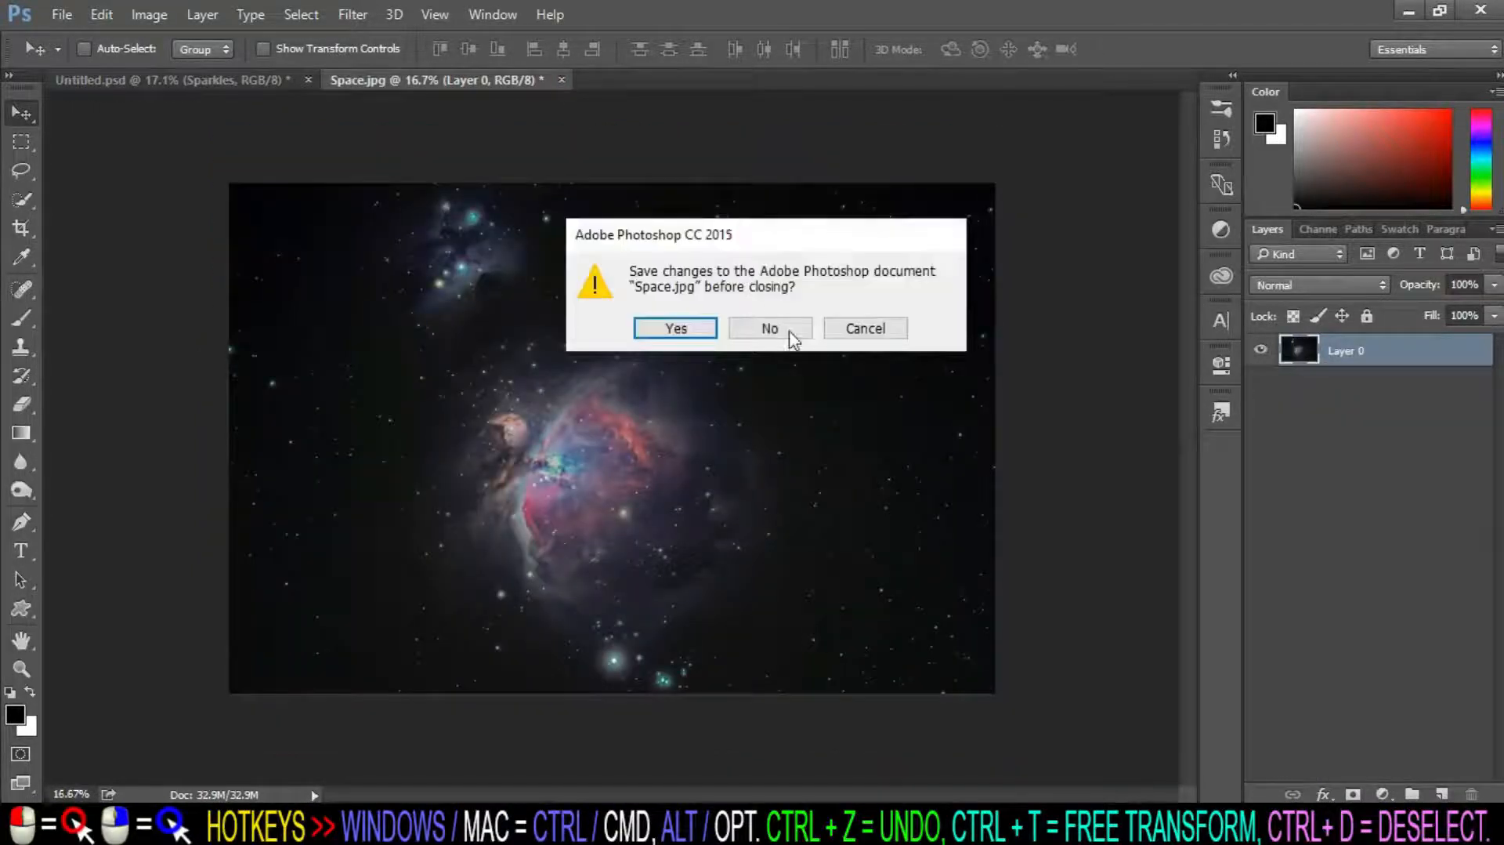
click(772, 331)
Add a new layer above Curves 1 in the Water group and clip it to the layers below.
scroll(1473, 600, down, 2)
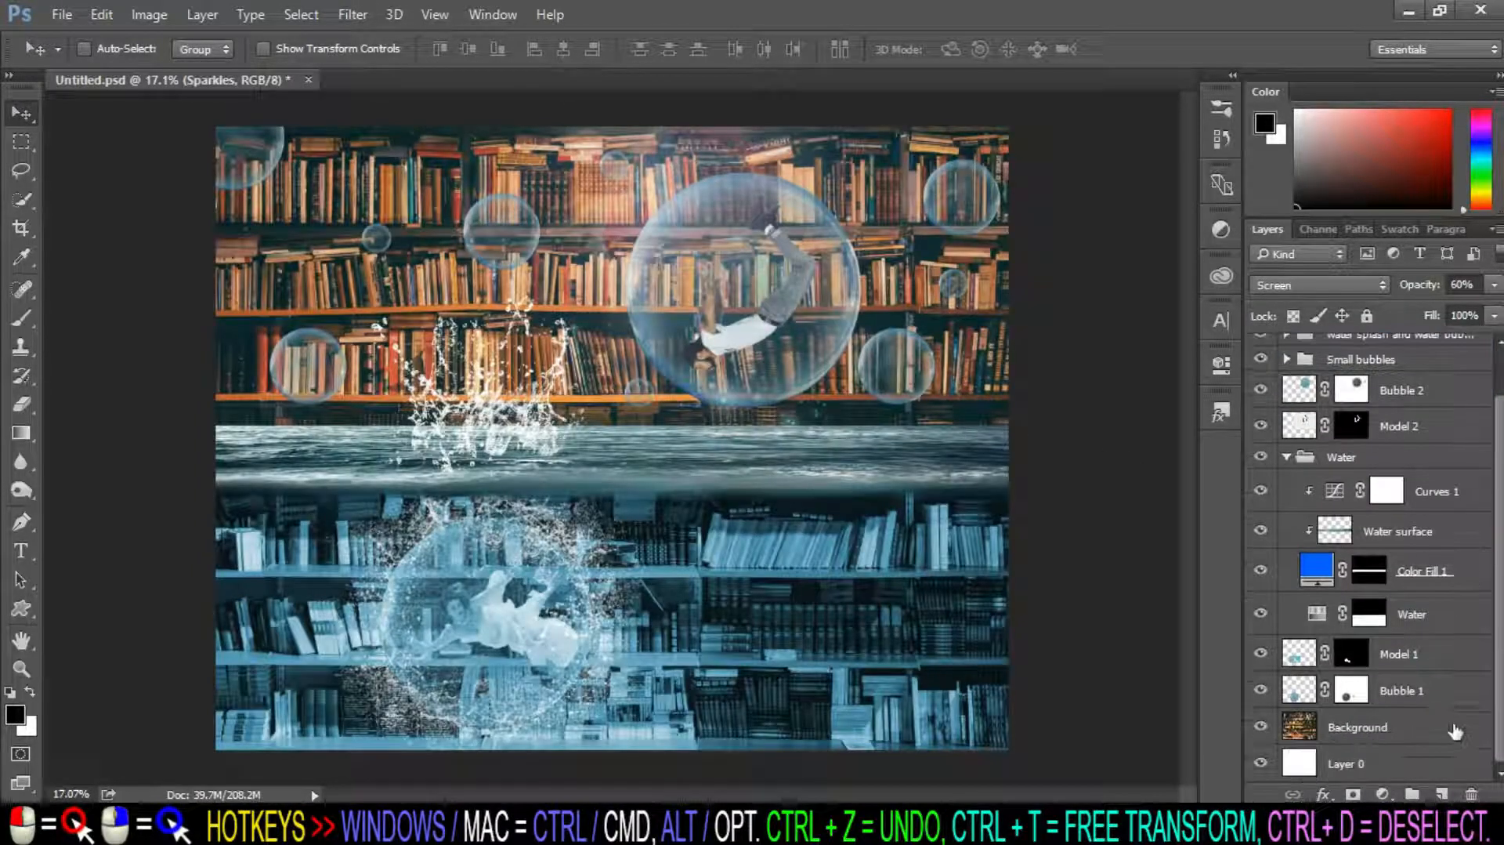
scroll(1310, 491, up, 1)
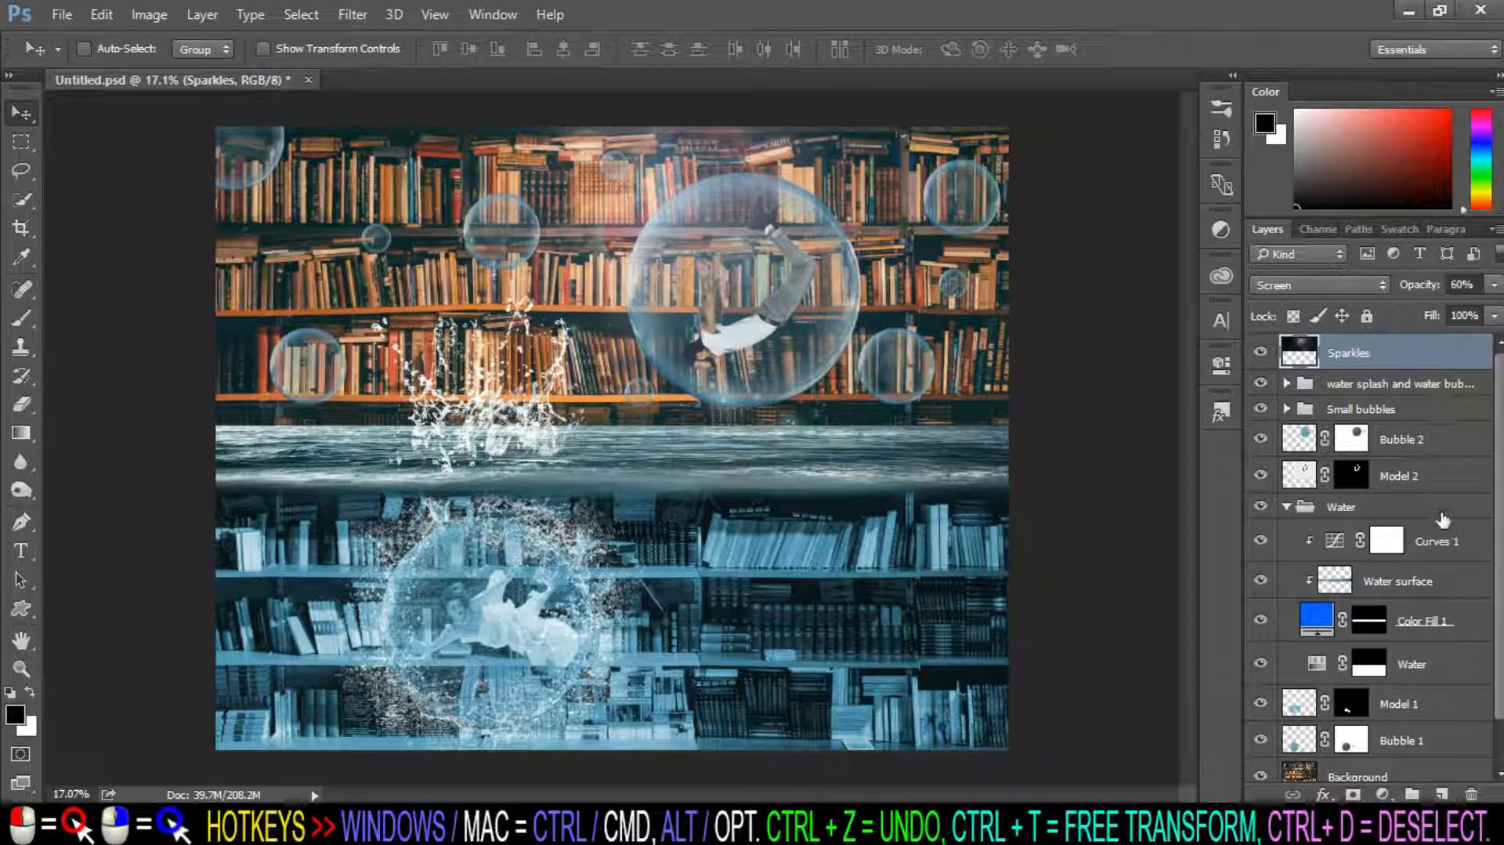
scroll(1447, 403, down, 2)
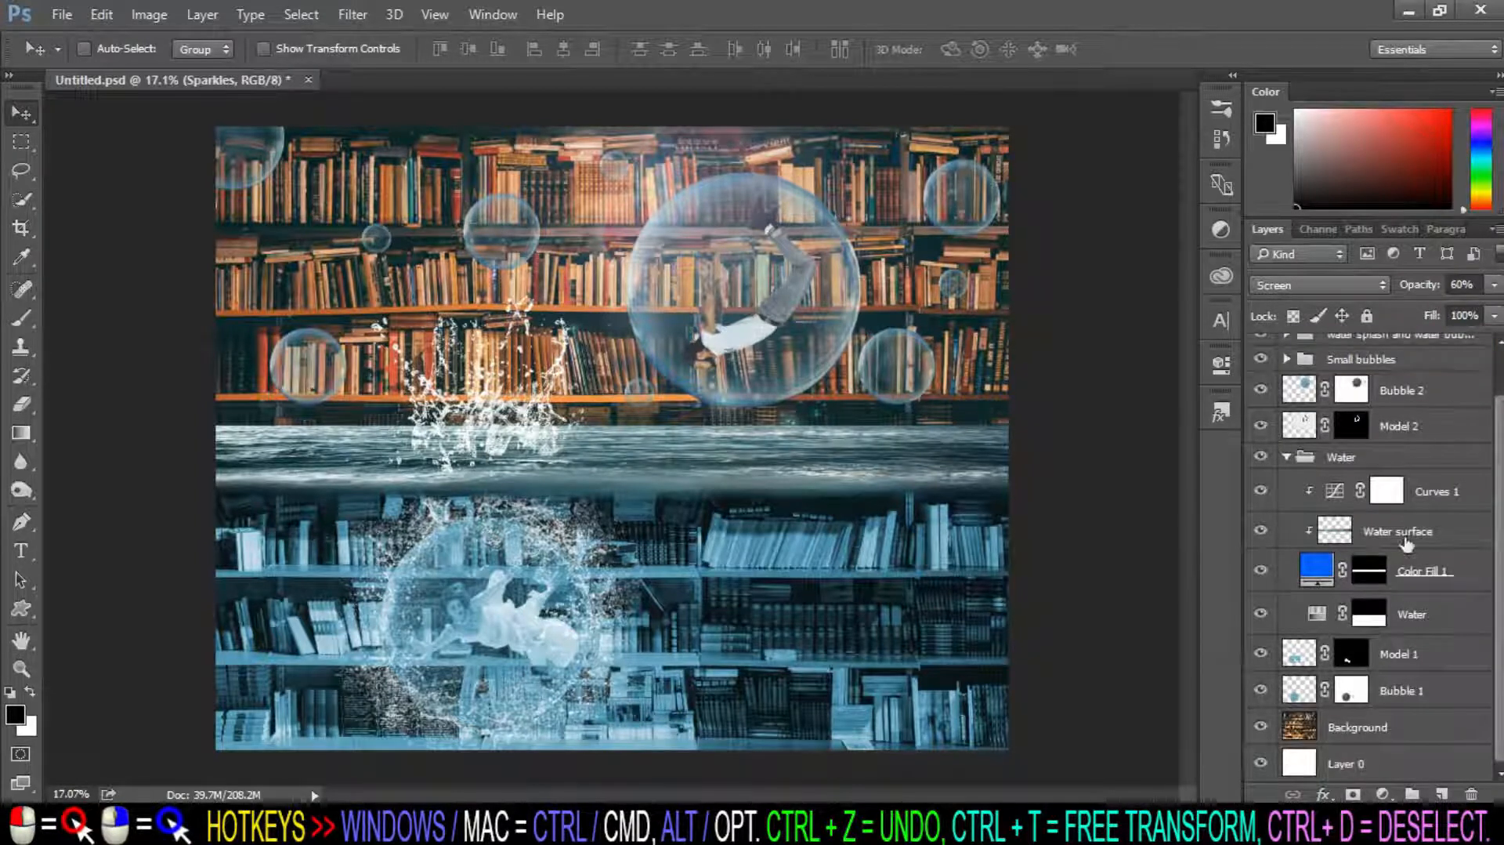
click(1427, 501)
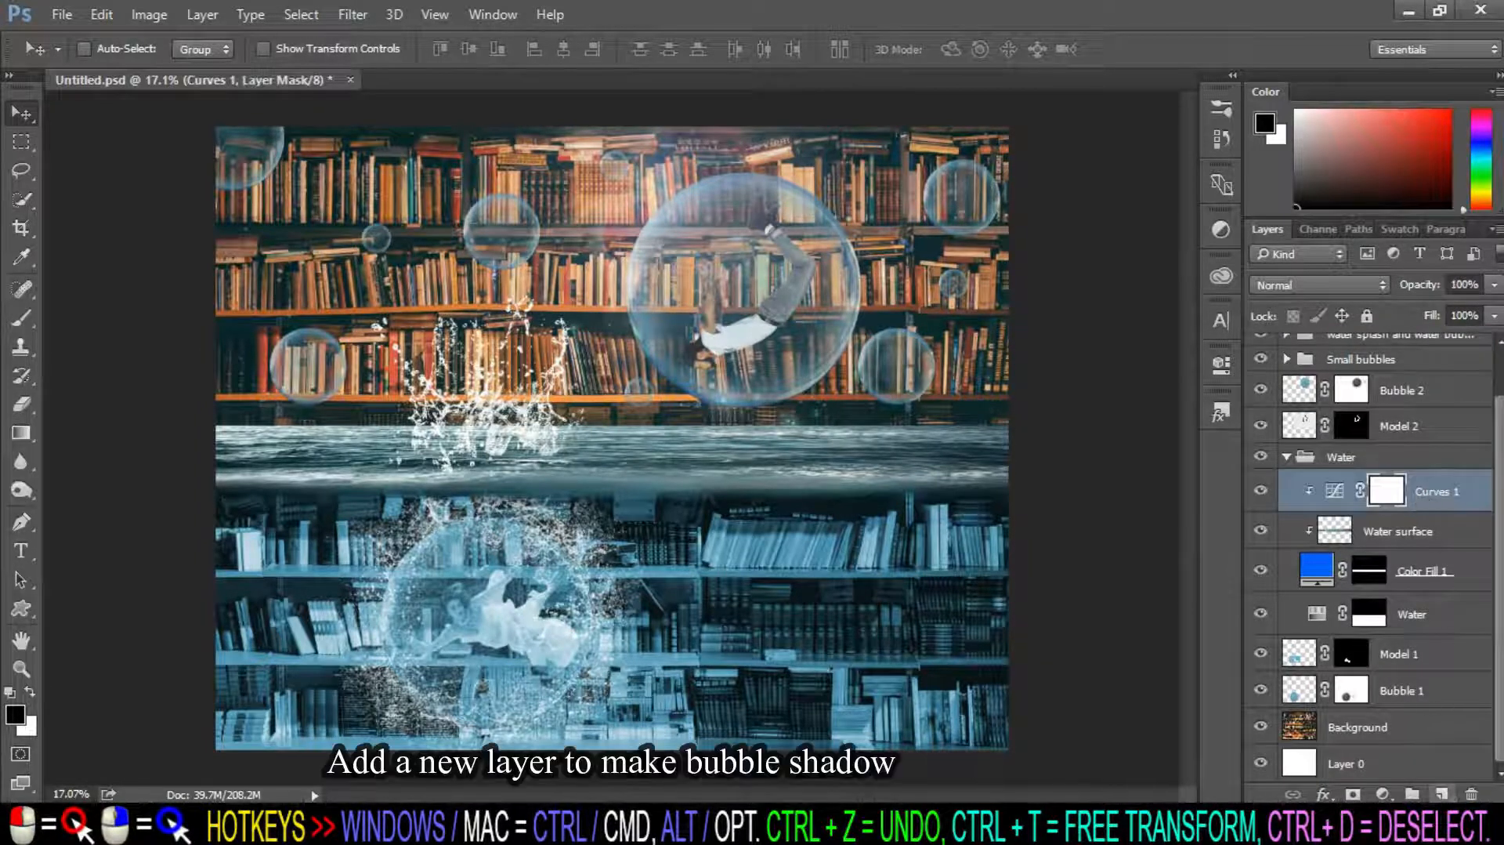
click(1444, 794)
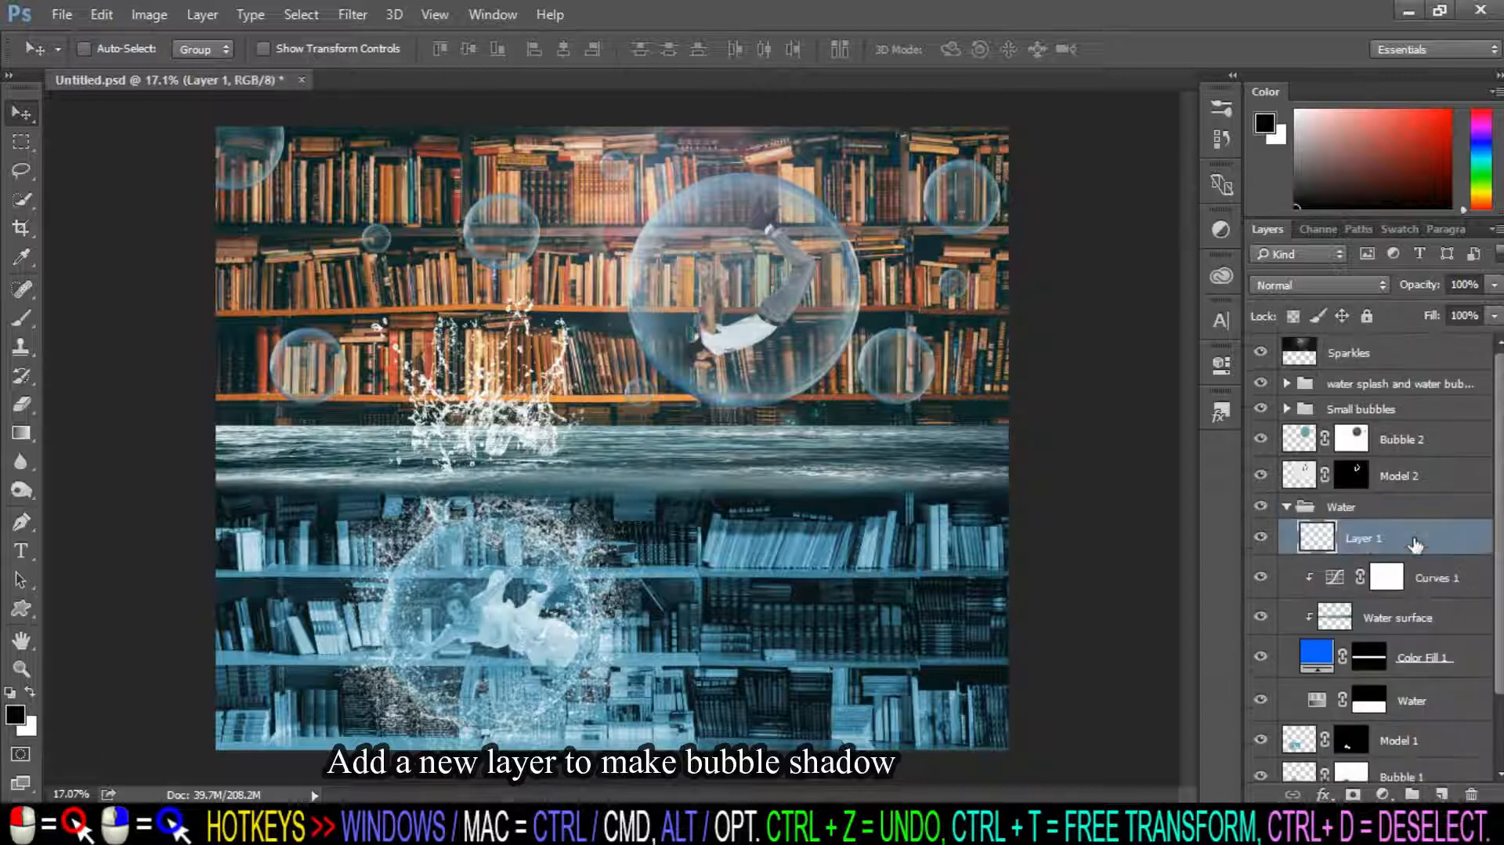
click(26, 319)
click(108, 317)
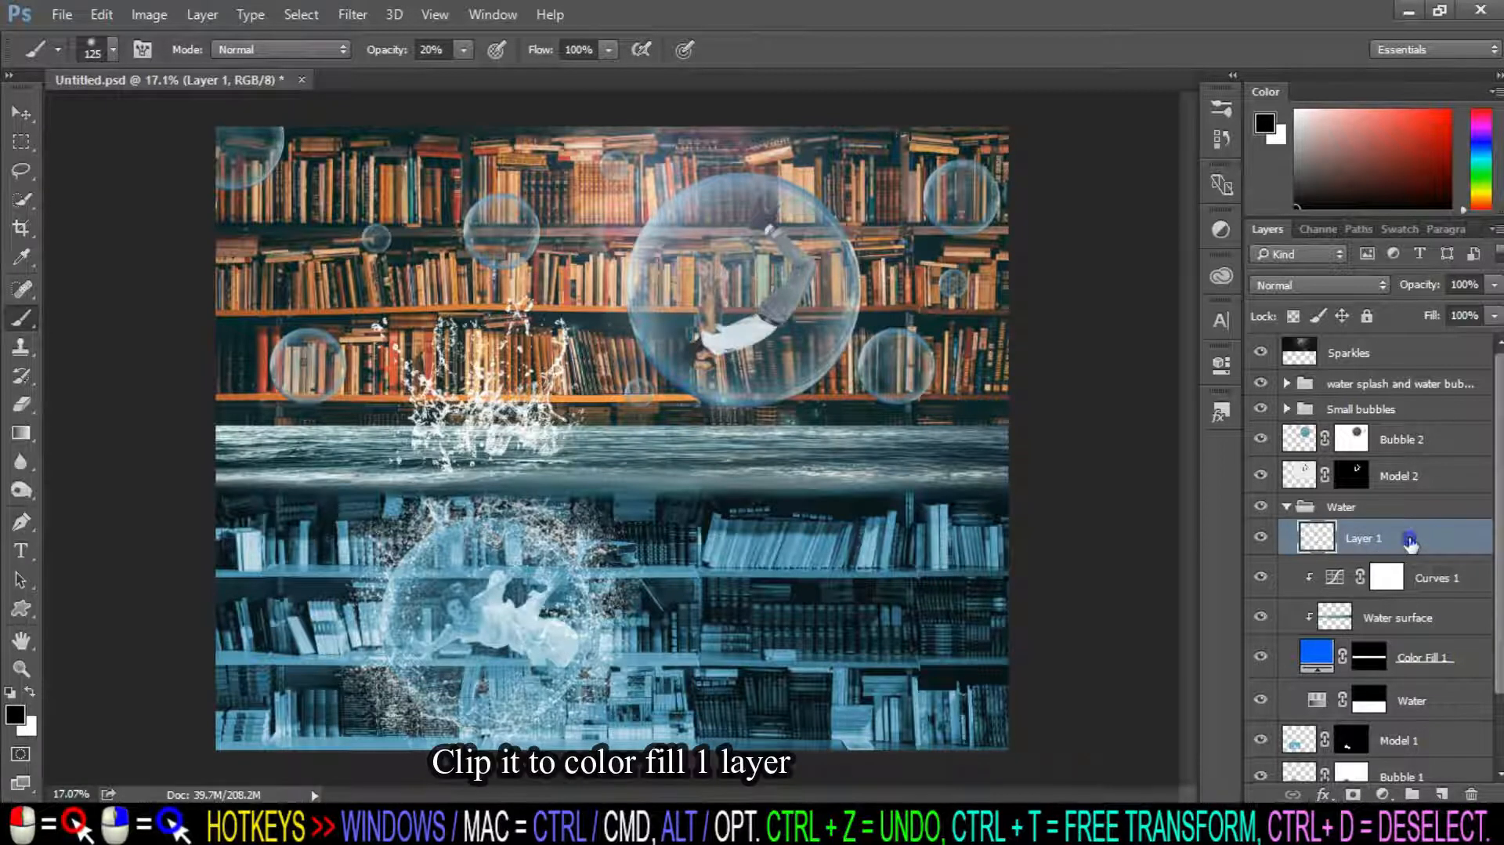
right_click(1410, 541)
click(1024, 497)
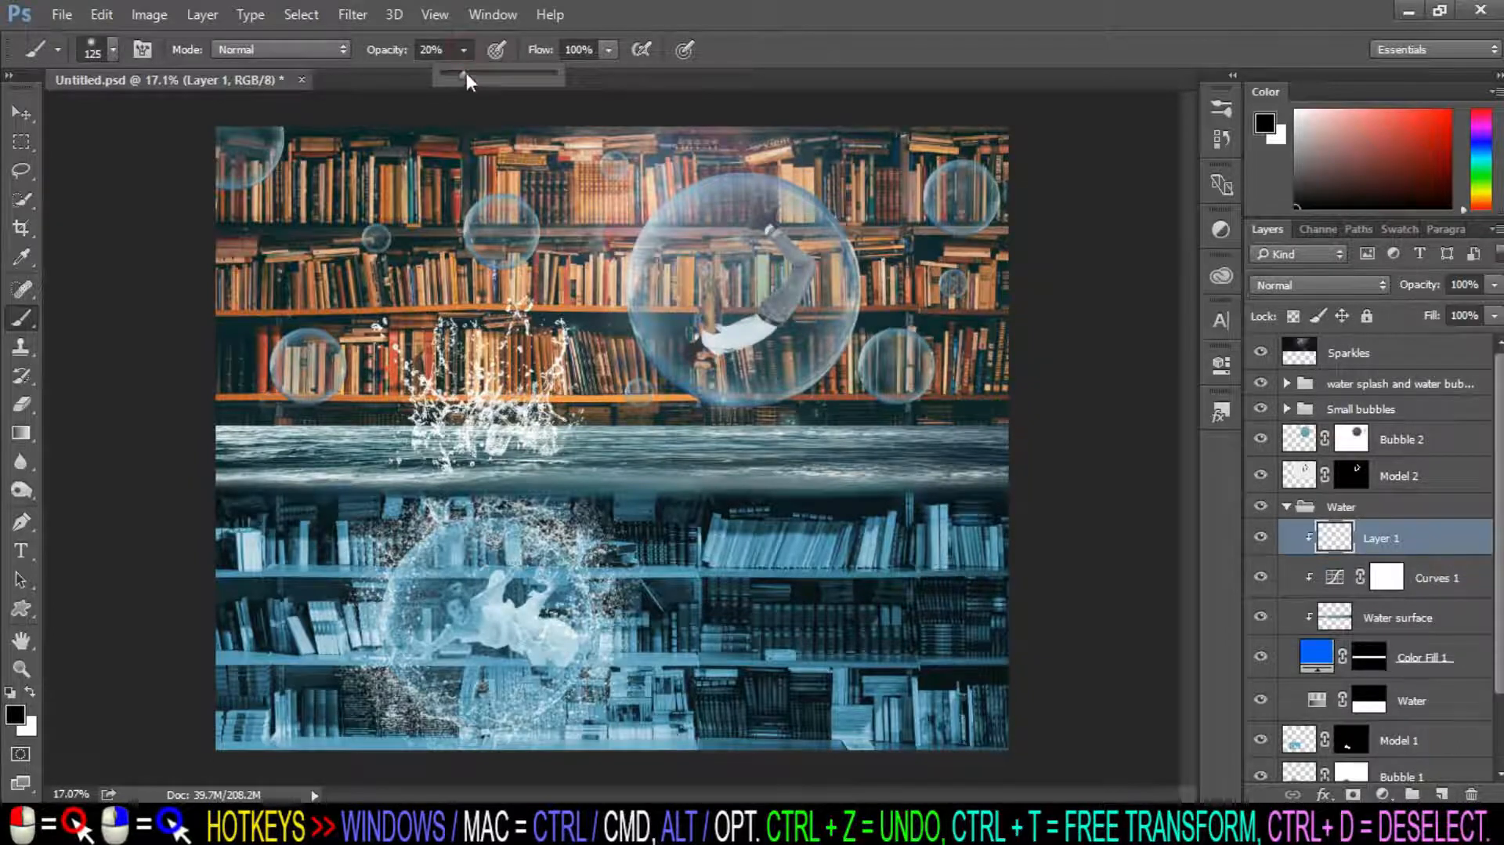
Paint one black dab on the water beneath the large bubble with a 250 px brush at 100% opacity.
scroll(796, 463, up, 3)
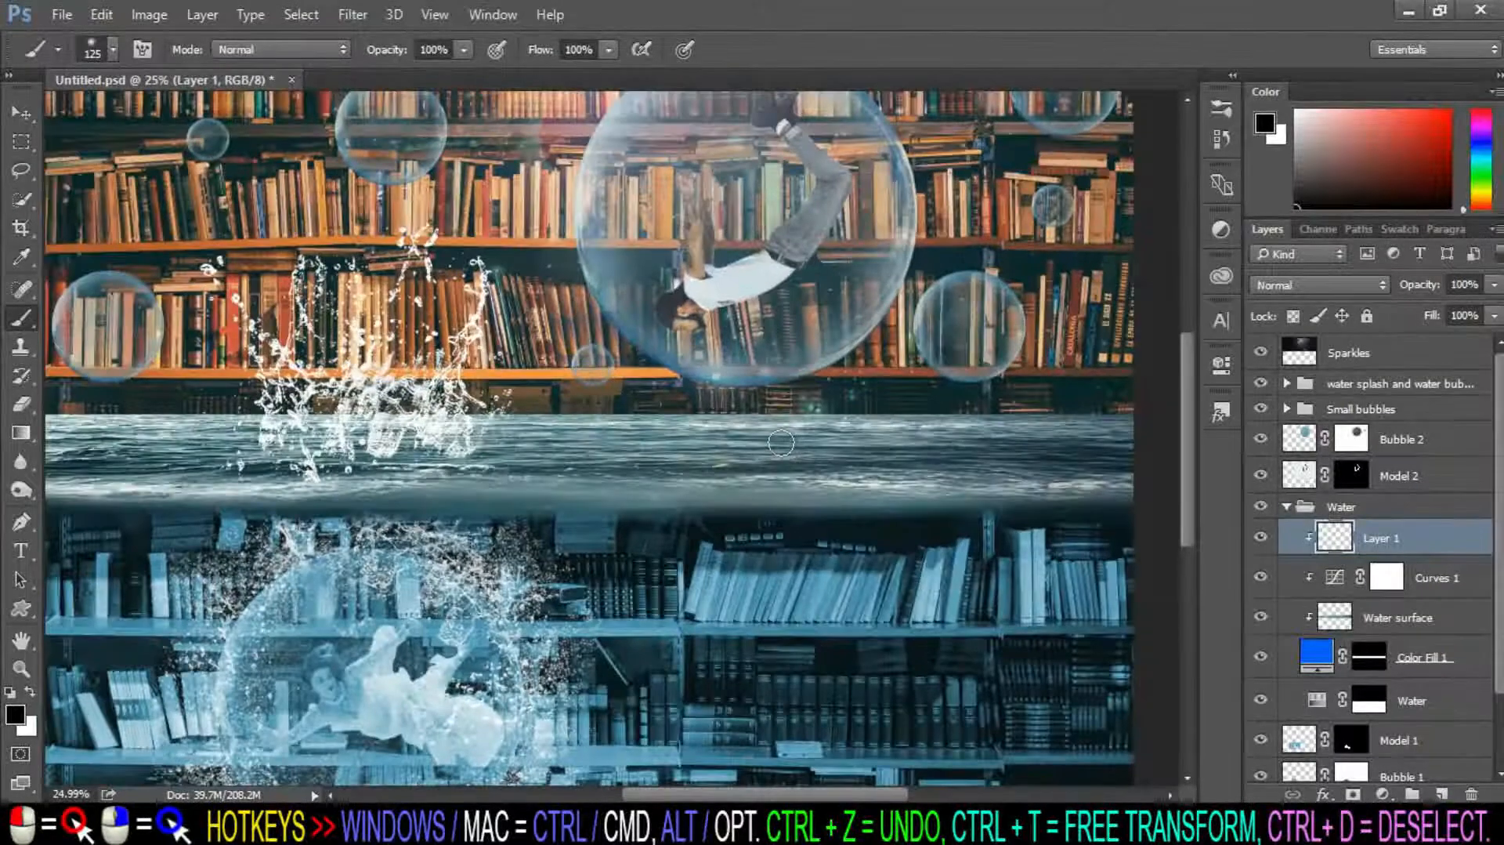
key(bracketright)
key(bracketright)
key(bracketright)
click(741, 441)
Stretch the dab horizontally and flatten it into a wide, thin shadow on the water beneath the large bubble.
key(ctrl+t)
drag(684, 439, 574, 440)
drag(793, 439, 976, 440)
drag(775, 384, 778, 404)
drag(573, 449, 398, 448)
drag(977, 449, 1078, 449)
key(Up)
drag(741, 493, 741, 485)
drag(1078, 444, 1103, 443)
drag(753, 486, 755, 504)
key(Return)
key(b)
Set the large bubble's shadow layer to 80% opacity.
scroll(837, 405, down, 2)
click(1495, 285)
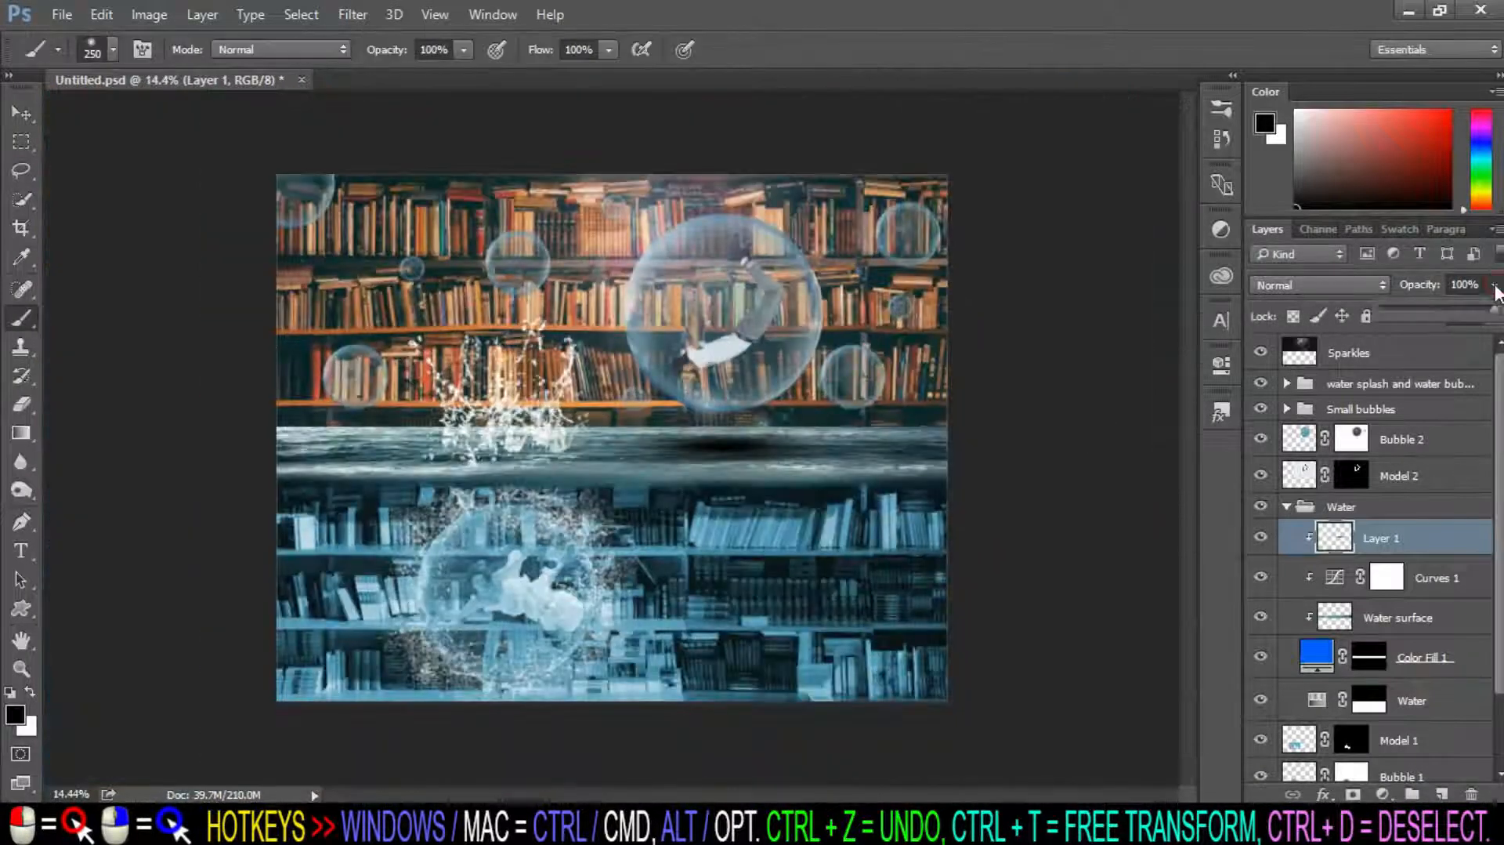
drag(1477, 309, 1474, 309)
Add a new layer and paint a 125 px black dab on the water beneath the medium bubble beside the large one.
scroll(858, 436, up, 4)
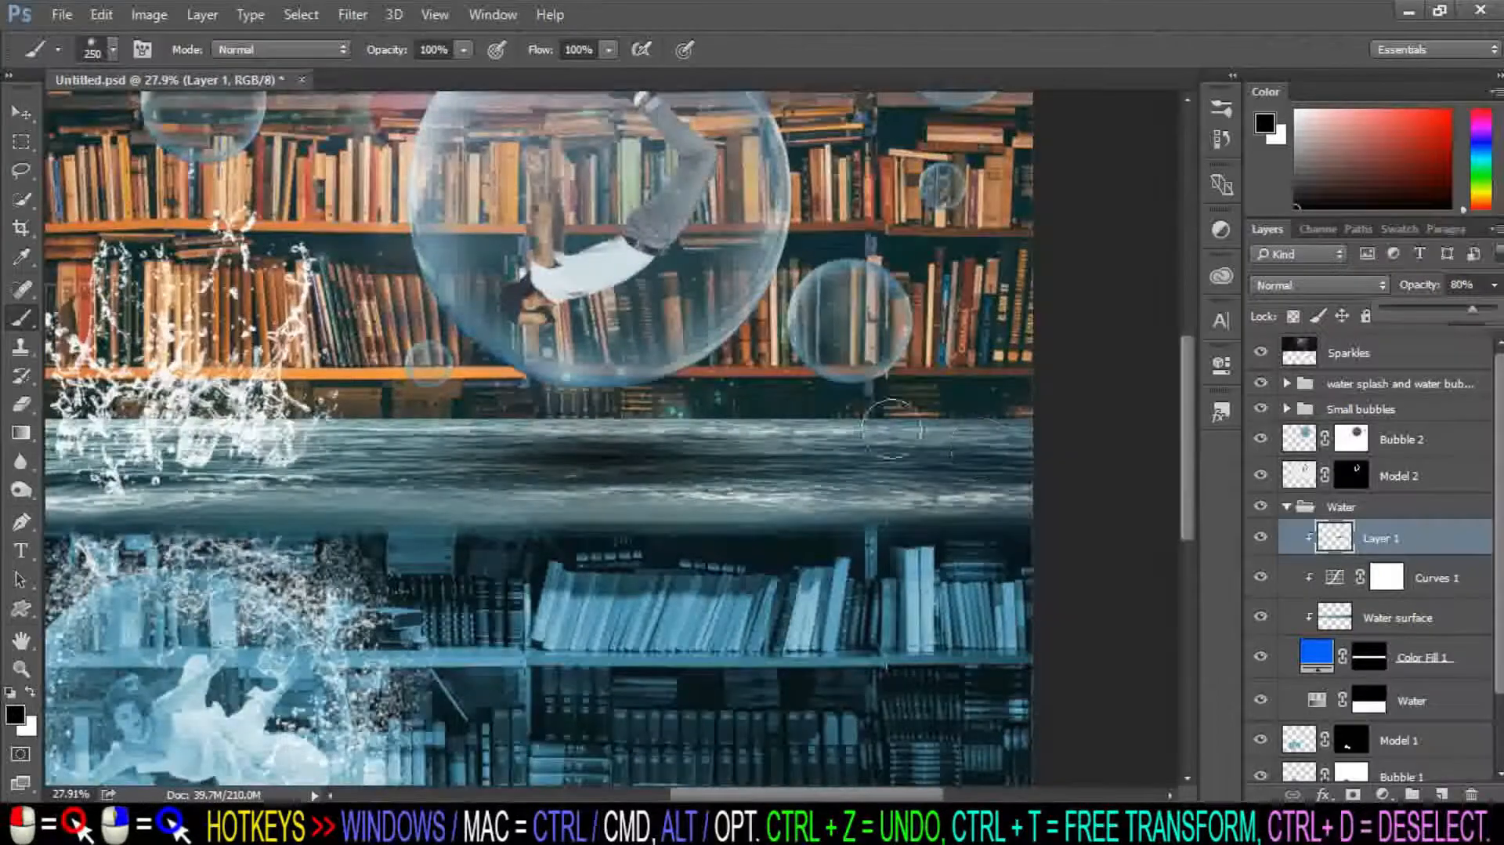
click(893, 414)
key(bracketleft)
key(bracketleft)
key(bracketleft)
key(bracketleft)
click(1442, 794)
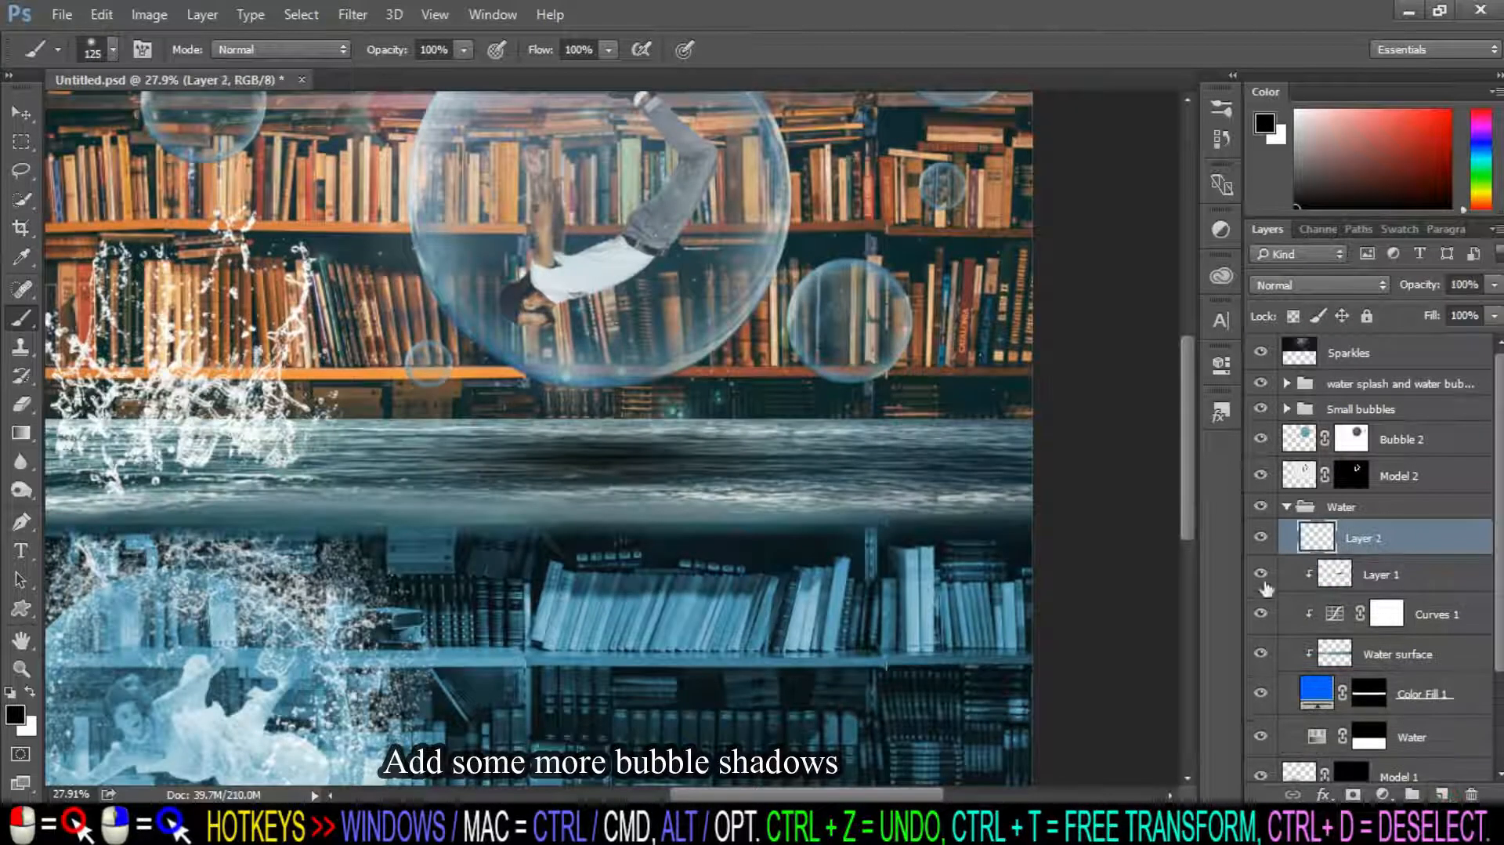
click(850, 440)
Stretch the new dab horizontally and flatten it into a thin shadow beneath the medium bubble.
key(ctrl+t)
drag(819, 440, 763, 441)
drag(886, 440, 959, 440)
drag(762, 440, 700, 441)
drag(959, 440, 1000, 441)
drag(851, 471, 859, 443)
key(Return)
Set Layer 2's opacity to 80% and clip it to the layers below.
drag(1479, 286, 1446, 286)
text(80)
key(Return)
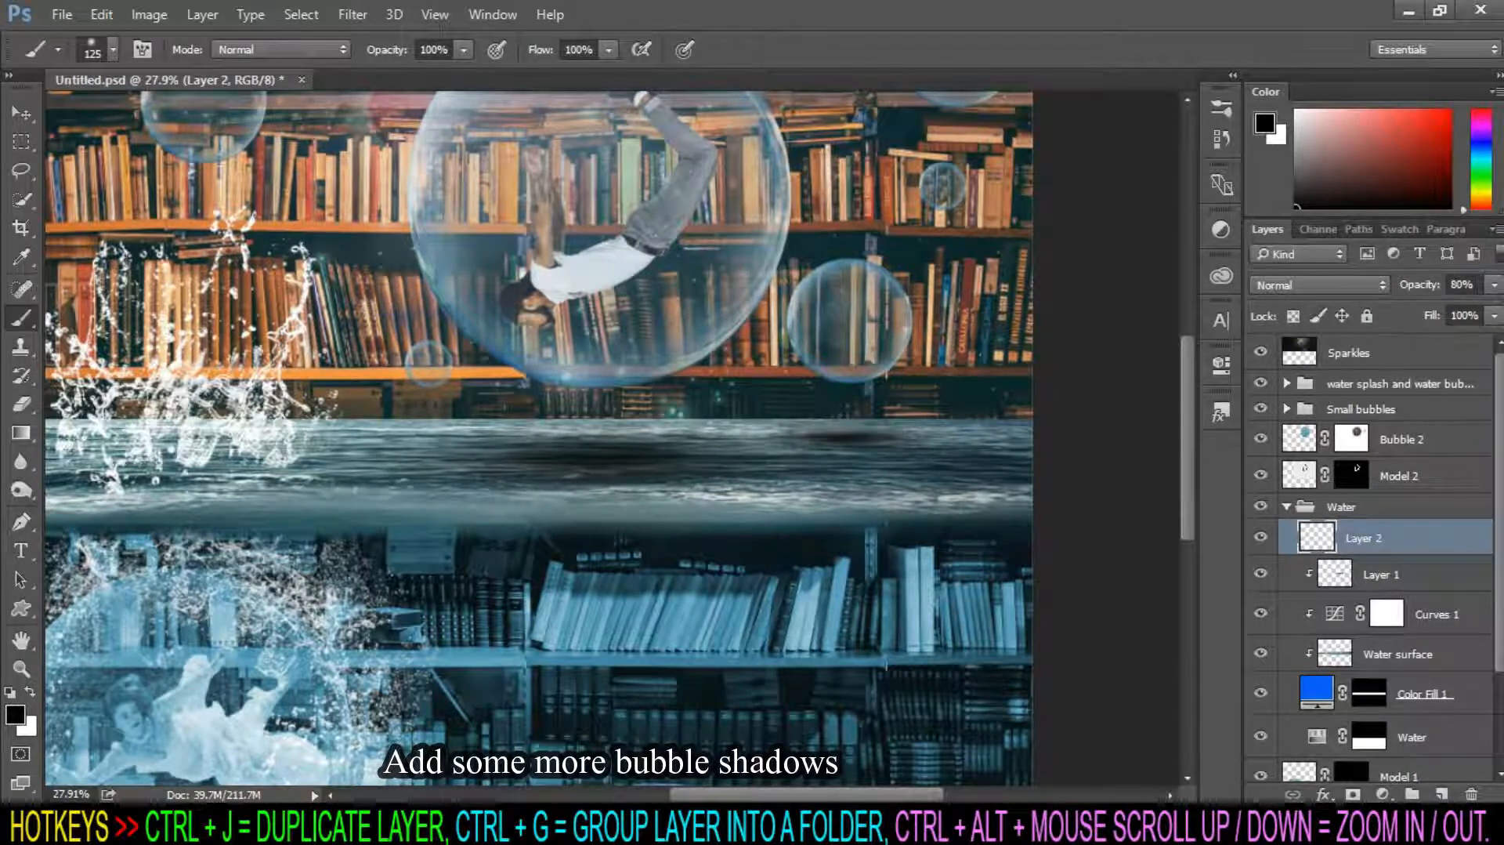
right_click(1422, 538)
click(971, 494)
Add a new layer and paint a 125 px black dab on the water beneath the bubble at the image's left edge.
scroll(824, 462, up, 3)
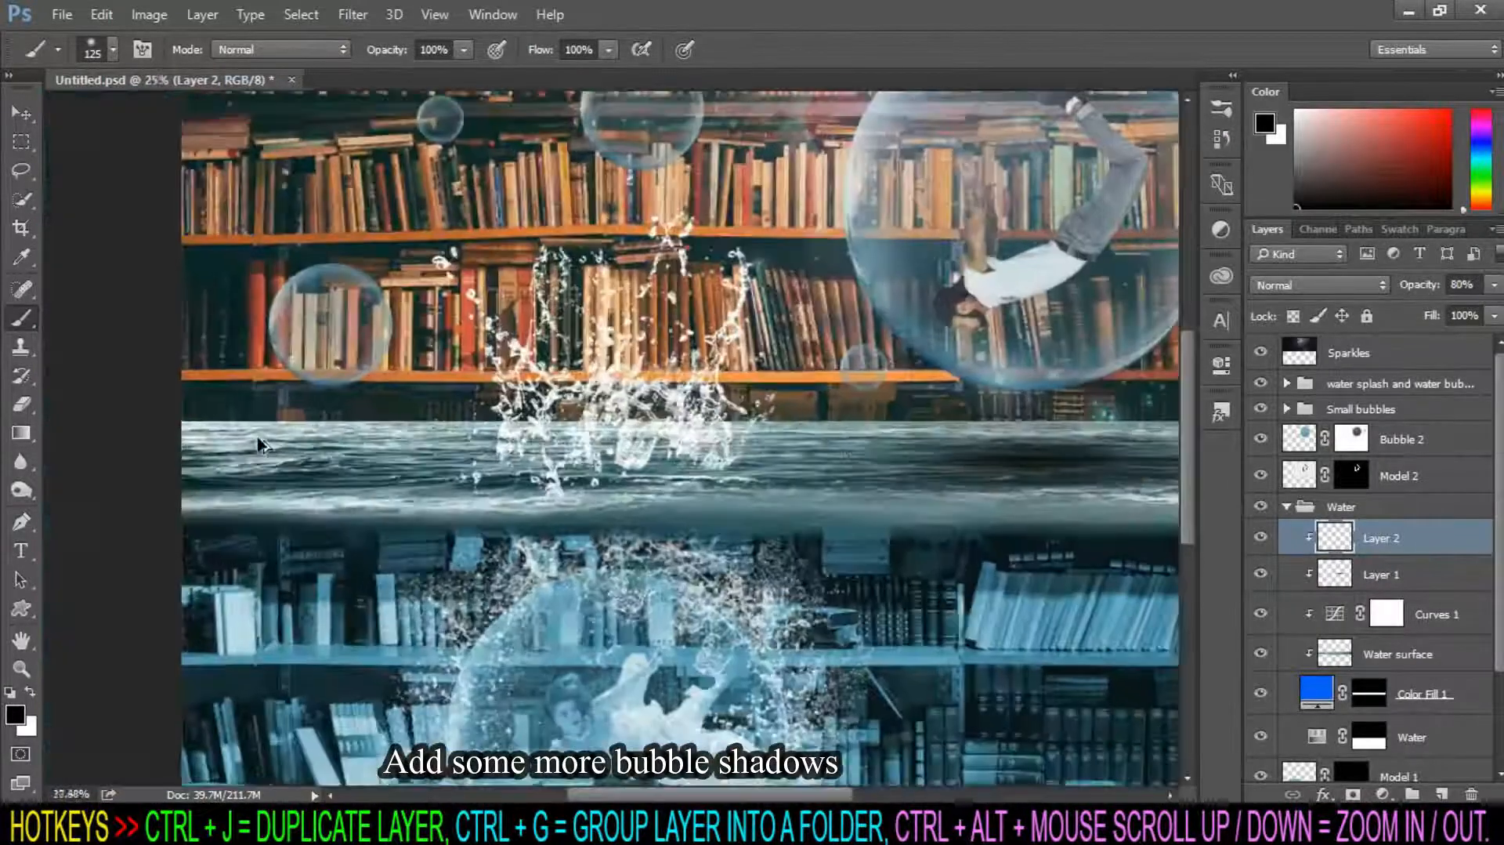
key(ctrl+shift+alt+n)
click(361, 443)
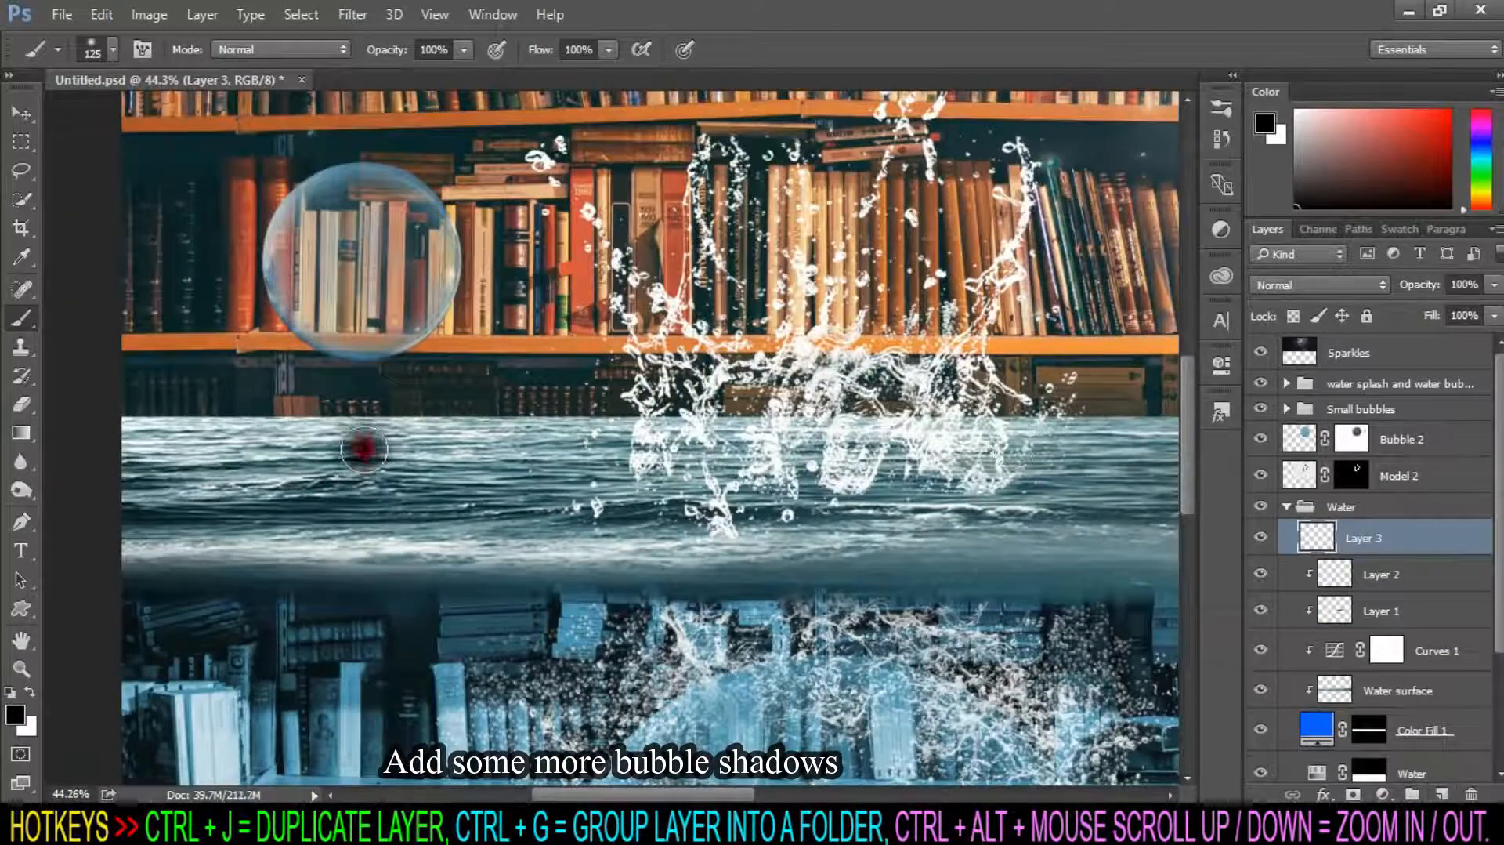
Widen the left bubble's shadow dab to about 465% and nudge it slightly left and down under the bubble.
key(ctrl+t)
drag(318, 449, 230, 449)
drag(413, 449, 602, 449)
drag(228, 449, 142, 449)
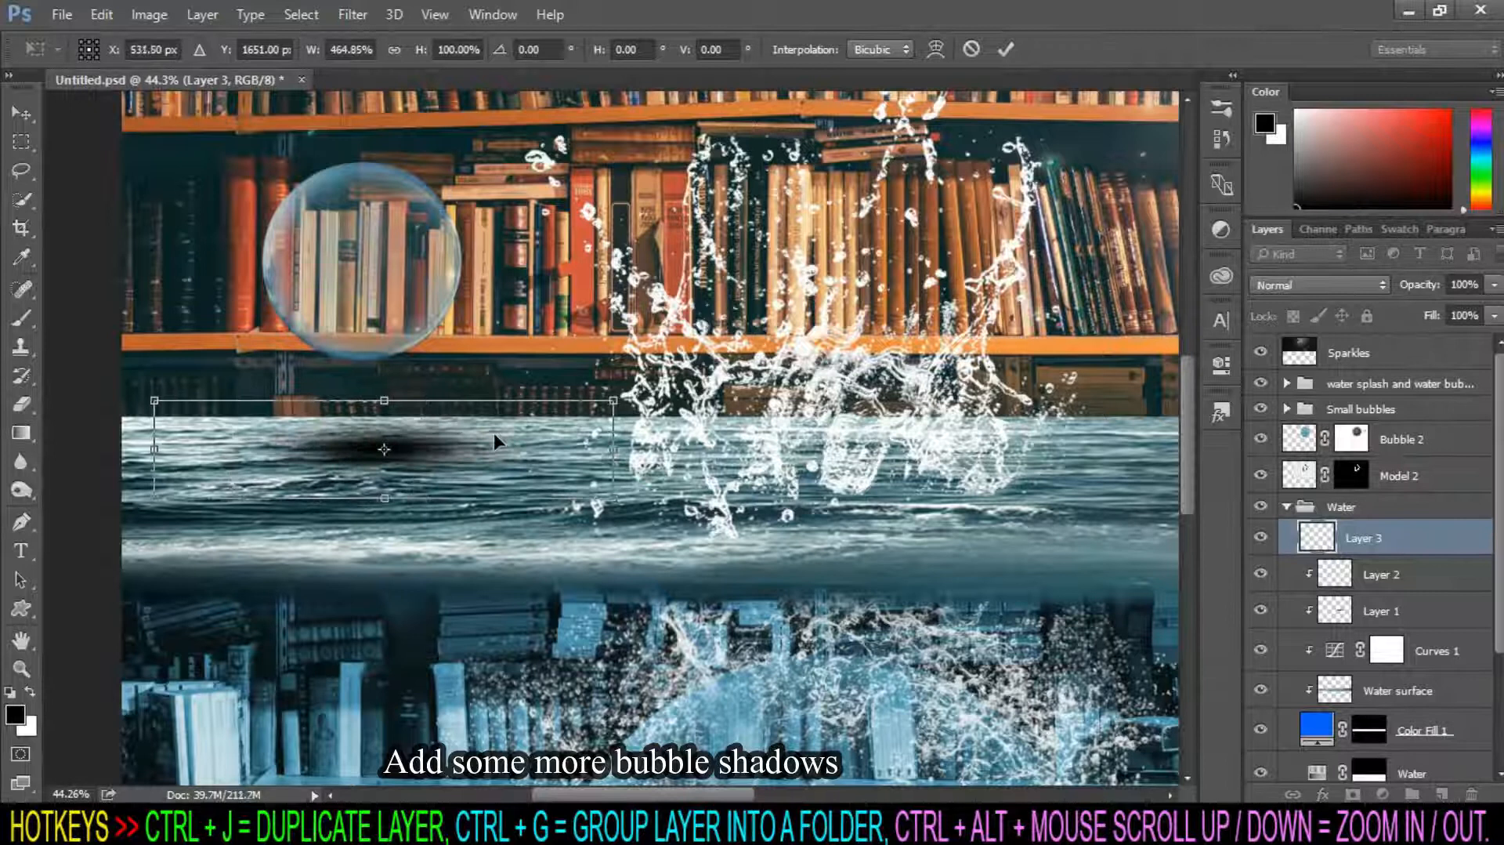
key(Left)
key(Left)
key(Left)
key(Left)
key(Left)
key(Down)
key(Down)
key(Down)
key(Down)
key(Down)
key(Return)
Clip Layer 3 to the layers below and set its opacity to 80%.
right_click(1438, 539)
click(1055, 500)
click(1494, 286)
click(1472, 306)
key(Return)
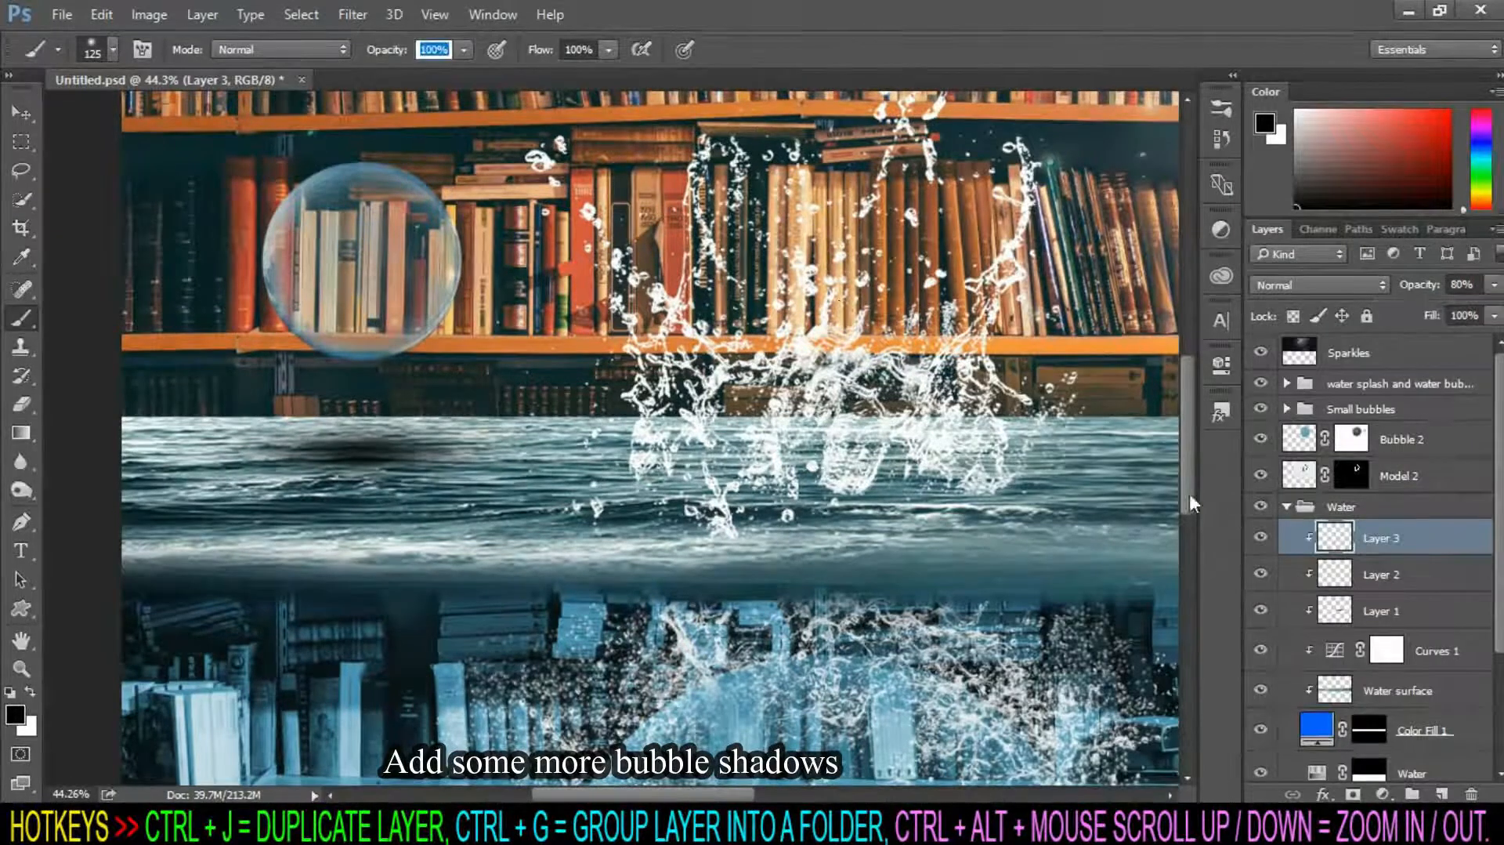
Add a new layer above Layer 3 and clip it to the layers below.
scroll(1047, 302, down, 5)
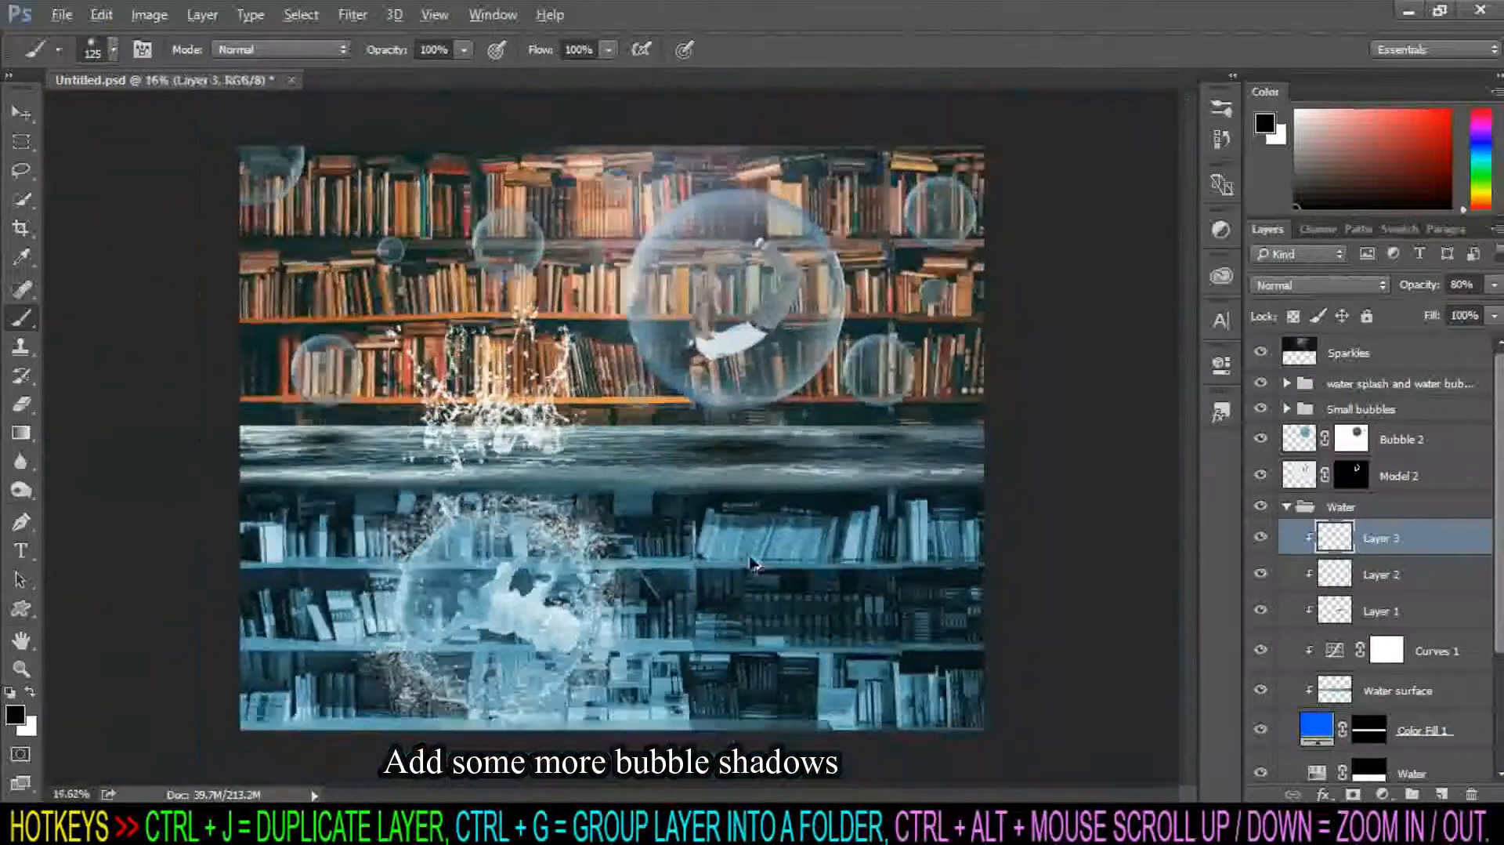
scroll(751, 562, up, 5)
click(1441, 794)
right_click(1398, 538)
click(980, 496)
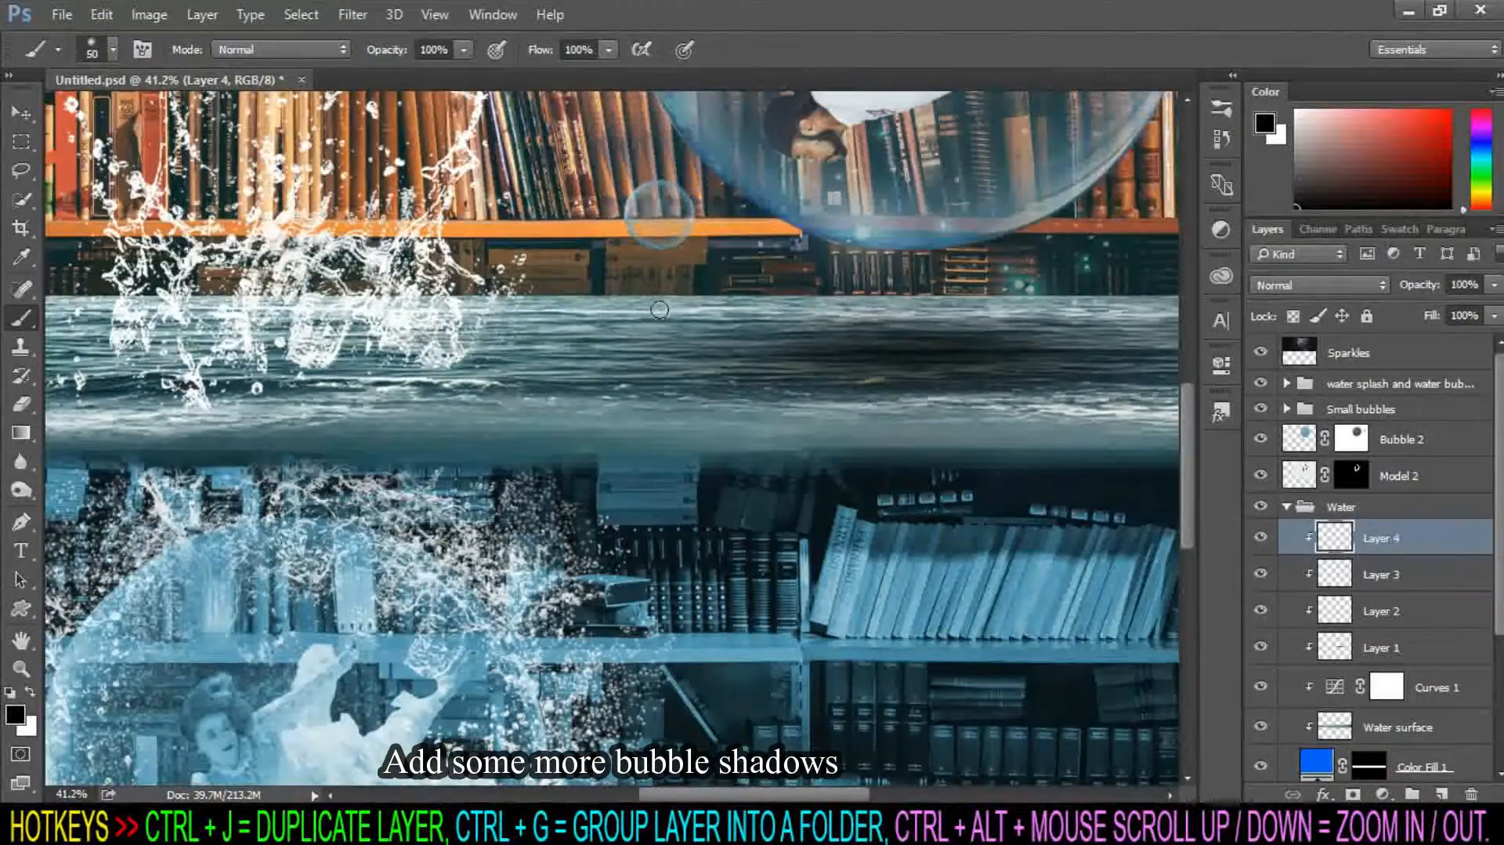
Paint a 50 px dab beneath the small bubble near the splash and scale it to 430% width and 90% height.
key(ctrl+t)
mouse_move(644, 306)
mouse_down()
mouse_move(612, 306)
mouse_move(766, 306)
mouse_up()
drag(689, 323, 688, 316)
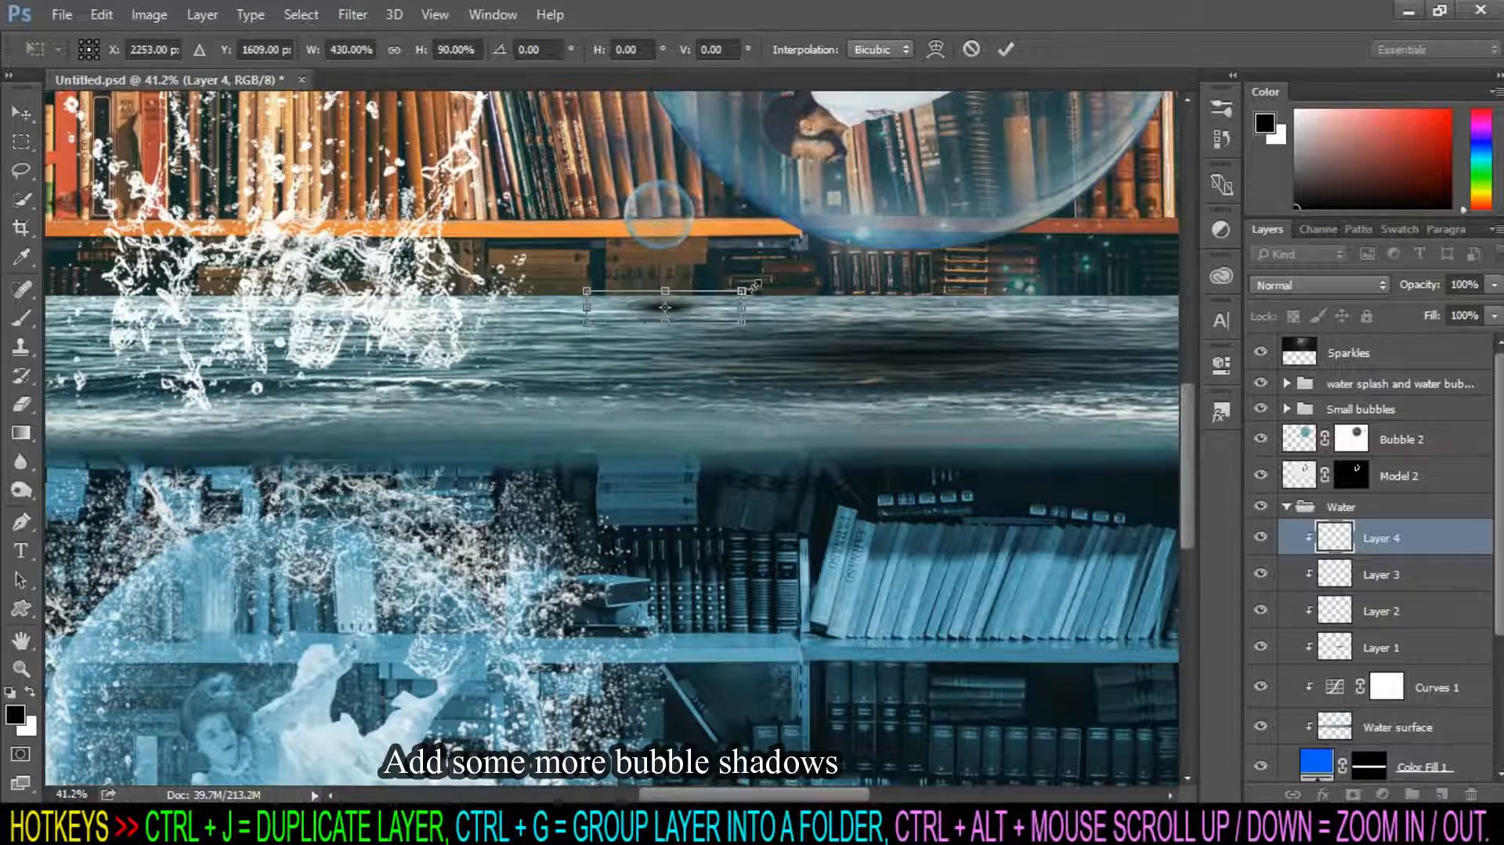
key(Return)
key(b)
Set the small bubble's shadow layer to 60% opacity and save the document.
drag(1480, 285, 1432, 279)
text(50)
key(BackSpace)
key(BackSpace)
text(60)
key(Return)
scroll(885, 392, down, 5)
key(ctrl+s)
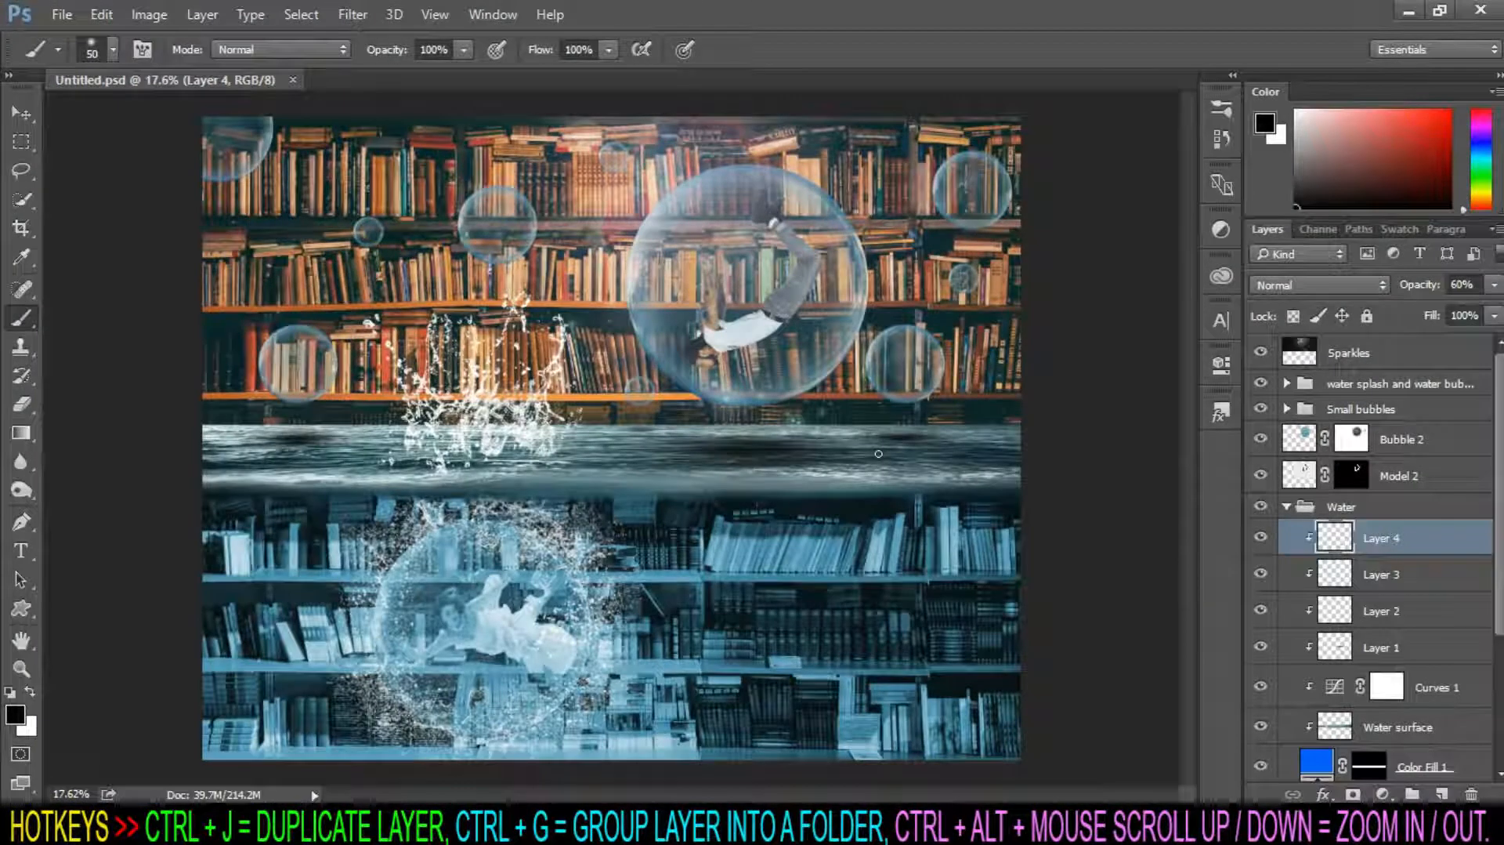
Set the opacity of shadow layers Layer 3 and Layer 2 to 70% each.
click(1453, 578)
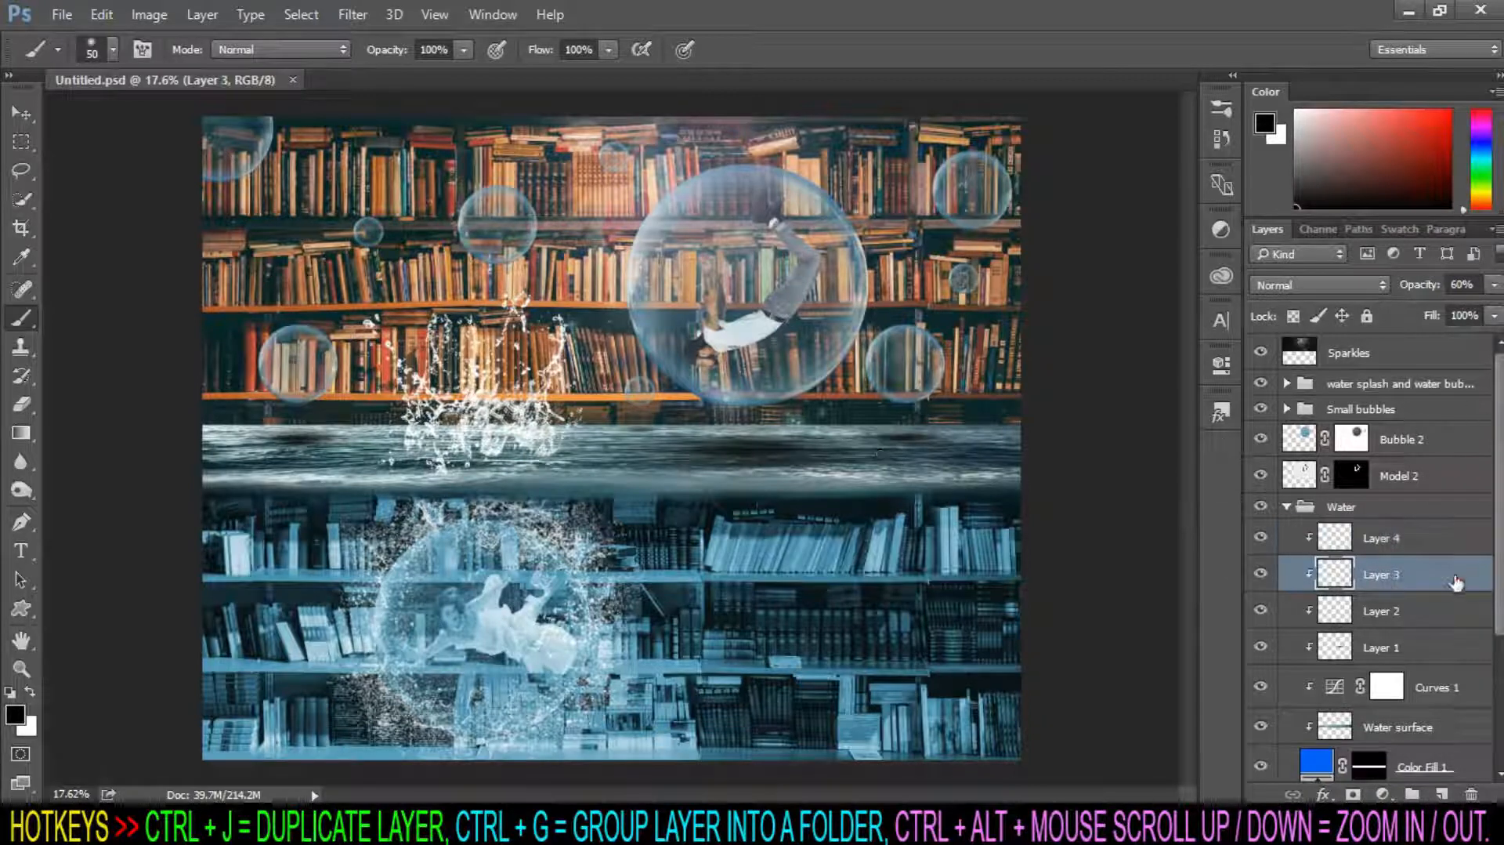
click(1422, 284)
text(70)
key(Return)
click(1415, 619)
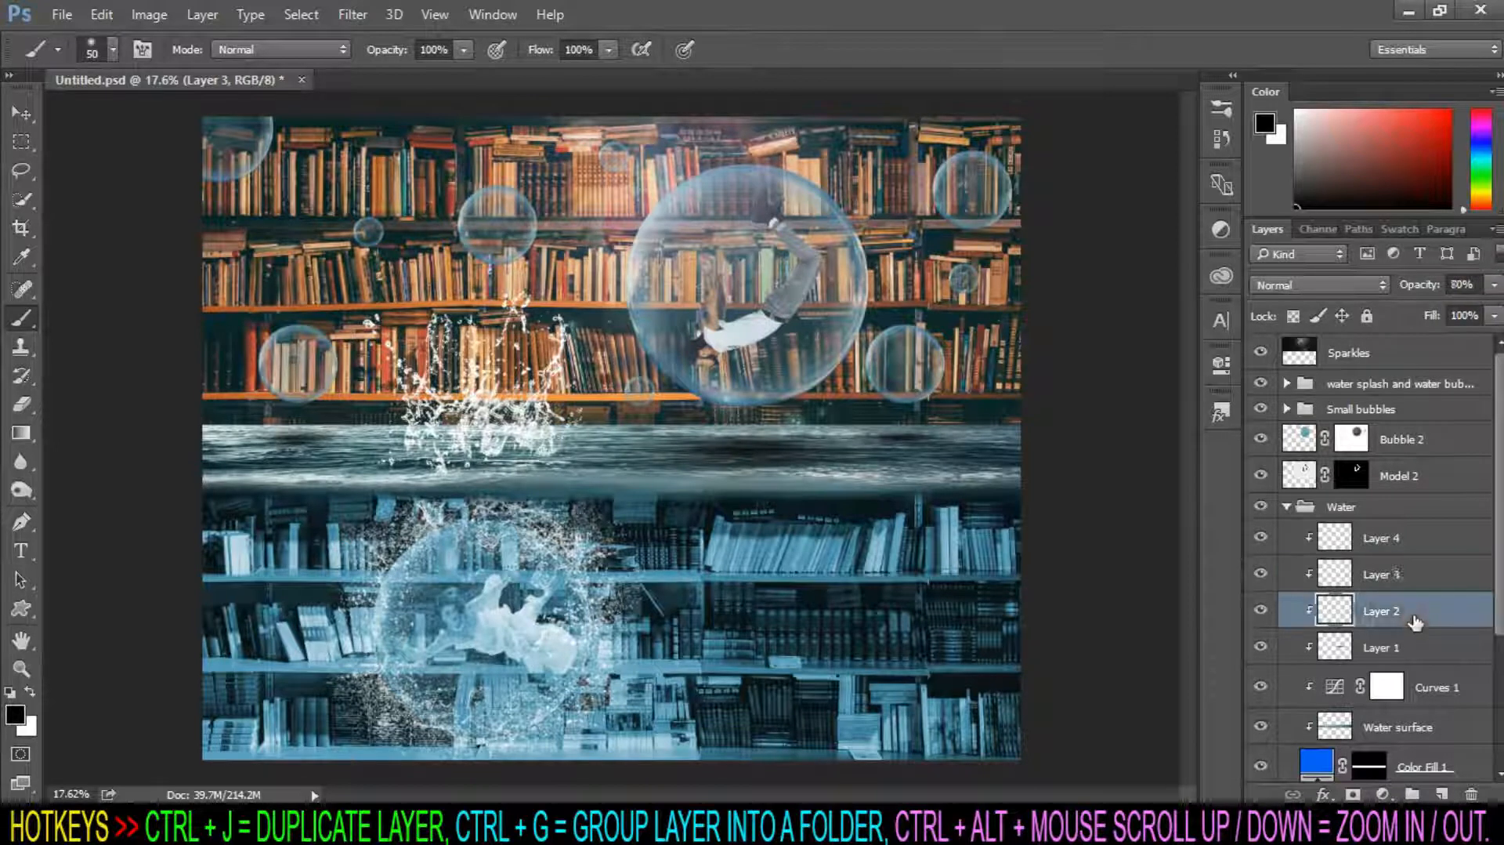
text(70)
key(Return)
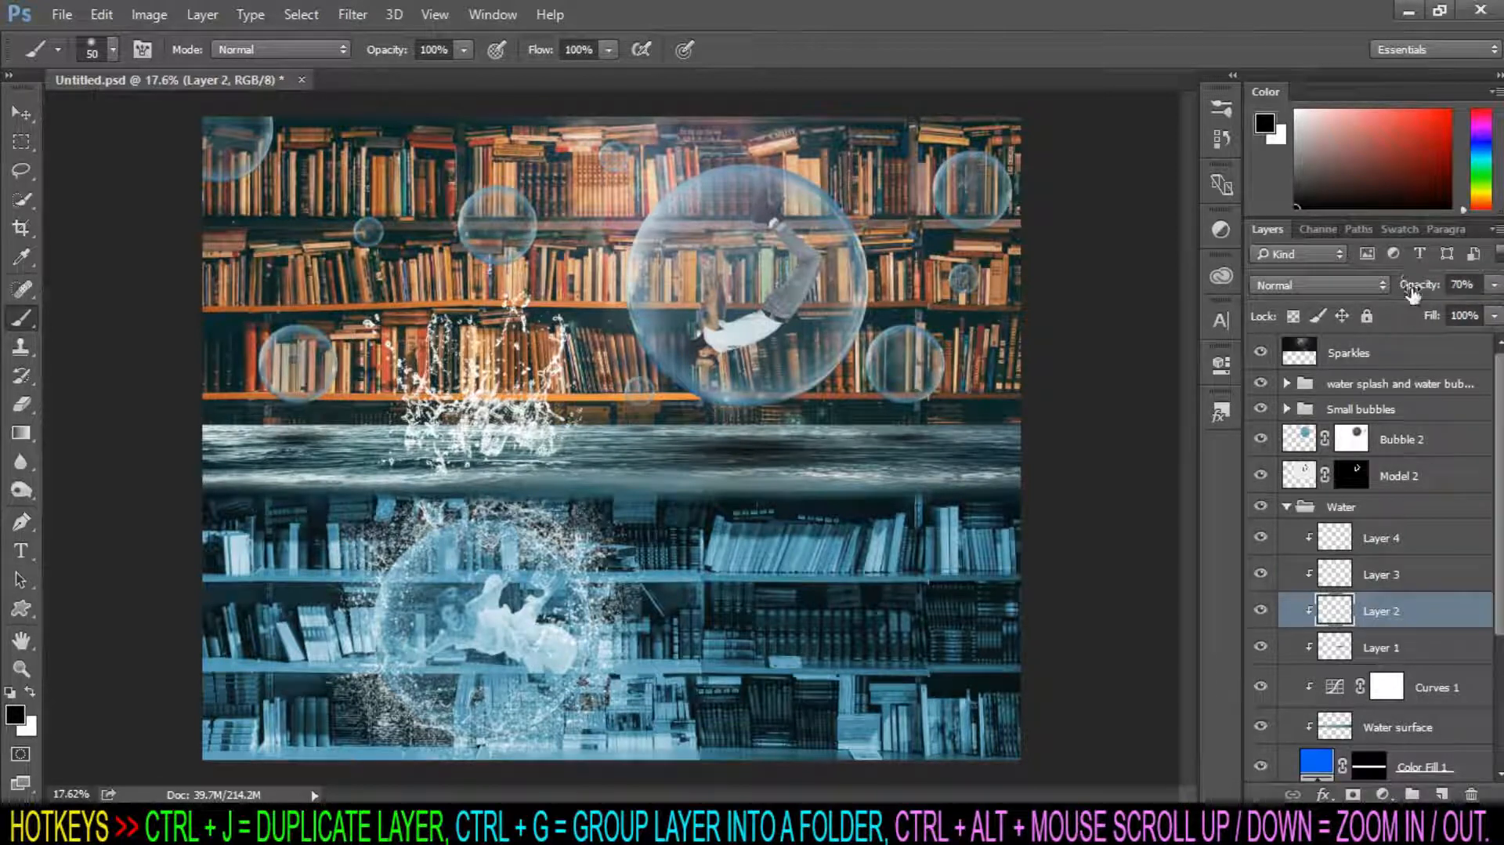
Set the opacity of the large bubble's shadow, Layer 1, to 85%.
click(1415, 644)
click(1412, 287)
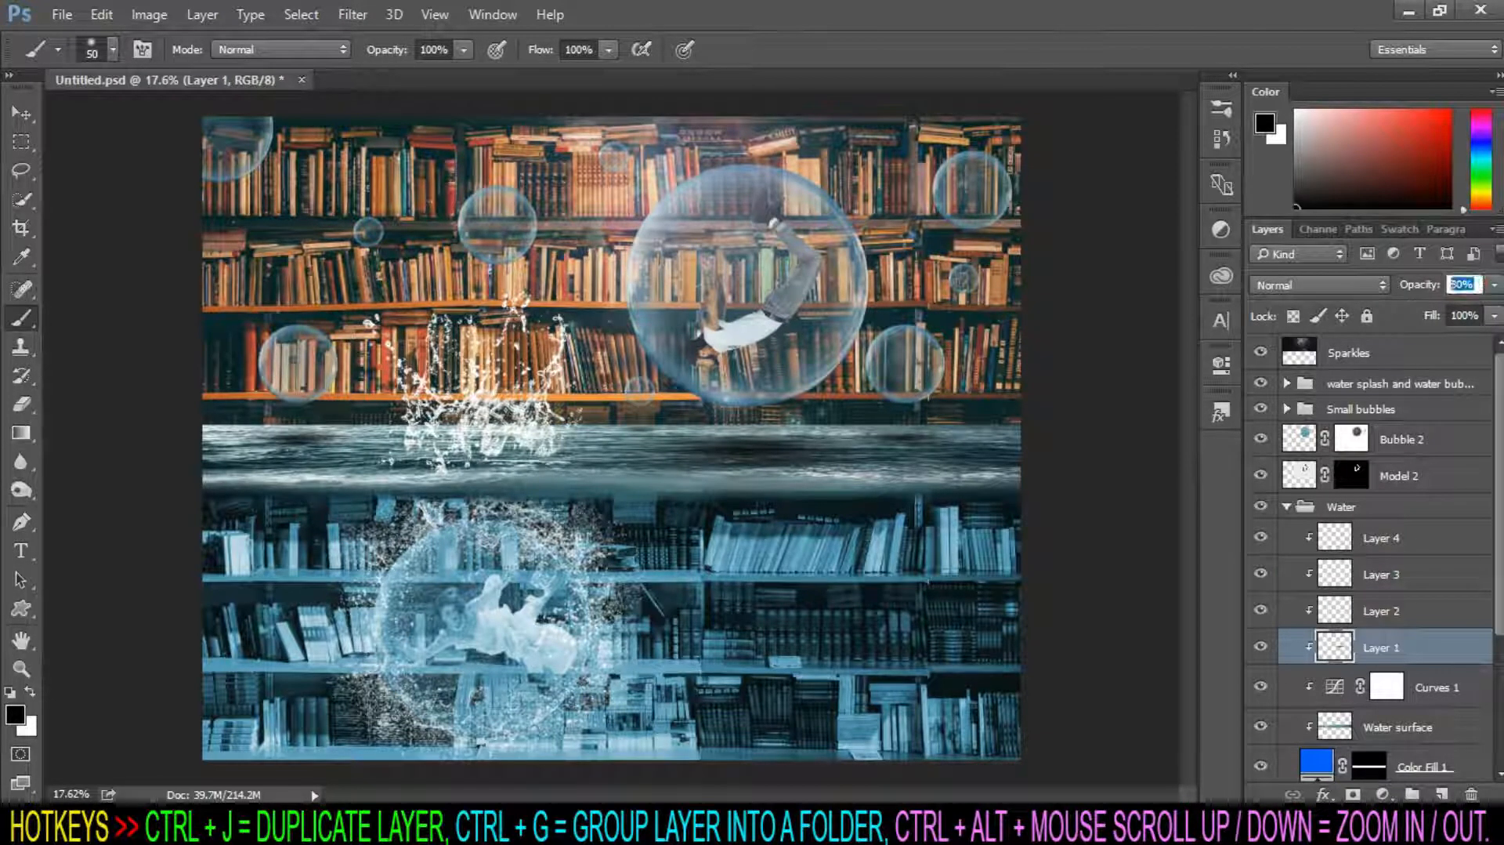
key(Return)
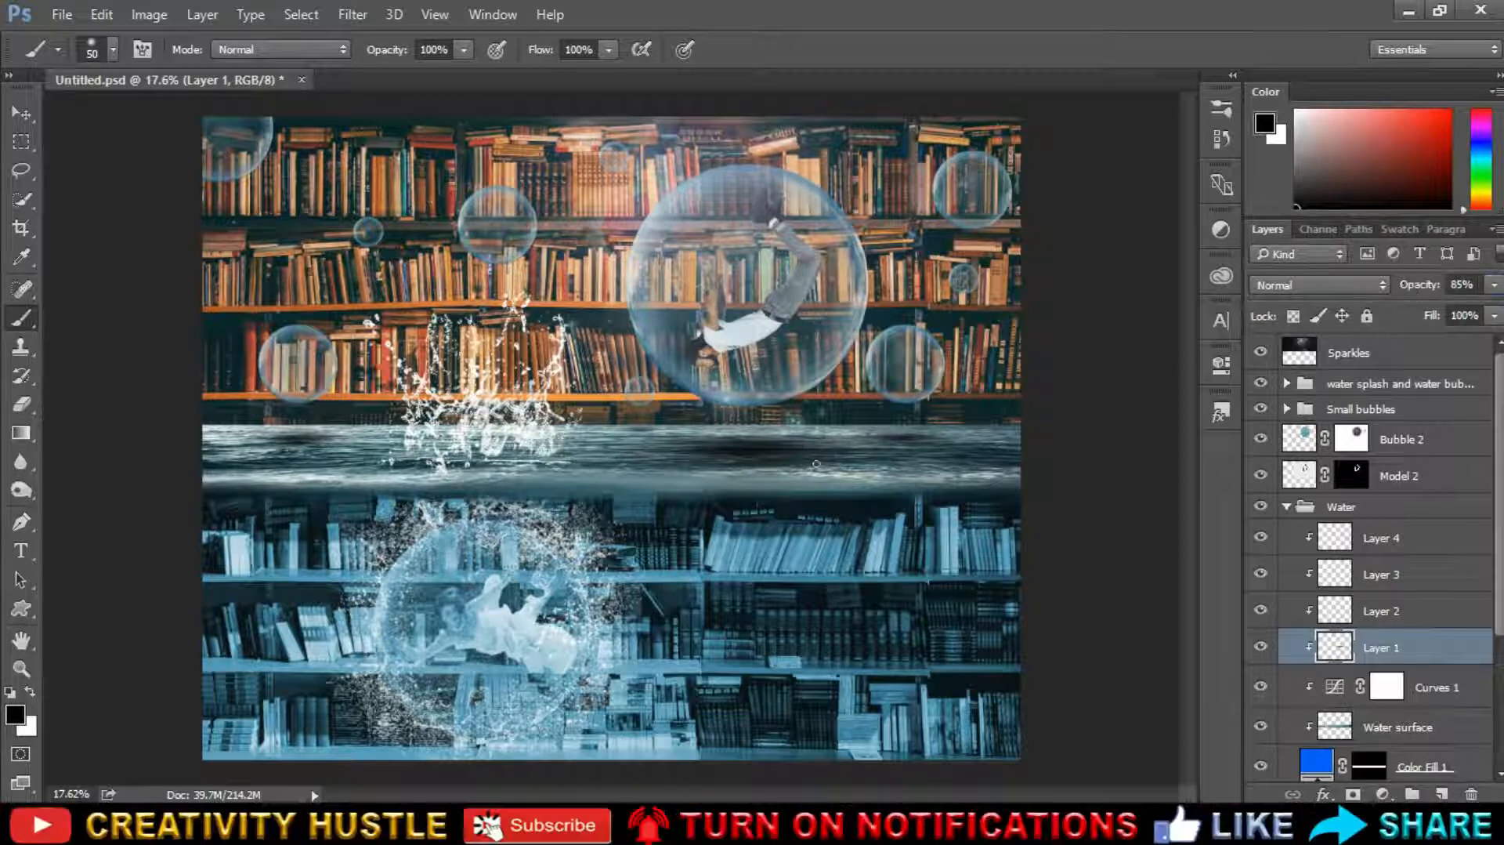
Add a Gradient fill layer above Sparkles using the Foreground to Transparent preset.
click(1428, 362)
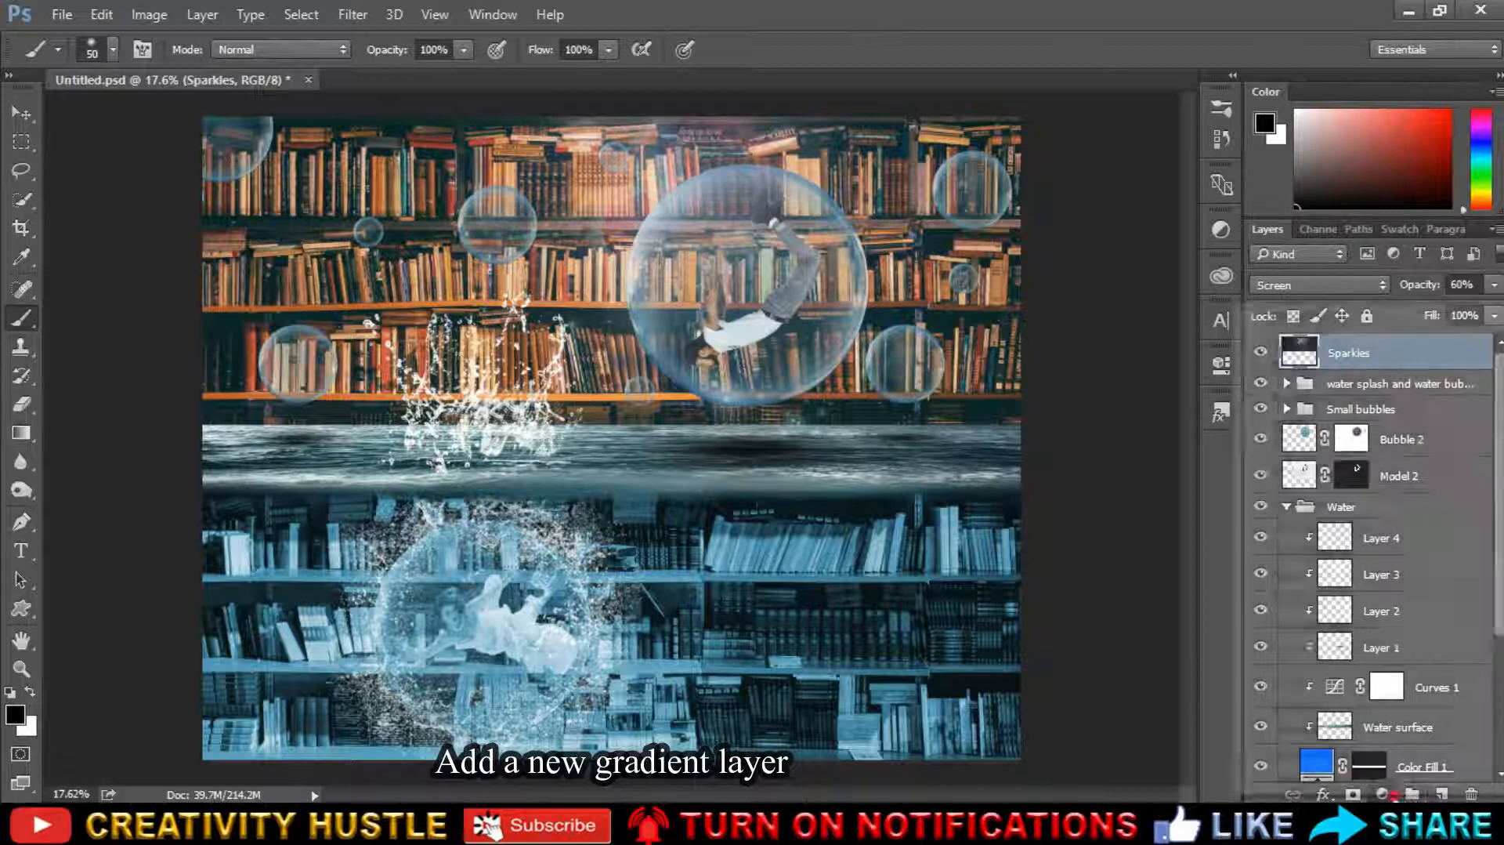
click(1383, 794)
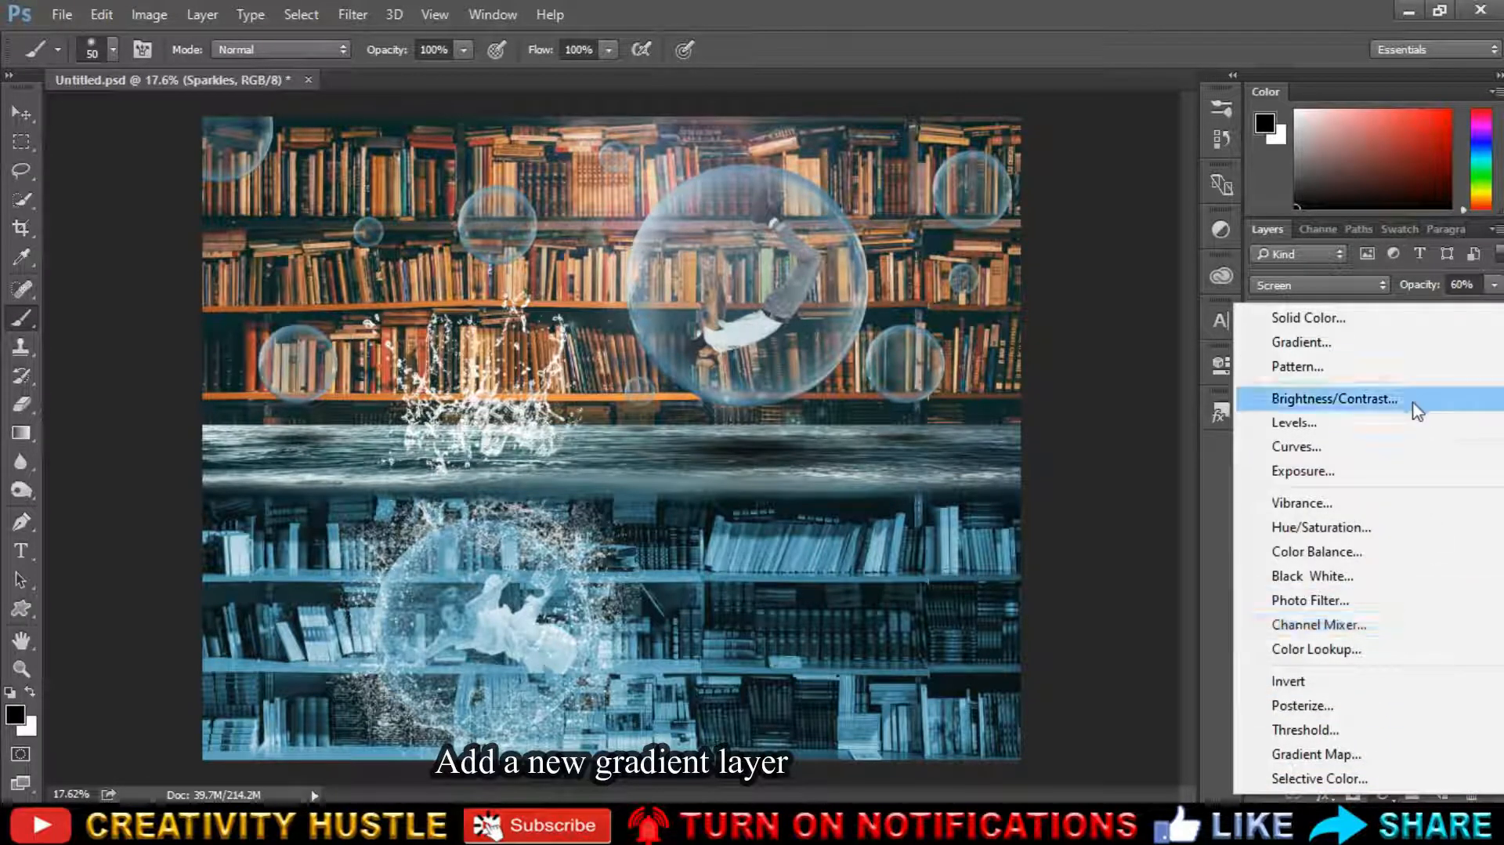
click(1383, 343)
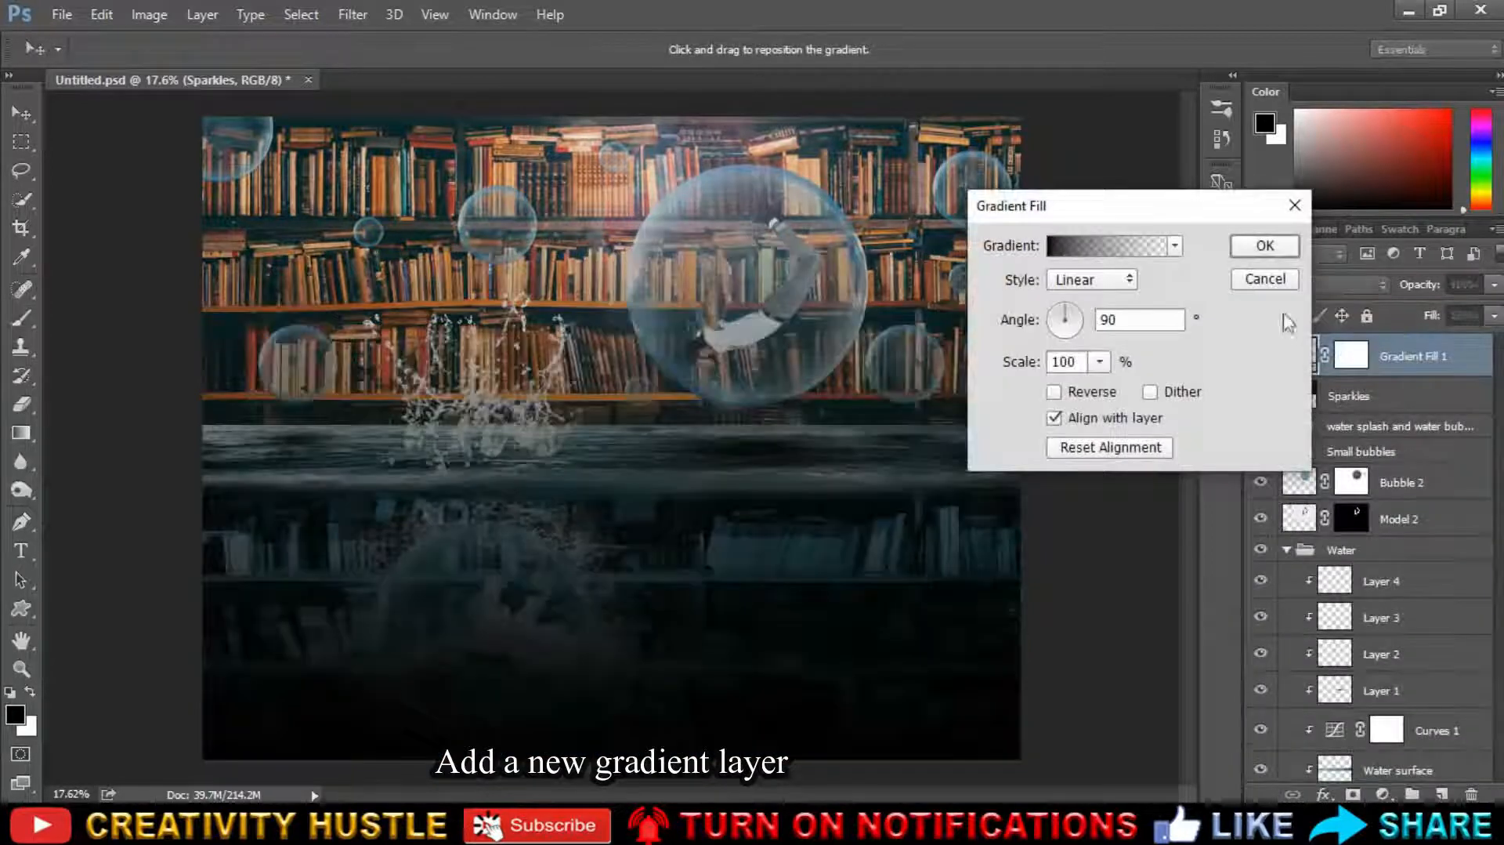
click(1137, 251)
click(1019, 223)
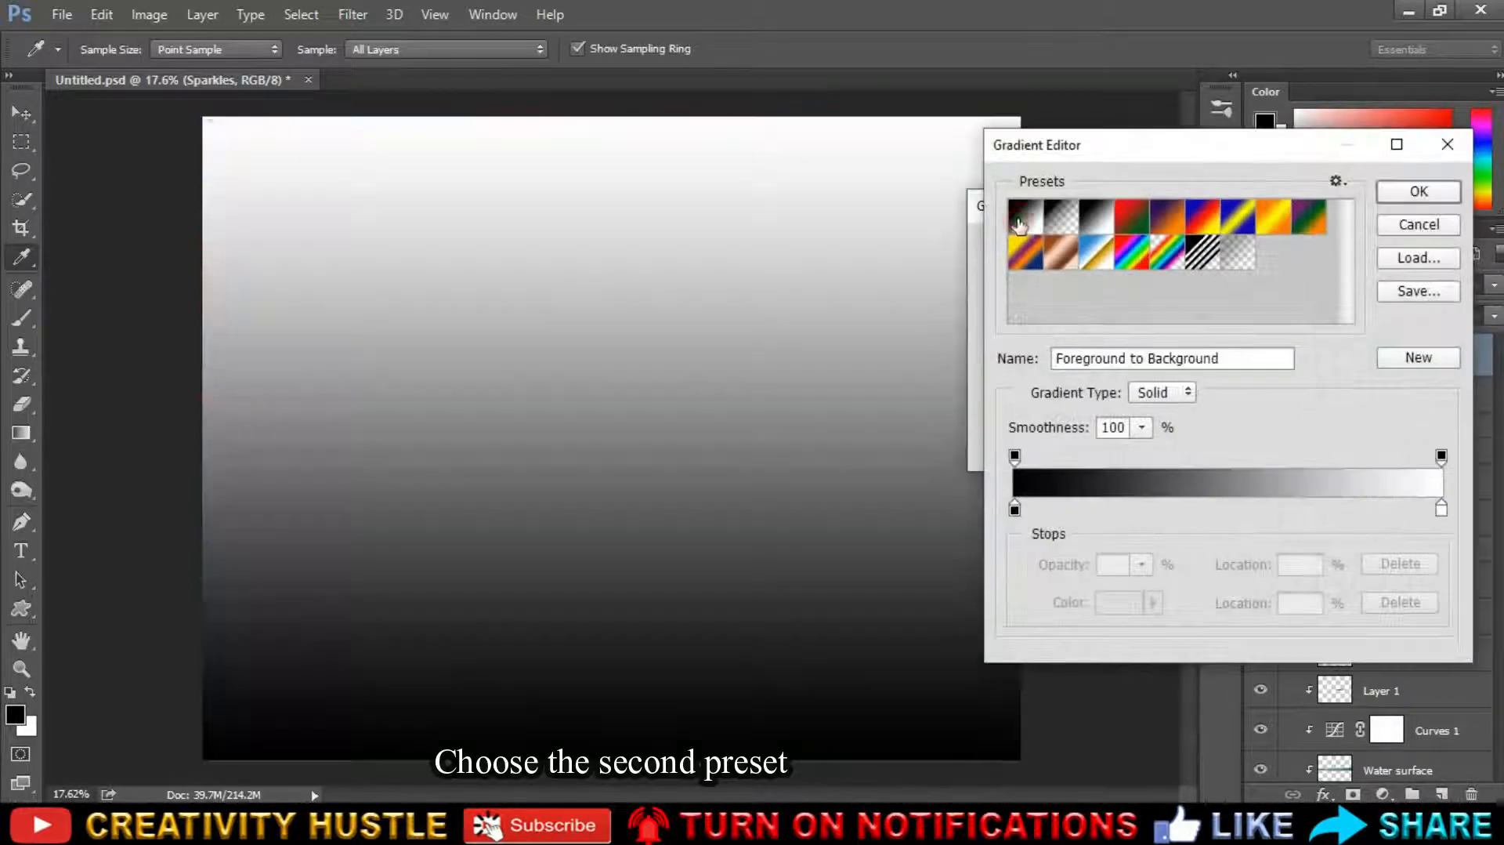
click(1075, 224)
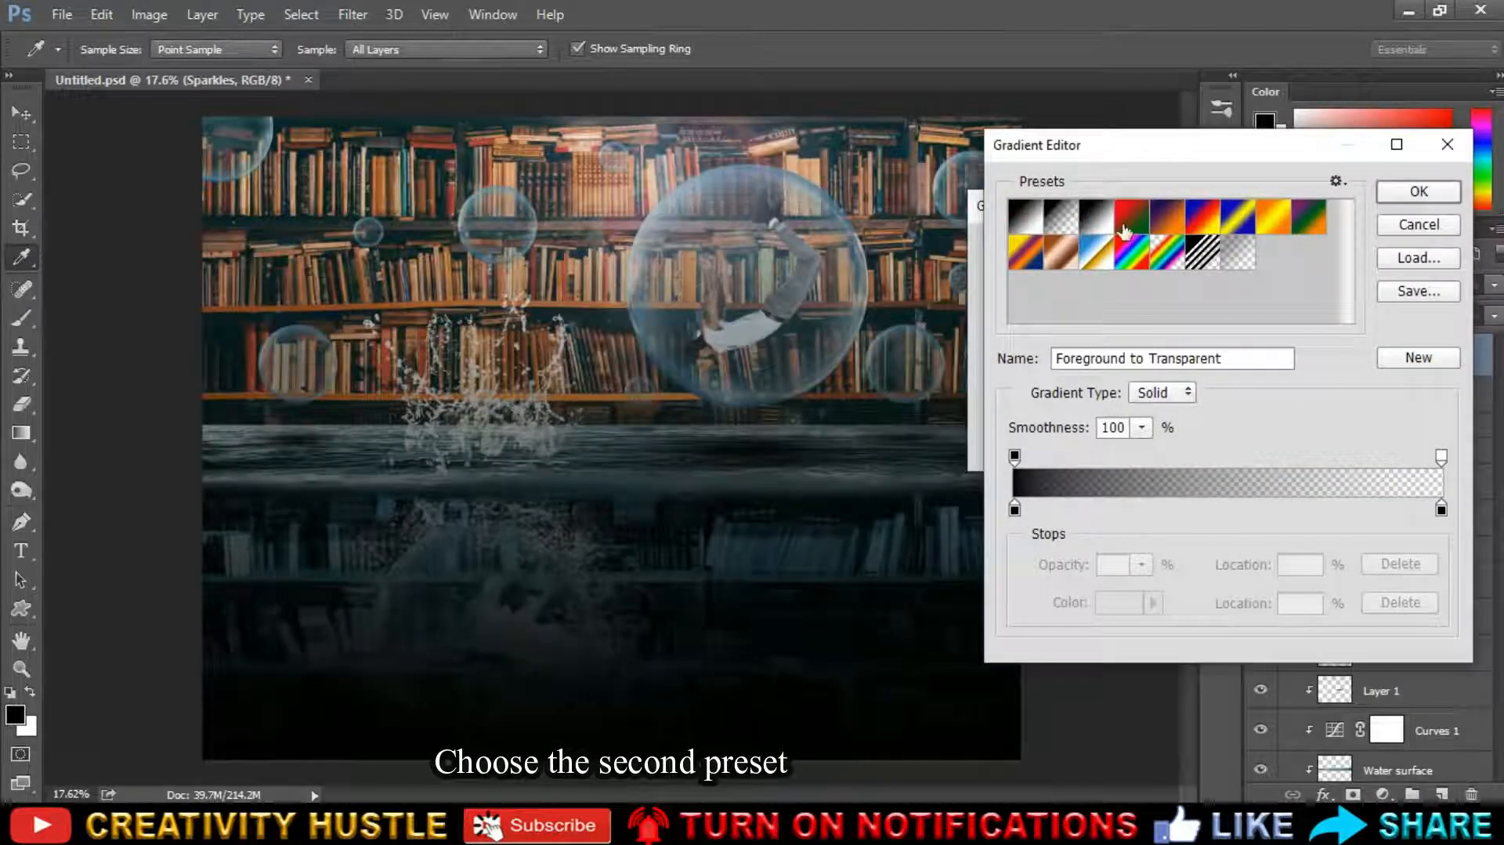
click(1419, 191)
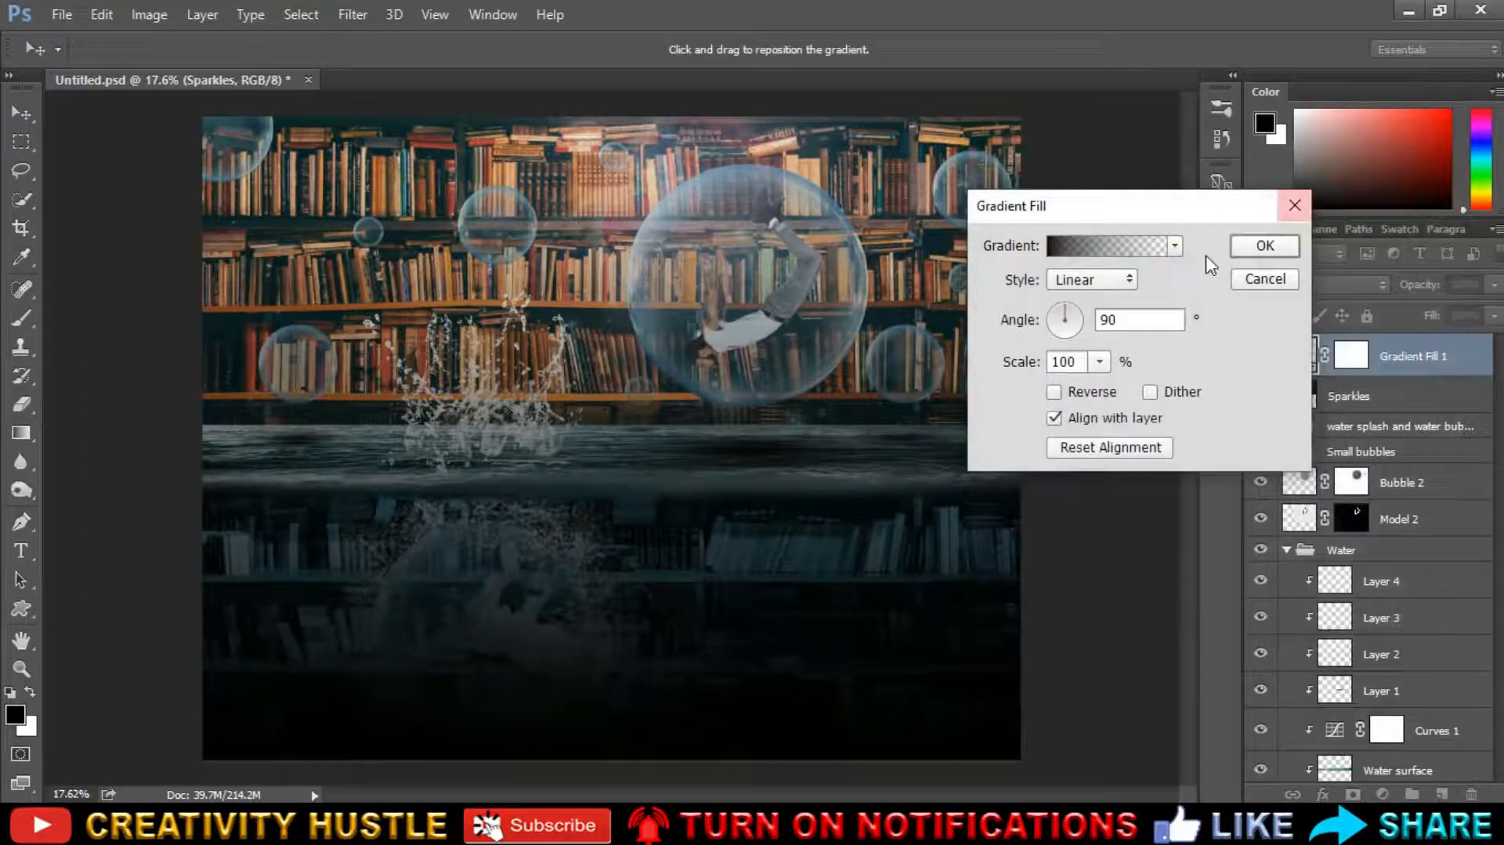
Make the gradient fill a reversed Radial gradient at 300% scale and apply it.
click(1104, 281)
click(1101, 315)
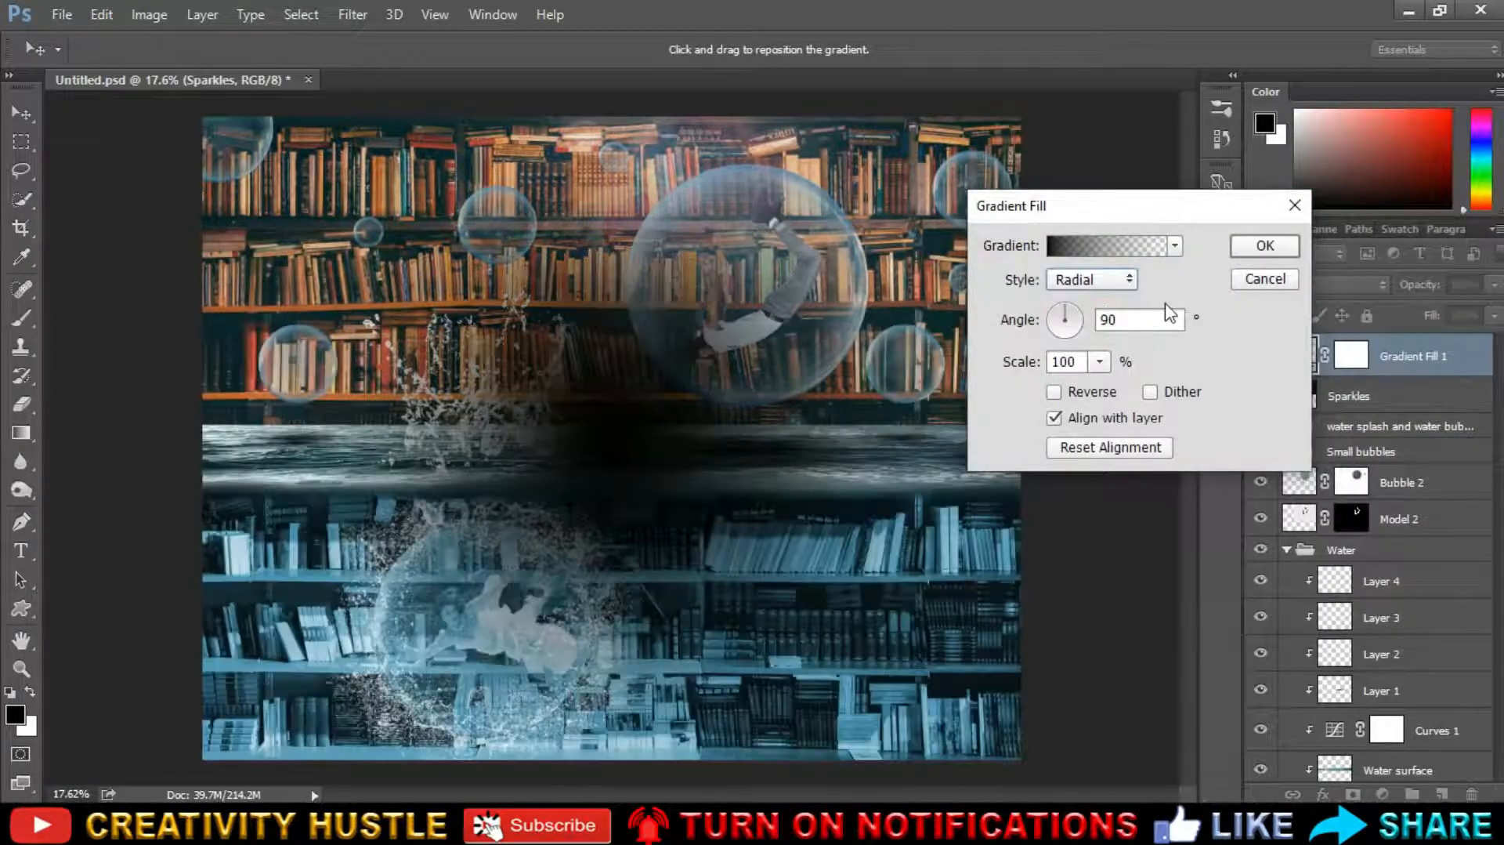
click(1091, 393)
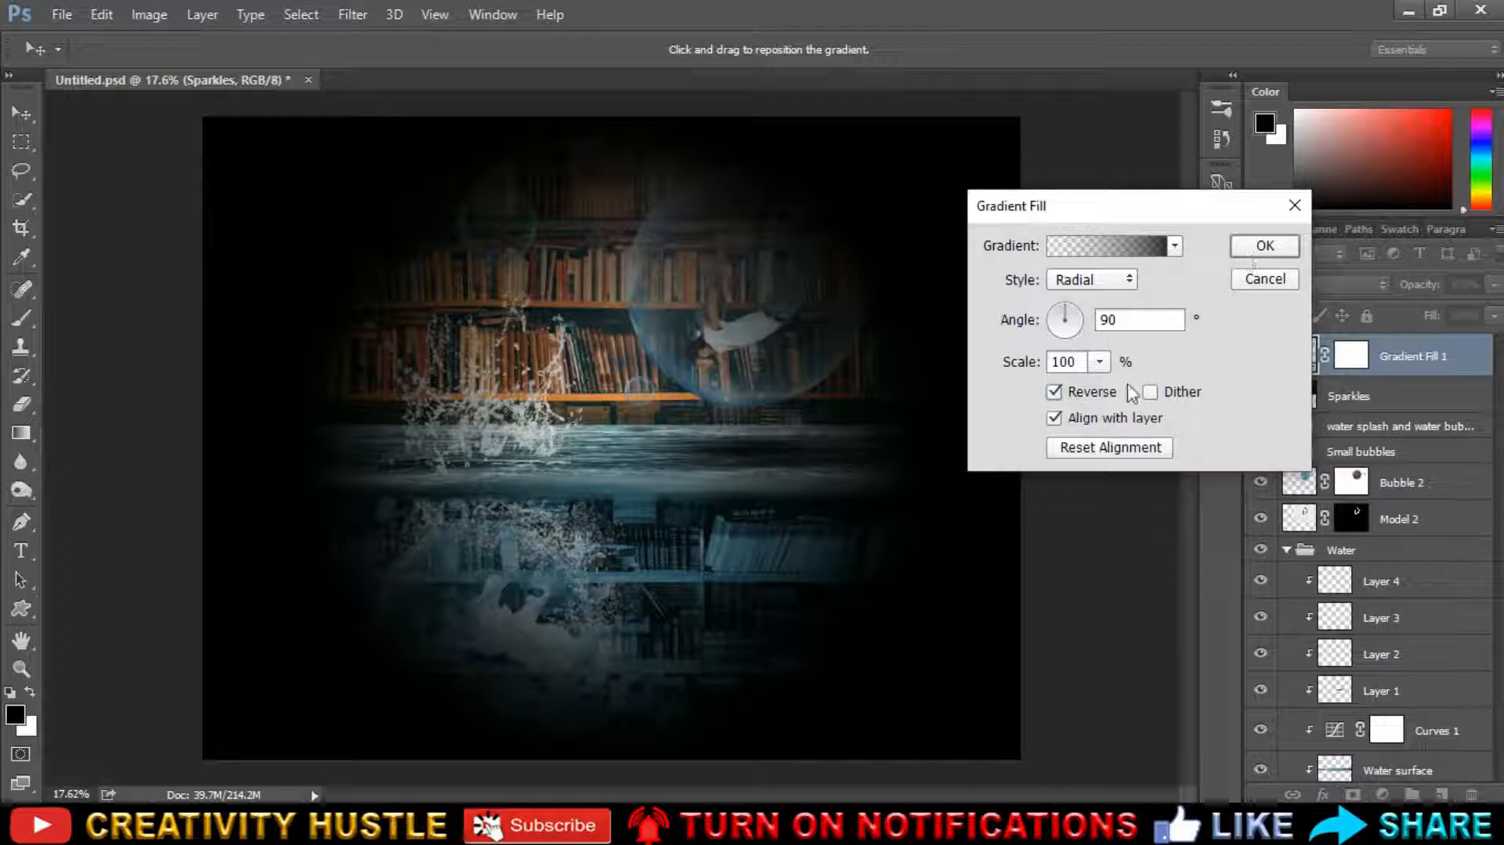
click(1099, 361)
drag(1091, 388, 1123, 390)
text(300)
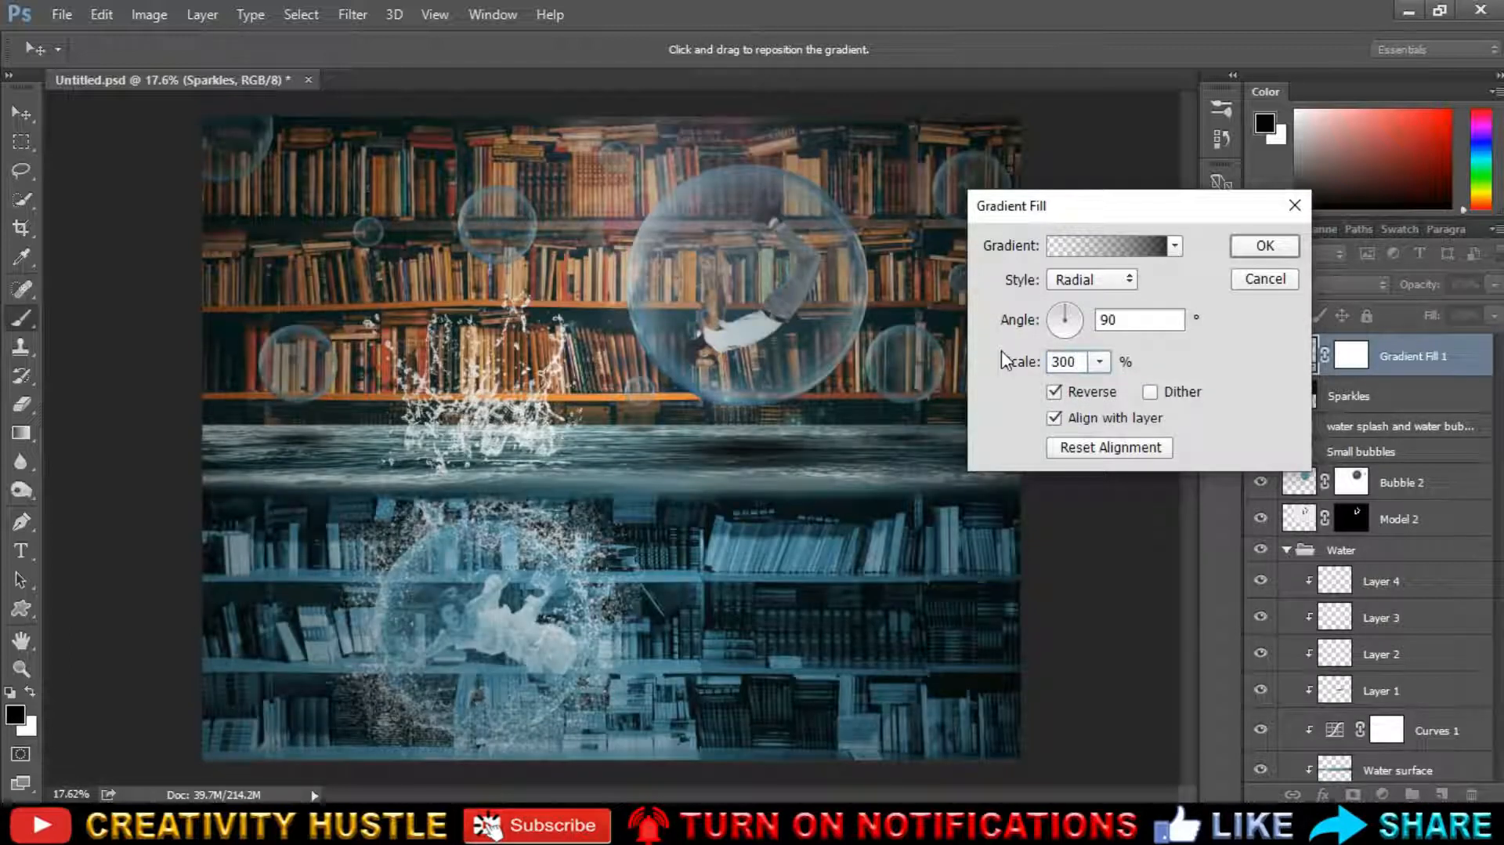
key(Return)
Lower the Gradient Fill 1 layer's opacity, trying 80% and 50%.
text(80)
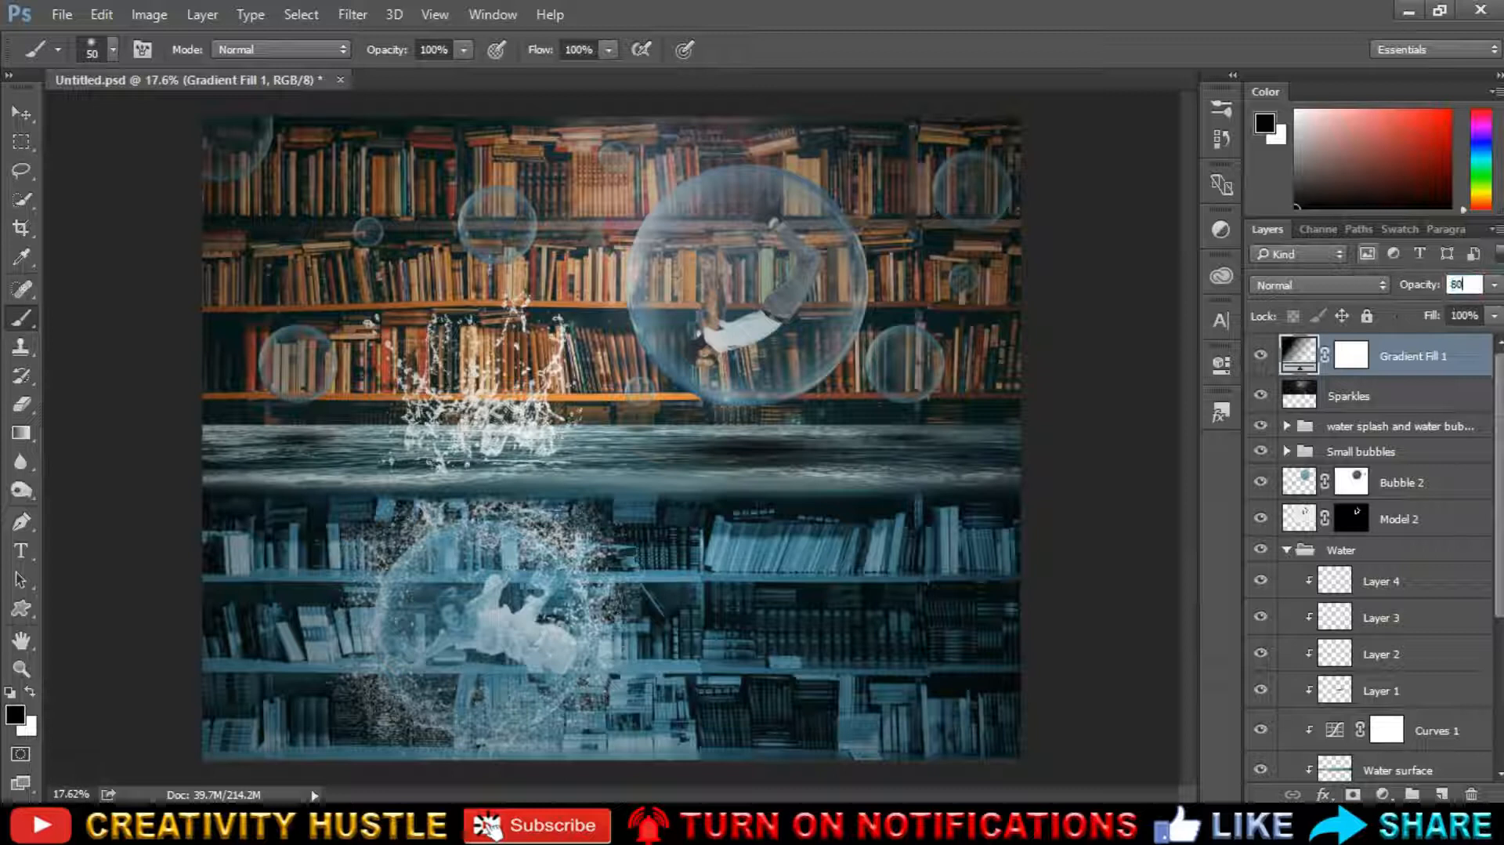
key(Return)
scroll(703, 519, up, 3)
scroll(702, 518, down, 3)
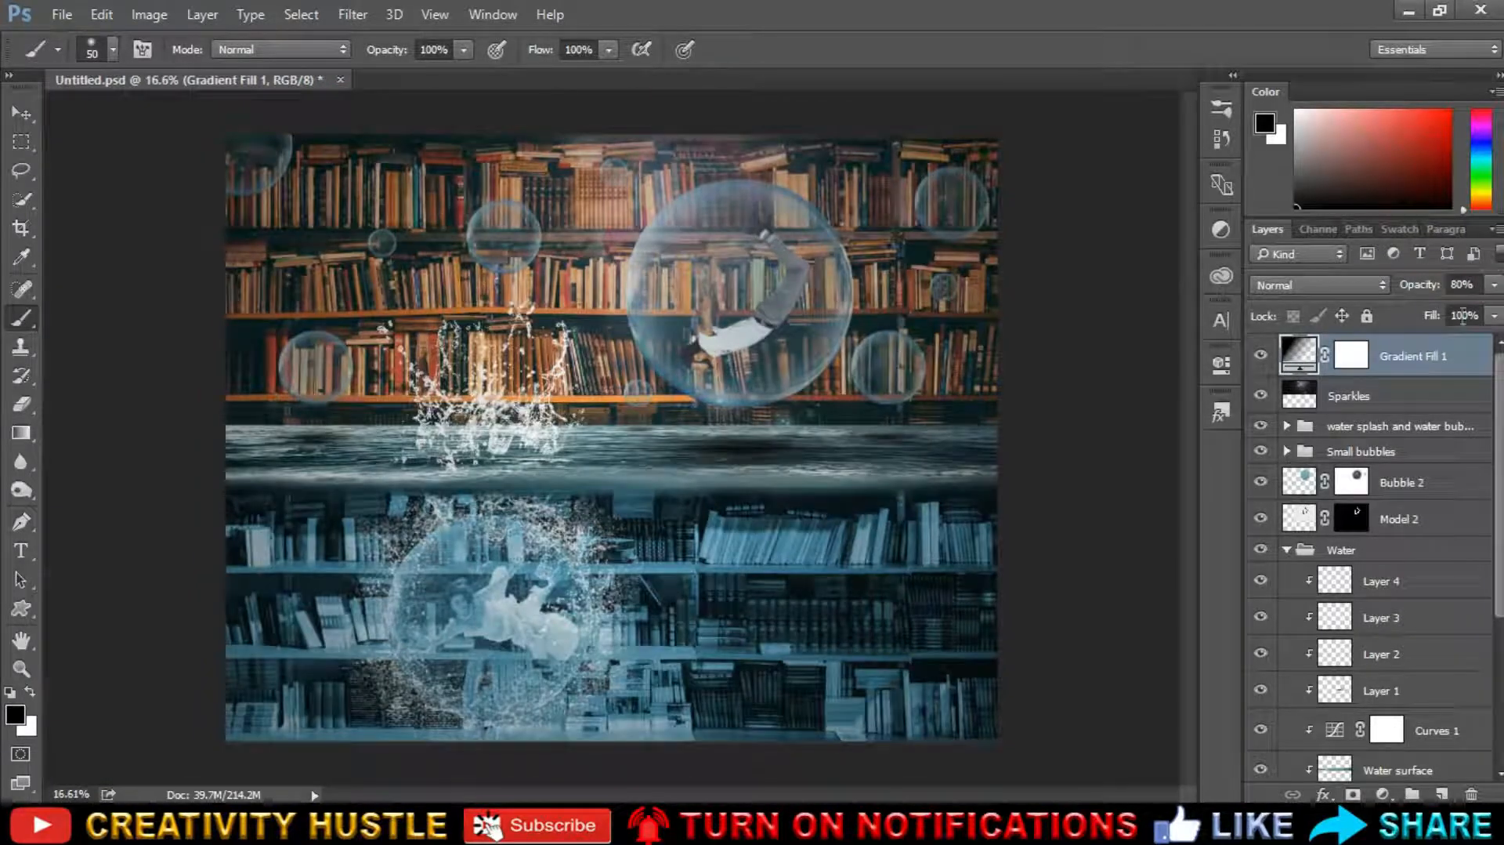
drag(1456, 285, 1360, 281)
text(50)
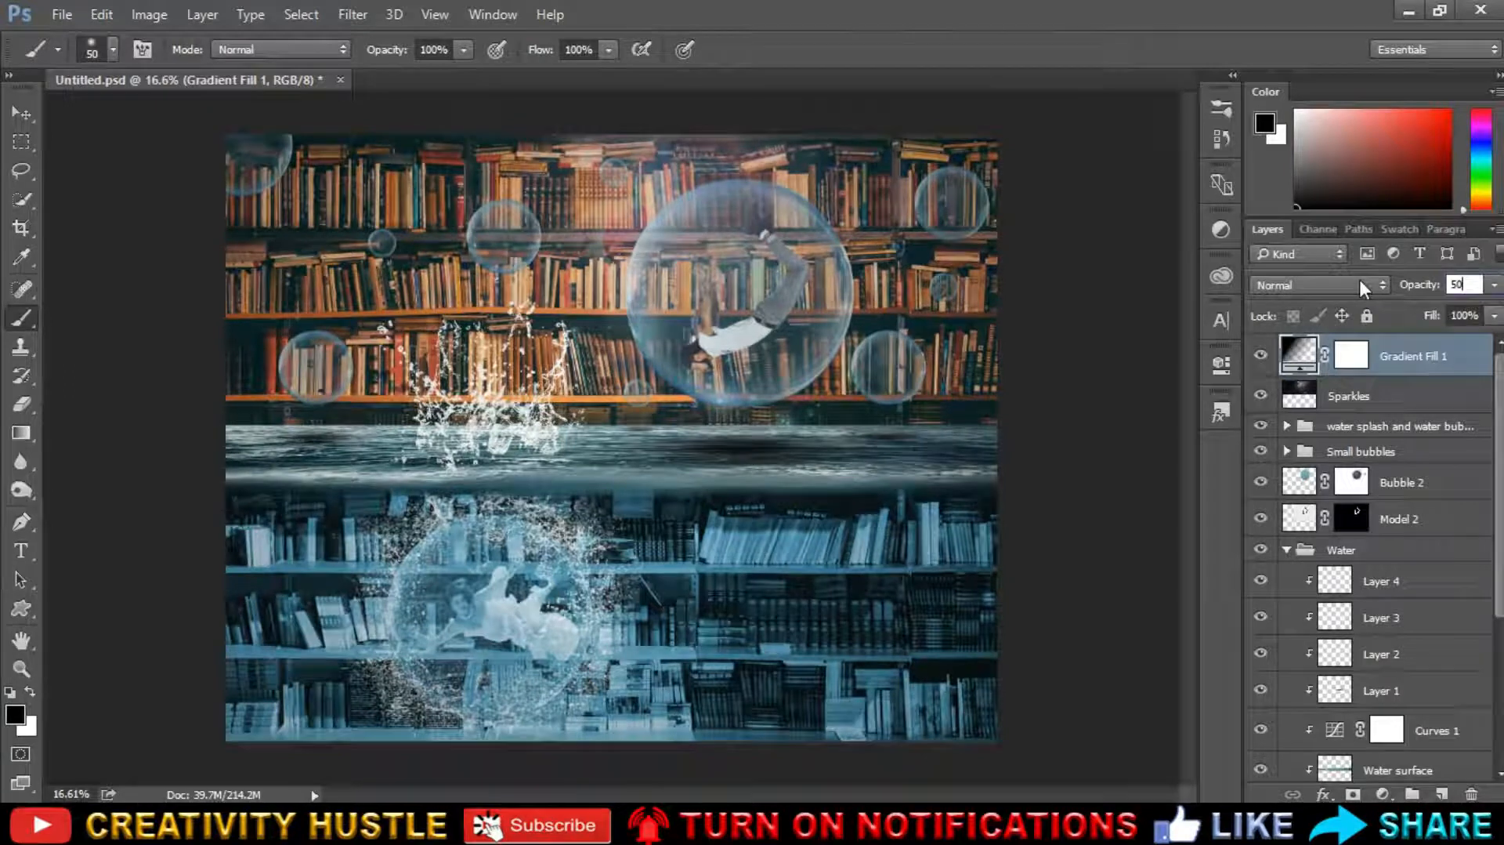
key(Return)
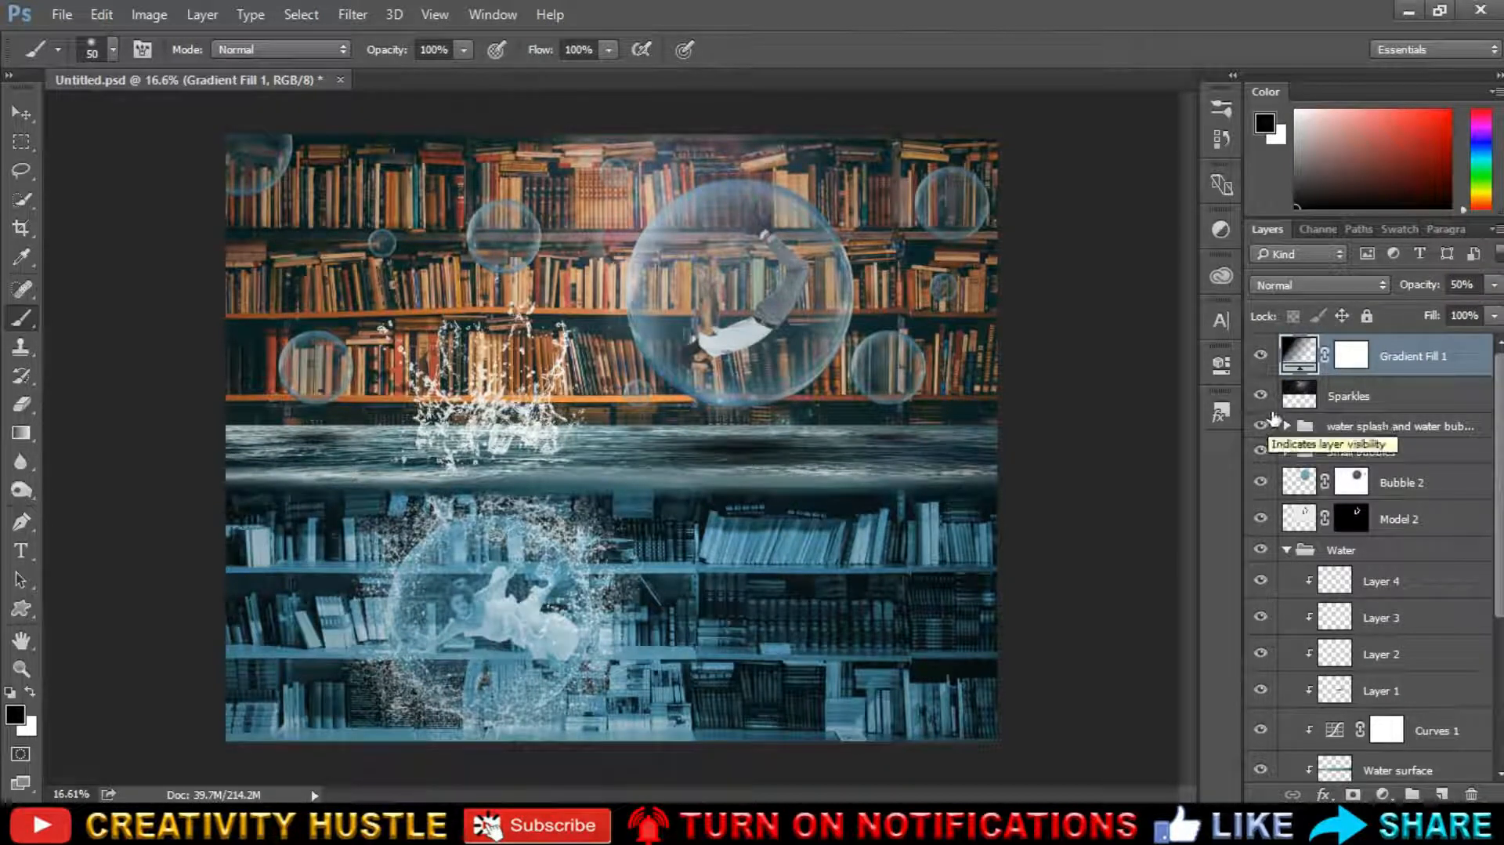
Adjust the Sparkles layer over the upper bookshelves with Free Transform and apply the change.
click(1395, 390)
key(ctrl+t)
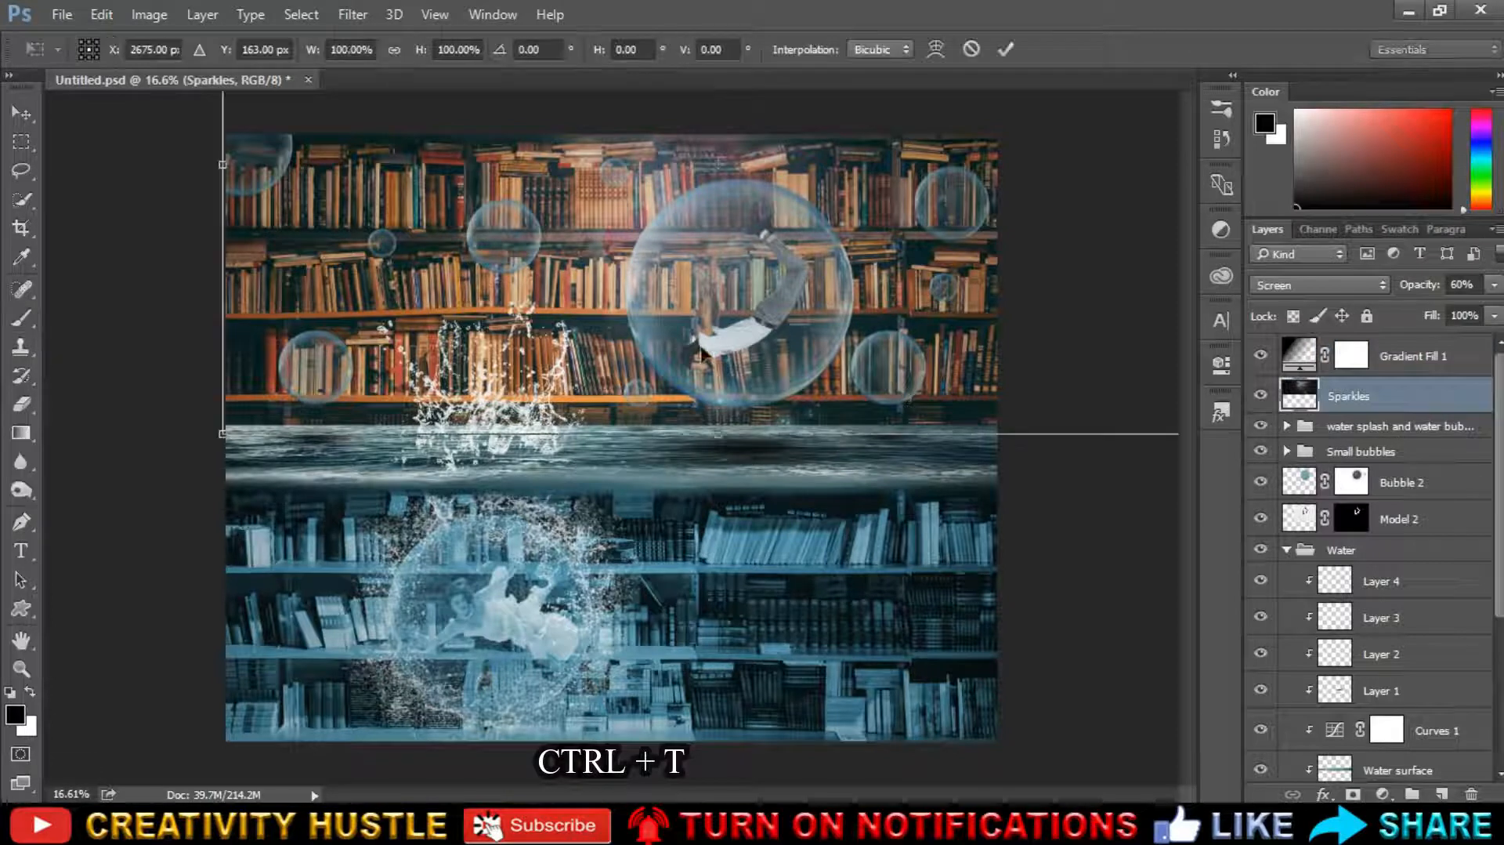
key(ctrl+0)
drag(927, 294, 964, 289)
key(Return)
key(b)
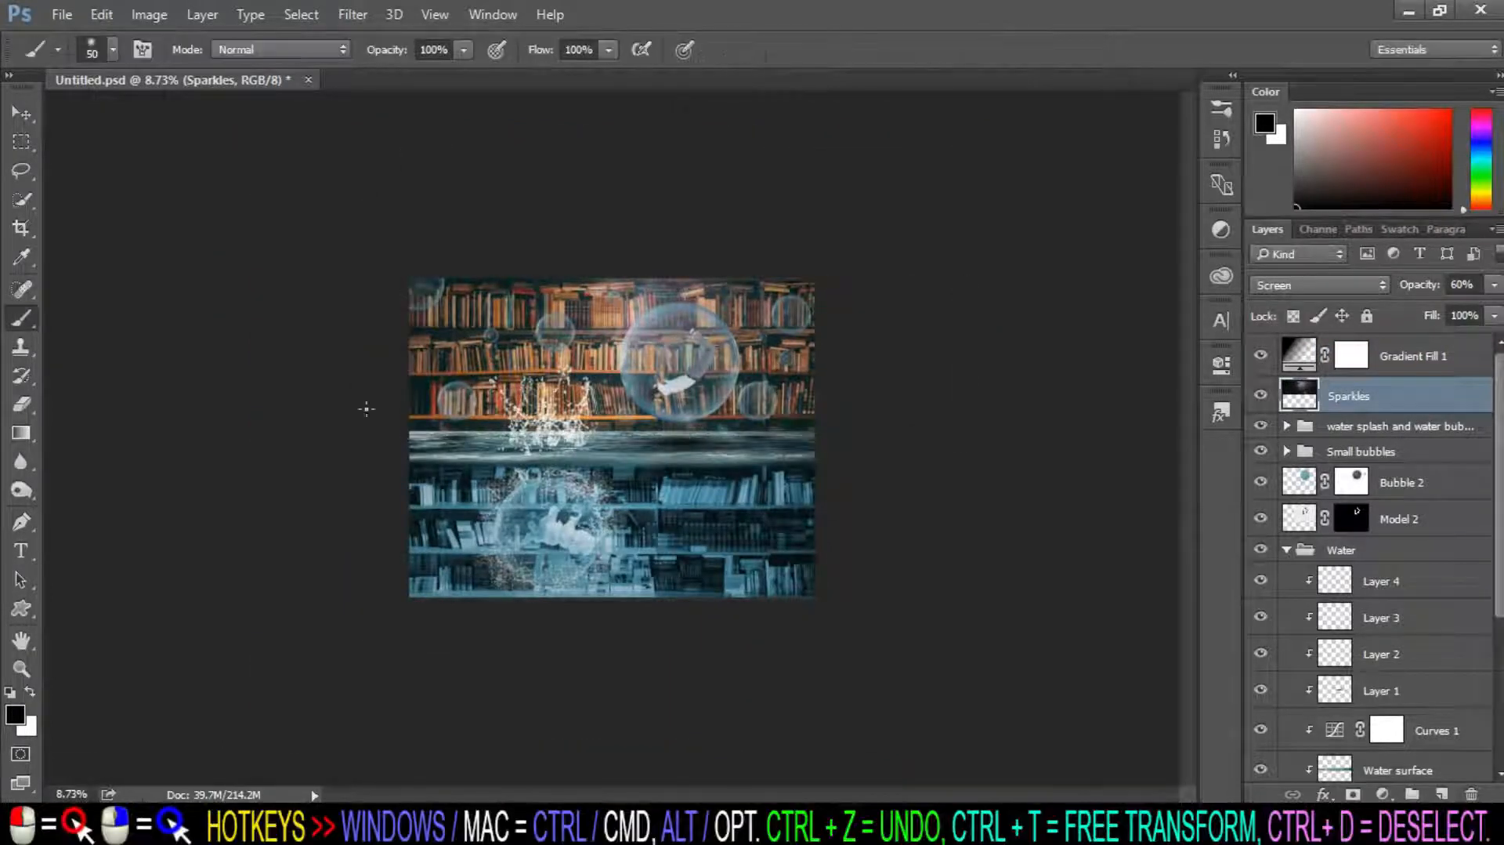
key(ctrl+0)
Set the Gradient Fill 1 layer's opacity to 25% and compare the image with the layer hidden and shown.
click(1458, 362)
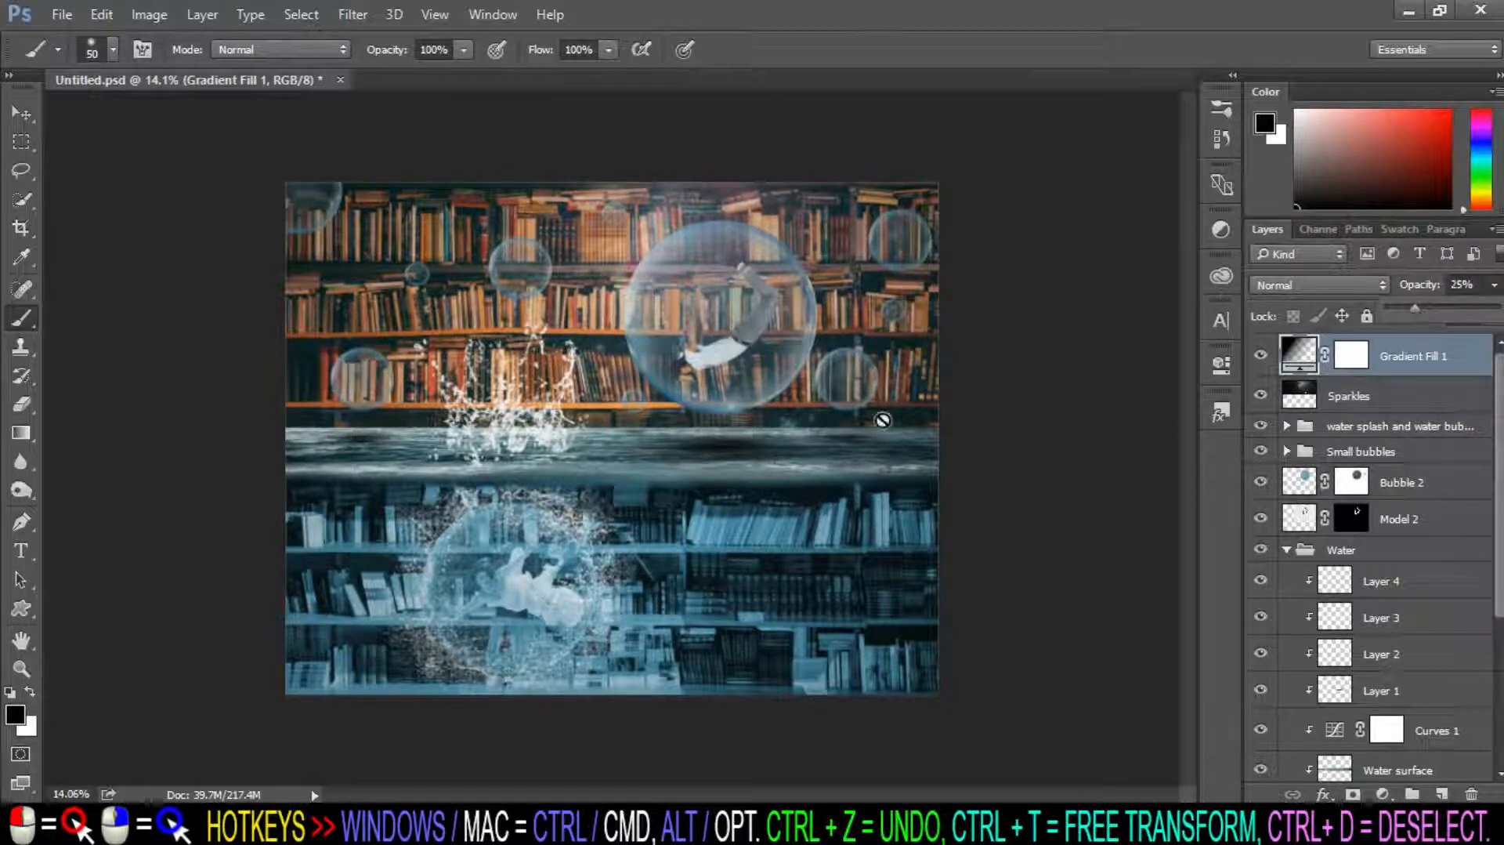
click(1434, 362)
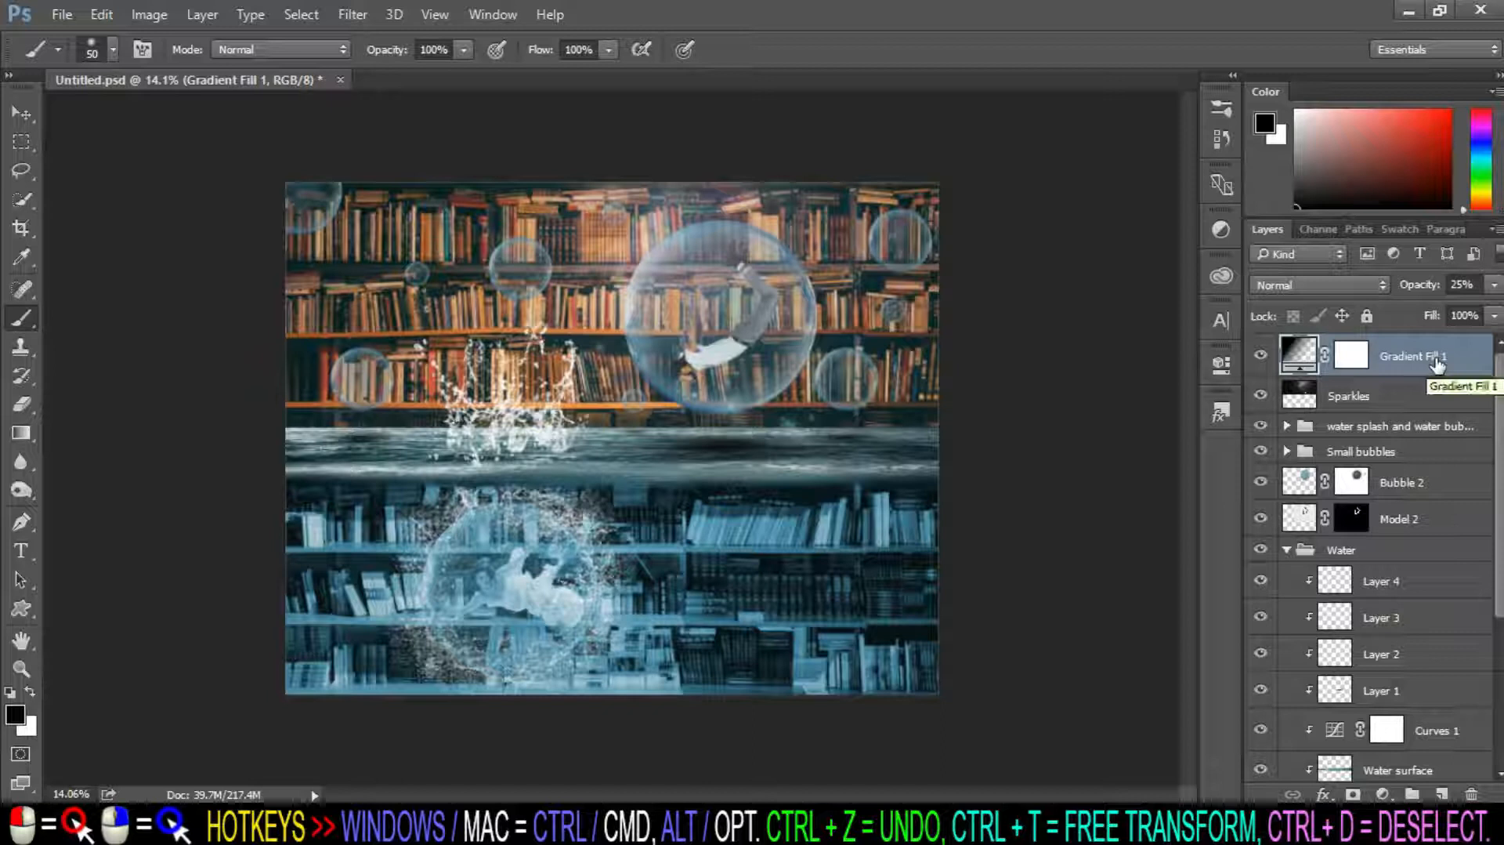
click(1261, 356)
click(1260, 356)
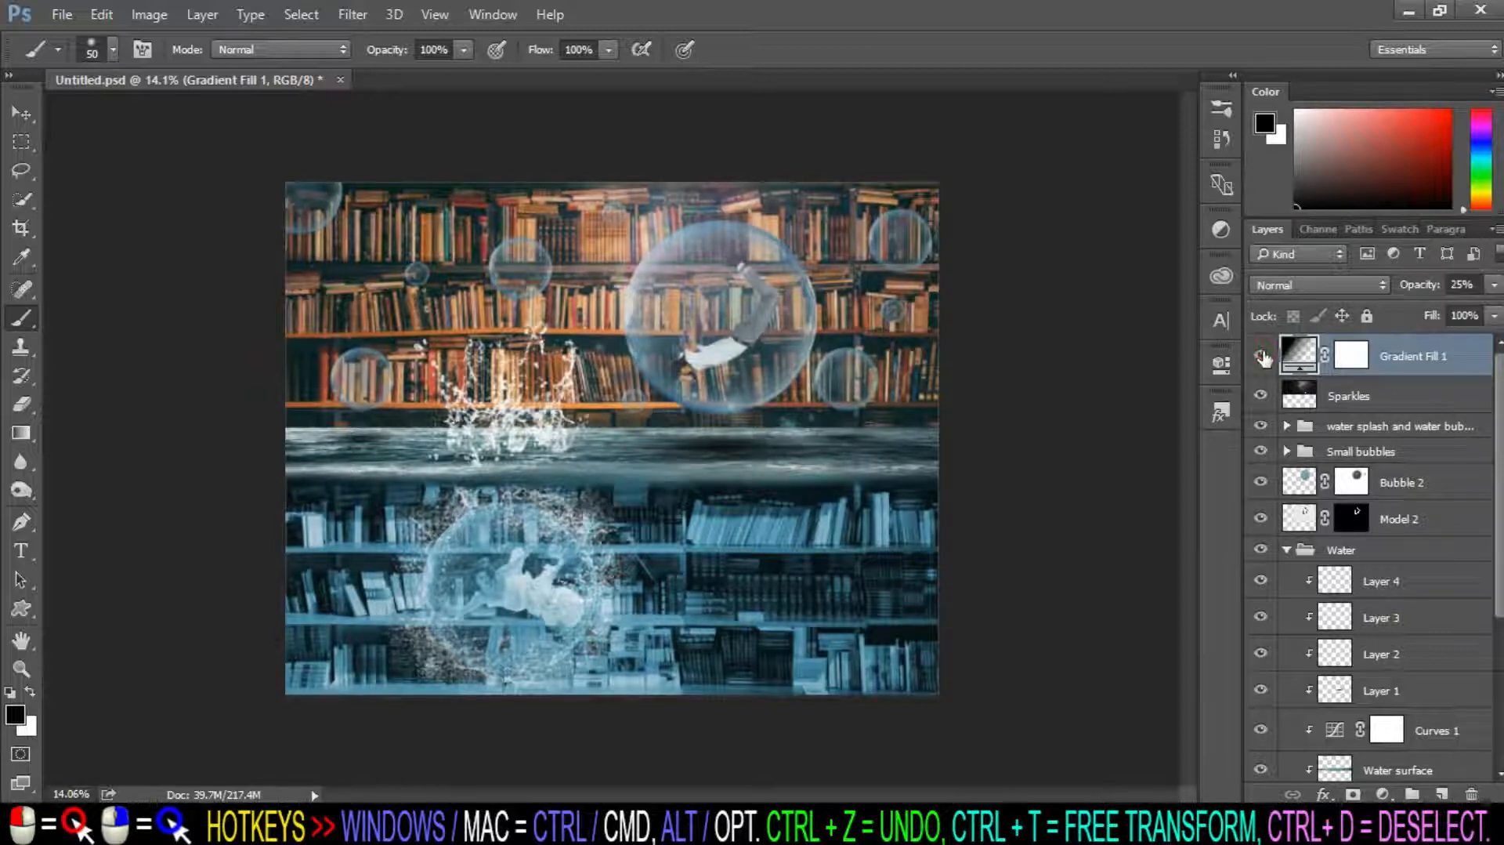
Add a Photo Filter adjustment layer above Gradient Fill 1 with the Red filter and adjust its density.
scroll(1462, 625, down, 3)
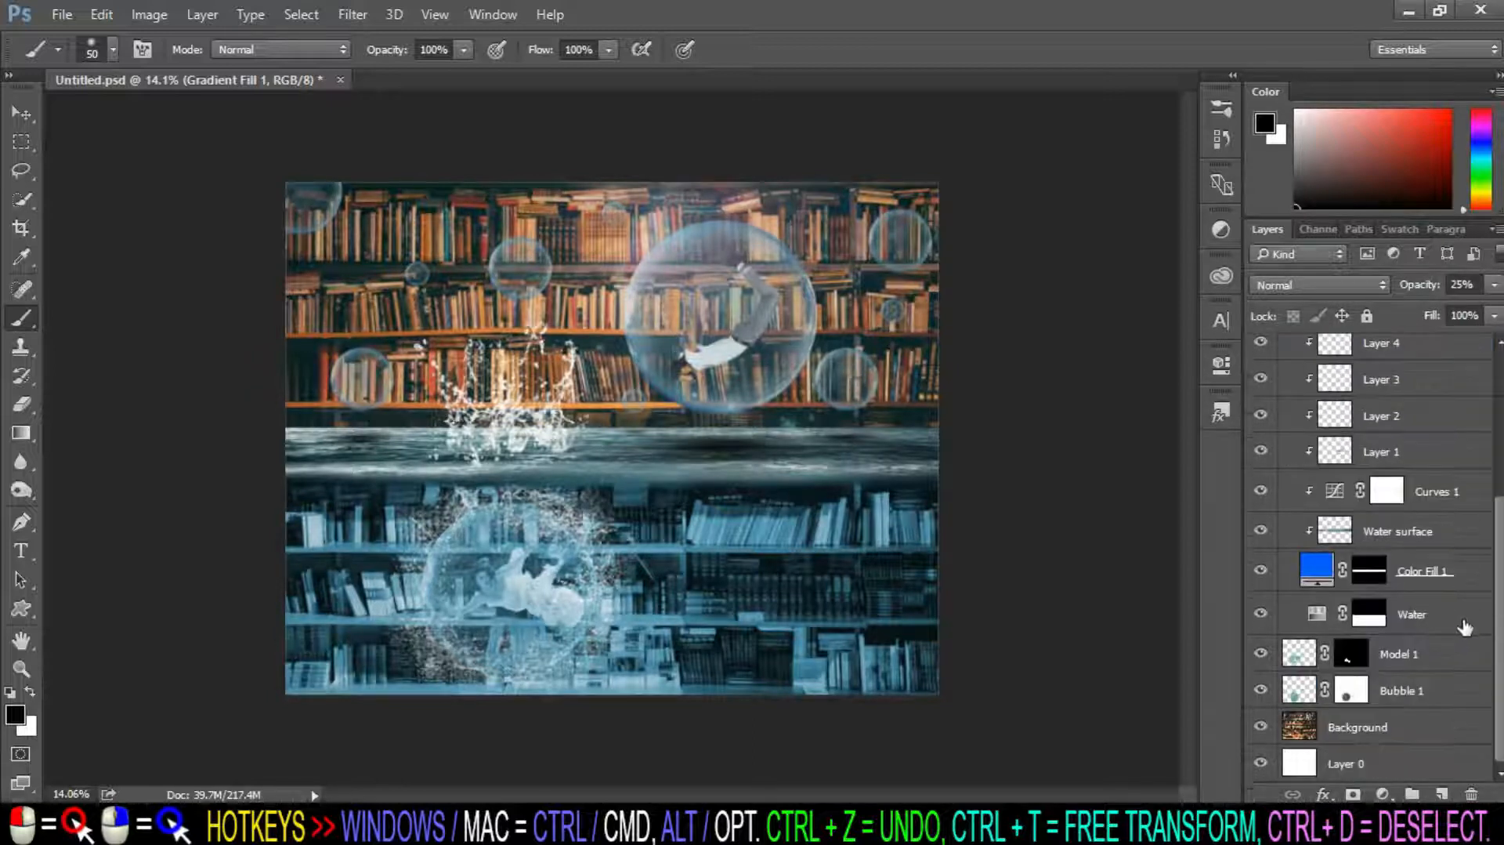
scroll(1467, 623, up, 3)
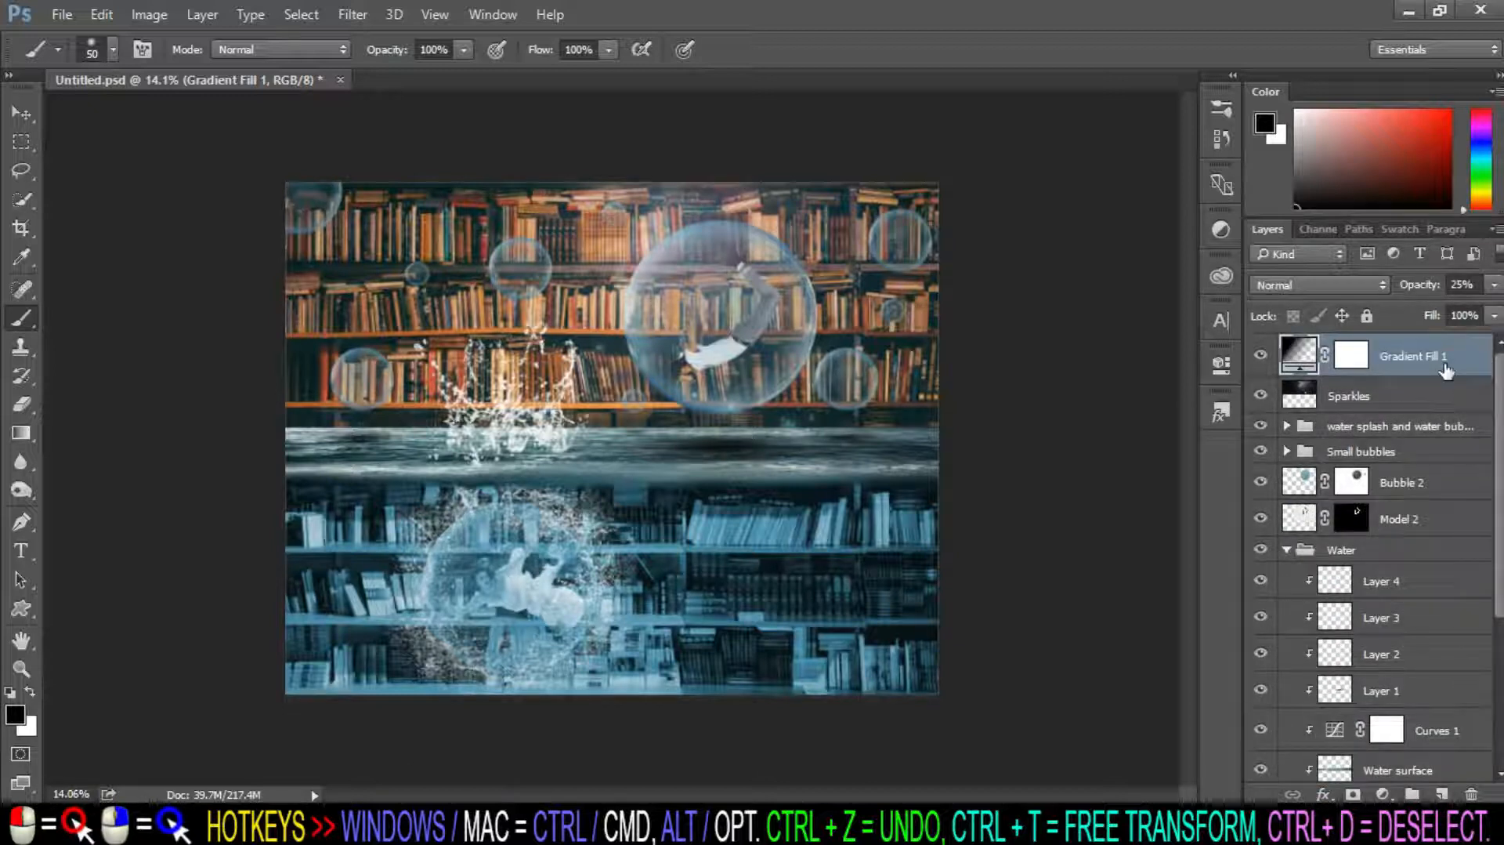
click(1383, 794)
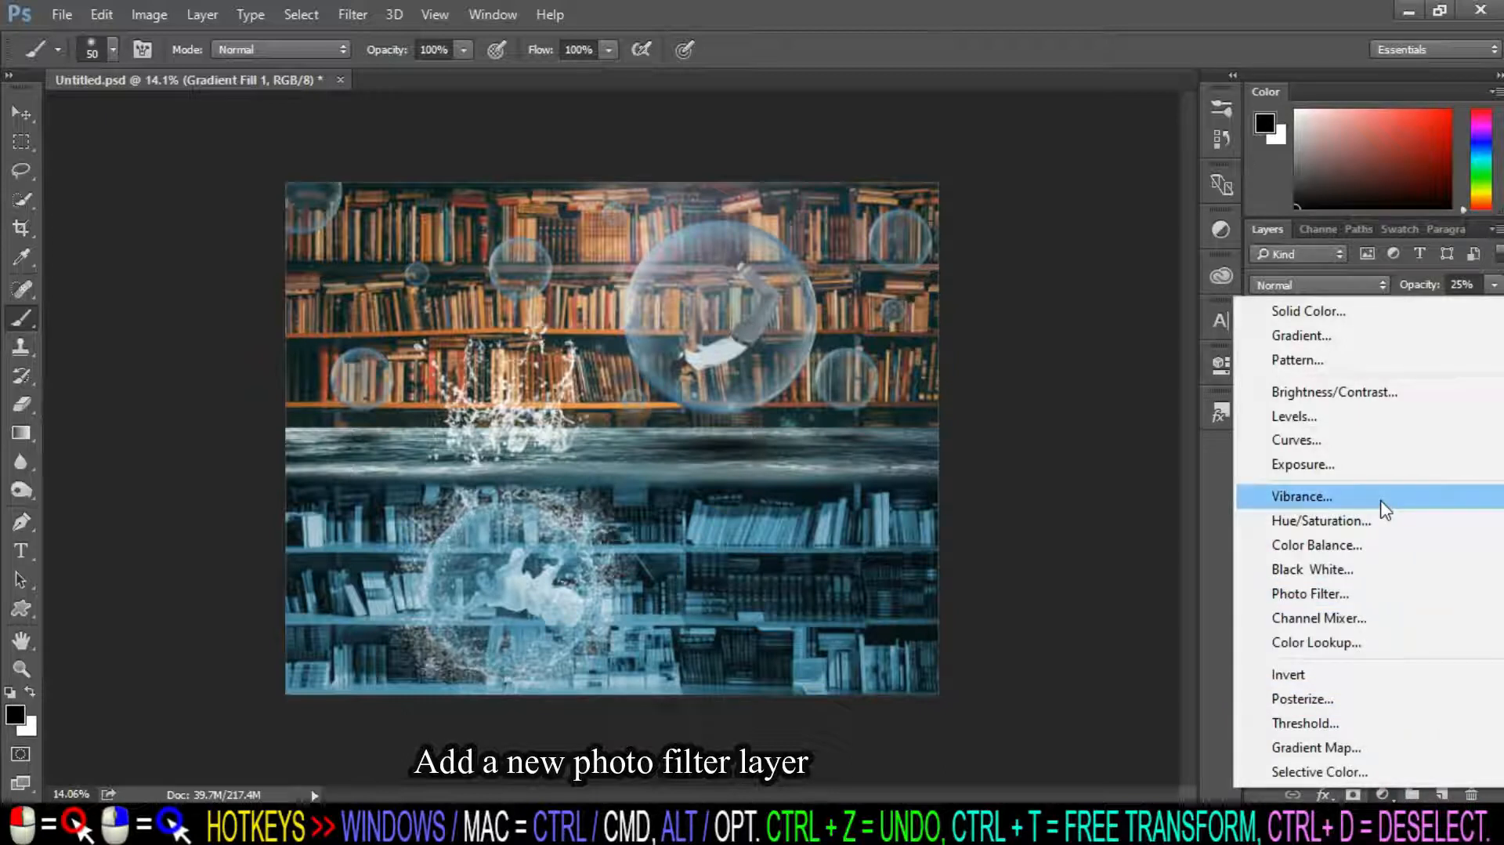
click(1303, 594)
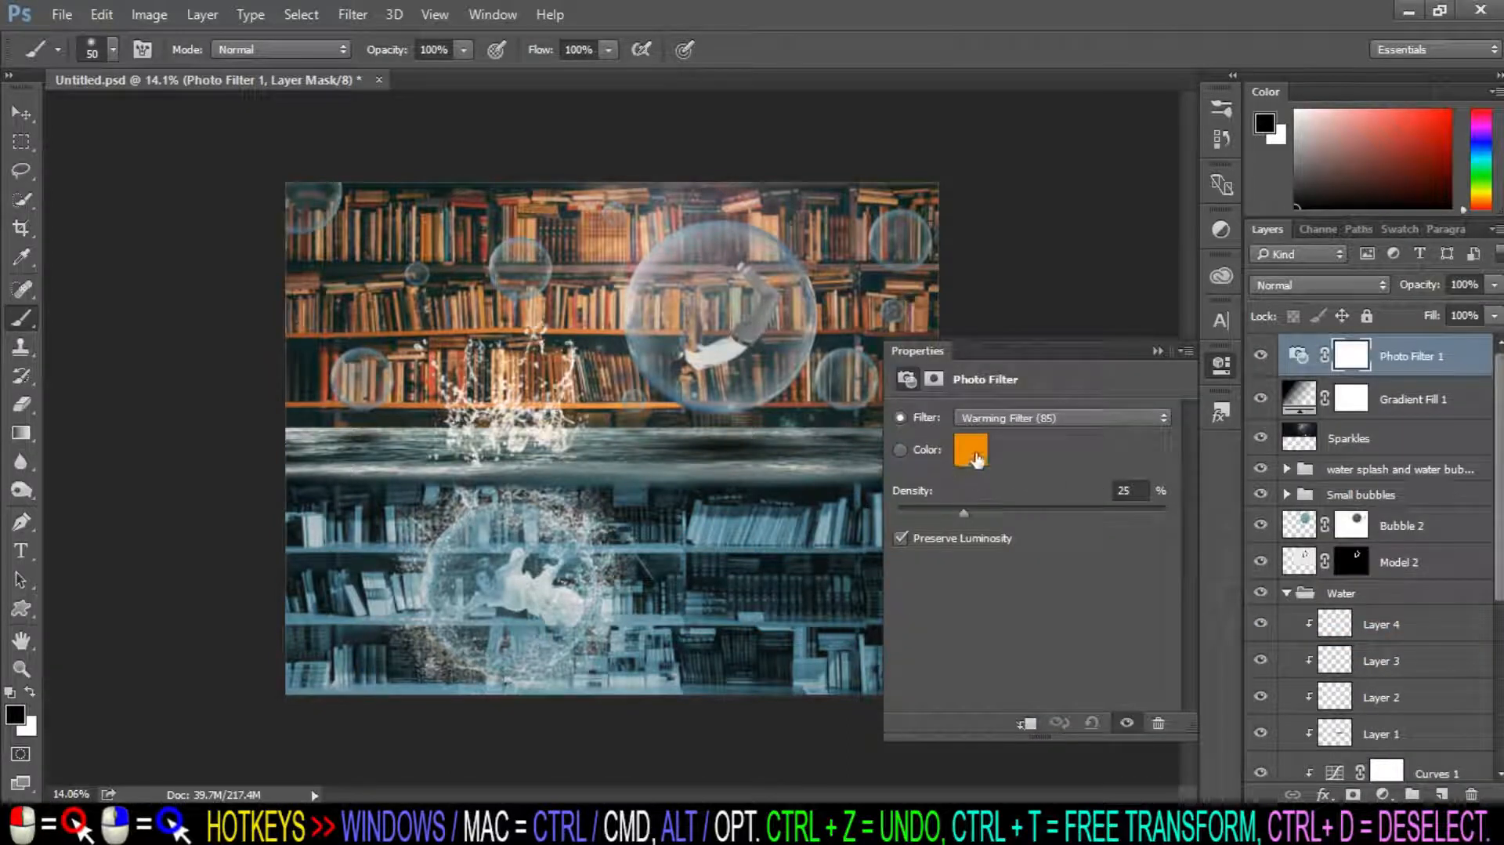
click(991, 418)
click(1015, 541)
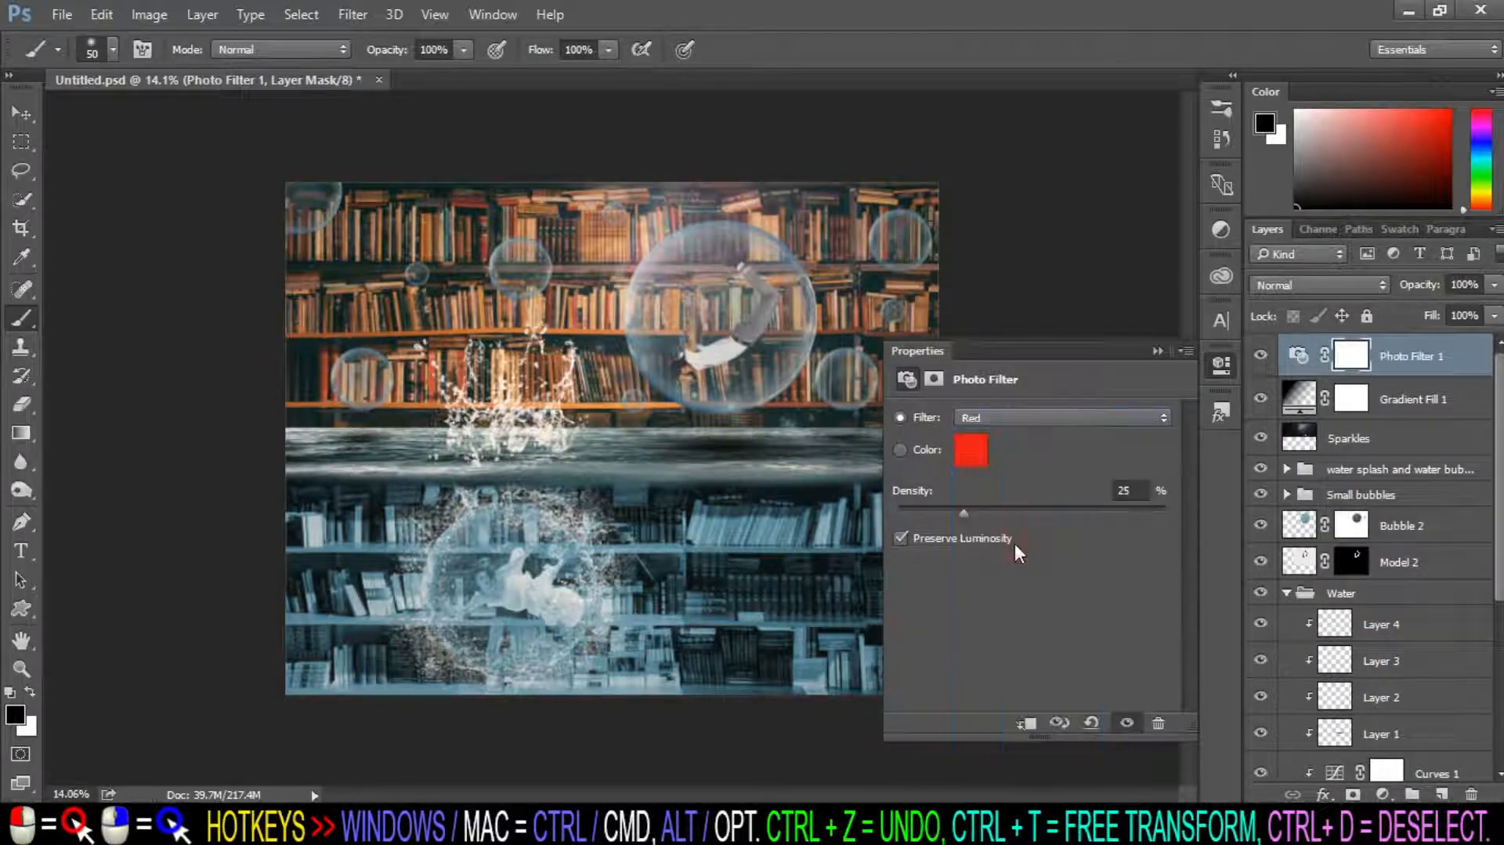
drag(997, 515, 992, 507)
Set the red Photo Filter 1 layer's opacity to 25%.
click(1474, 354)
click(1158, 351)
click(1483, 285)
text(25)
key(Return)
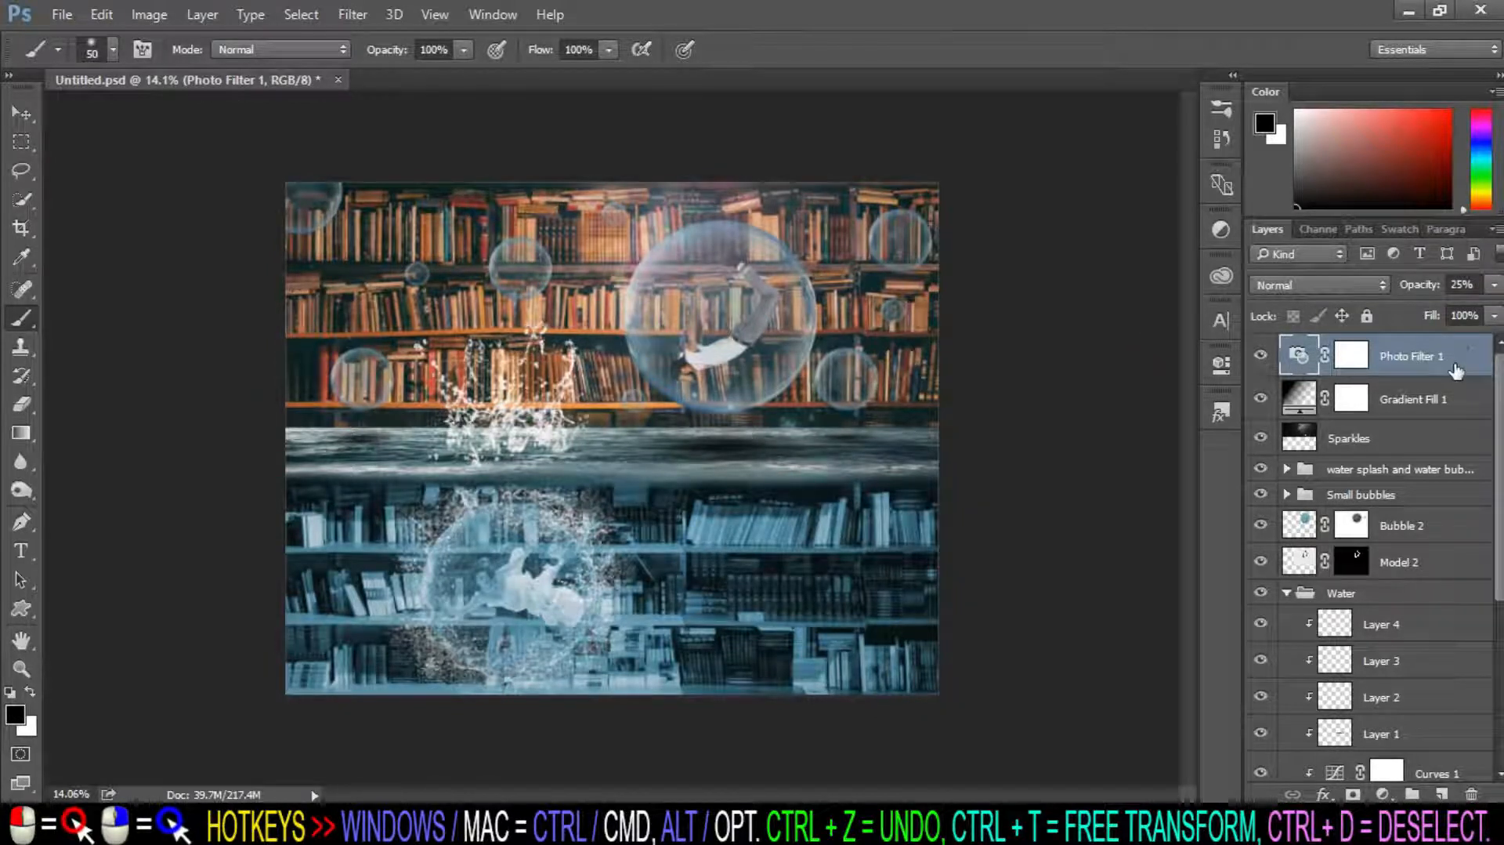
Add a second Photo Filter adjustment layer on top with the Cyan filter at 28% density.
click(1383, 793)
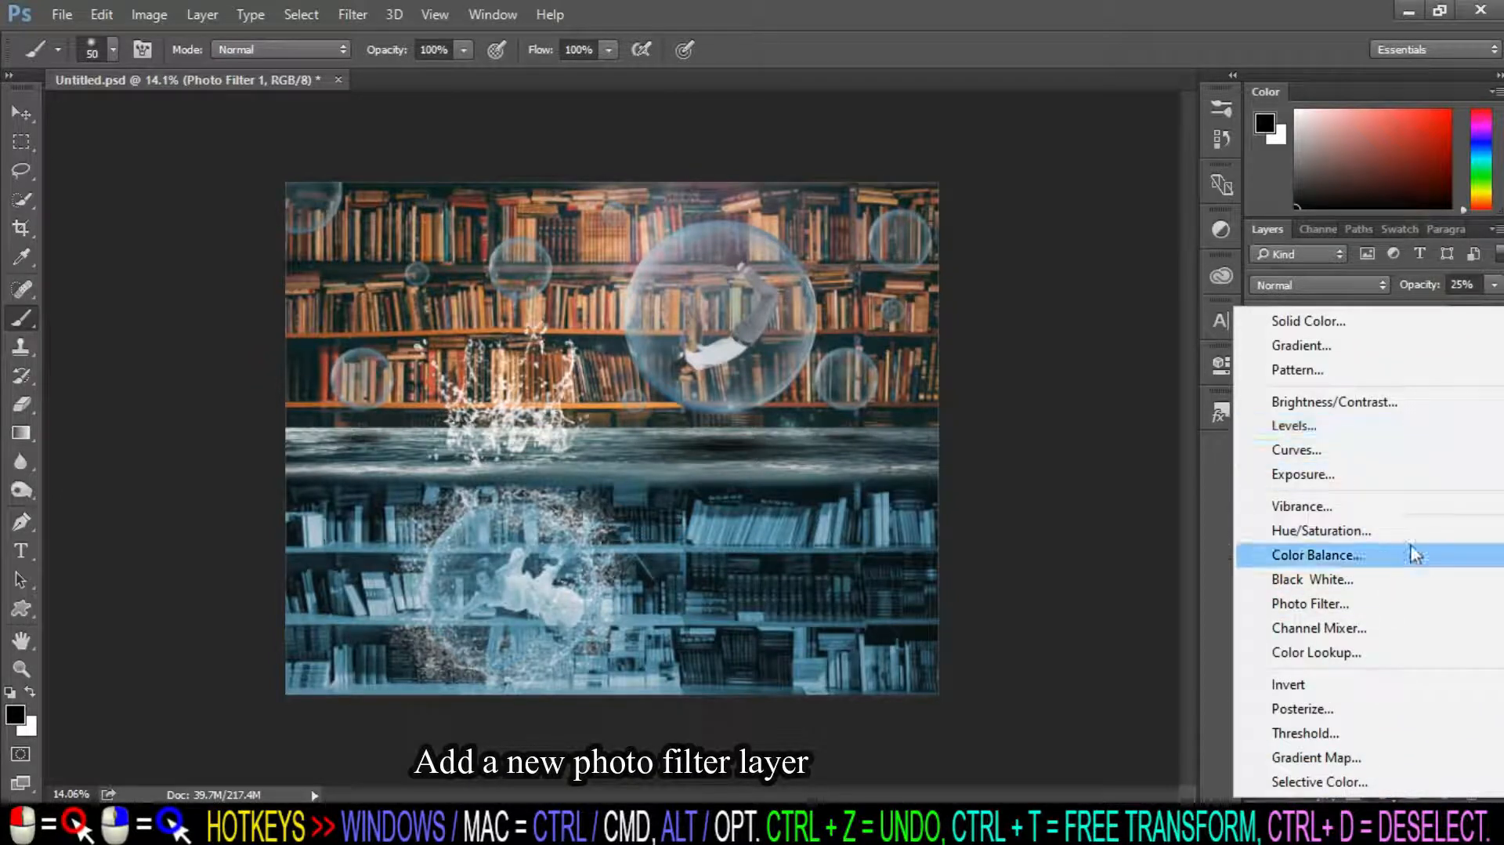
click(1420, 604)
click(1061, 417)
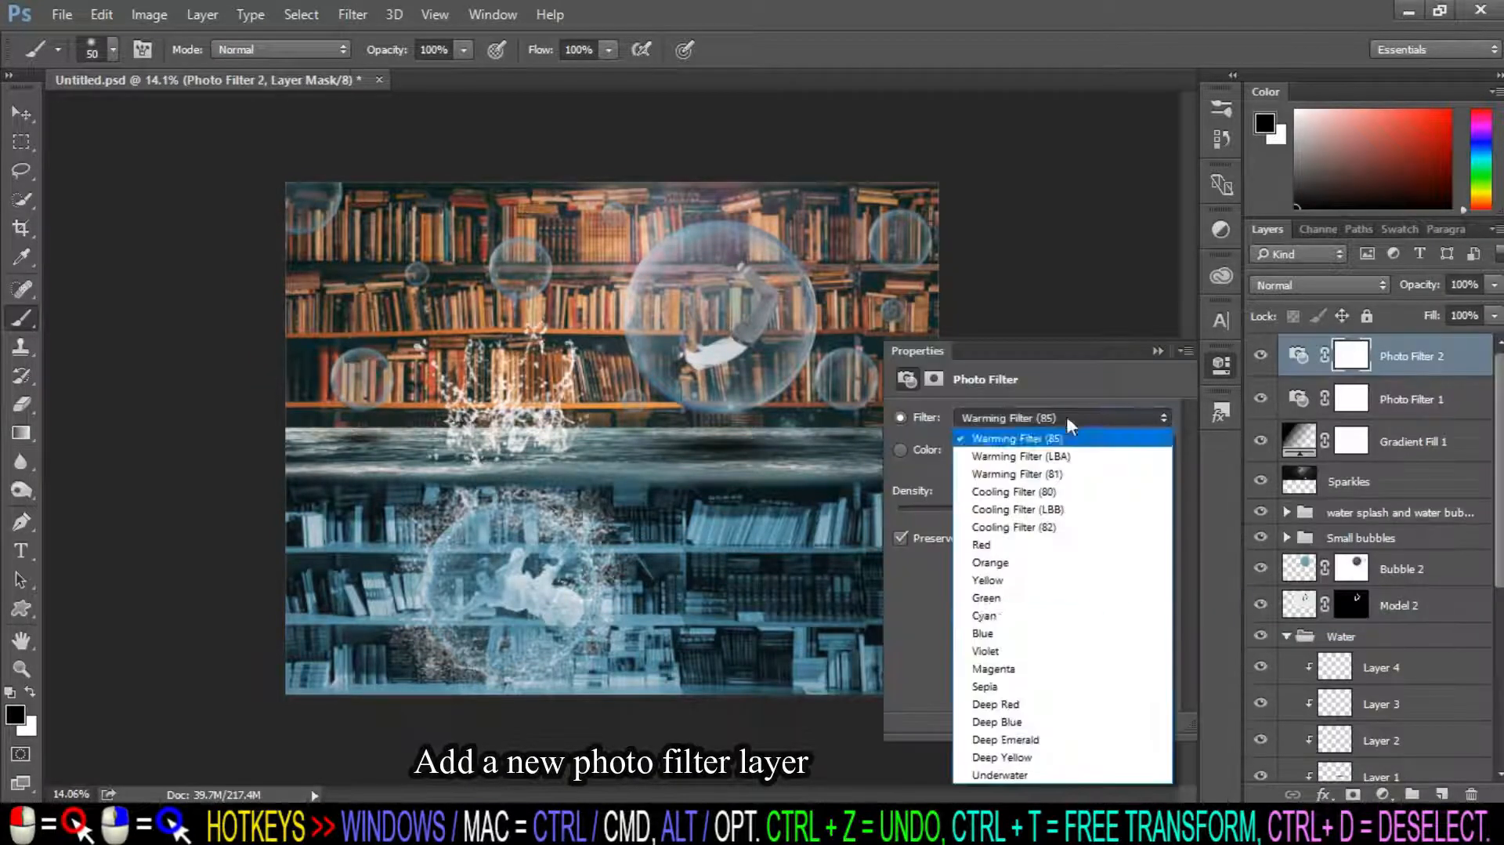
click(1067, 617)
drag(970, 508, 974, 512)
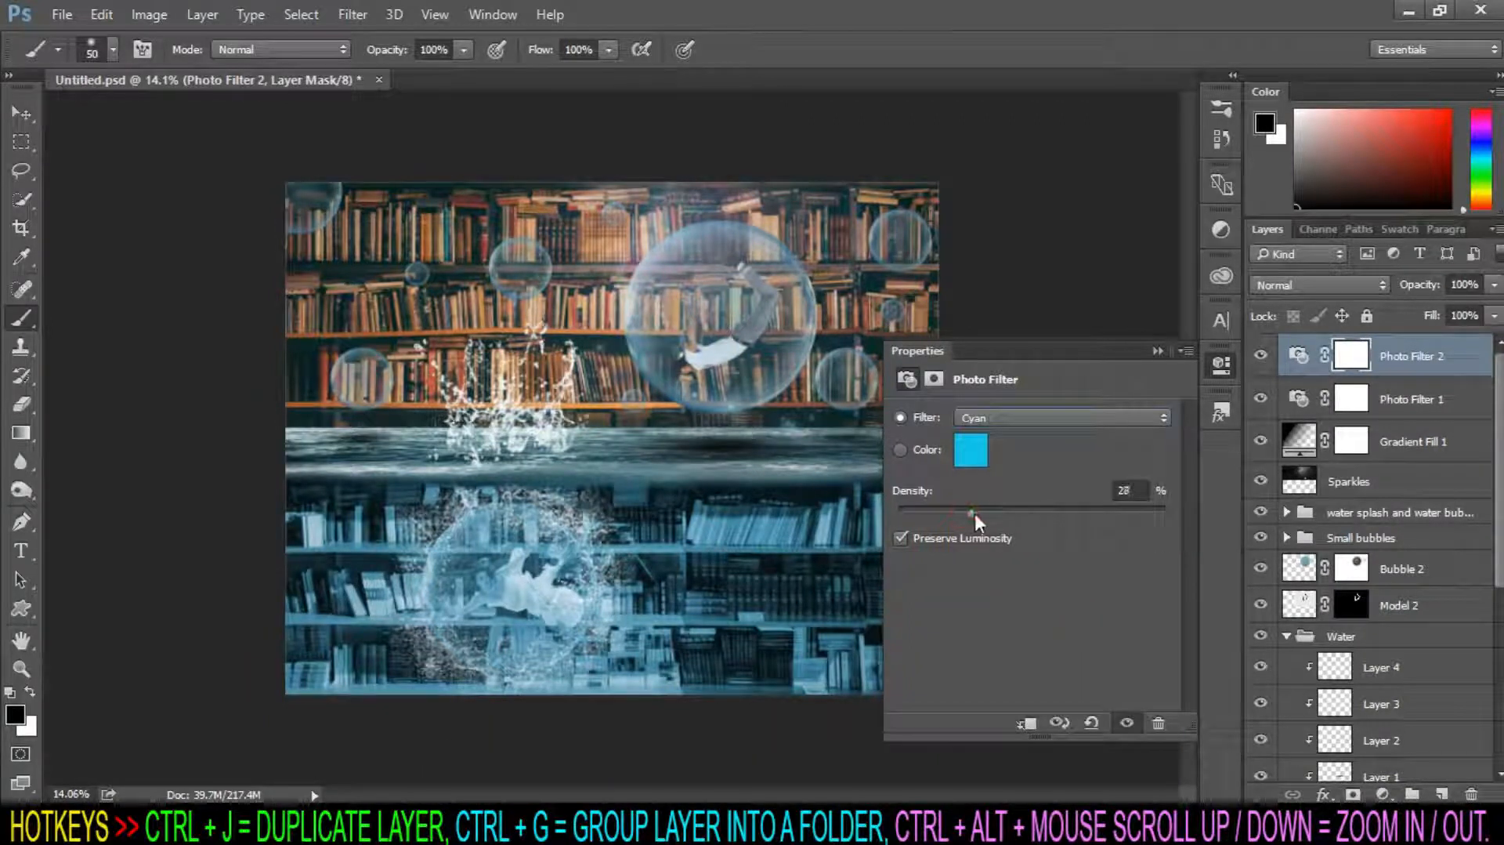
click(1159, 351)
click(1298, 355)
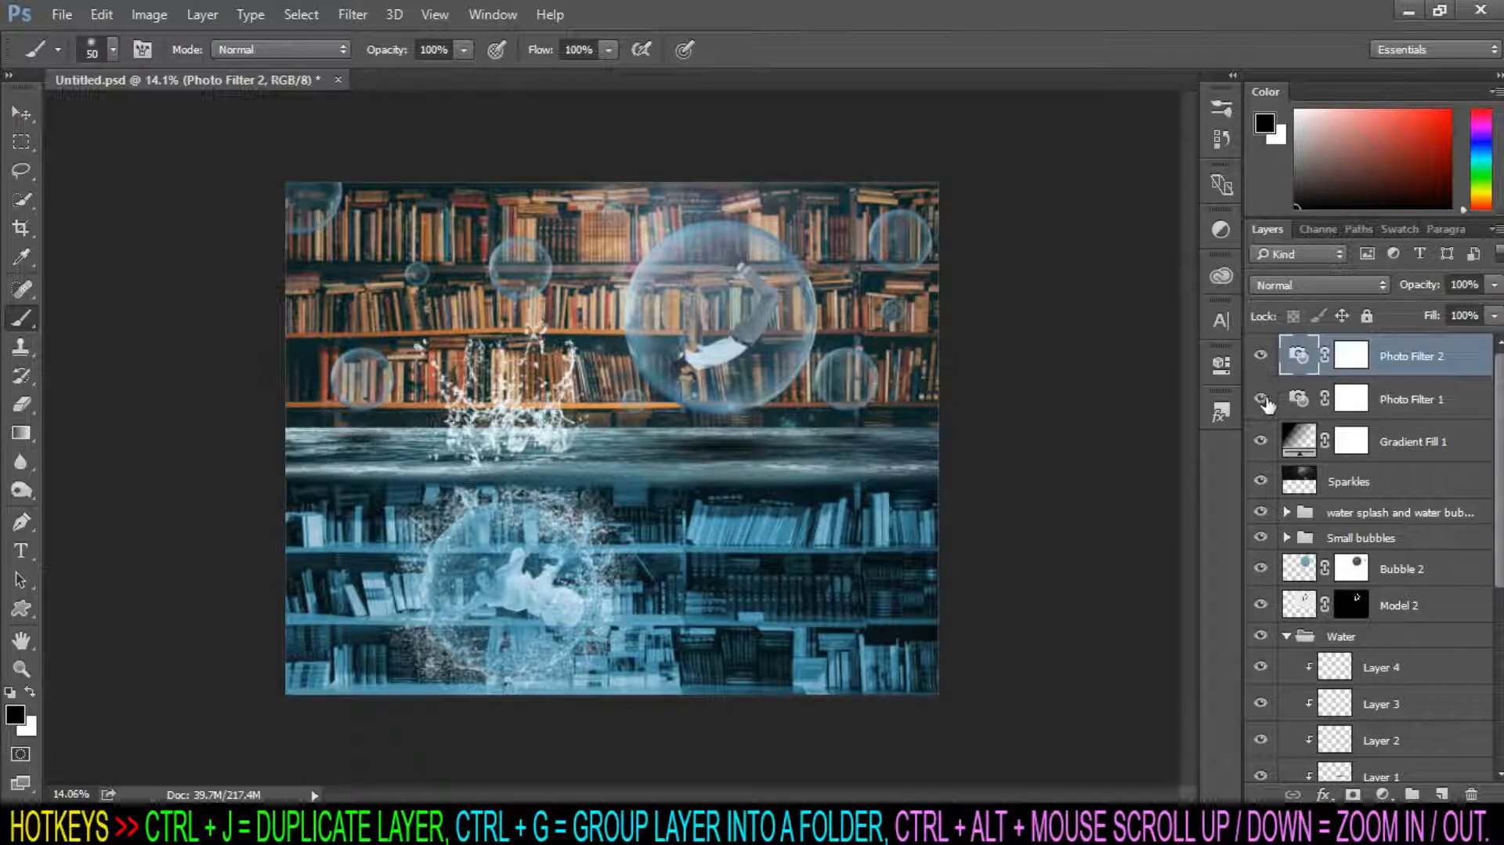
Apply the Camera Raw Filter to the Background layer, adjusting its white balance, exposure, contrast and color intensity.
scroll(1496, 565, down, 5)
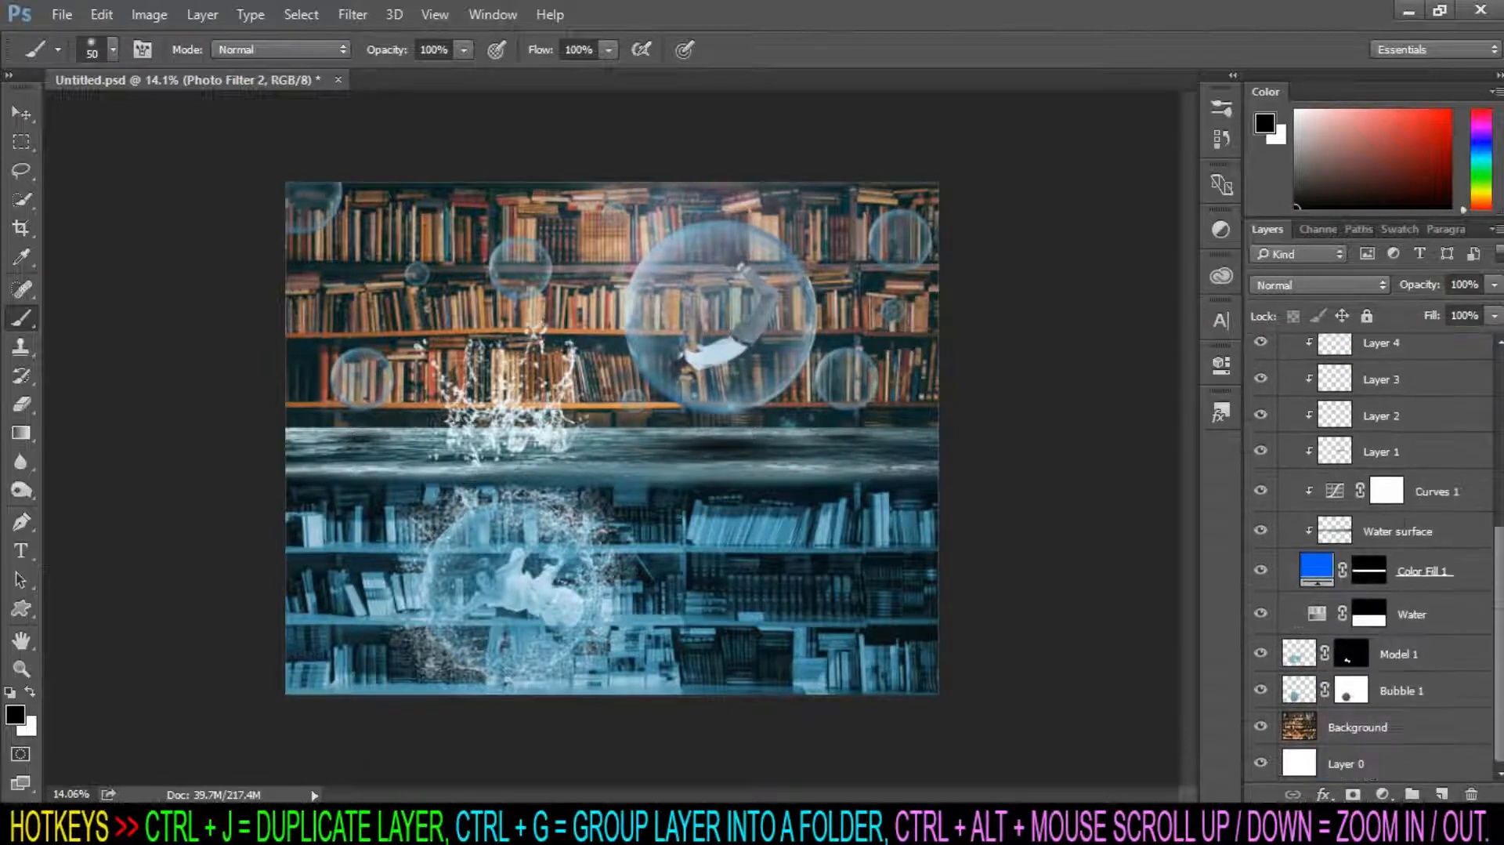
click(1431, 731)
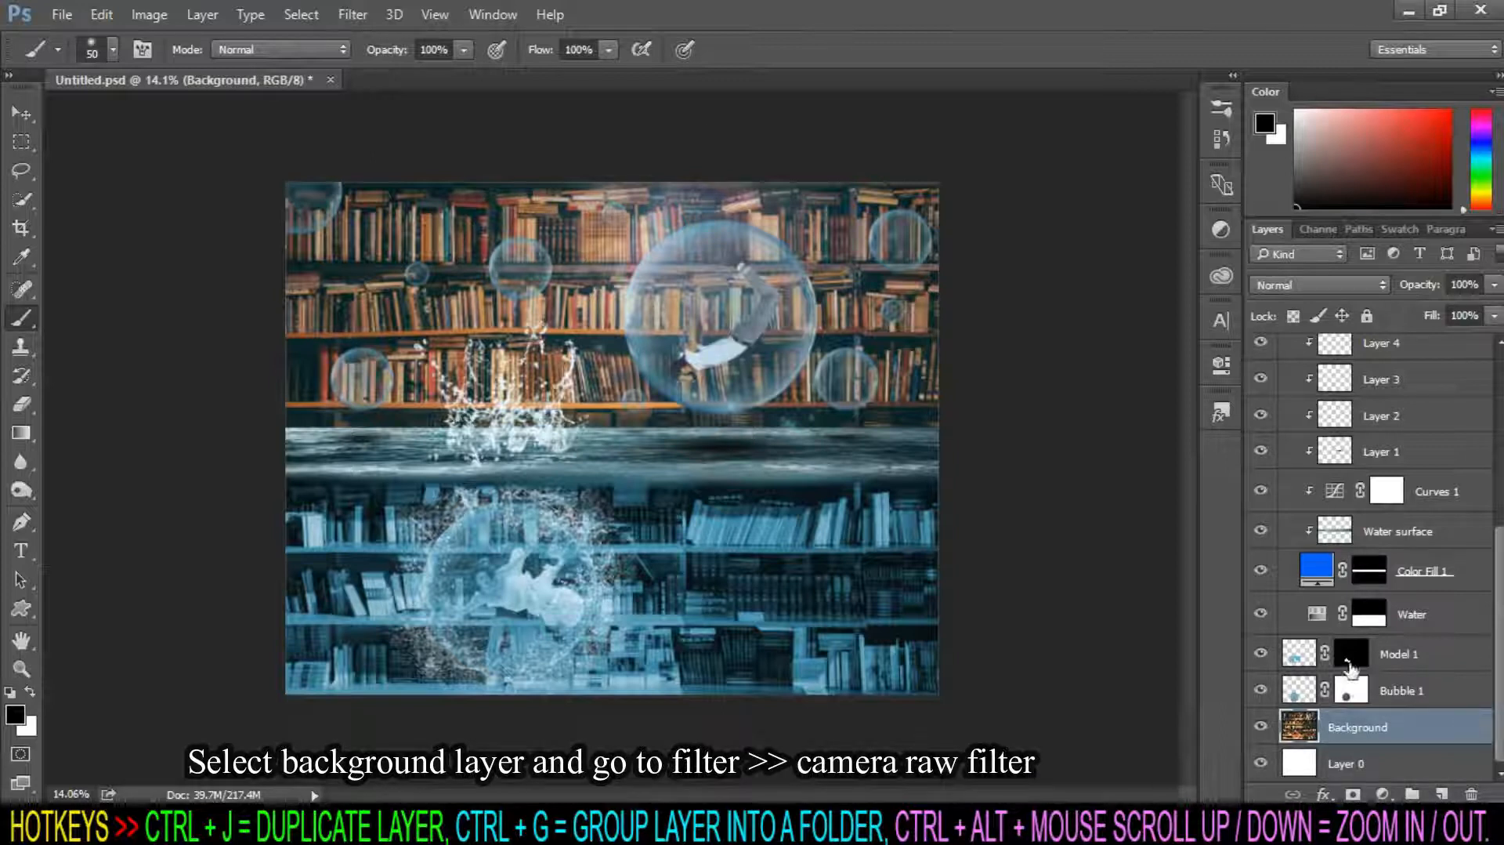
click(346, 11)
click(466, 140)
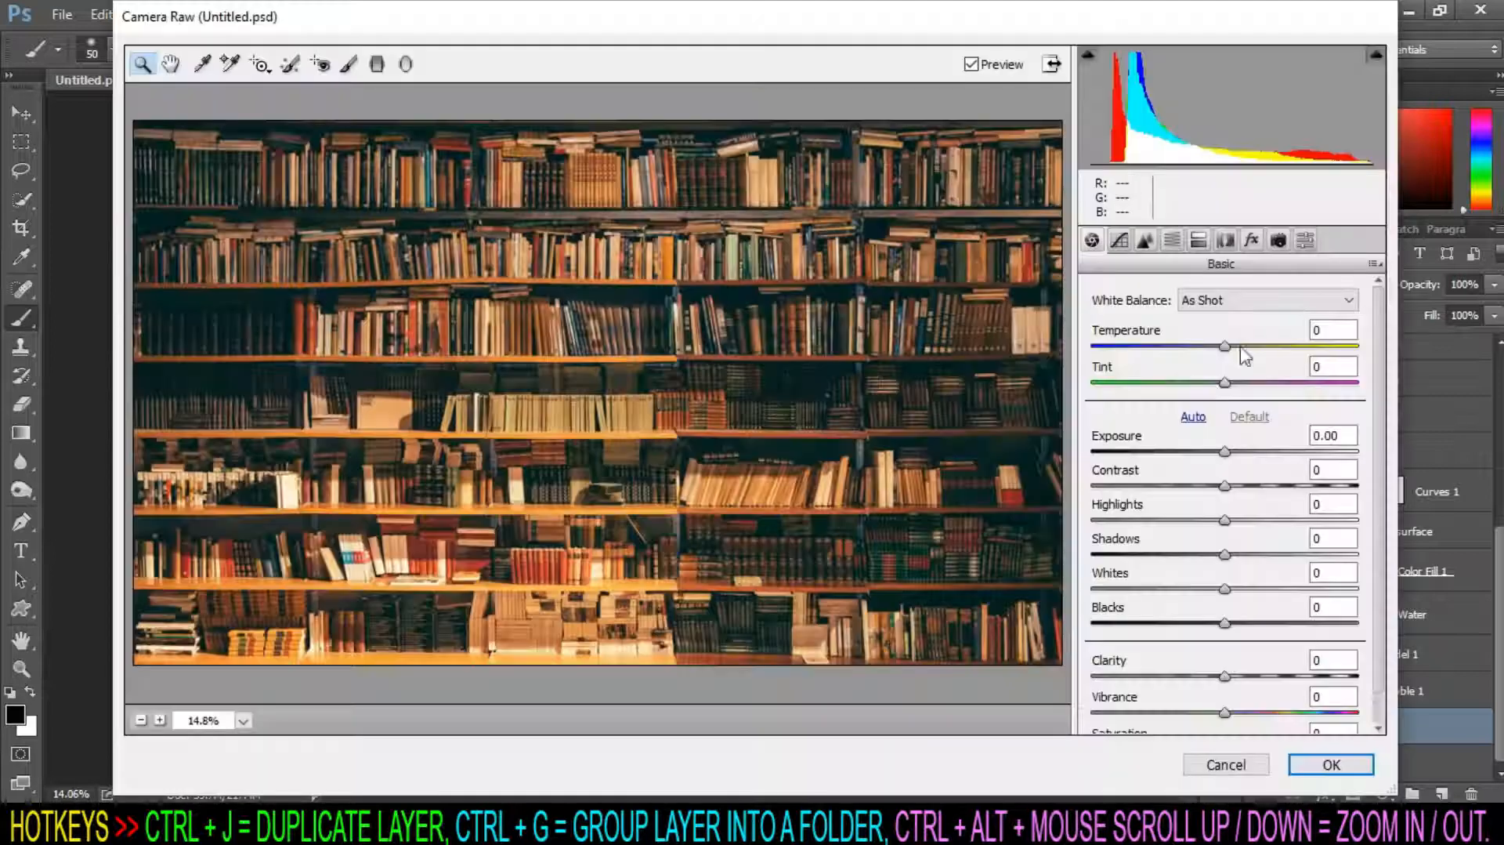
drag(1225, 345, 1239, 383)
drag(1225, 452, 1244, 486)
scroll(1253, 549, down, 1)
drag(1227, 715, 1221, 715)
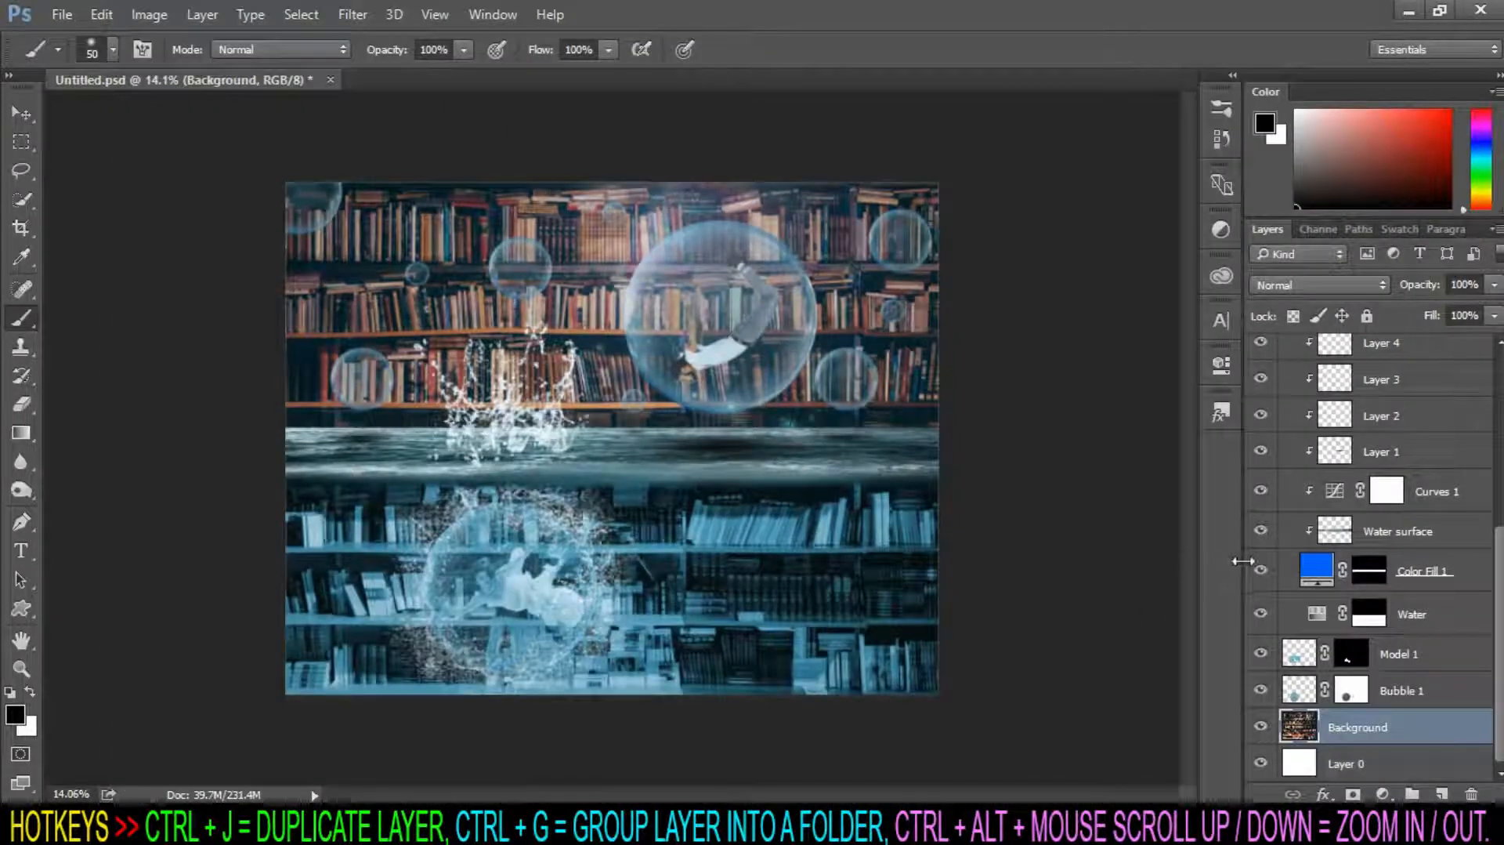
Create a new layer above Photo Filter 2 and fill it with Black at 100% opacity in Normal mode.
scroll(1465, 579, up, 5)
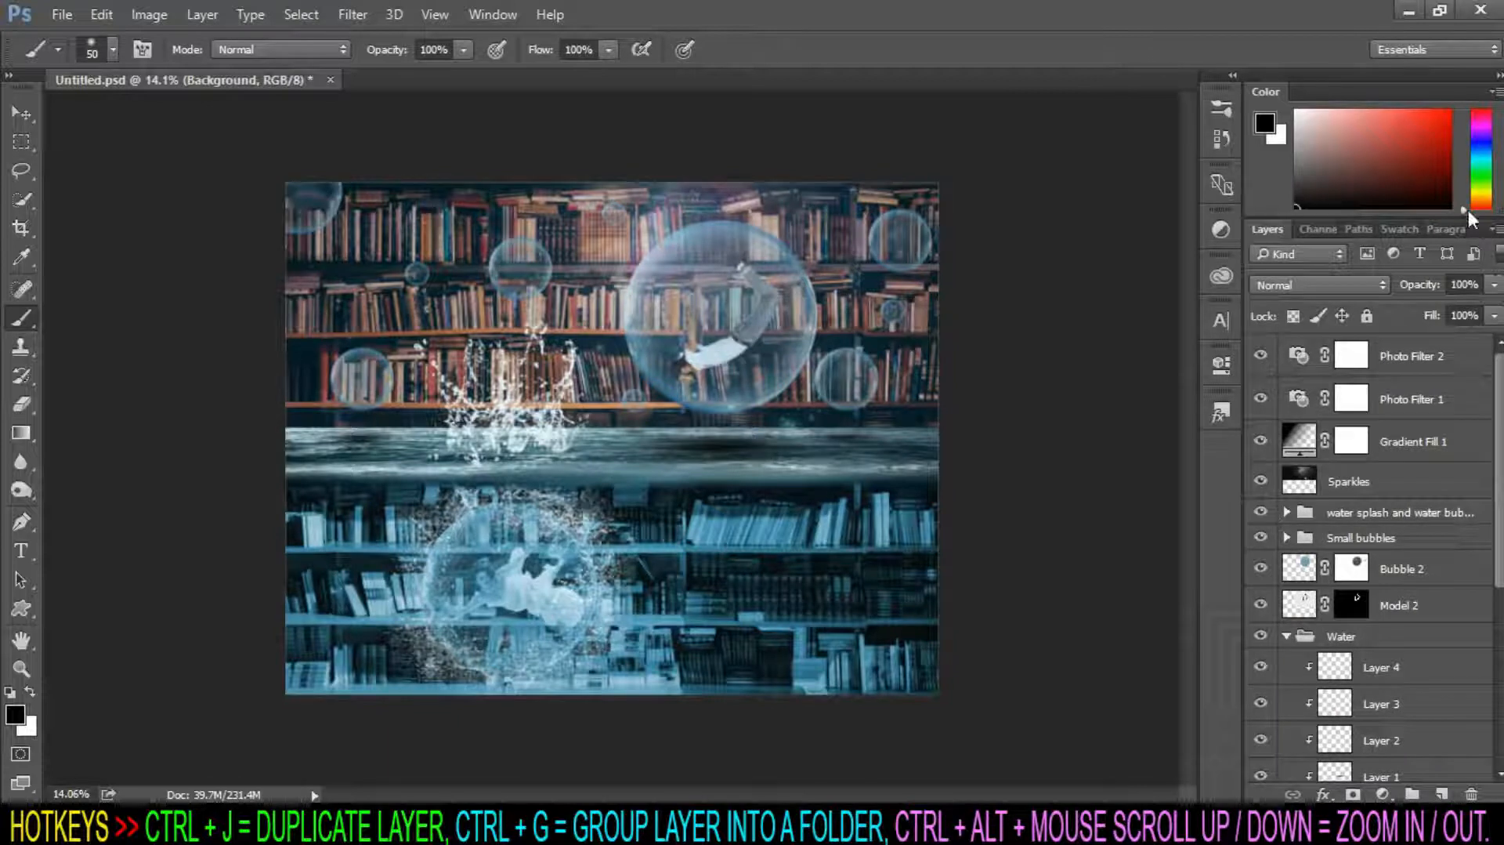
click(1450, 359)
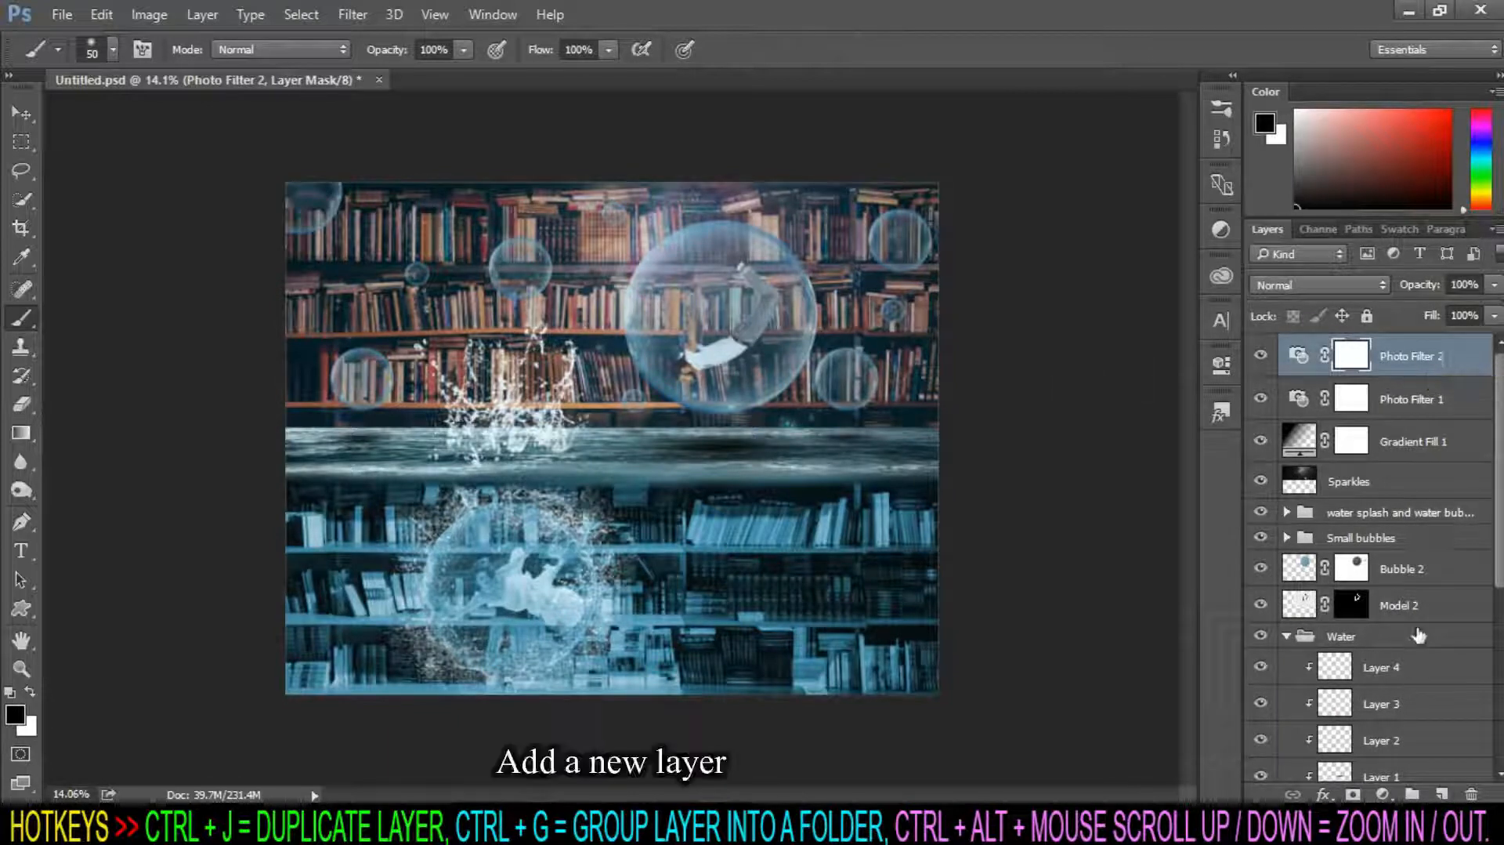
click(1443, 793)
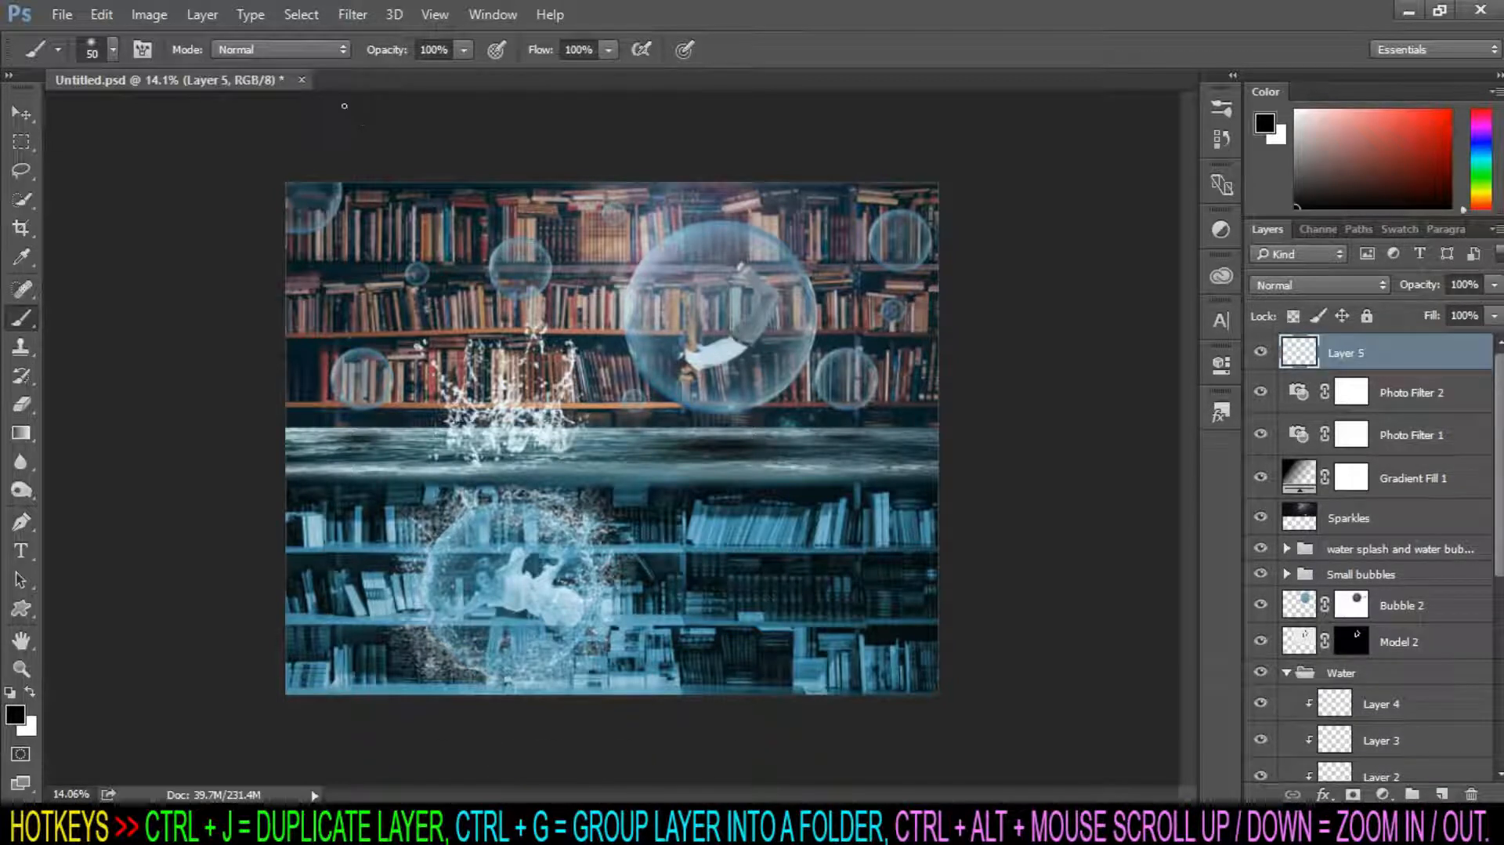
click(101, 14)
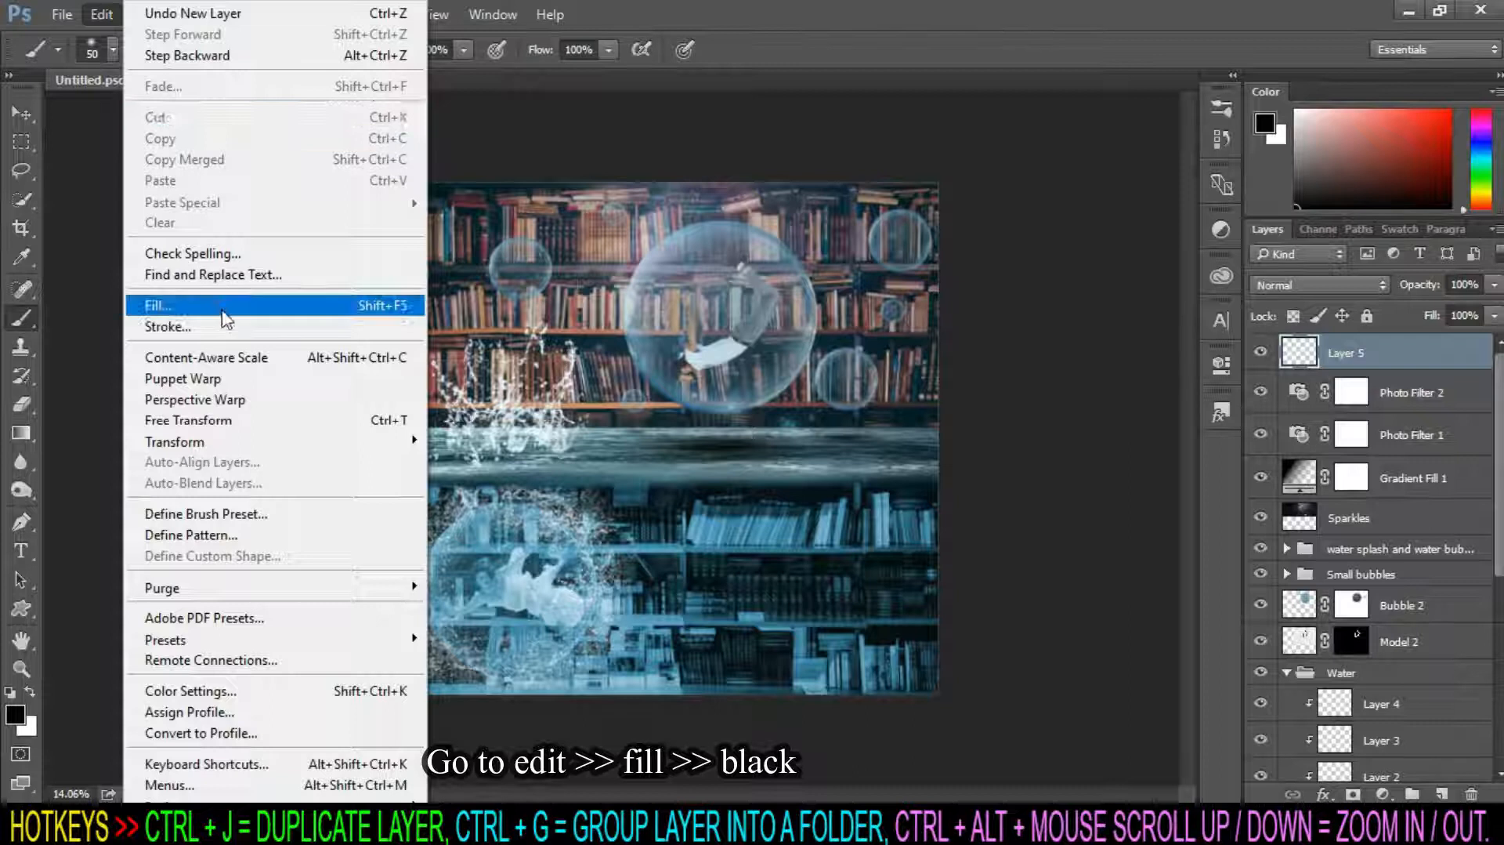
click(226, 313)
click(785, 224)
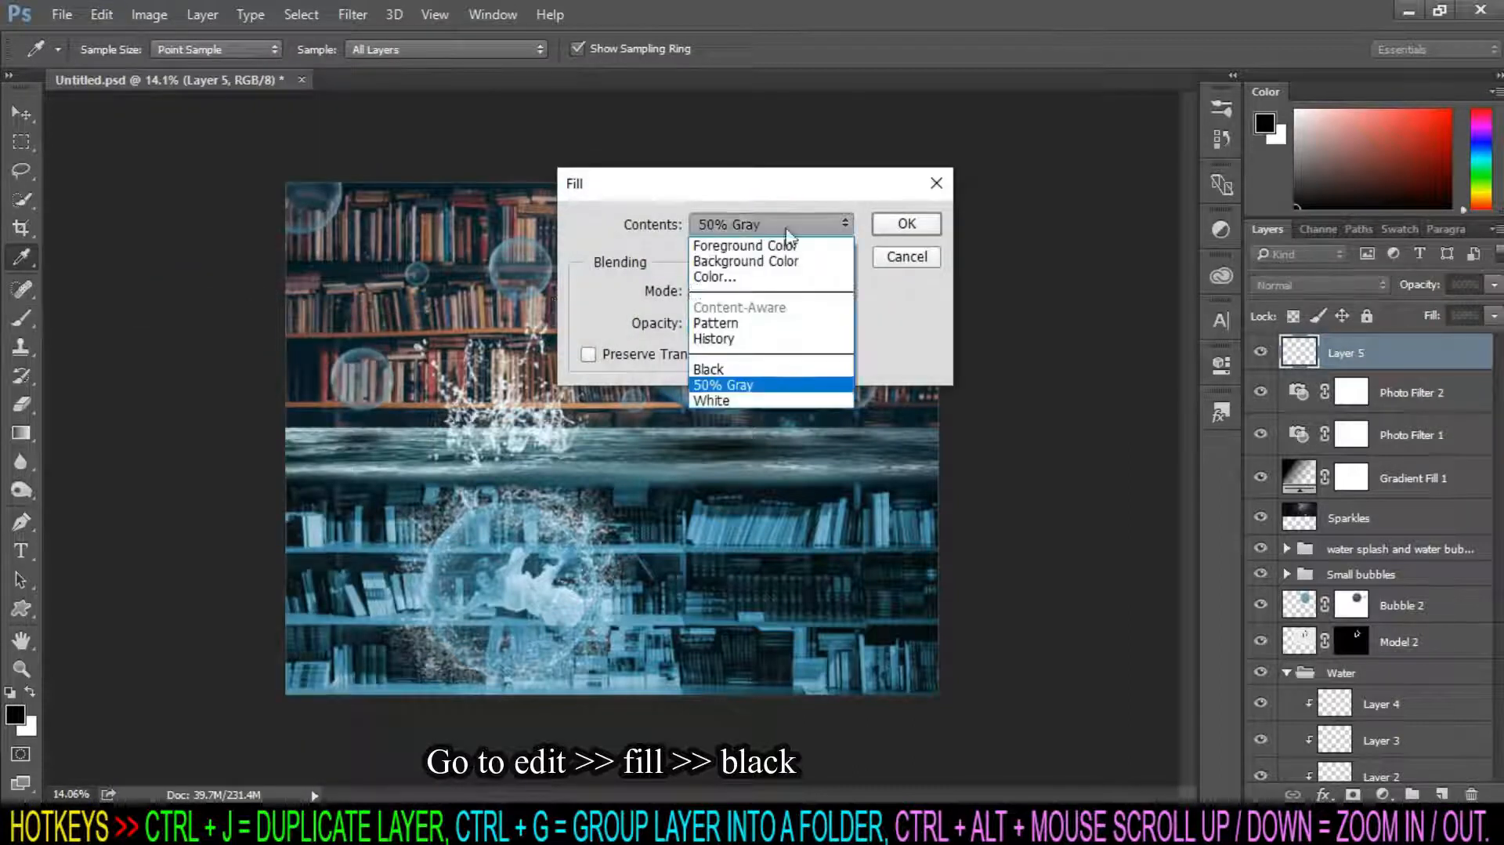
click(782, 369)
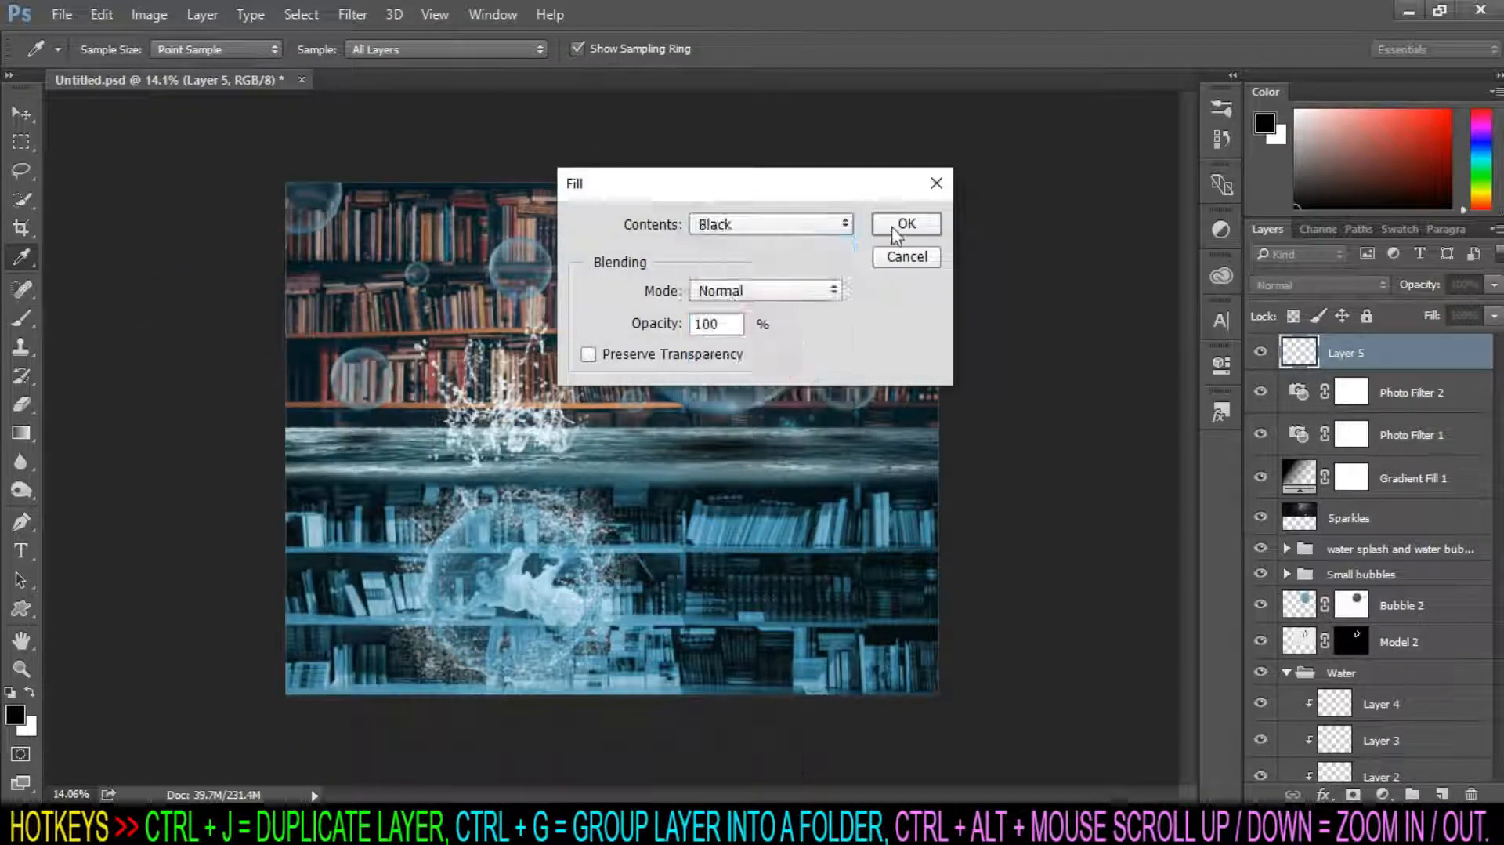
click(905, 224)
key(b)
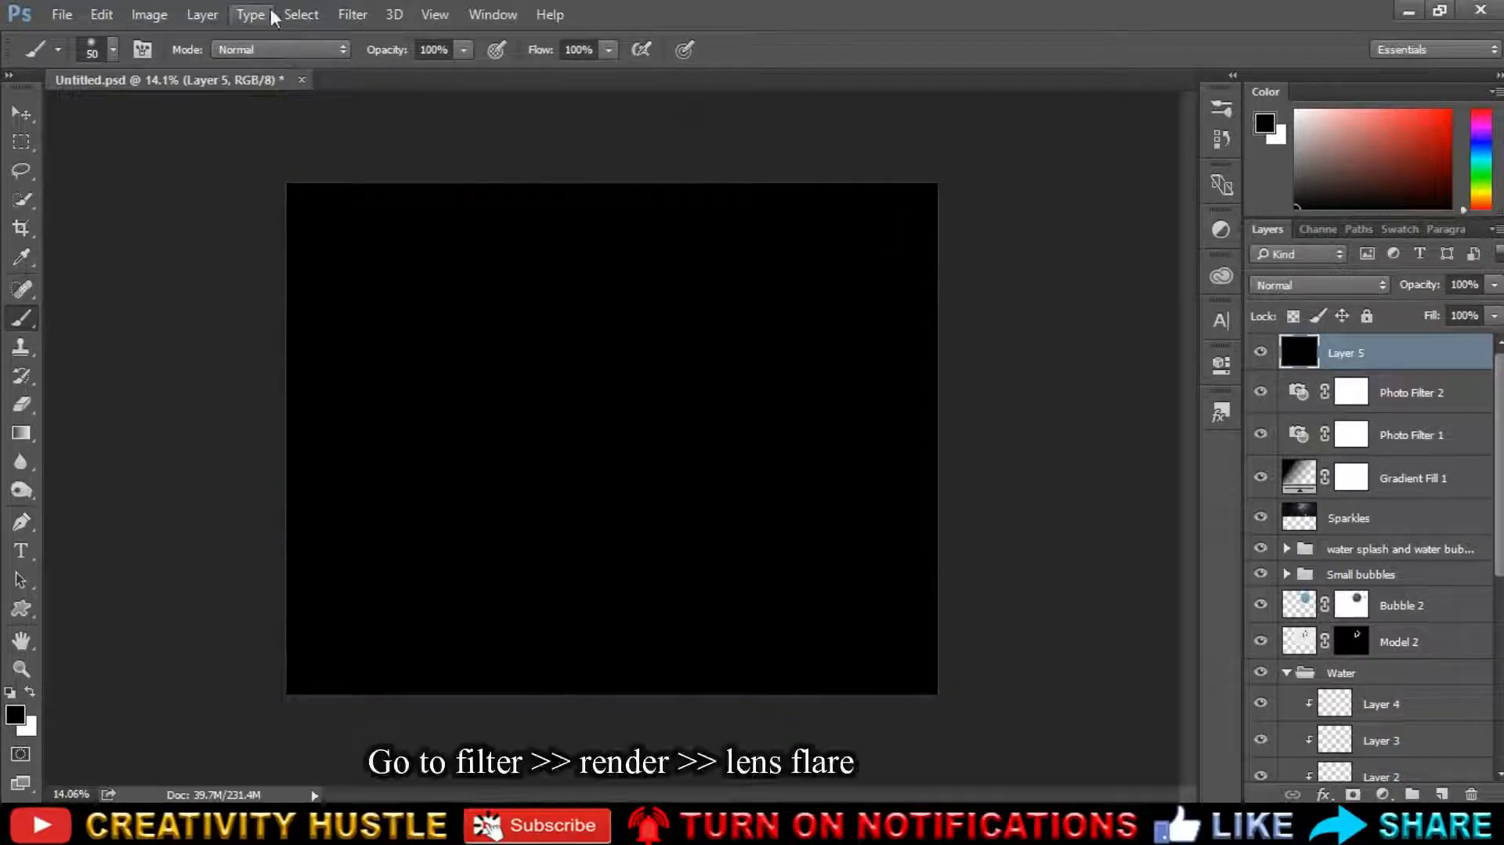
Render a Lens Flare on the black Layer 5 with the 105mm Prime lens, about 77% brightness and its centre in the upper right.
click(342, 15)
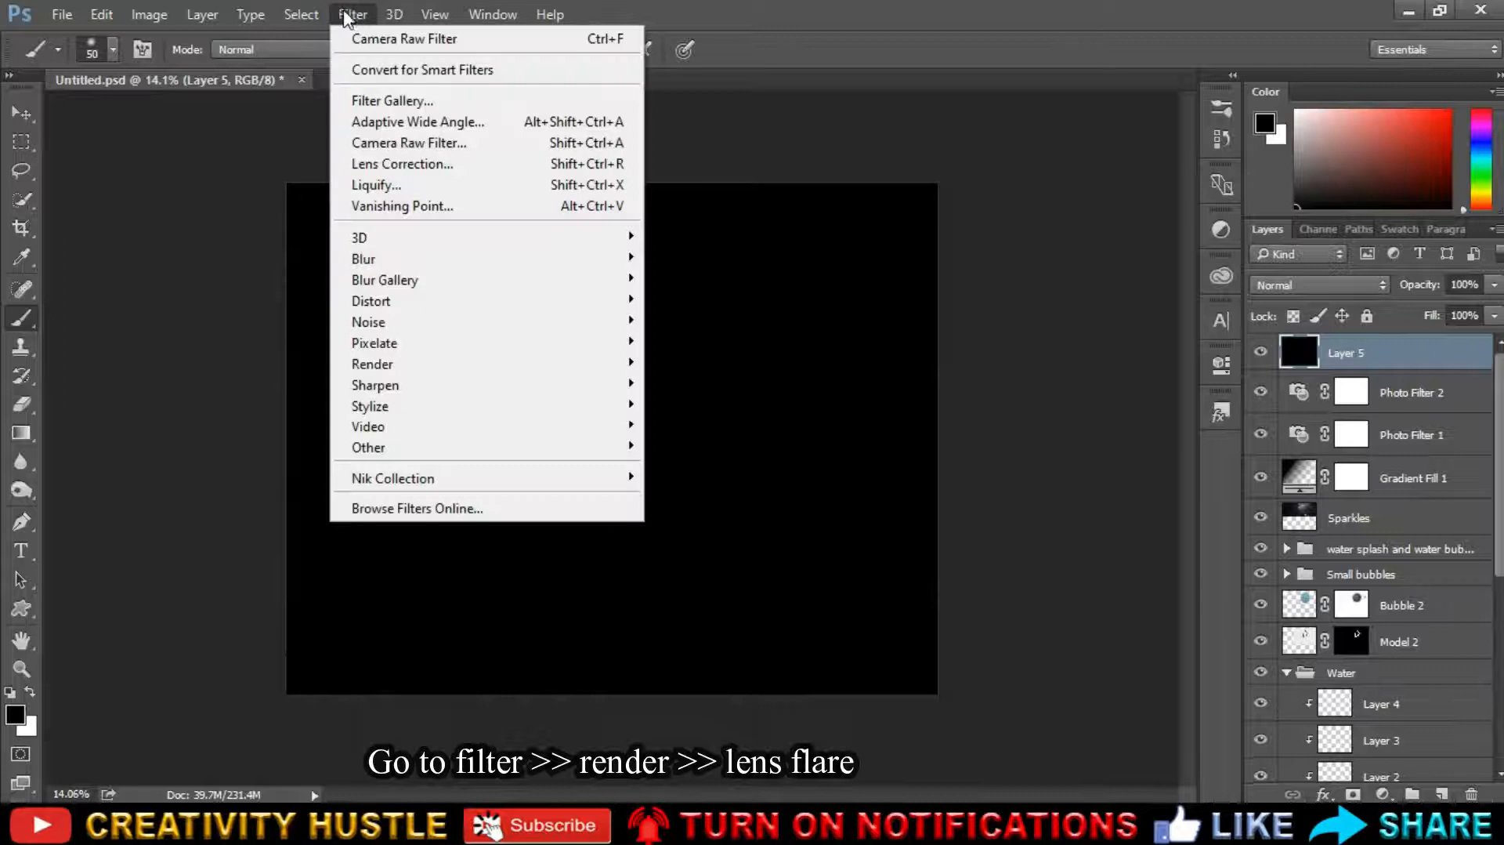
mouse_move(520, 367)
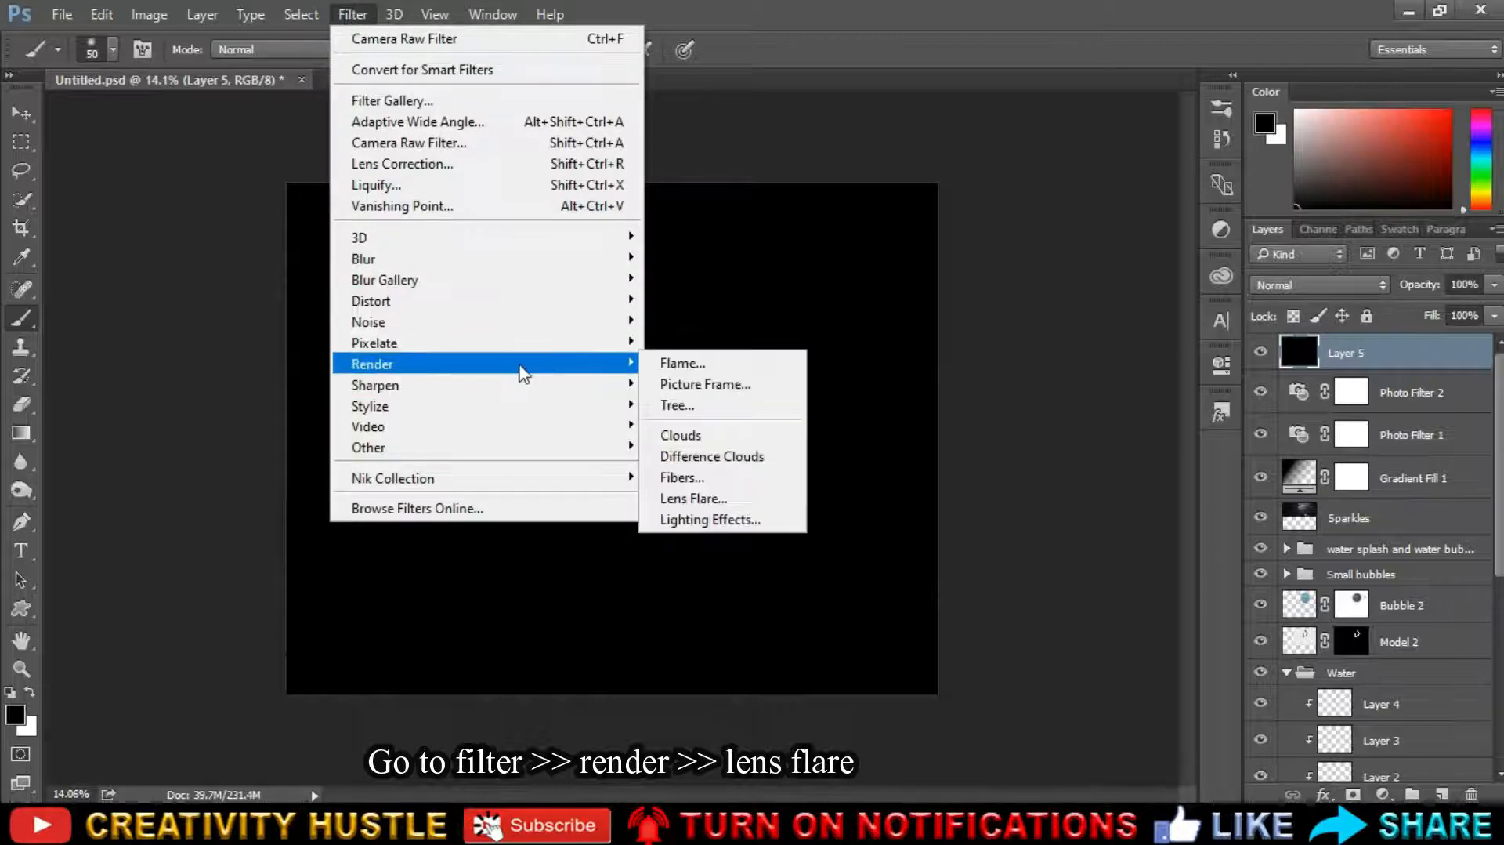
click(762, 500)
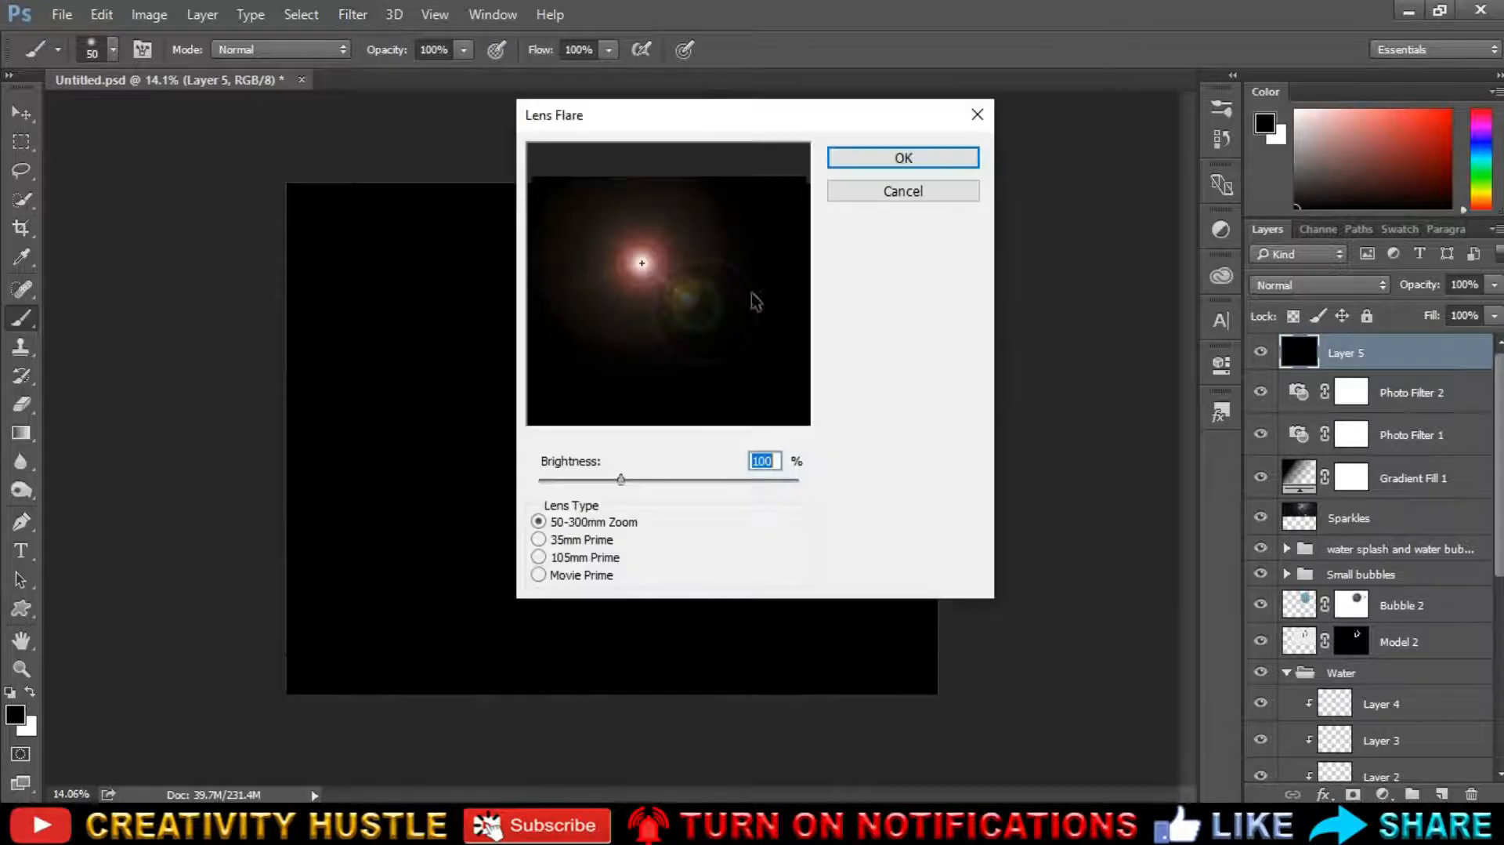
click(584, 540)
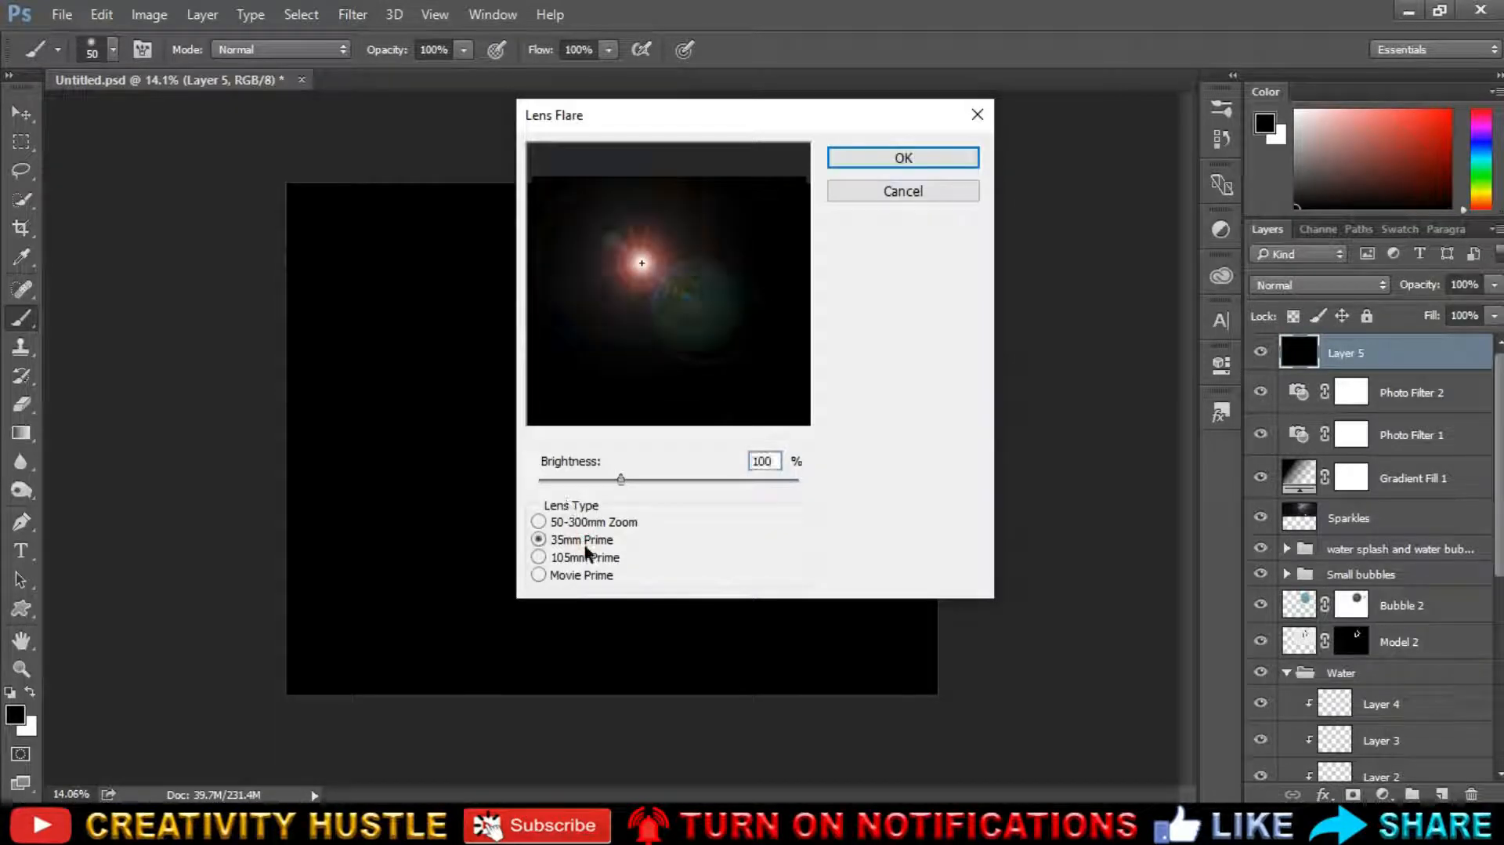
click(586, 557)
click(588, 574)
click(588, 557)
drag(652, 268, 703, 257)
drag(620, 477, 591, 477)
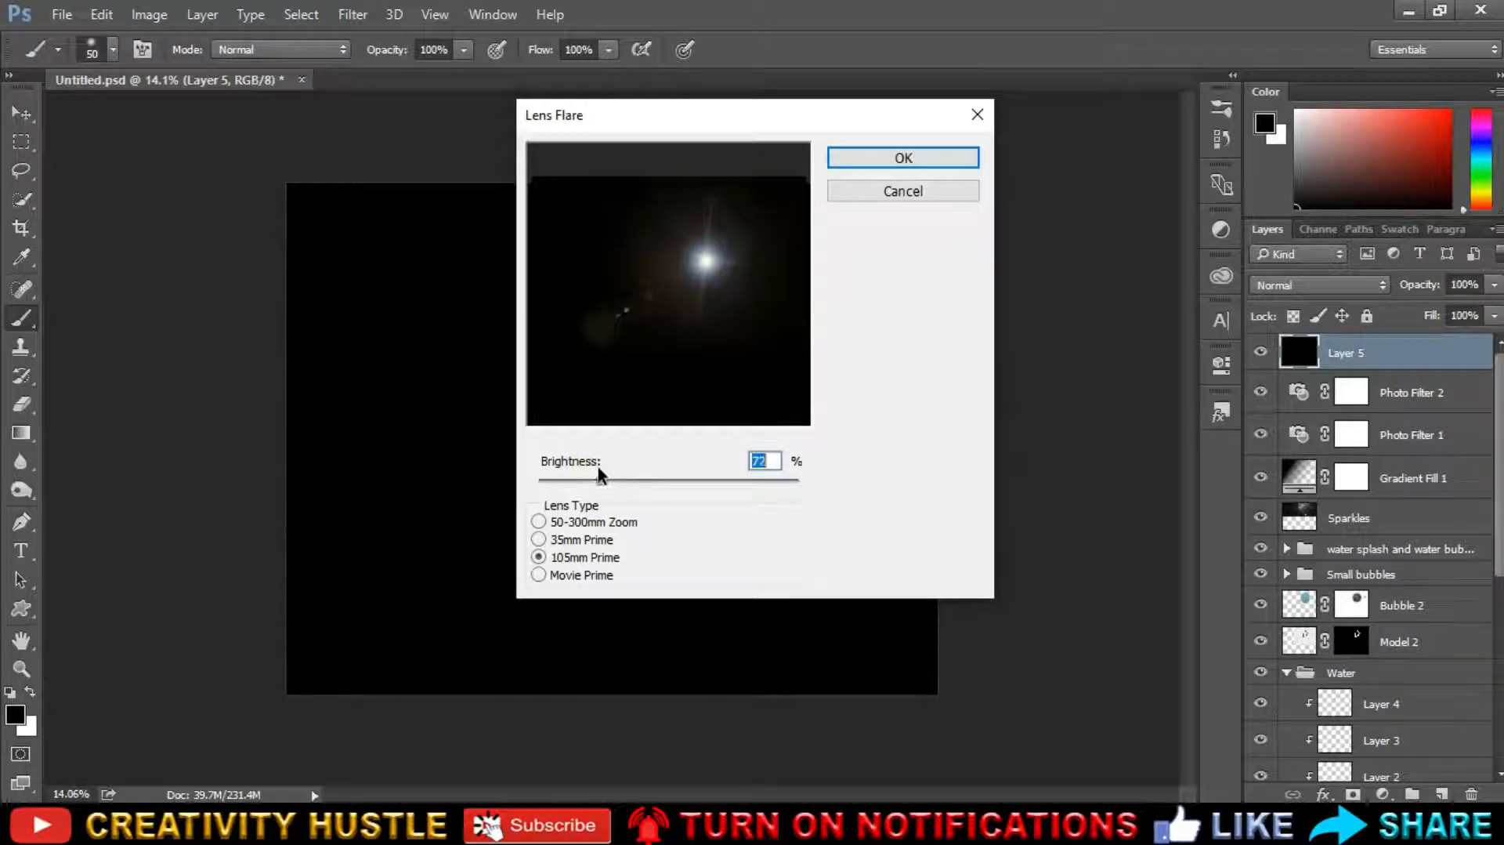
click(904, 160)
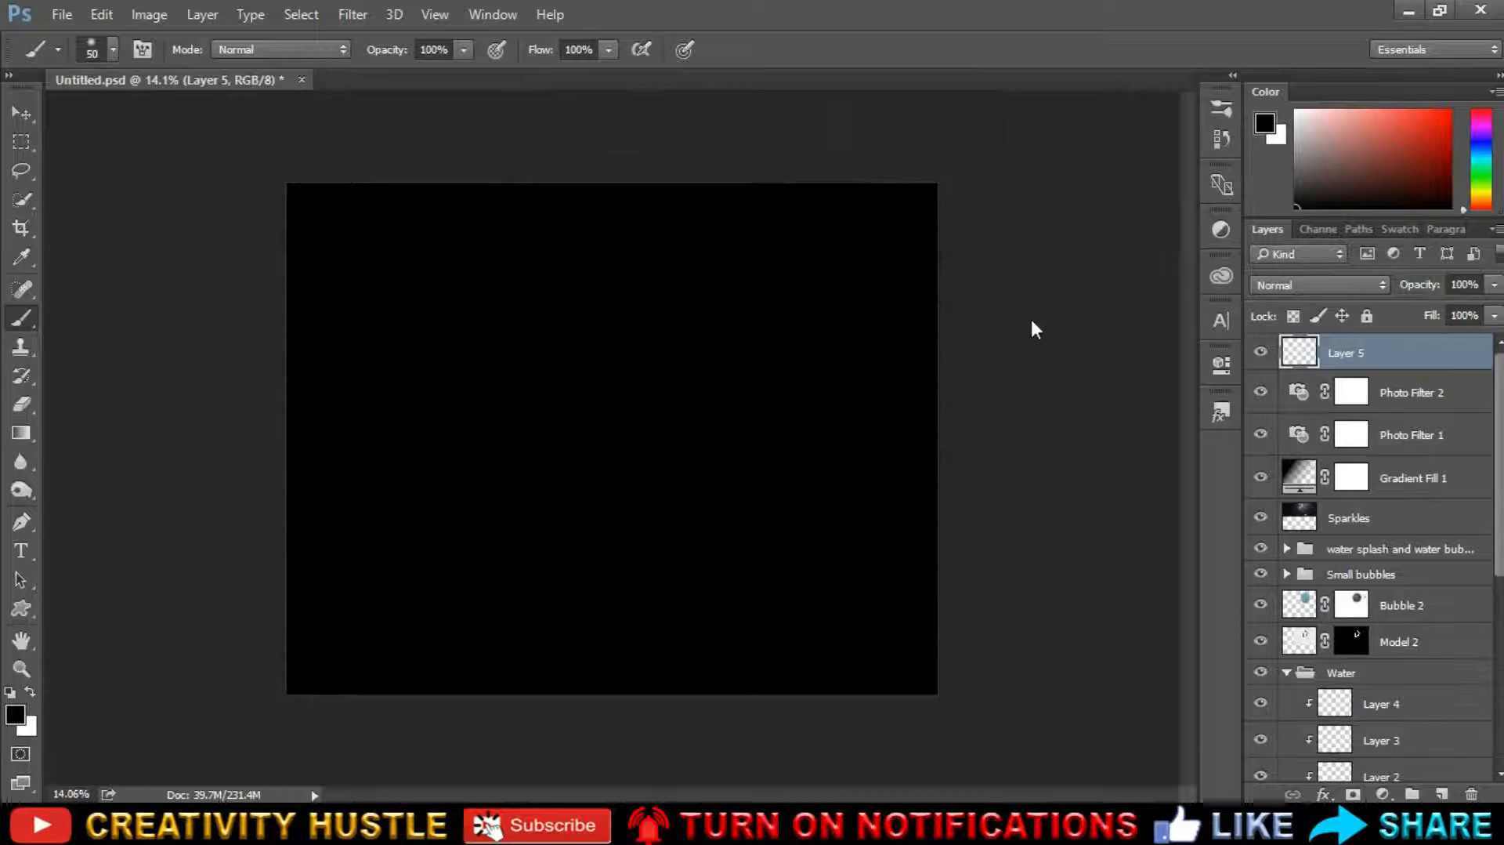
Set Layer 5 to Screen blending and move the flare to the upper-left edge of the large bubble.
click(1367, 284)
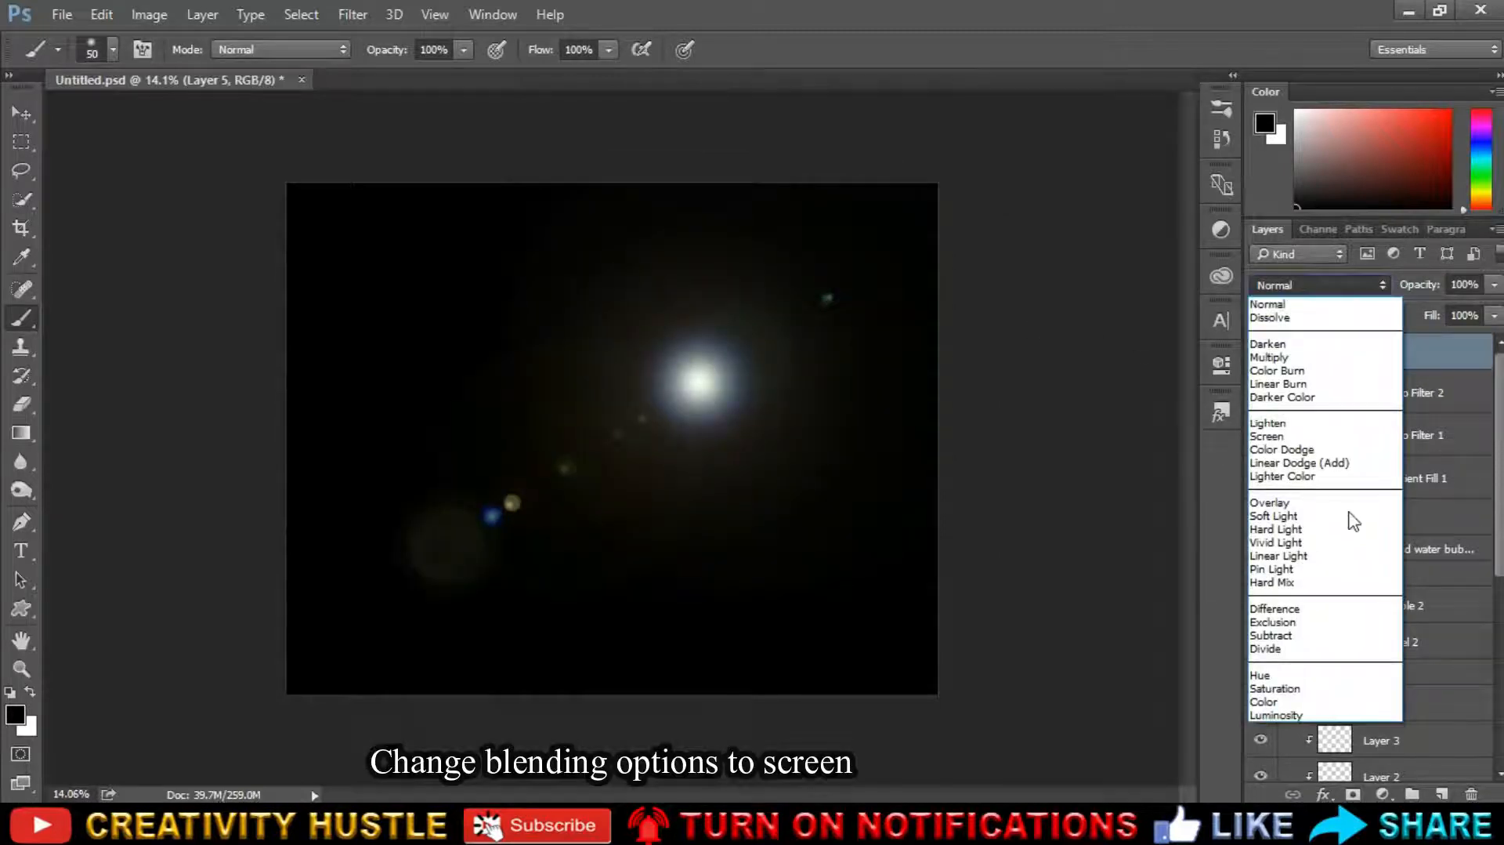
click(1319, 436)
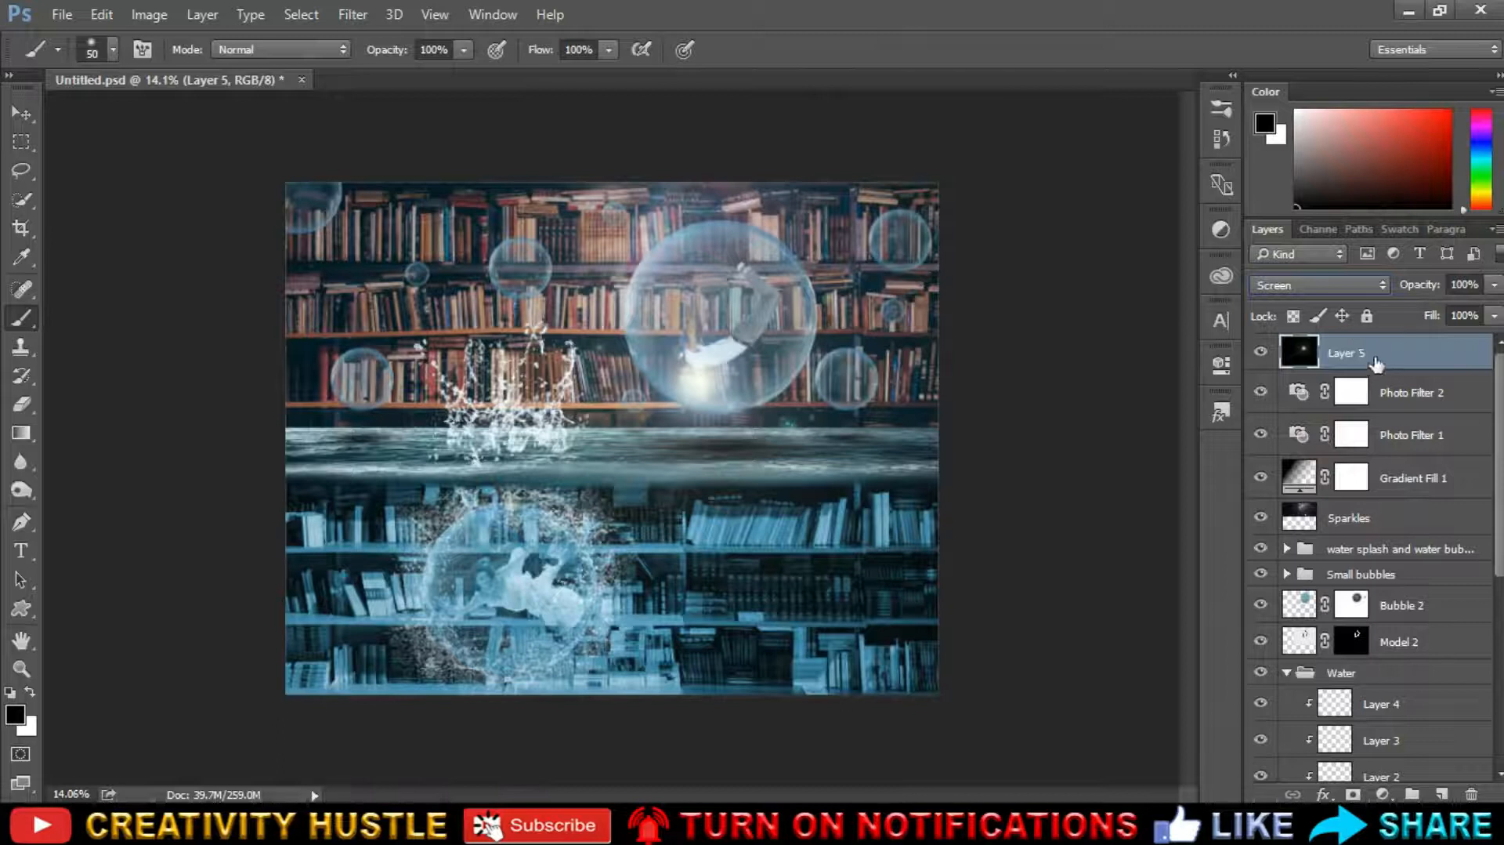
key(ctrl+t)
drag(832, 366, 755, 235)
key(Down)
key(Down)
key(Down)
key(Left)
key(Return)
key(ctrl+0)
key(ctrl+t)
key(Return)
Compare the image with and without the flare, and set Layer 5's opacity to 80%.
scroll(1235, 380, down, 3)
click(1261, 353)
click(1261, 353)
text(80)
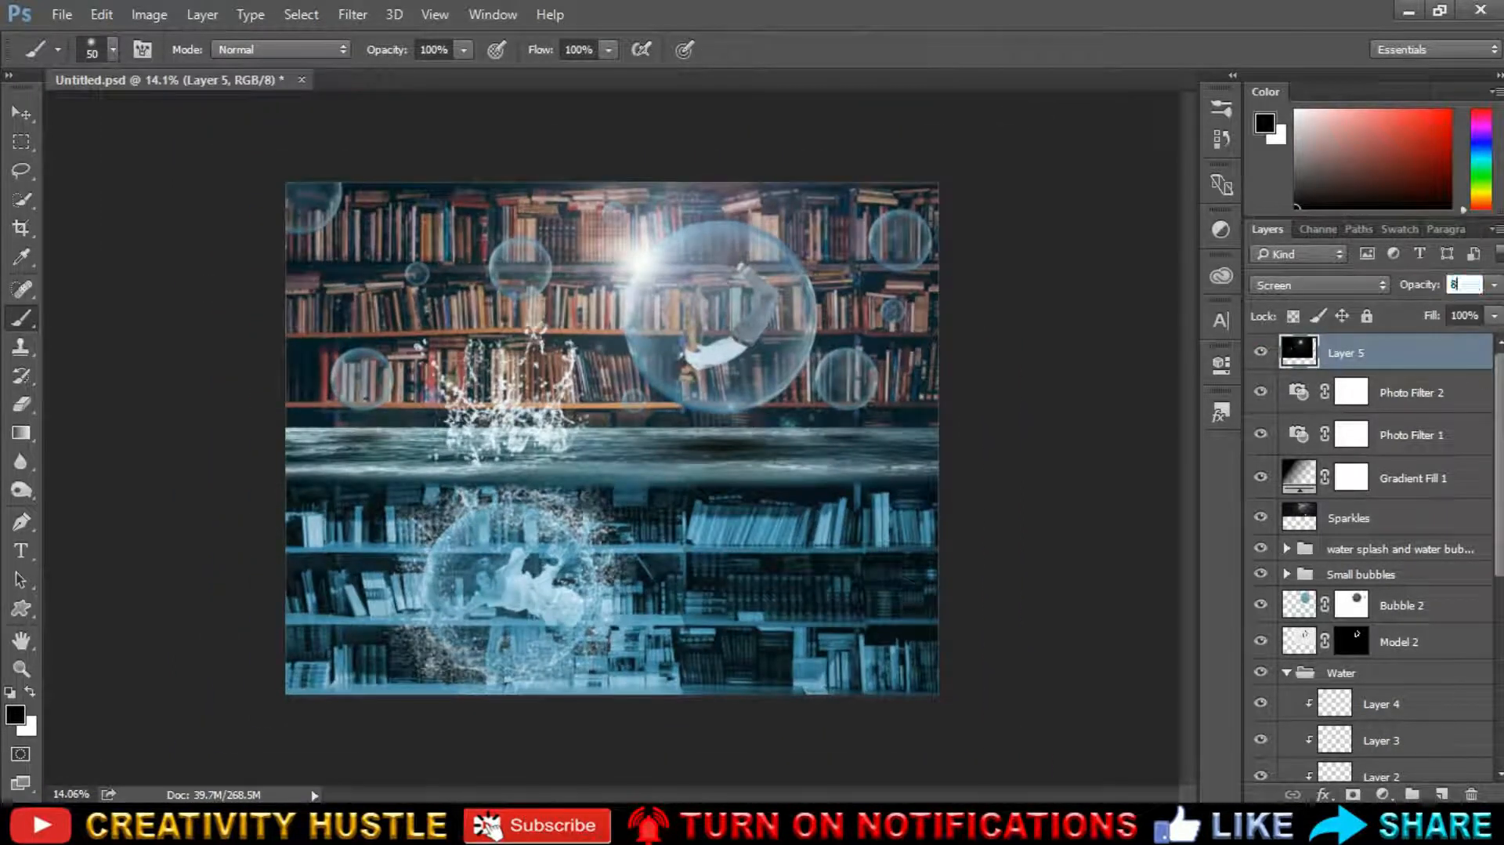
key(Return)
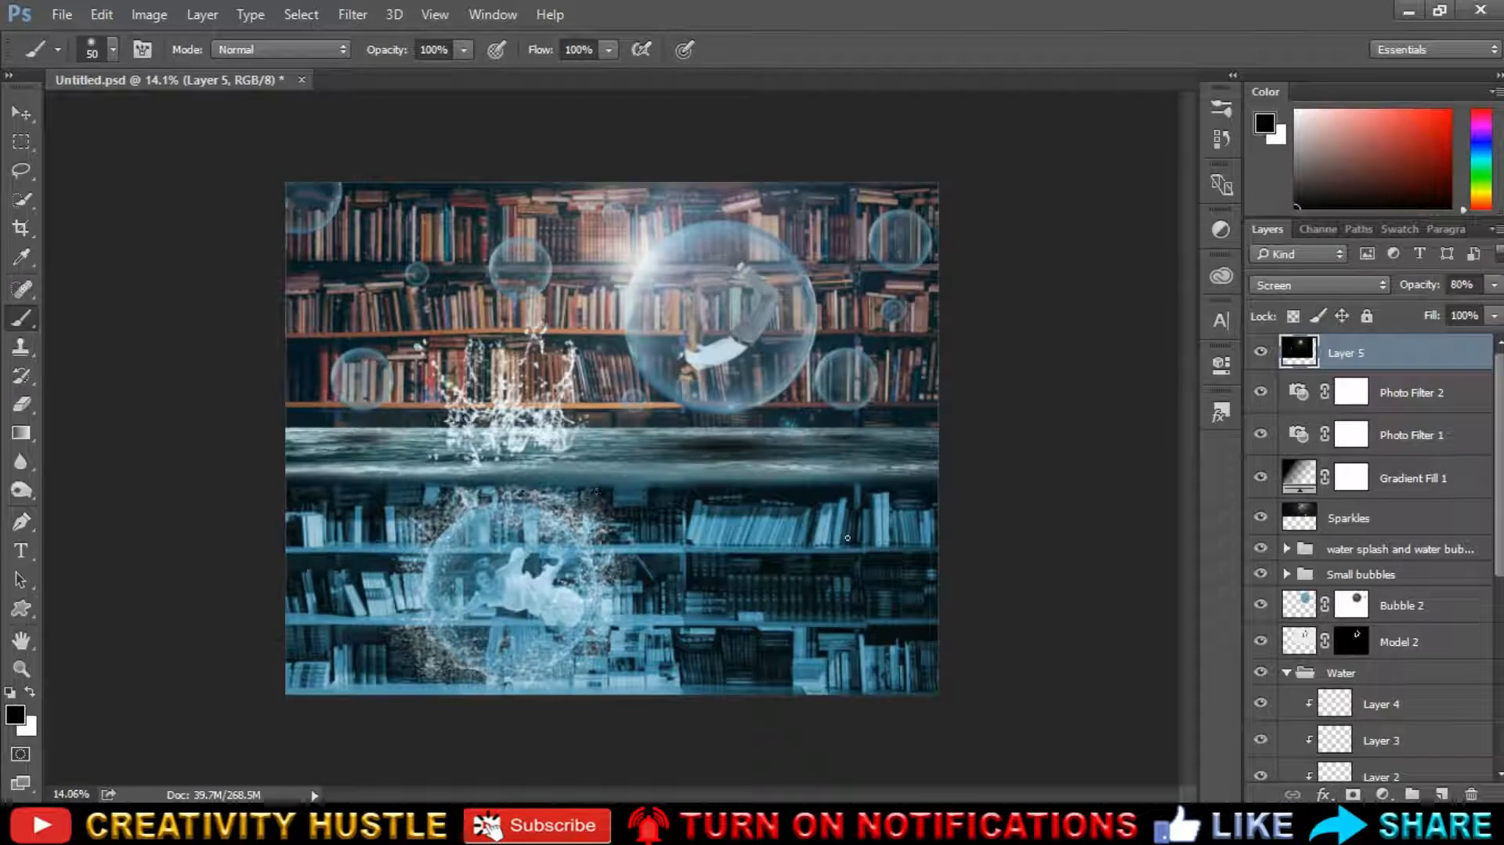
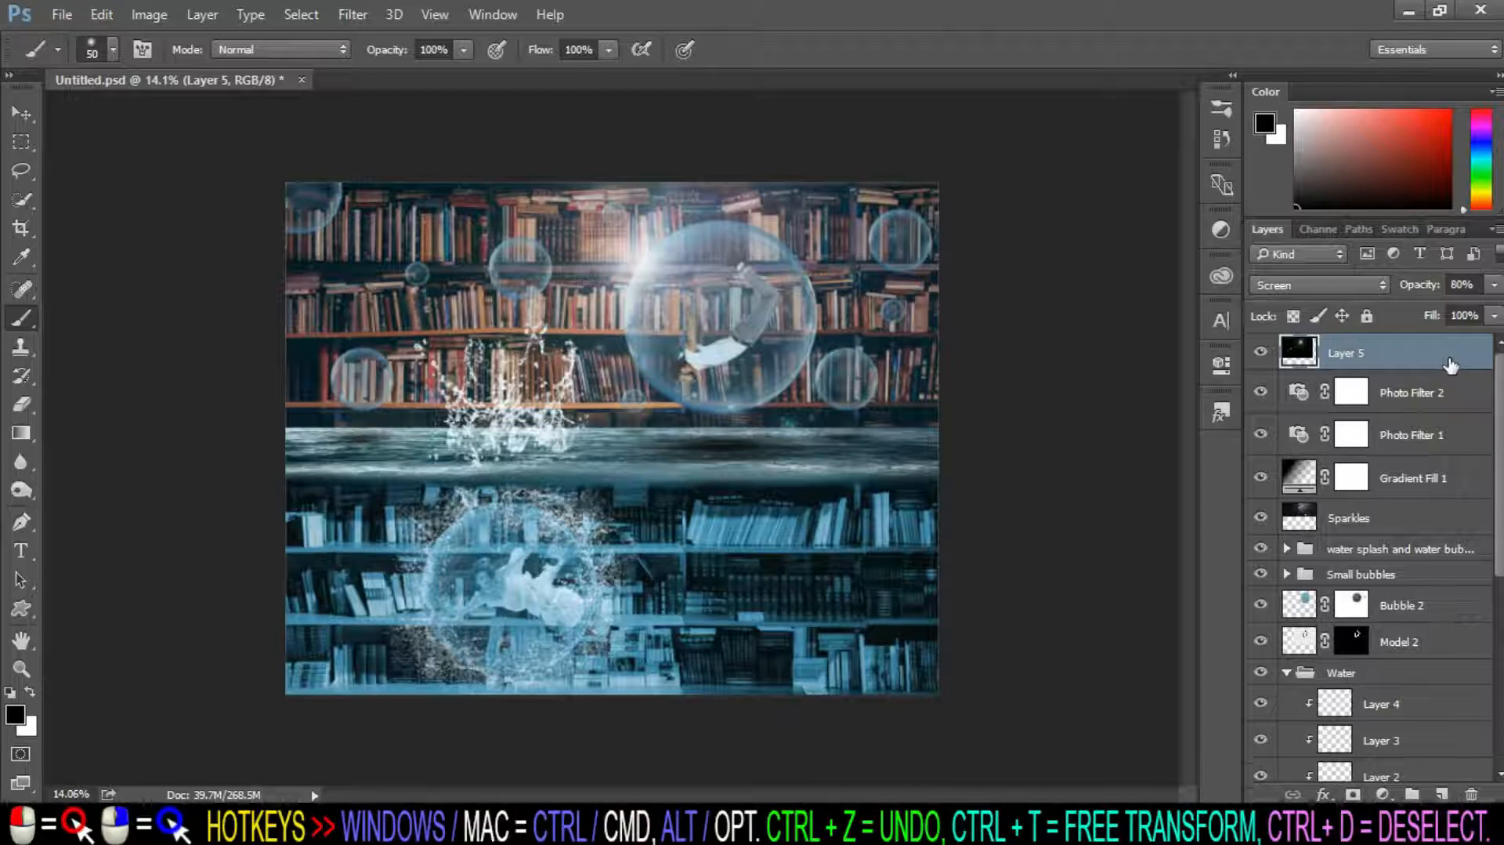
Add a new layer directly above Model 2 and clip it to the Model 2 layer.
scroll(1454, 471, down, 3)
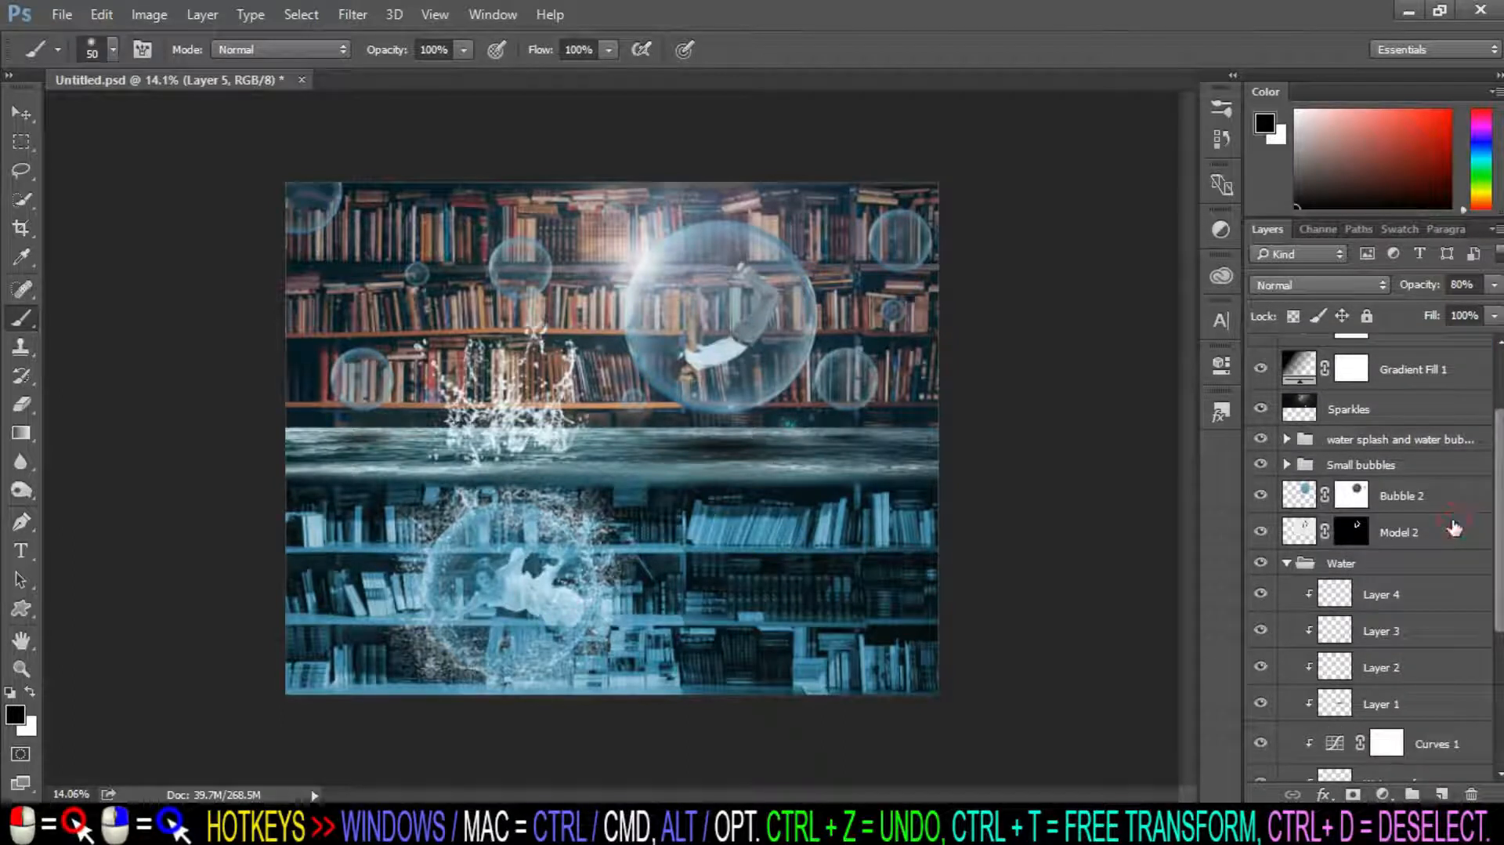
click(1454, 528)
click(1441, 794)
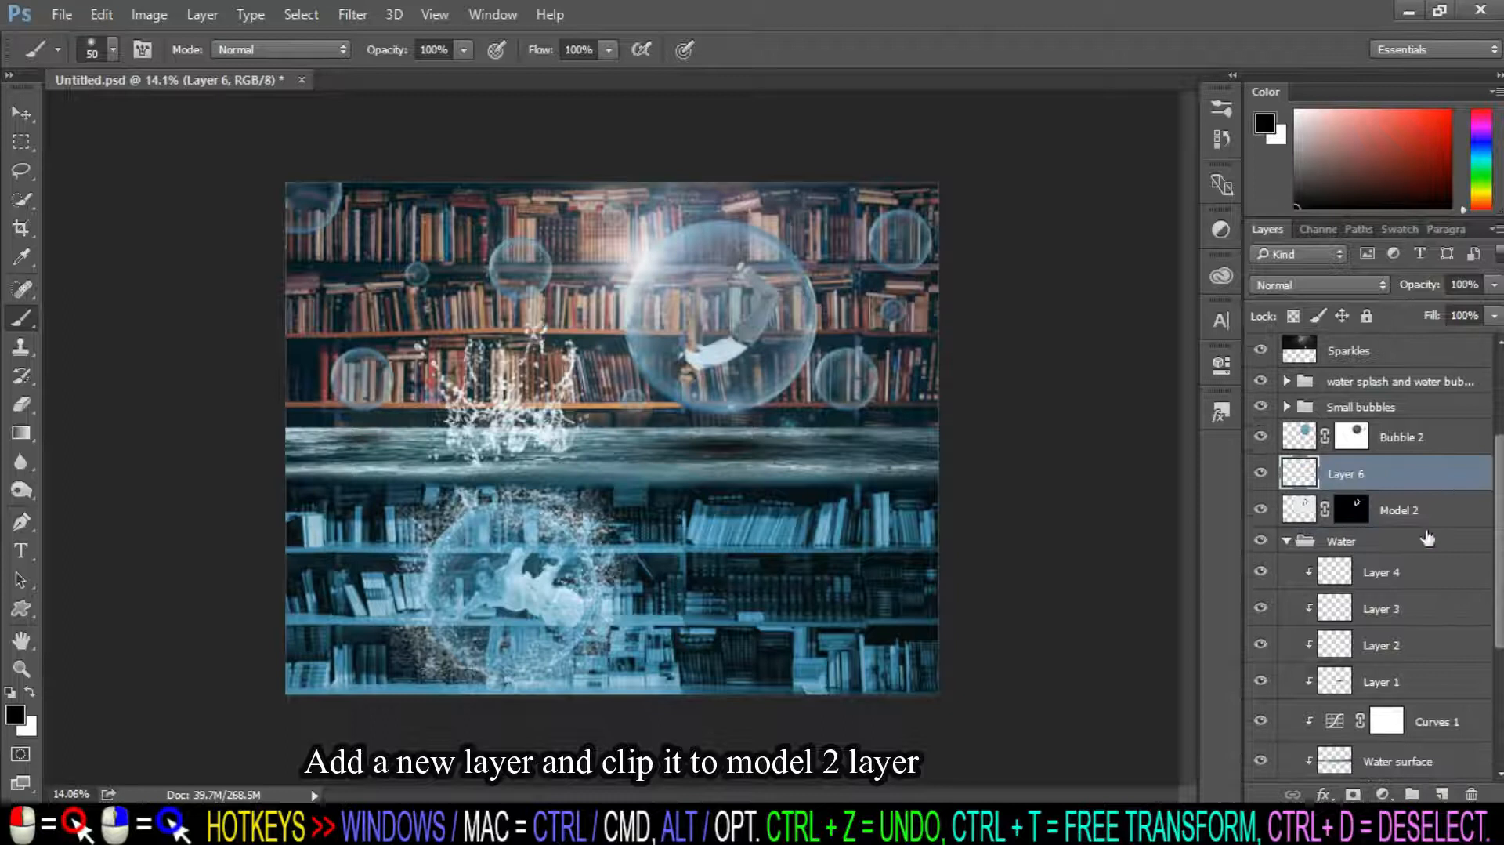
right_click(1449, 475)
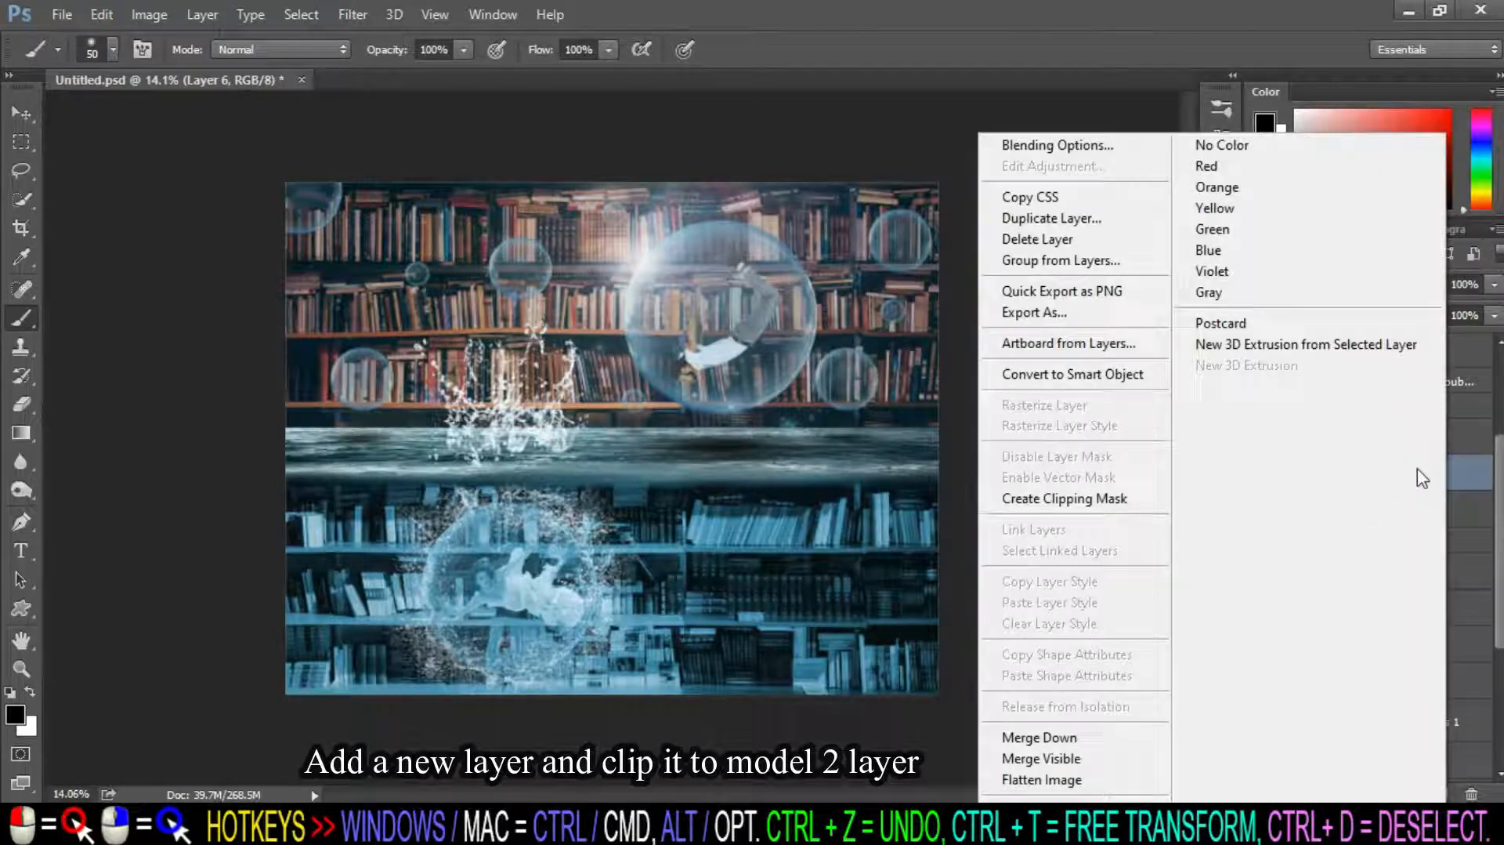
click(1124, 498)
Paint bright blue rim light on Layer 6 along the flare-facing edges of the upper model's head, arms and legs.
scroll(683, 287, up, 5)
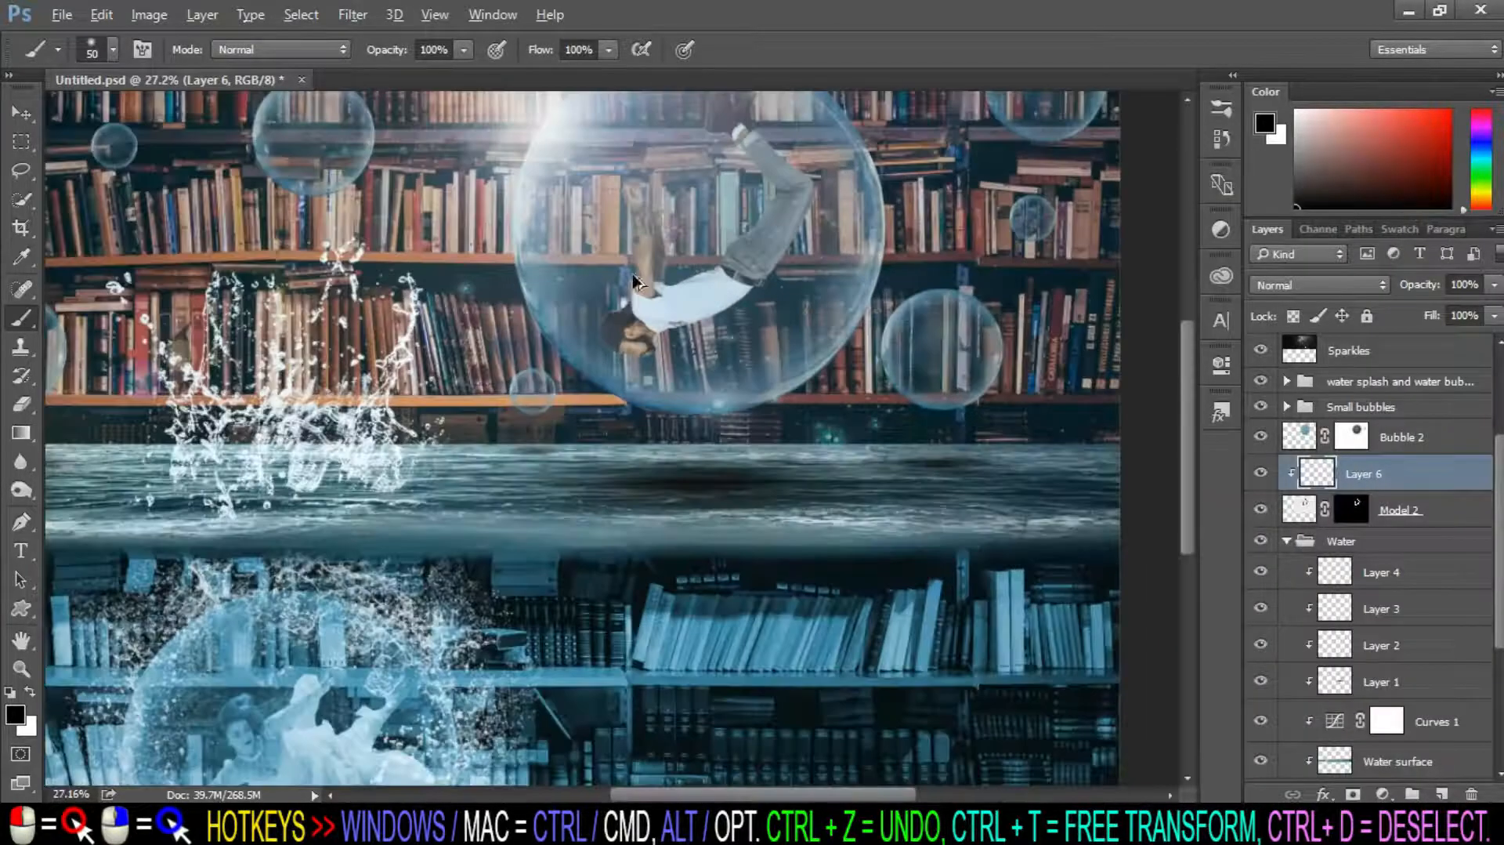
scroll(684, 287, up, 1)
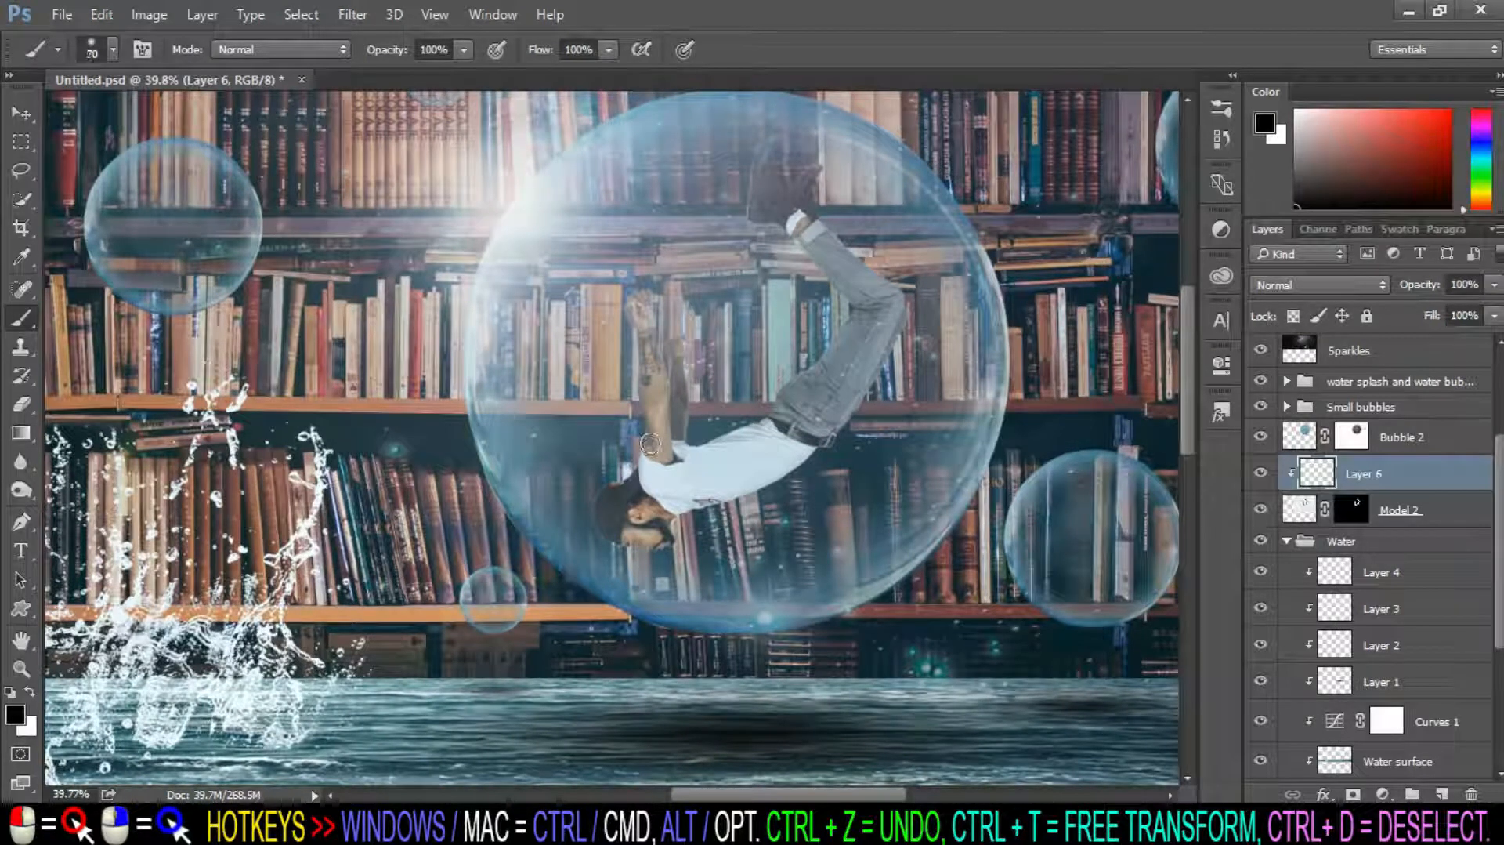
click(29, 691)
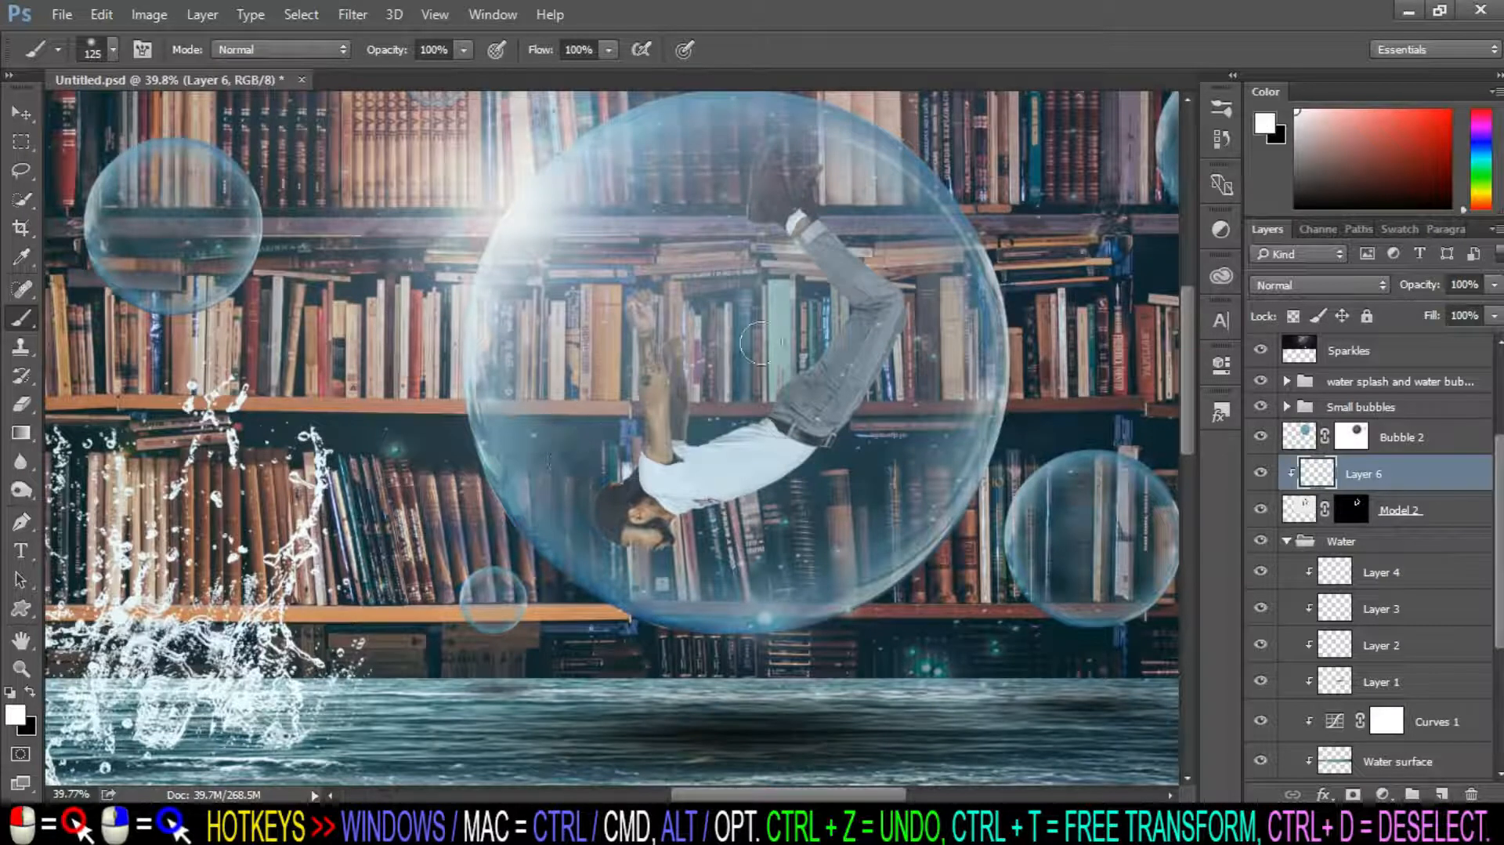
click(15, 714)
click(1184, 468)
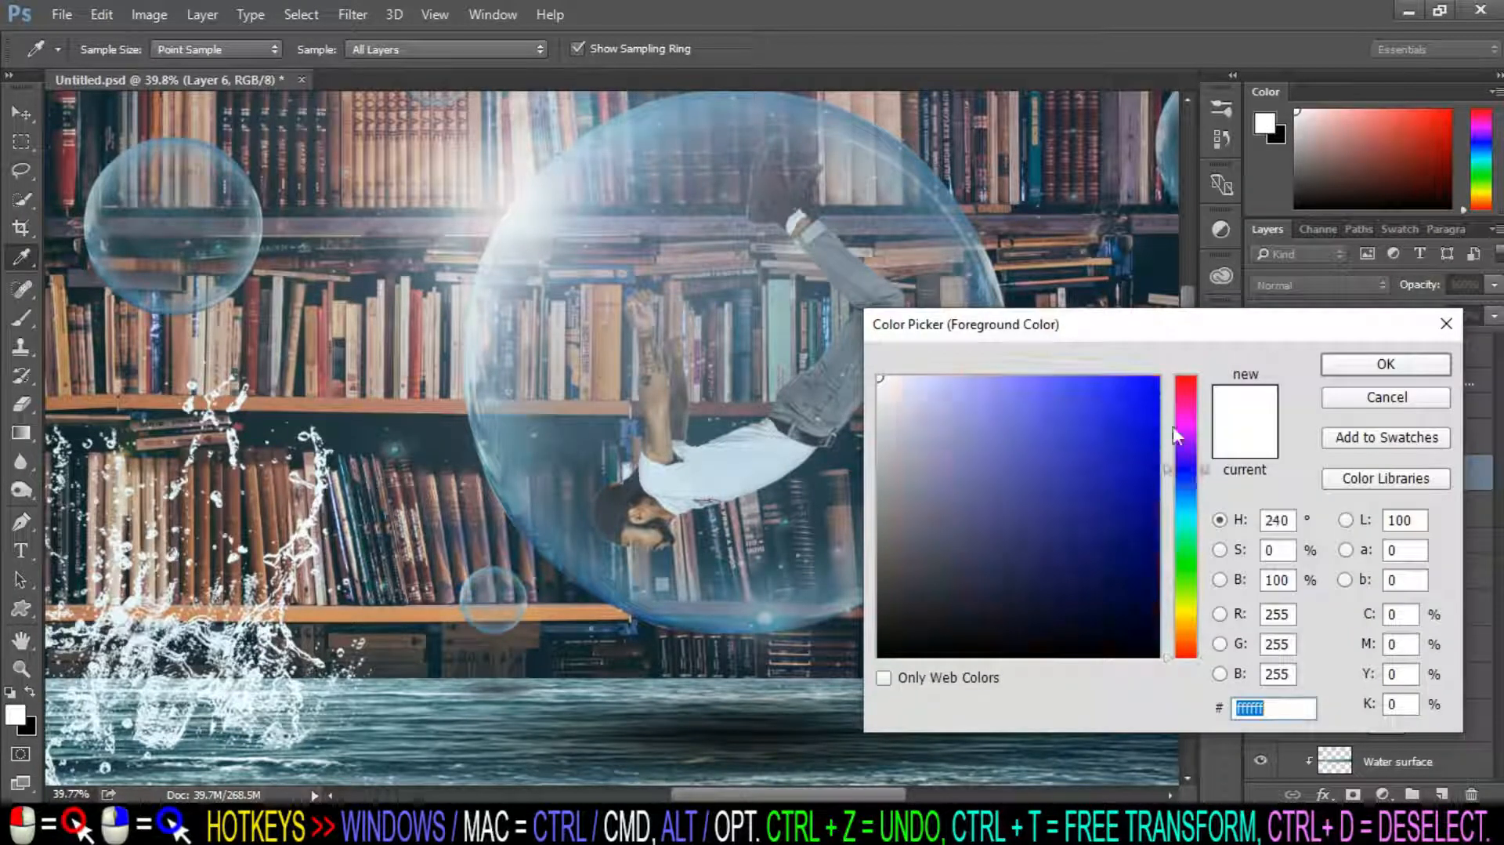
click(1160, 378)
click(1188, 505)
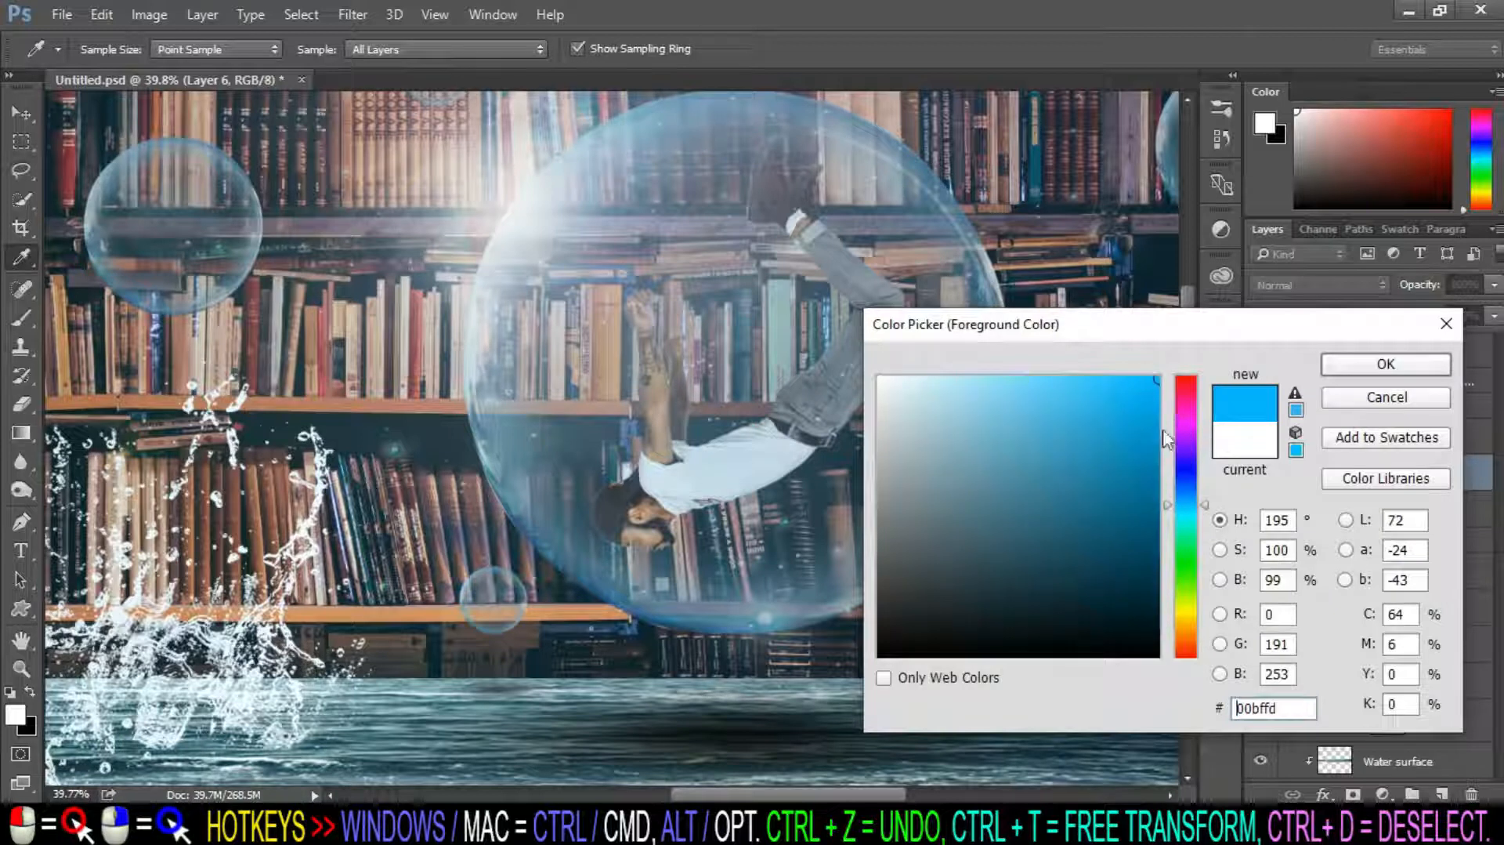
click(1353, 364)
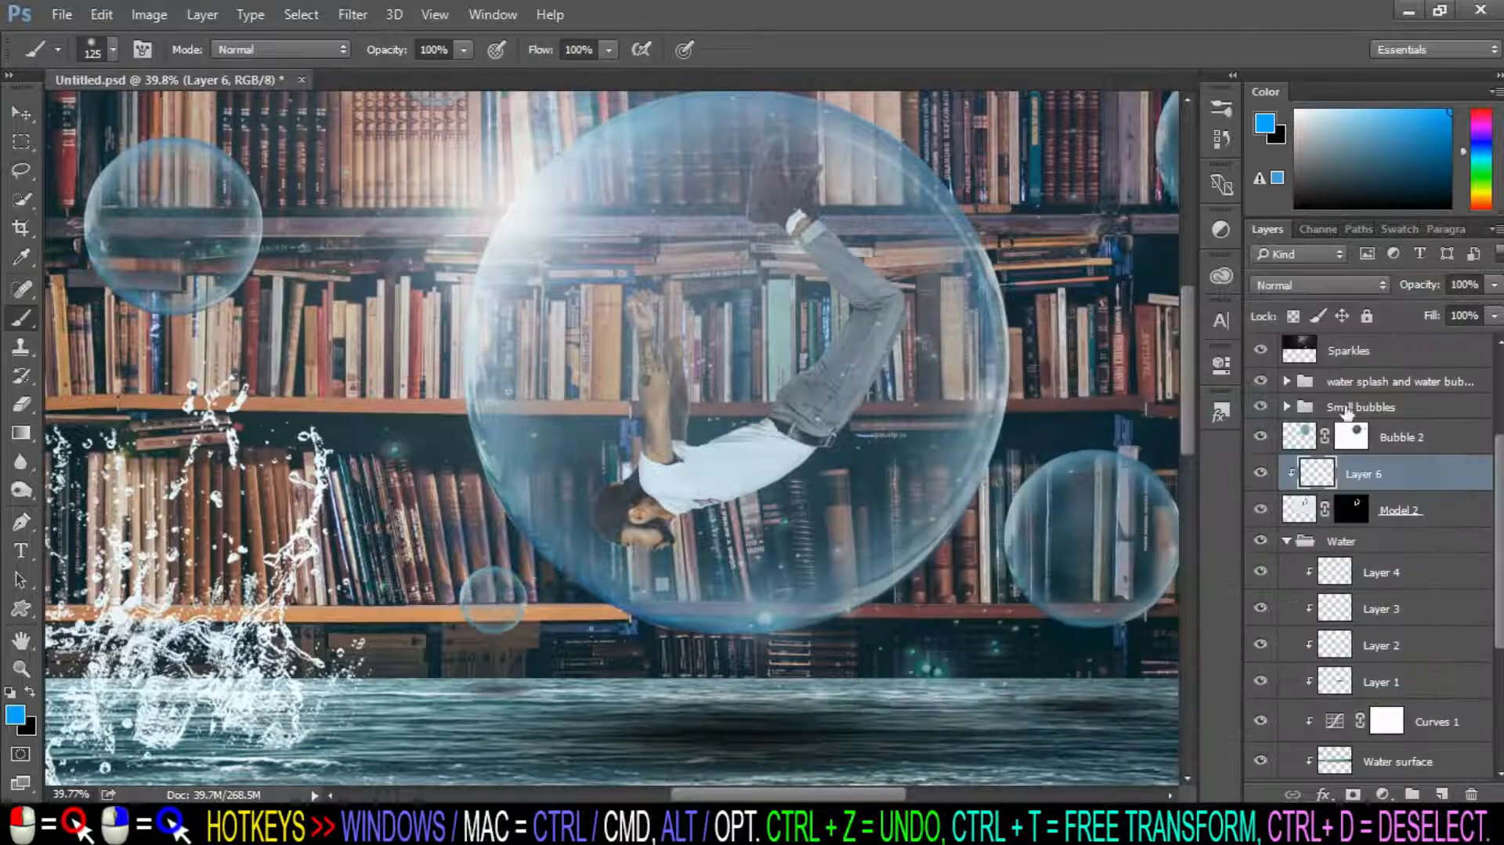
mouse_move(598, 345)
mouse_down()
mouse_move(618, 470)
mouse_move(580, 518)
mouse_up()
mouse_move(618, 302)
mouse_down()
mouse_move(665, 268)
mouse_move(693, 334)
mouse_up()
scroll(862, 120, down, 2)
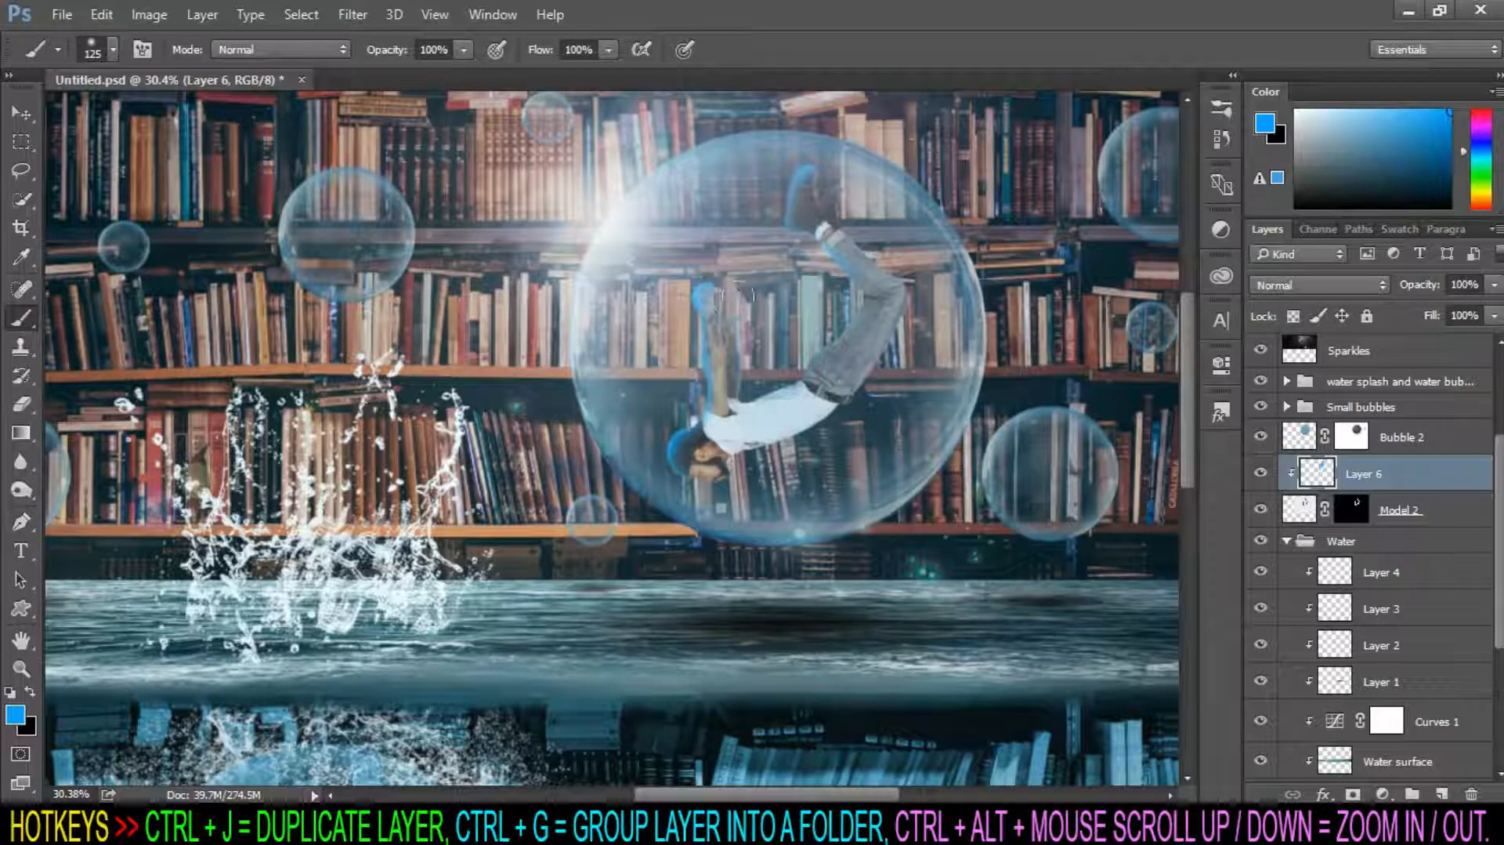
Set Layer 6 to Overlay blending, and duplicate it as another layer clipped to Model 2.
click(1358, 283)
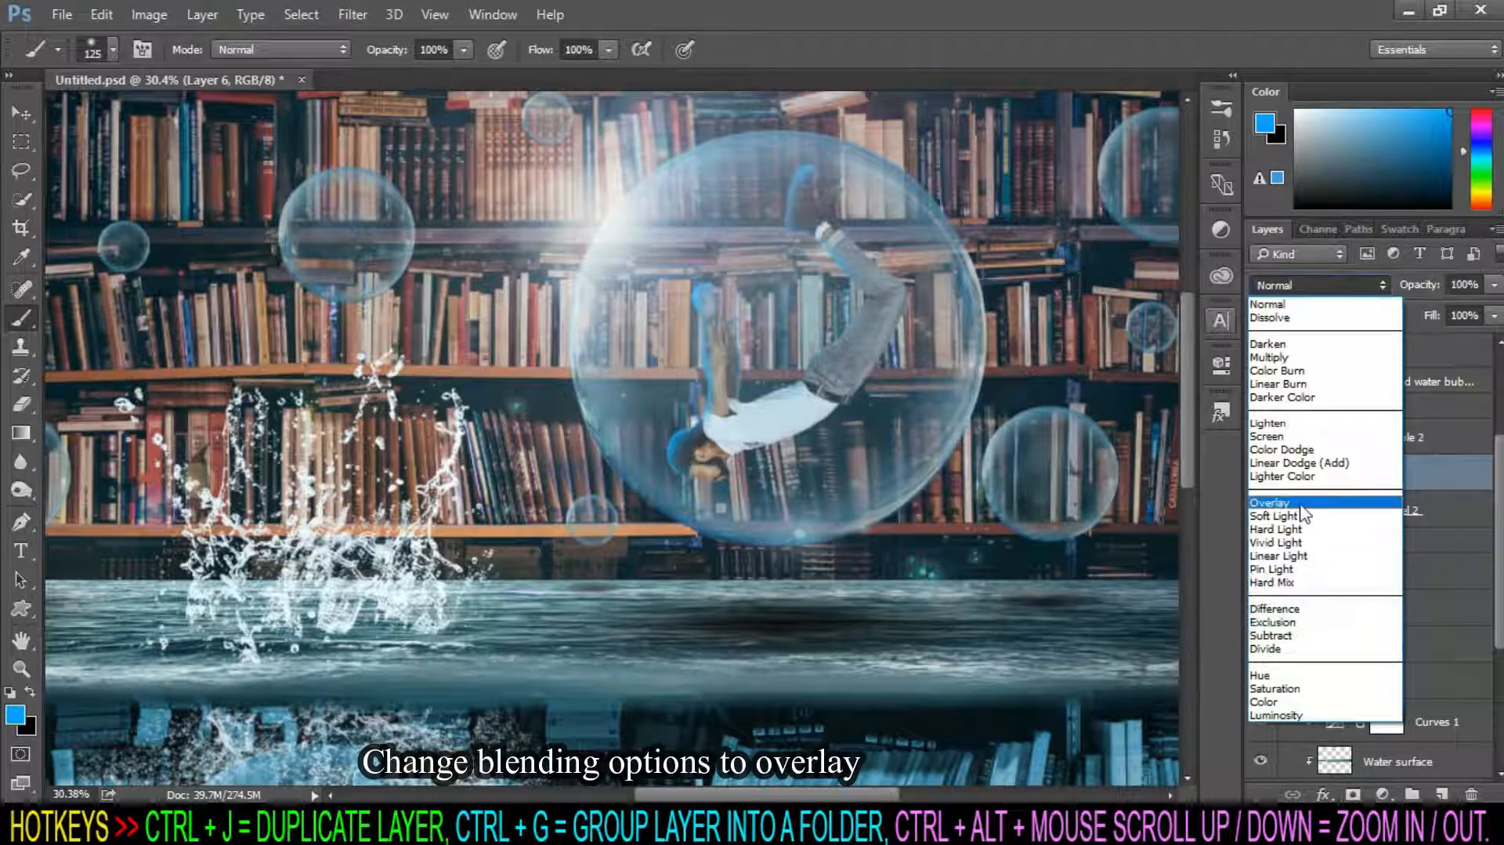
click(1303, 505)
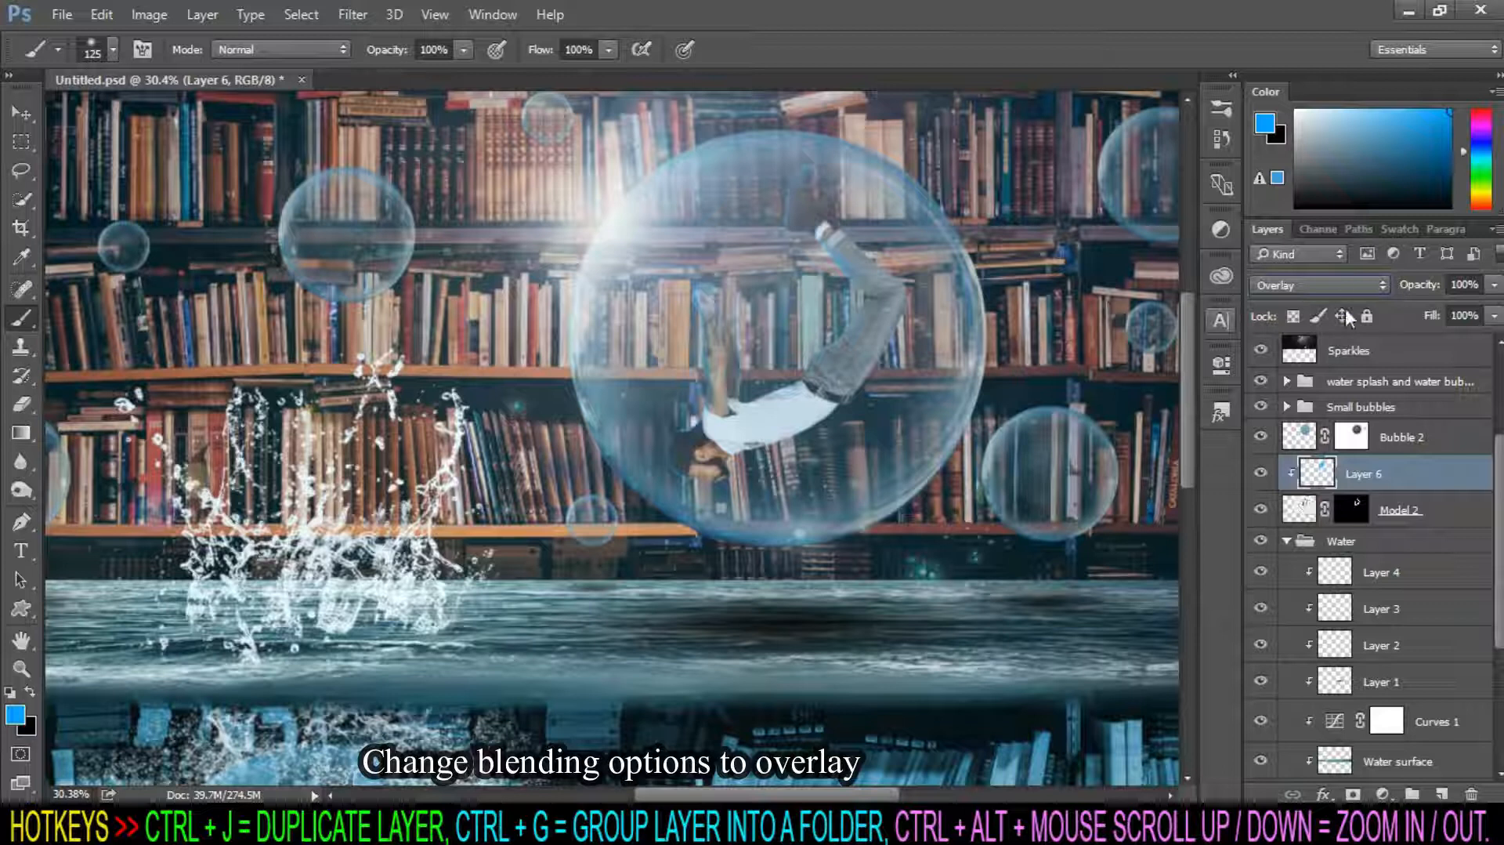
key(ctrl+j)
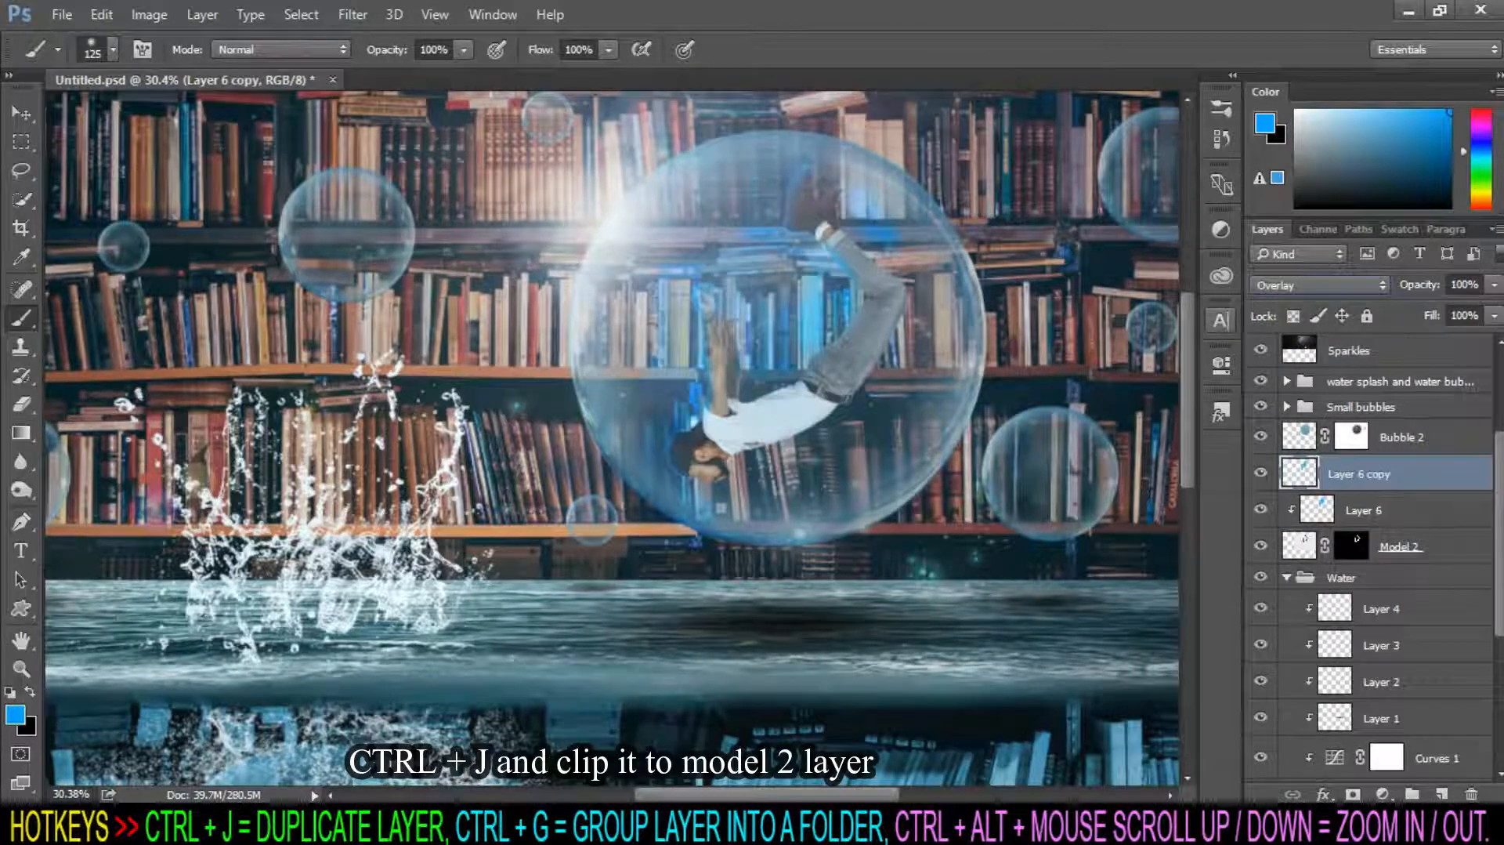
right_click(1452, 473)
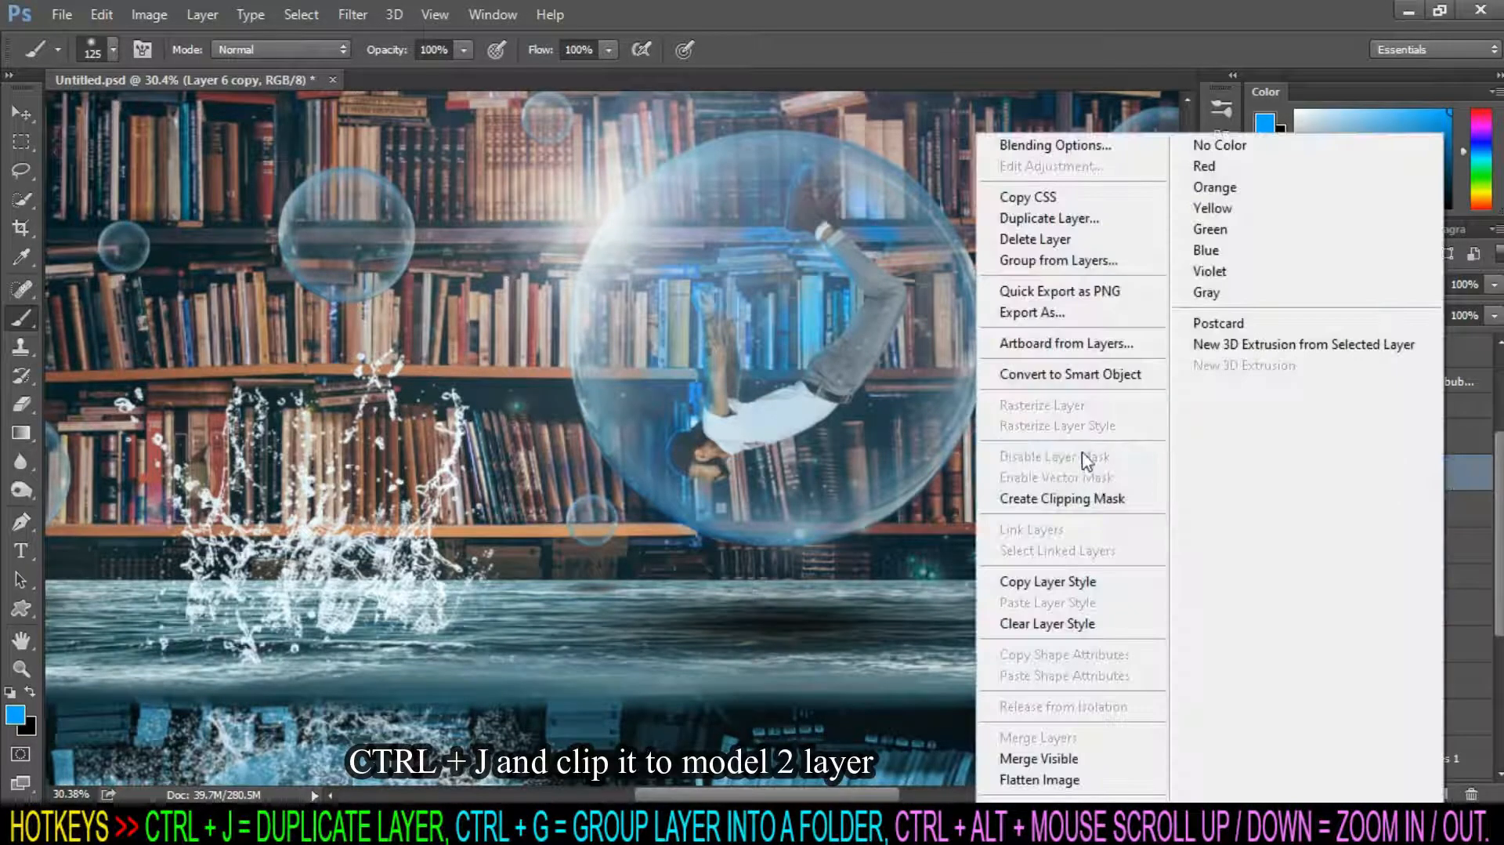
click(1096, 498)
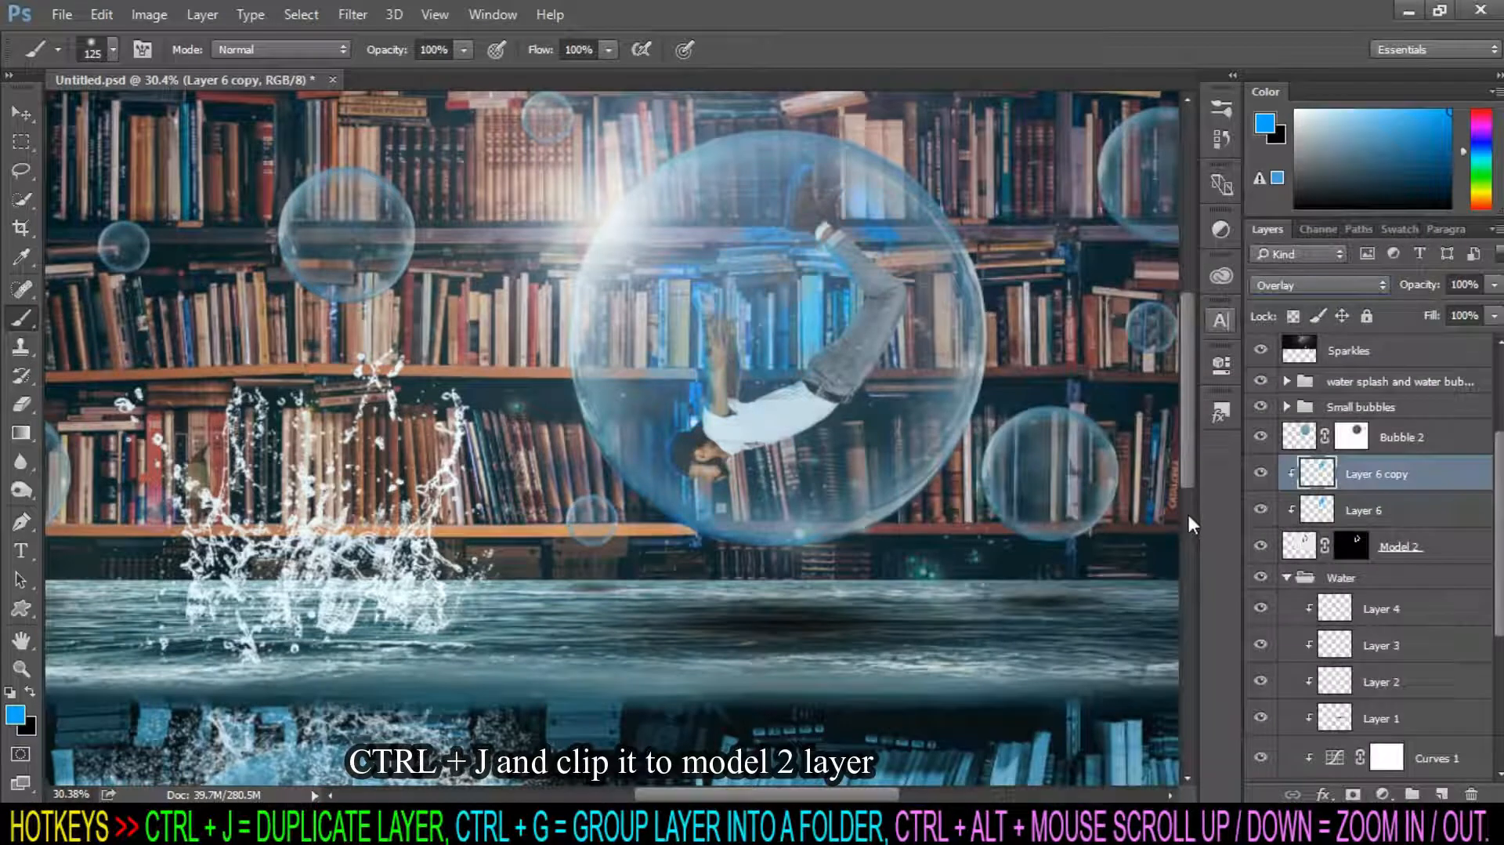
Change the blending mode of the original Layer 6 to Screen.
click(1446, 511)
click(1357, 283)
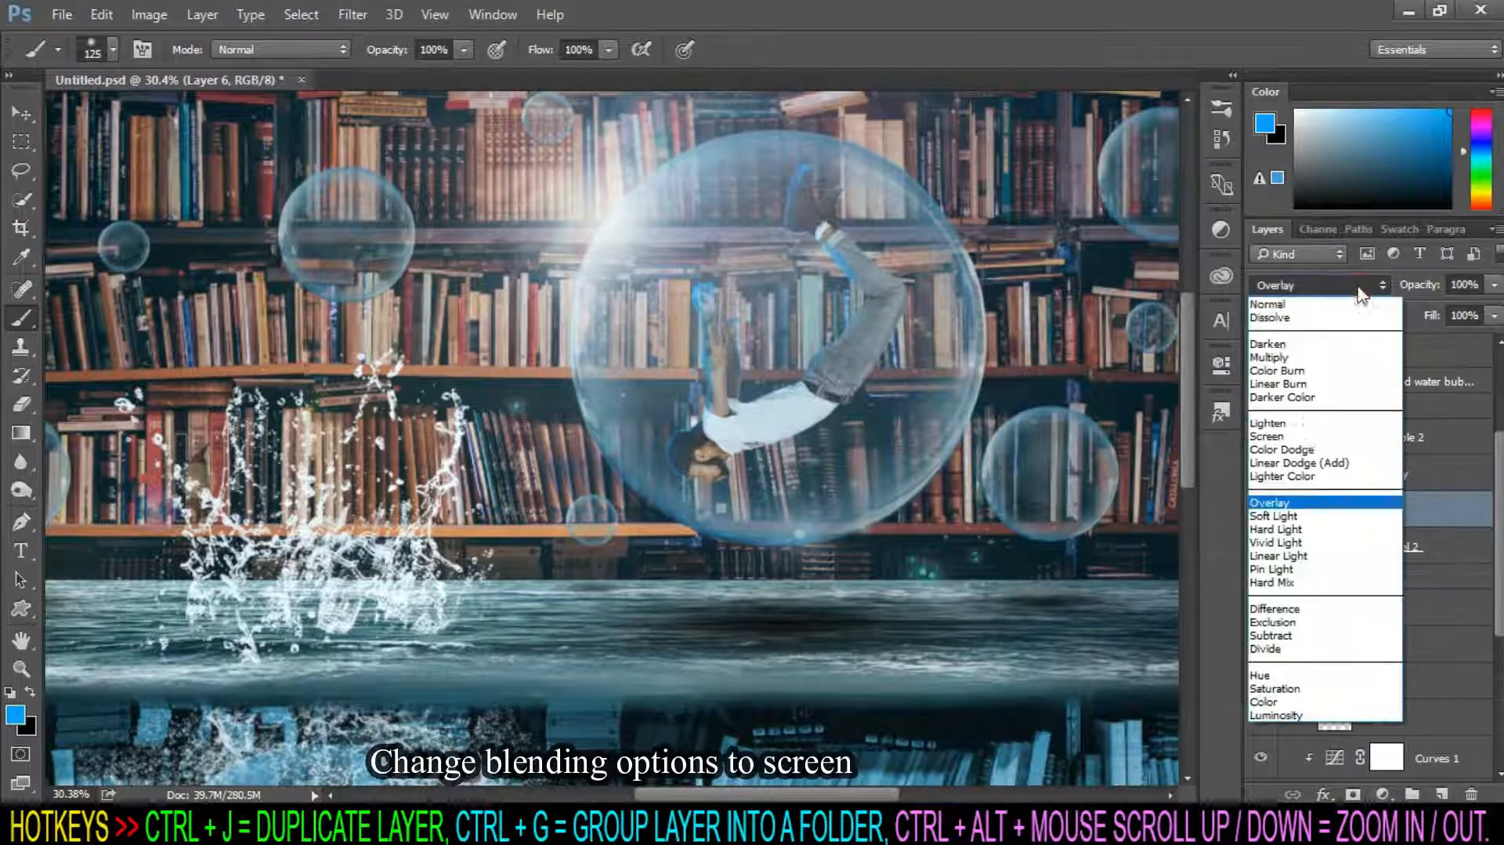
click(1303, 431)
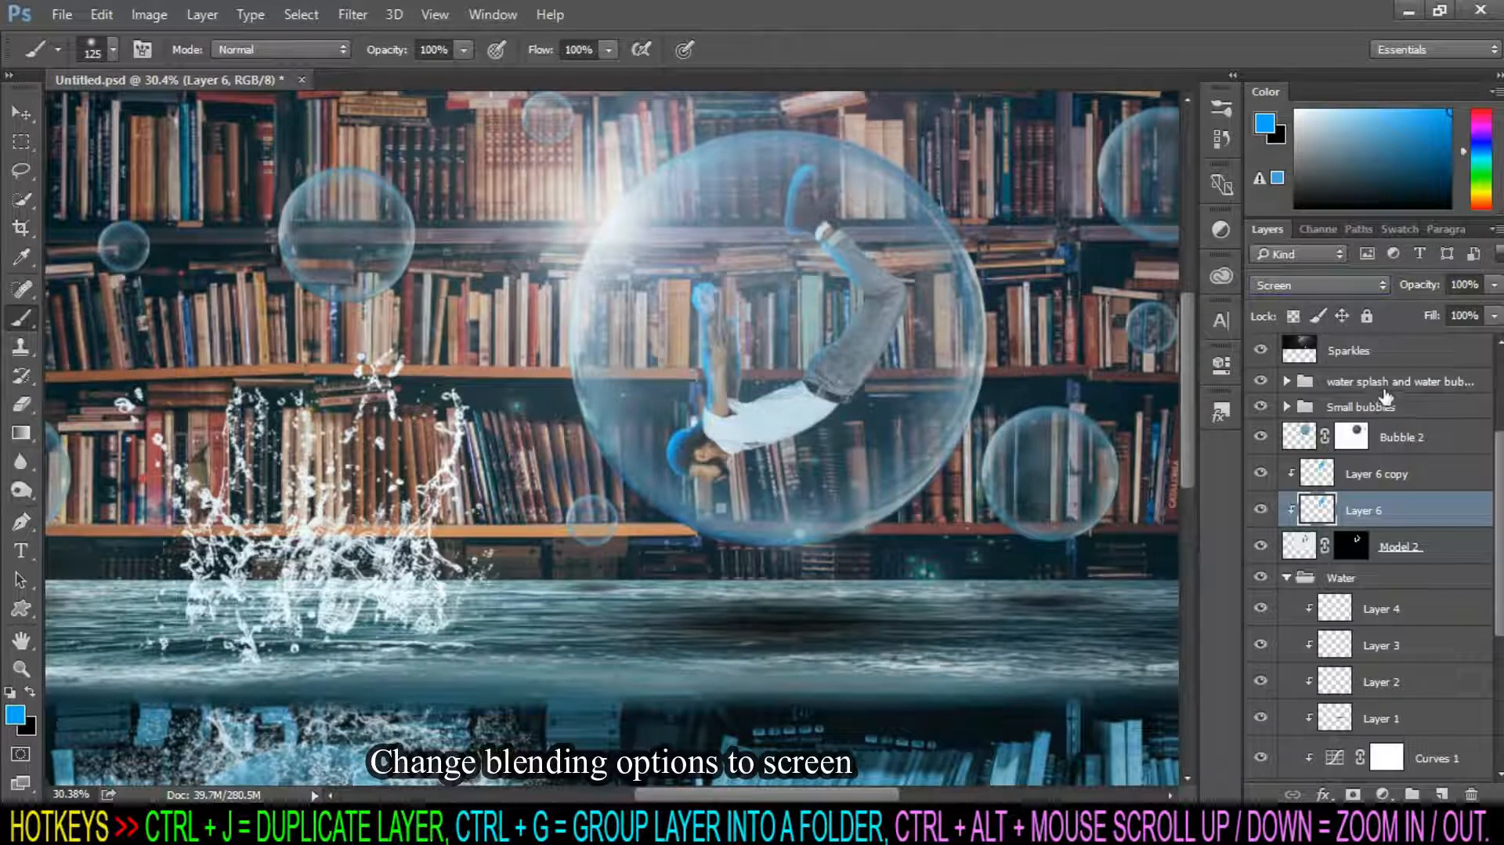
Reduce the opacity of both Layer 6 copy and Layer 6 to 50%.
click(1428, 476)
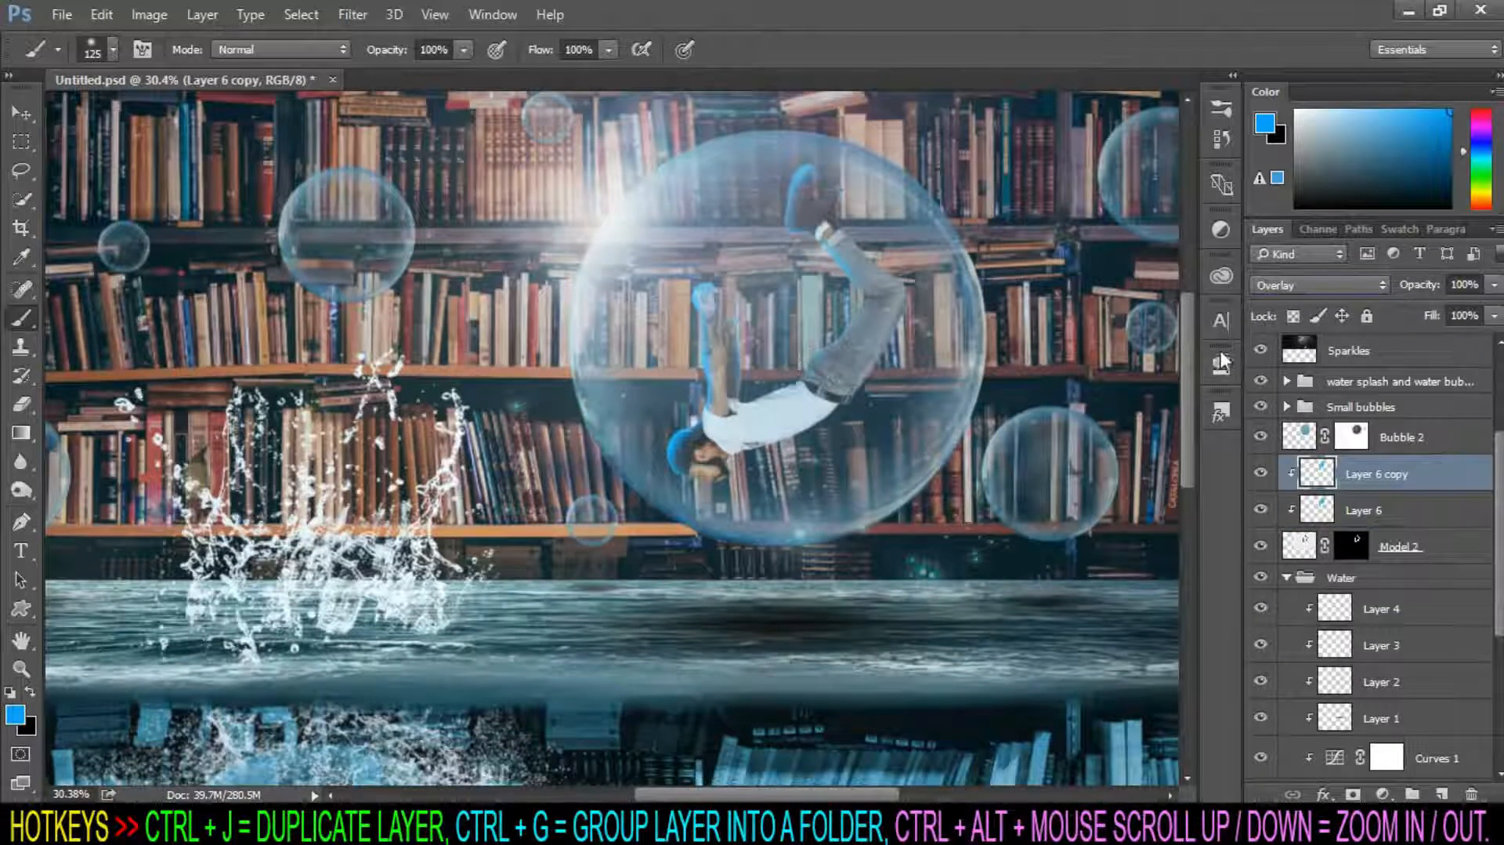
click(1451, 506)
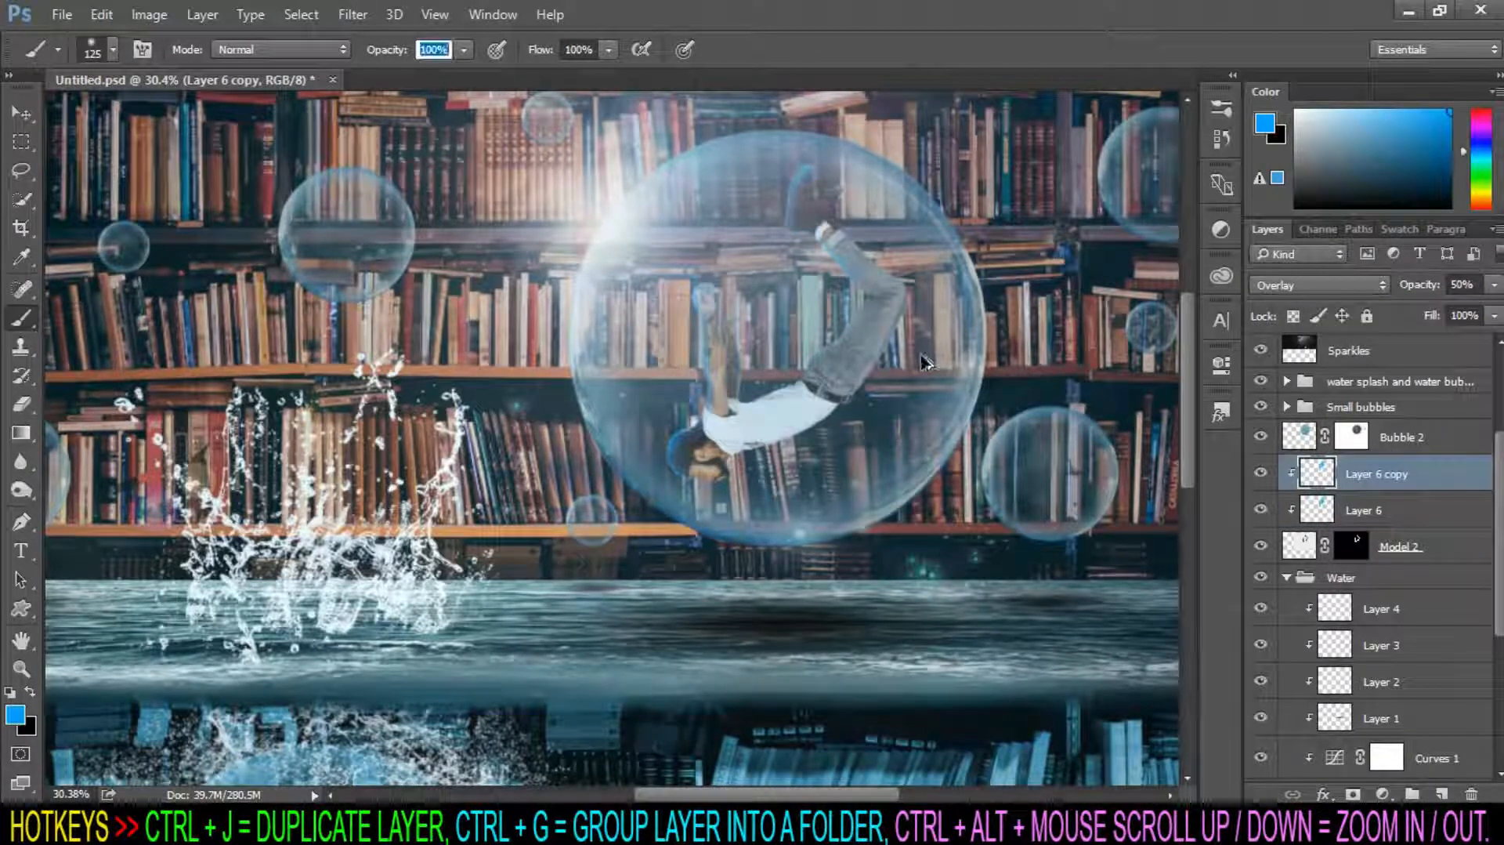
click(1452, 480)
Paint more blue rim light on the upper model across Layer 6 and Layer 6 copy with the brush at 63% opacity.
scroll(821, 423, down, 3)
scroll(820, 423, up, 4)
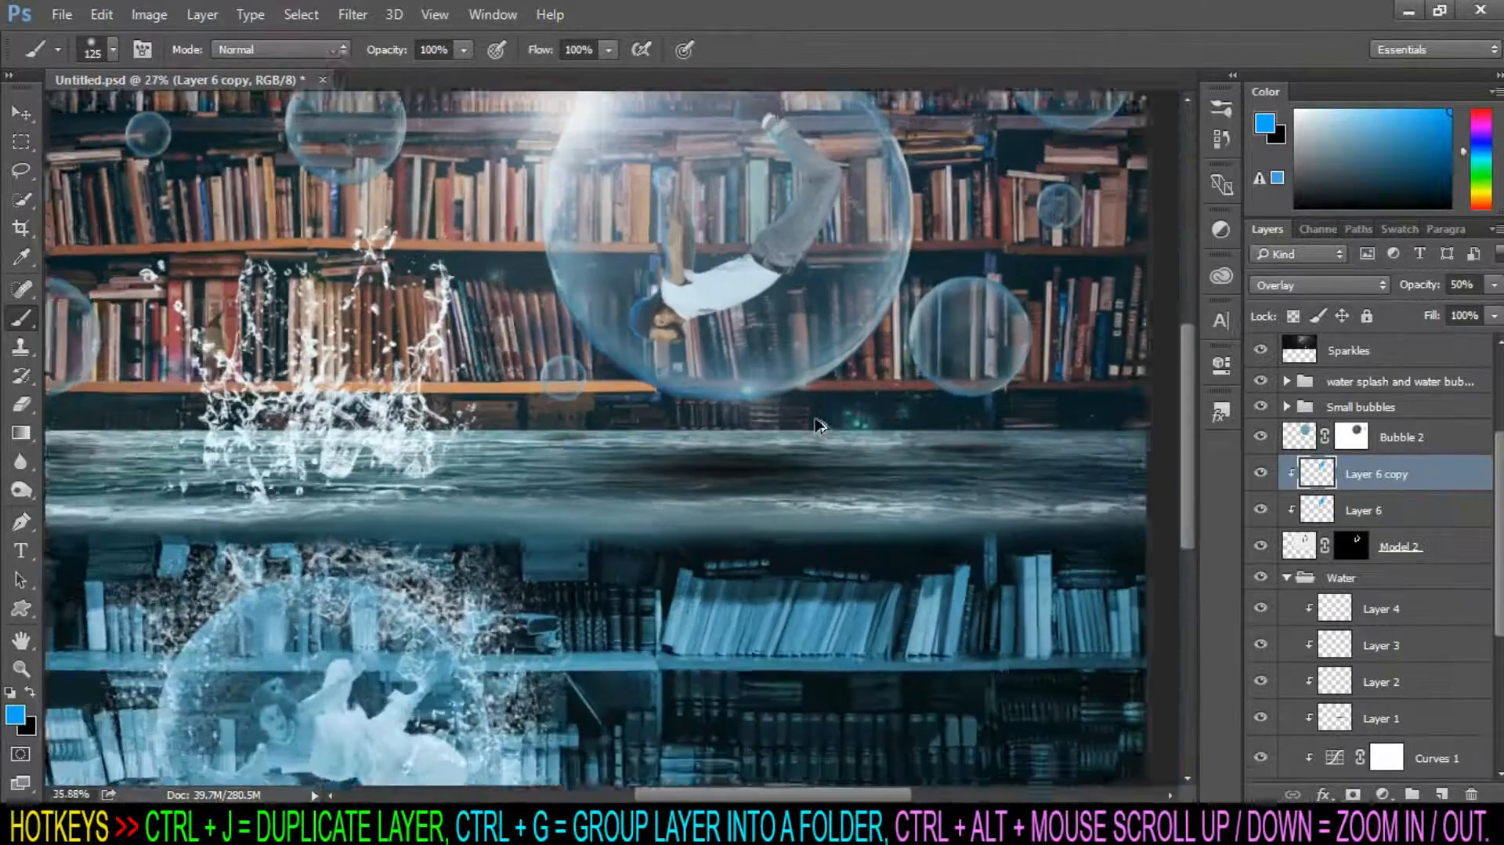
key(6)
key(3)
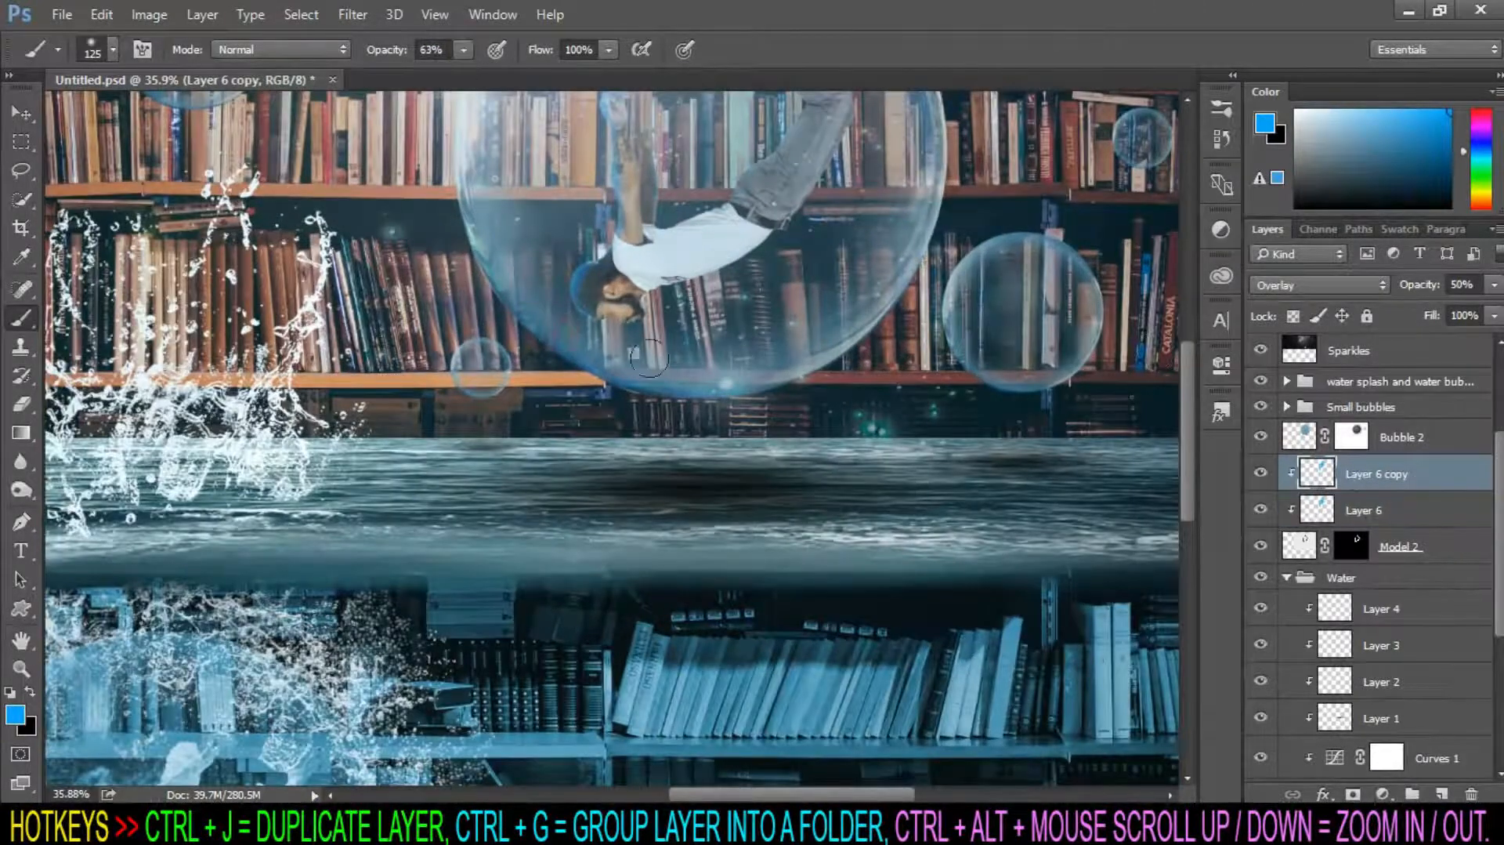
click(1342, 514)
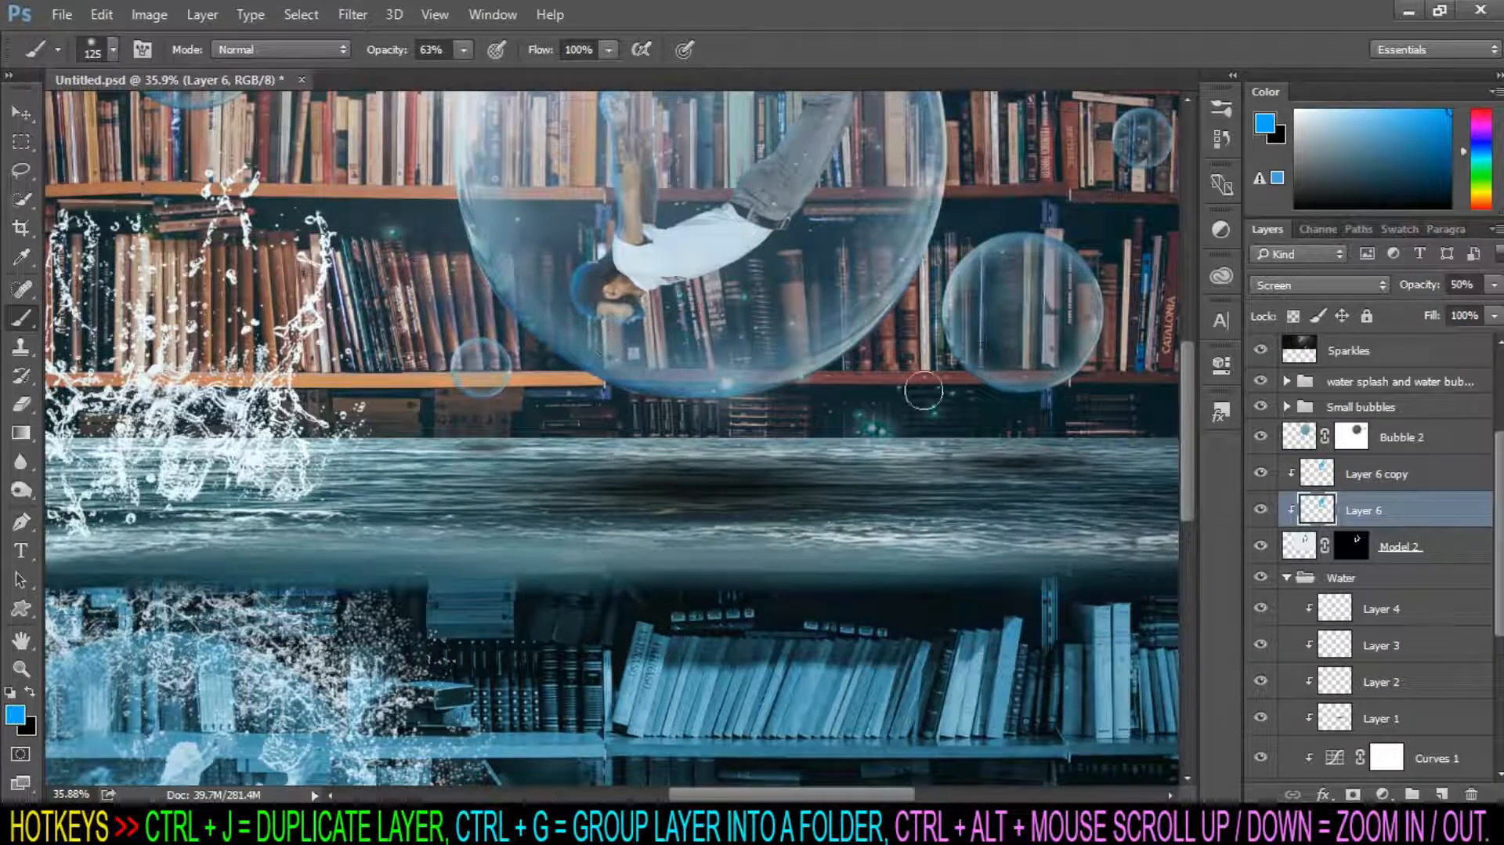
key(alt+bracketright)
scroll(705, 205, up, 3)
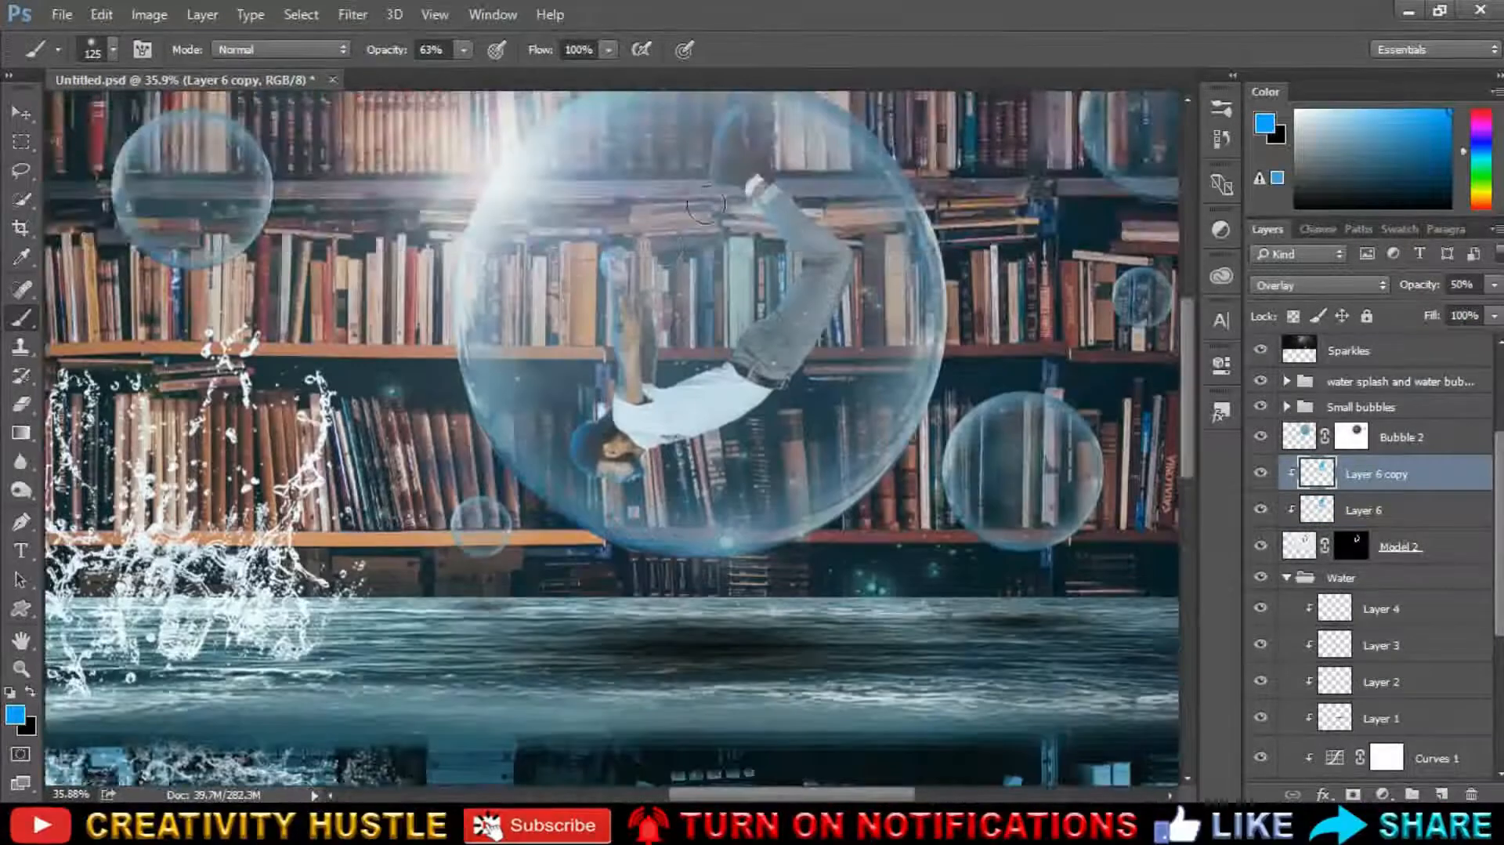
scroll(705, 206, up, 3)
drag(668, 513, 757, 448)
scroll(792, 408, down, 1)
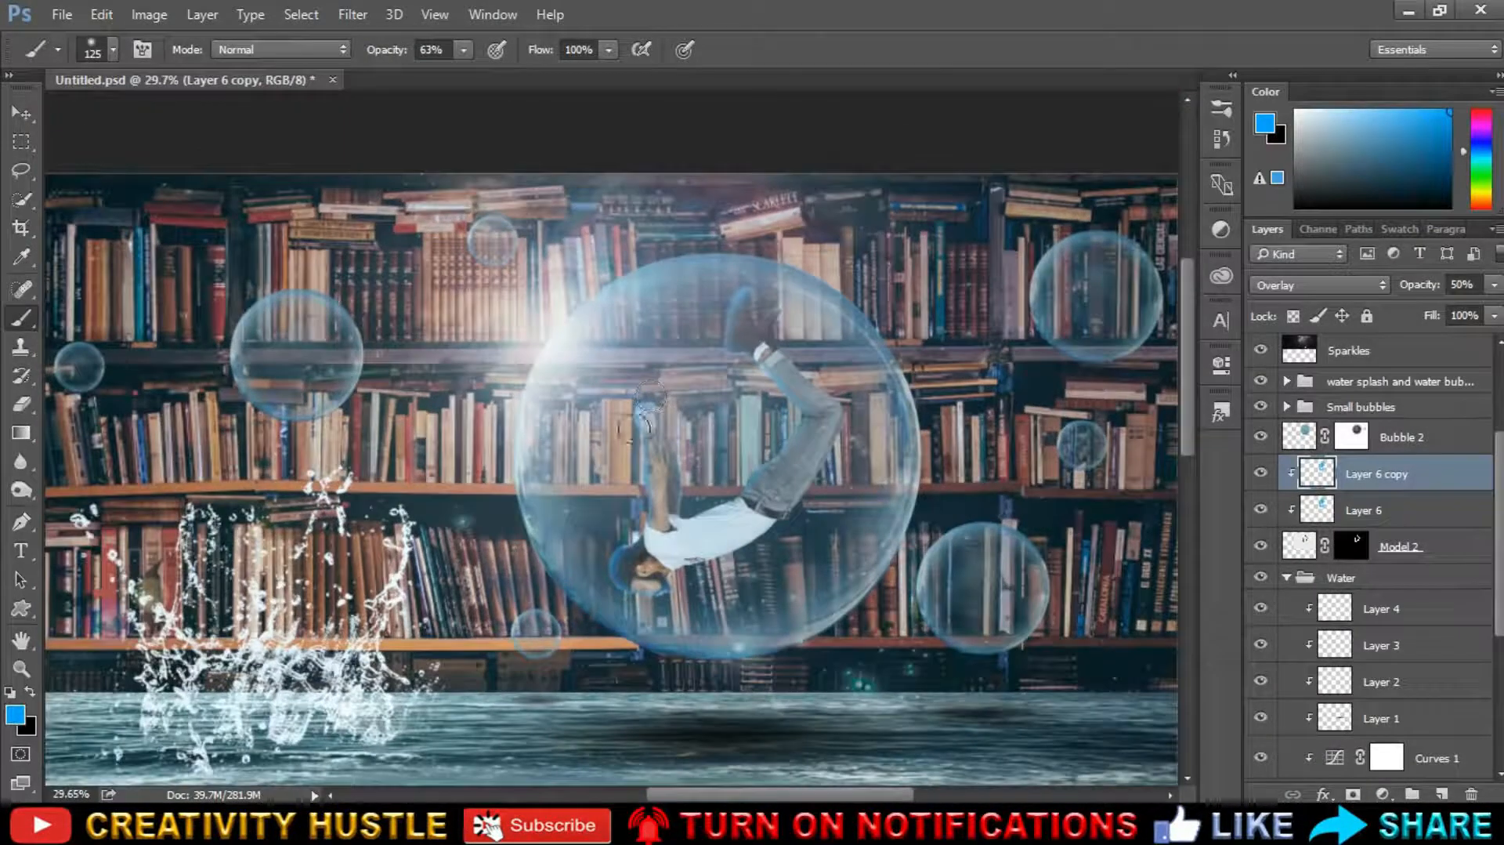
On Layer 6, set the brush to 27% opacity and size 400 for softer rim light on the upper model.
click(1437, 512)
scroll(654, 596, up, 3)
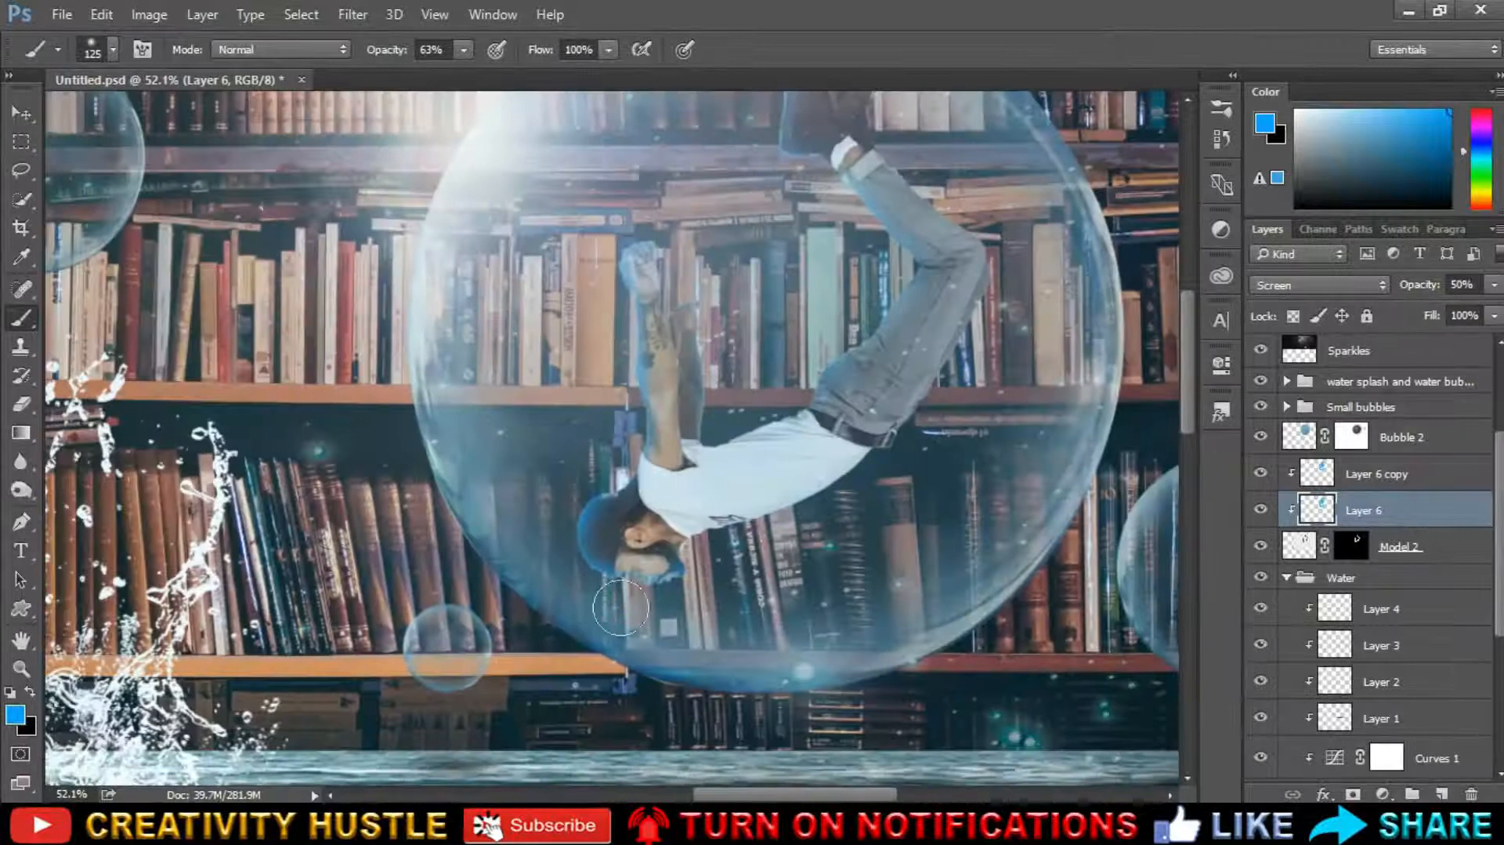
key(2)
key(7)
key(bracketright)
key(bracketright)
key(bracketright)
key(bracketright)
key(bracketright)
key(bracketright)
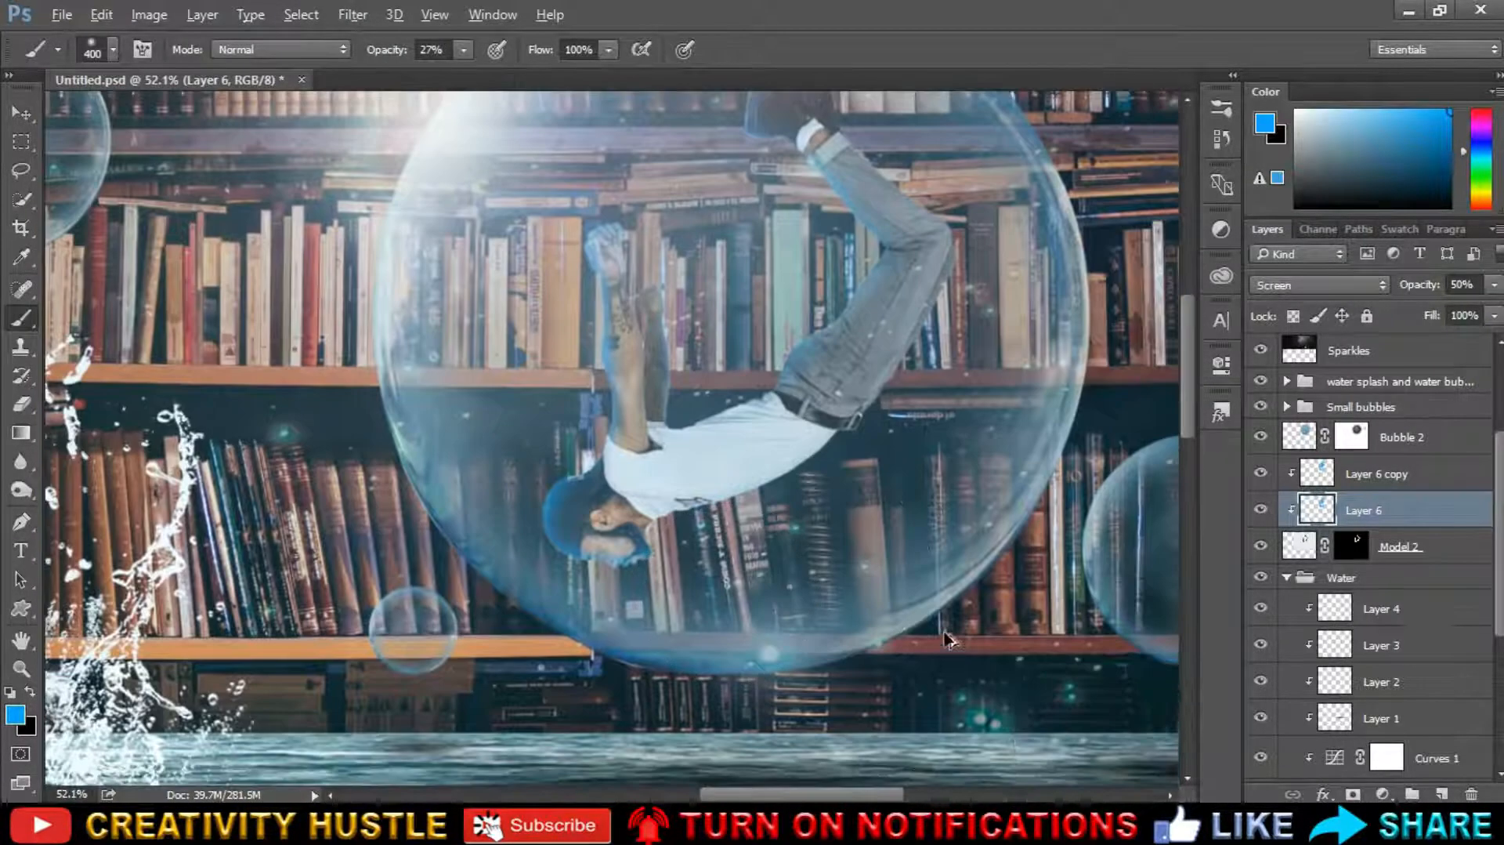
scroll(946, 640, down, 2)
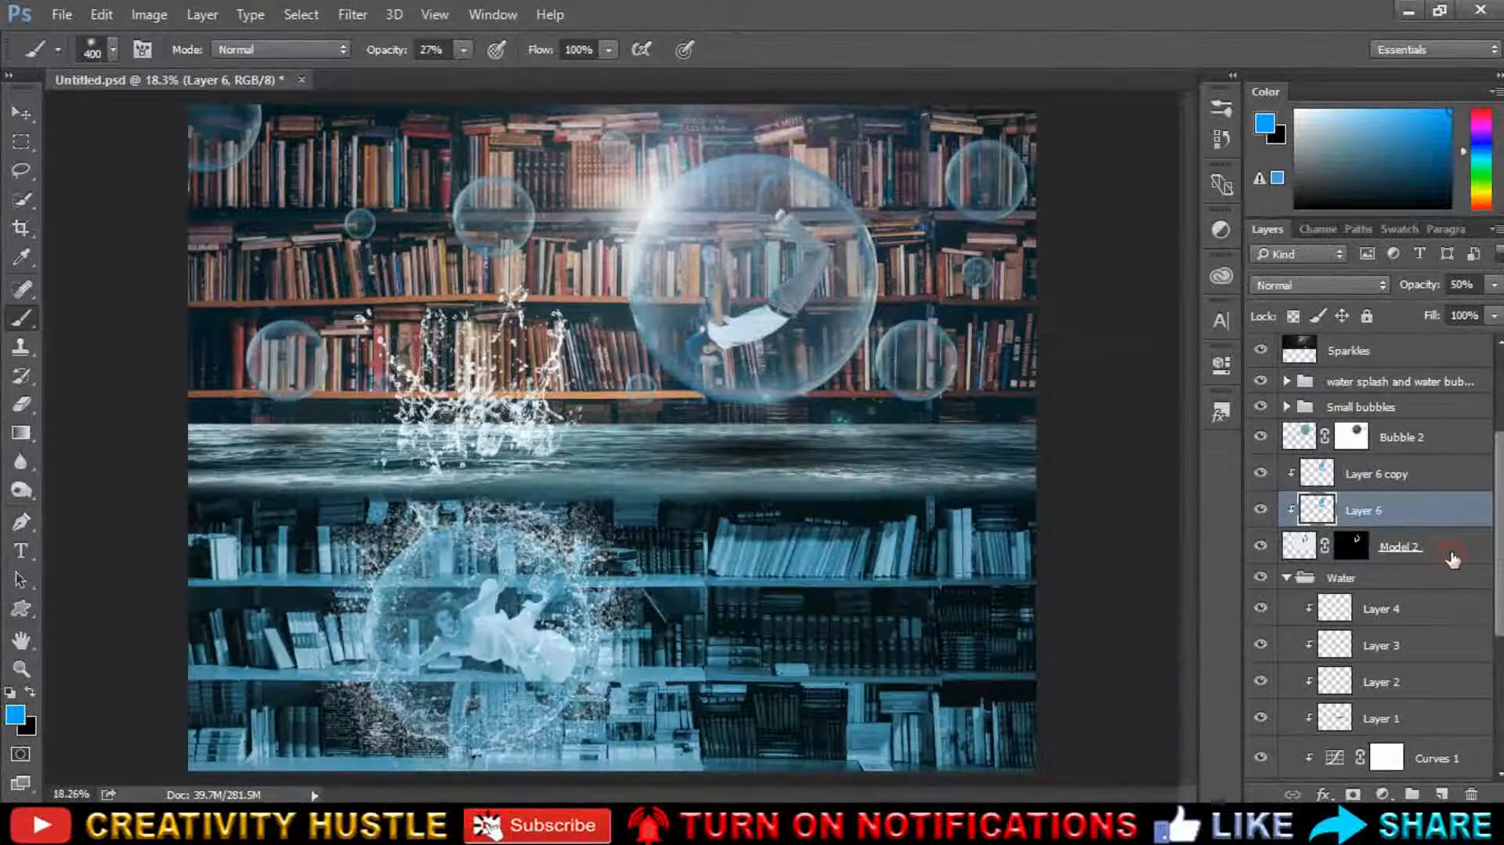
Apply the Camera Raw Filter to the Model 2 layer with Vibrance at +10.
click(1453, 558)
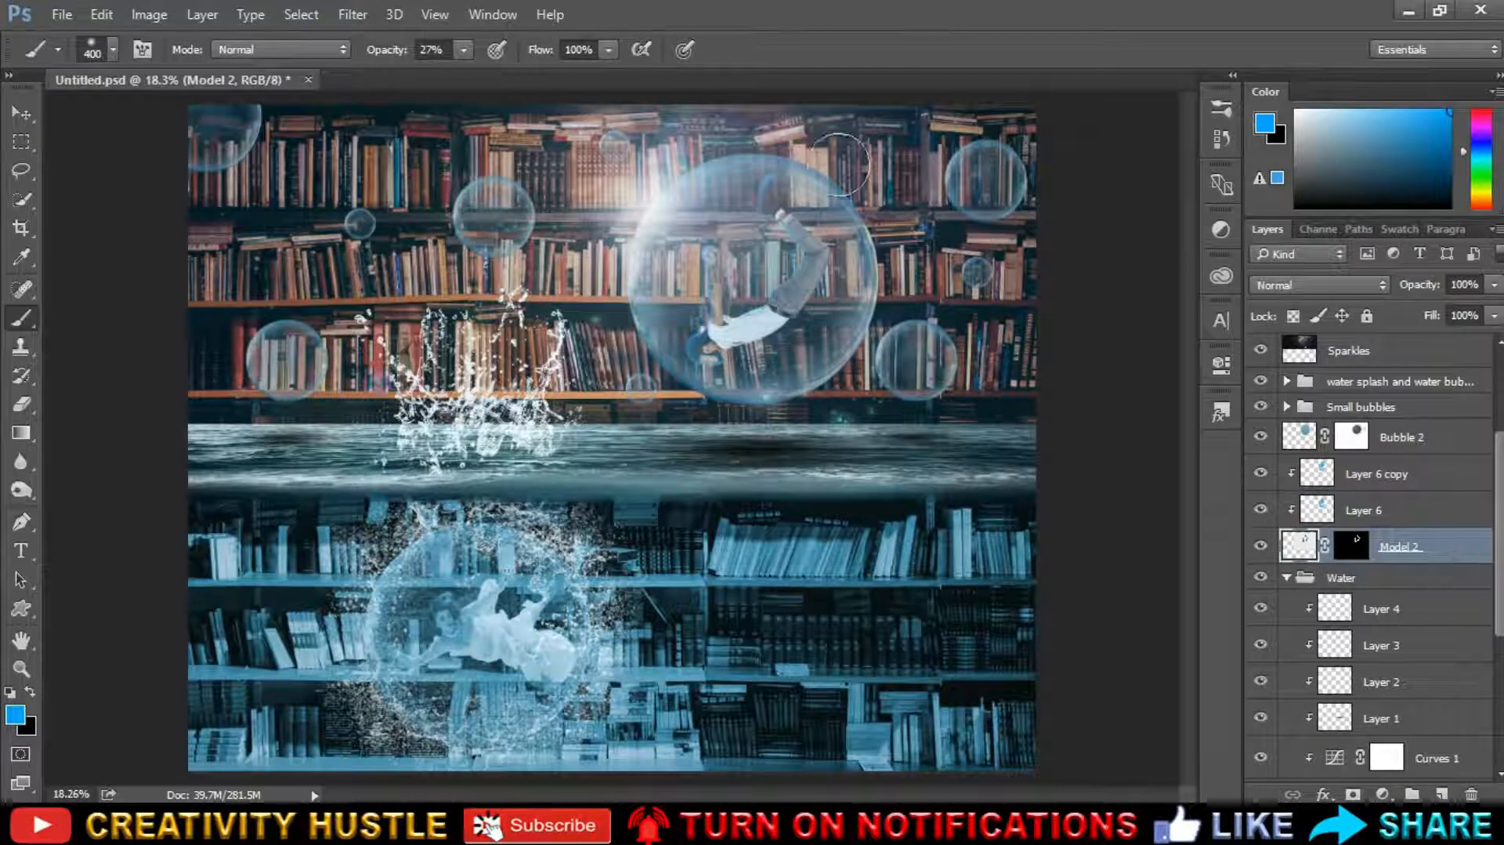
click(350, 15)
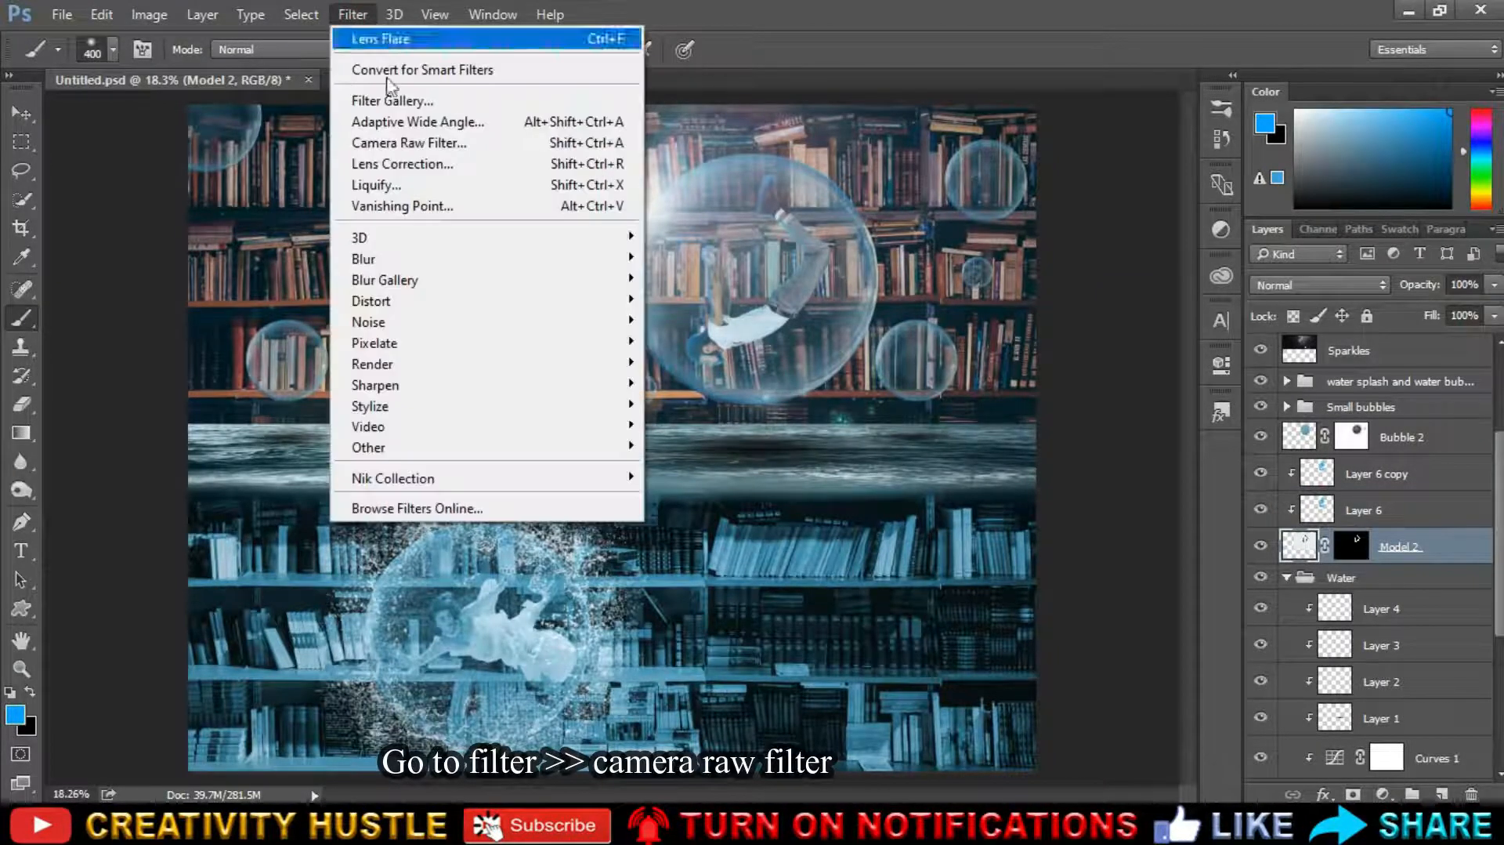
click(443, 142)
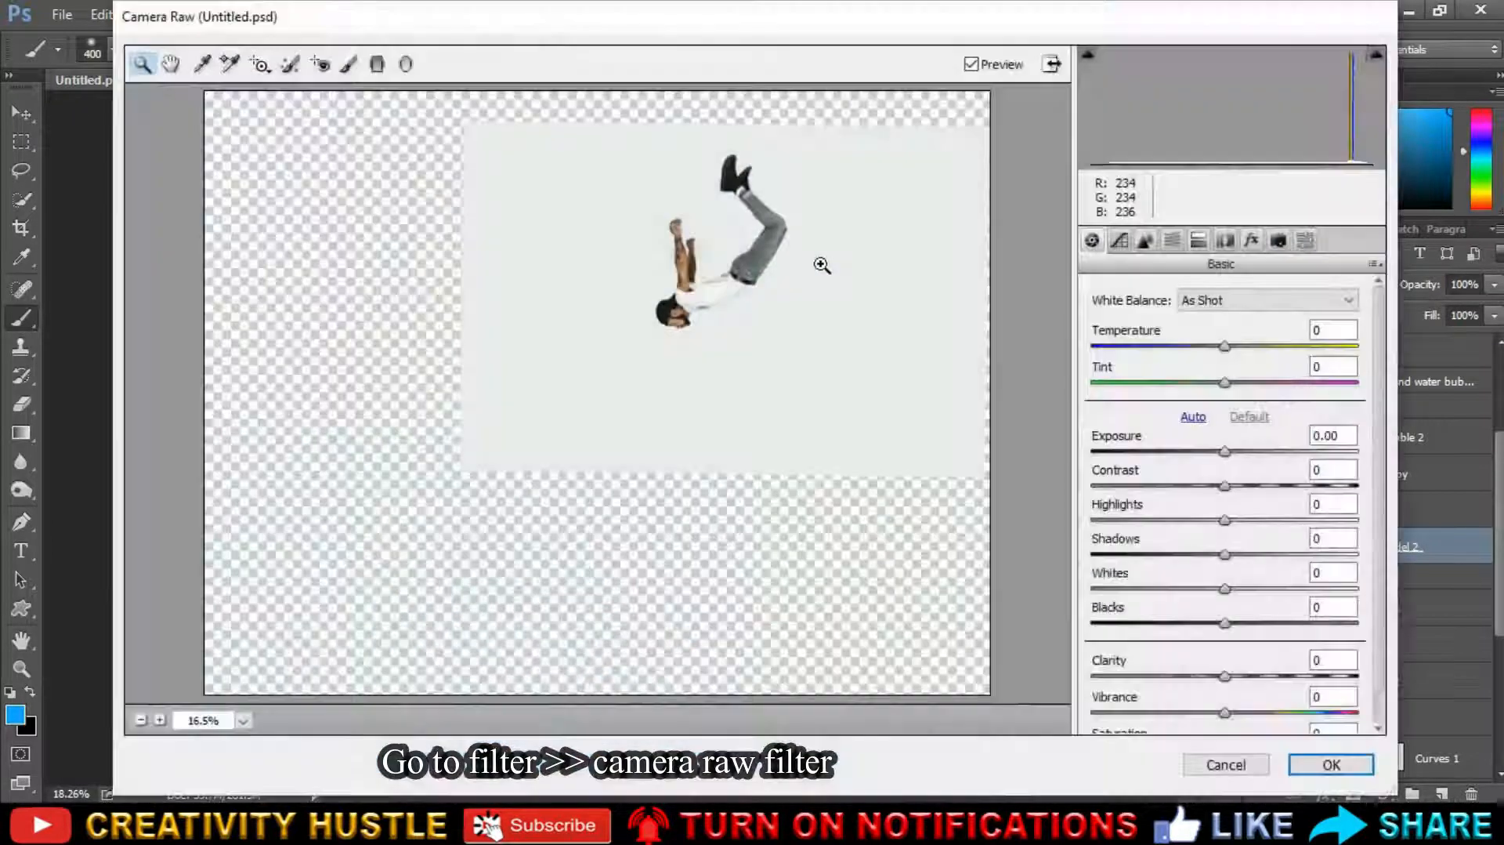
scroll(1258, 666, down, 1)
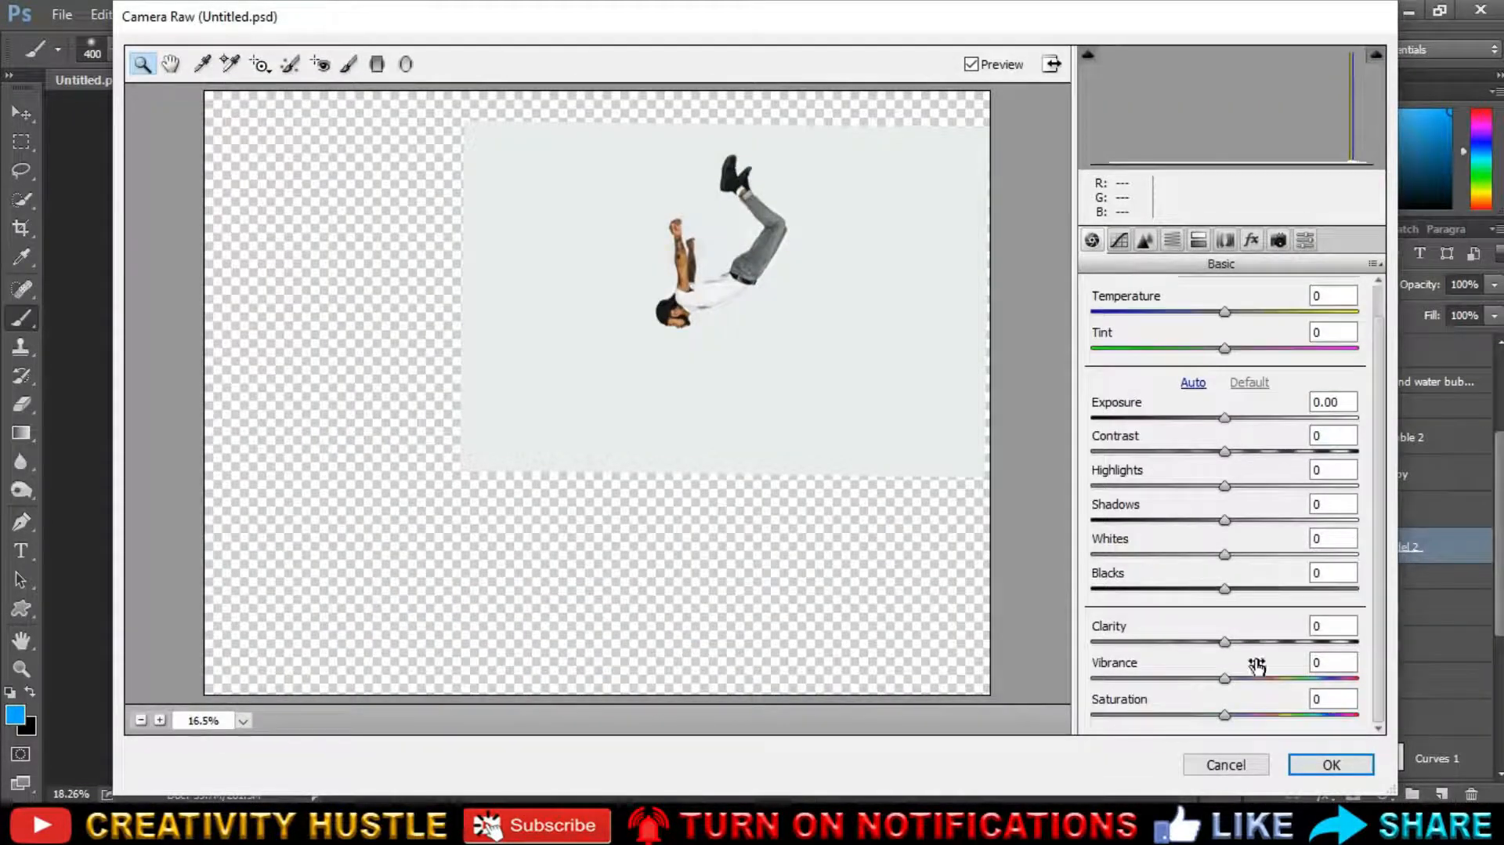
drag(1227, 680, 1238, 681)
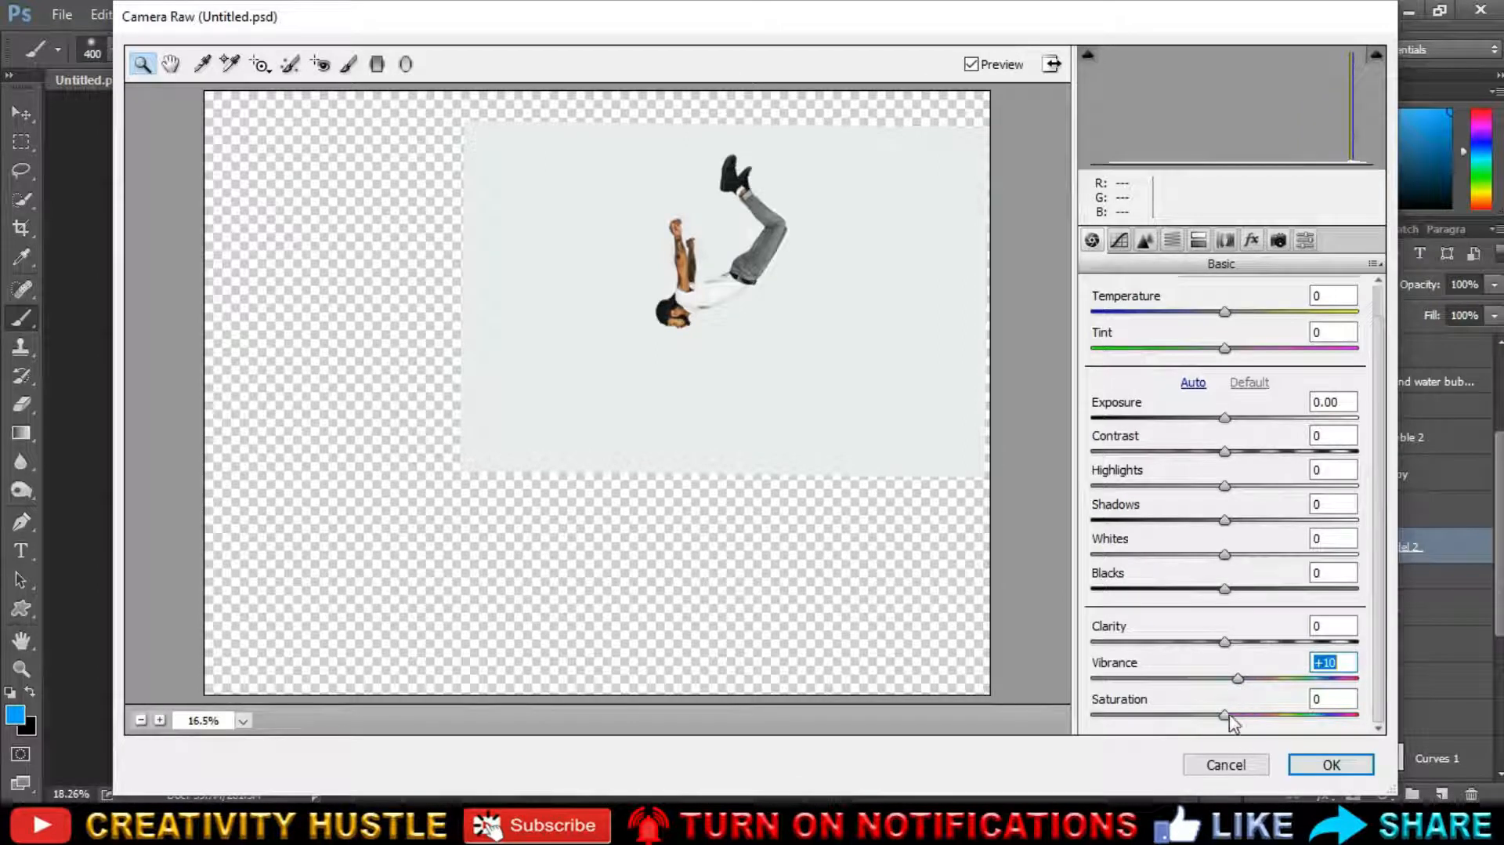
click(1324, 766)
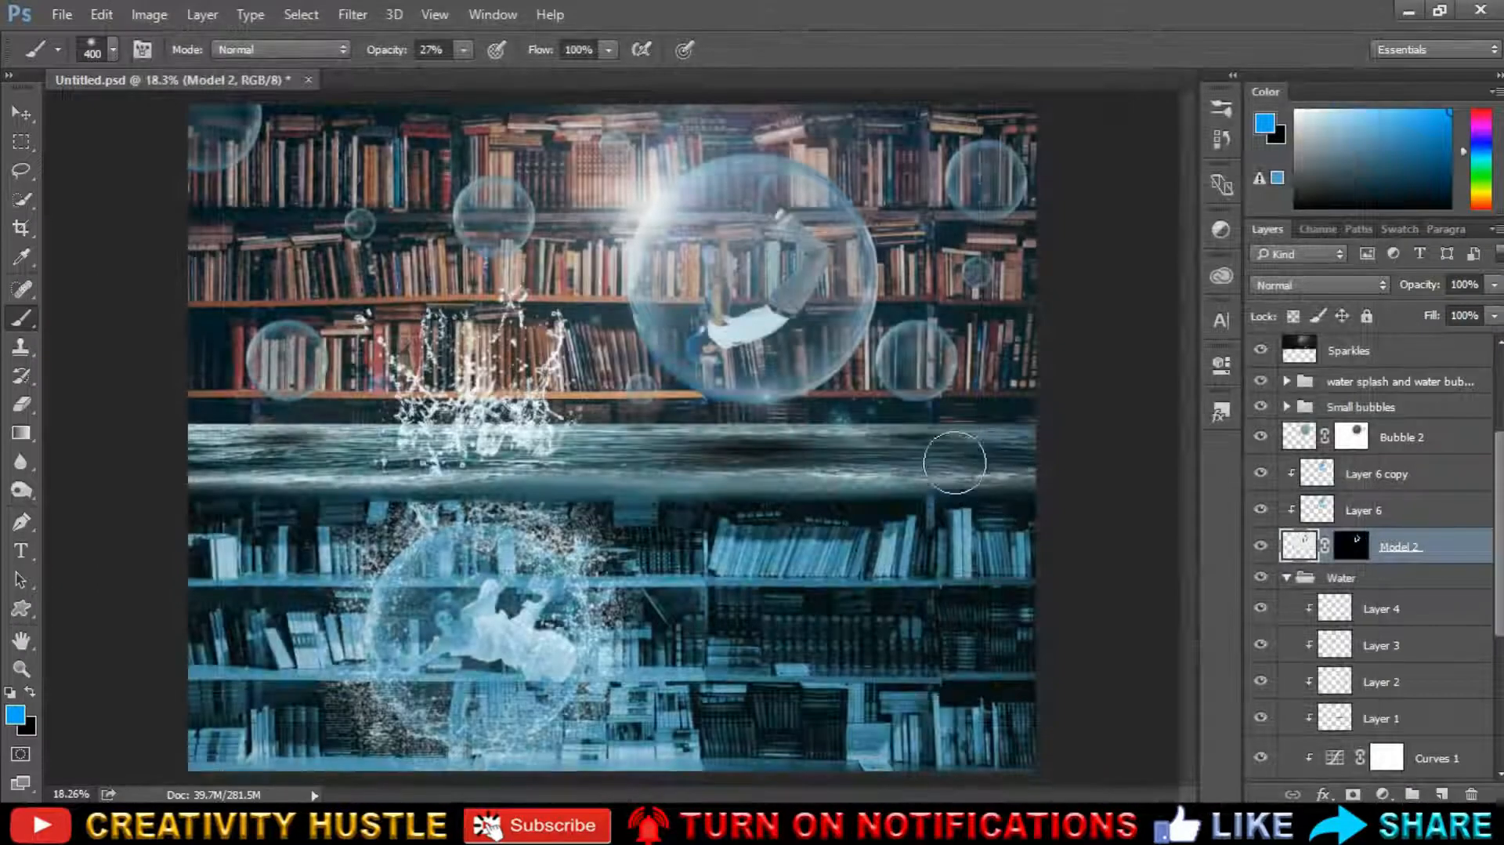
scroll(819, 462, up, 3)
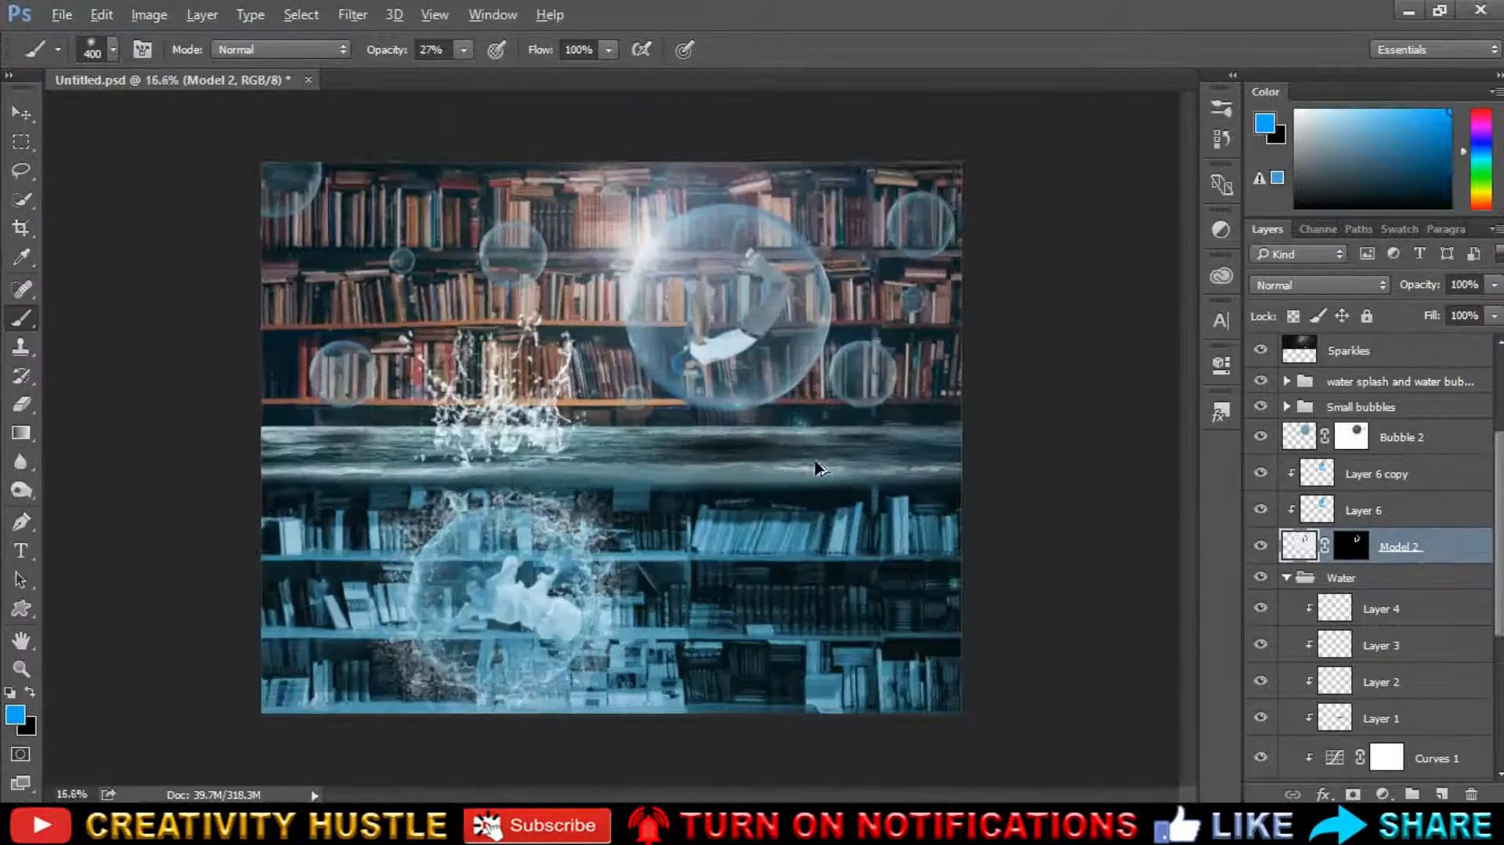
scroll(819, 462, up, 5)
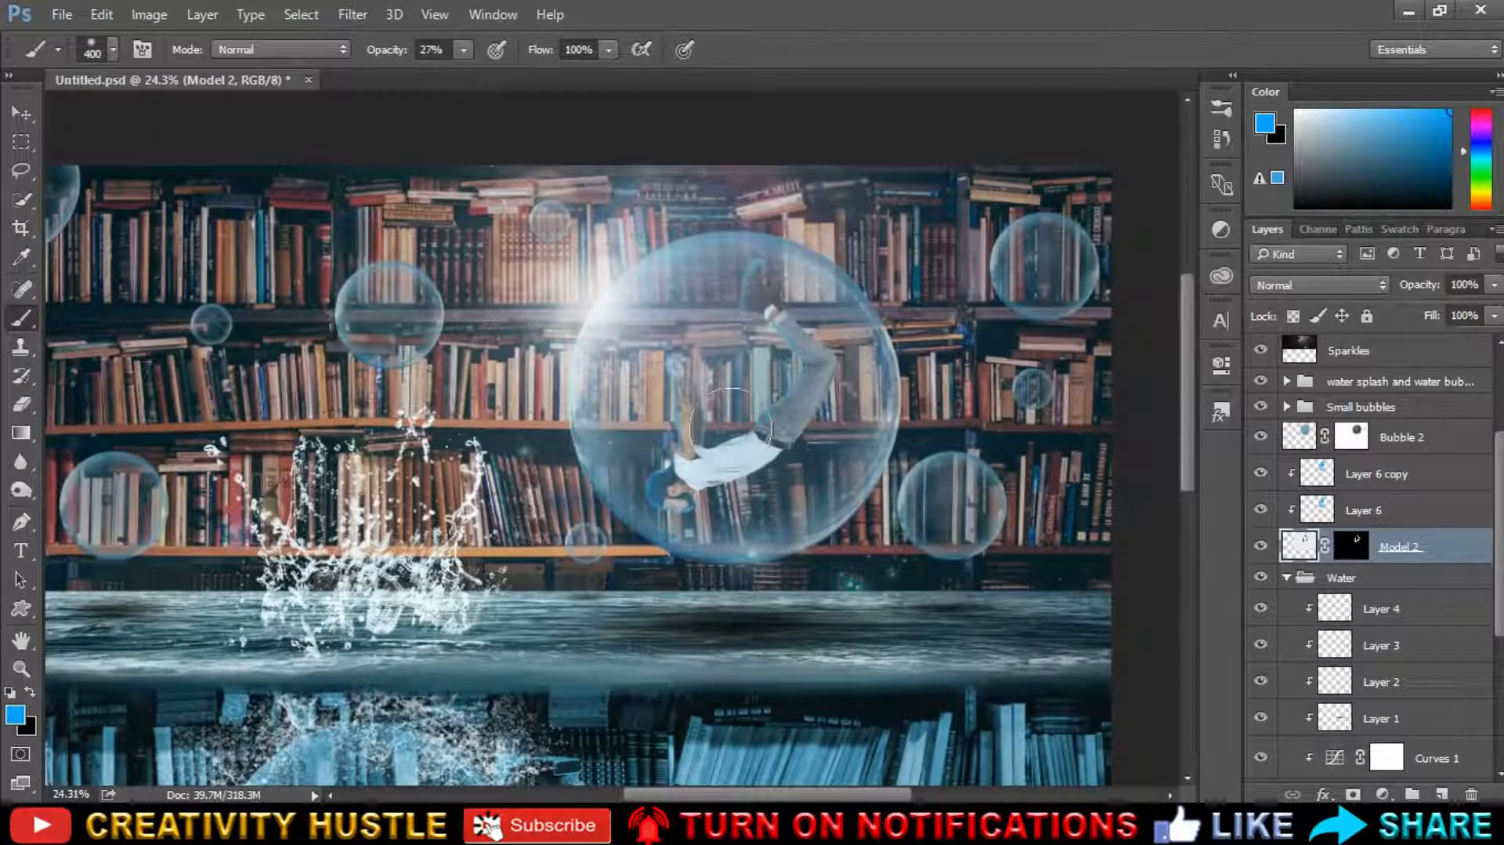
Make Layer 6 copy the active layer and reduce the brush size to 125.
click(1445, 478)
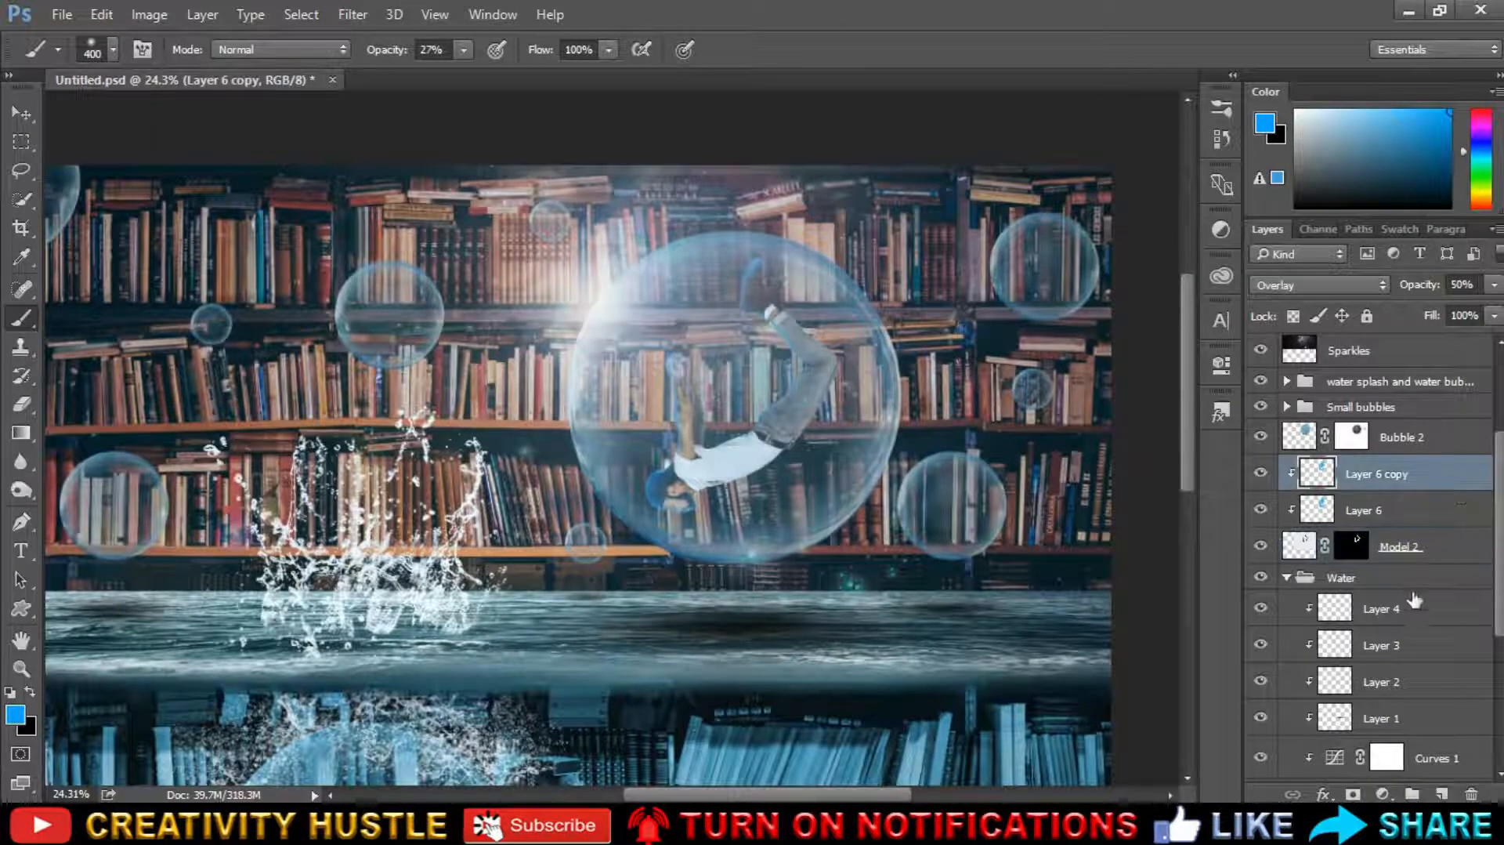
scroll(891, 510, down, 3)
key(bracketleft)
key(bracketleft)
key(bracketleft)
key(bracketleft)
key(bracketleft)
key(bracketleft)
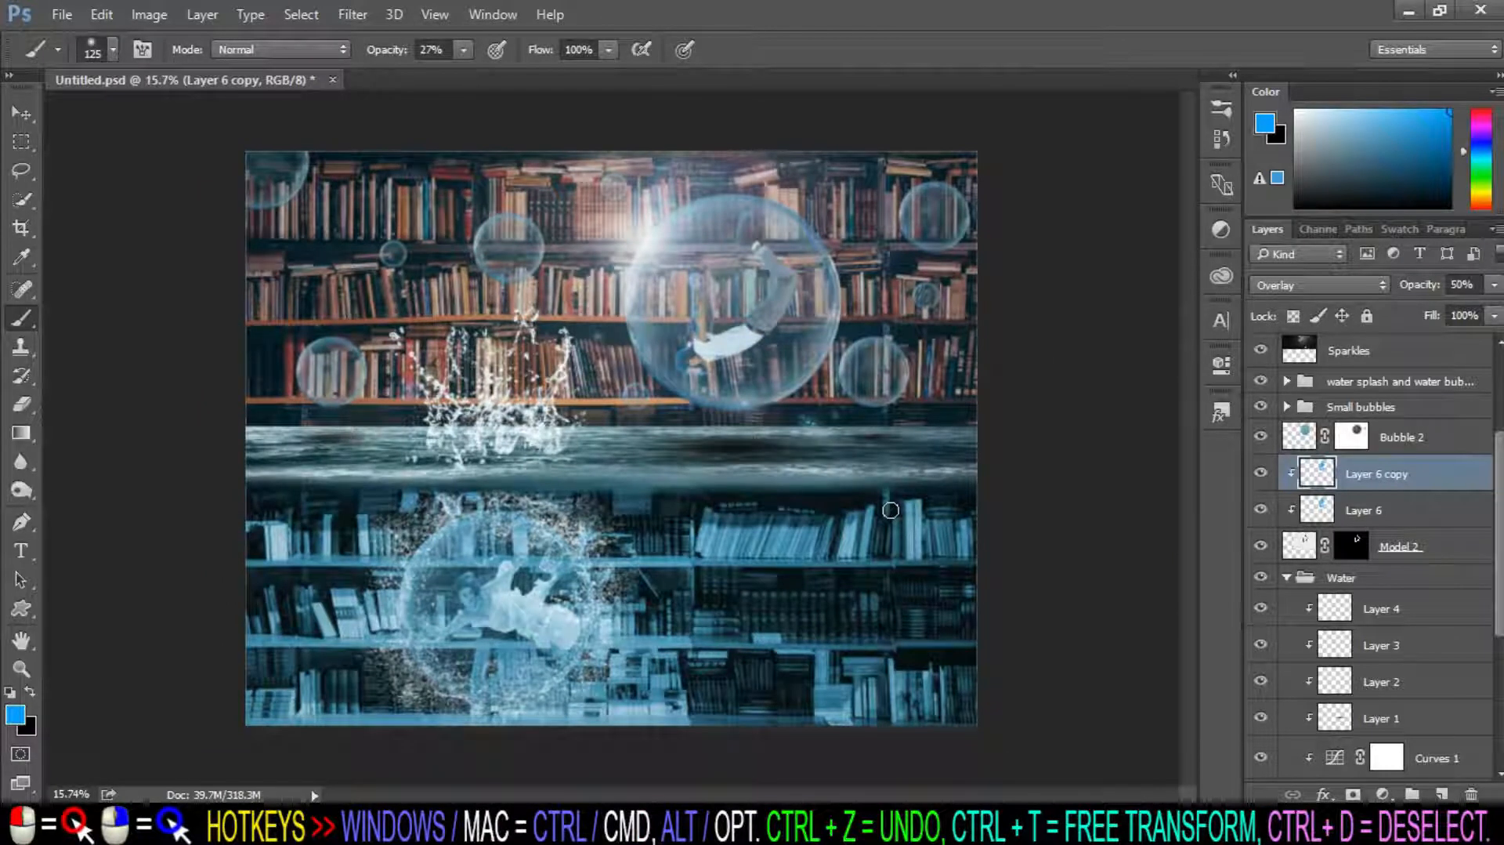
Stamp all visible layers into a new merged layer above Layer 5.
click(1392, 351)
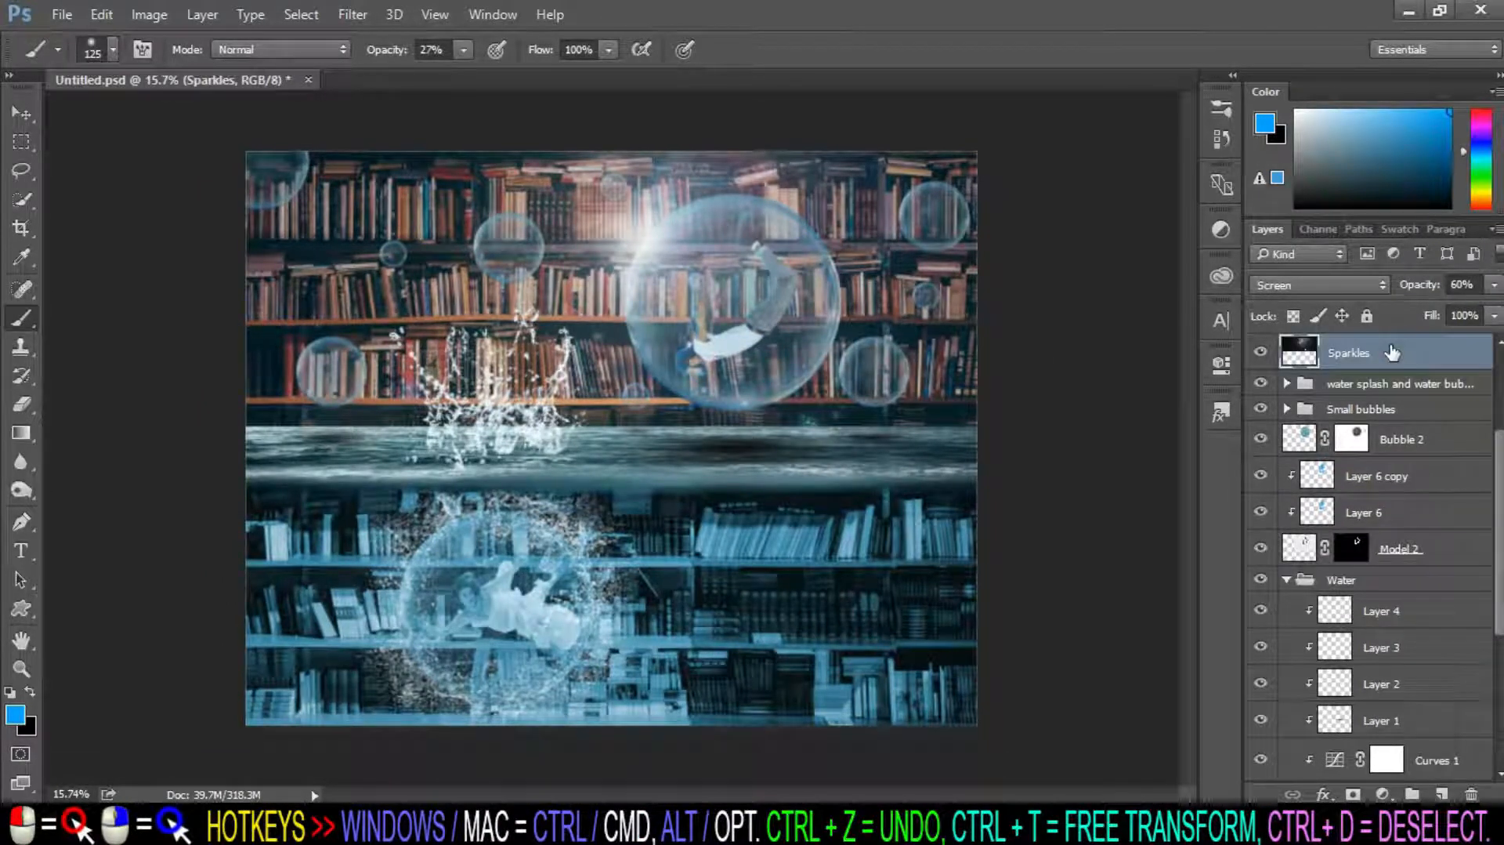
scroll(1426, 451, up, 2)
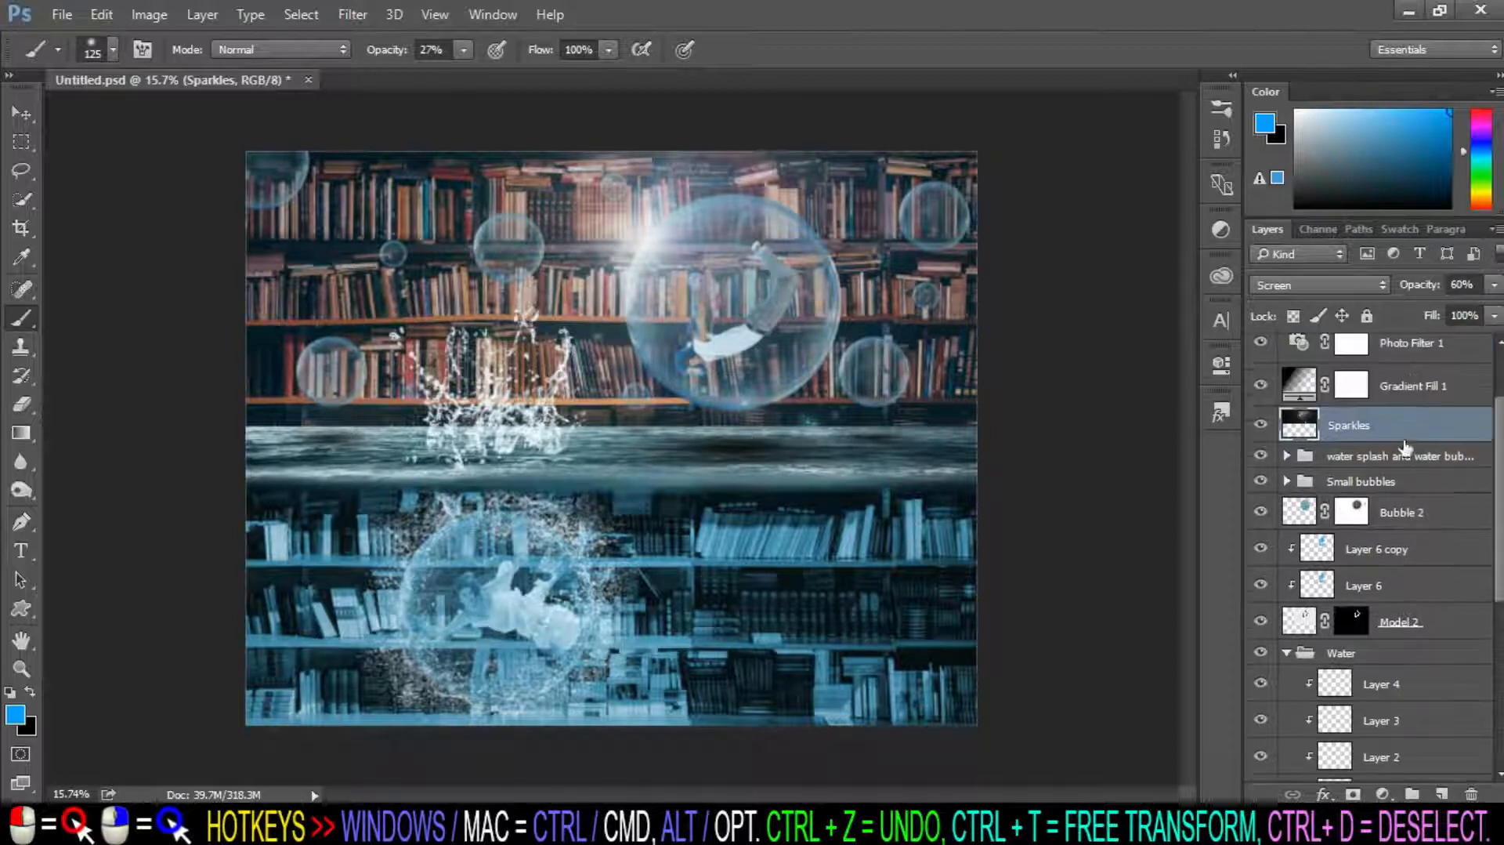
scroll(901, 479, down, 1)
scroll(1347, 479, up, 3)
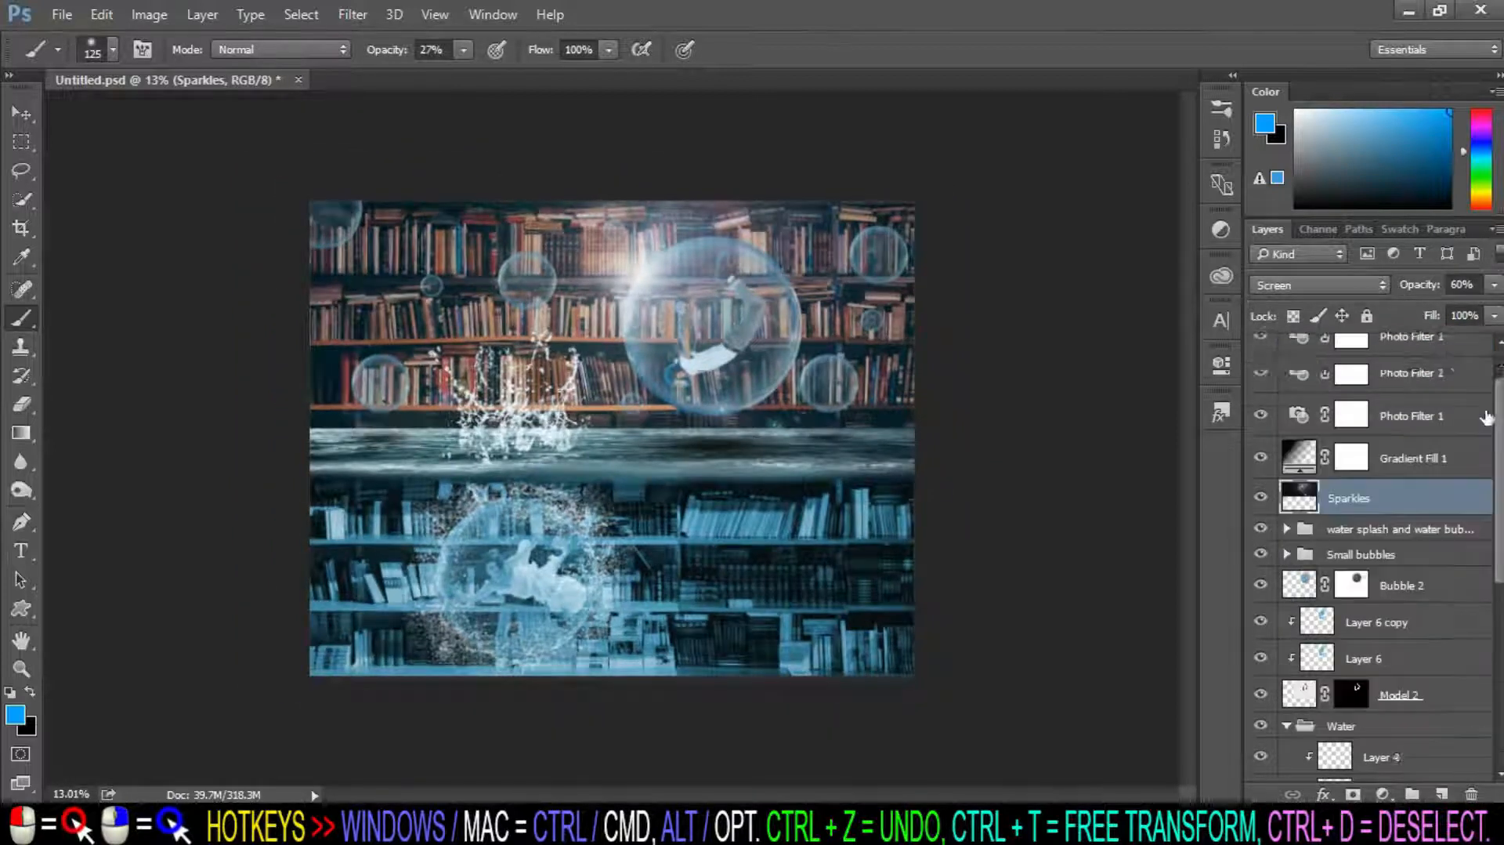
click(1448, 390)
click(1440, 357)
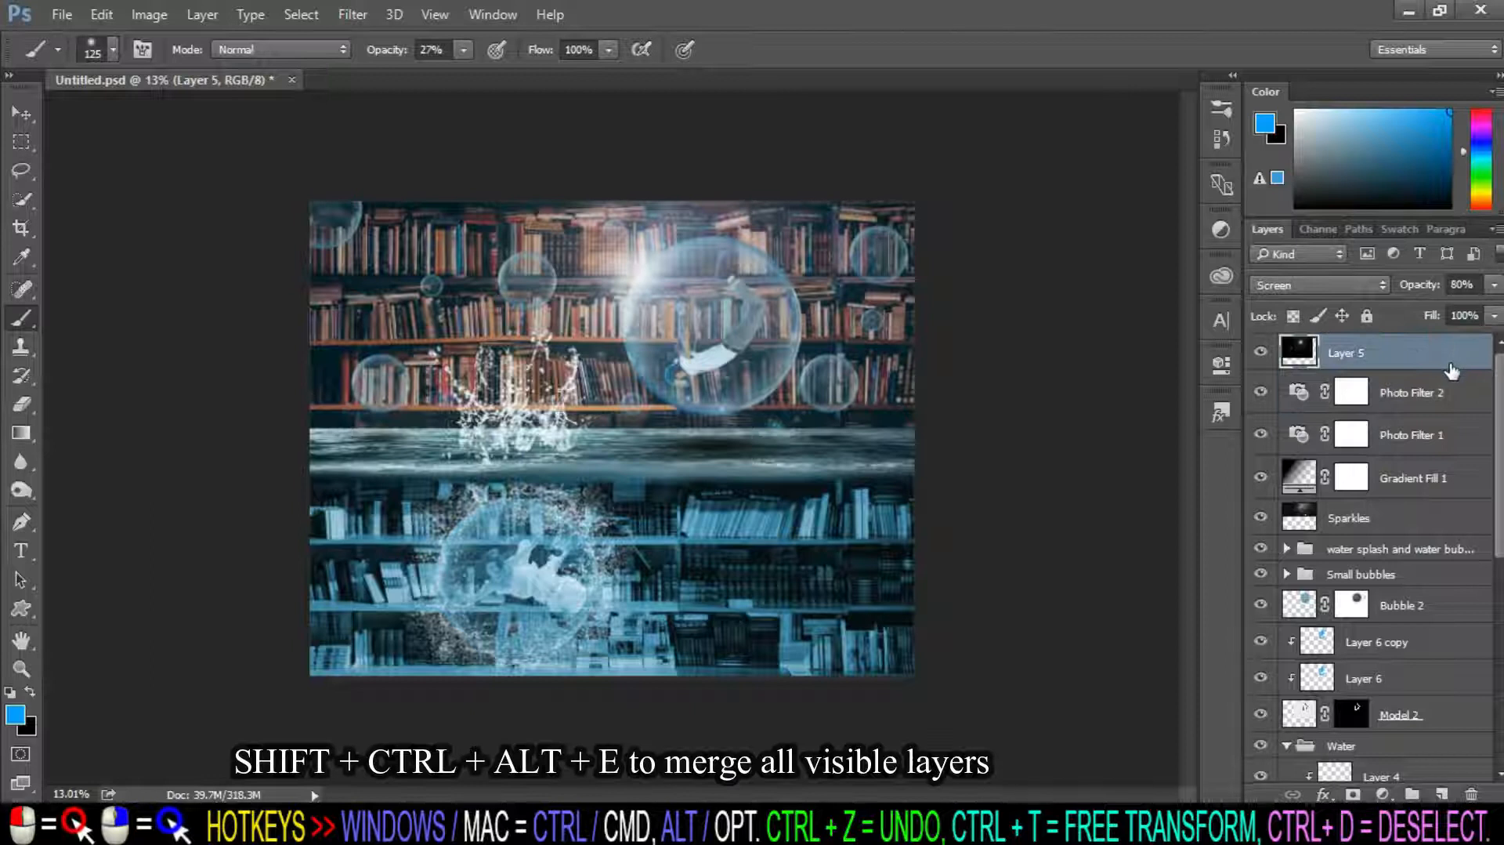
key(ctrl+shift+alt+e)
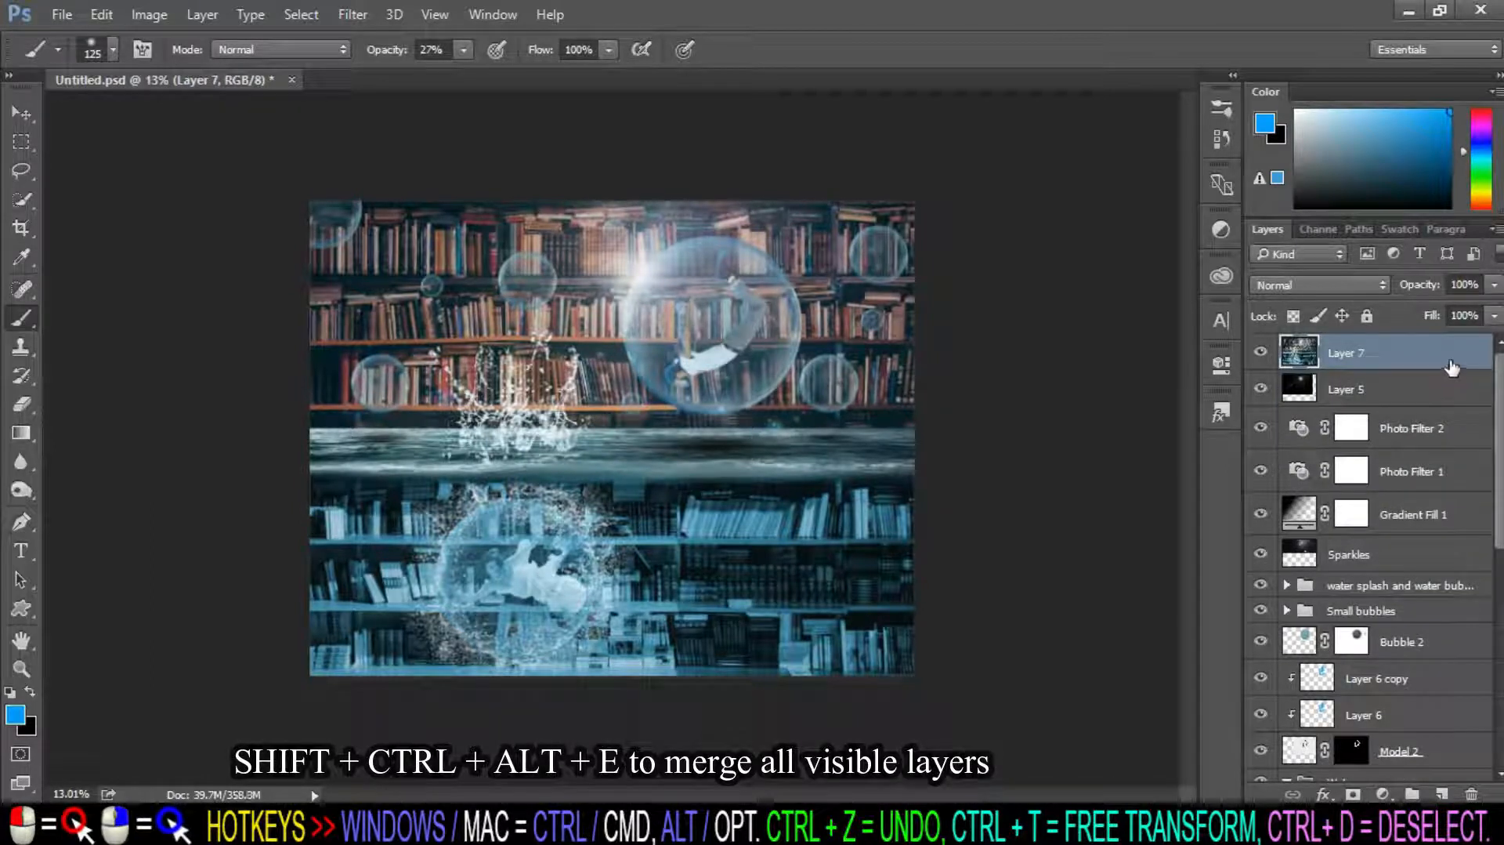
Add a Color Balance adjustment layer above Layer 7, shift its colors slightly toward cyan, and compare the image with and without it.
click(1382, 793)
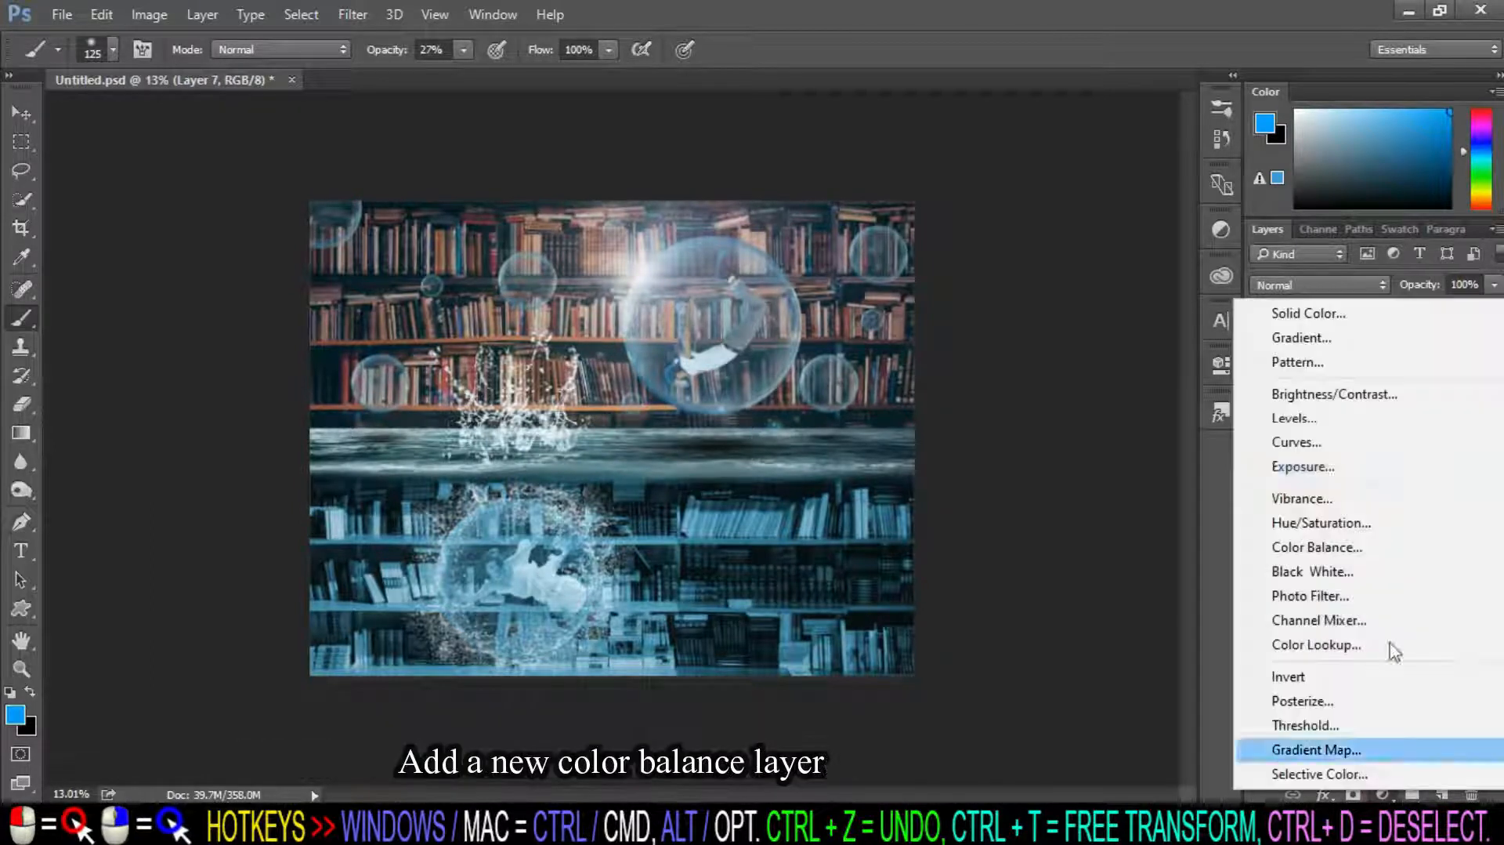
click(1402, 547)
drag(1004, 466, 993, 503)
drag(1004, 539, 997, 539)
click(993, 500)
drag(991, 466, 985, 465)
click(1158, 351)
scroll(1158, 351, down, 4)
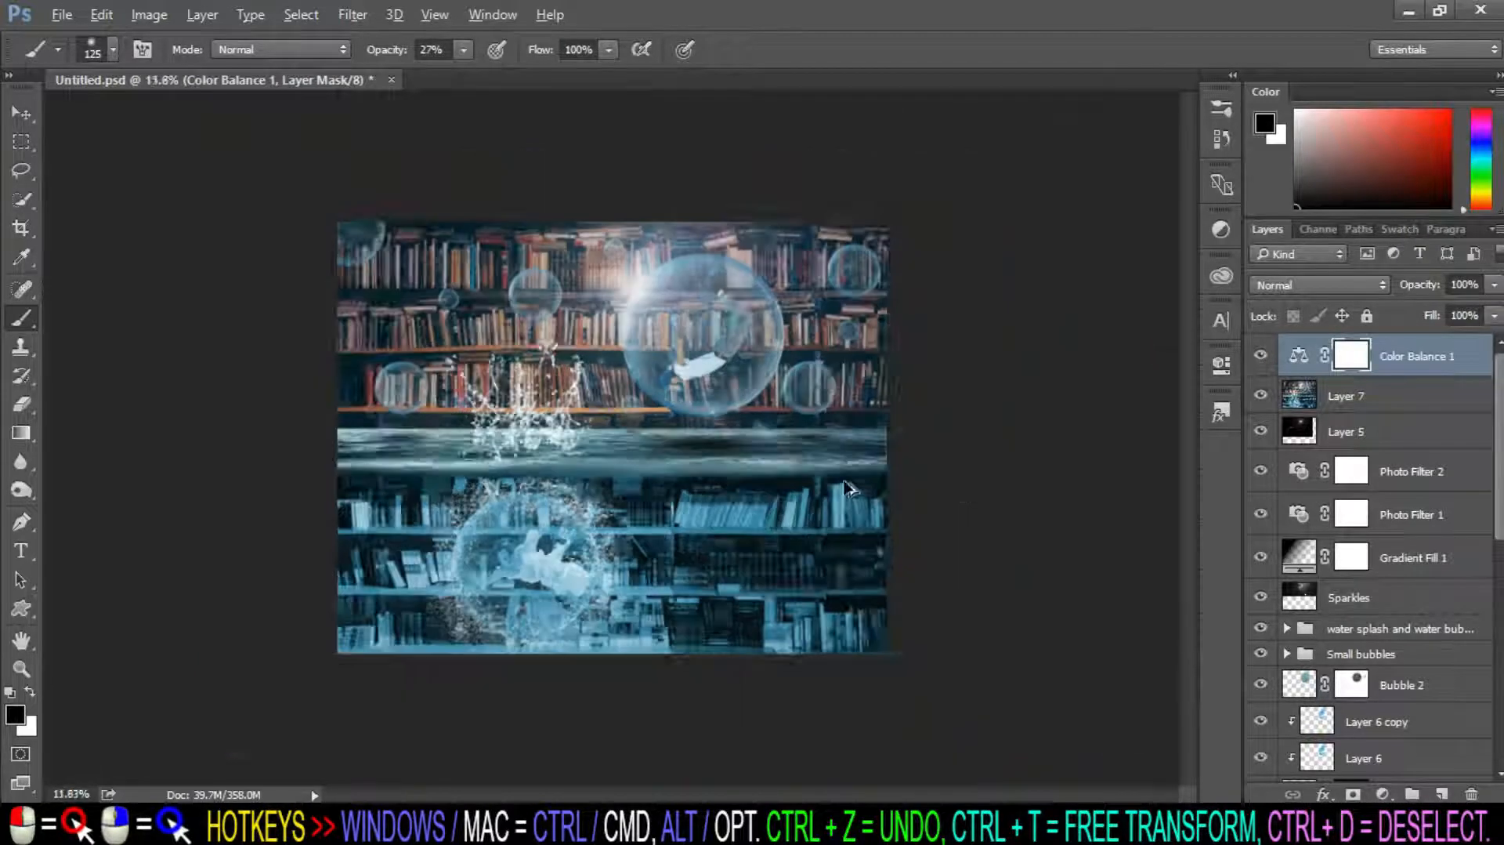
scroll(1158, 351, up, 3)
click(1261, 356)
click(1261, 356)
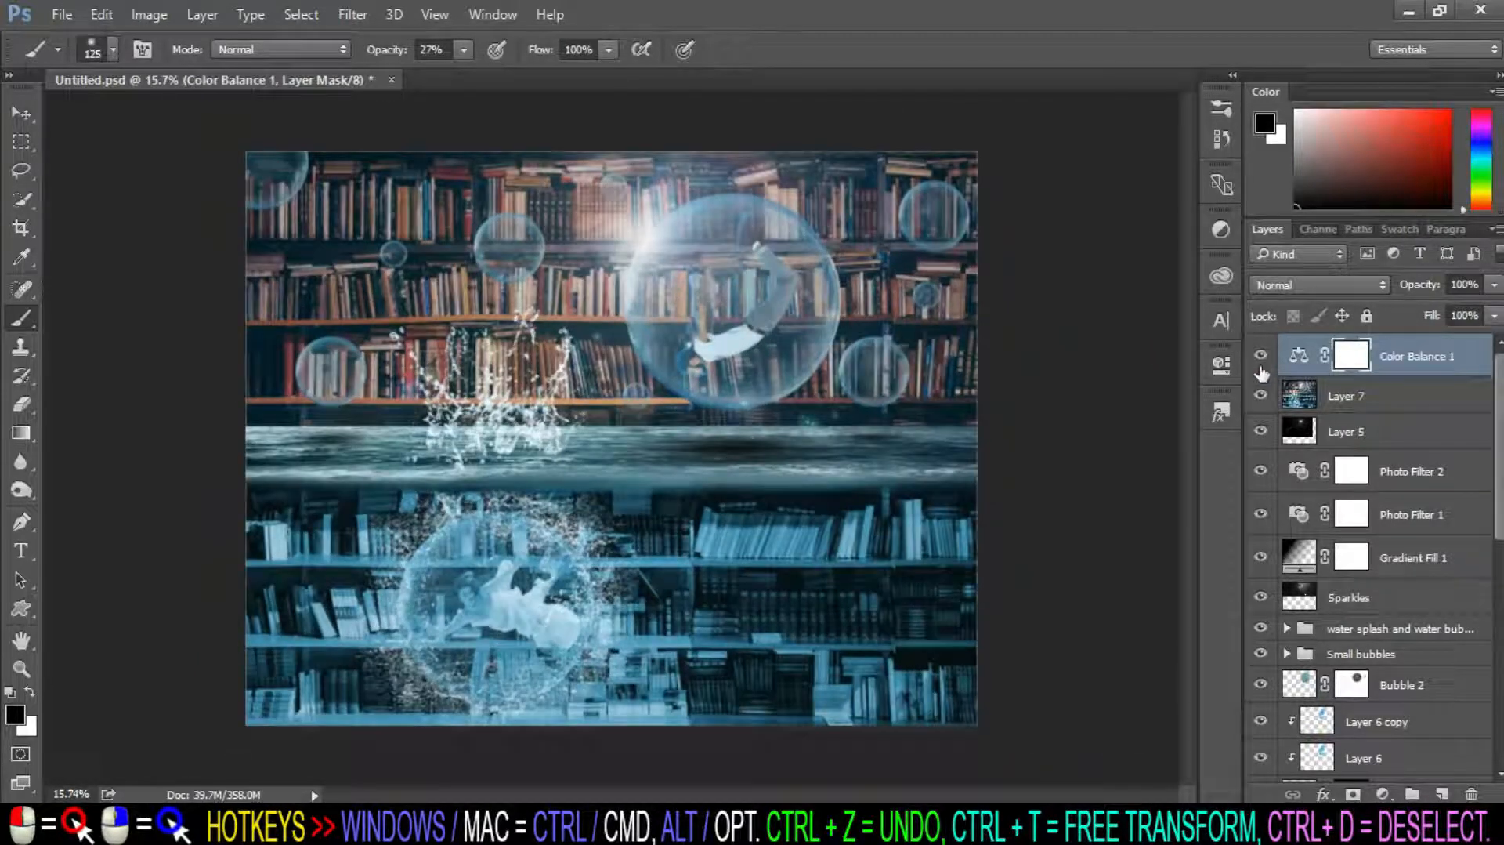
Stamp all visible layers into a new layer above Color Balance 1 and open it in Color Efex Pro 4.
click(1428, 359)
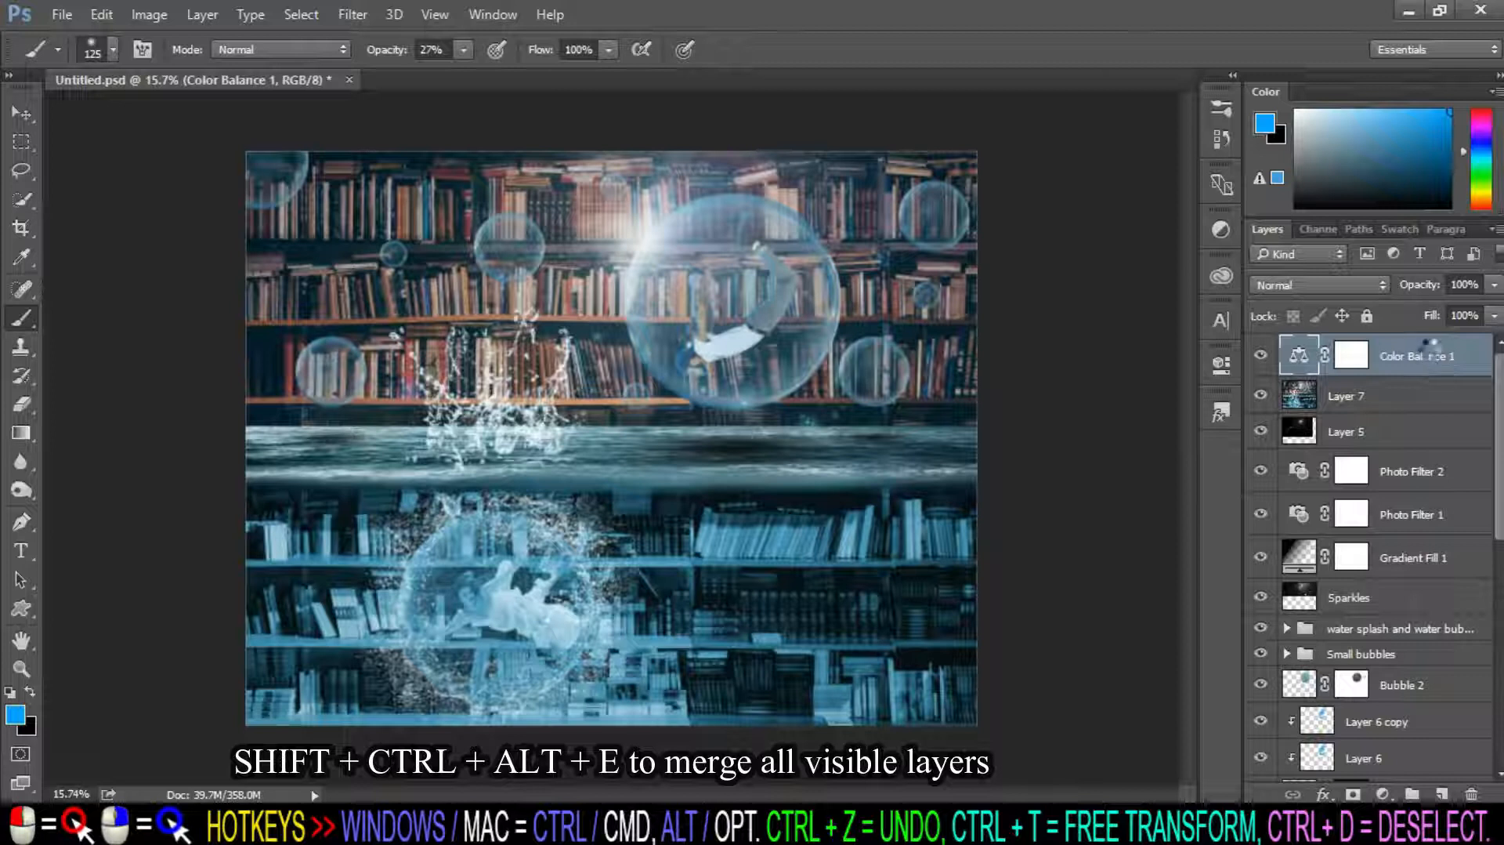
key(shift+ctrl+alt+e)
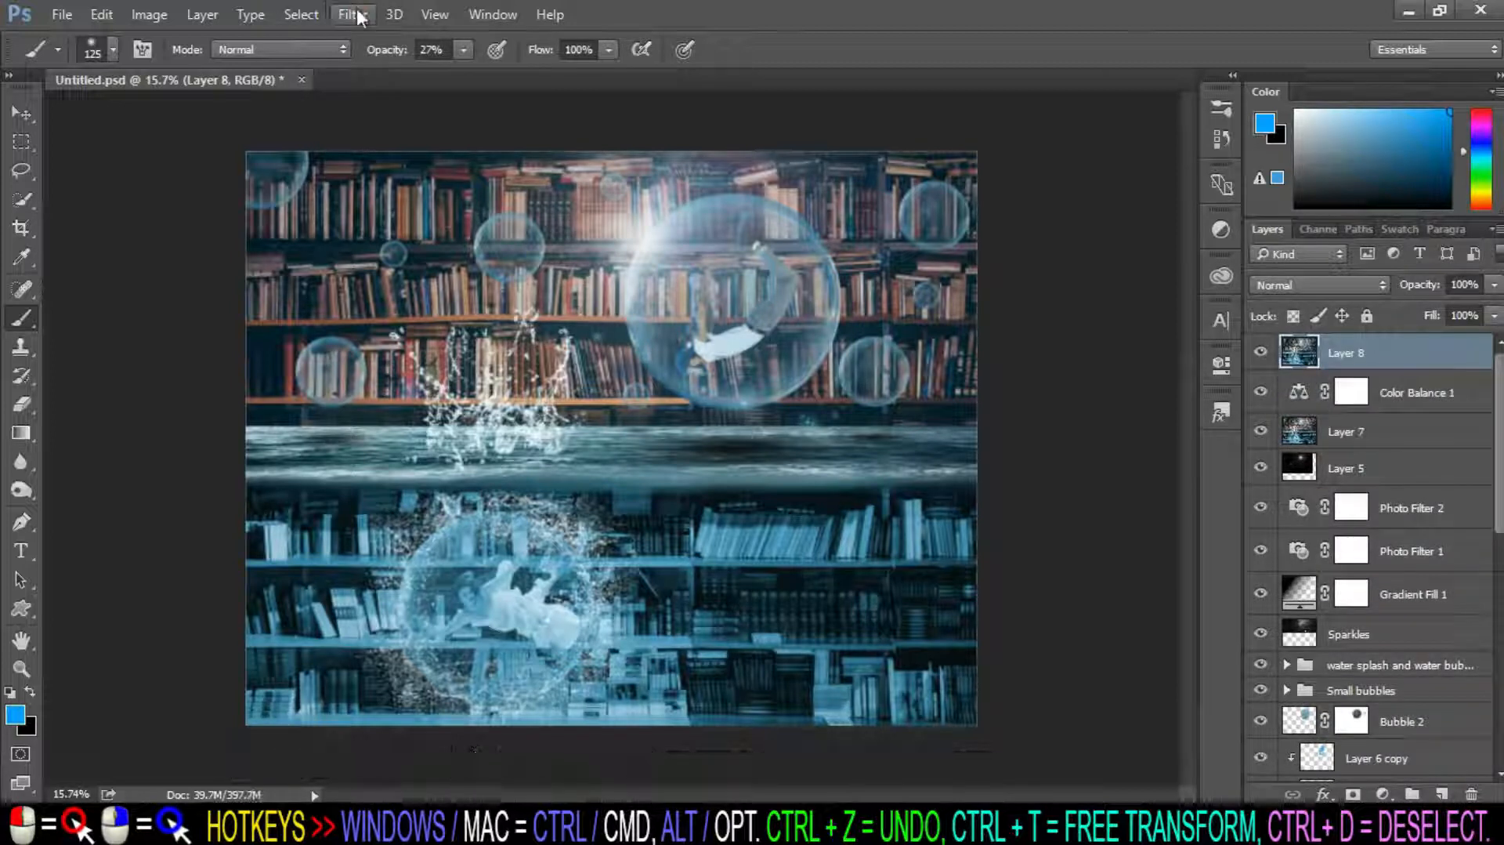
click(353, 14)
mouse_move(548, 478)
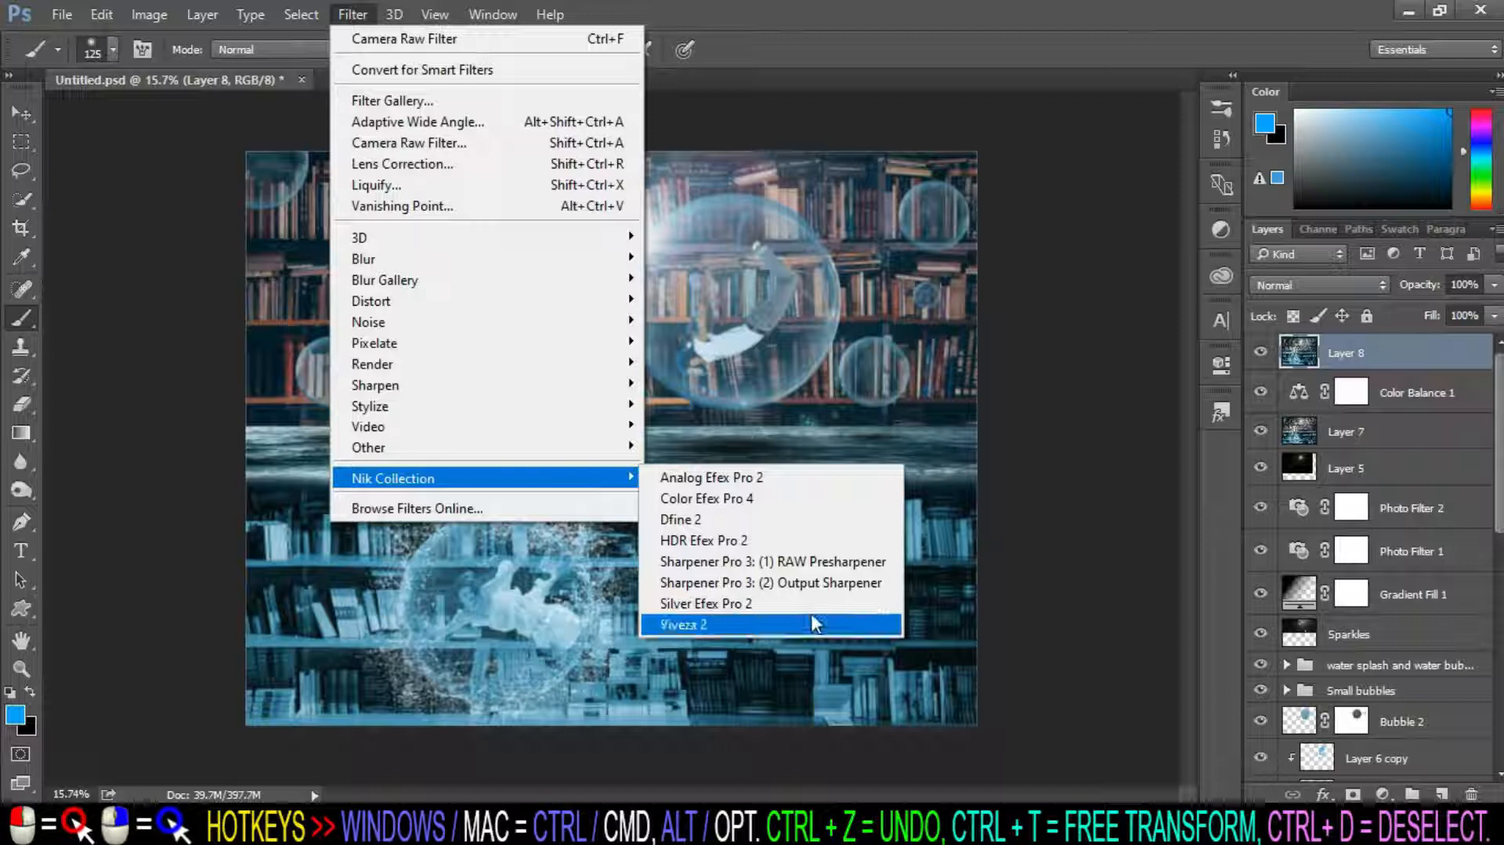
click(809, 499)
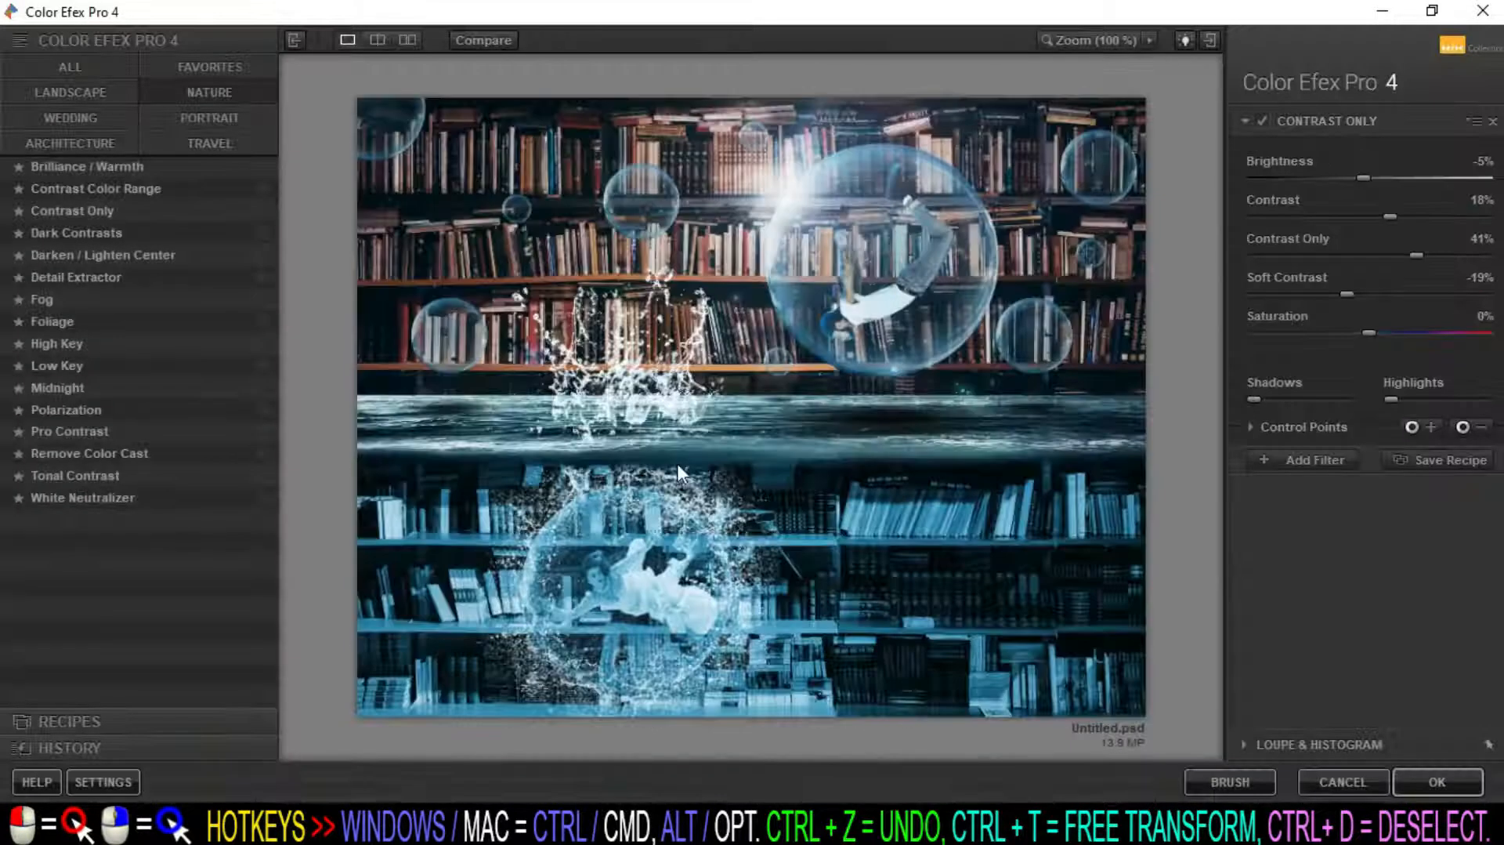
Compare the Foliage filter's methods, then apply it with method 1 and Enhance Foliage at 70%.
click(77, 298)
click(77, 322)
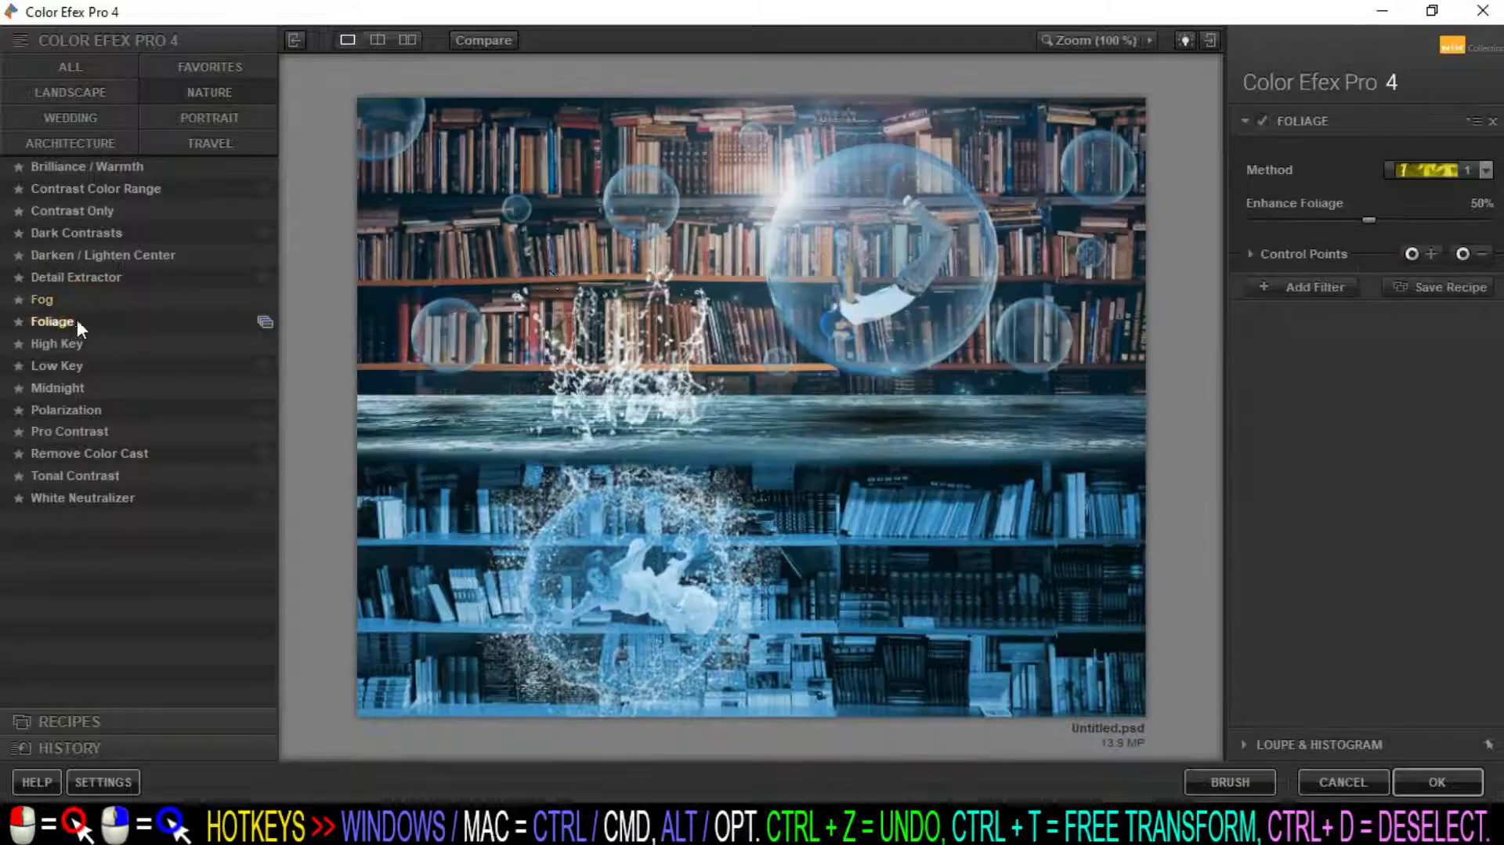
click(1431, 172)
click(1435, 217)
click(1430, 176)
click(1434, 236)
click(1429, 177)
click(1426, 196)
drag(1405, 227, 1416, 223)
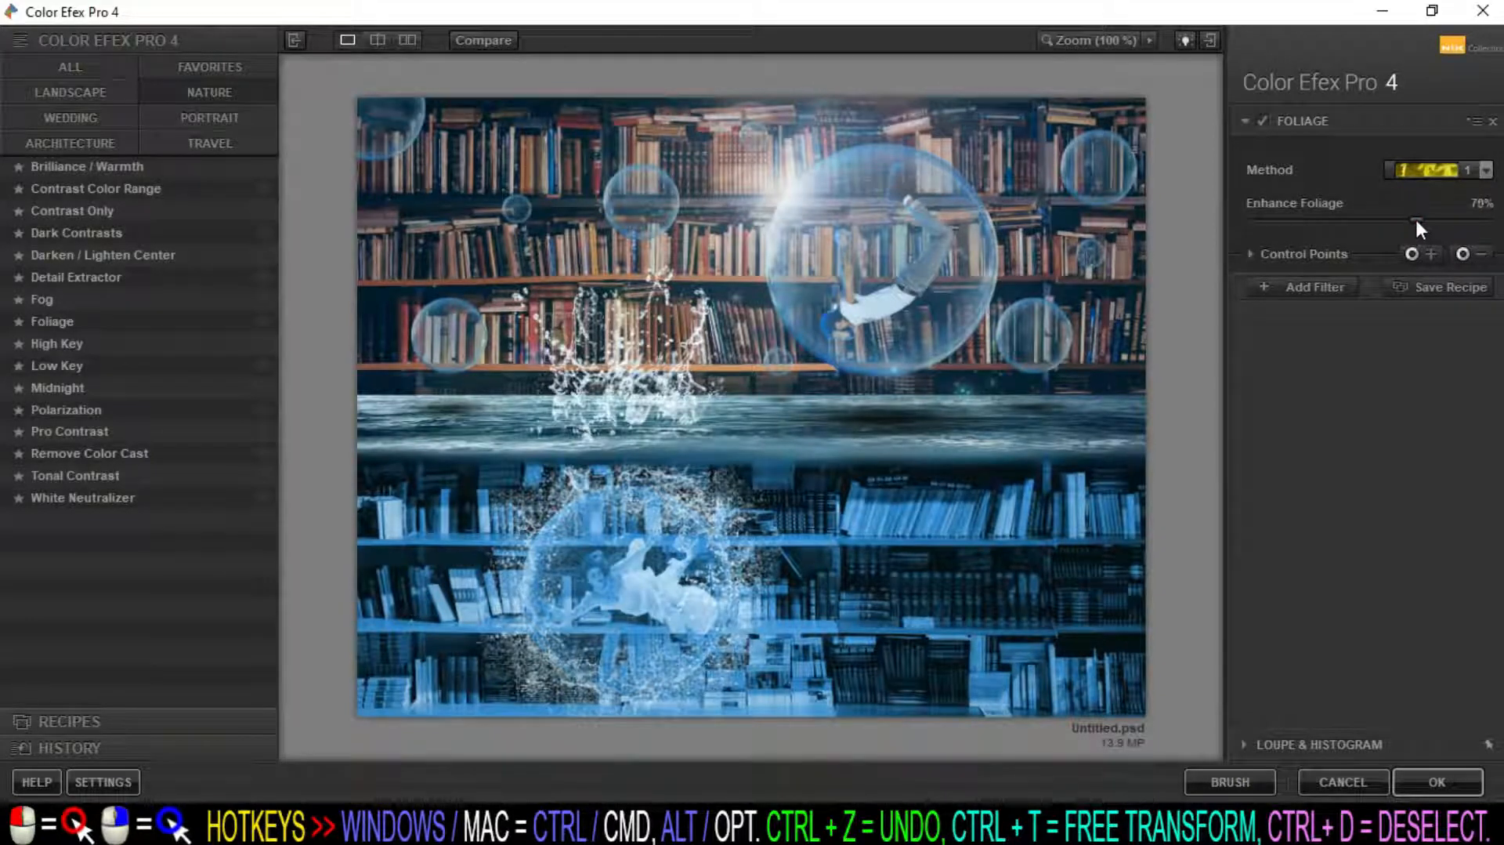
click(1442, 778)
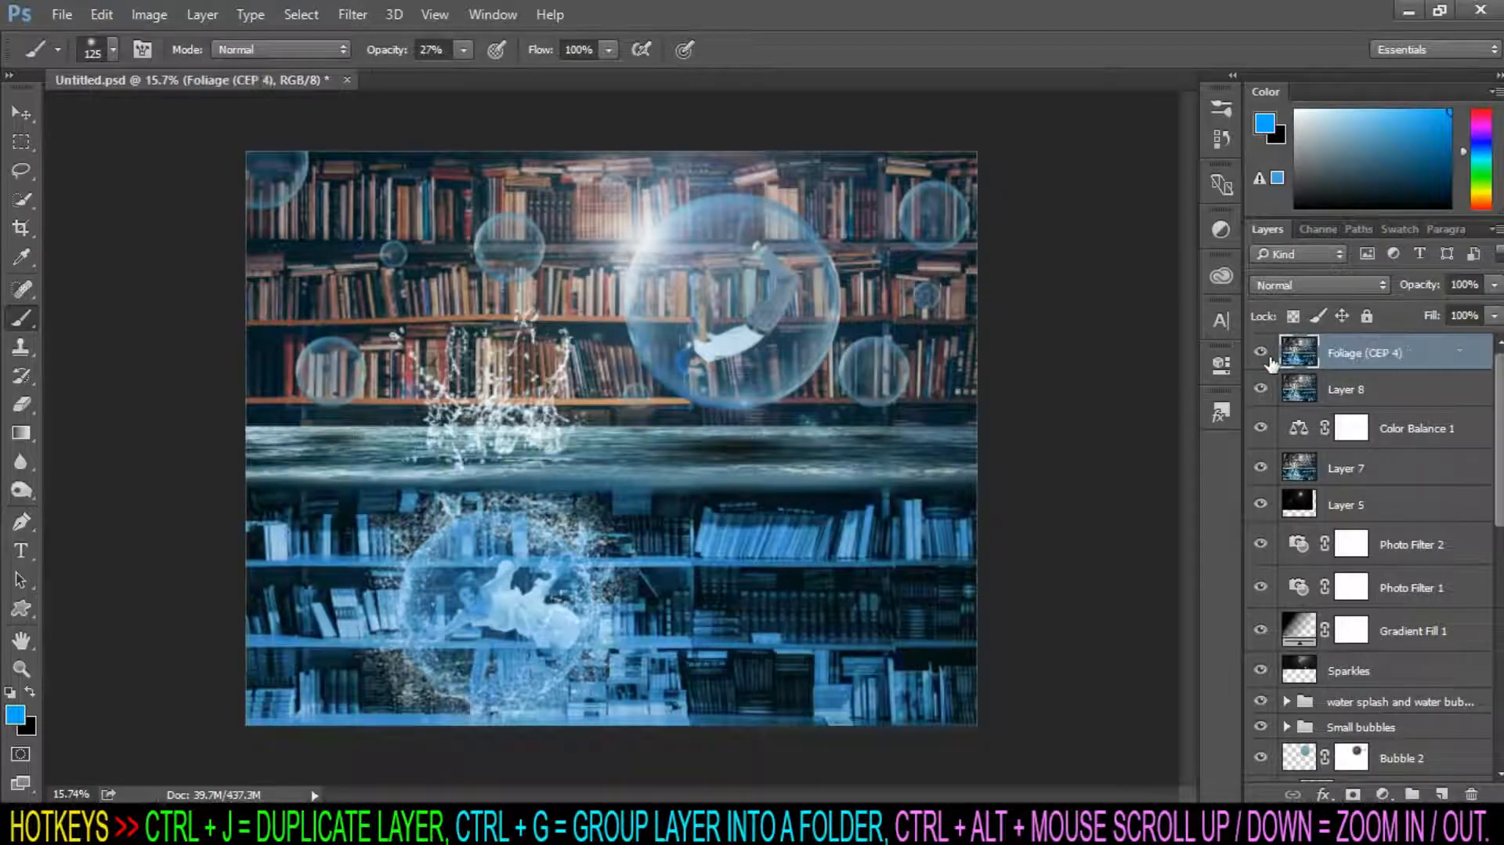
Apply the Color Efex Pro 4 Fog filter over the Foliage result, using method 1 and 10% intensity.
click(353, 14)
mouse_move(470, 480)
click(727, 502)
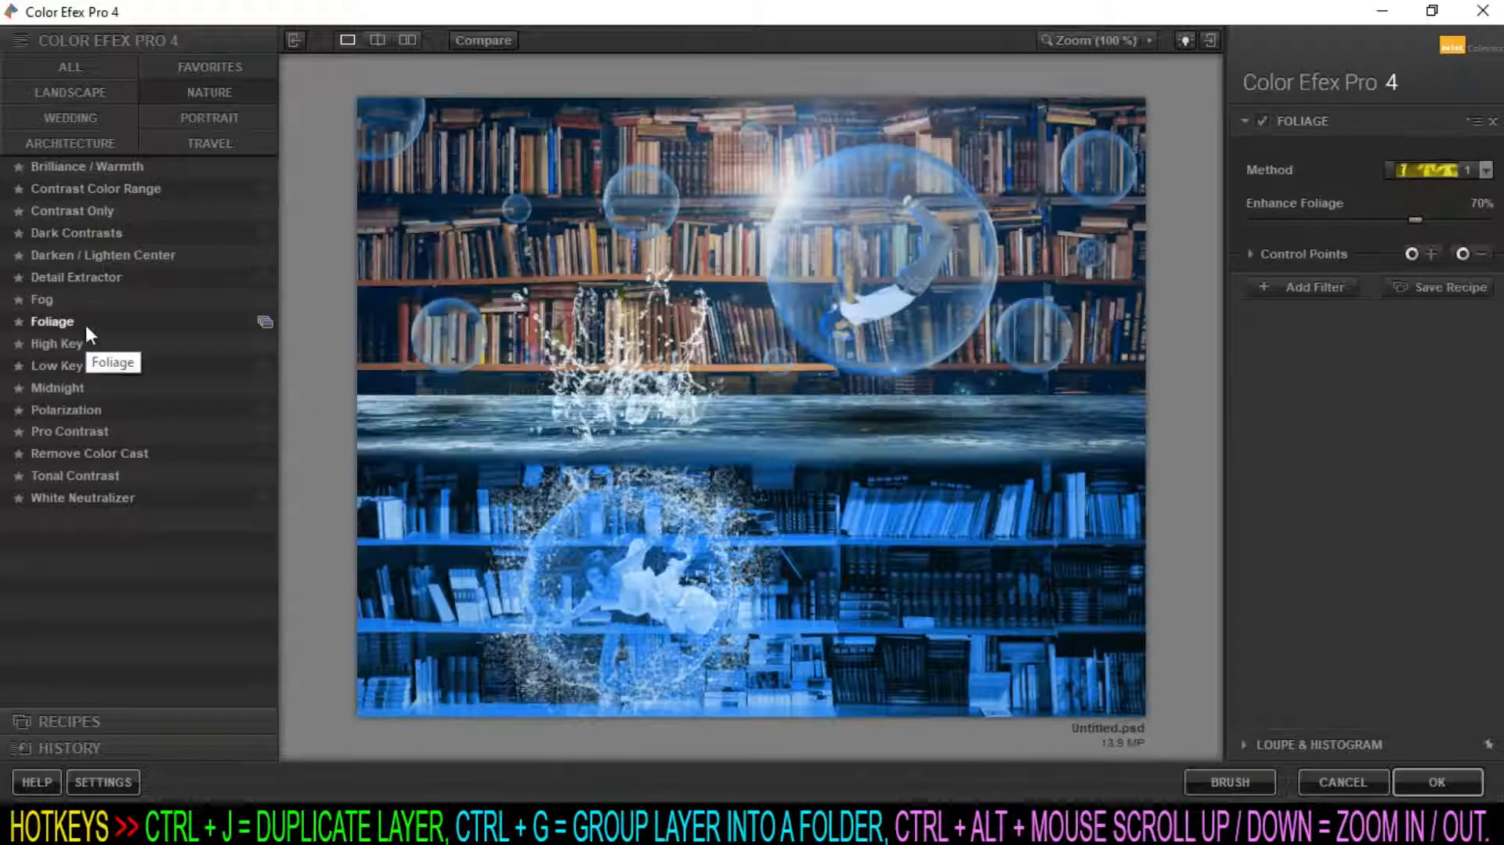
click(82, 302)
click(1462, 171)
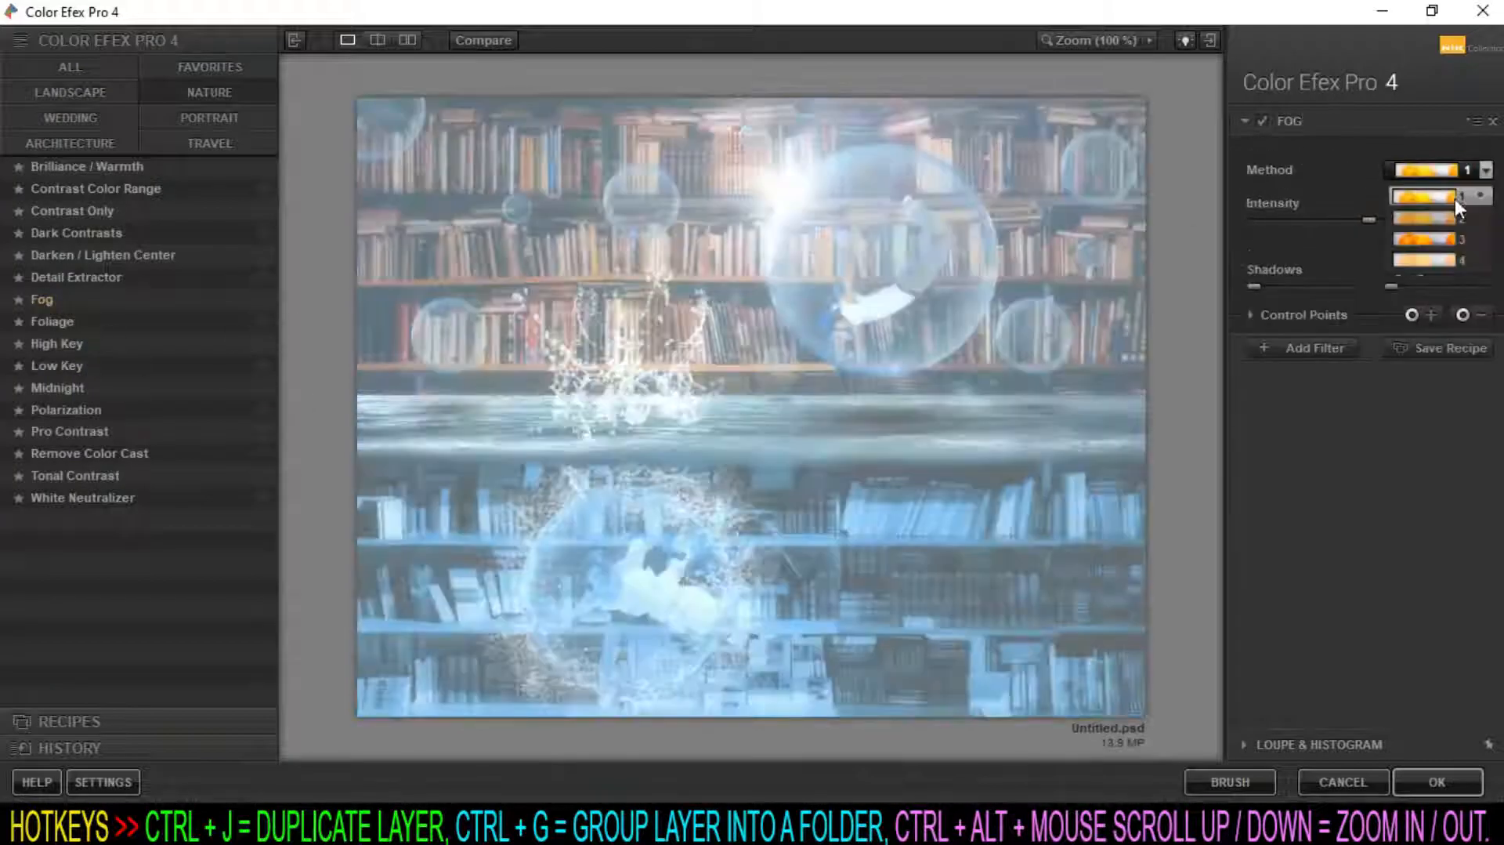
click(1443, 218)
click(1436, 171)
click(1425, 197)
drag(1369, 218, 1267, 216)
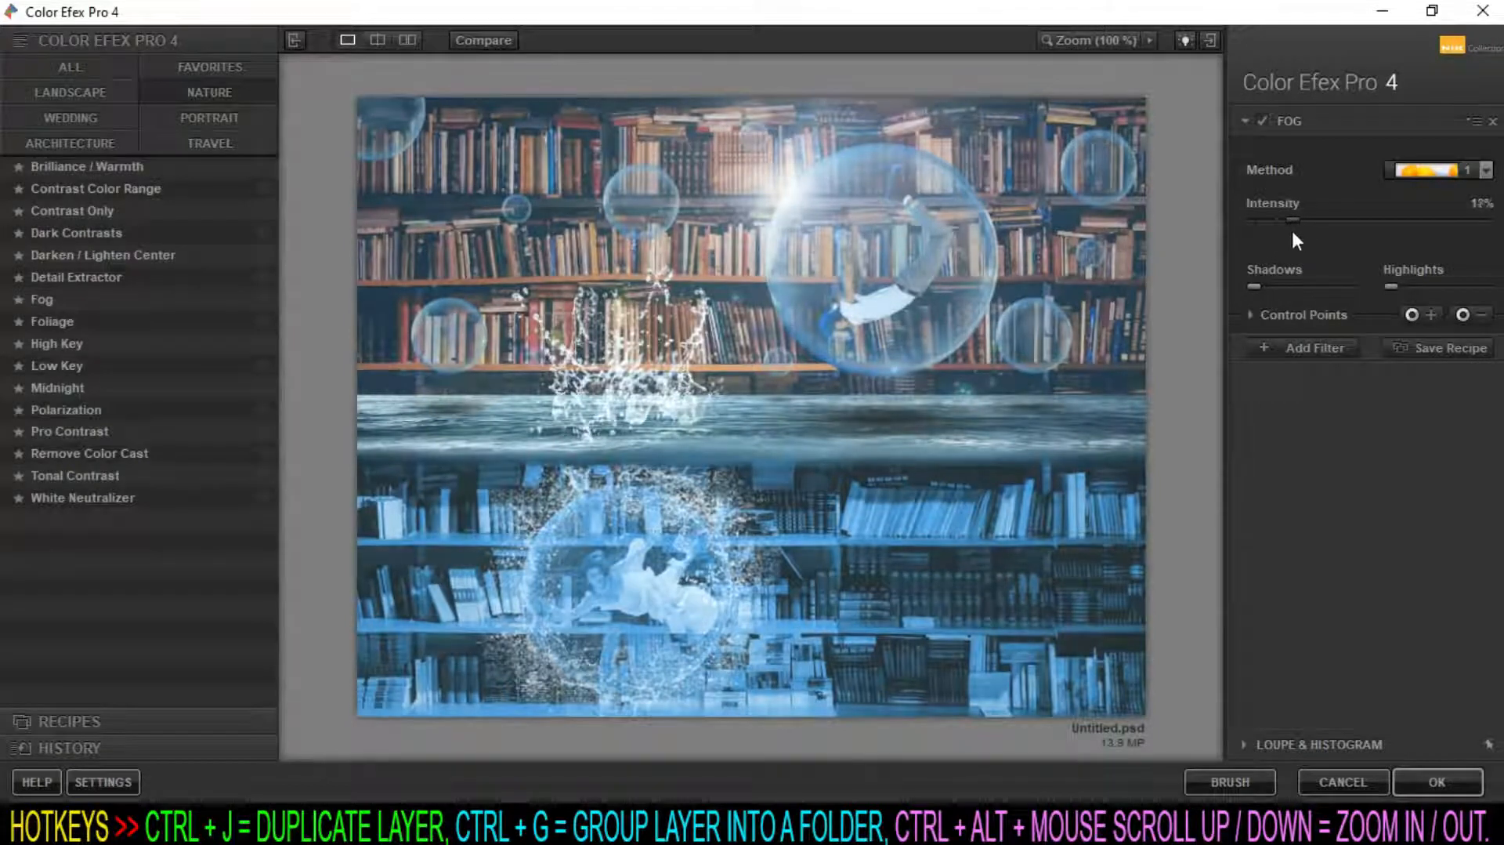
click(1277, 220)
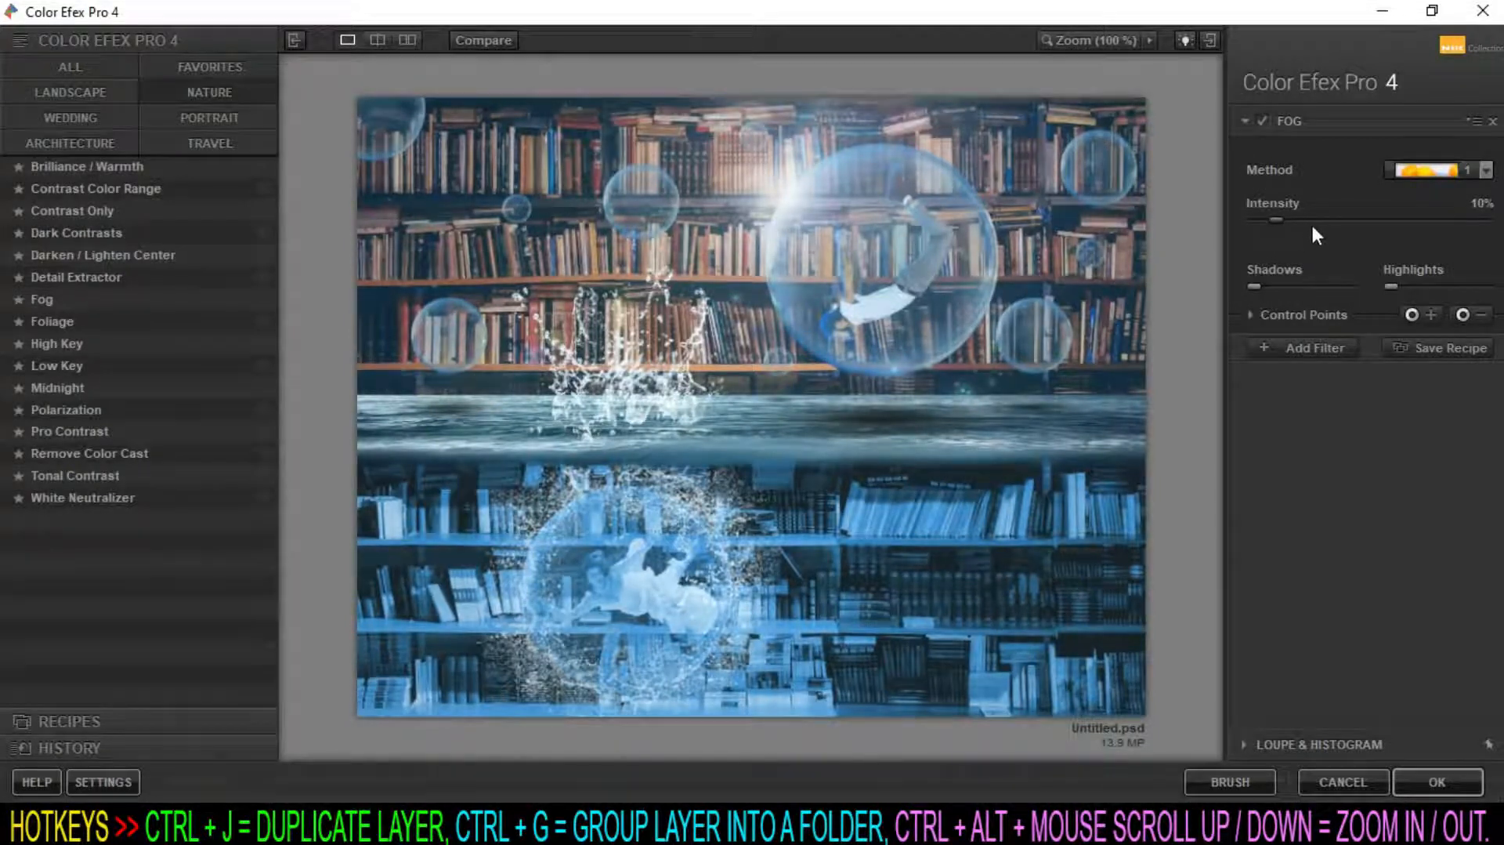
click(1439, 782)
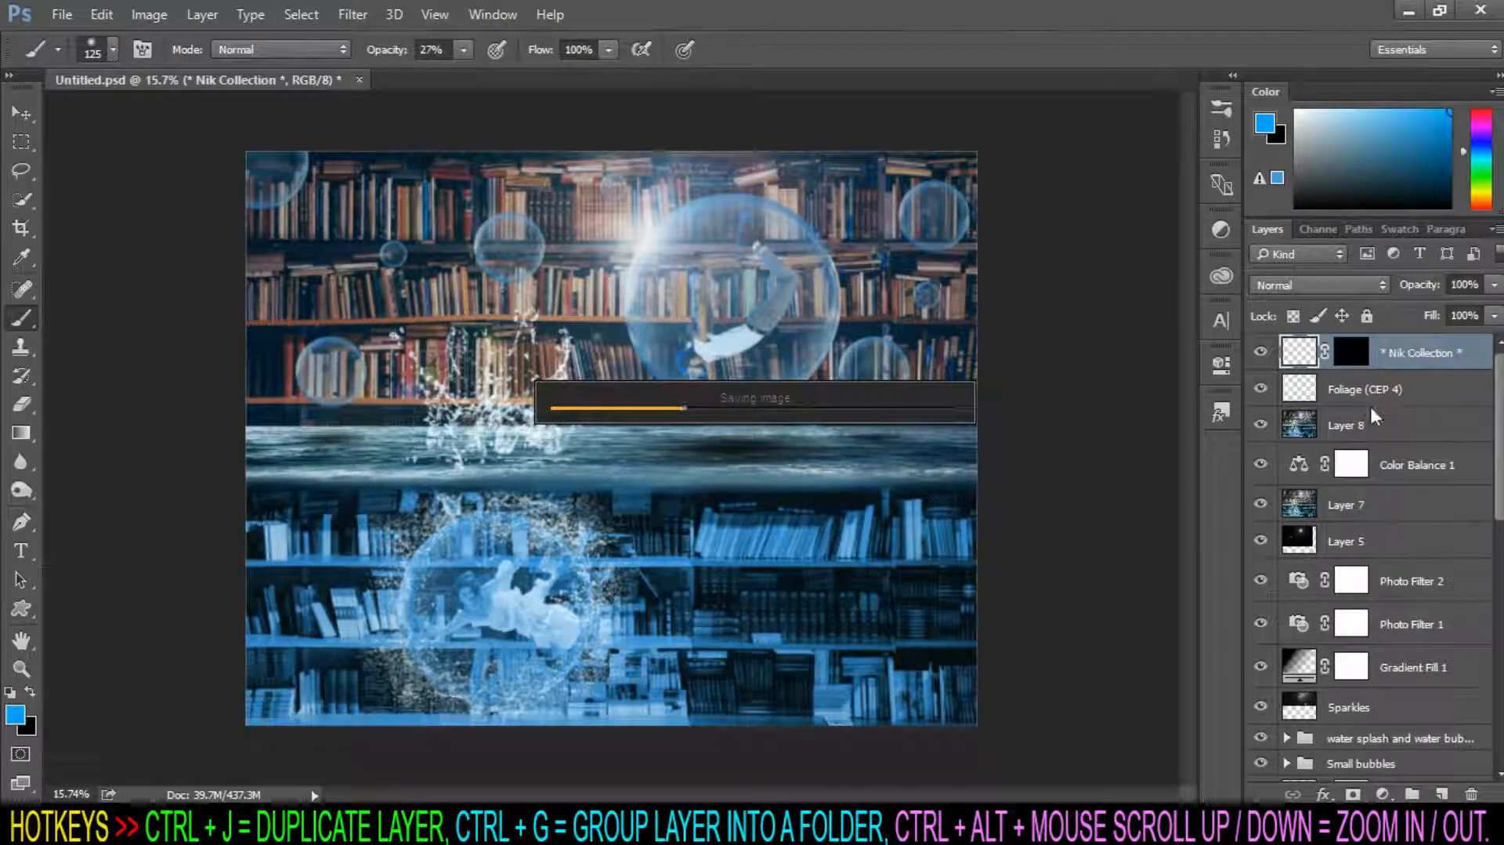
Reduce the opacity of the Fog (CEP 4) layer to 80%.
drag(1480, 286, 1383, 296)
text(80)
key(Return)
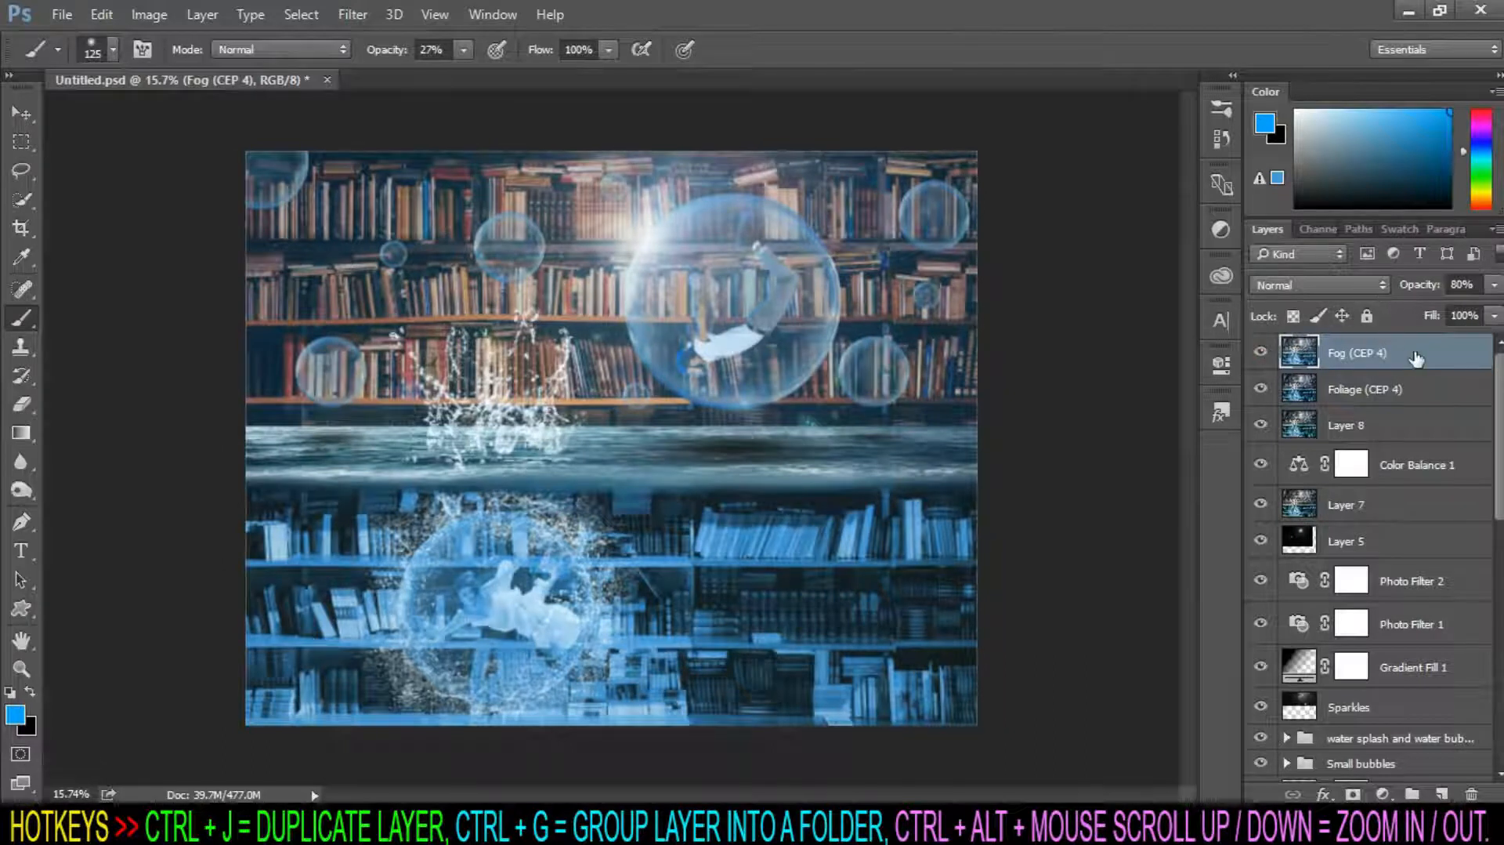
Open the Fog (CEP 4) layer in Color Efex Pro 4 and choose the Midnight filter.
click(349, 15)
mouse_move(619, 478)
click(689, 503)
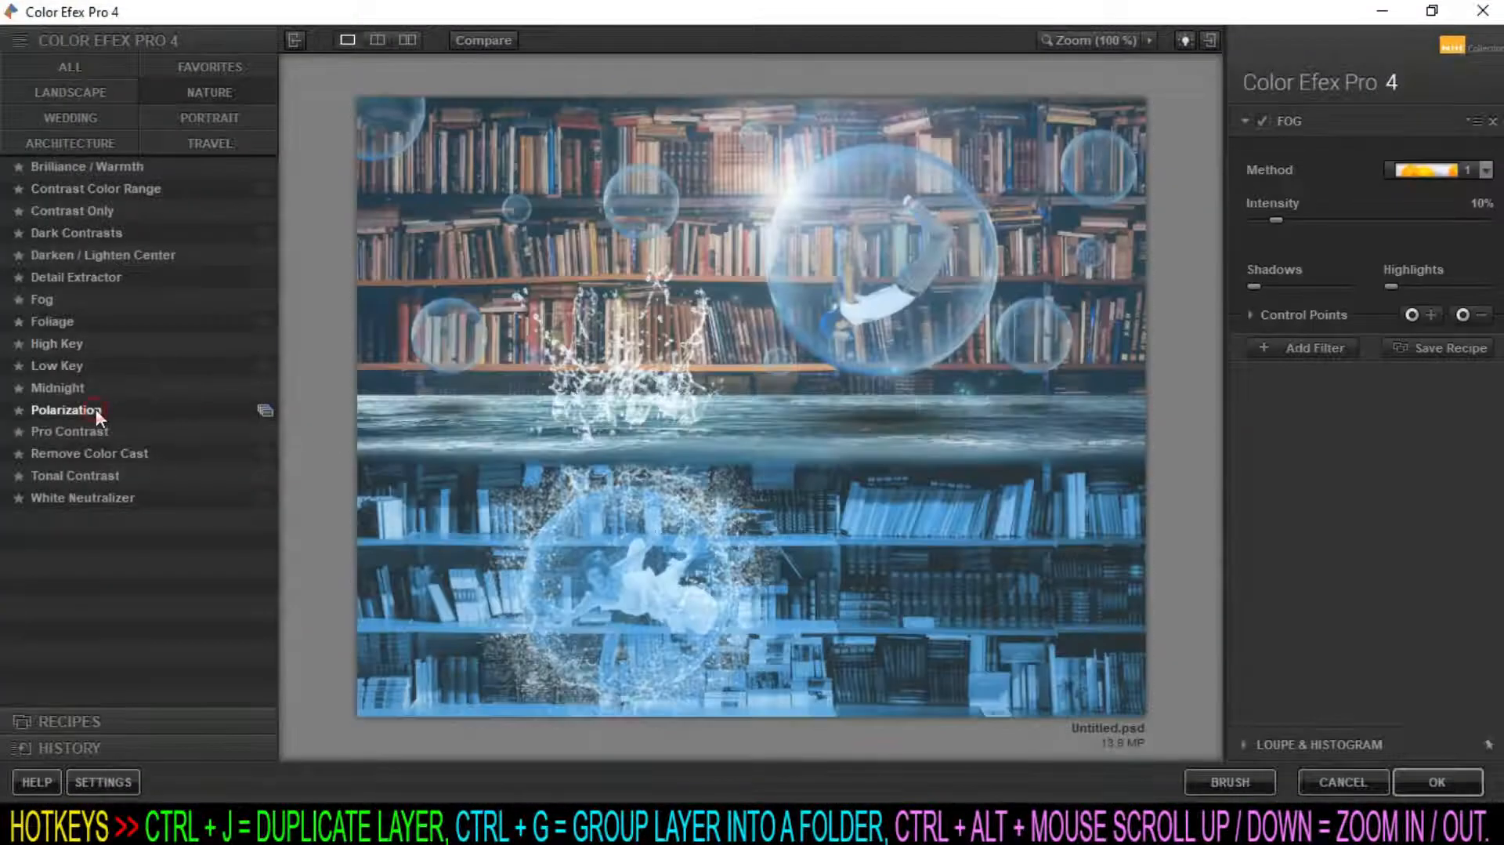
click(86, 385)
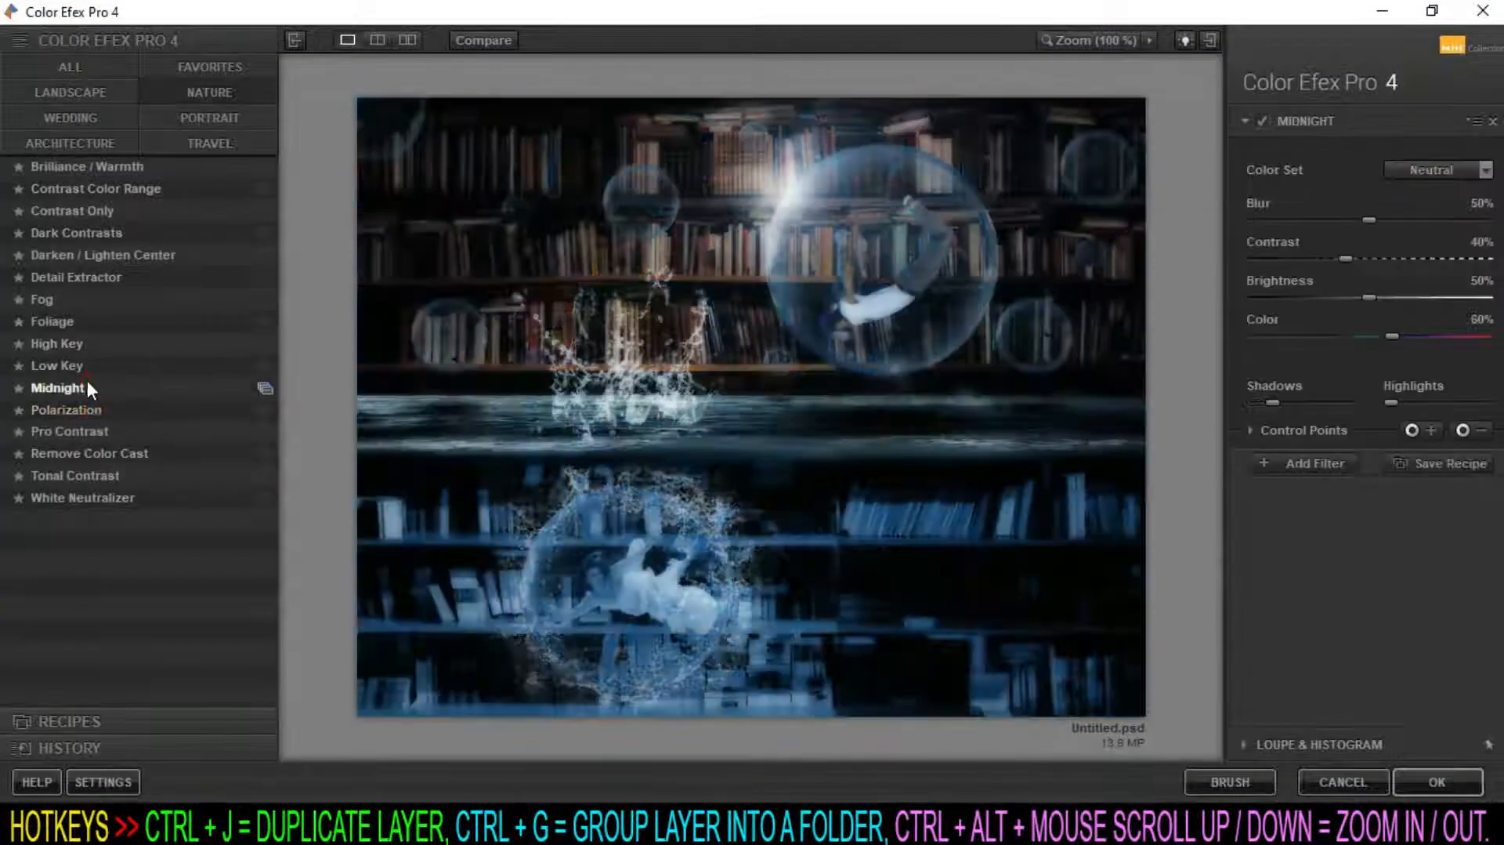
Set the Midnight filter to 0% blur, 45% contrast, 89% brightness and 100% color, and apply it to the image.
drag(1369, 291, 1422, 309)
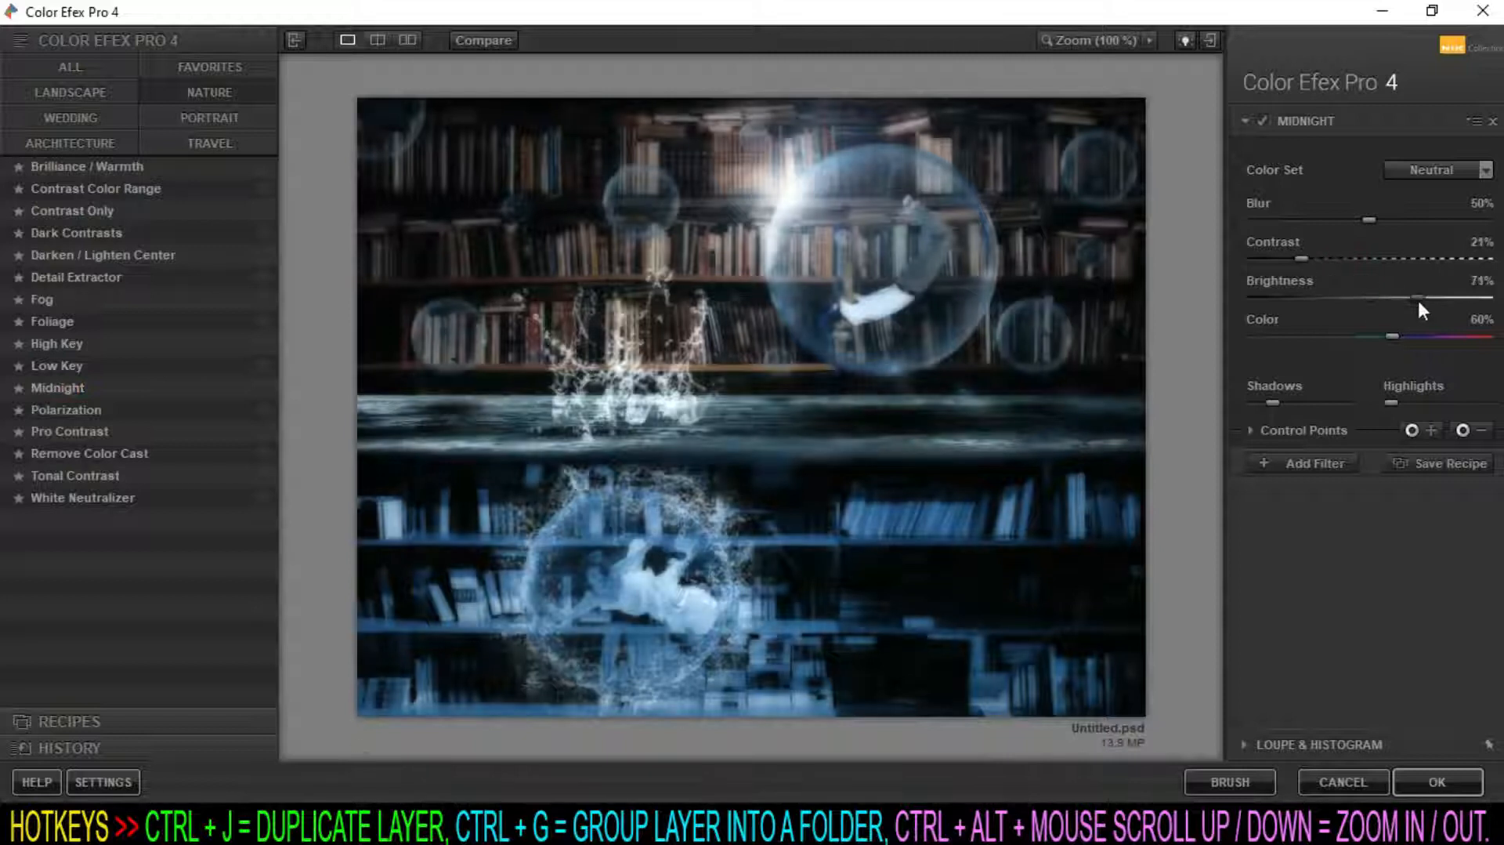
drag(1311, 222, 1248, 222)
mouse_move(1418, 298)
mouse_down()
mouse_move(1468, 288)
mouse_move(1442, 297)
mouse_up()
drag(1343, 337, 1421, 334)
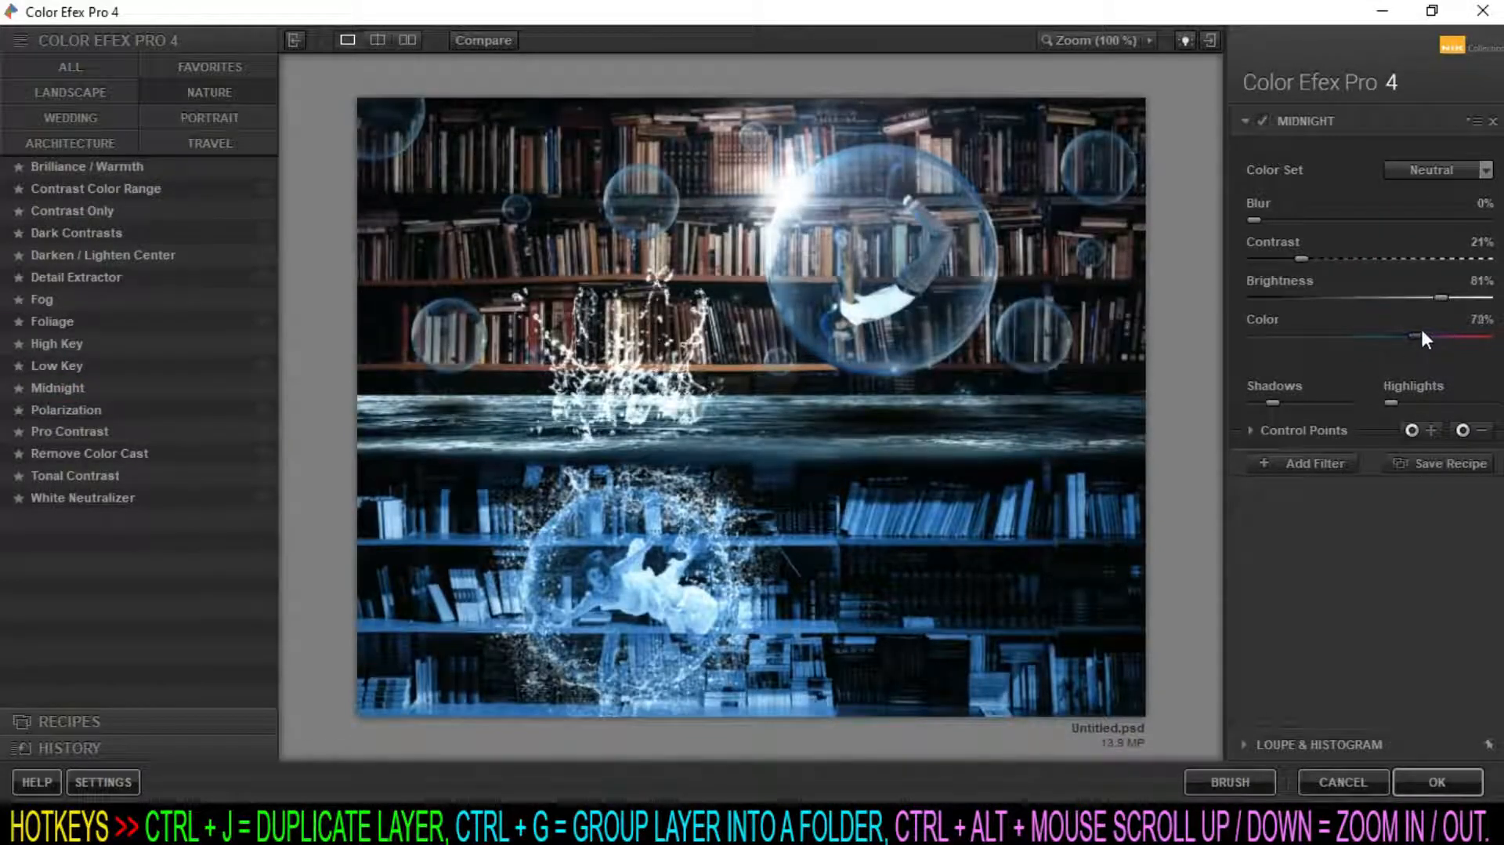
drag(1255, 220, 1361, 251)
mouse_move(1442, 298)
mouse_down()
mouse_move(1497, 337)
mouse_move(1459, 298)
mouse_up()
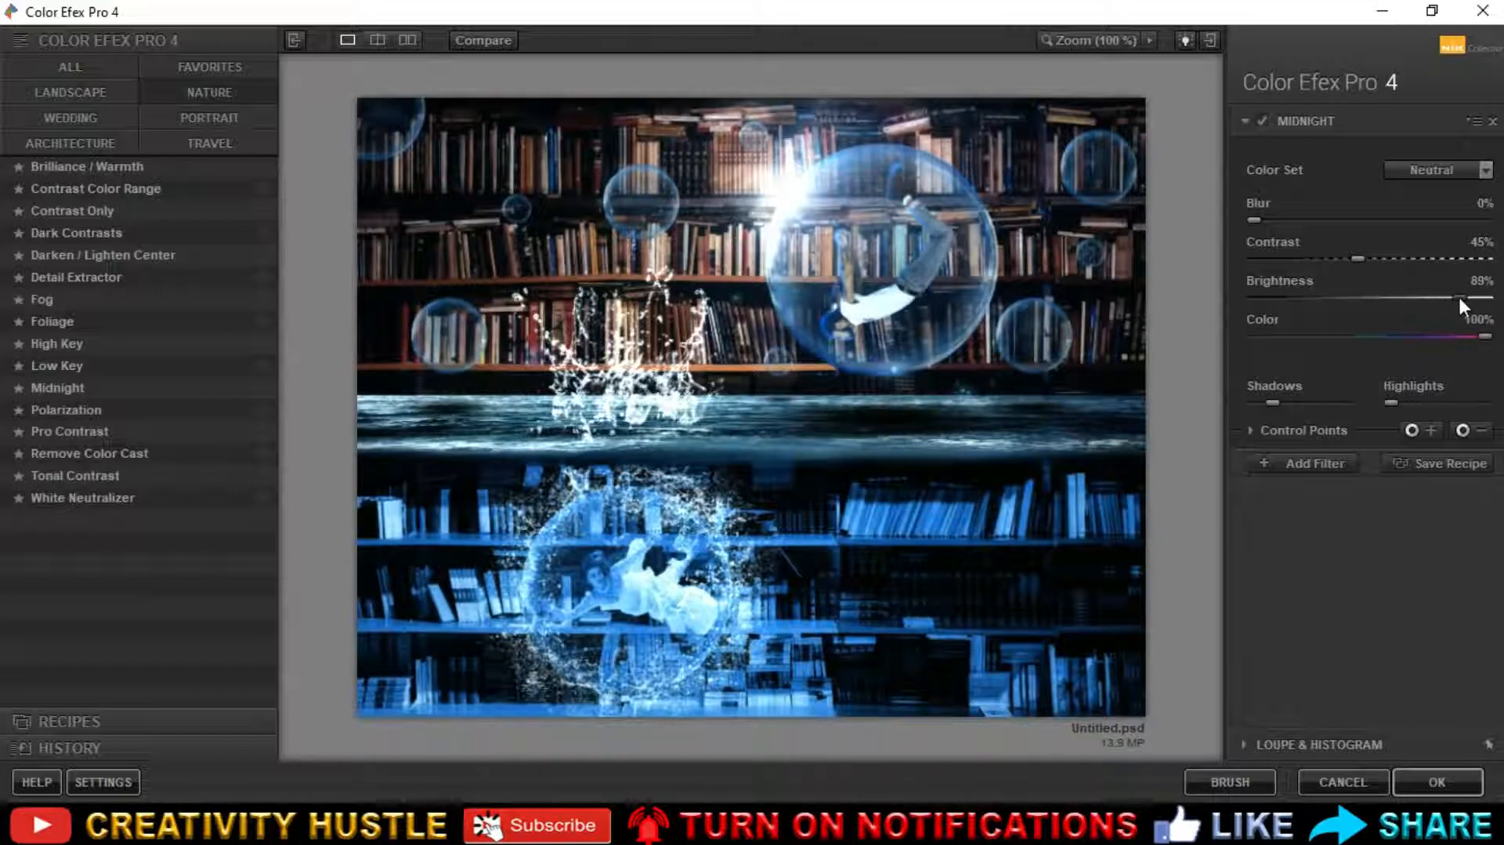
click(1437, 781)
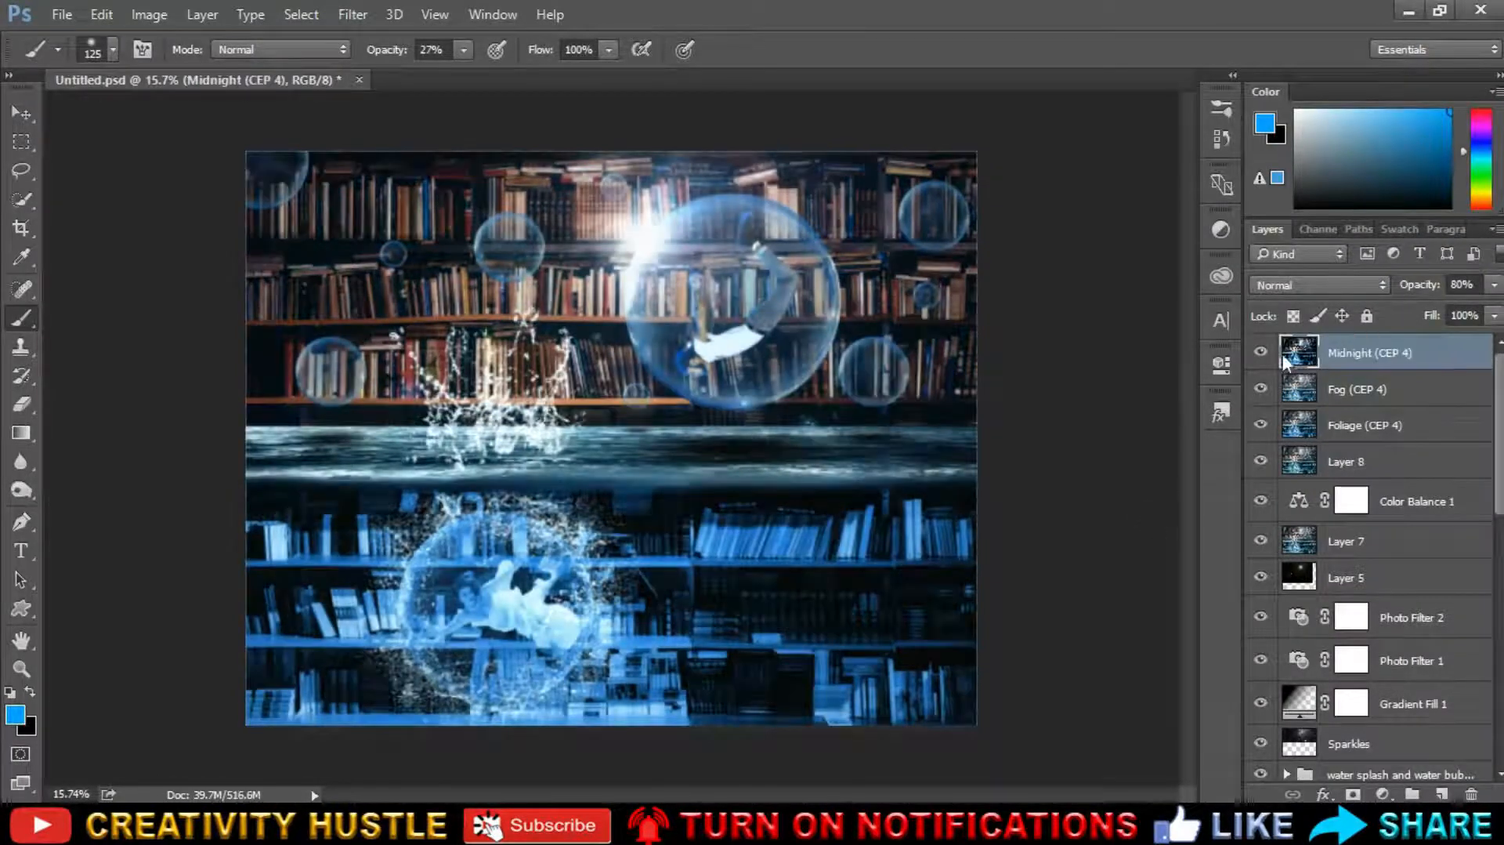
Try the Midnight (CEP 4) layer at 50% opacity.
drag(1479, 287, 1408, 287)
text(50)
key(Return)
click(1410, 390)
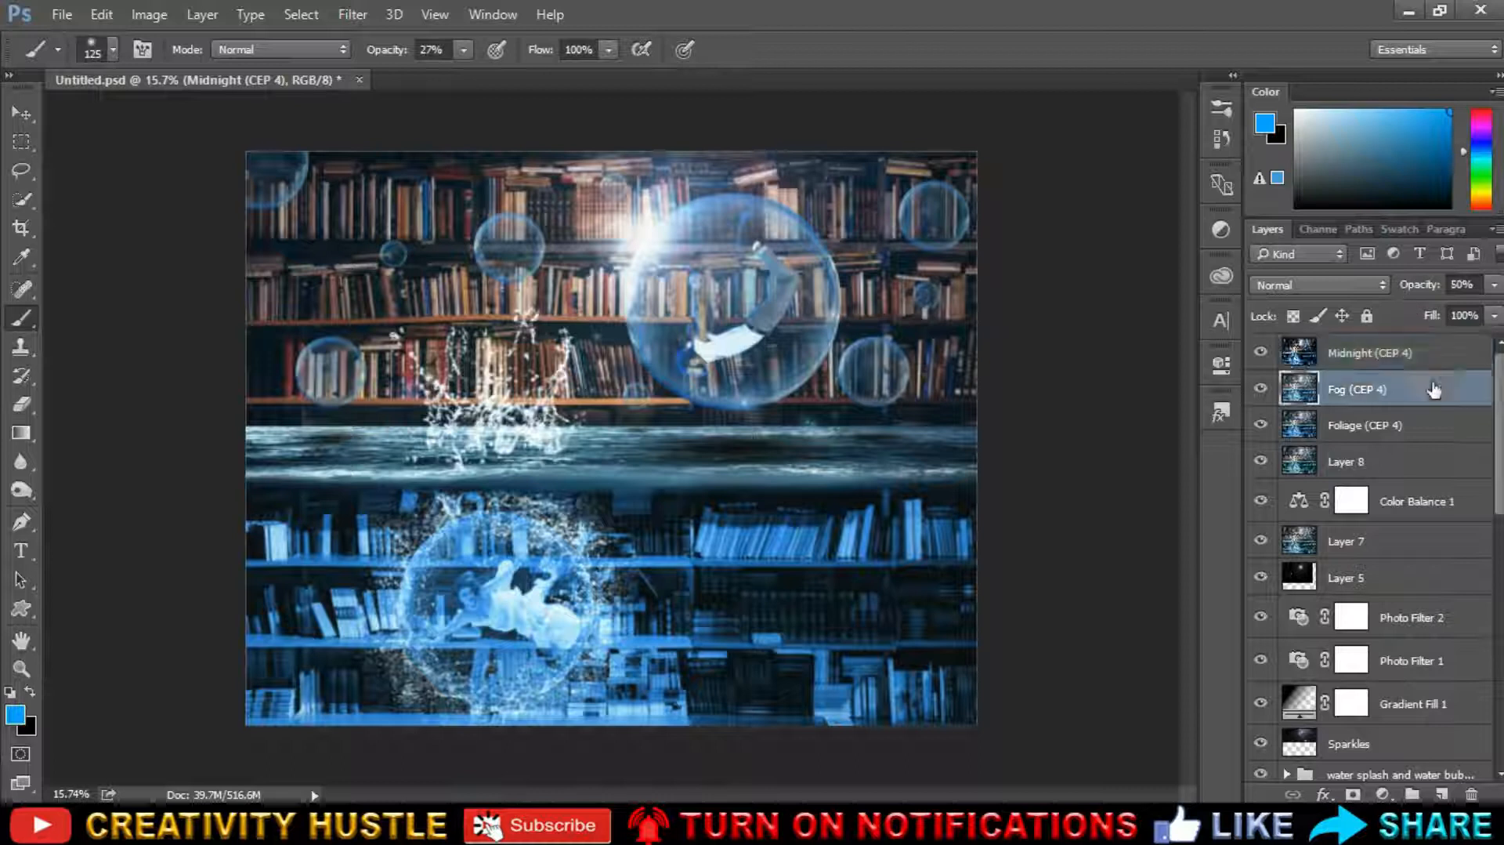
Compare the image with and without the Midnight (CEP 4) layer and set that layer's opacity to 75%.
click(1262, 352)
click(1262, 353)
click(1410, 352)
drag(1478, 287, 1426, 288)
text(75)
key(Return)
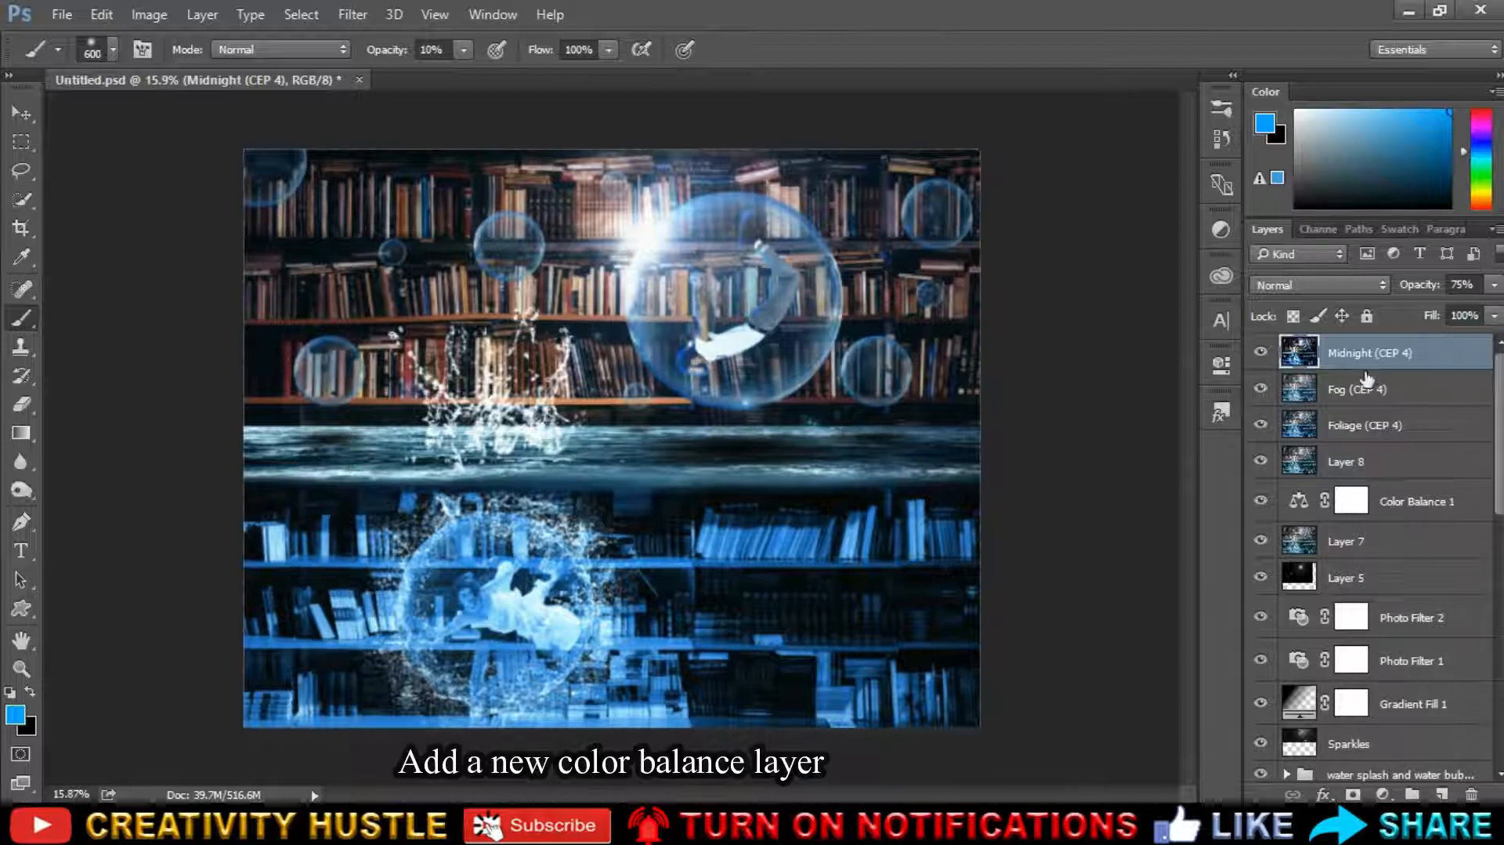
Add a Color Balance adjustment layer above the Midnight (CEP 4) layer and shift its color balance.
click(1383, 794)
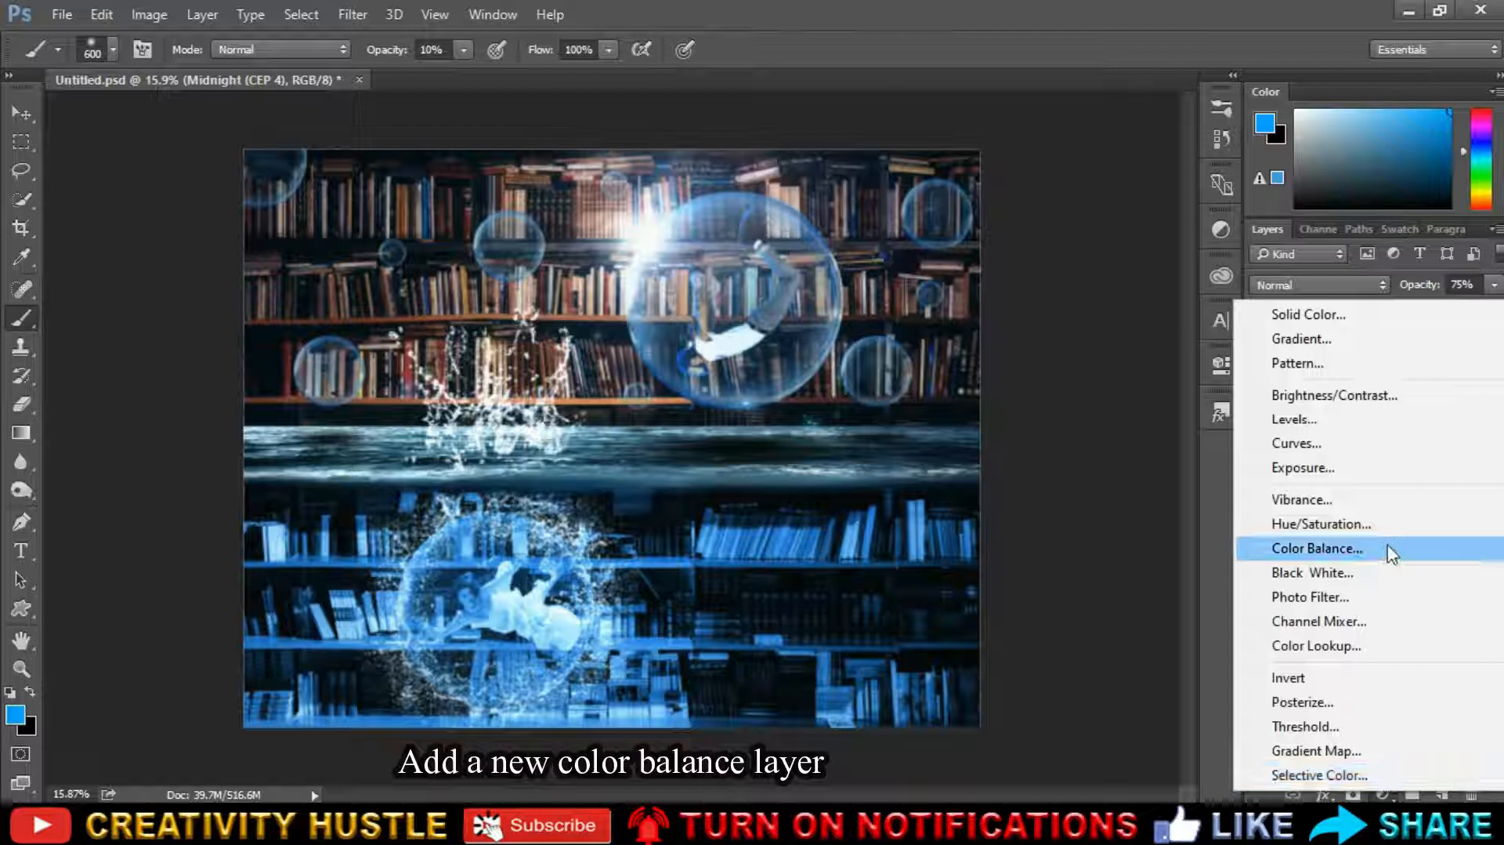
click(1316, 548)
drag(1004, 462, 1014, 541)
click(1158, 352)
Compare the image with and without the Color Balance 2 layer and reduce its opacity to 50%.
click(1261, 357)
click(1262, 357)
click(1262, 358)
click(1262, 357)
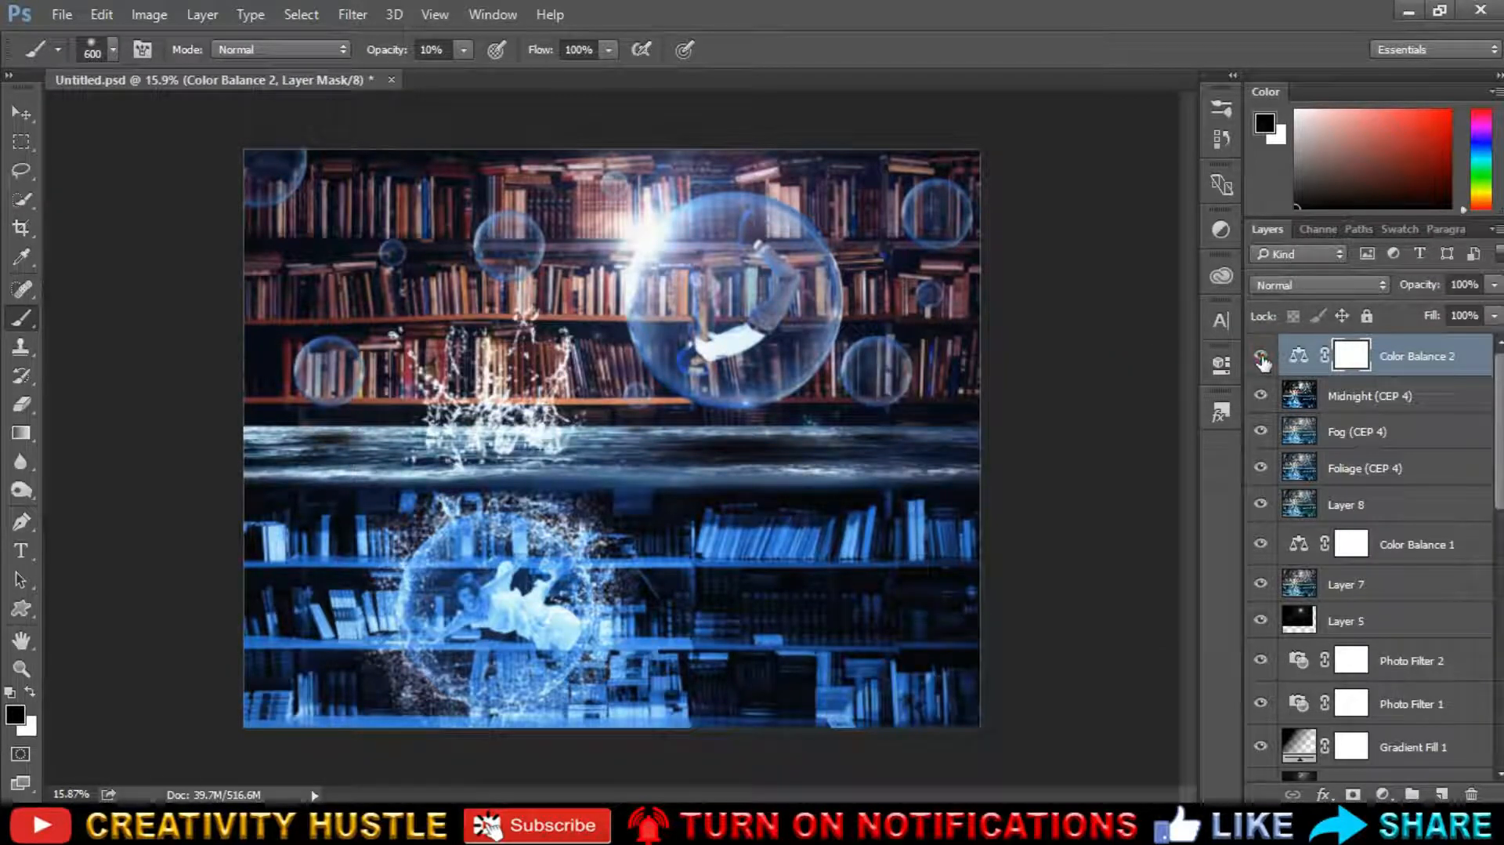
key(Return)
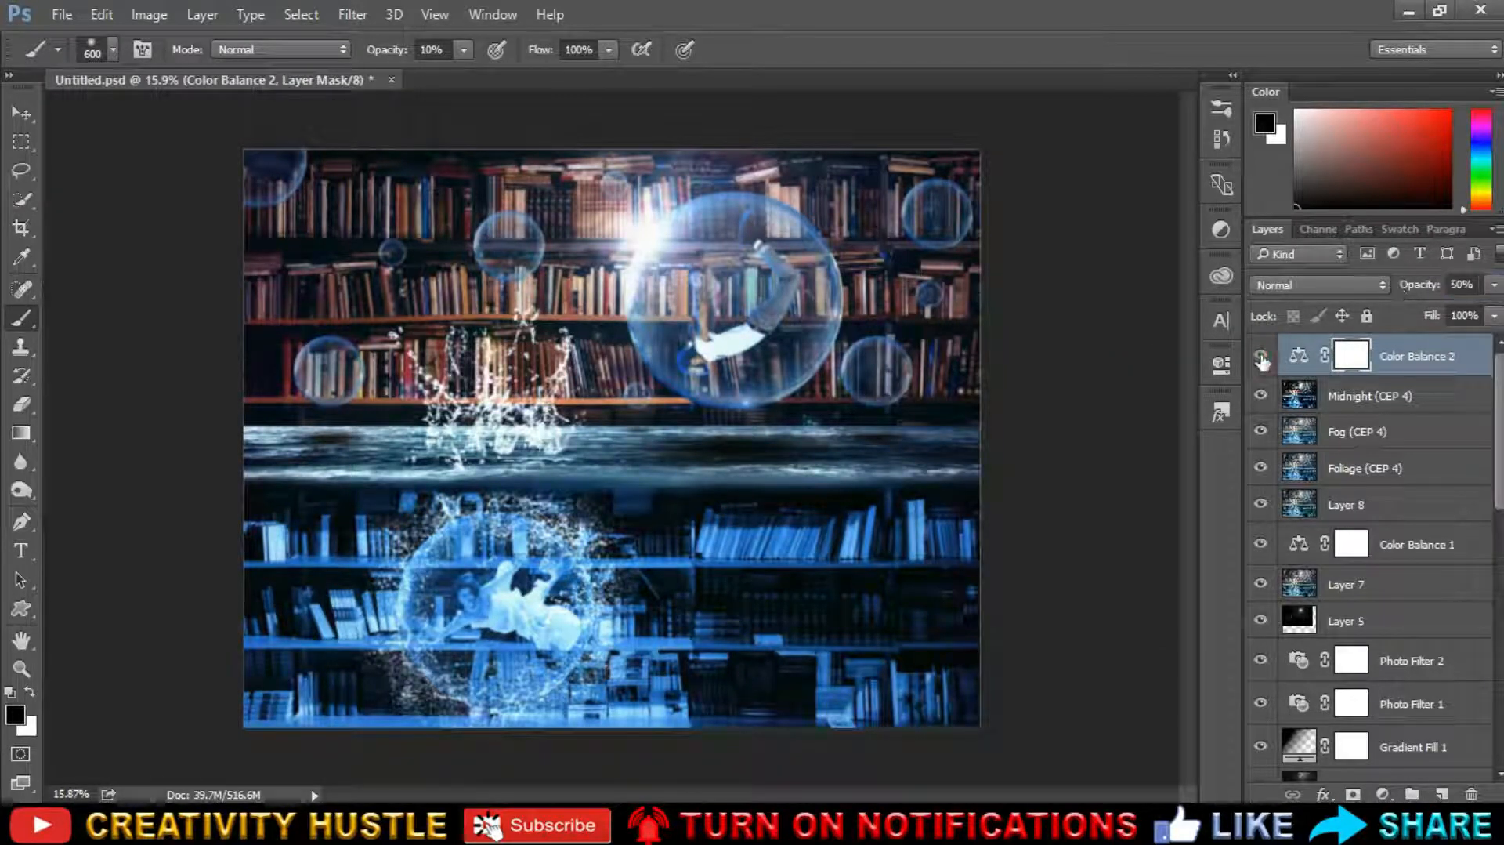